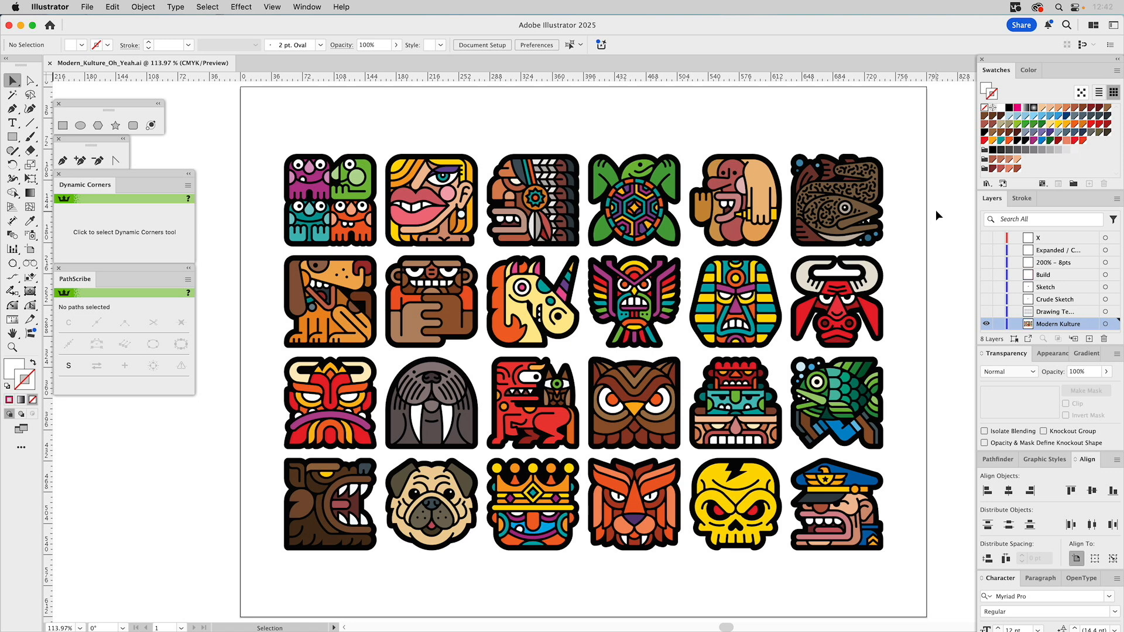
Step: Hide the finished Modern Kulture icons, view the drawing template and Crude Sketch layers in turn, and leave only the Sketch layer visible
left_click(986, 312, "alt")
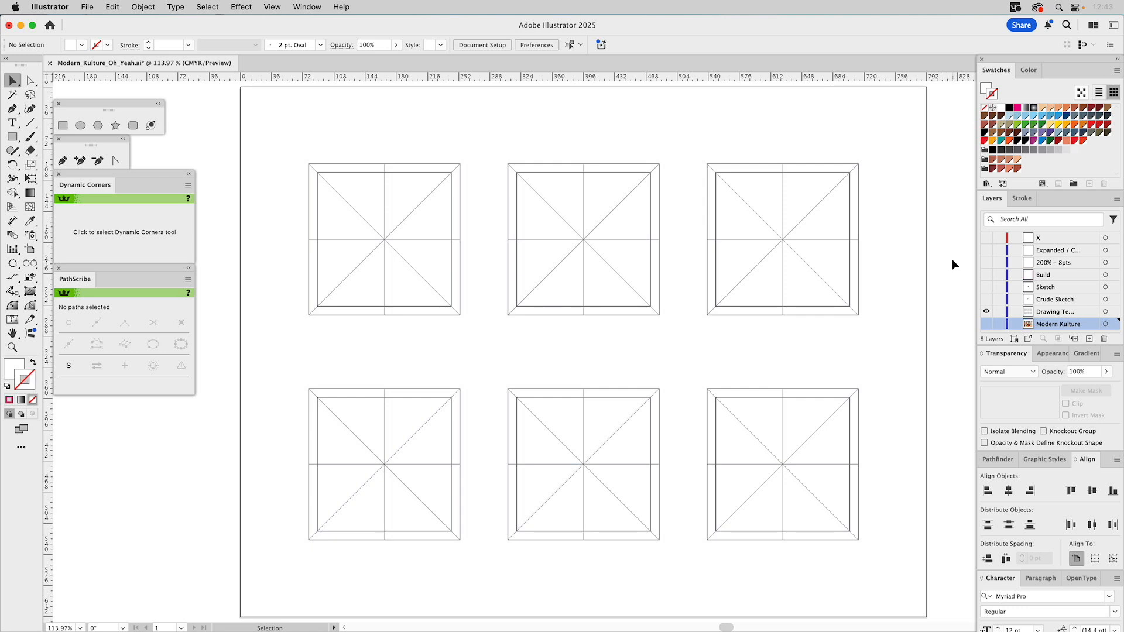
left_click(986, 311)
left_click_drag(986, 300, 986, 312)
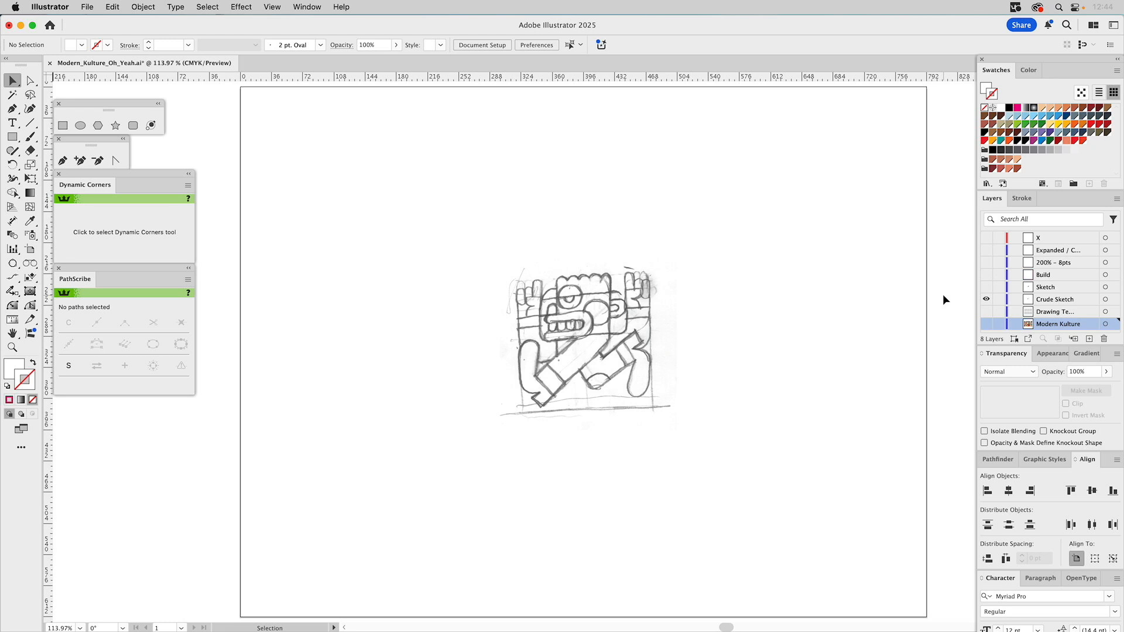
left_click(987, 287)
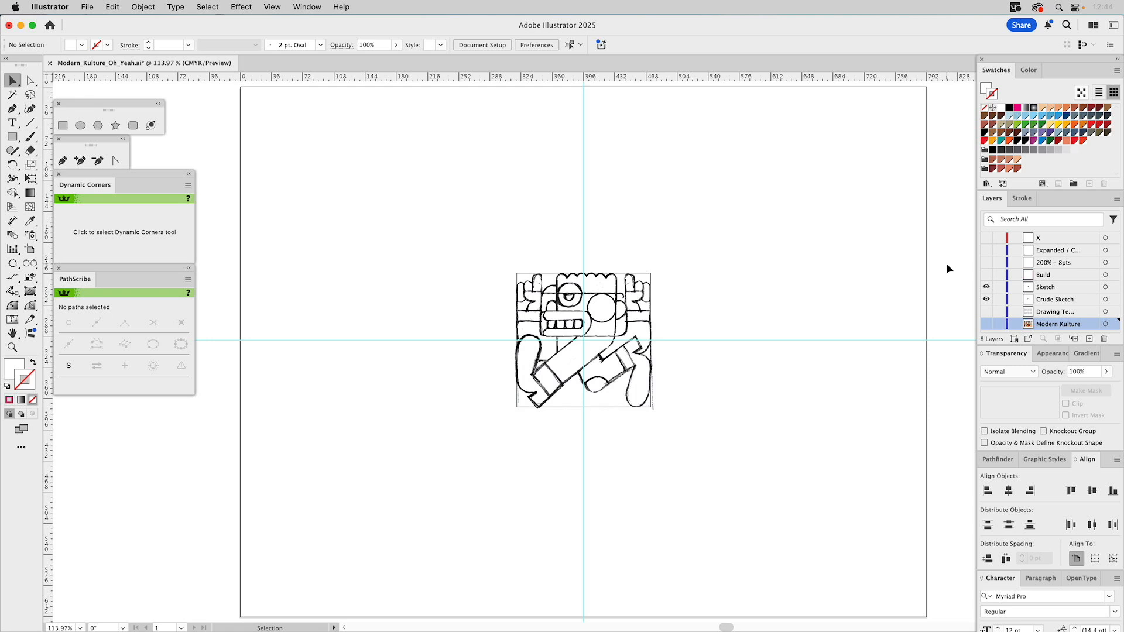
Step: Set the sketch image's opacity to 15% and lock the Sketch layer
left_click(630, 294)
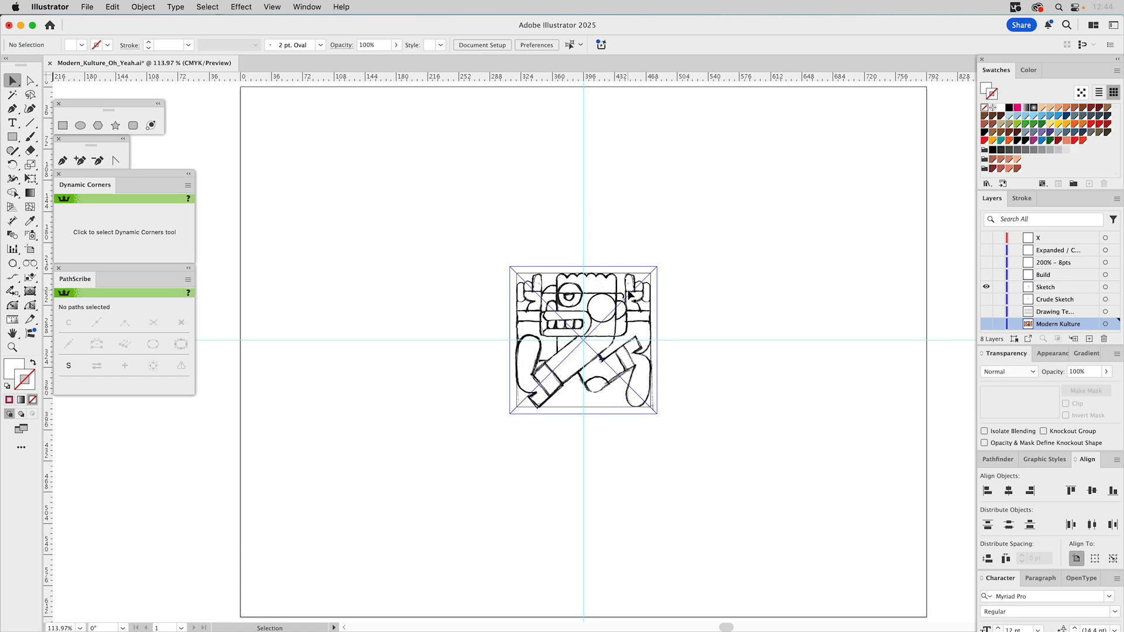
left_click(630, 294)
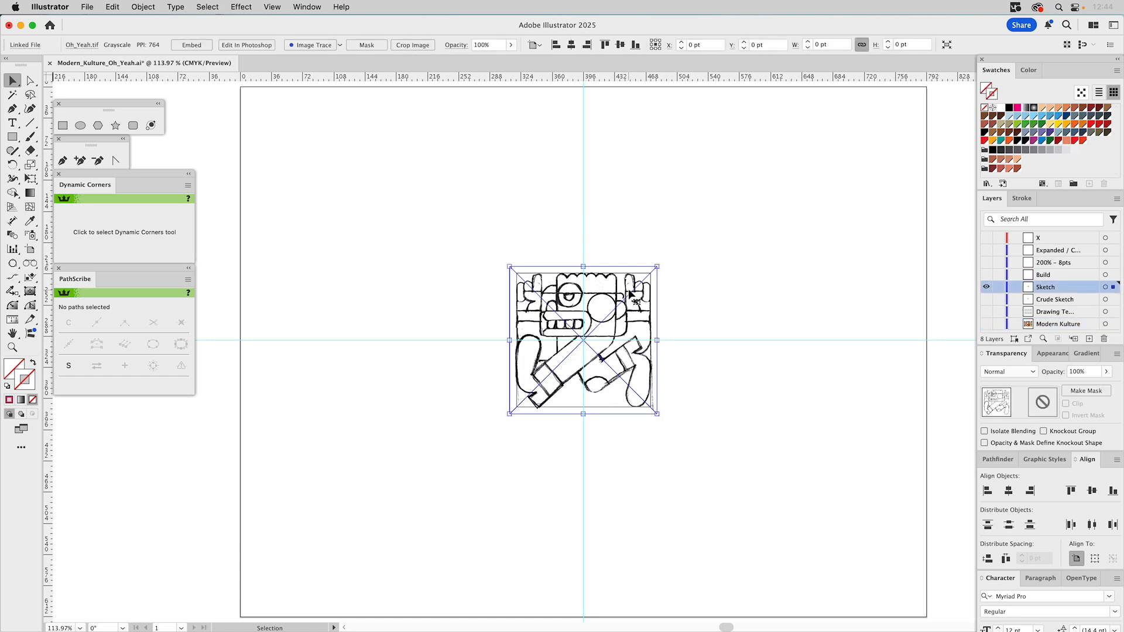
left_click(1077, 372)
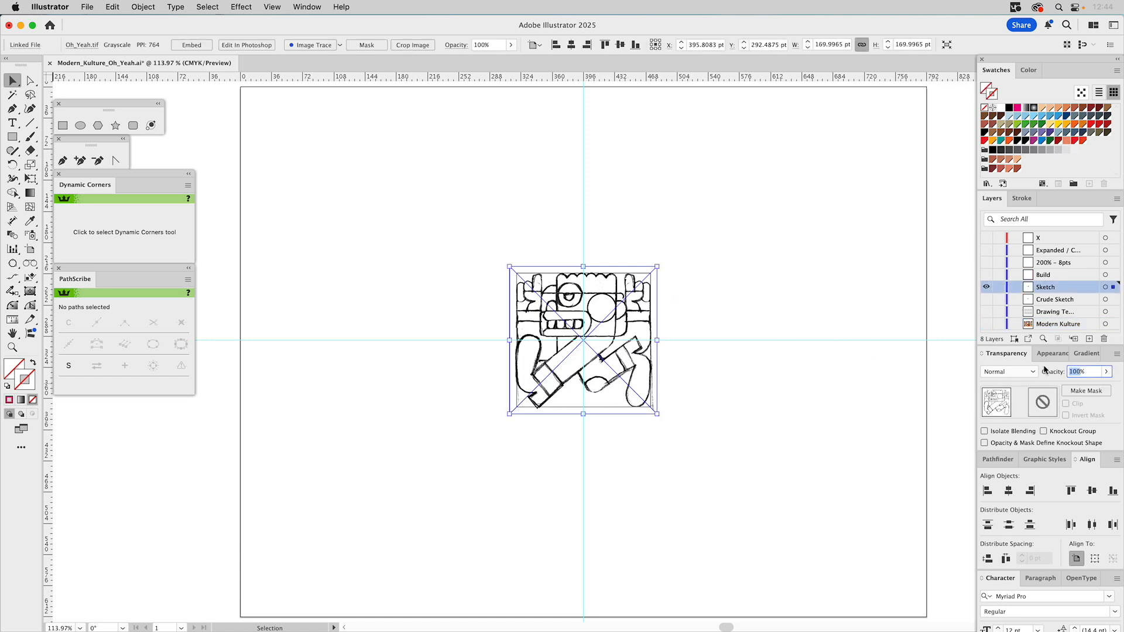
type("15")
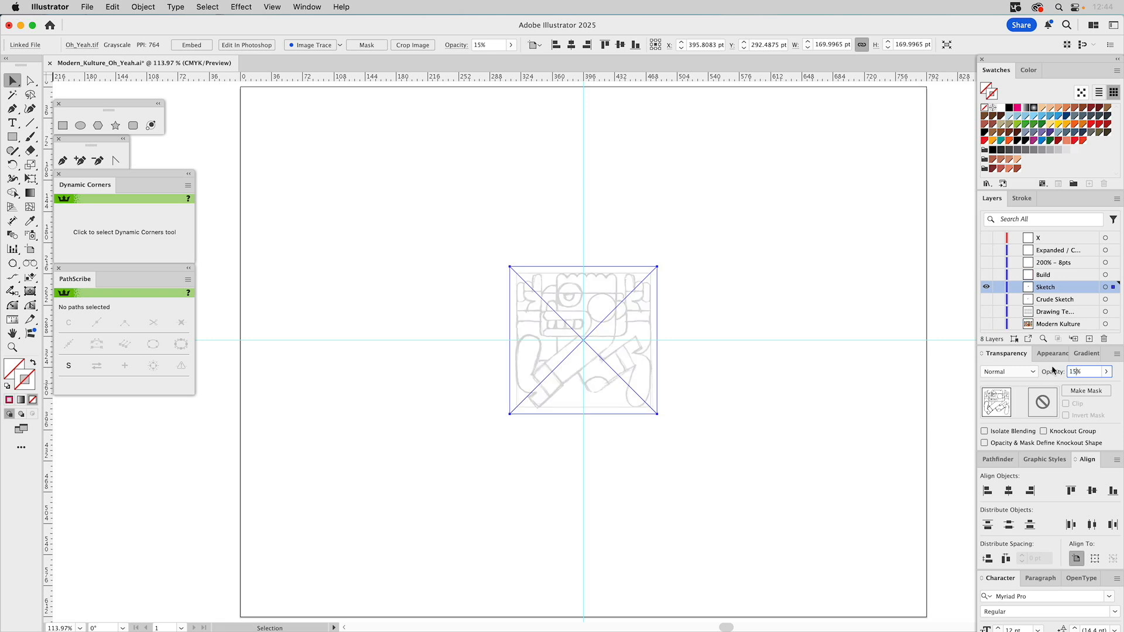
left_click(999, 287)
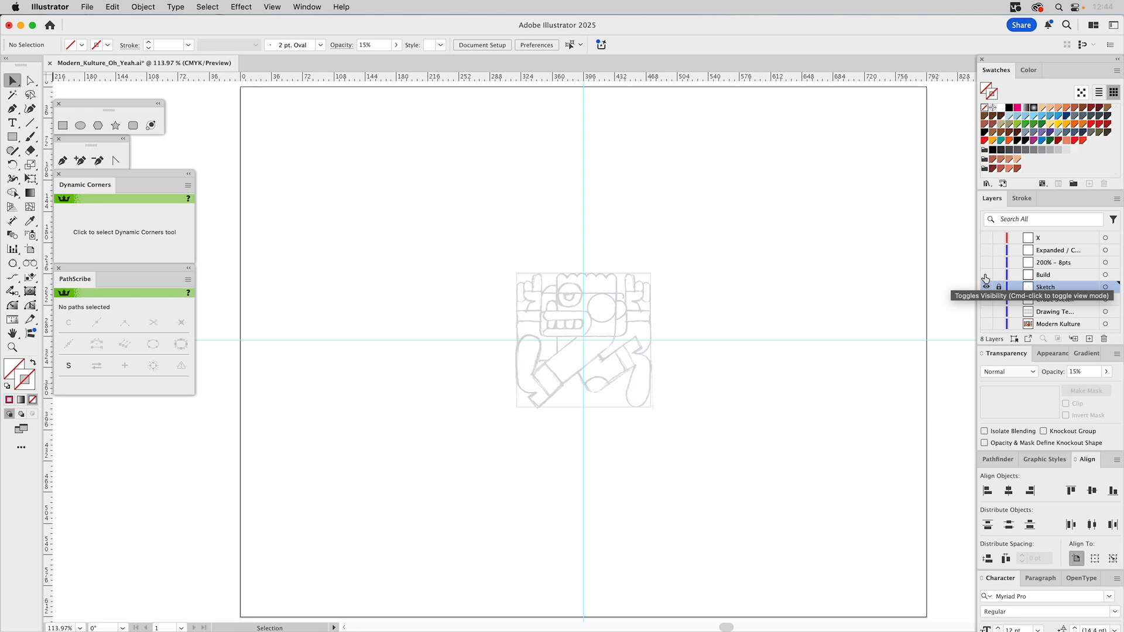
Step: Show the Build layer and make it the active drawing layer, with the magenta 0.75 pt outline graphic style for new shapes
left_click(986, 276)
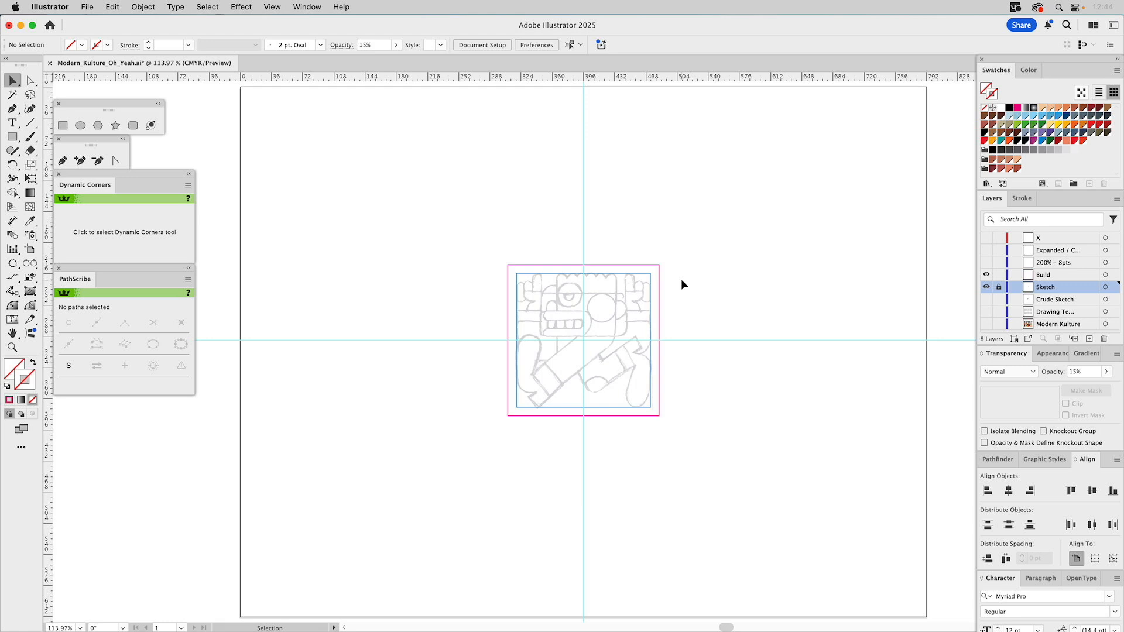
left_click(12, 347)
left_click_drag(481, 231, 747, 471)
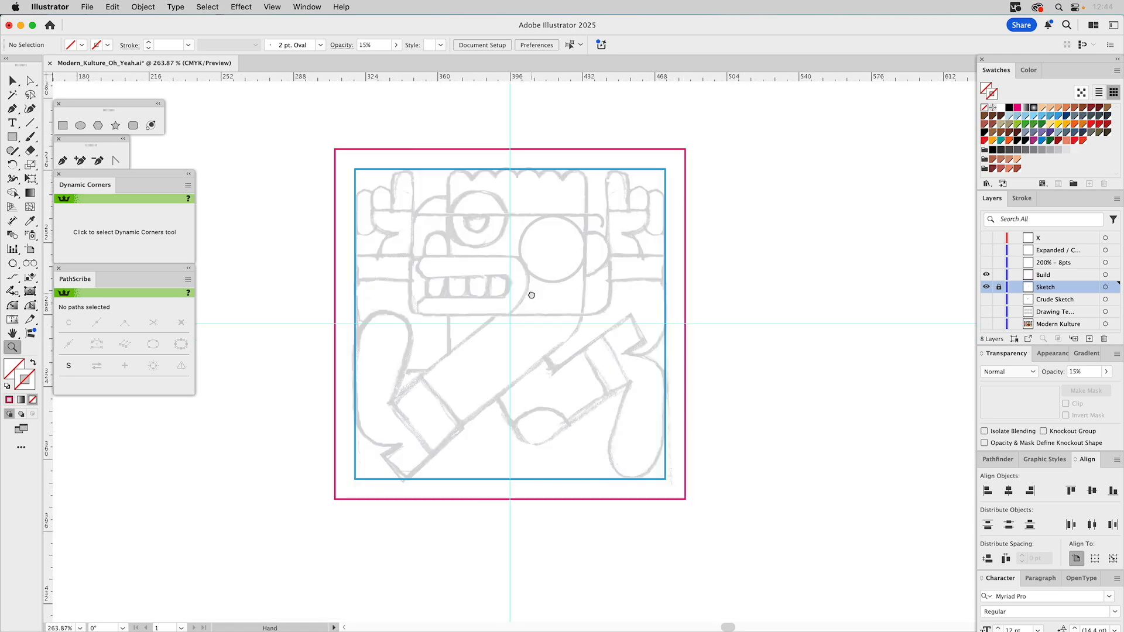
left_click_drag(529, 293, 574, 308)
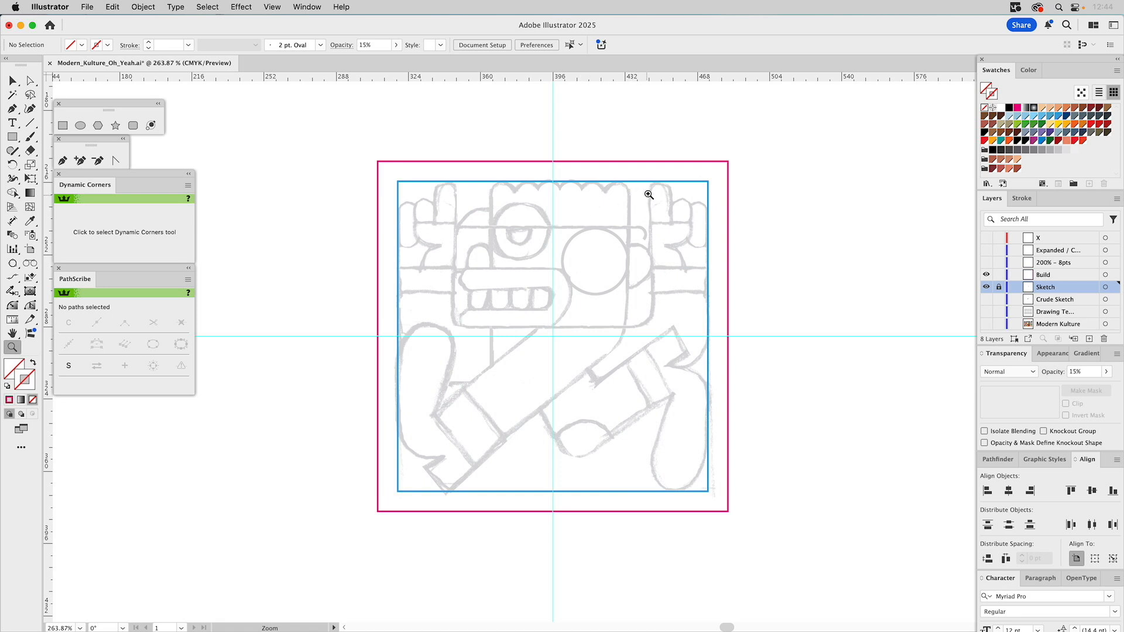
key("v")
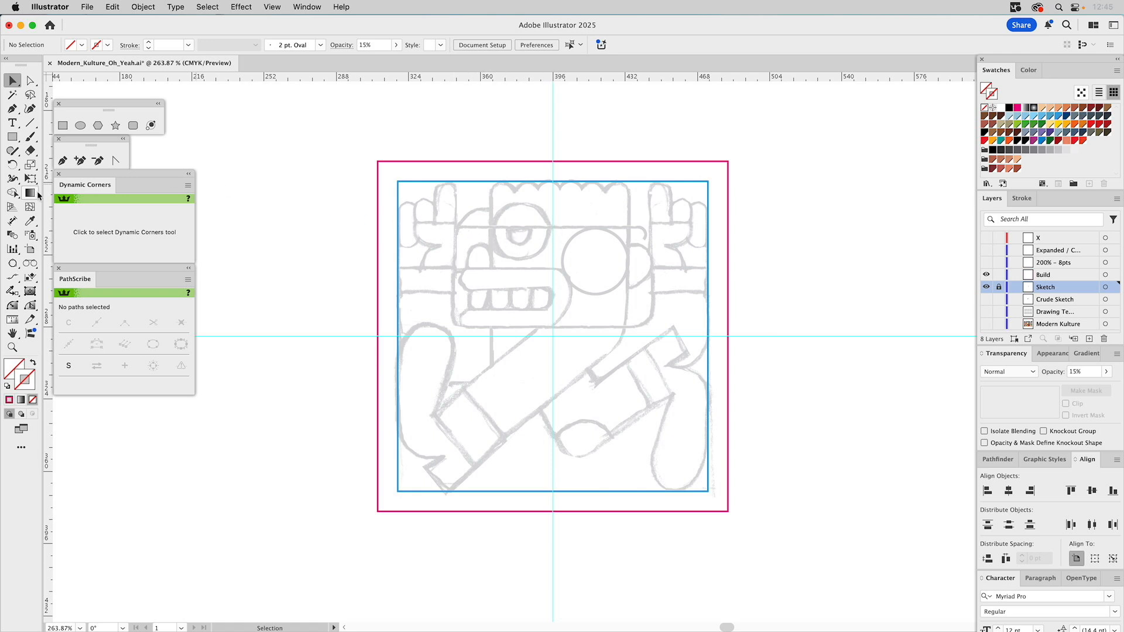
left_click(1040, 459)
left_click(1030, 483)
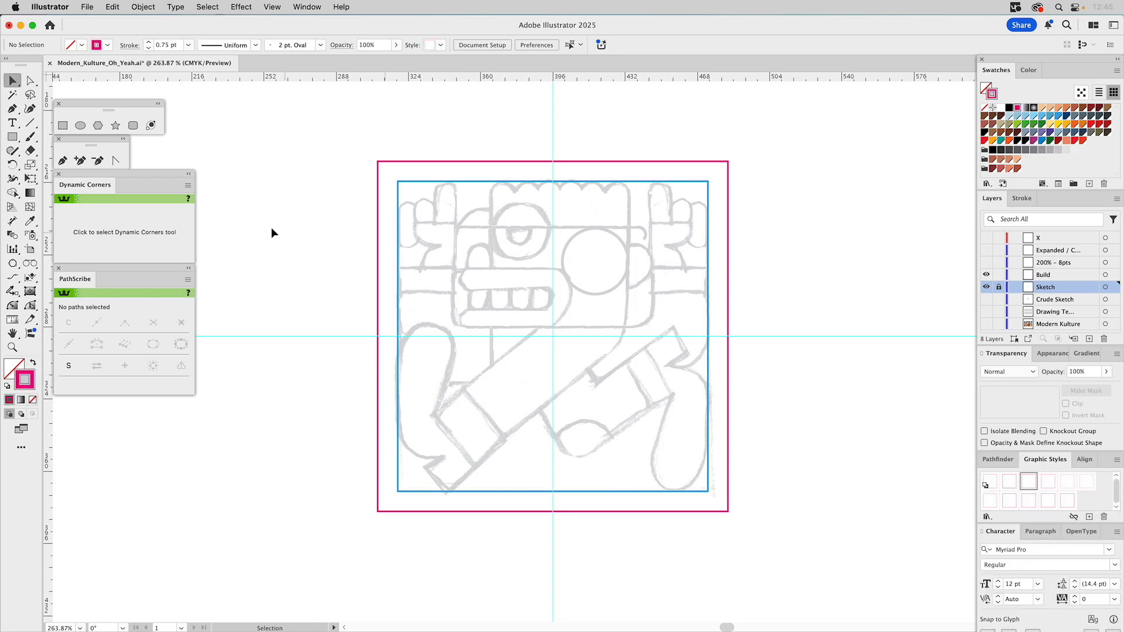
left_click(81, 126)
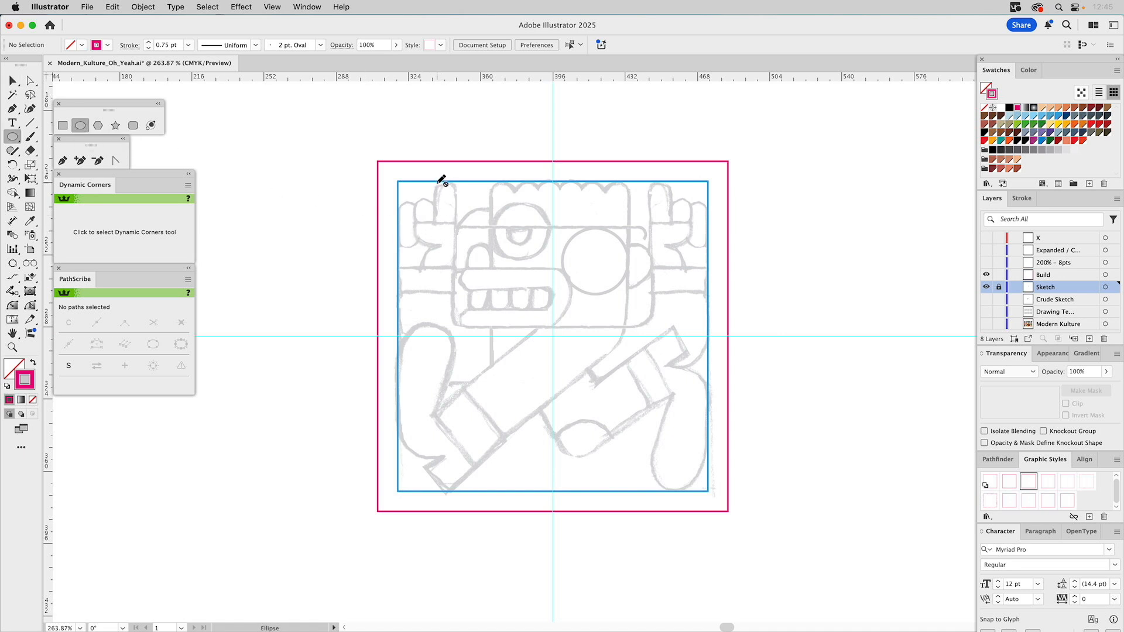
left_click(1041, 279)
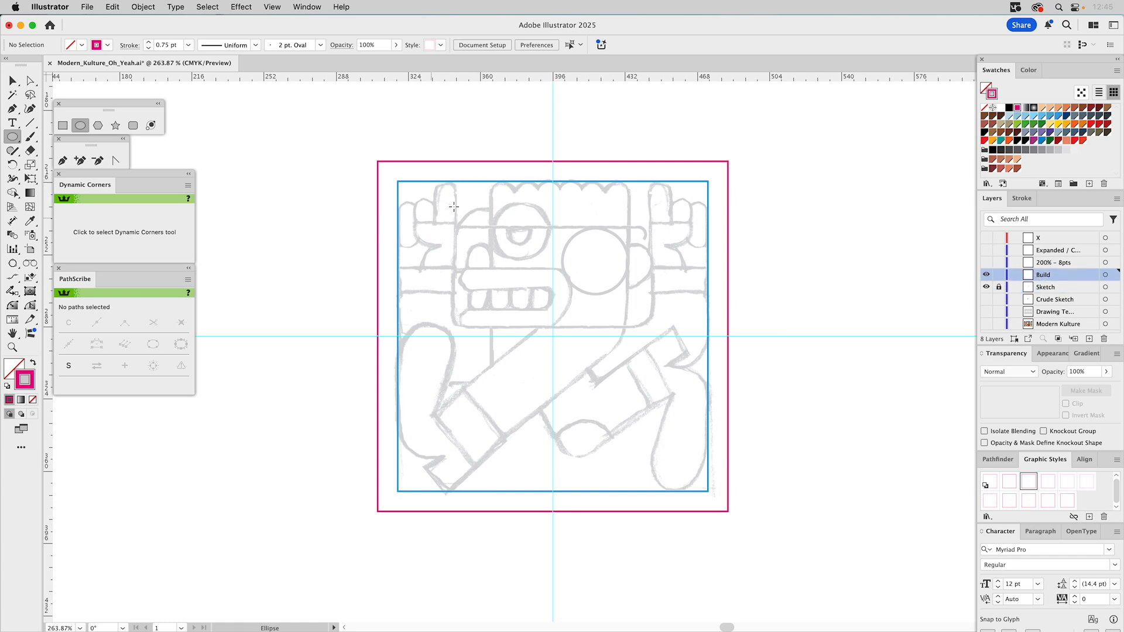
Step: Draw a circle about 10.25 pt in diameter over the tip of the sketch's raised index finger, touching the inner frame's top edge
key("z")
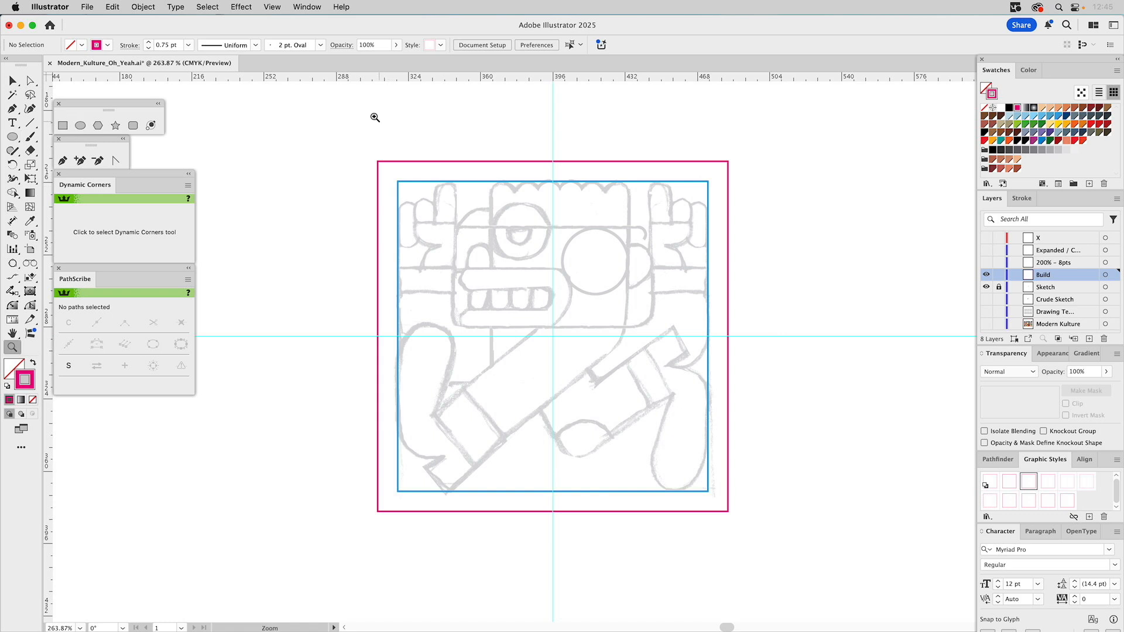
left_click_drag(344, 121, 560, 346)
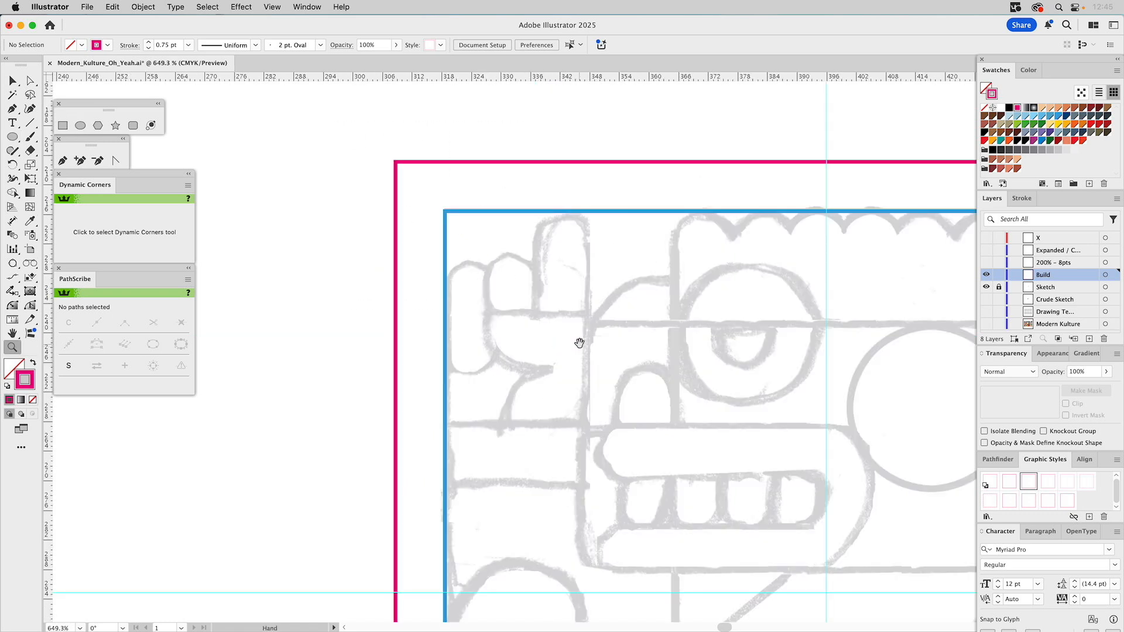
left_click(80, 127)
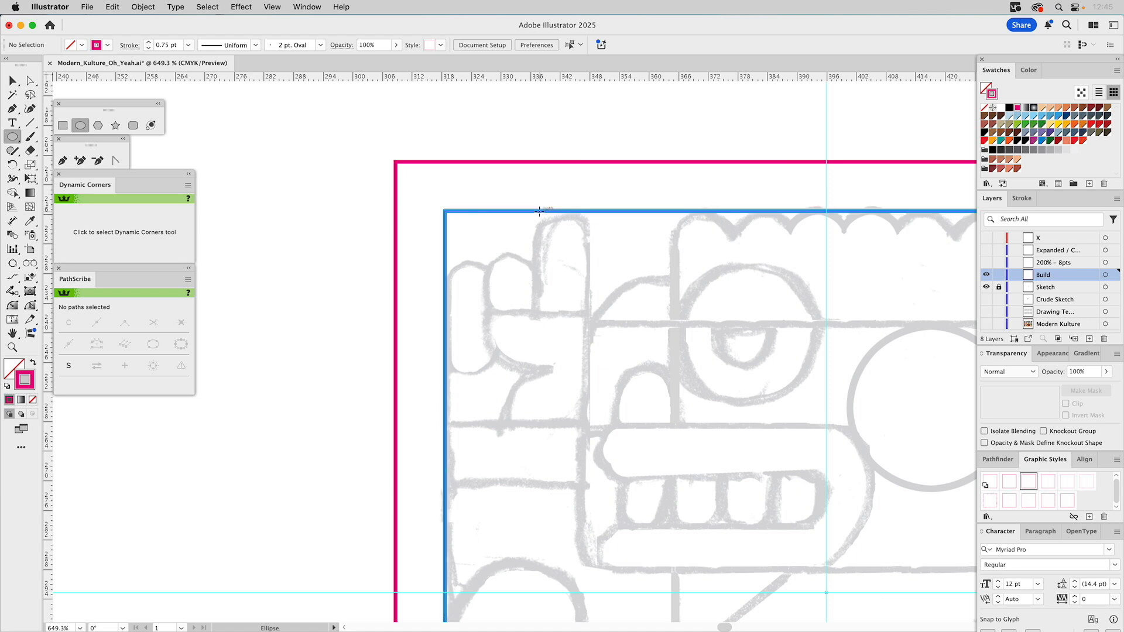
left_click_drag(536, 211, 580, 262)
Step: Draw a rectangle about 9 by 22.8 pt over the outermost finger against the inner frame and round its corners fully into a pill
left_click(63, 125)
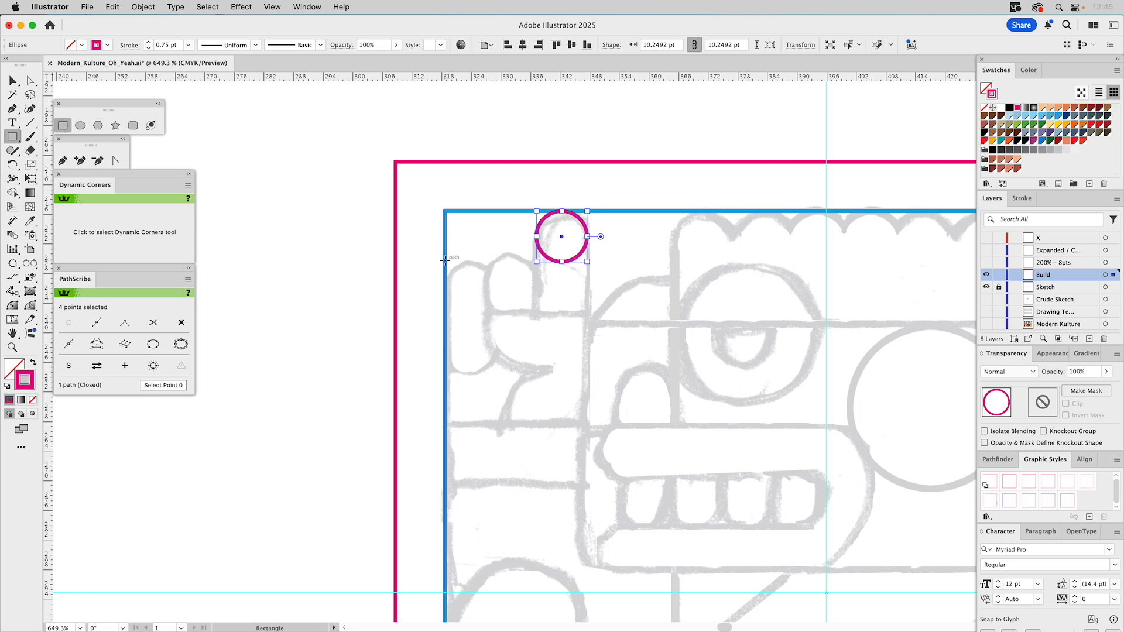
left_click_drag(445, 259, 489, 372)
key("a")
left_click_drag(498, 249, 477, 268)
key("v")
left_click(492, 241)
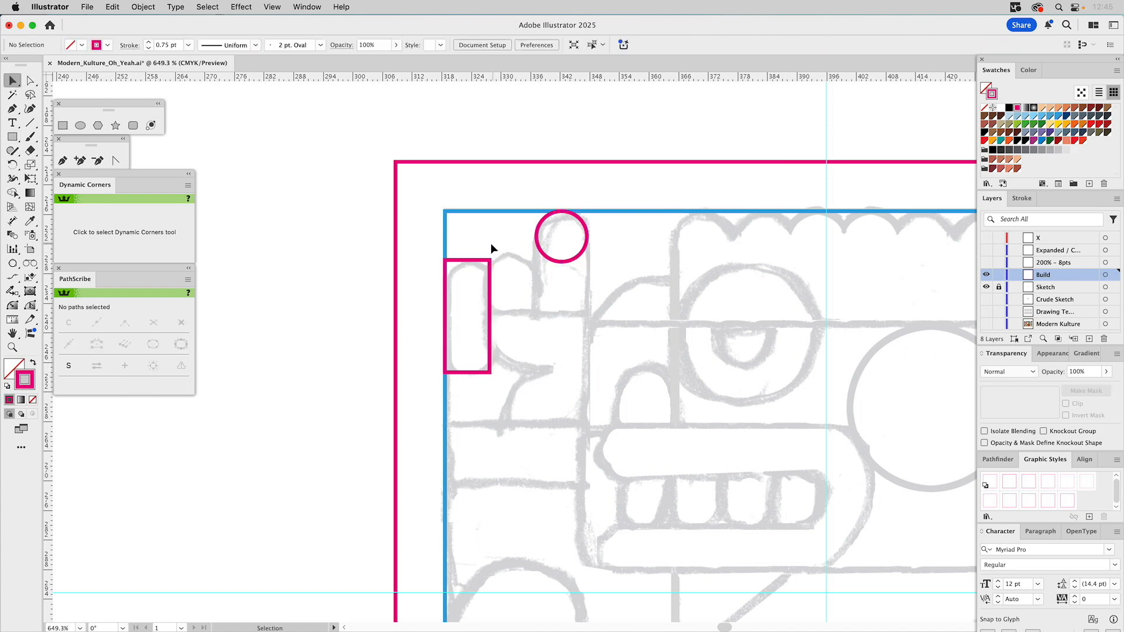
left_click(477, 263)
left_click_drag(479, 266, 436, 328)
left_click(497, 234)
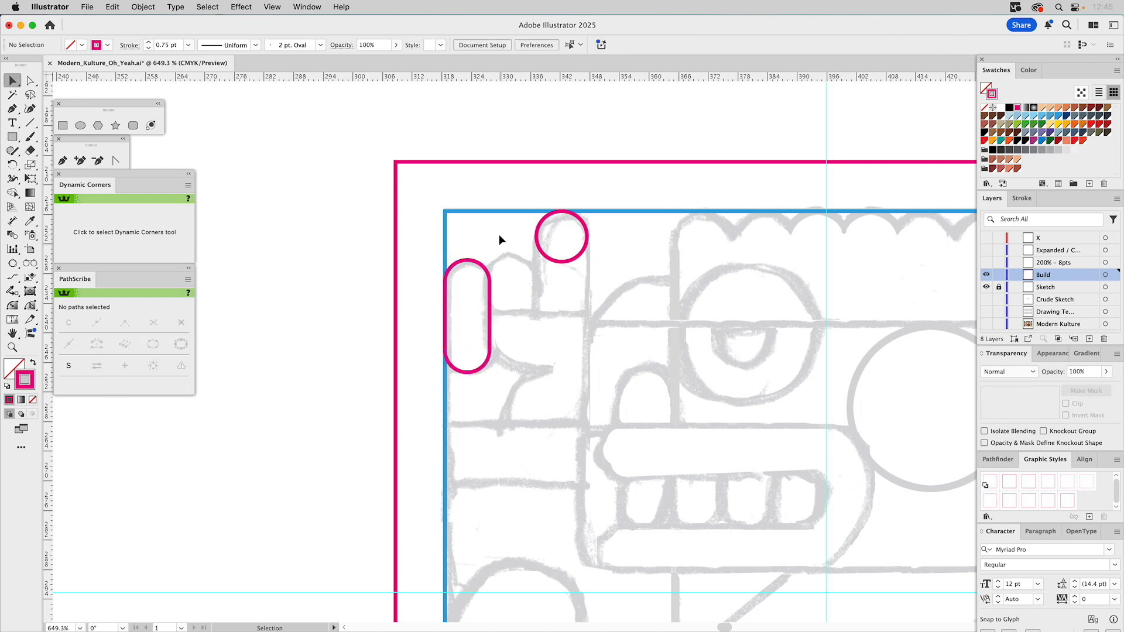
Step: Turn the two lower arcs of the fingertip circle into square corners with the Dynamic Corners tool, making a round-topped shape
left_click(537, 247)
left_click(29, 305)
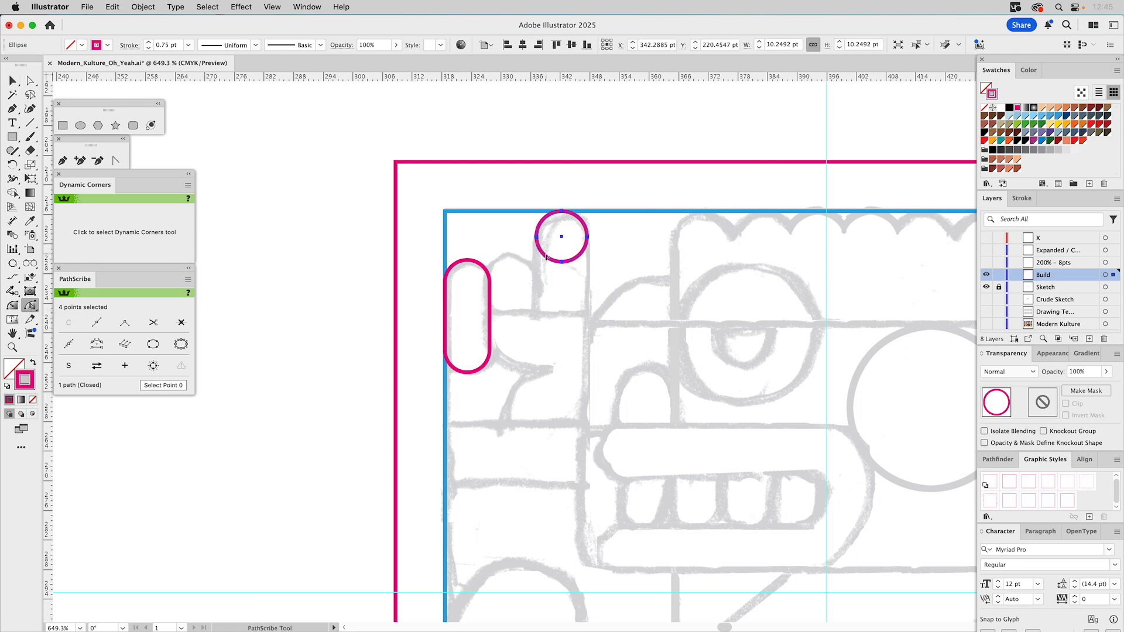
left_click(12, 305)
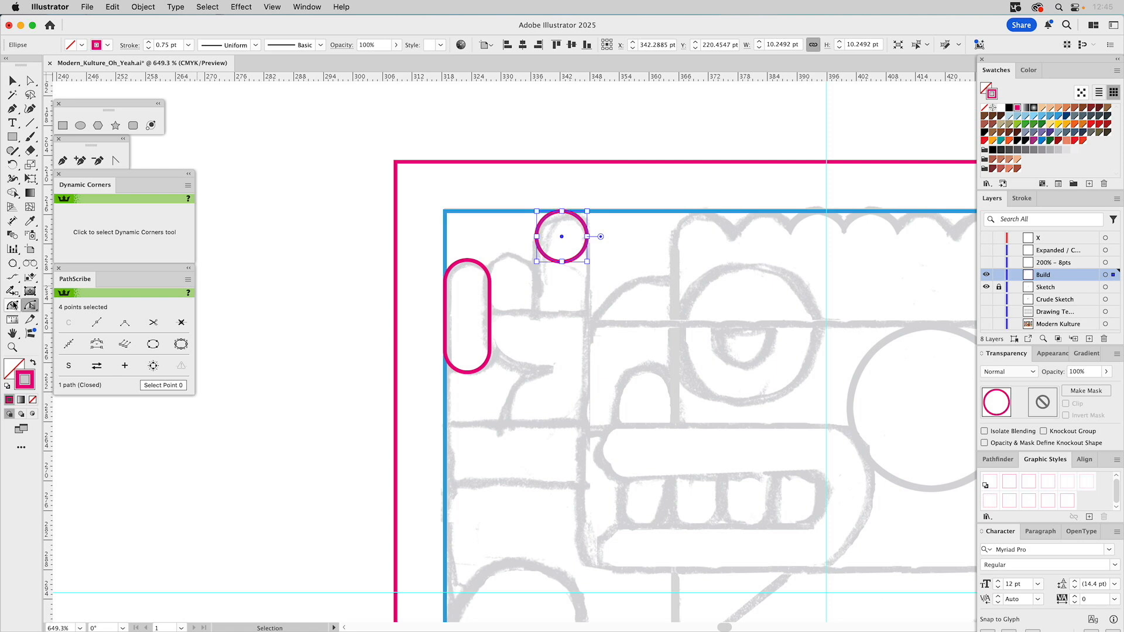
left_click_drag(524, 287, 524, 288)
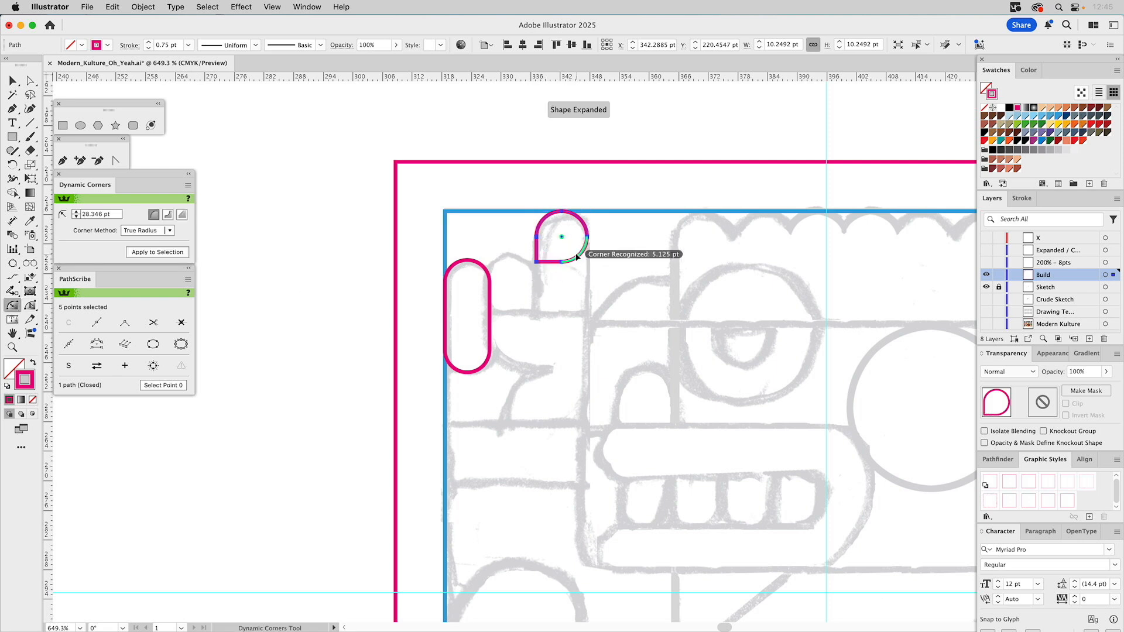
left_click_drag(580, 255, 604, 295)
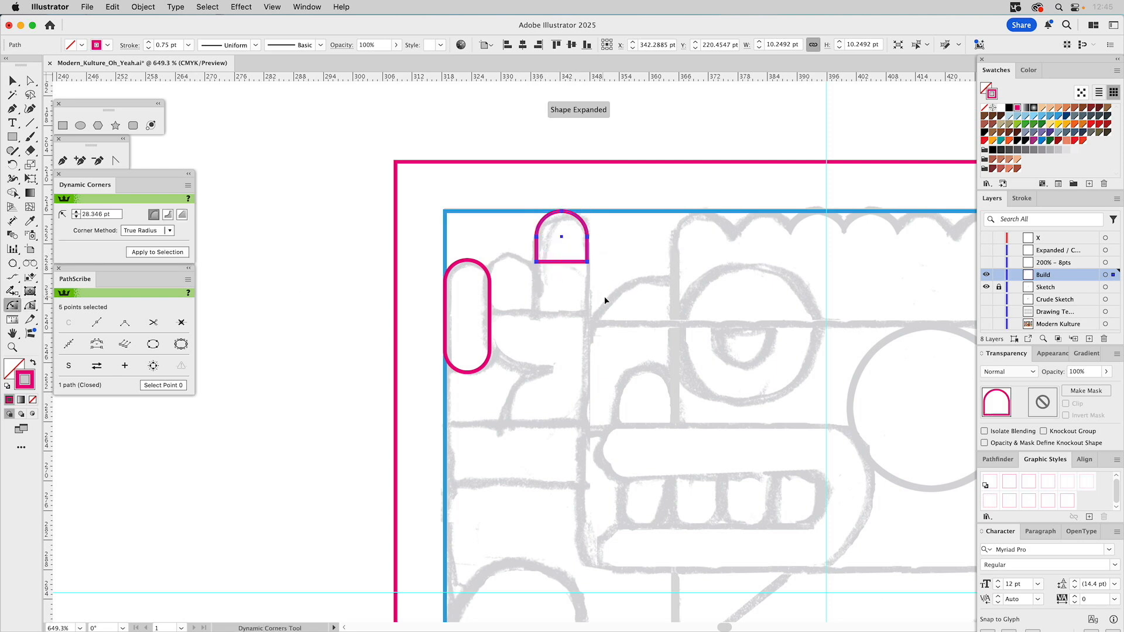
key("a")
left_click(622, 270)
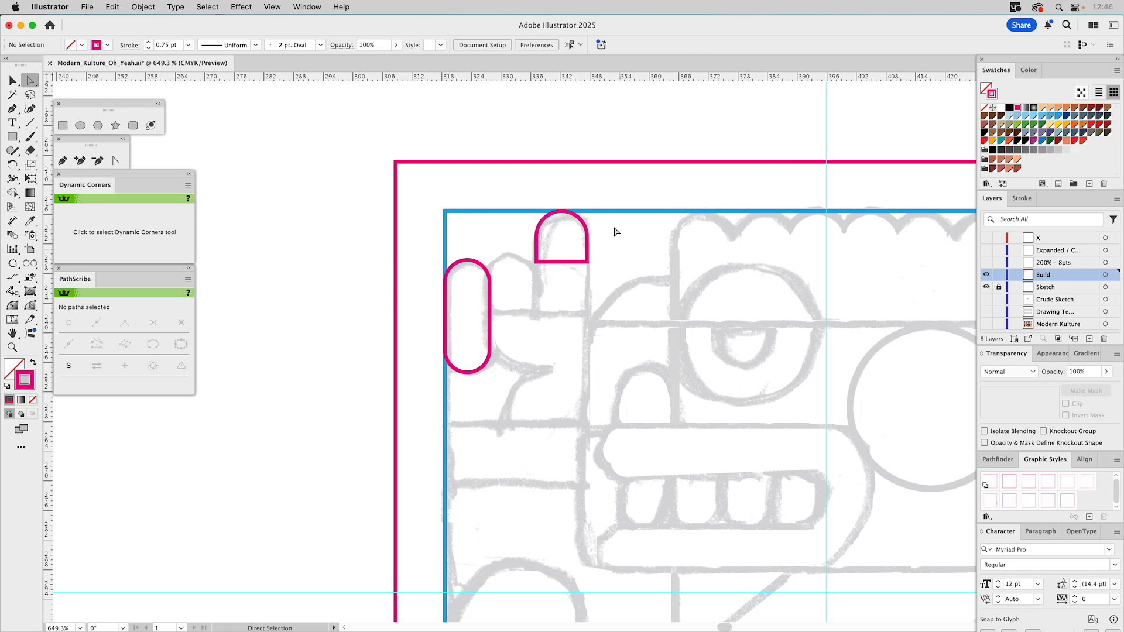
Step: Place a copy of the round-topped fingertip shape upside down over the sketch's teeth
key("v")
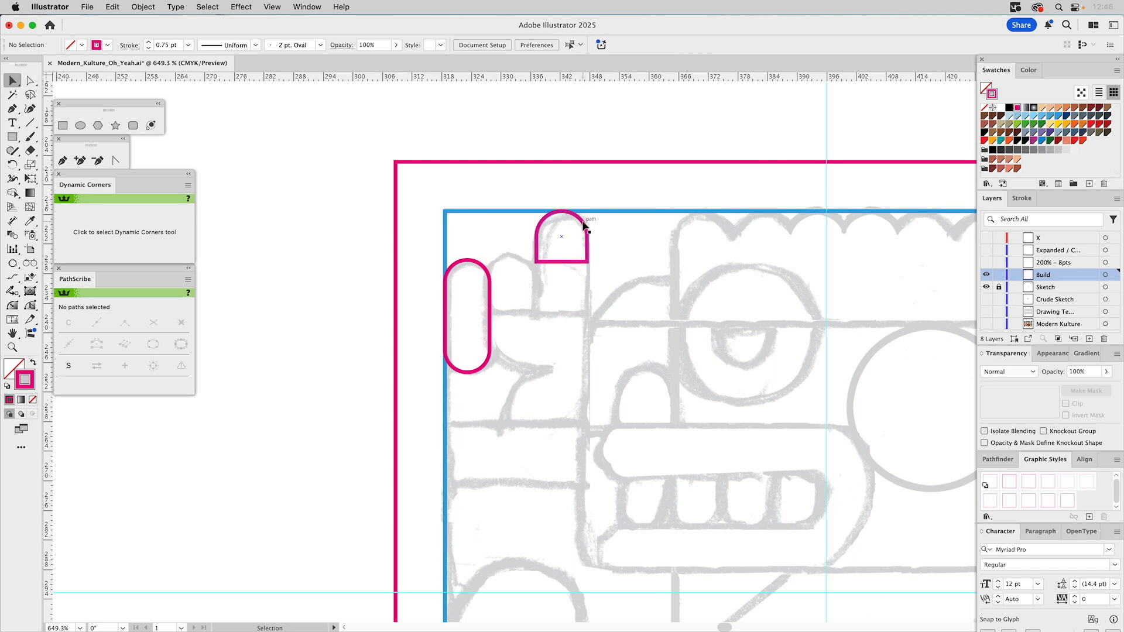
left_click(584, 229)
key("a")
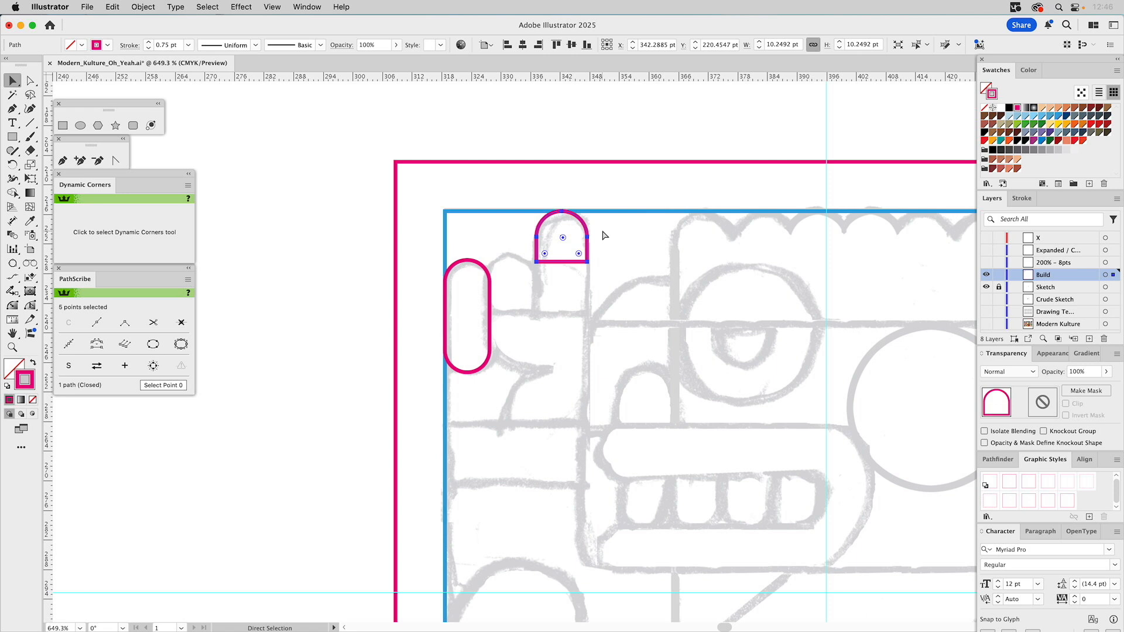
left_click_drag(588, 237, 743, 529)
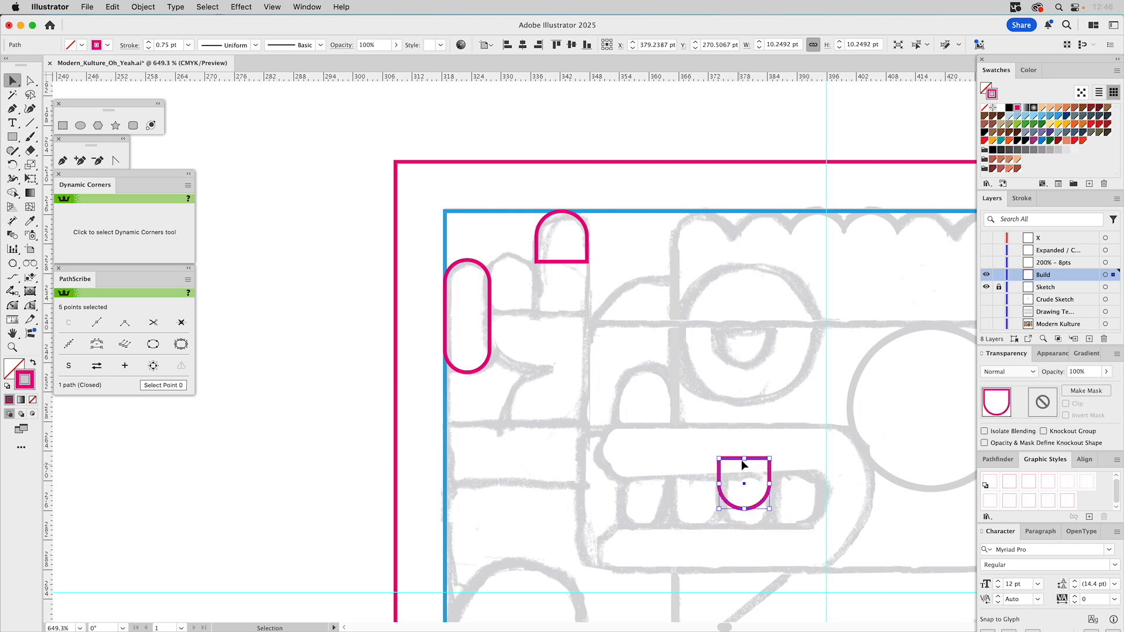
left_click(740, 444)
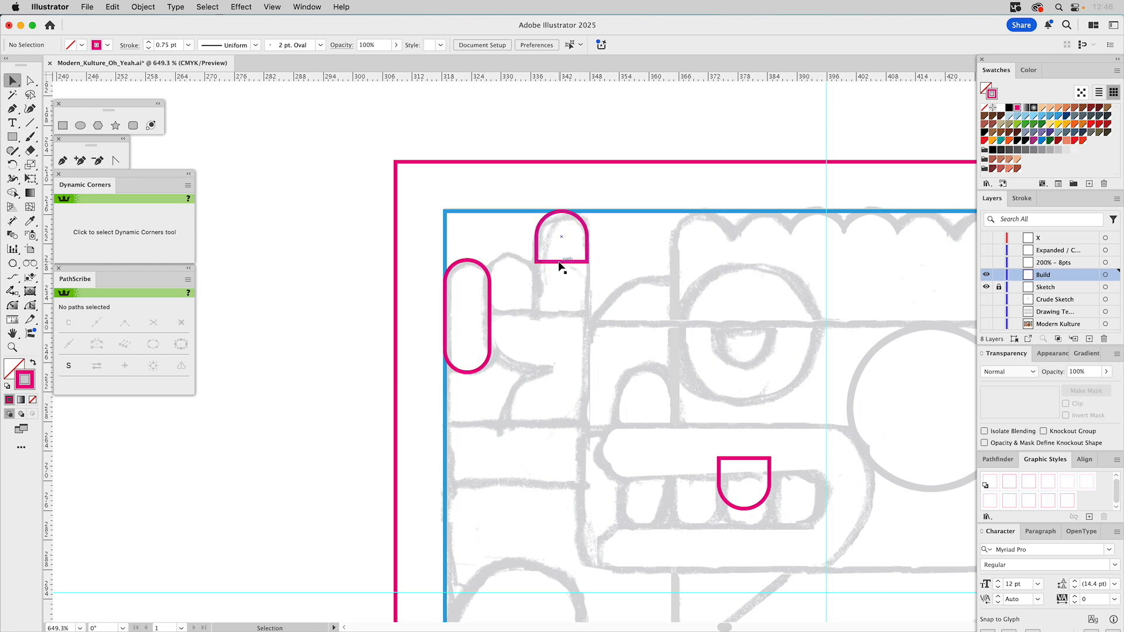
Step: Duplicate the pill so the copy touches its right side, and move the round-topped fingertip shape aside onto the head's upper corner
left_click(480, 266)
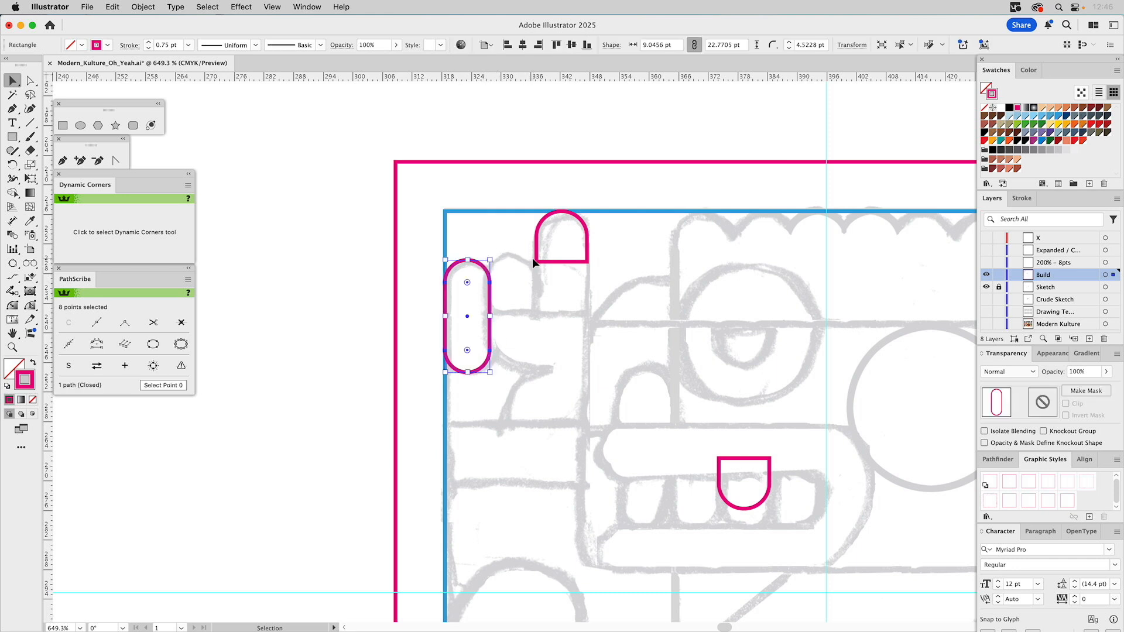
left_click_drag(456, 282, 493, 283)
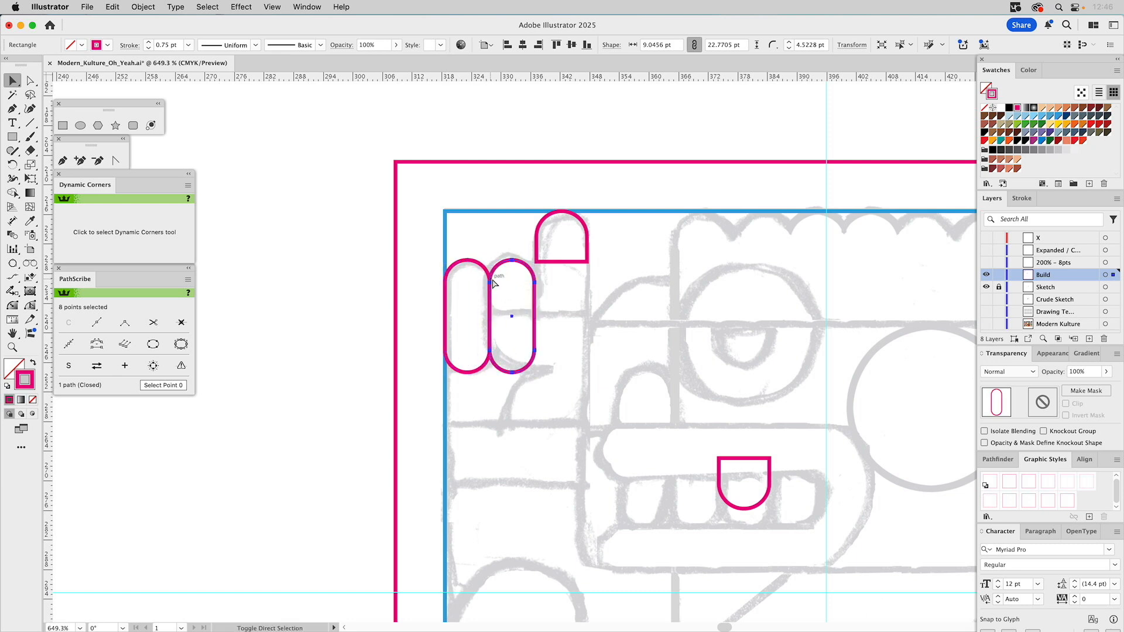
left_click_drag(555, 262, 661, 262)
Step: Duplicate the second pill, snap the copy against its right side as a third finger, and select all three pills
left_click(524, 265)
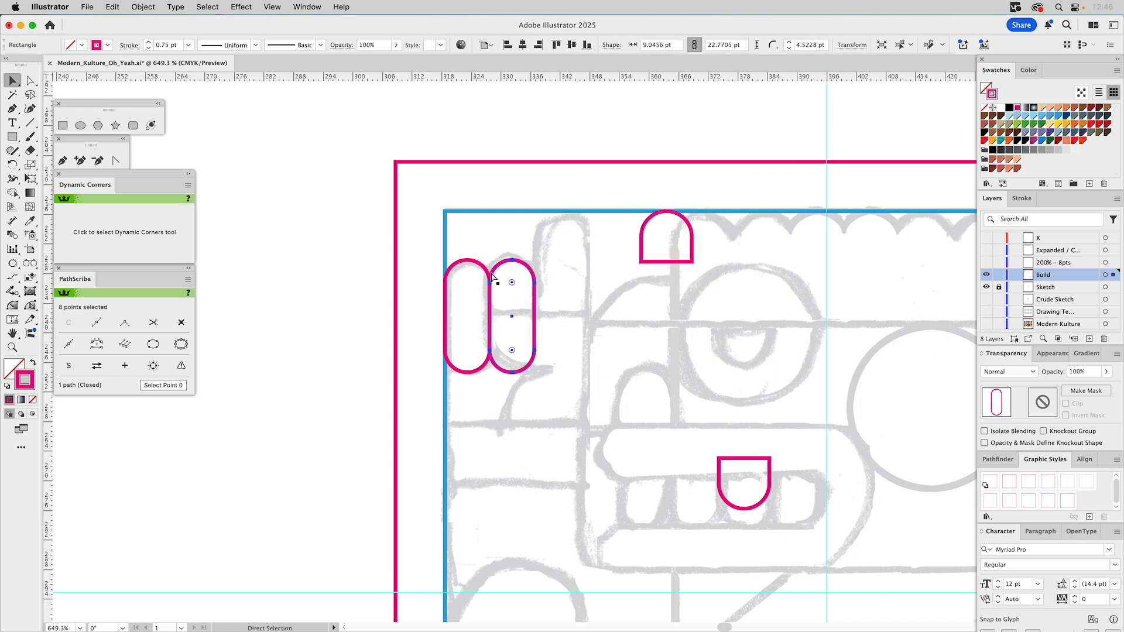
left_click_drag(507, 282, 611, 282)
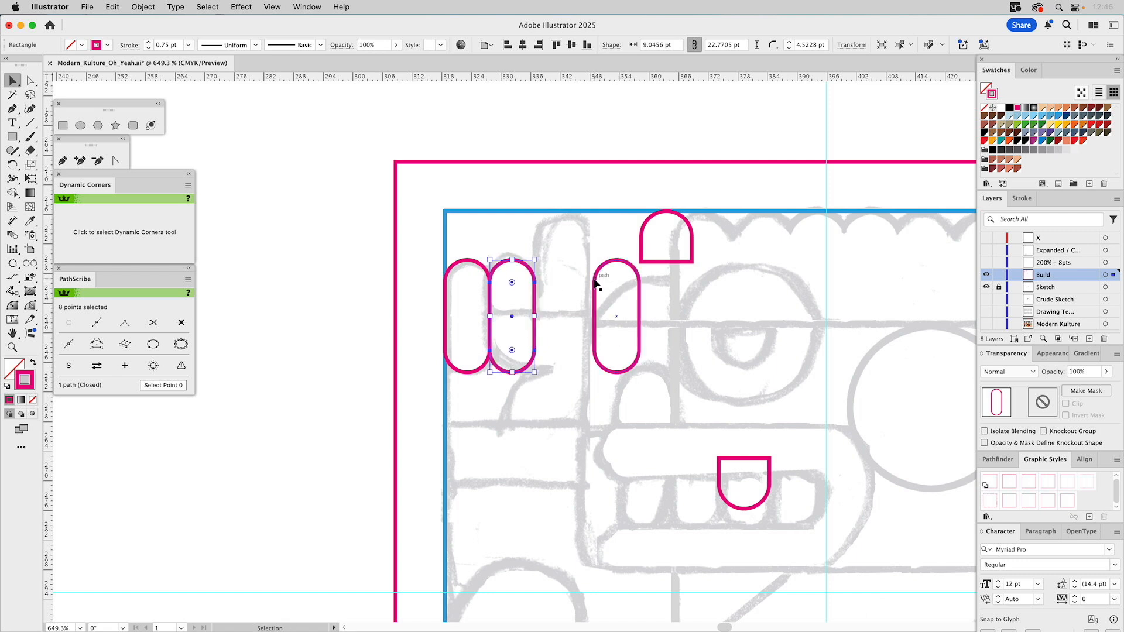
left_click_drag(595, 288, 537, 286)
left_click_drag(473, 304, 581, 293)
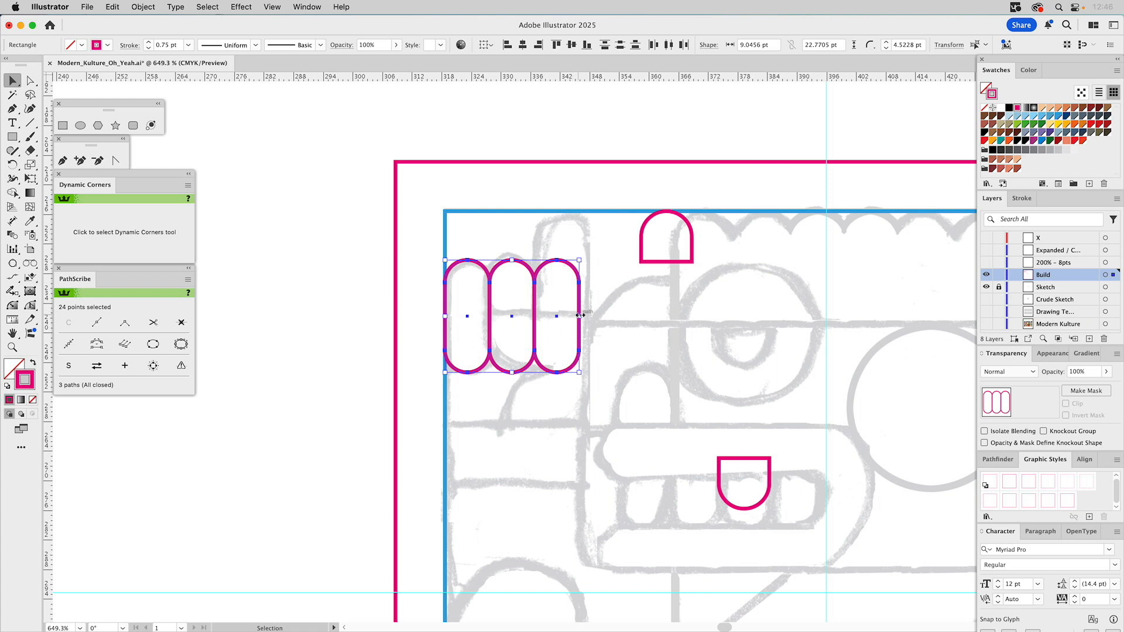
Step: Scale the three pills up together to the hand's right edge in the sketch, making each about 9.66 pt wide and 24.31 pt tall
left_click_drag(579, 316, 588, 318)
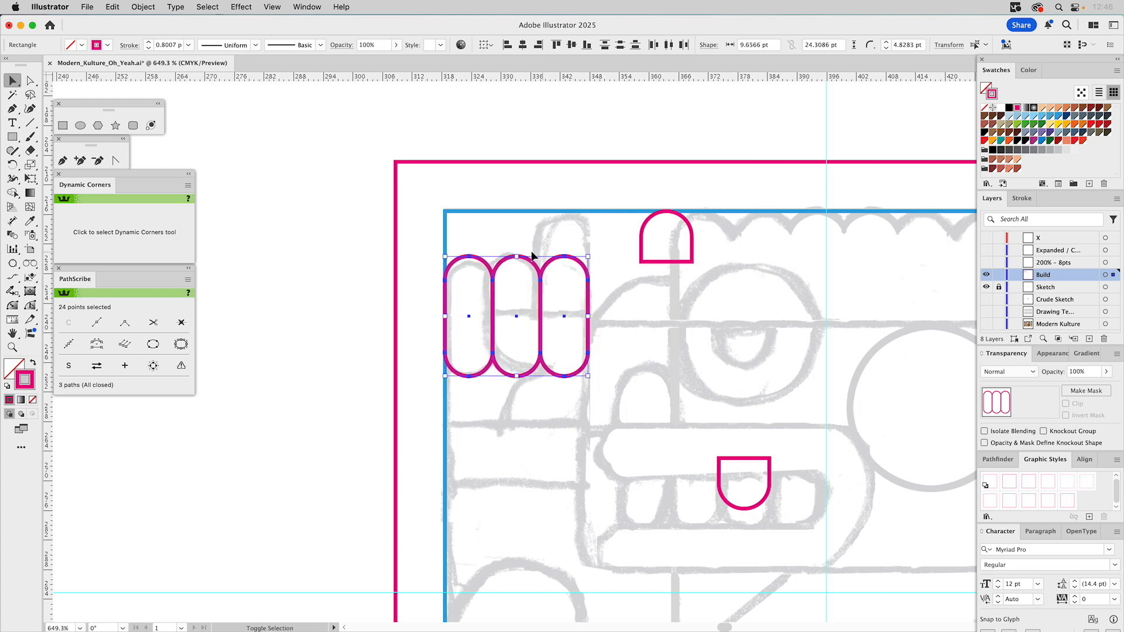
left_click(521, 236)
left_click_drag(515, 268, 467, 281)
left_click(479, 245)
Step: Lower only the rounded top of the leftmost pill so it becomes about 22.91 pt tall
key("a")
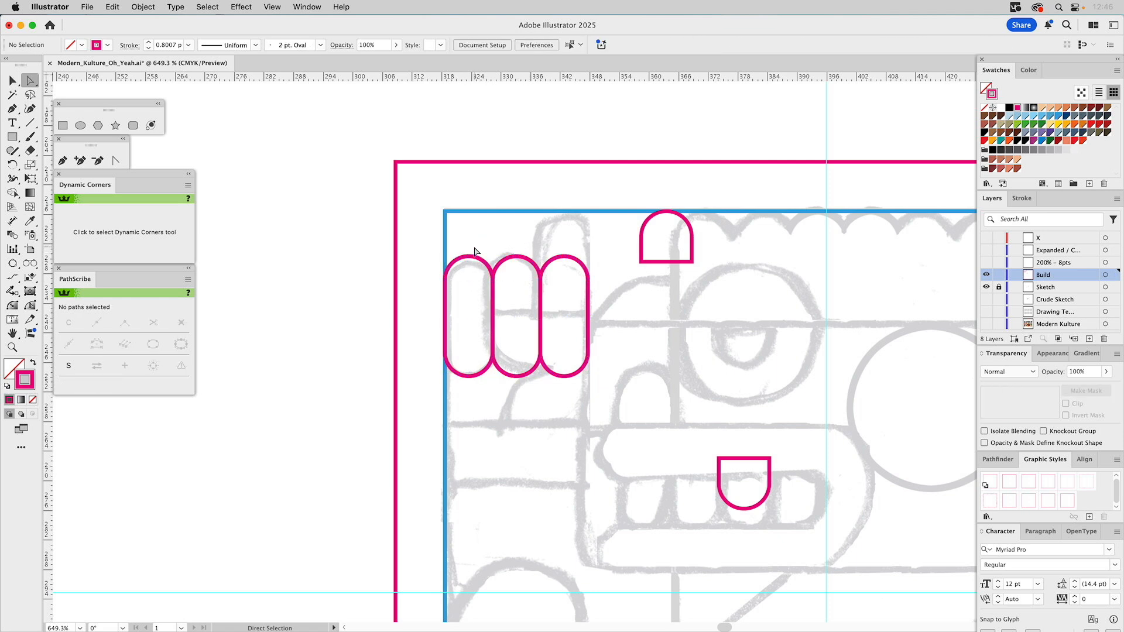
left_click(469, 257)
left_click(494, 282, "shift")
left_click_drag(494, 286, 495, 291)
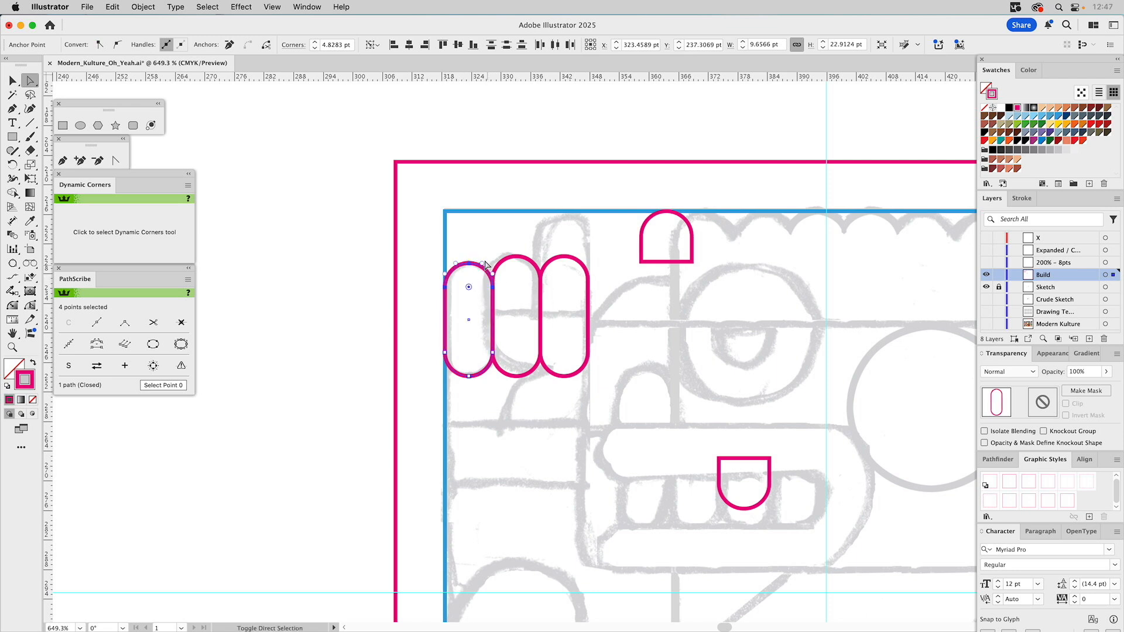
left_click(489, 247)
Step: Raise only the rounded top of the rightmost pill to the blue frame's upper edge, making it about 33.43 pt tall
left_click_drag(596, 246, 565, 209)
left_click(541, 281, "shift")
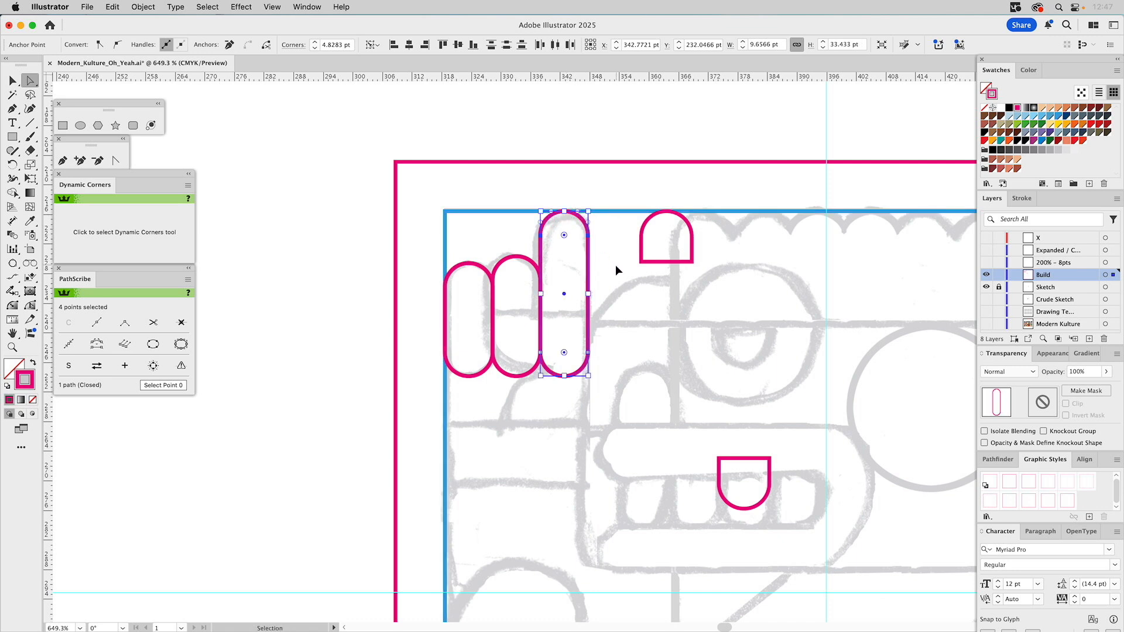
left_click(616, 264)
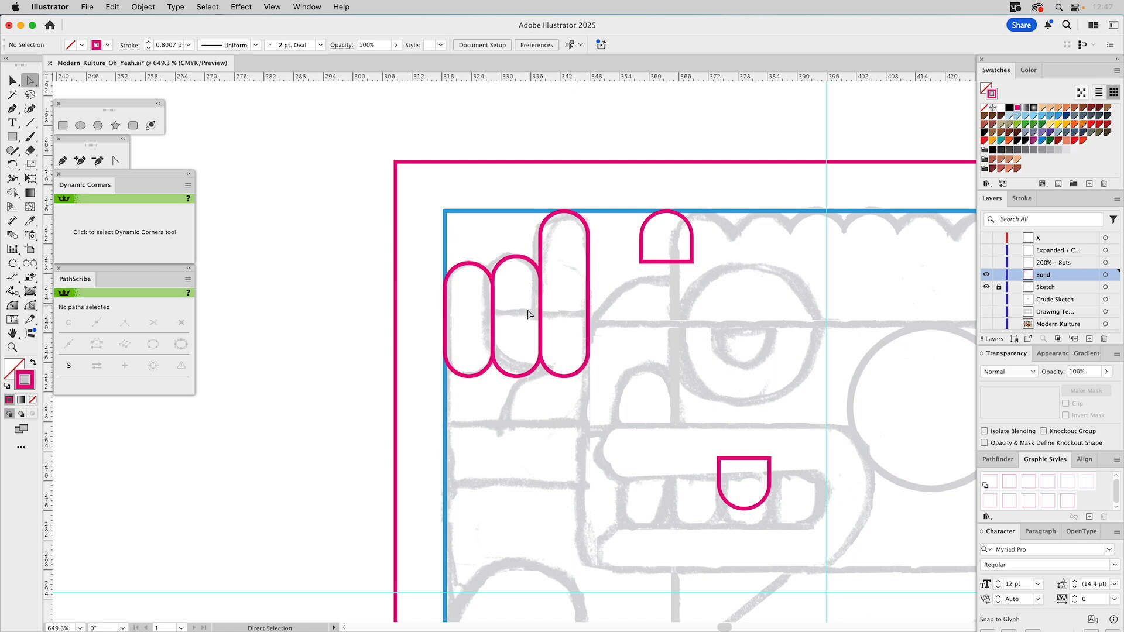
Step: Draw an open three-sided palm path with the Pen tool, from the leftmost pill down, across the sketch's wrist line and up to the rightmost pill
left_click(63, 162)
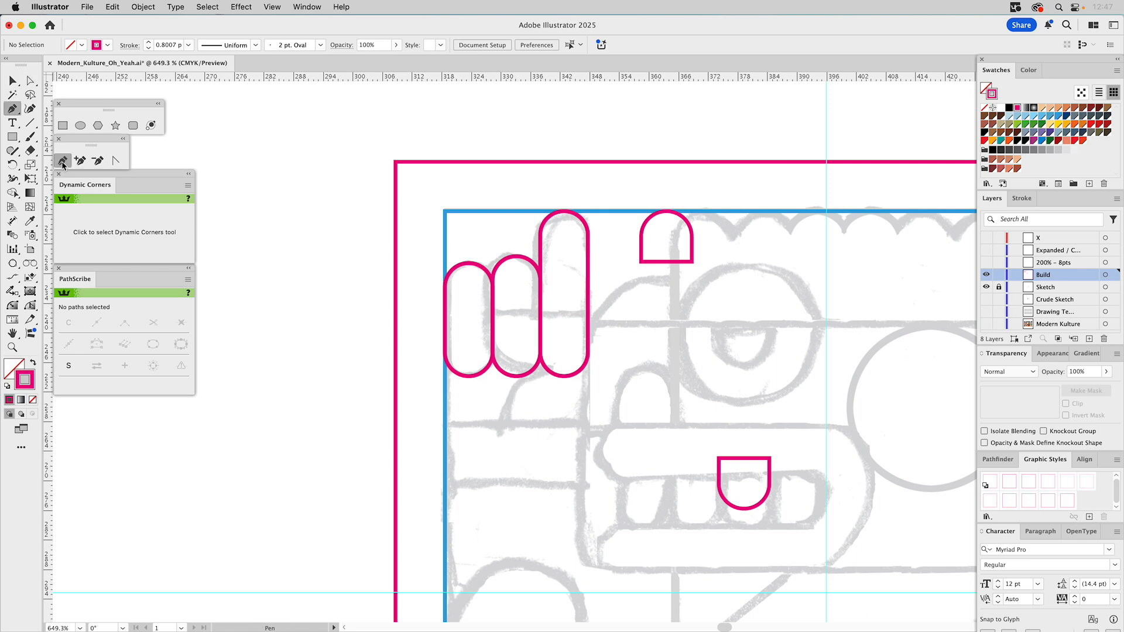
left_click(445, 354)
left_click(446, 425)
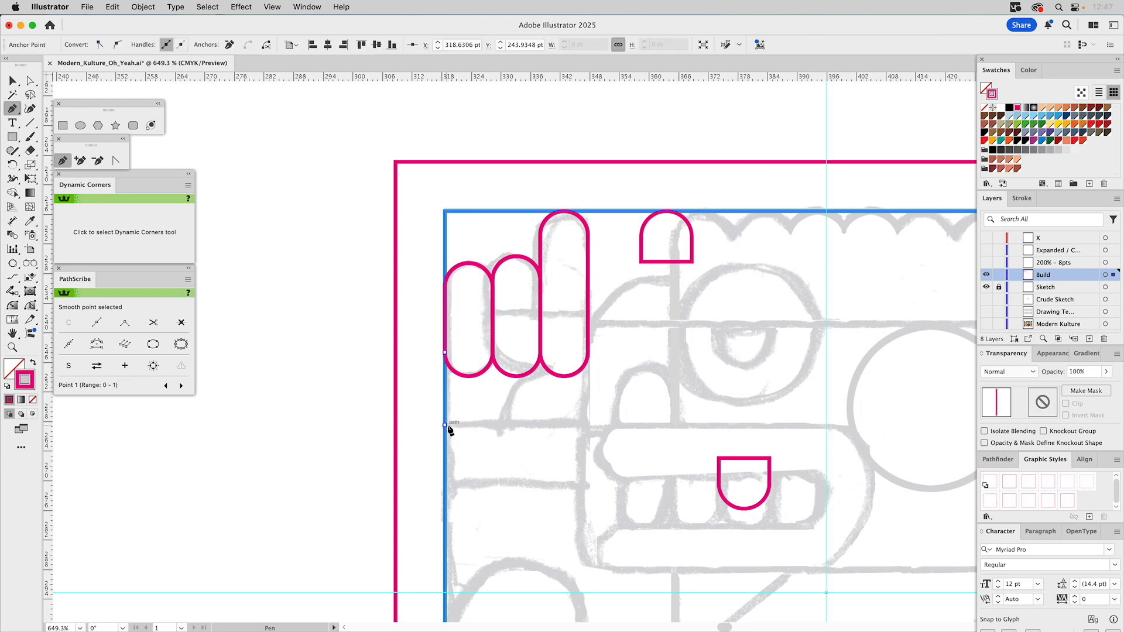
left_click(577, 425)
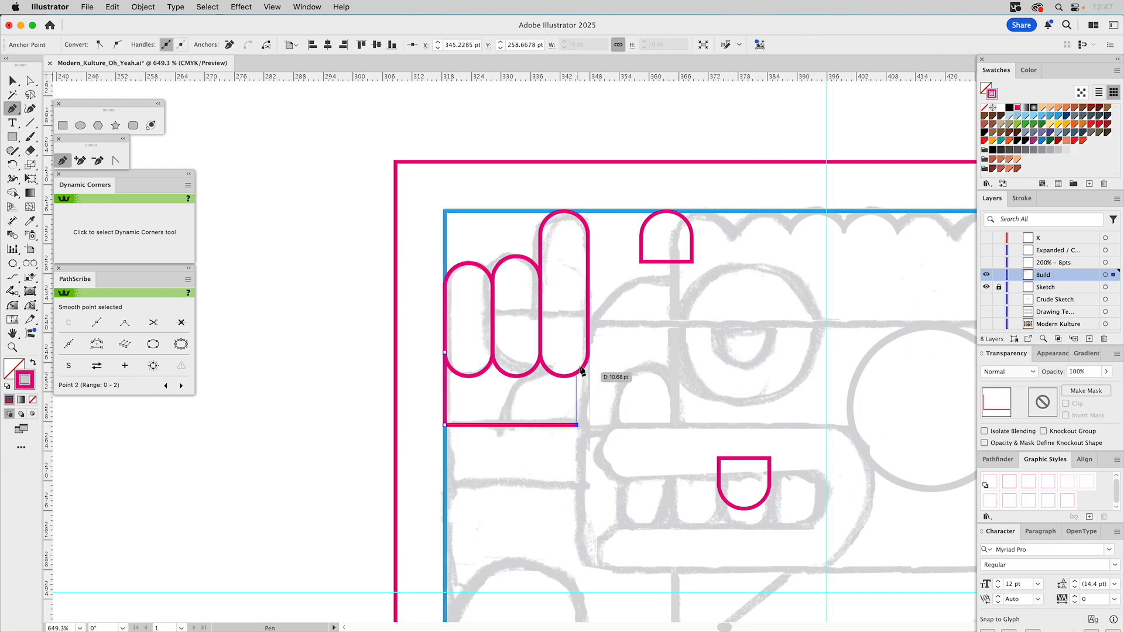
left_click(577, 354)
left_click(620, 351, "super")
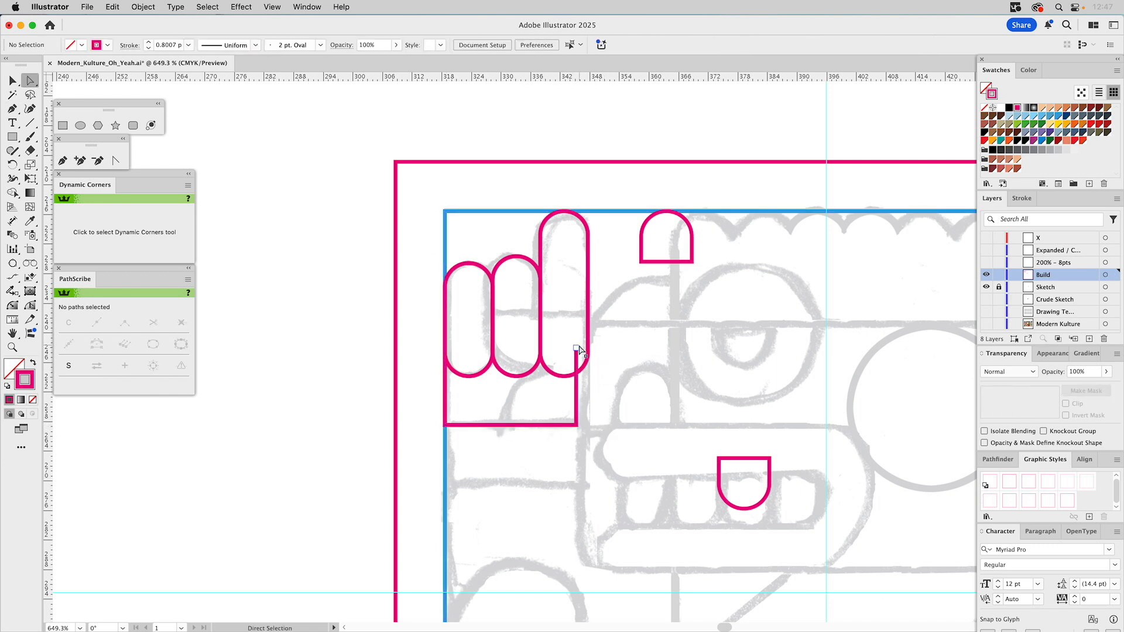
Step: Move the two right-hand anchor points of the palm path outward to align with the rightmost pill's outer edge
left_click(576, 349)
left_click(577, 426, "shift")
left_click_drag(578, 351, 589, 350)
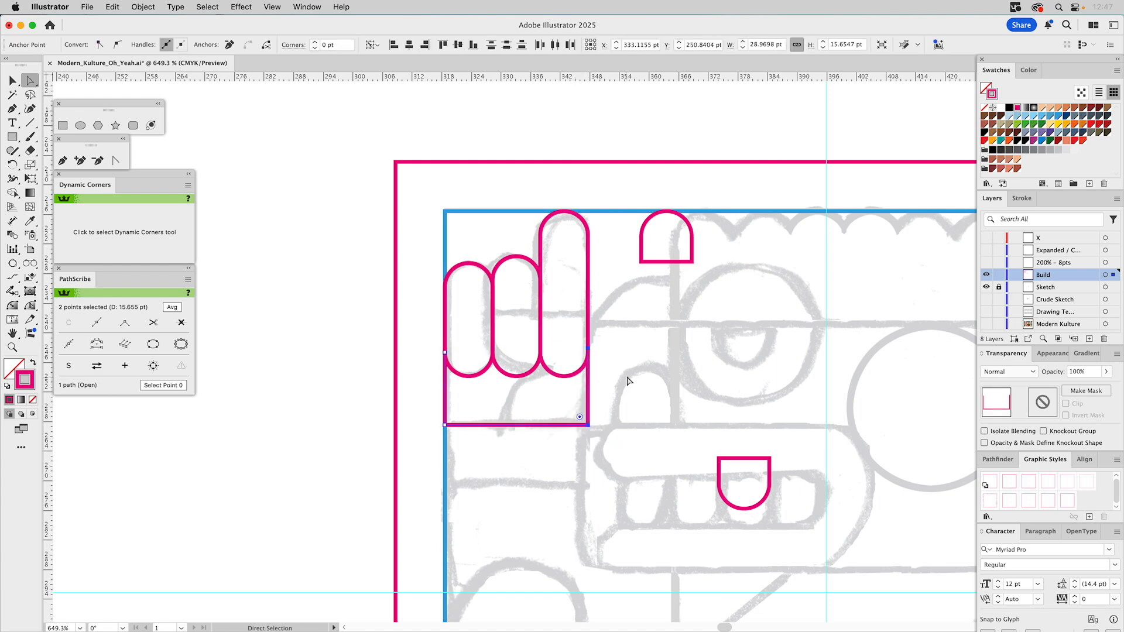
left_click(627, 380)
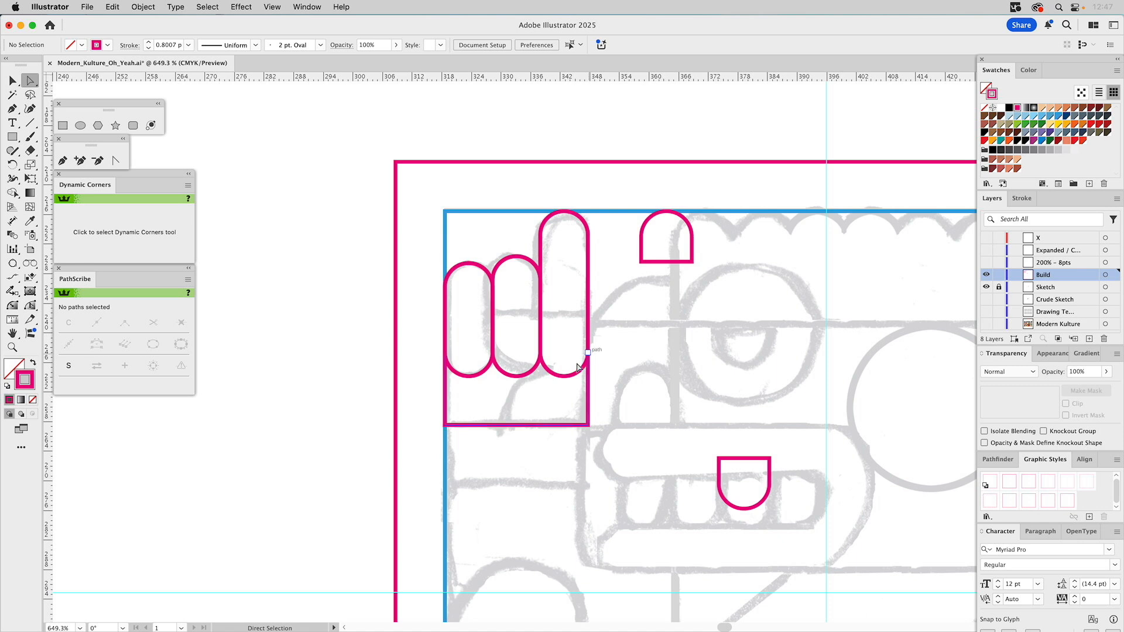
mouse_move(589, 353)
left_mouse_down()
mouse_move(593, 368)
mouse_move(588, 352)
left_mouse_up()
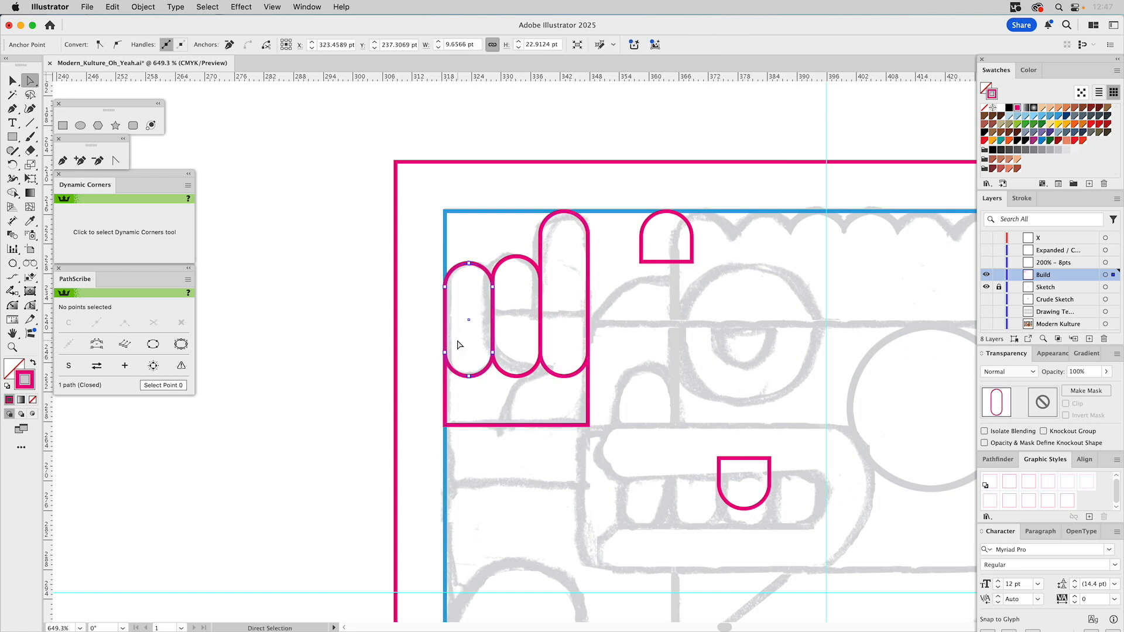
Step: Group the middle and rightmost pills and enter isolation mode for that group
left_click(460, 345)
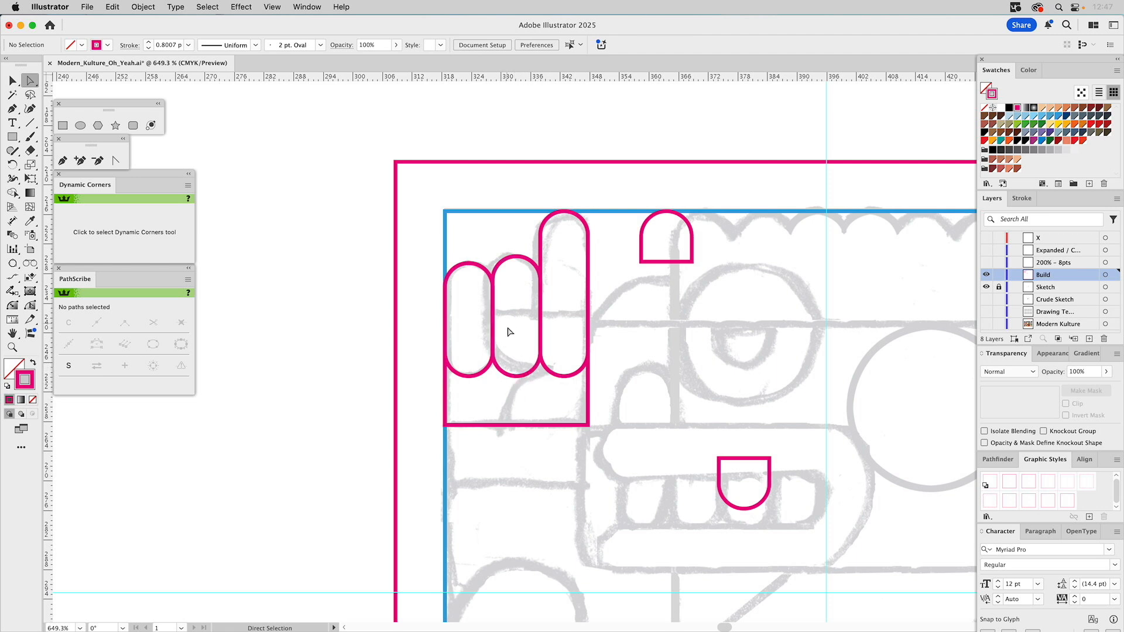
left_click(533, 265)
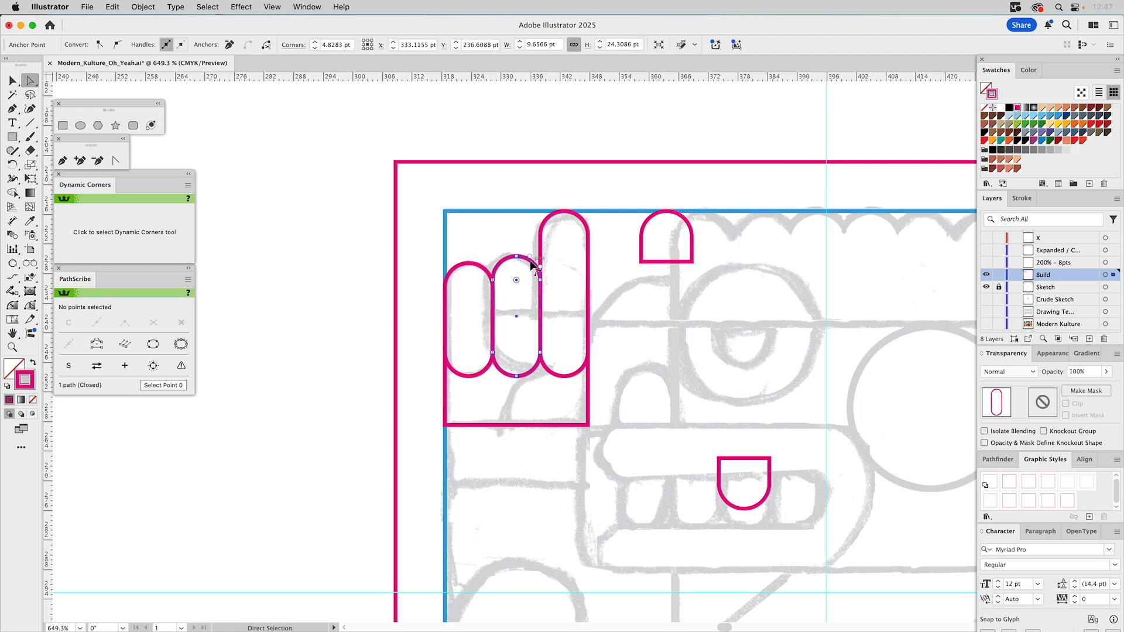
key("v")
left_click(516, 239)
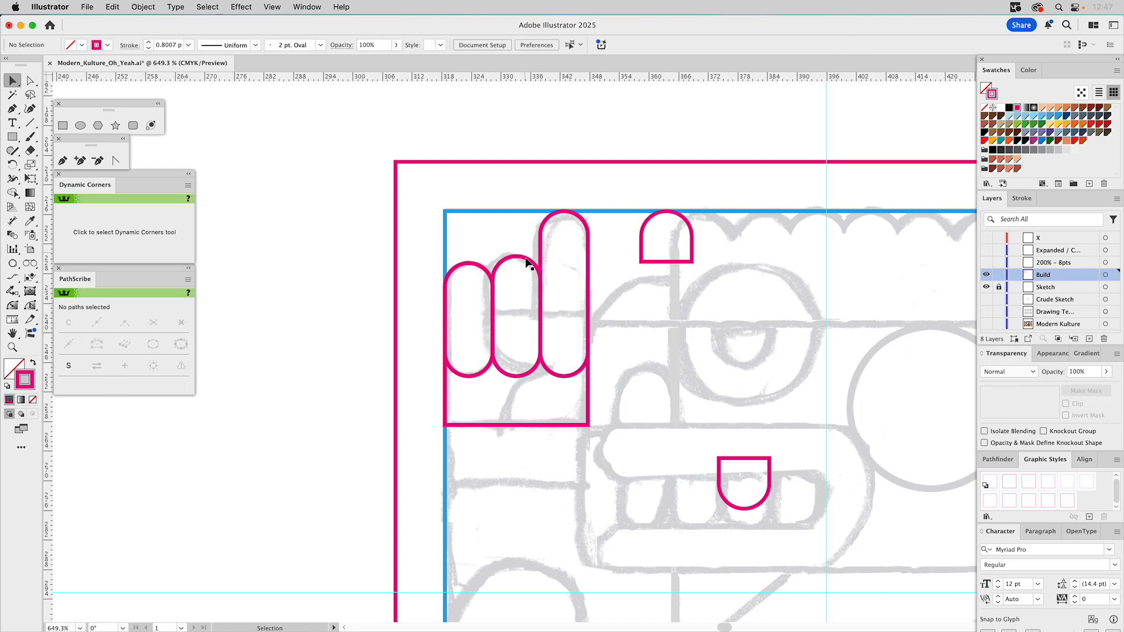
left_click(528, 261)
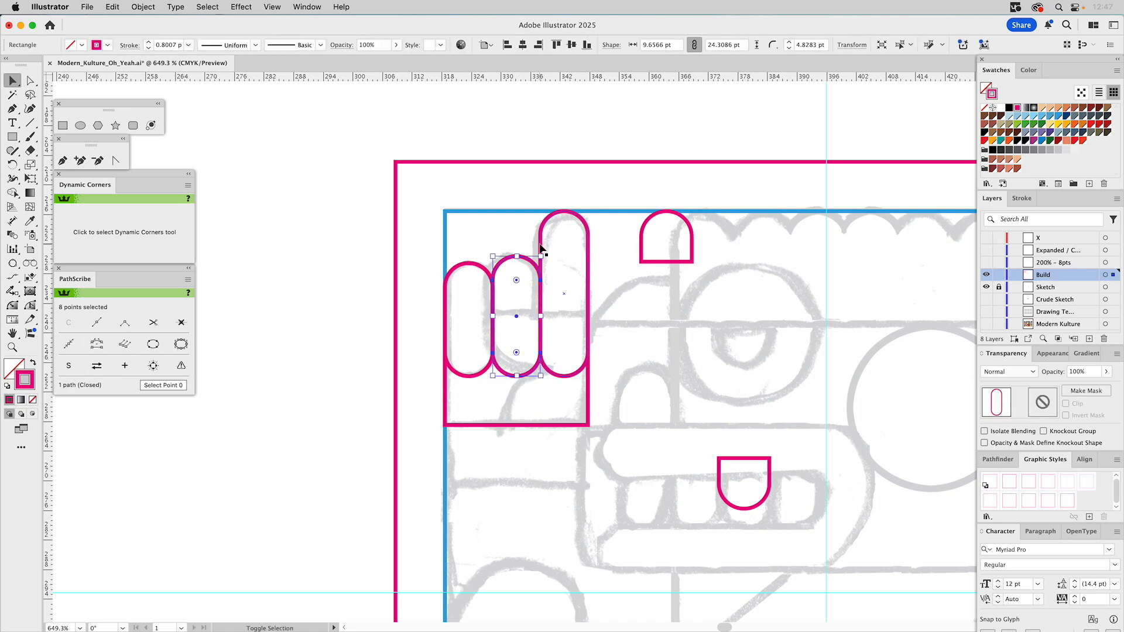
left_click(544, 256, "shift")
key("super+g")
double_click(541, 254)
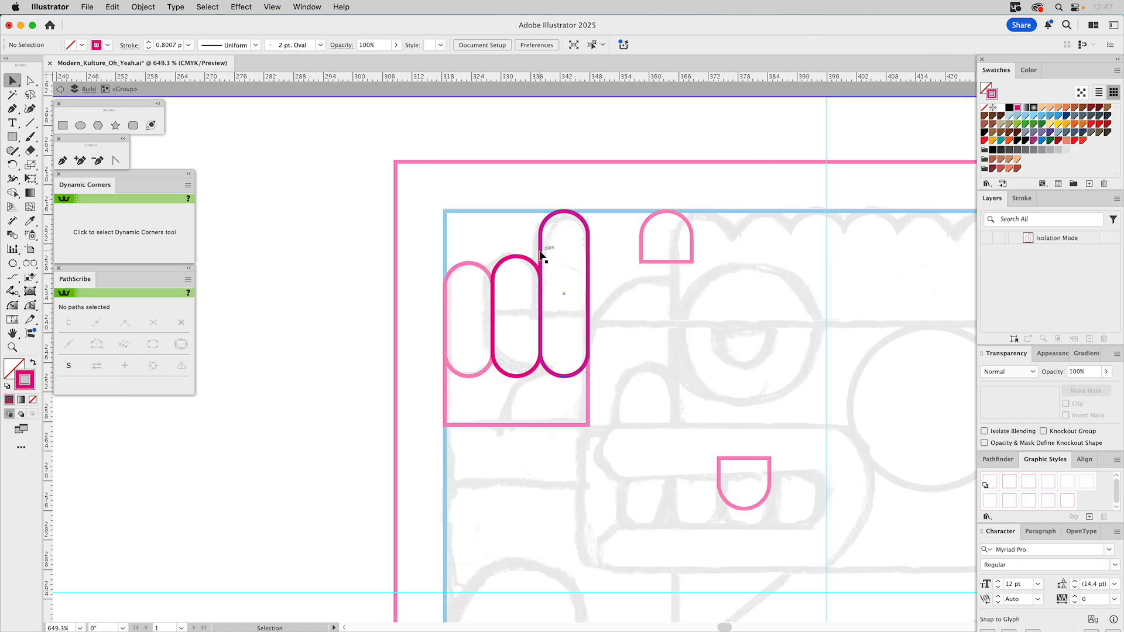
Step: Cut both sides of the middle and tall pills at the same height with the Scissors tool and delete their lower parts
key("a")
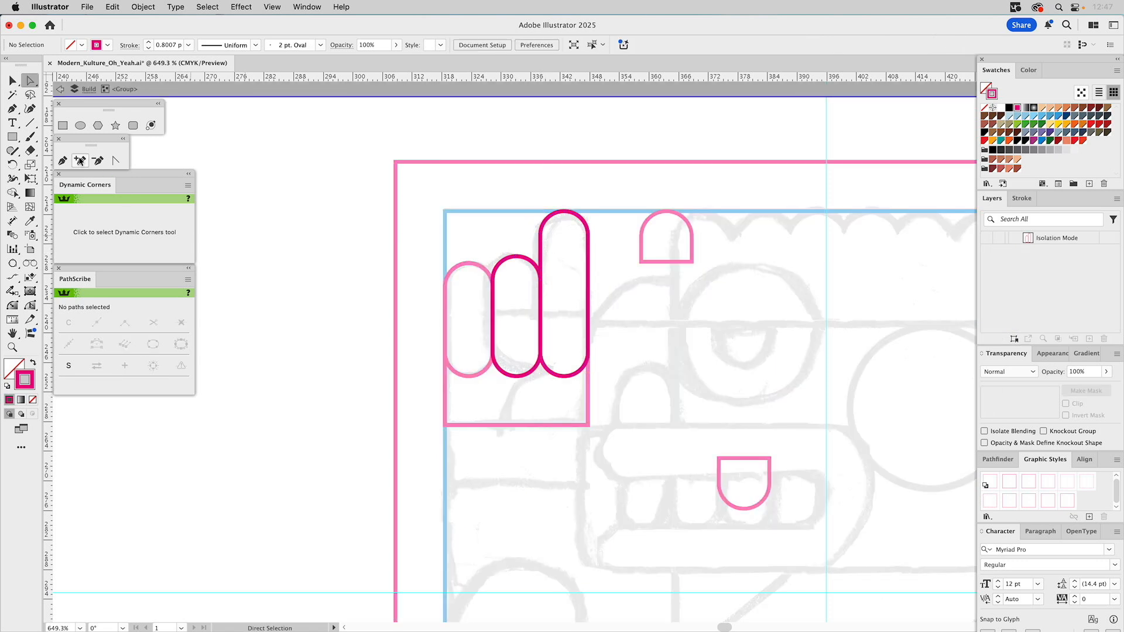
left_click_drag(30, 151, 82, 163)
key("a")
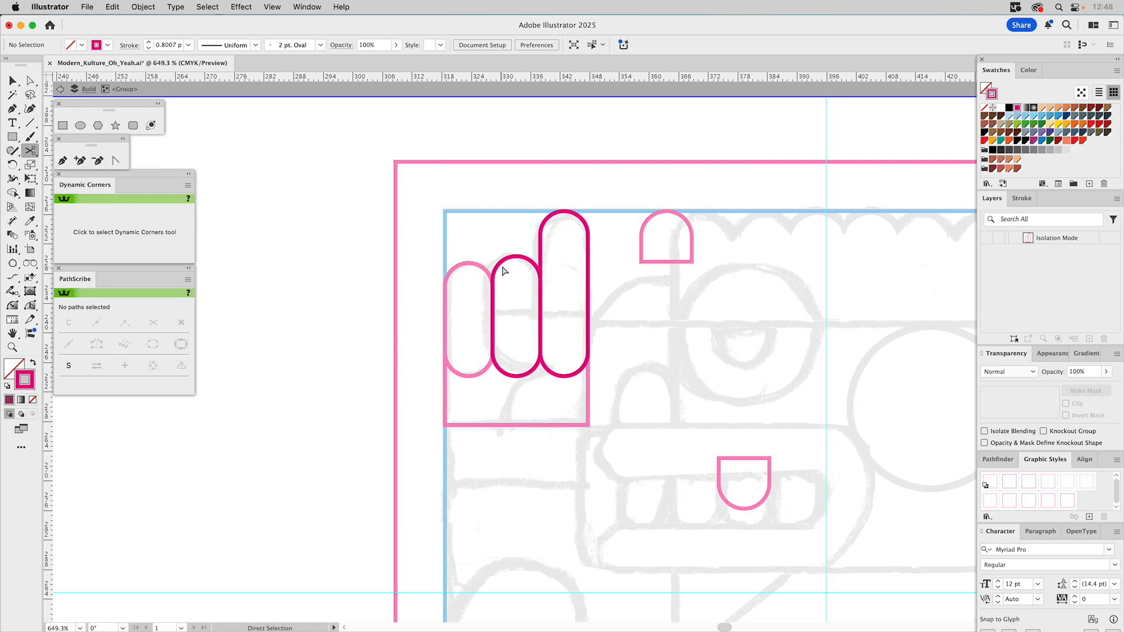
left_click(503, 269, "super")
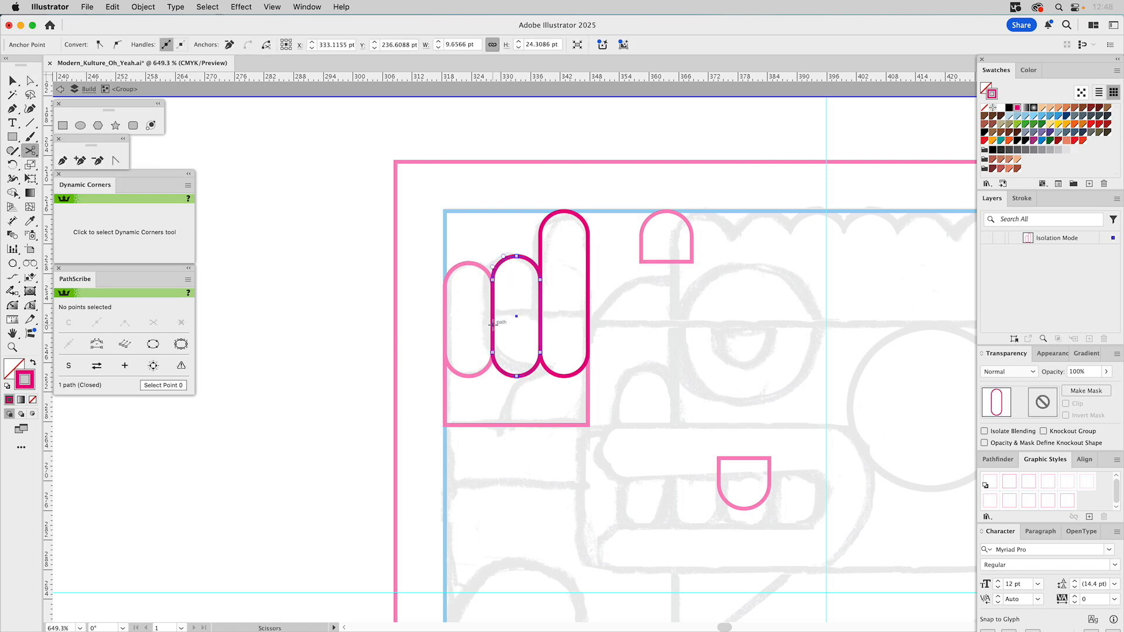
left_click(493, 324)
left_click(540, 323)
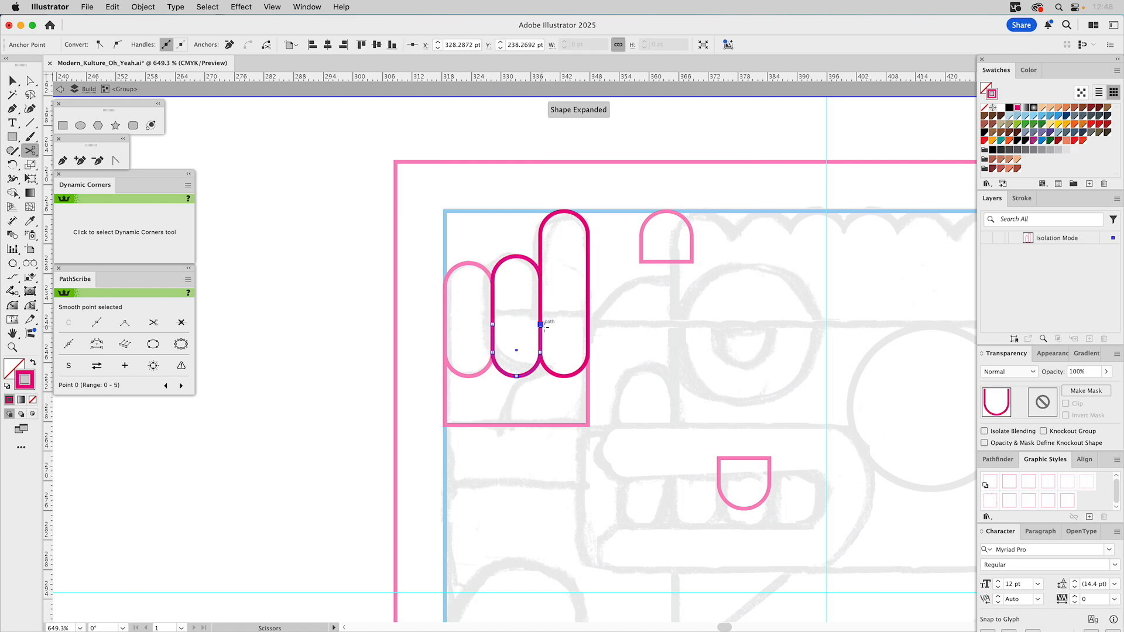
left_click(587, 323)
left_click(540, 324)
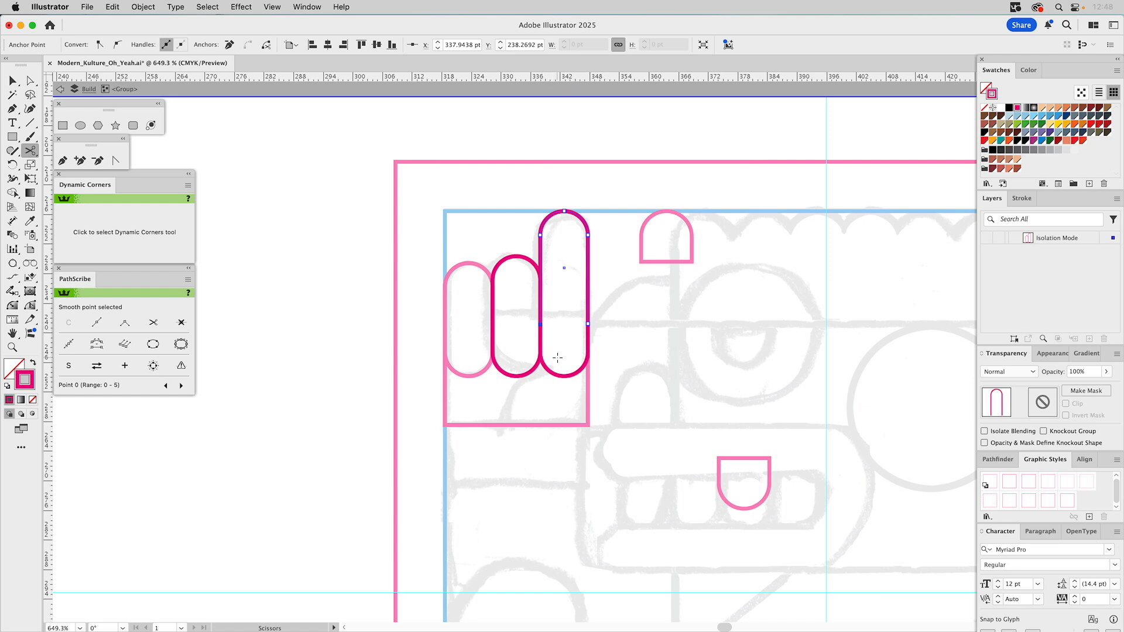
left_click(517, 376, "shift+super")
key("Delete")
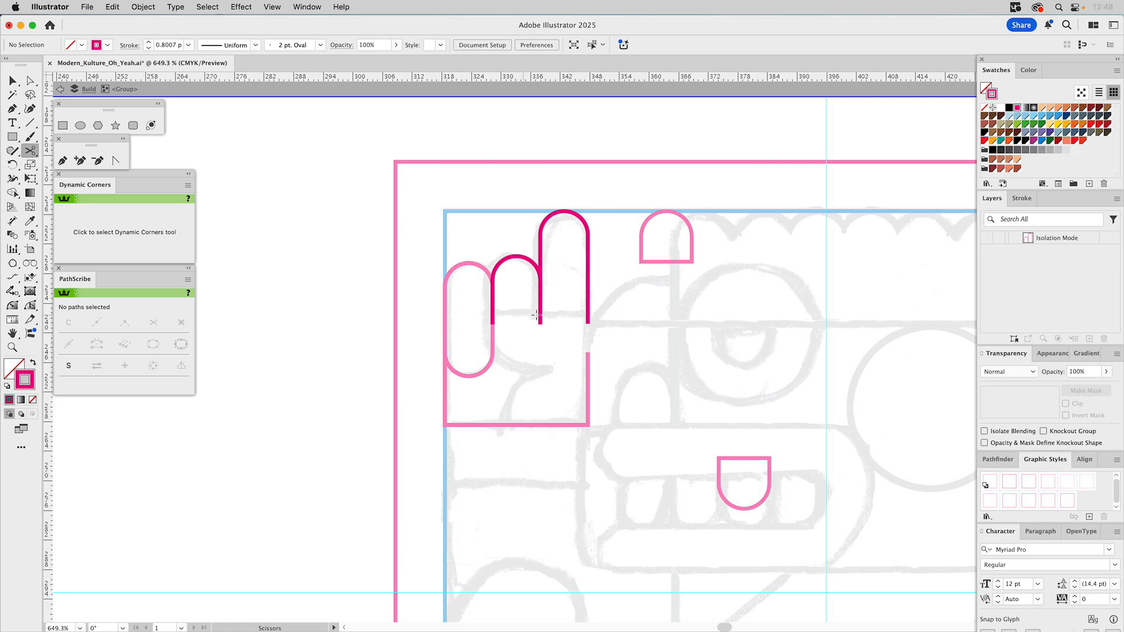
Step: Draw a rectangle about 19.31 by 11.15 pt across the base of the two cut fingers and round its lower-left corner to follow the sketch
left_click(62, 126)
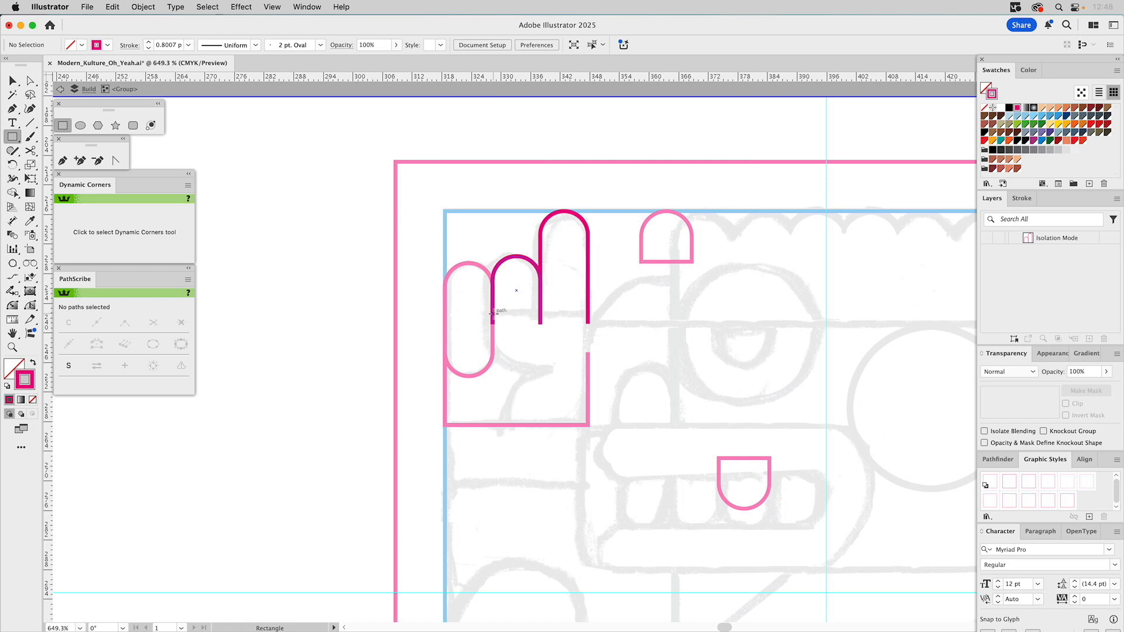
left_click_drag(493, 313, 589, 369)
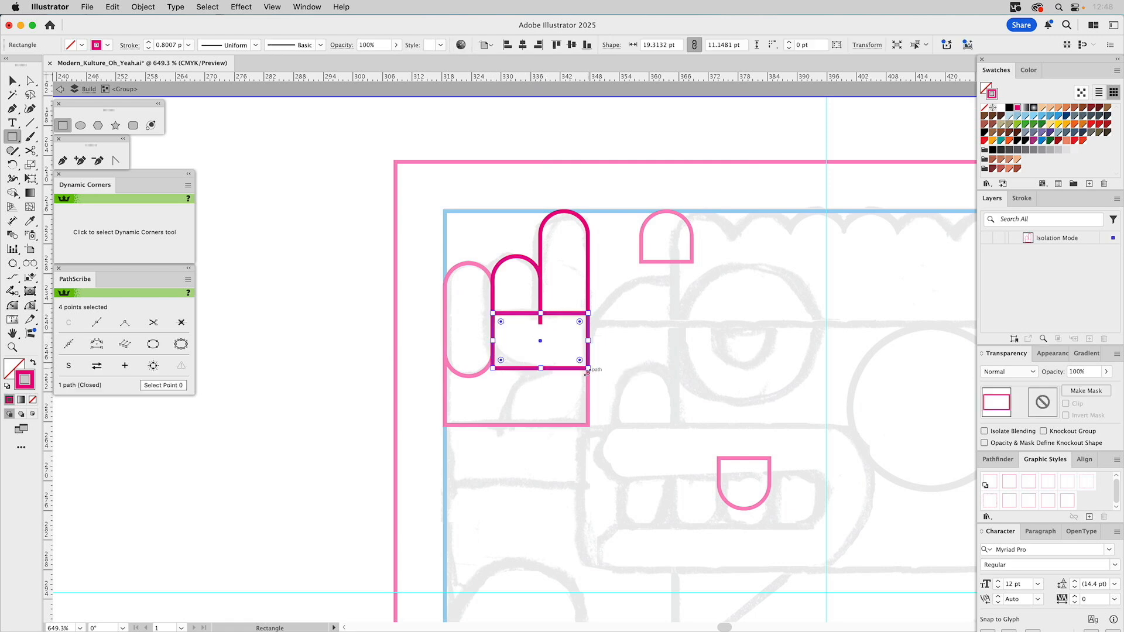
key("a")
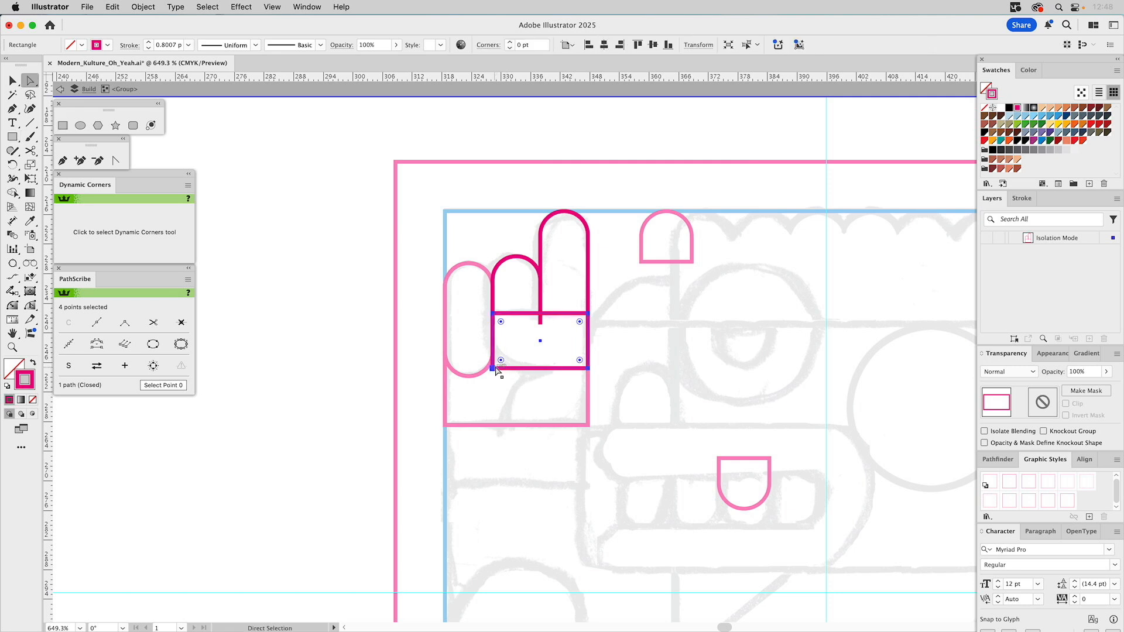
left_click(496, 369)
left_click_drag(501, 360, 529, 332)
key("v")
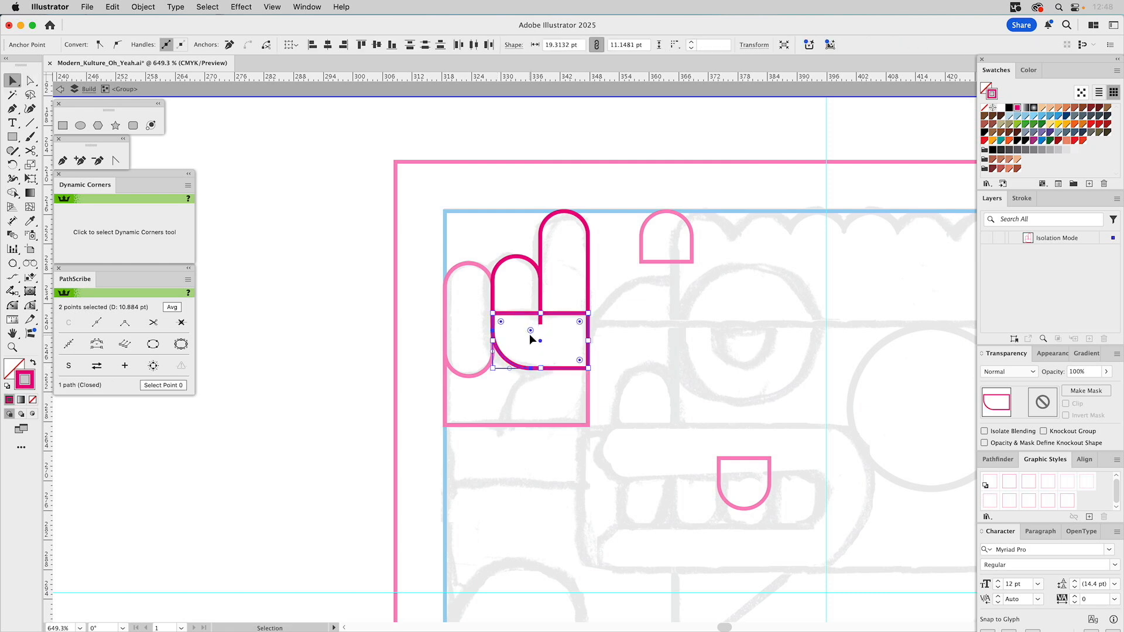
Step: Reflect a copy of the rounded-corner rectangle vertically across its bottom edge to form the thumb-base shape directly beneath it
left_click(530, 335)
left_click(522, 315)
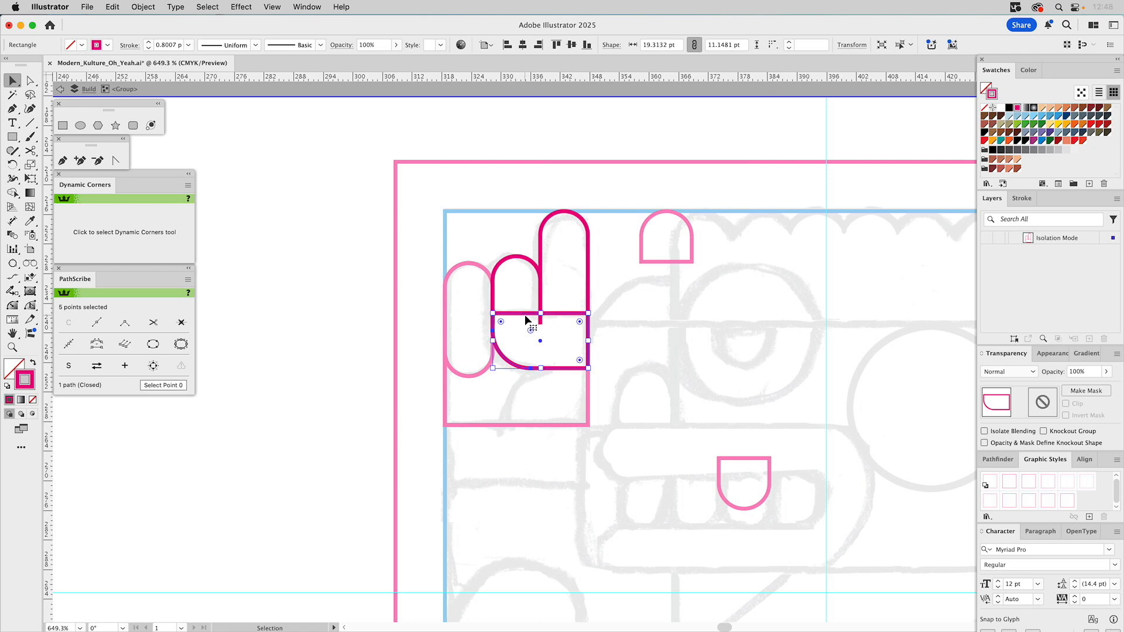
left_click(12, 165)
left_click(49, 179)
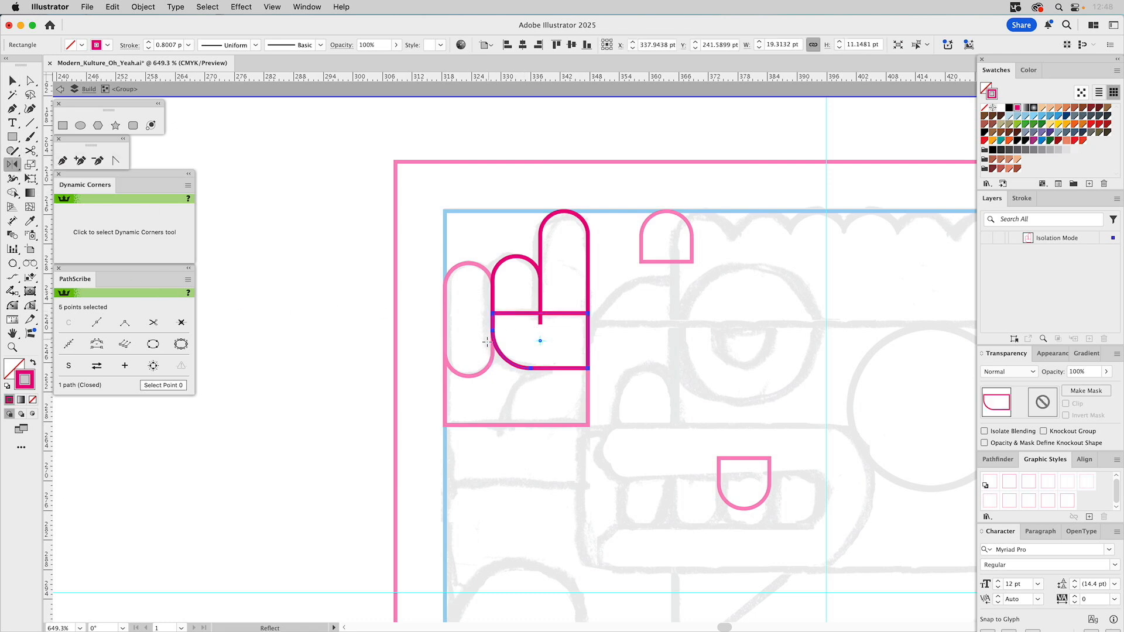
left_click(531, 368)
left_click_drag(602, 381, 659, 382)
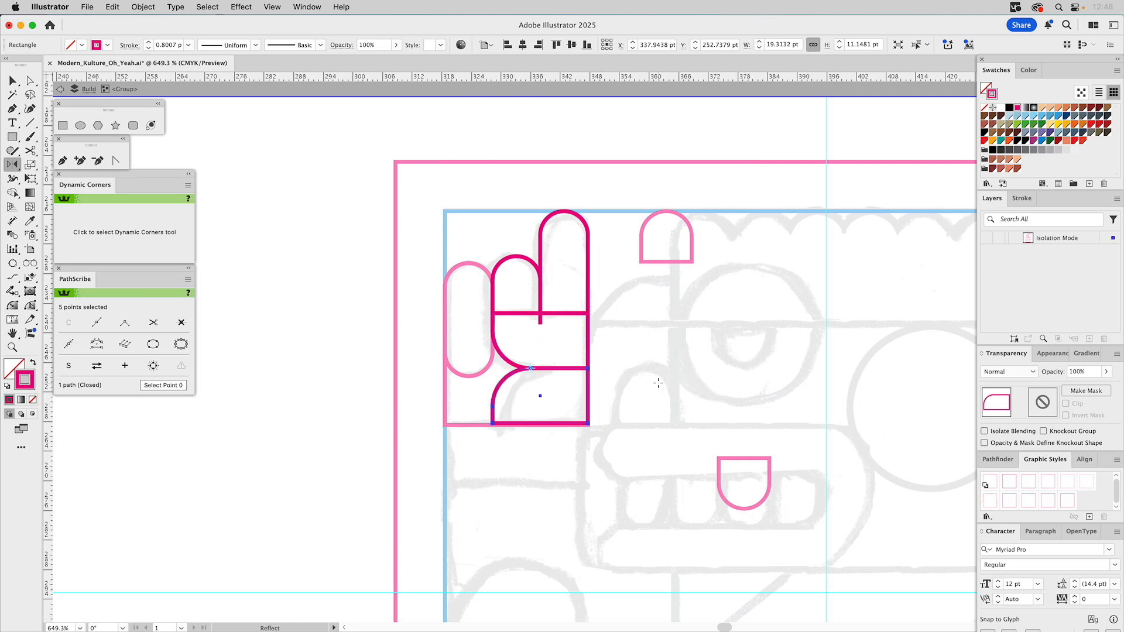
key("a")
left_click(643, 373)
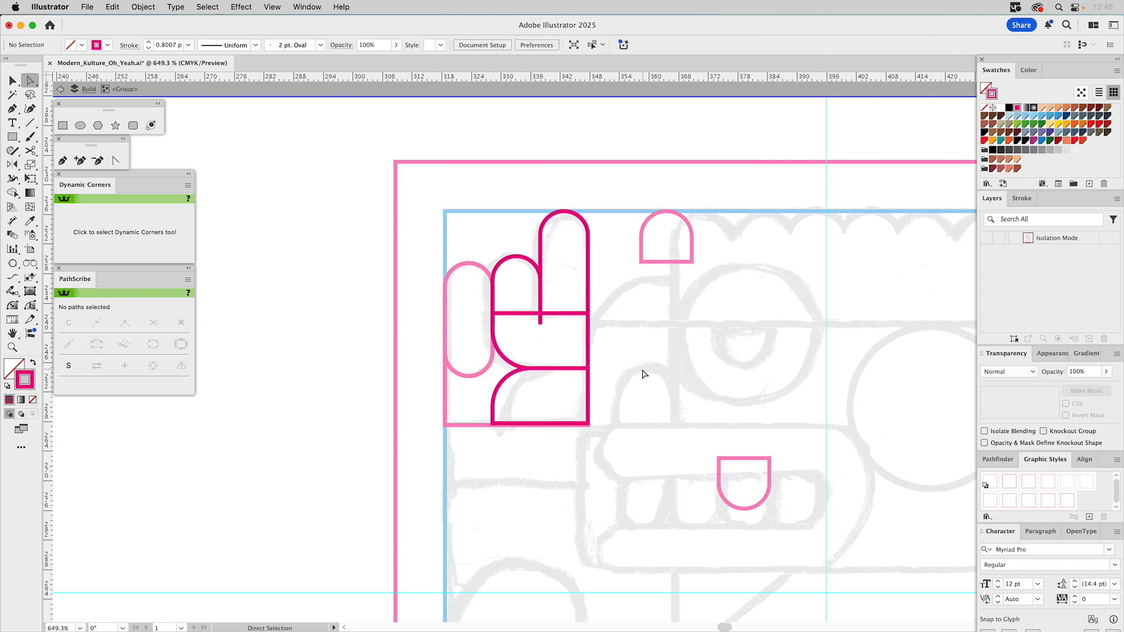
Step: Cut the right-hand part of the reflected shape's top edge with the Scissors tool and delete that segment
key("v")
left_click(509, 384)
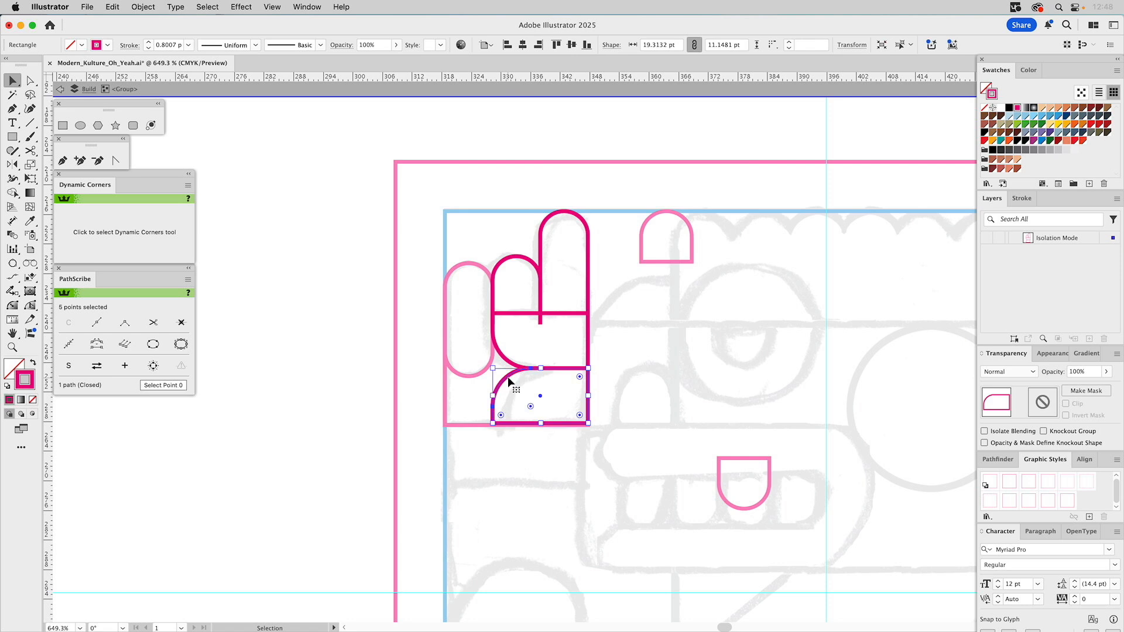
left_click(31, 151)
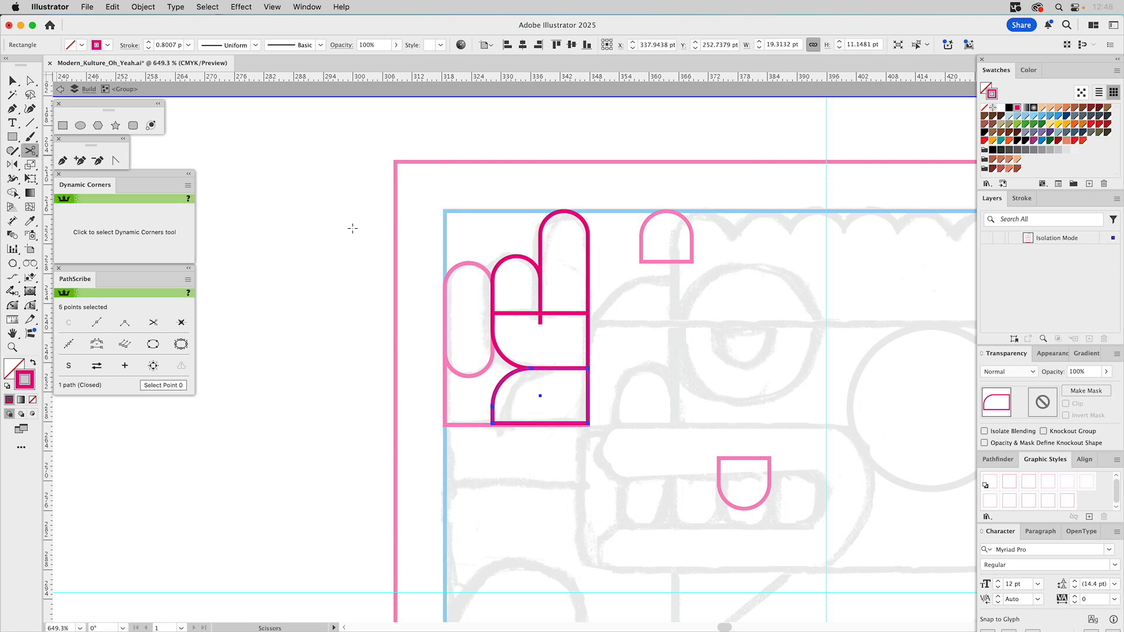
left_click(562, 369)
left_click(587, 369)
key("a")
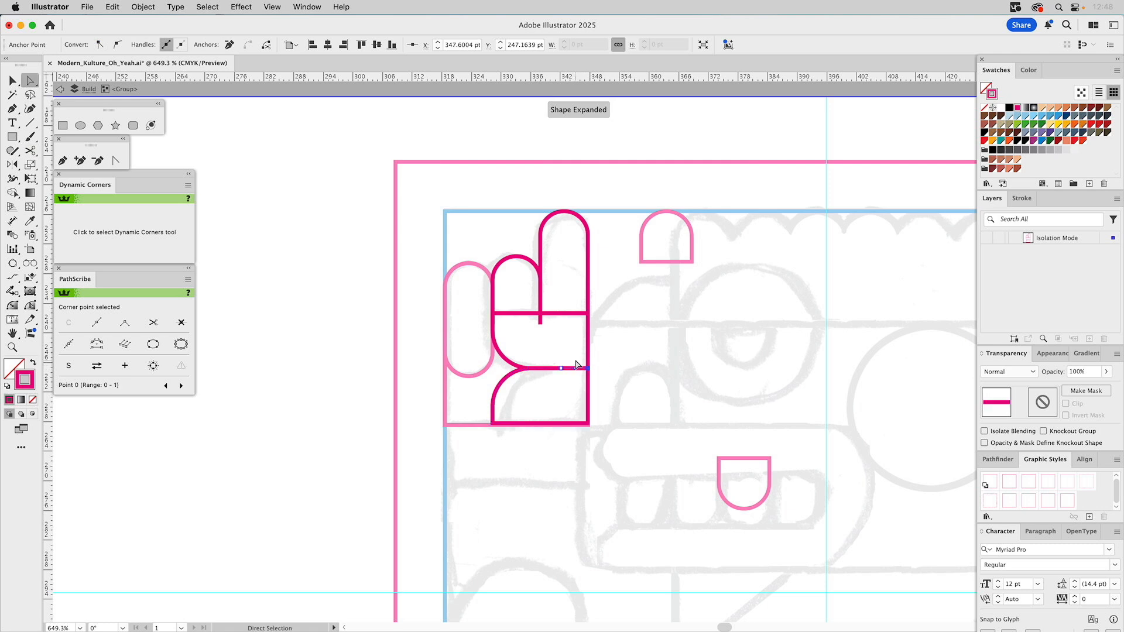
key("Delete")
left_click(576, 369)
key("Delete")
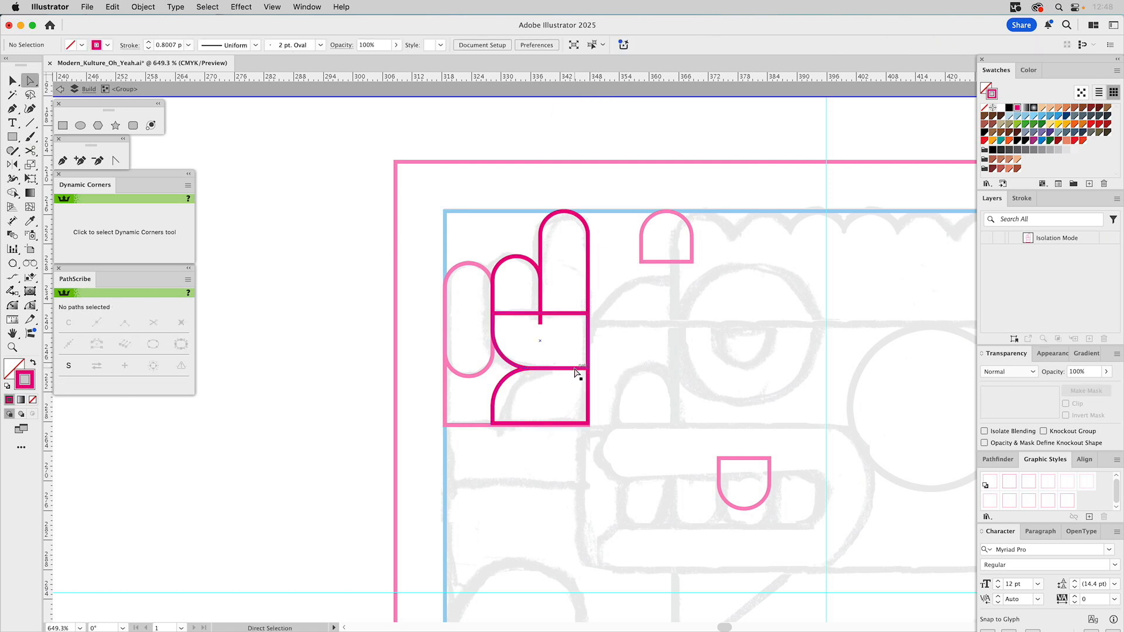
Step: Cut the palm rectangle's bottom and right edges near its lower-right corner with the Scissors tool and delete the corner segment
left_click(559, 315)
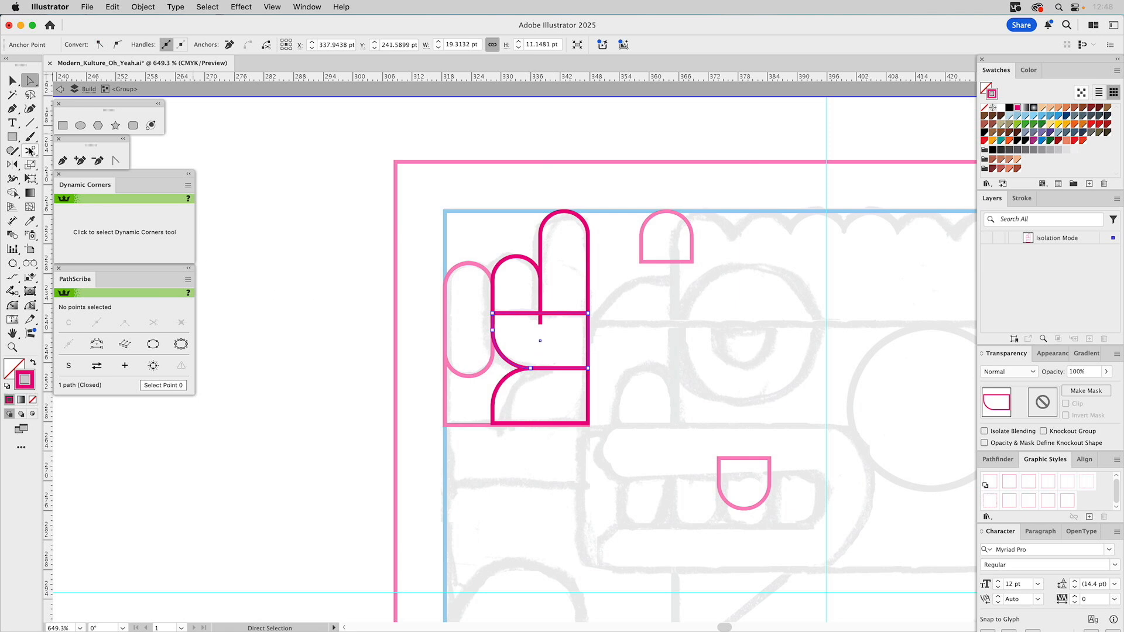
left_click(31, 150)
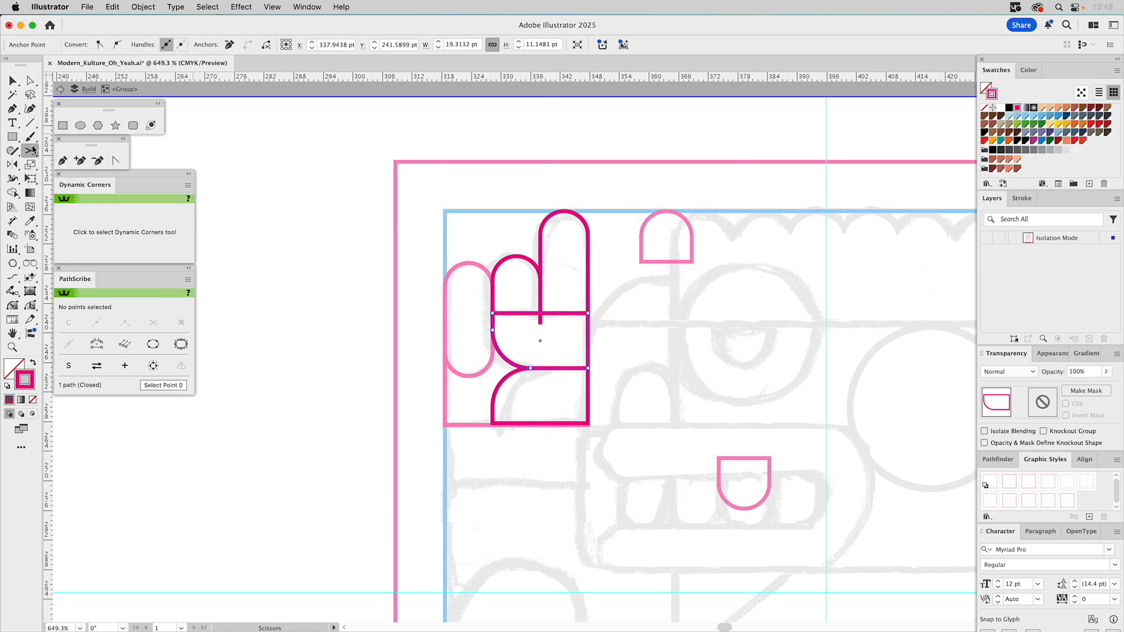
left_click(565, 369)
left_click(589, 356)
key("Delete")
key("Delete")
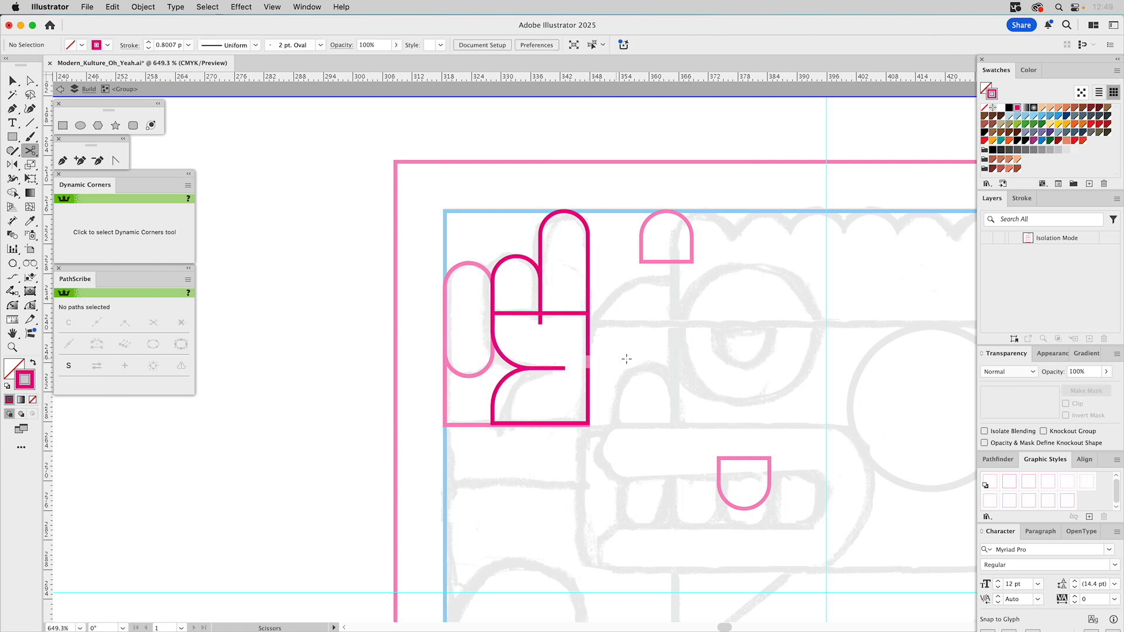
key("a")
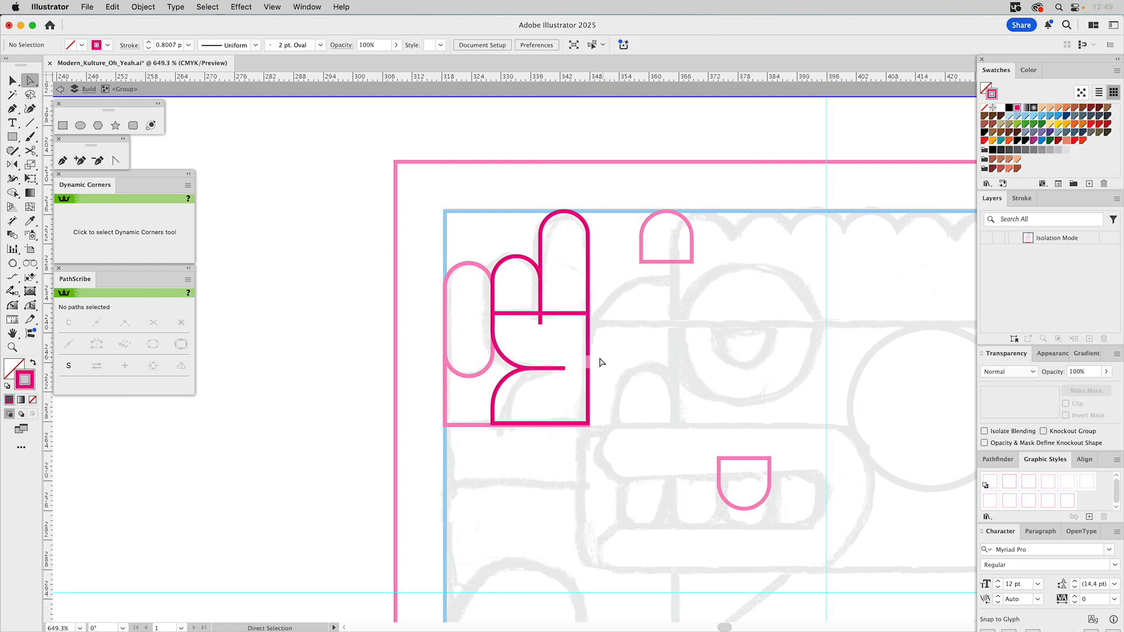
Step: Shorten the free end of the crease between palm and thumb slightly and remove its surplus anchor point
left_click(510, 364)
left_click_drag(564, 369, 542, 369)
left_click(229, 45)
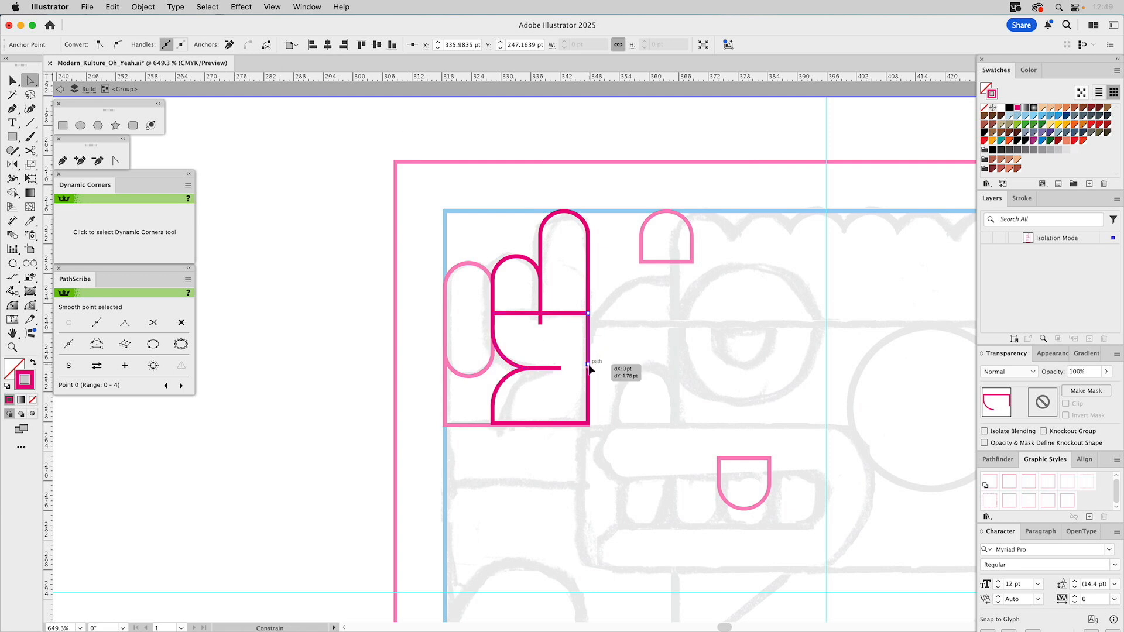
Step: Extend the palm outline's open right edge down to the thumb-base outline, join the two paths and remove the joined anchor
left_click_drag(597, 362, 586, 377)
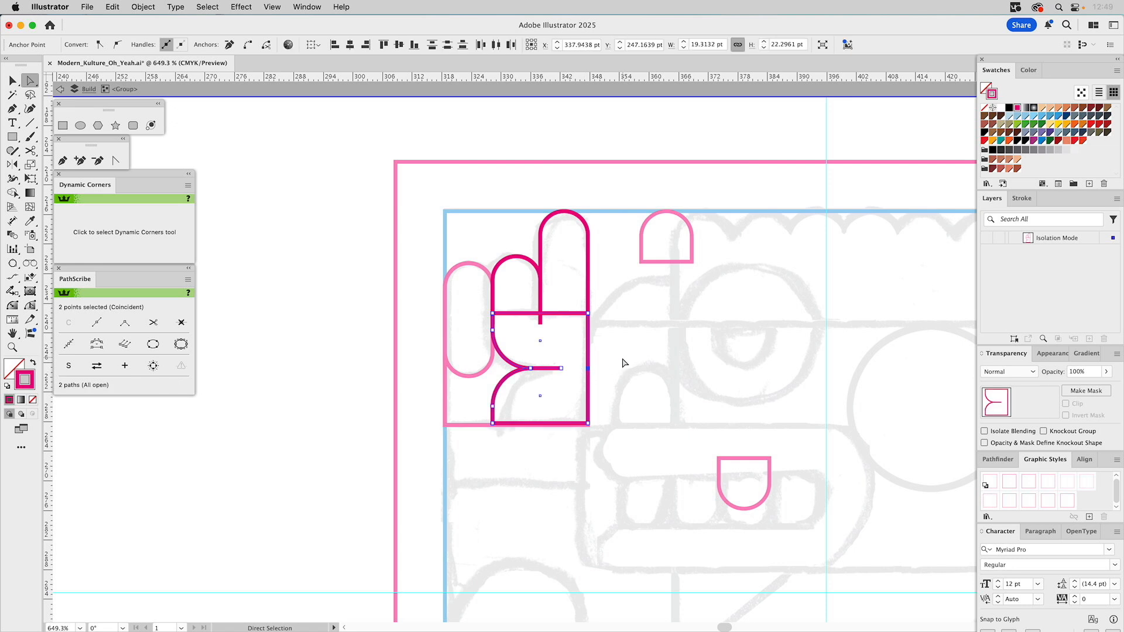
key("super")
left_click(587, 369)
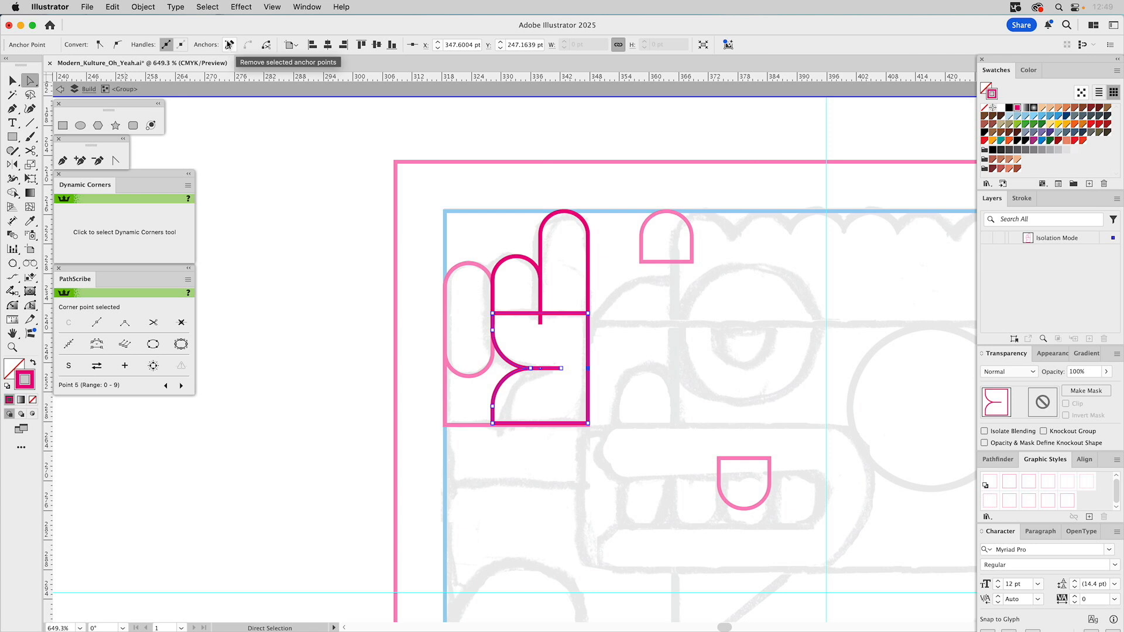
left_click(229, 44)
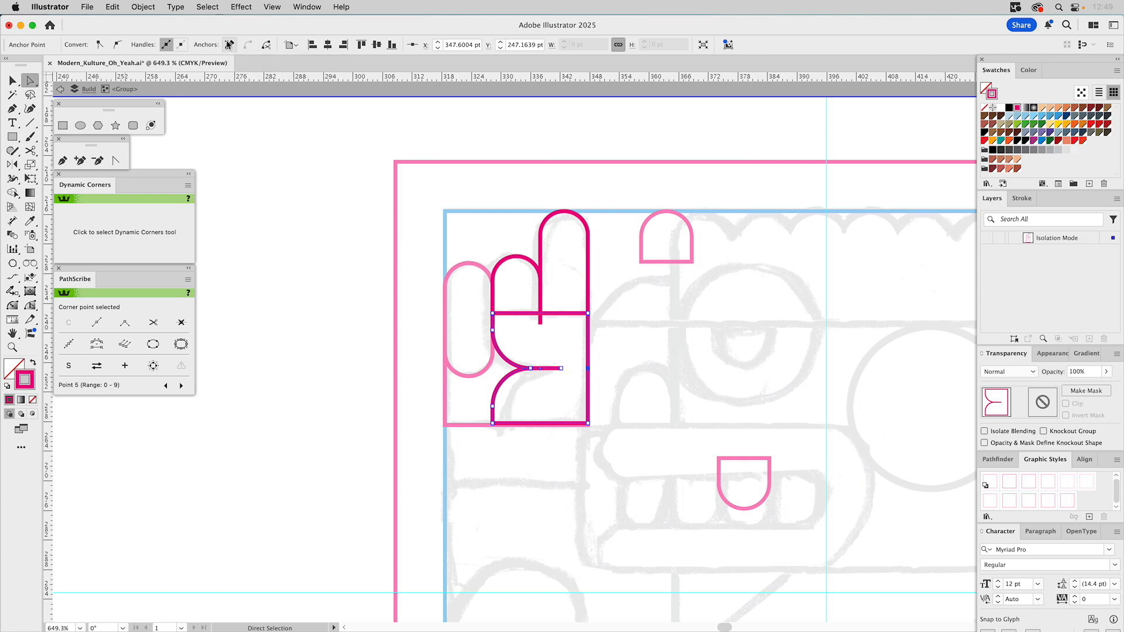
left_click(630, 334)
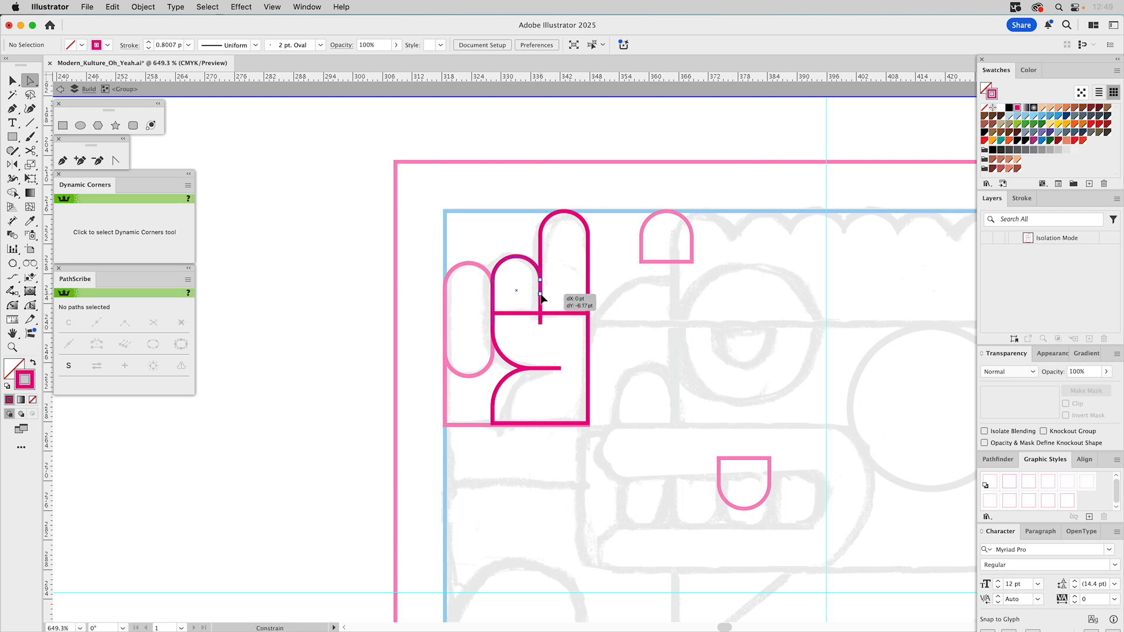
Step: Raise the tall finger's left end to the palm's top edge and remove the middle finger's overlapping lower-right anchor point
left_click(541, 313)
left_click_drag(539, 320, 540, 313)
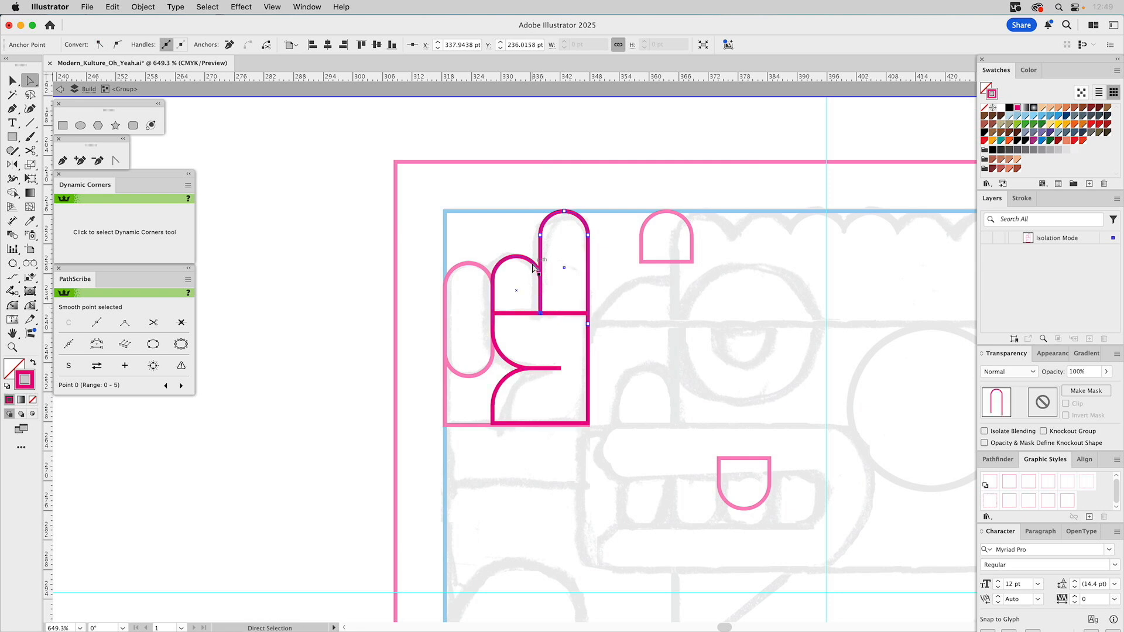
left_click(540, 288)
left_click(540, 294)
left_click(232, 45)
Step: Shorten the left side of the middle finger so that it ends slightly above the palm's top edge
left_click_drag(494, 327, 494, 316)
left_click_drag(494, 316, 494, 294)
left_click(591, 311)
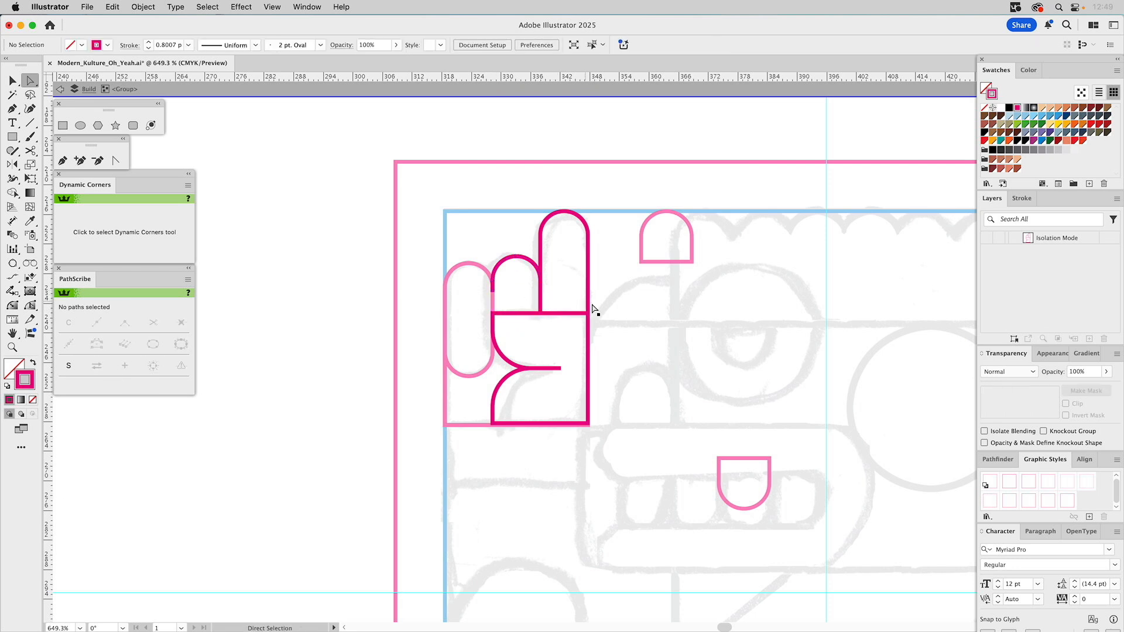
Step: Round the palm outline's upper-right corner with the Dynamic Corners tool, following the sketch
left_click(574, 315)
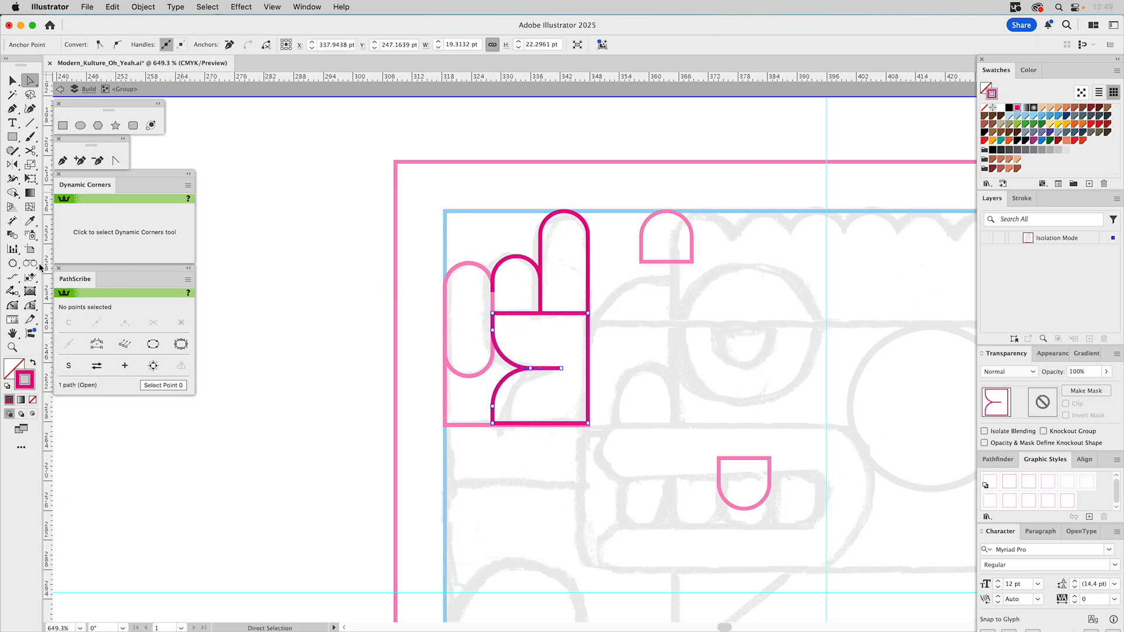
left_click(12, 305)
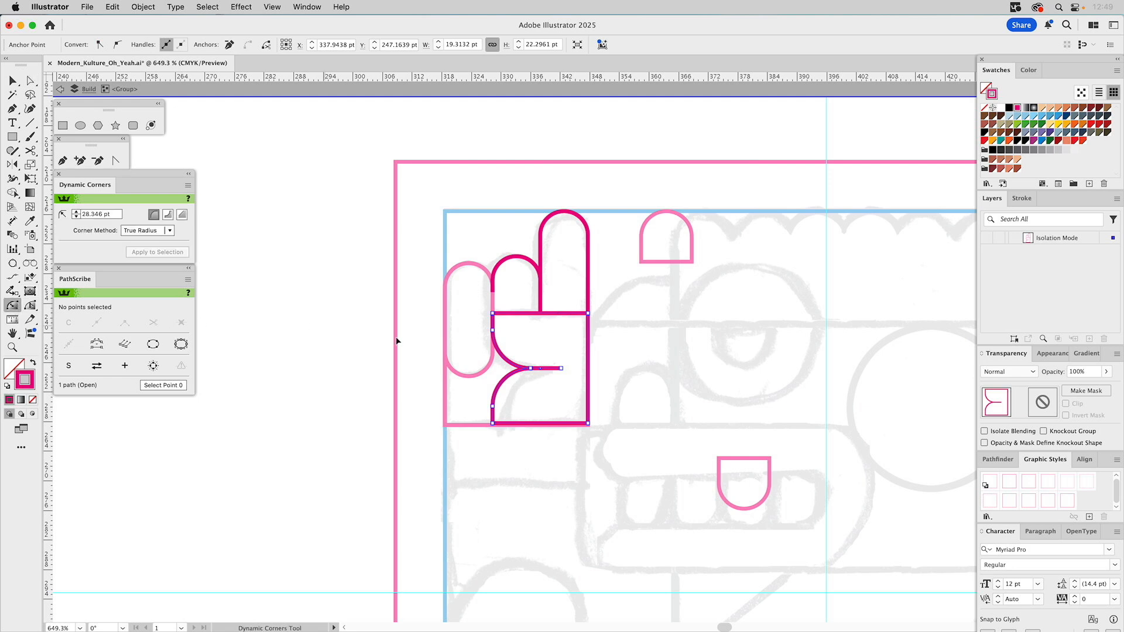
mouse_move(586, 317)
left_mouse_down()
mouse_move(573, 337)
mouse_move(589, 323)
mouse_move(589, 335)
left_mouse_up()
key("a")
left_click(606, 346)
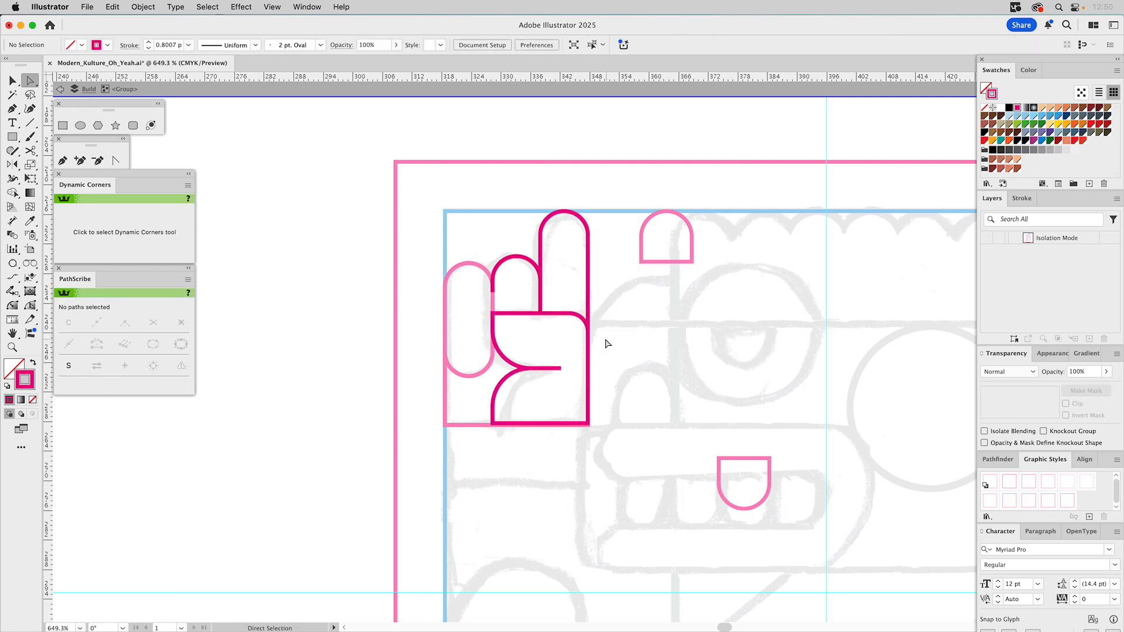
Step: Give the palm and thumb outline round stroke caps and exit the group's isolation mode
left_click(558, 370)
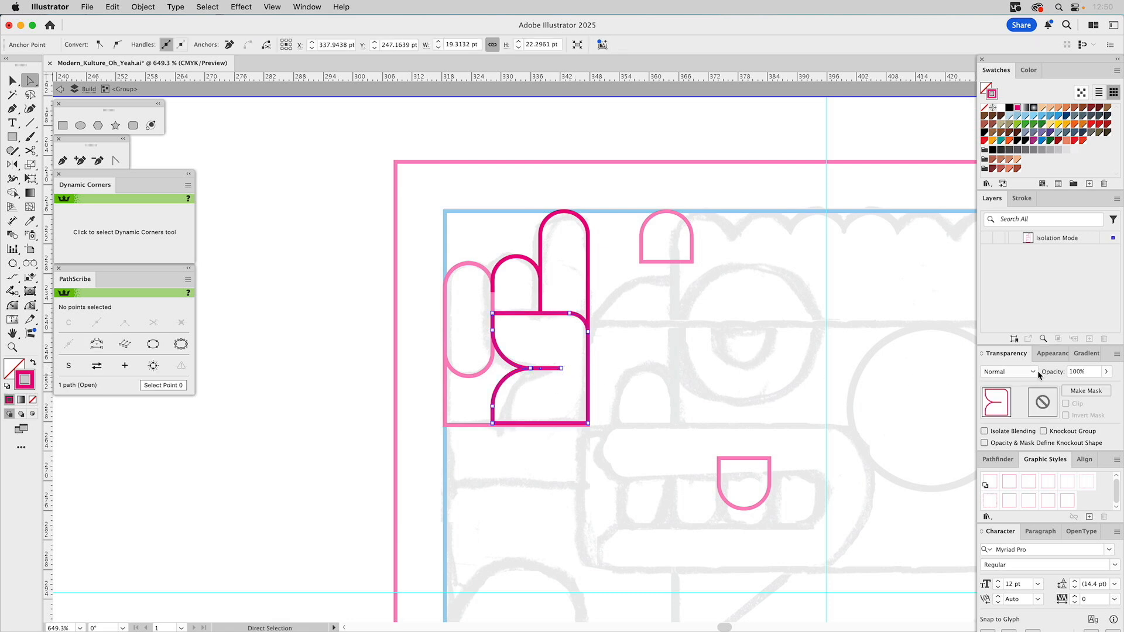
left_click(1021, 199)
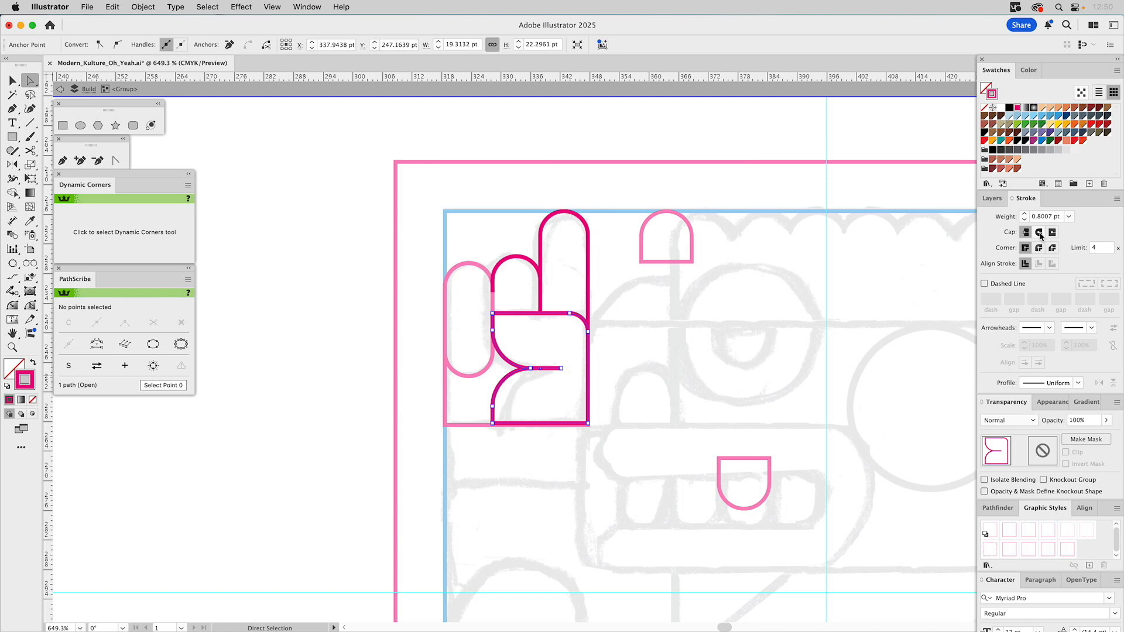
left_click(1040, 233)
left_click(699, 332)
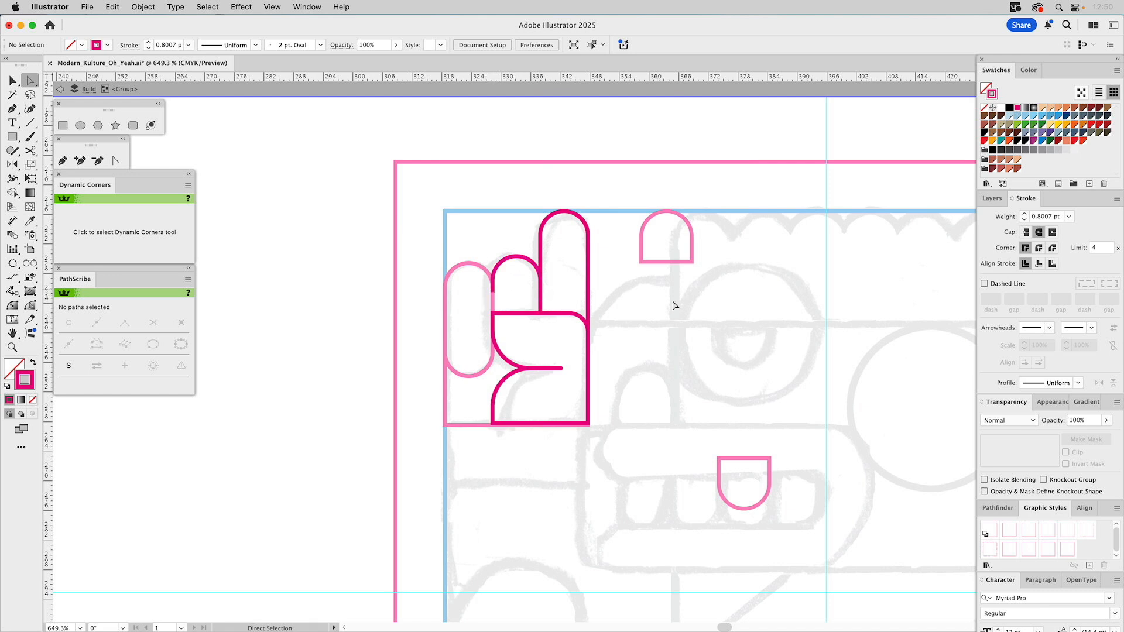
key("v")
key("Escape")
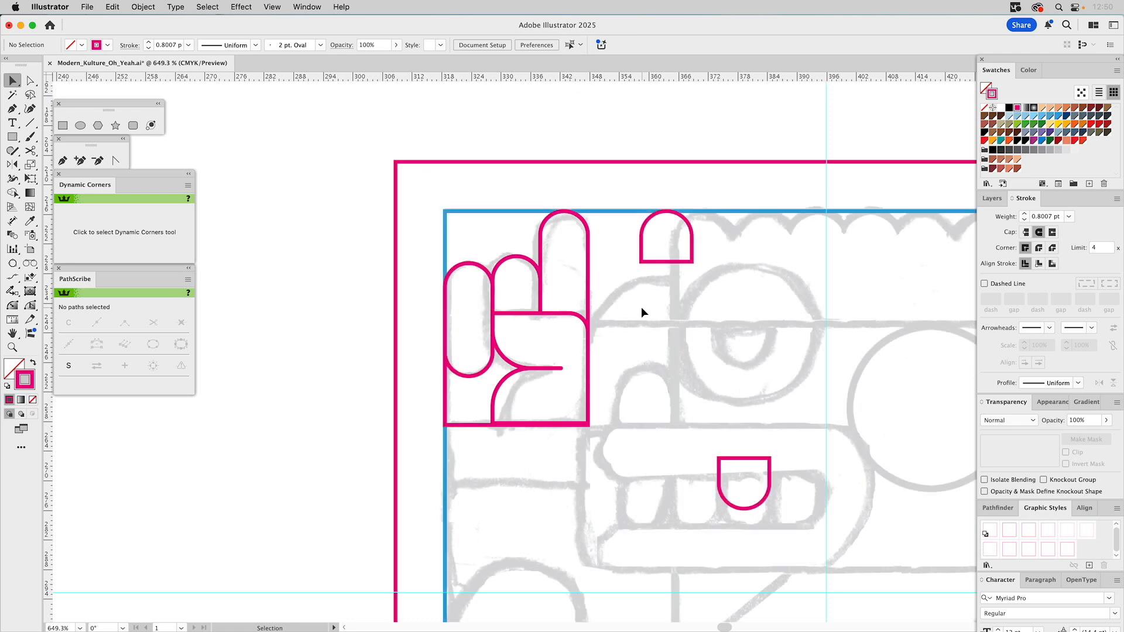
Step: Ungroup the palm and finger paths and select all the outlines of the hand
left_click(566, 318)
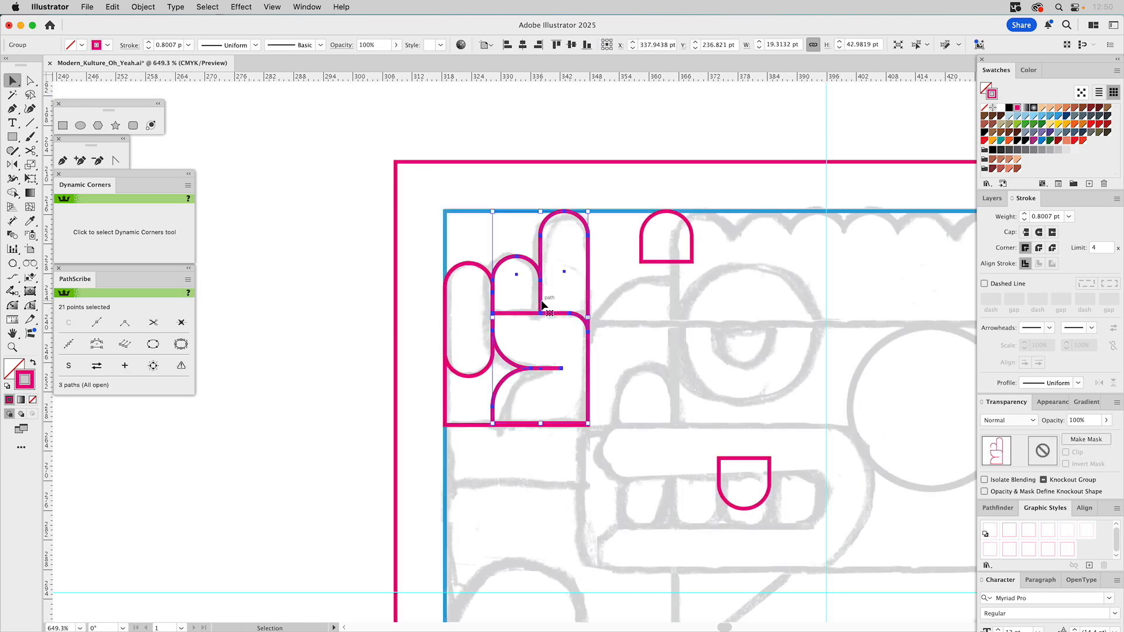
left_click(637, 298)
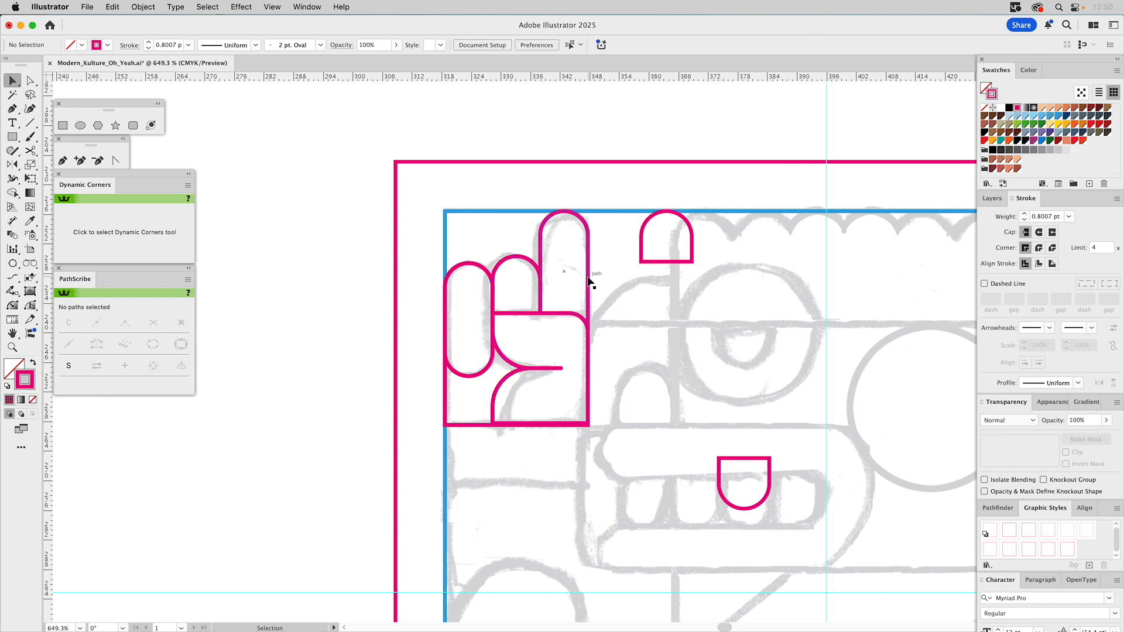
left_click(588, 277)
left_click(616, 278)
left_click_drag(649, 282, 649, 283)
left_click_drag(622, 326, 434, 277)
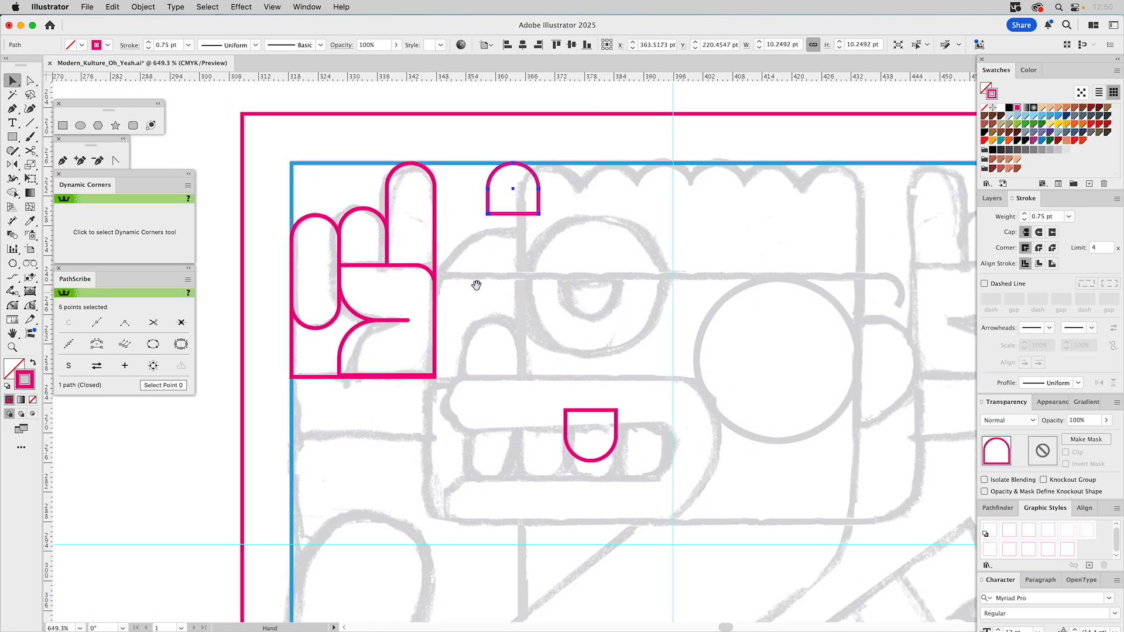
left_click_drag(453, 220, 311, 396)
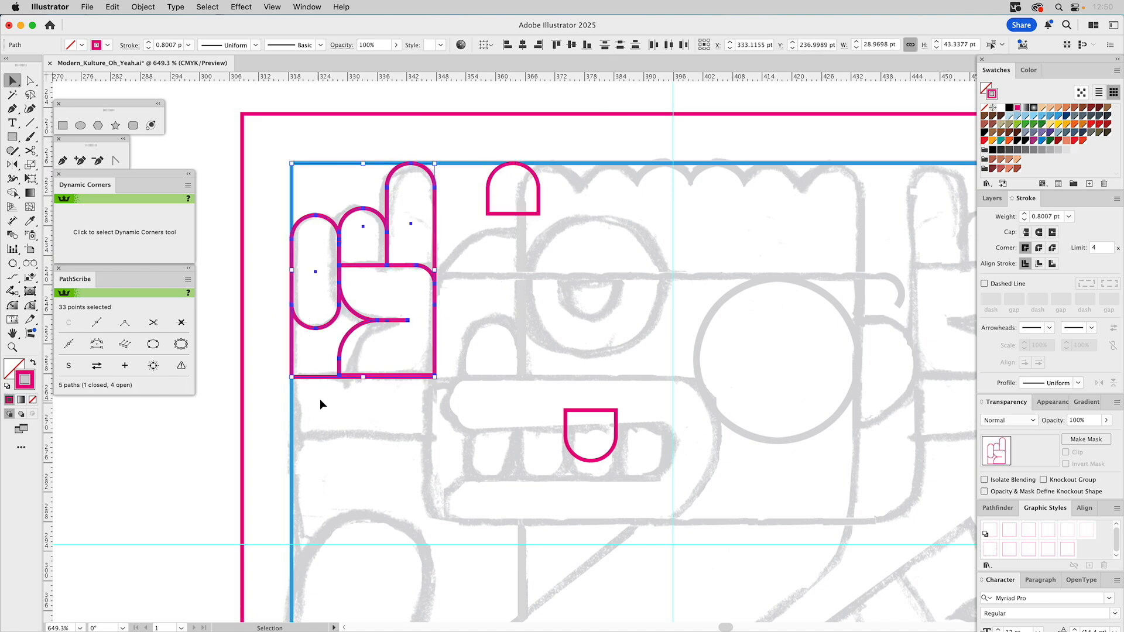
left_click_drag(618, 271, 583, 380)
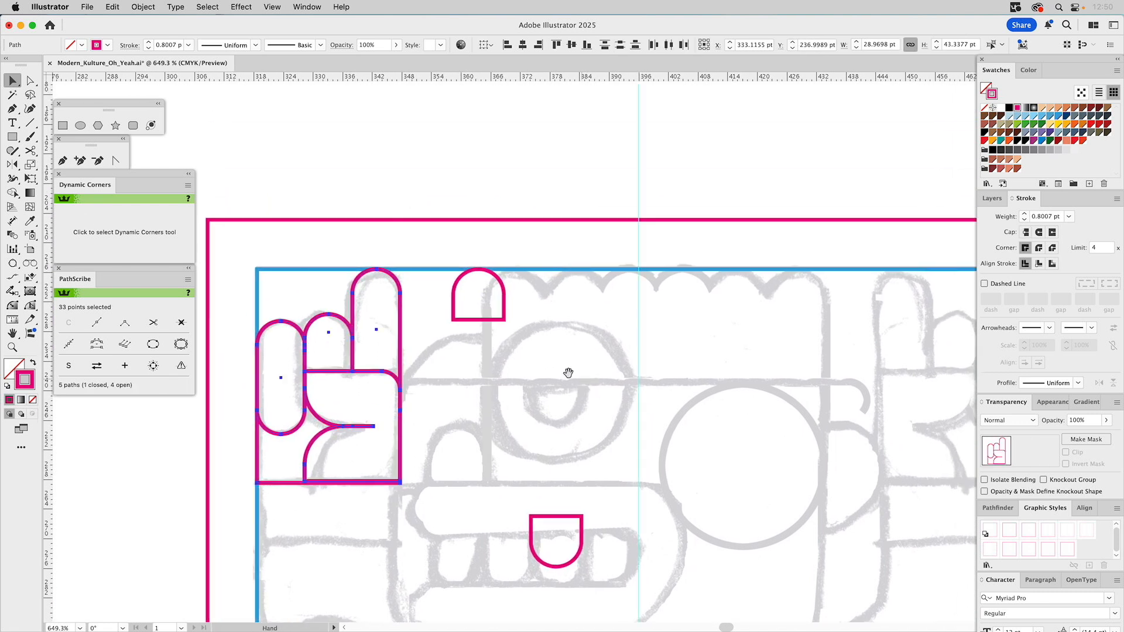
Step: Draw a circle about 17.9 pt across on the vertical guide above the frame and center it horizontally on the outer frame
left_click(81, 126)
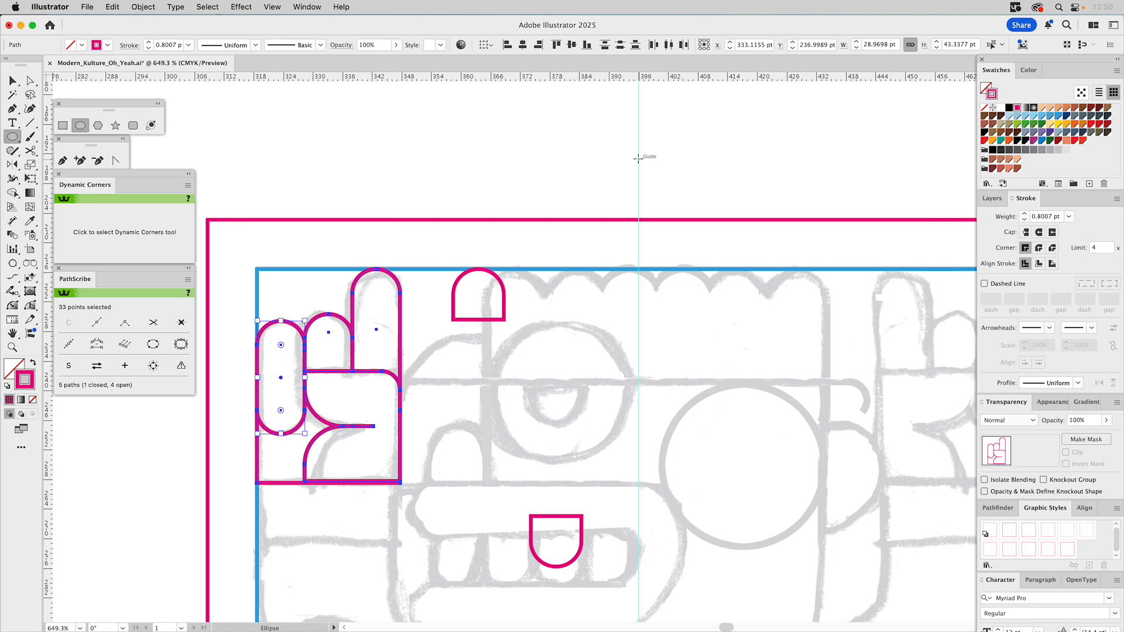
left_click_drag(638, 158, 683, 202)
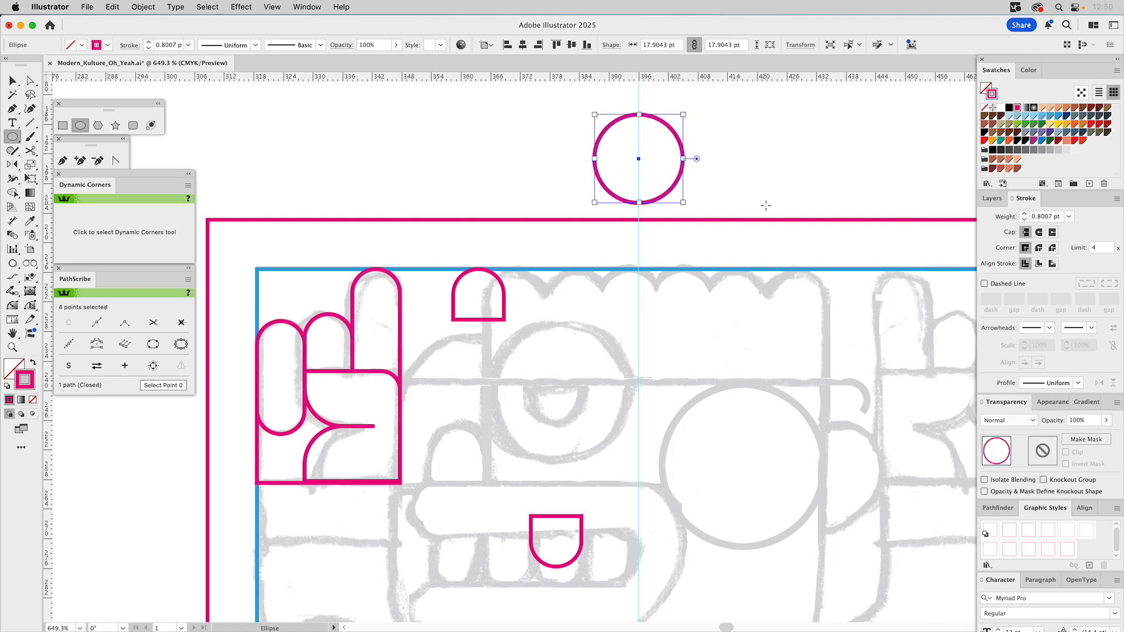
key("v")
left_click(769, 221, "shift")
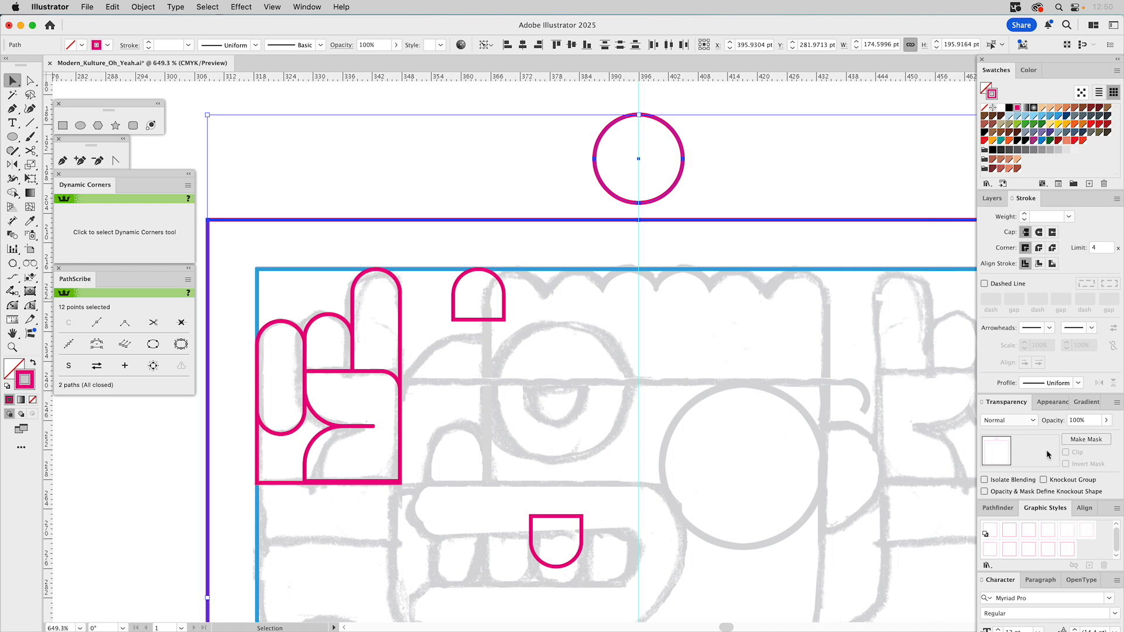
left_click(1078, 508)
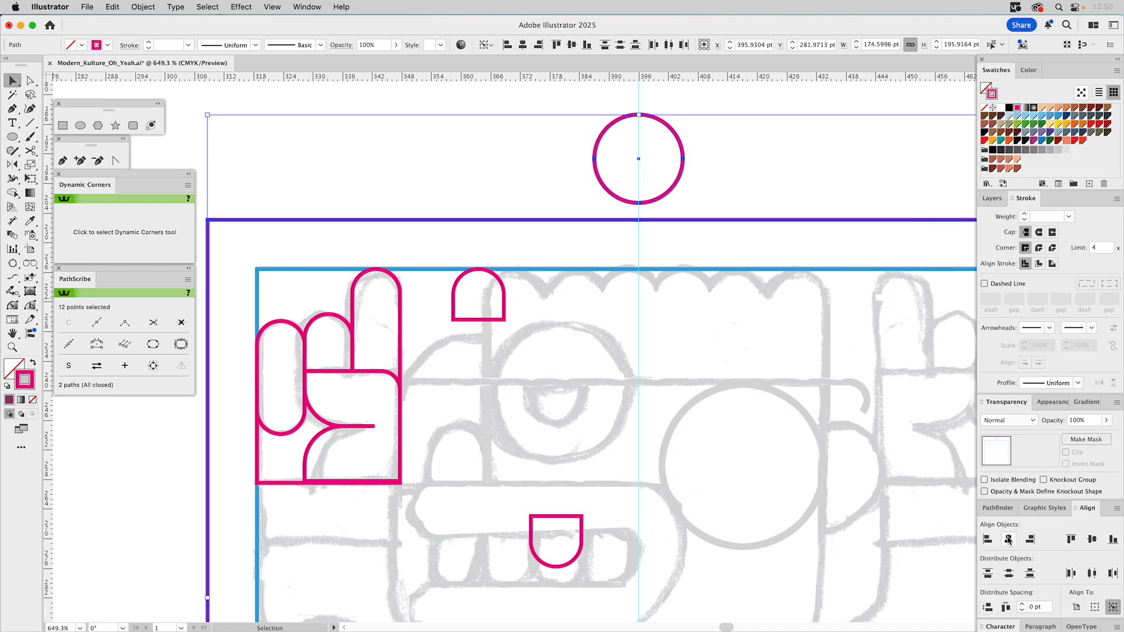
left_click(733, 171)
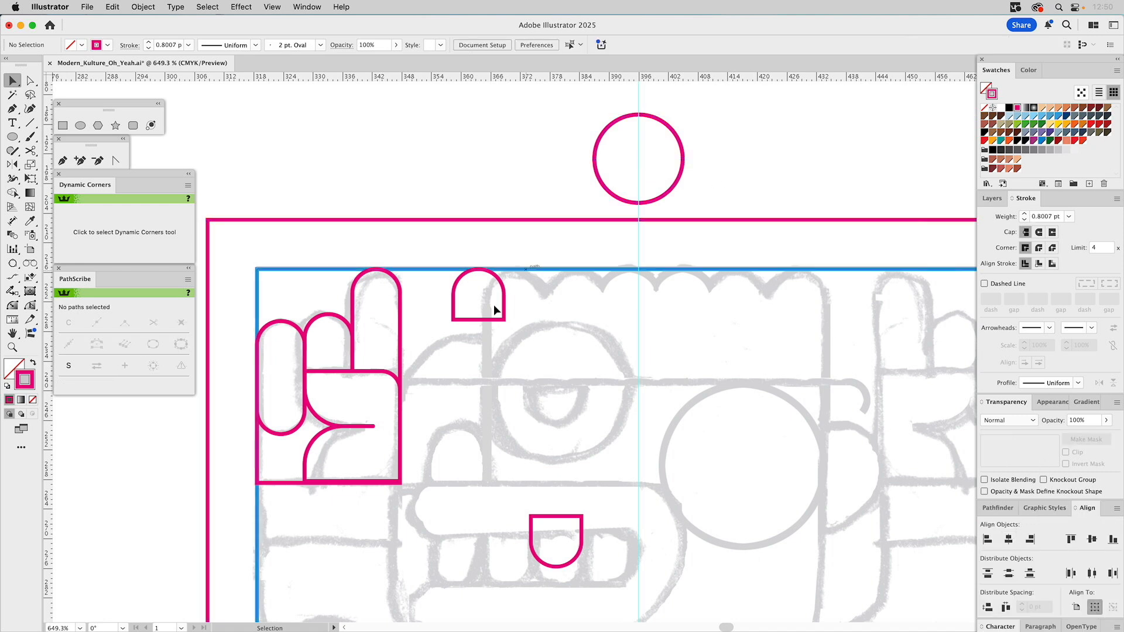
Step: Reflect a copy of the complete hand across the vertical center guide to form the opposite raised hand
left_click(402, 309)
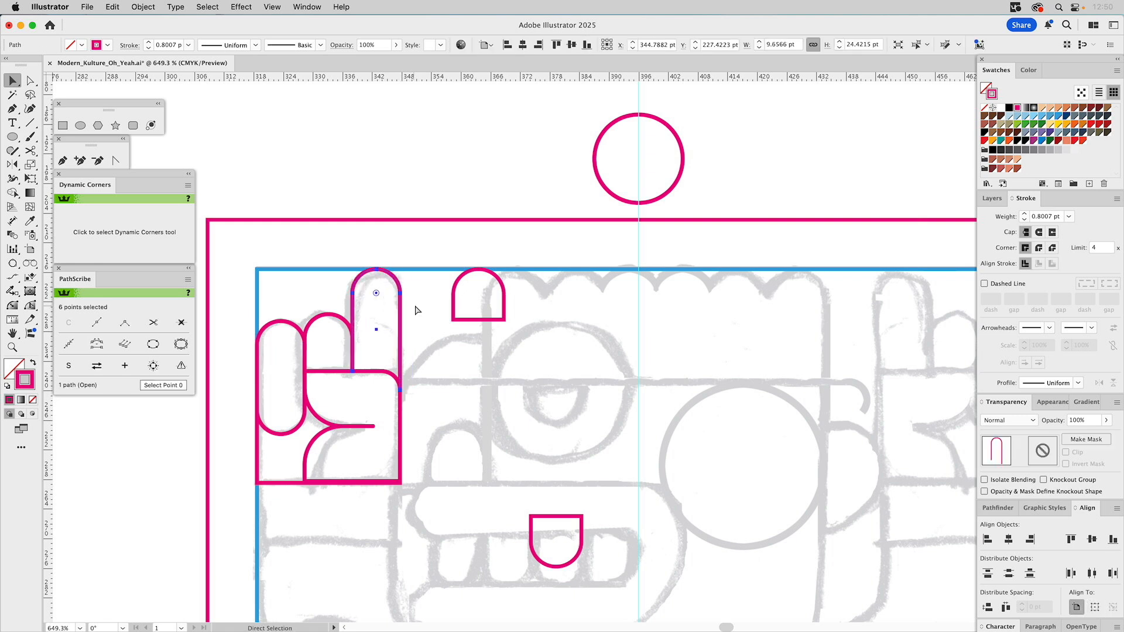
left_click_drag(416, 302, 286, 501)
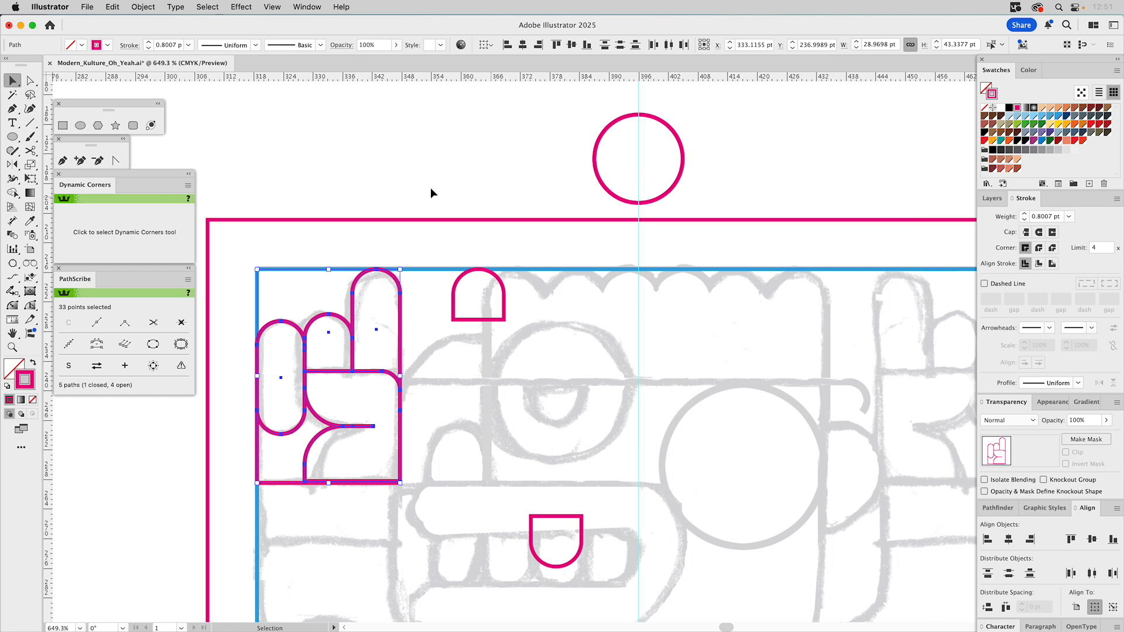
left_click(13, 165)
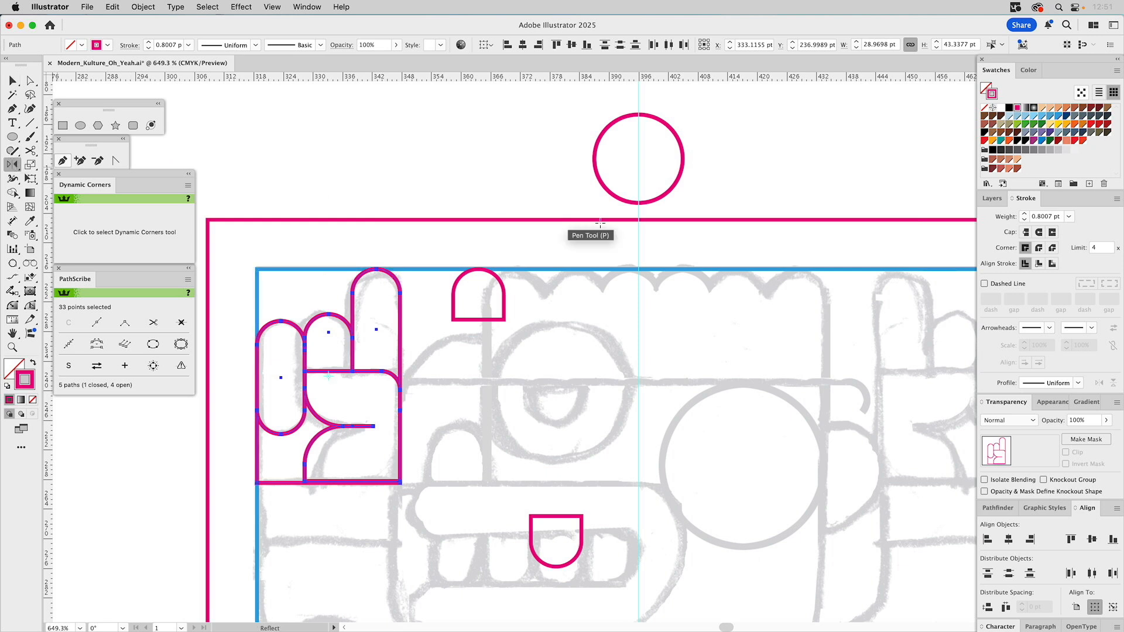
left_click_drag(640, 212, 741, 312)
key("space")
key("v")
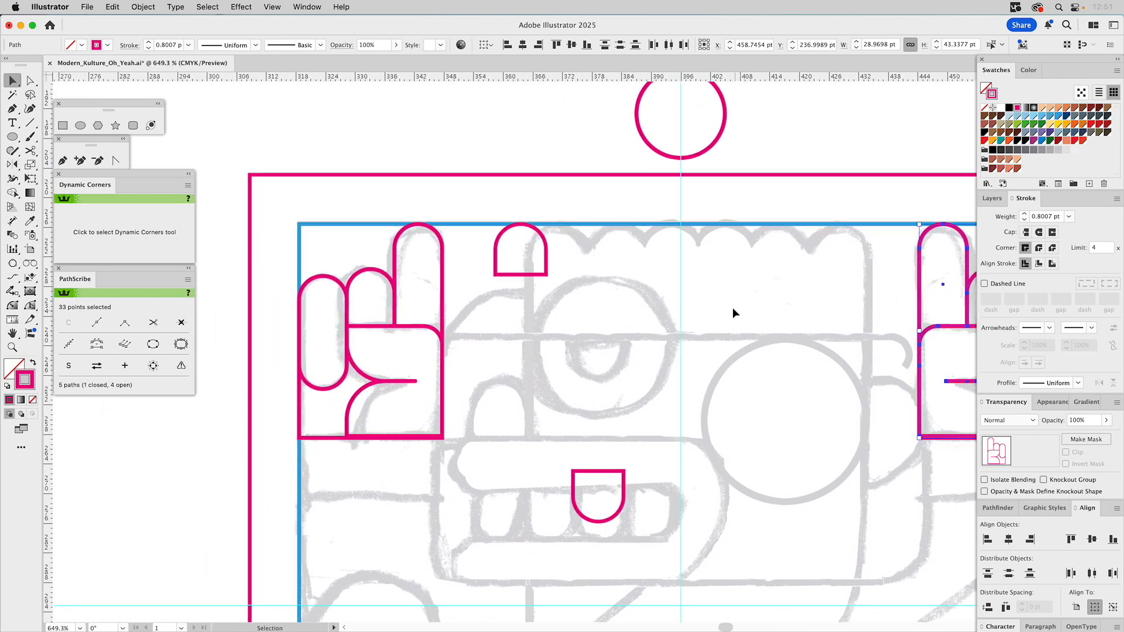
left_click(601, 271)
Step: Move the flat-topped rounded shape from the sketched teeth into the large sketched eye circle
left_click_drag(586, 361, 597, 153)
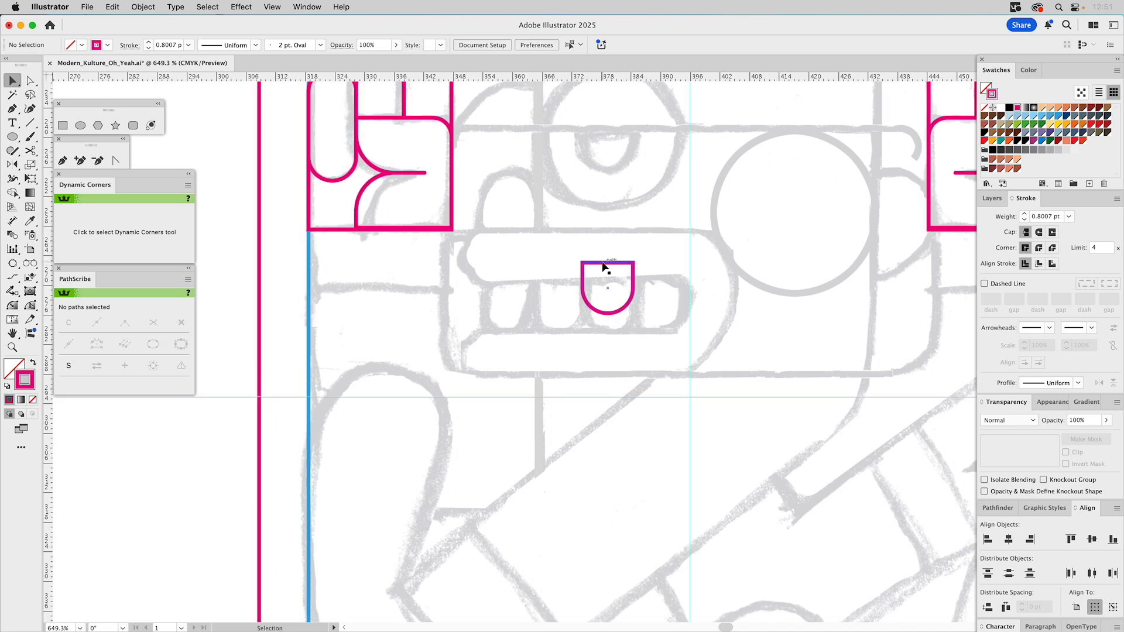
left_click_drag(606, 266, 783, 172)
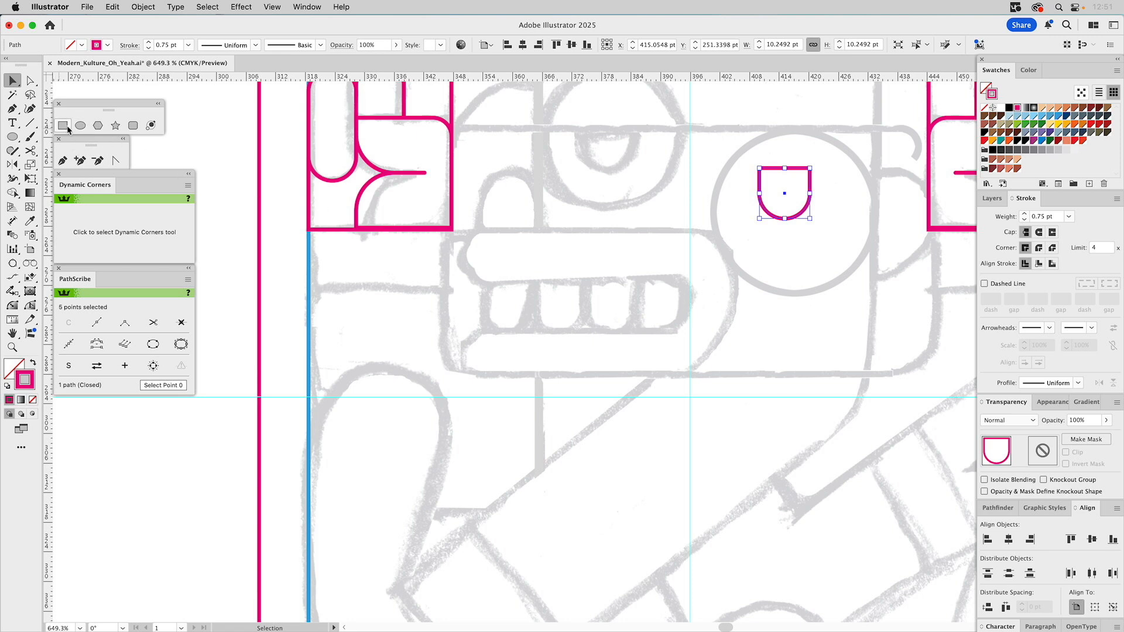
Step: Cut the left hand's inner palm path with the Scissors tool at both ends of its bottom edge
left_click(64, 125)
key("a")
left_click(363, 228)
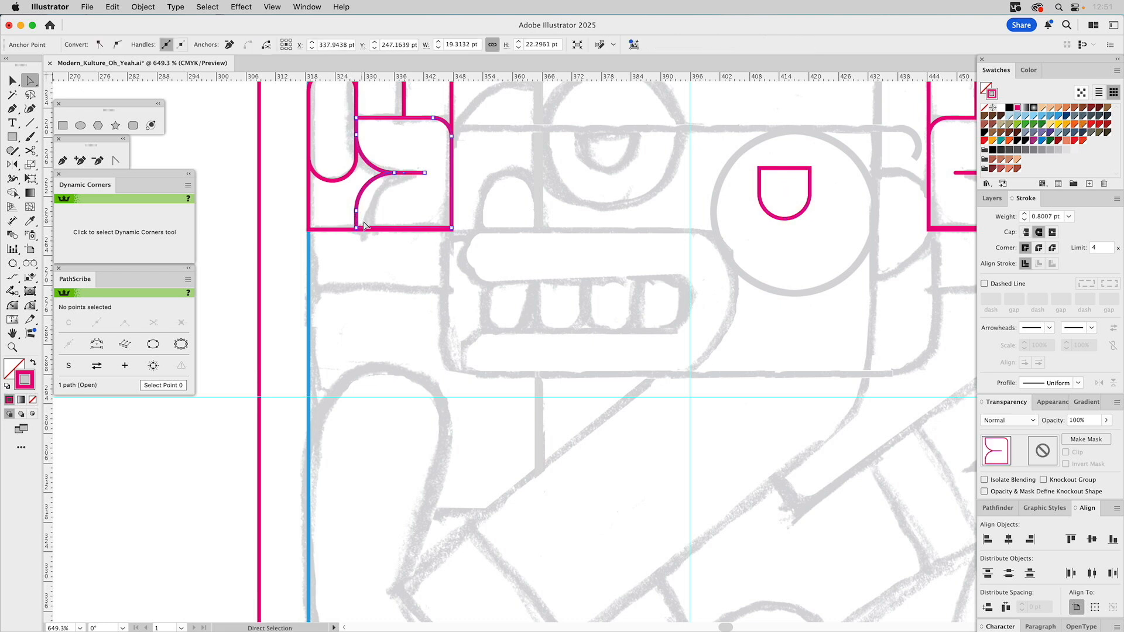
left_click(29, 150)
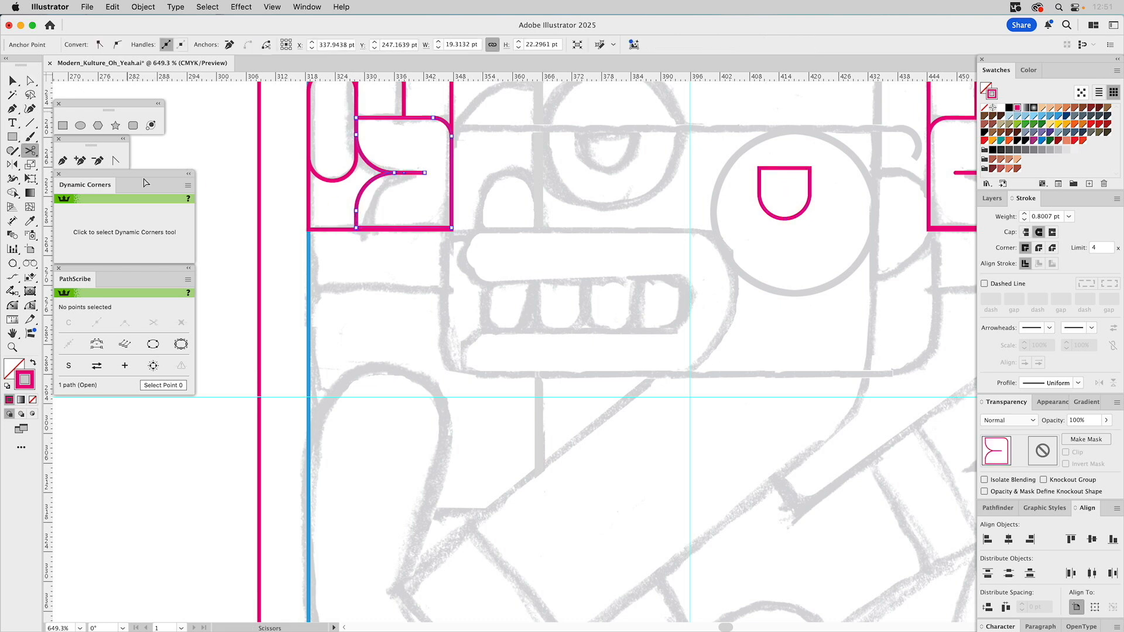
left_click(356, 227)
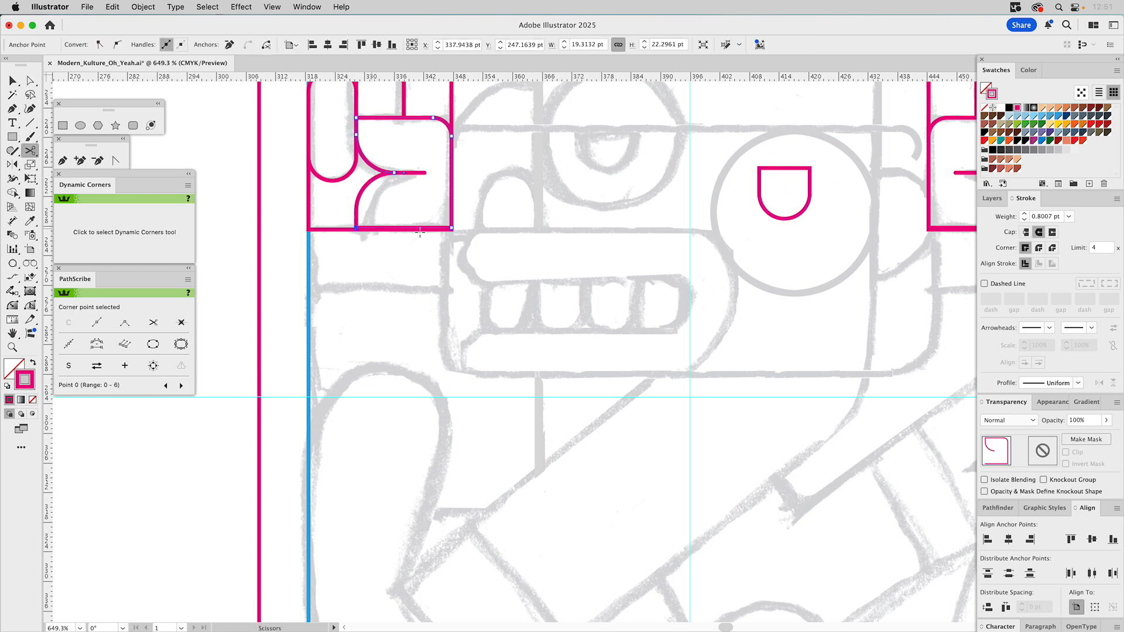
left_click(451, 228)
Step: Remove the palm path's separated bottom segment and extend the thumb curve's lower end straight down to the hand's base line
key("a")
left_click(481, 231)
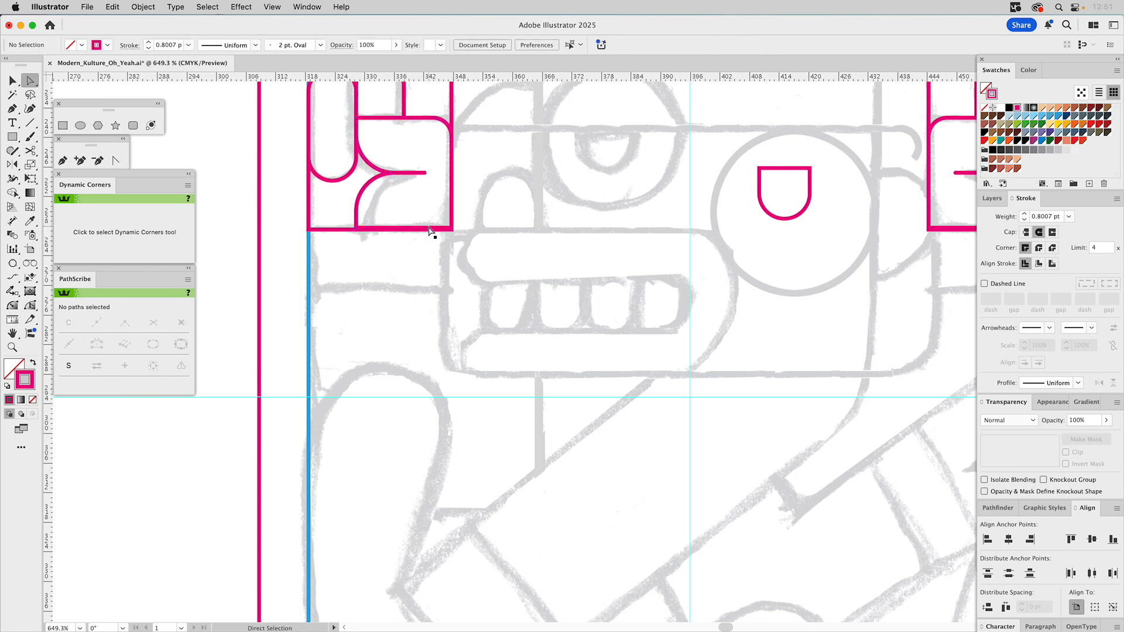
left_click(428, 229)
left_click(431, 236)
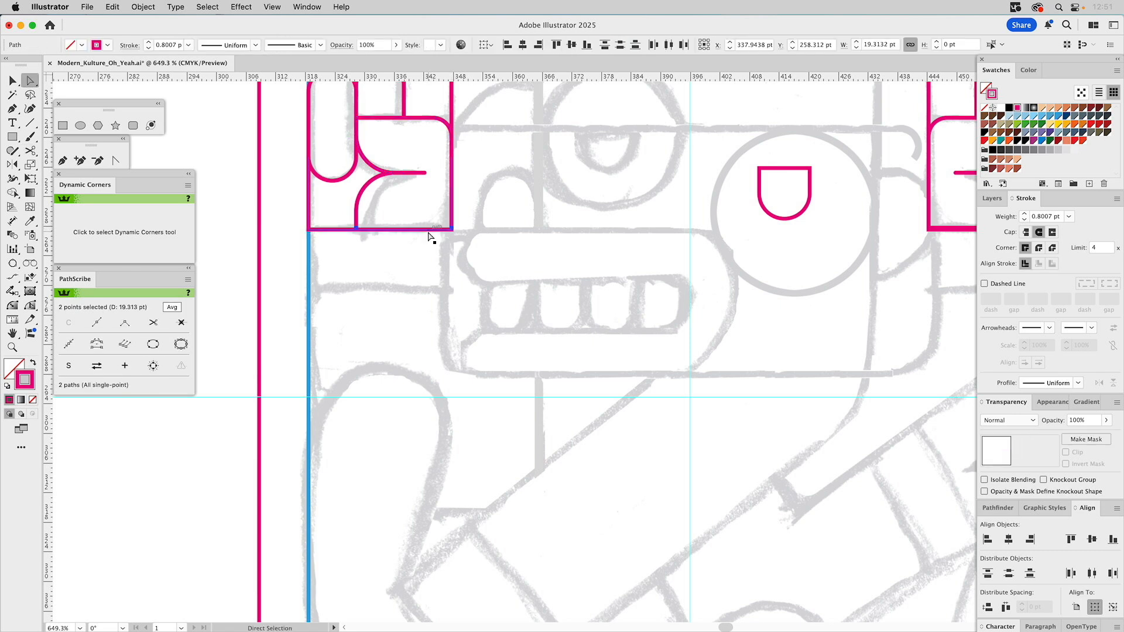
left_click(358, 223)
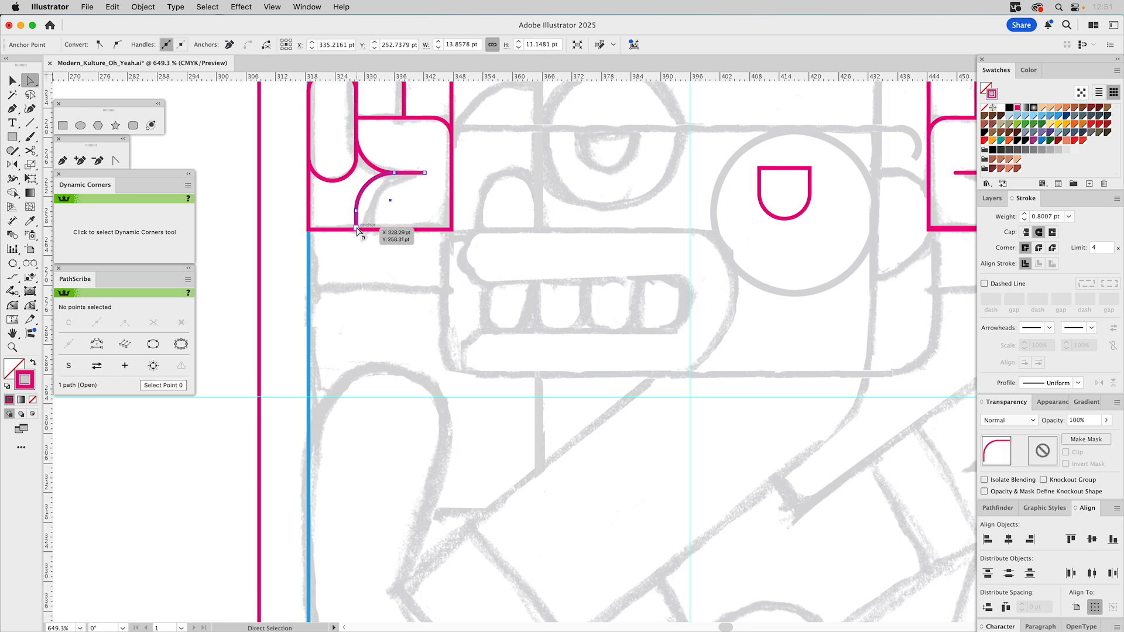
left_click_drag(357, 223, 356, 229)
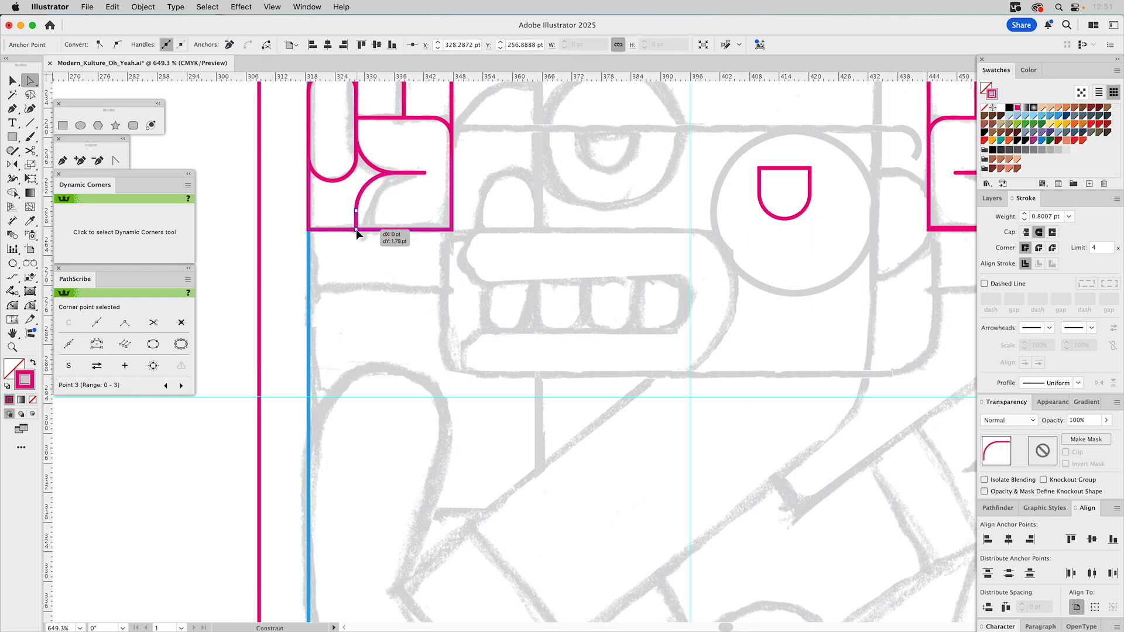
Step: Join the inner palm path to the hand's base outline and remove the surplus anchor point on the shared right edge
left_click(453, 230)
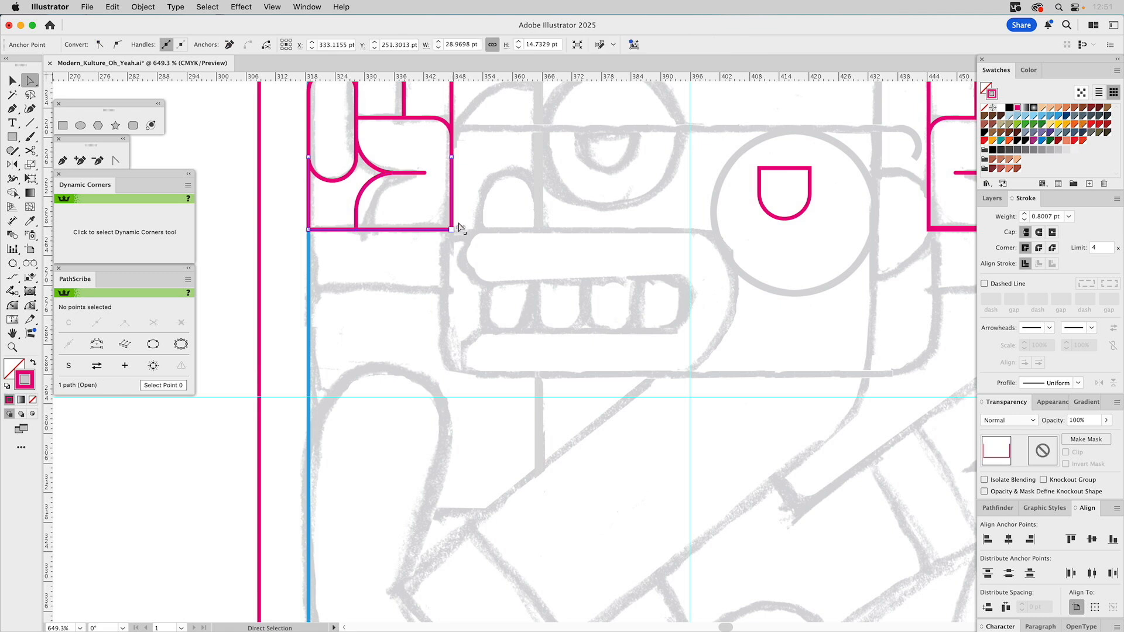
left_click(452, 158)
left_click_drag(454, 163, 443, 207)
left_click(452, 230)
key("super+j")
left_click(451, 203)
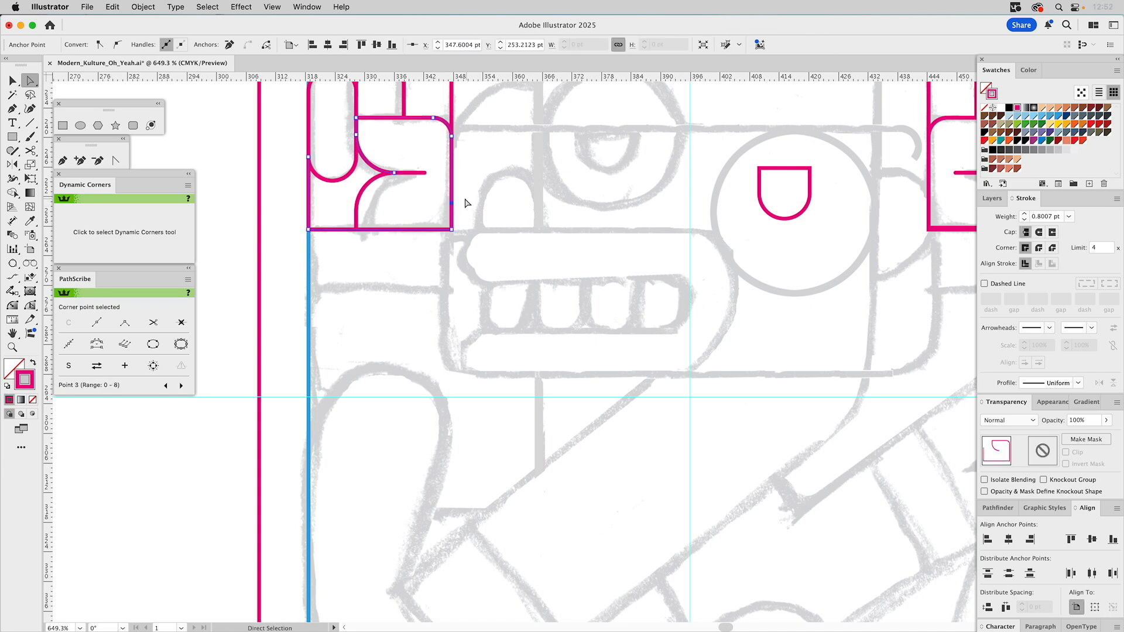
left_click(229, 44)
Step: Delete the mirrored hand on the right side of the frame
key("space")
left_click_drag(640, 251, 462, 331)
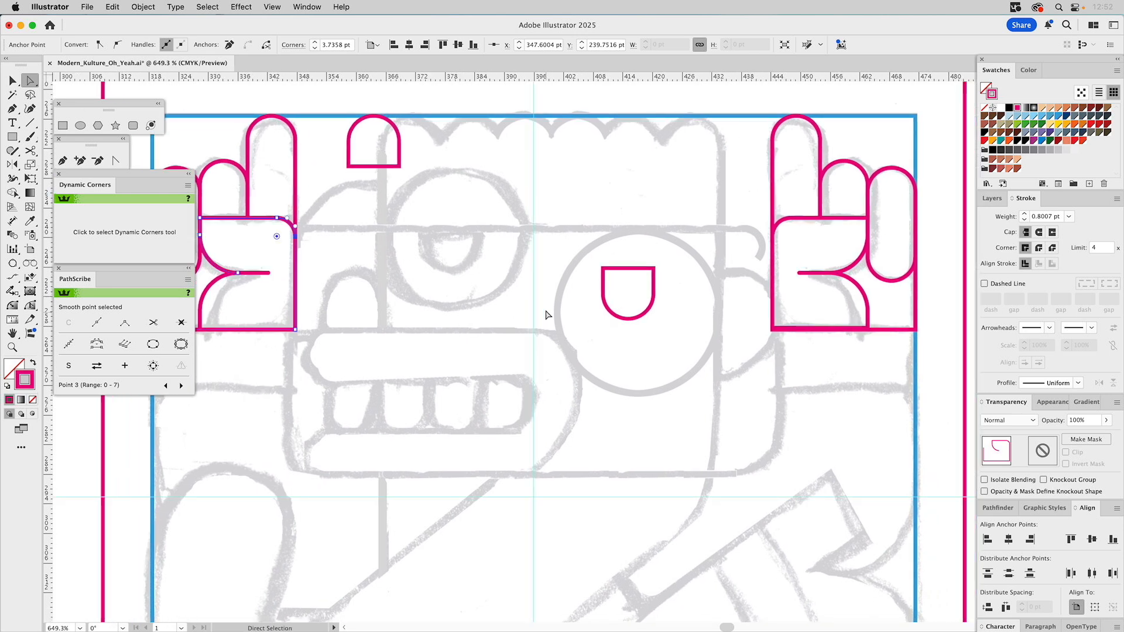
key("v")
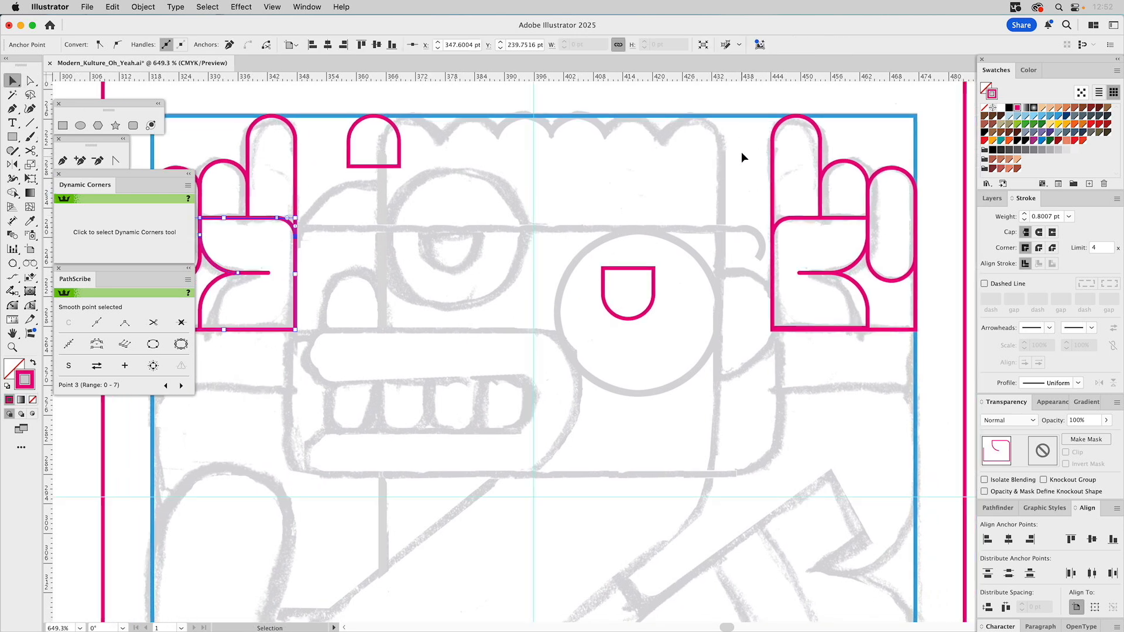
left_click(880, 340)
key("Delete")
Step: Reflect a copy of all the corrected left hand's outlines across the vertical center guide
key("space")
left_click_drag(562, 251, 708, 300)
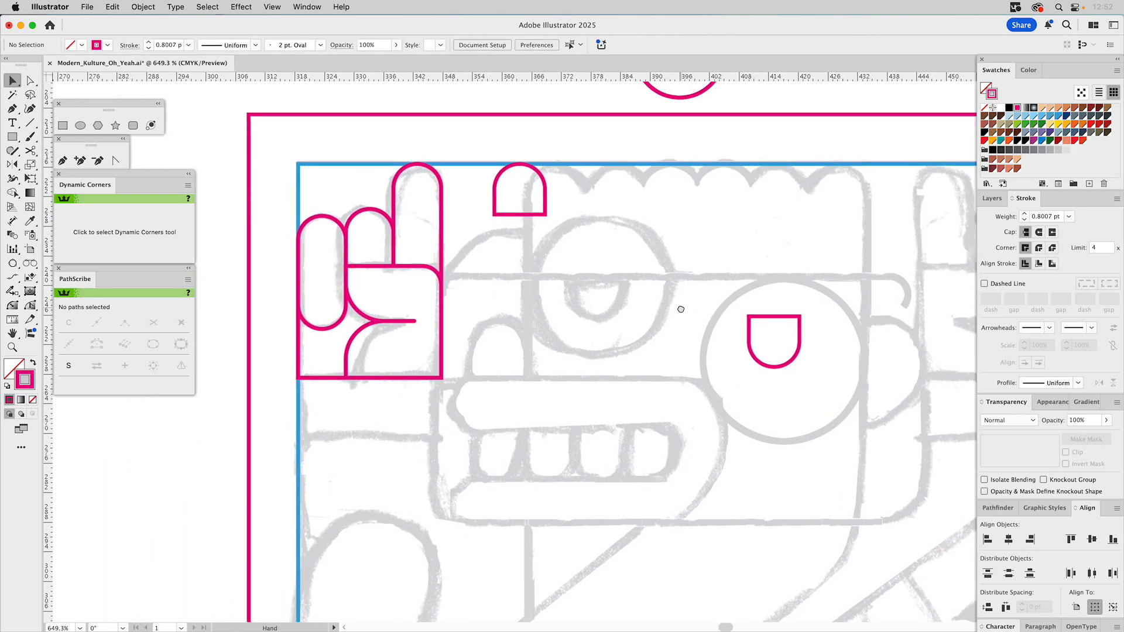
left_click_drag(457, 195, 322, 396)
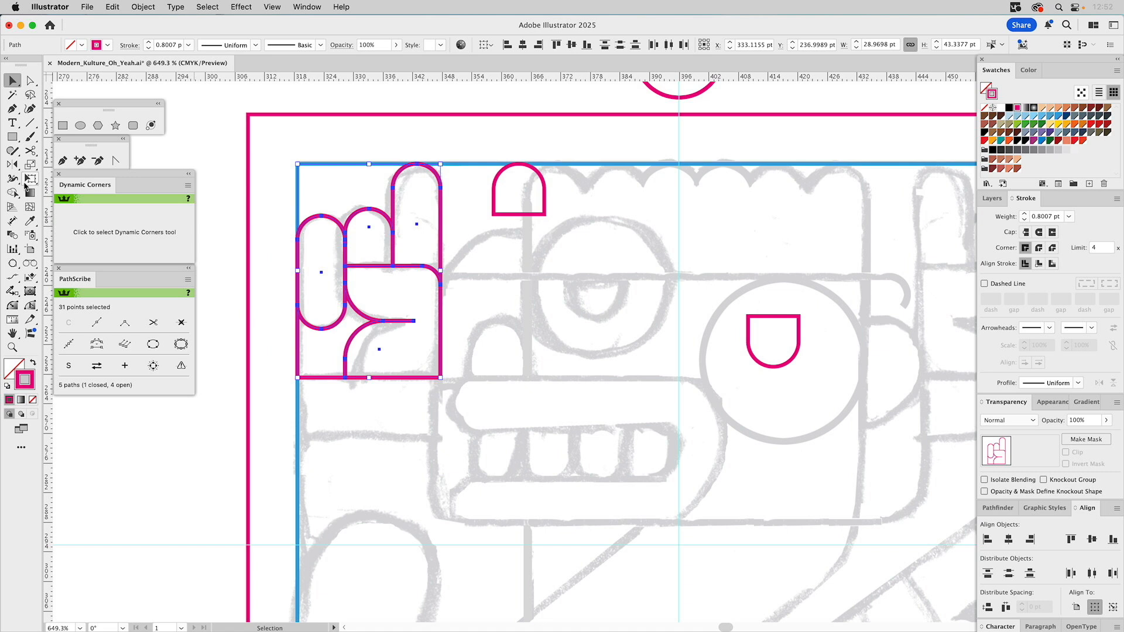
left_click(9, 166)
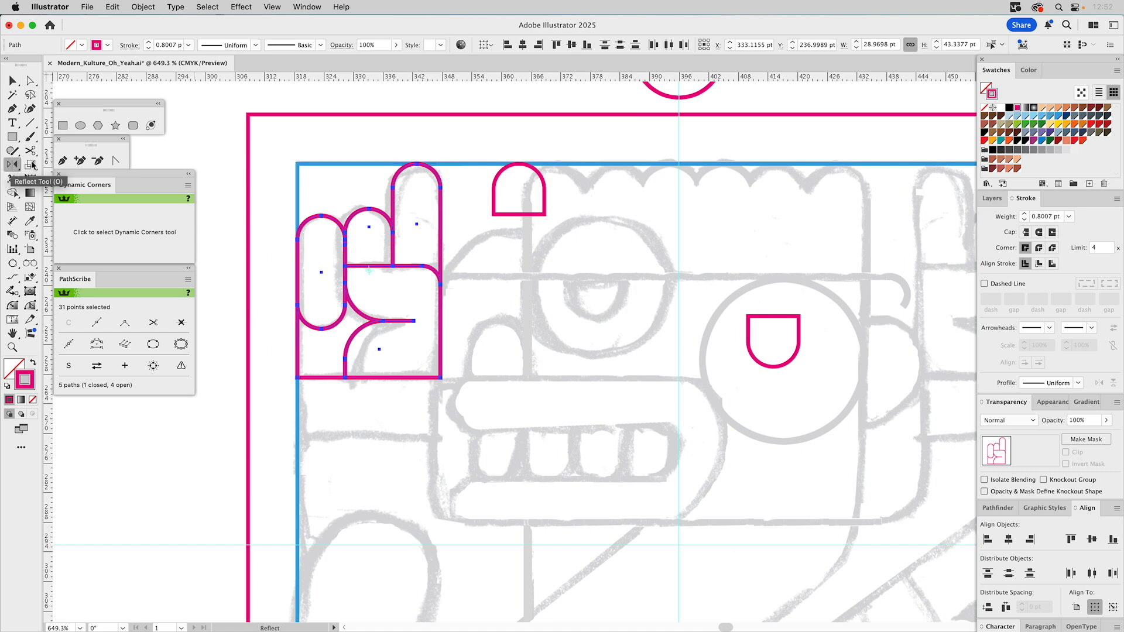
left_click(679, 97)
left_click_drag(679, 188, 603, 226)
key("super+shift+a")
Step: Draw a rectangle about 57.3 by 29.4 pt over the sketched mouth, starting at the left hand's lower right corner
left_click(63, 125)
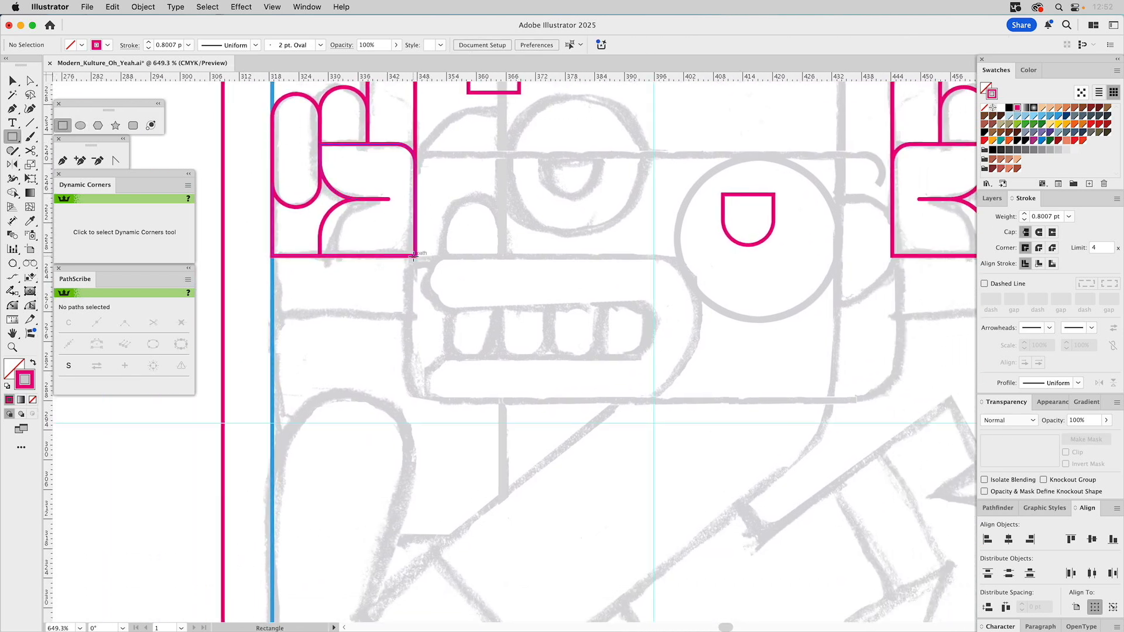
left_click_drag(415, 255, 697, 401)
key("v")
left_click(727, 360)
left_click_drag(685, 239, 662, 285)
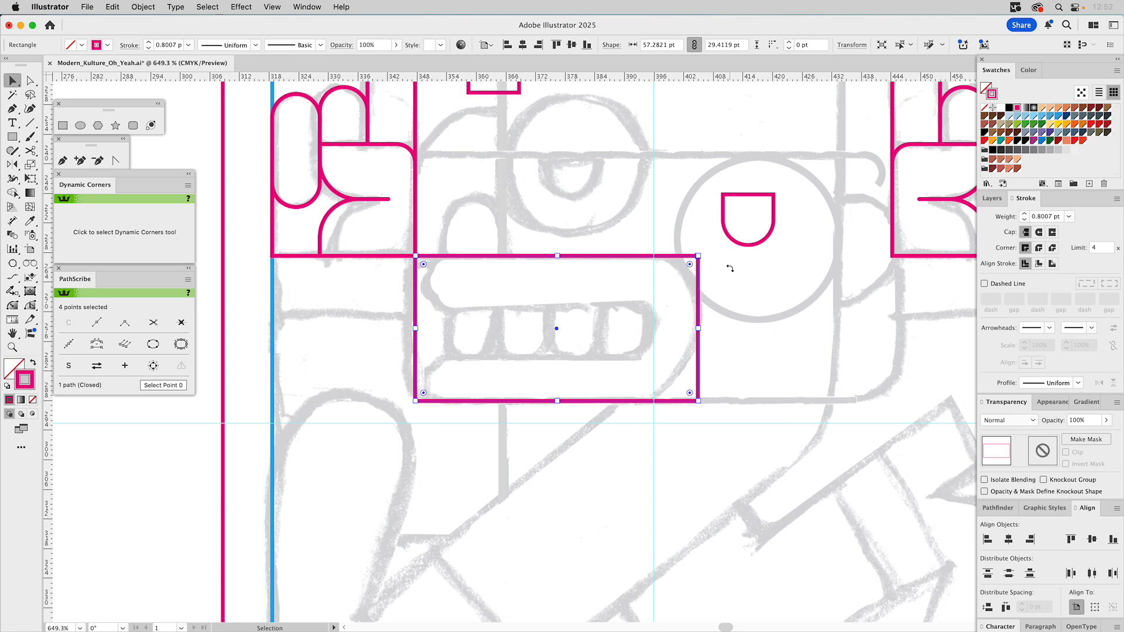
left_click_drag(698, 256, 648, 304)
key("Delete")
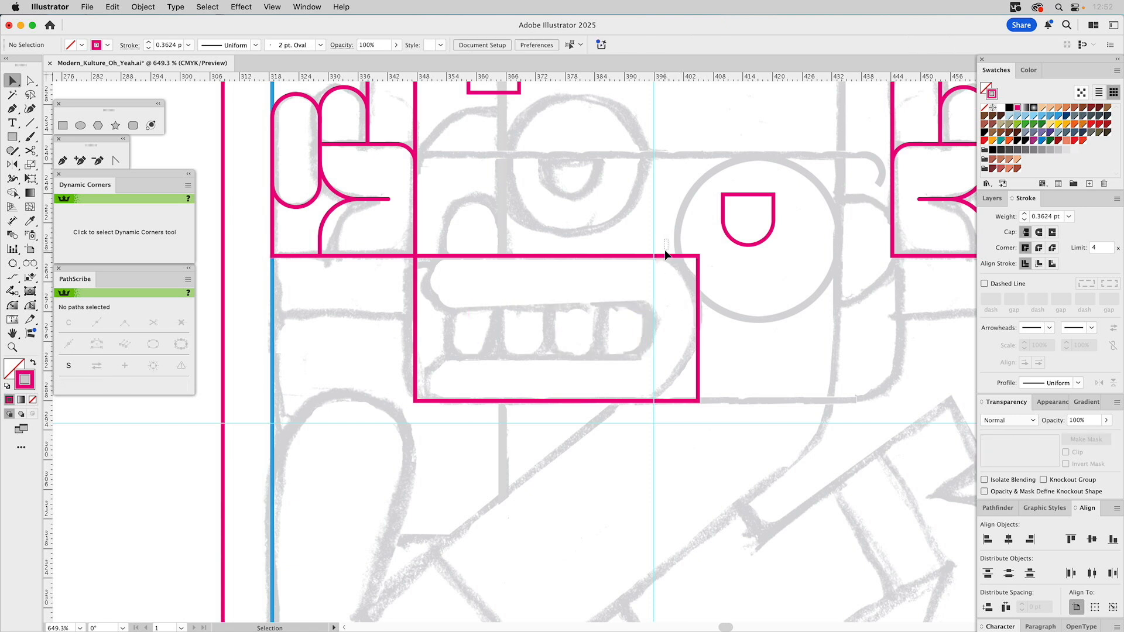
Step: Offset the mouth rectangle's path by -10 pt with miter joins to create an inner rectangle
left_click_drag(668, 239, 665, 272)
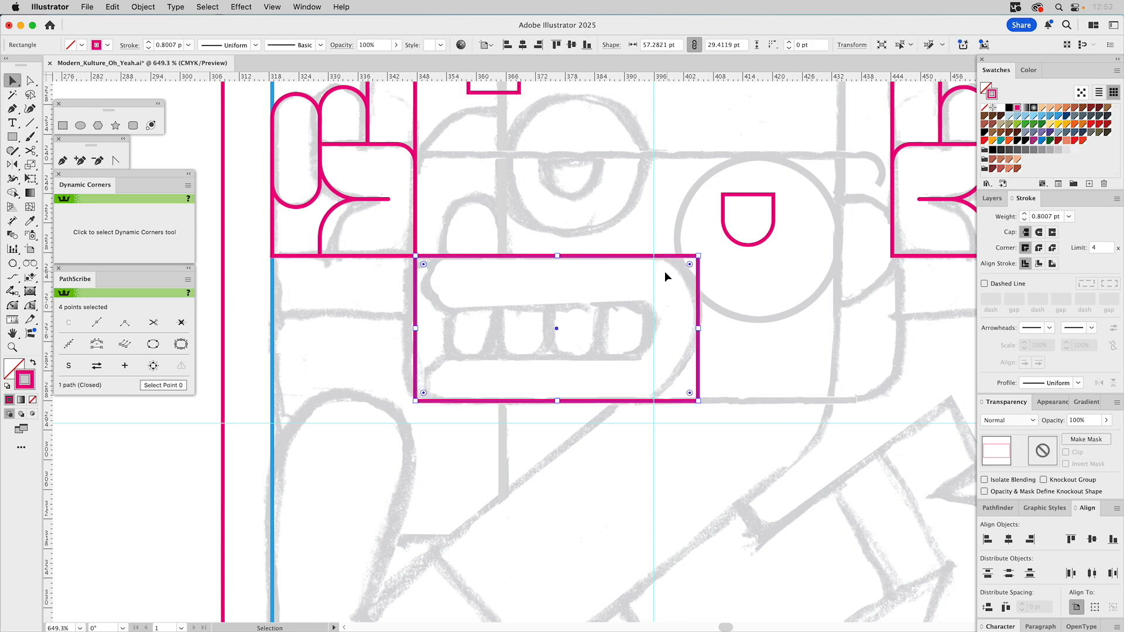
left_click(132, 6)
mouse_move(176, 353)
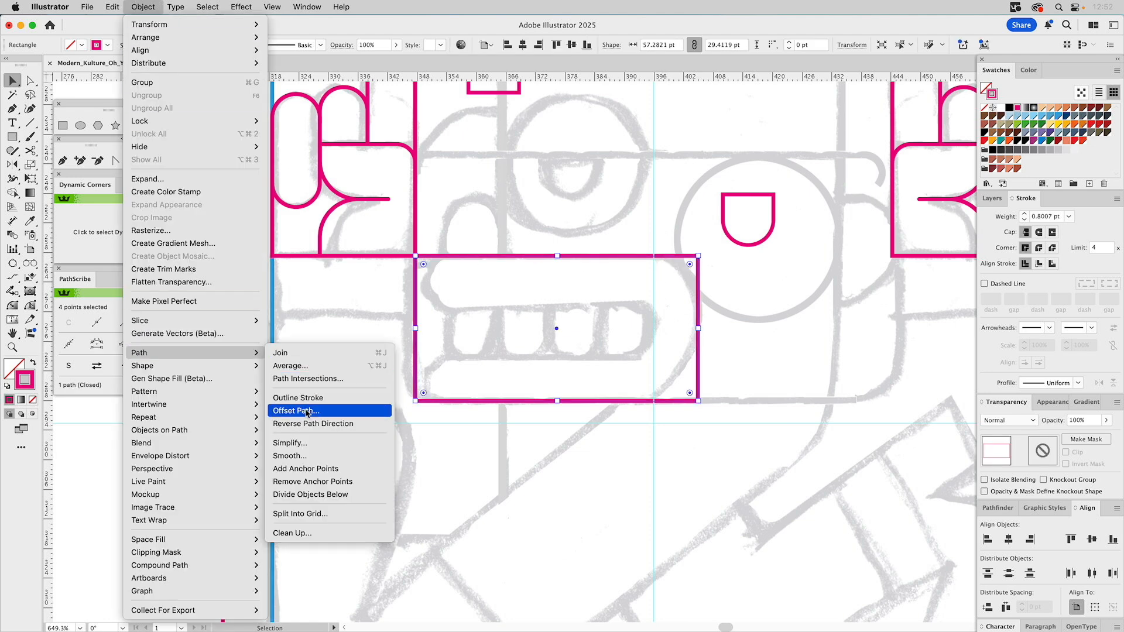
left_click(307, 412)
type("-")
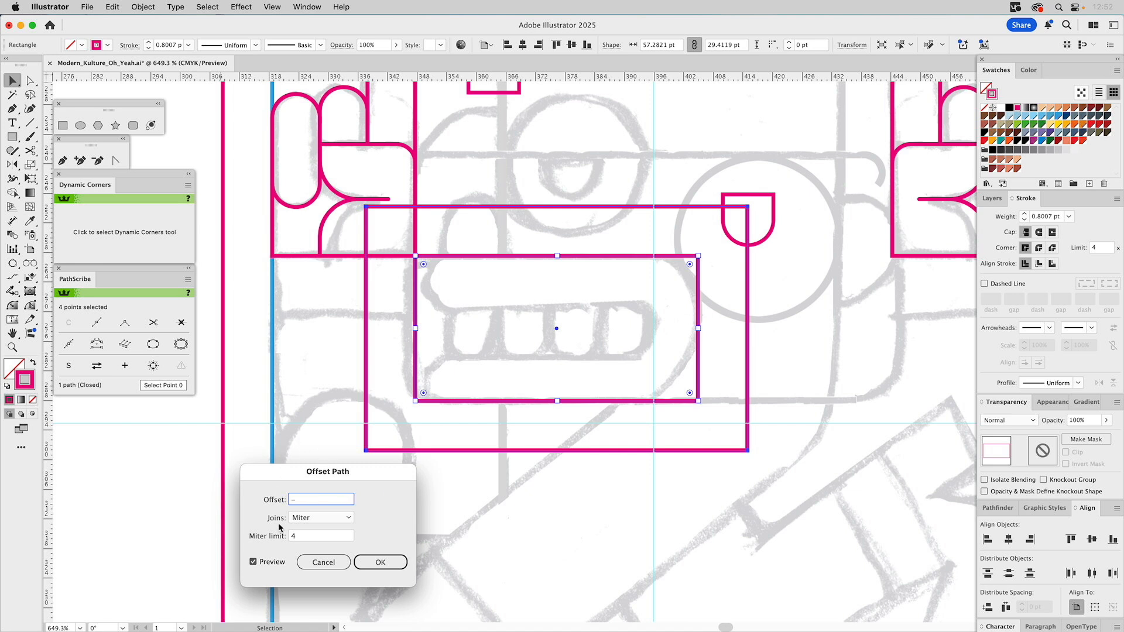
type("10")
left_click(272, 562)
left_click(271, 563)
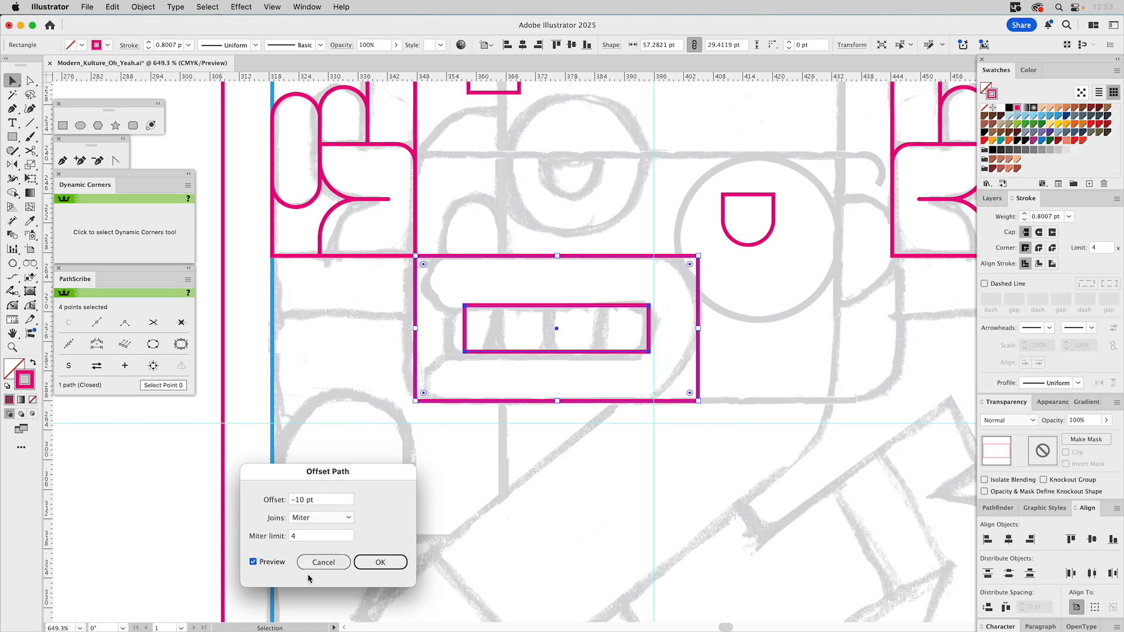
left_click(381, 562)
Step: Stretch the inner rectangle's left side past the outer rectangle's left edge, making it about 60.7 pt long
key("a")
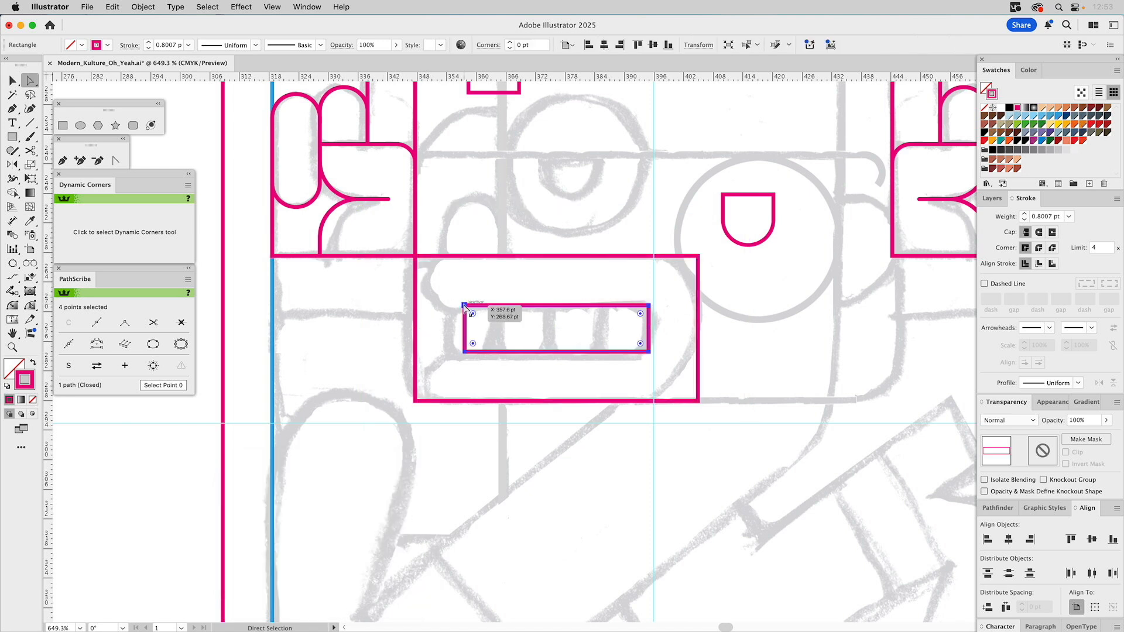
left_click(465, 305)
left_click_drag(442, 292, 349, 352)
key("v")
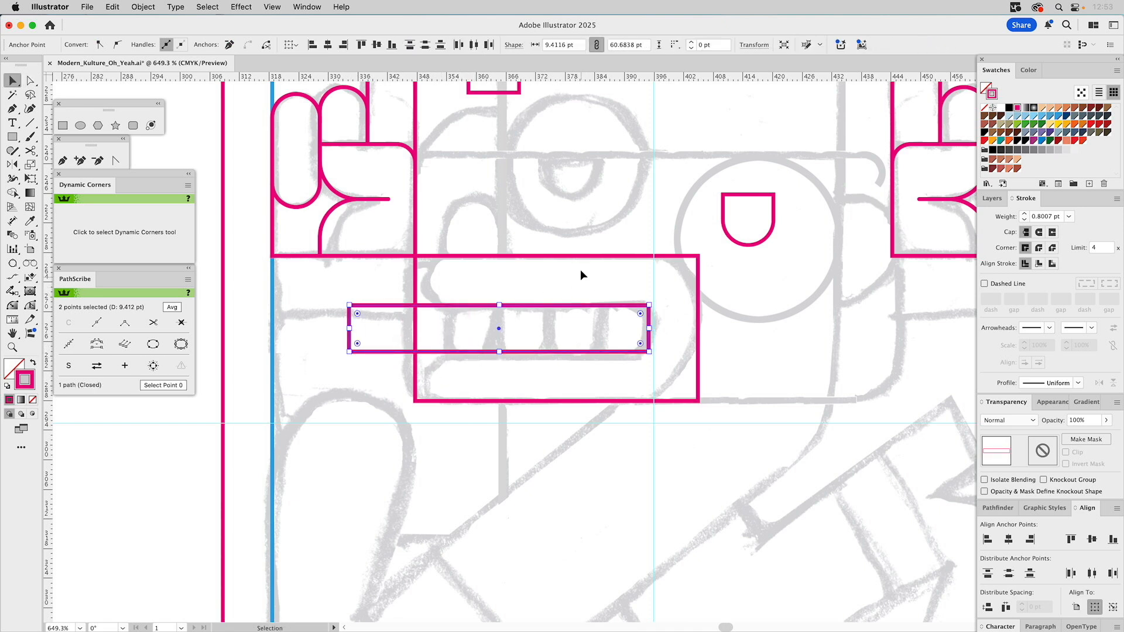
Step: Subtract the long inner rectangle from the mouth rectangle with Minus Front to open the mouth's left side
left_click_drag(571, 327, 569, 326)
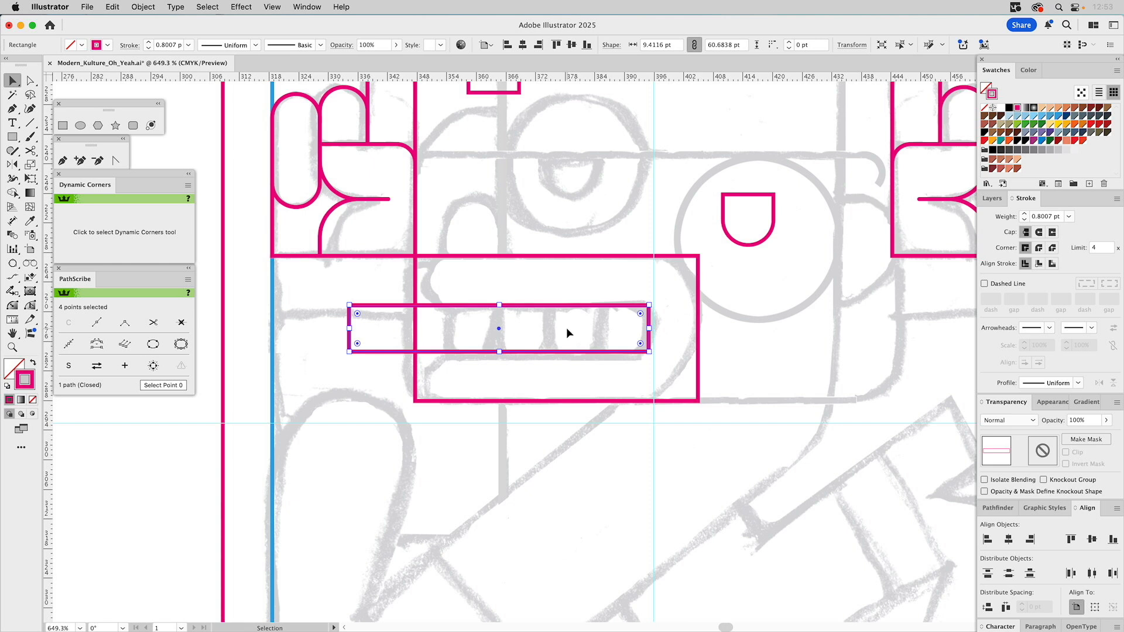
left_click(415, 274, "shift")
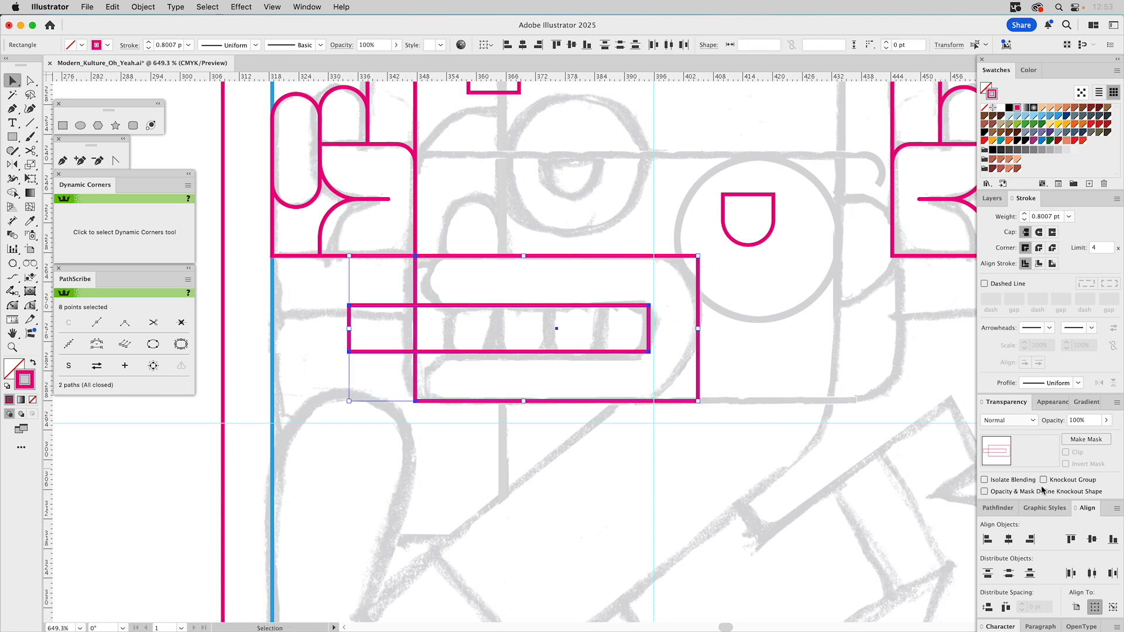
left_click(998, 508)
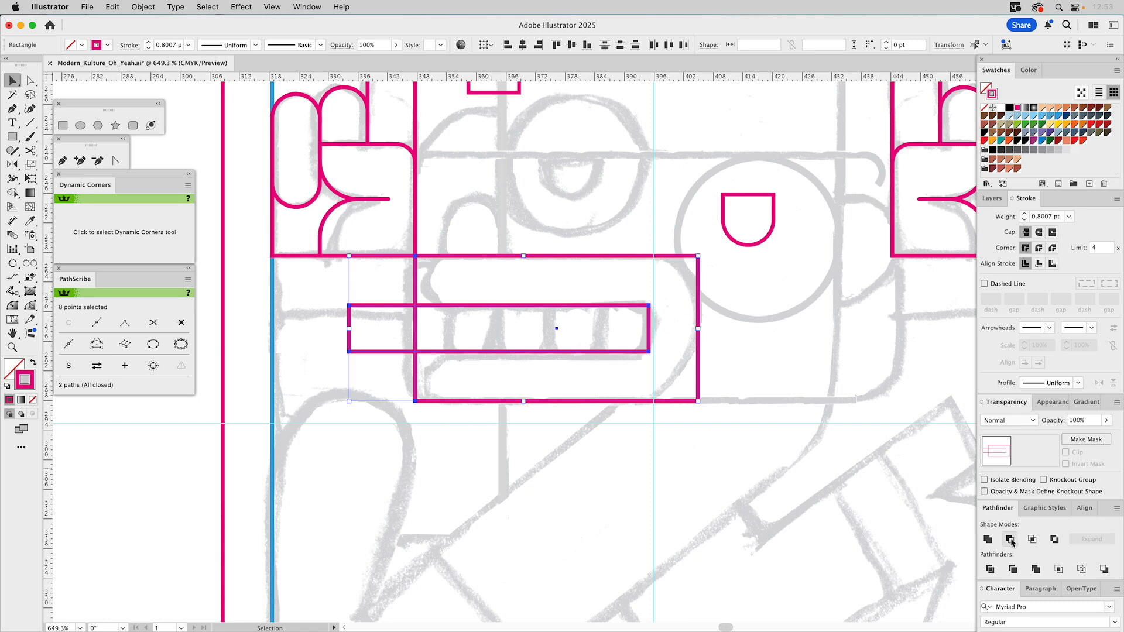
left_click(1010, 539)
Step: Round the four left corners of the mouth shape fully, giving both lips semicircular ends
key("a")
left_click(446, 279)
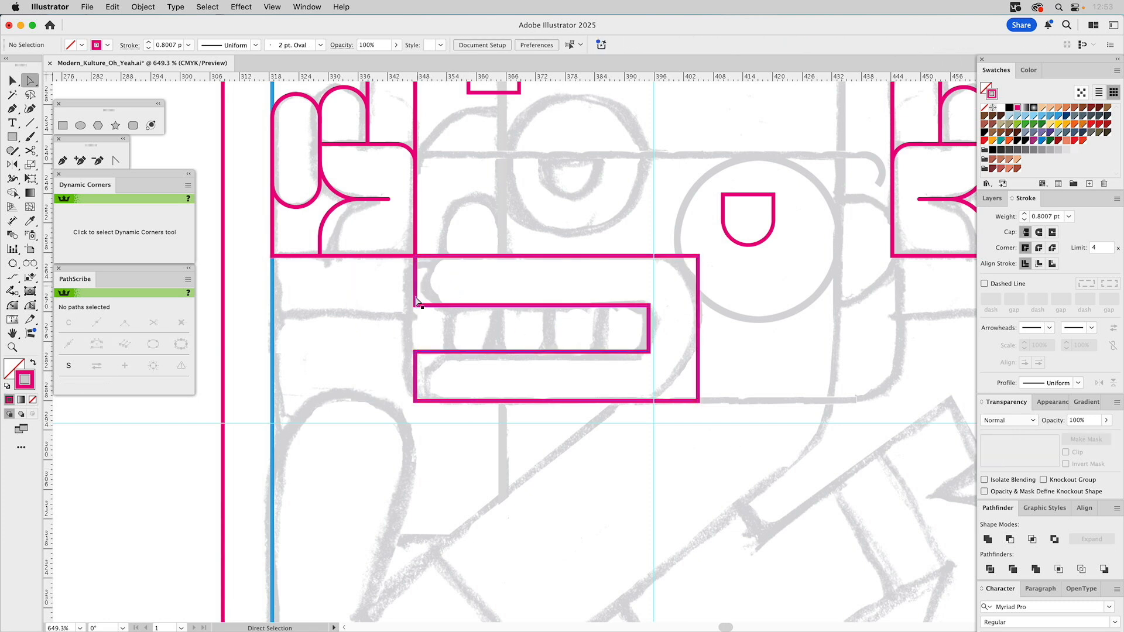
left_click(415, 307)
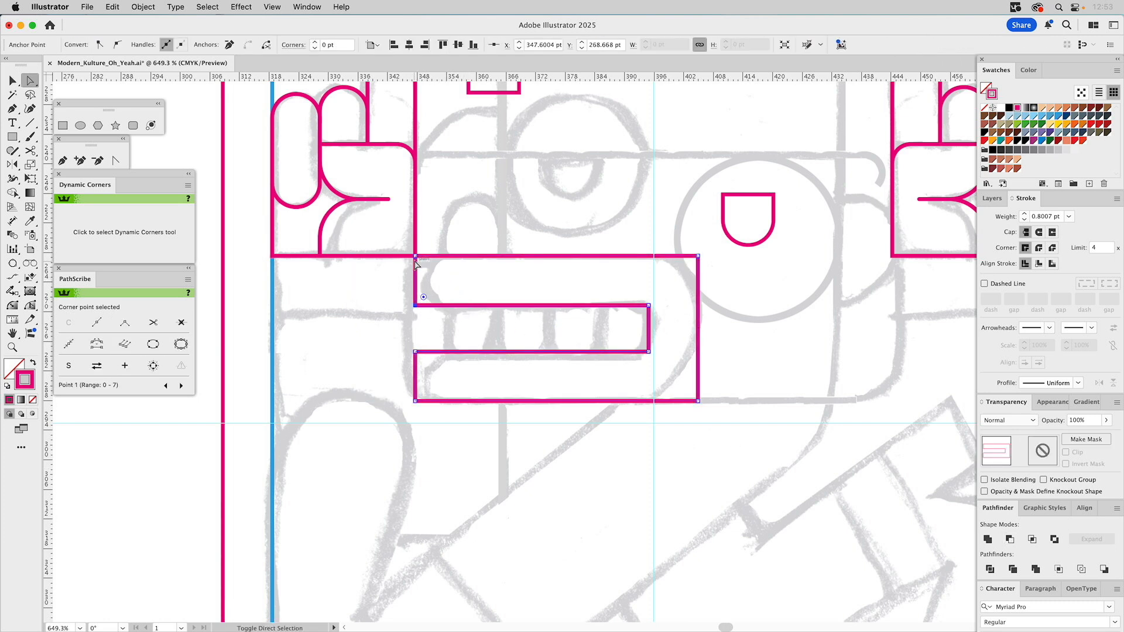
left_click(416, 259, "shift")
left_click_drag(436, 335, 411, 422)
left_click_drag(424, 361, 618, 411)
left_click_drag(711, 243, 644, 434)
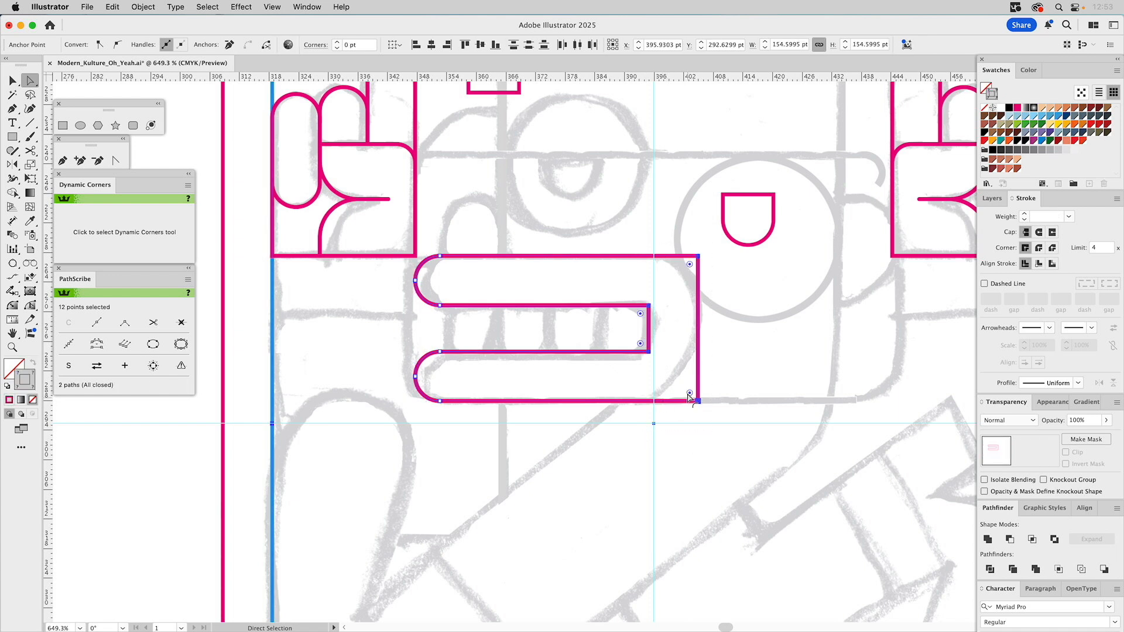
left_click_drag(689, 396, 726, 332)
left_click(727, 332)
Step: Round the two inner and two outer right corners of the mouth shape to their maximum radius
left_click(650, 306)
left_click(649, 352, "shift")
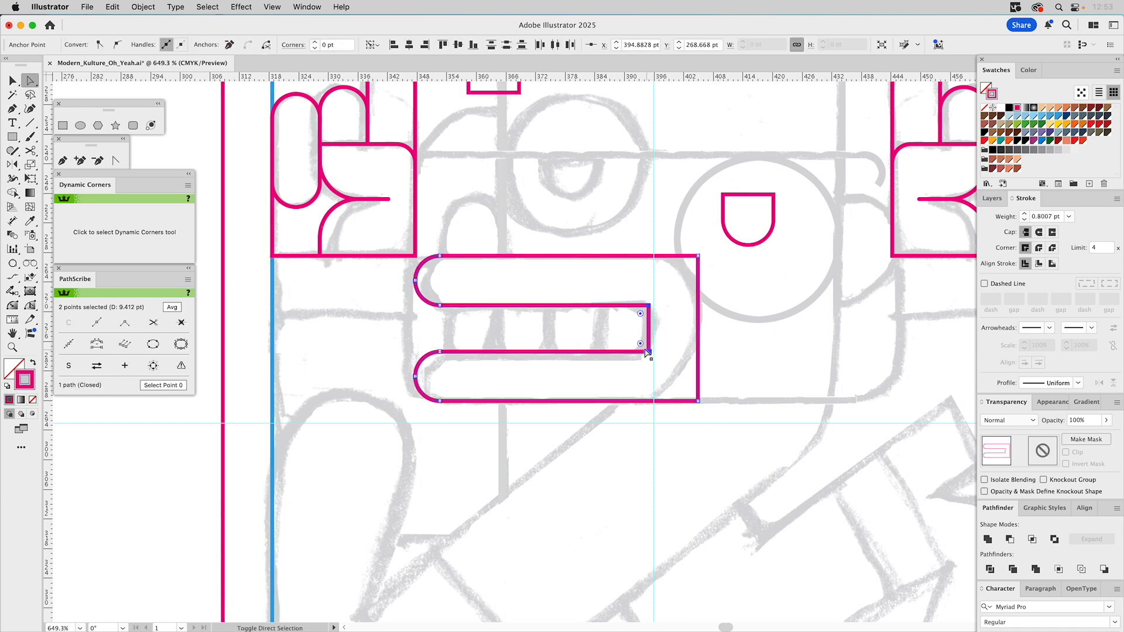
left_click_drag(641, 345, 519, 312)
left_click_drag(707, 240, 693, 444)
left_click_drag(691, 393, 509, 339)
left_click(618, 231)
Step: Cut away the flat top of the shape in the large eye circle and move the open U into the mouth as a tooth
left_click_drag(637, 205, 661, 287)
key("v")
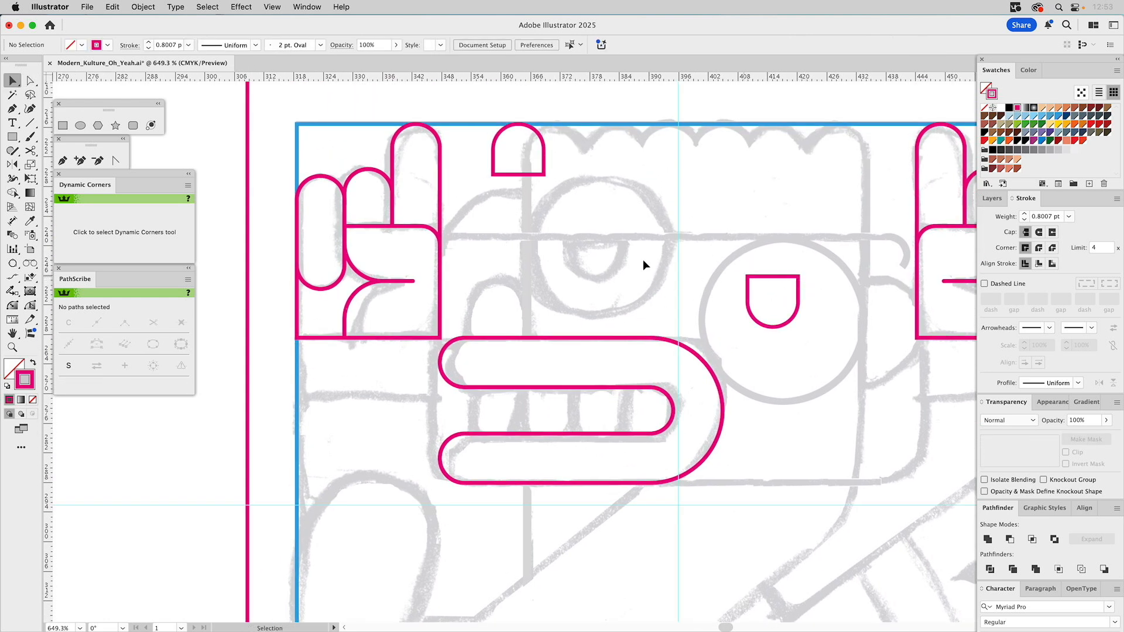
key("c")
left_click(747, 276)
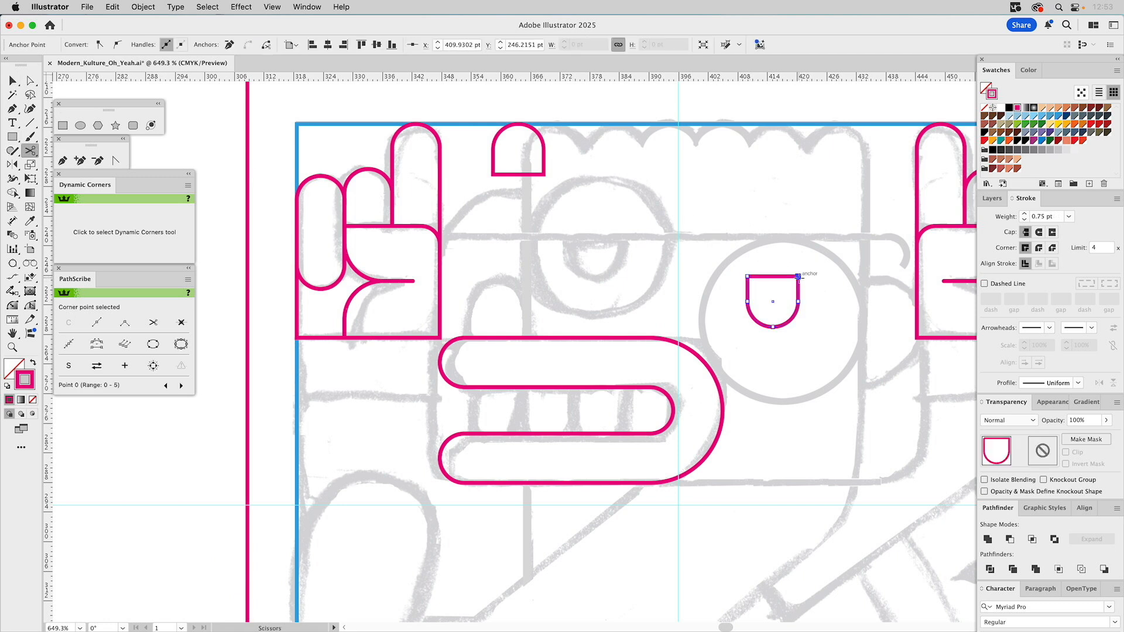
left_click(799, 276)
key("a")
key("Delete")
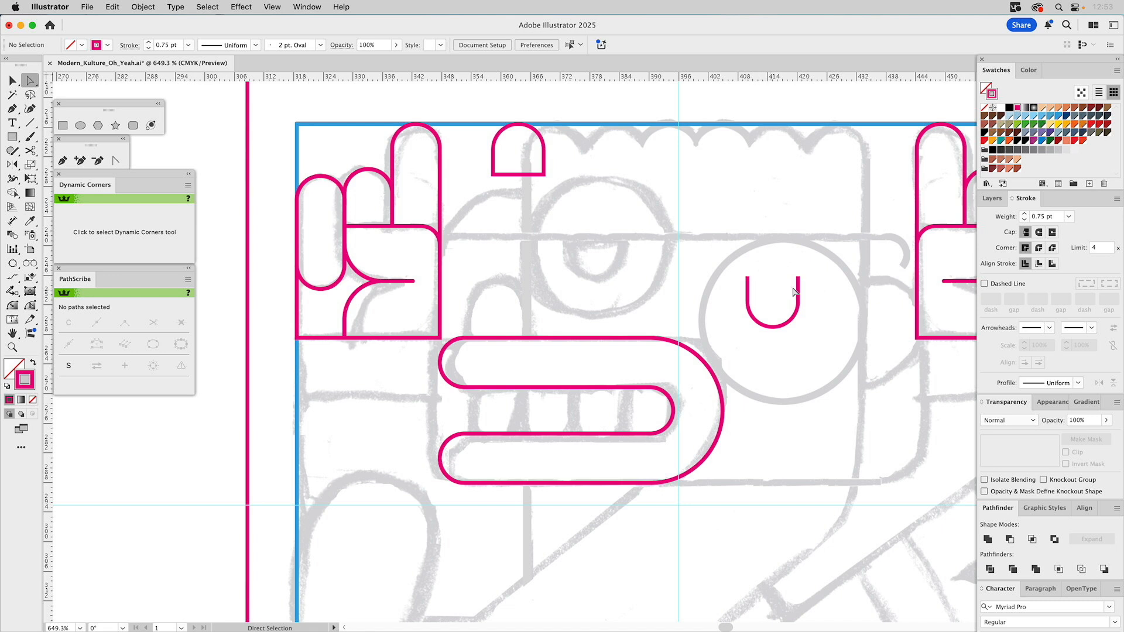
key("v")
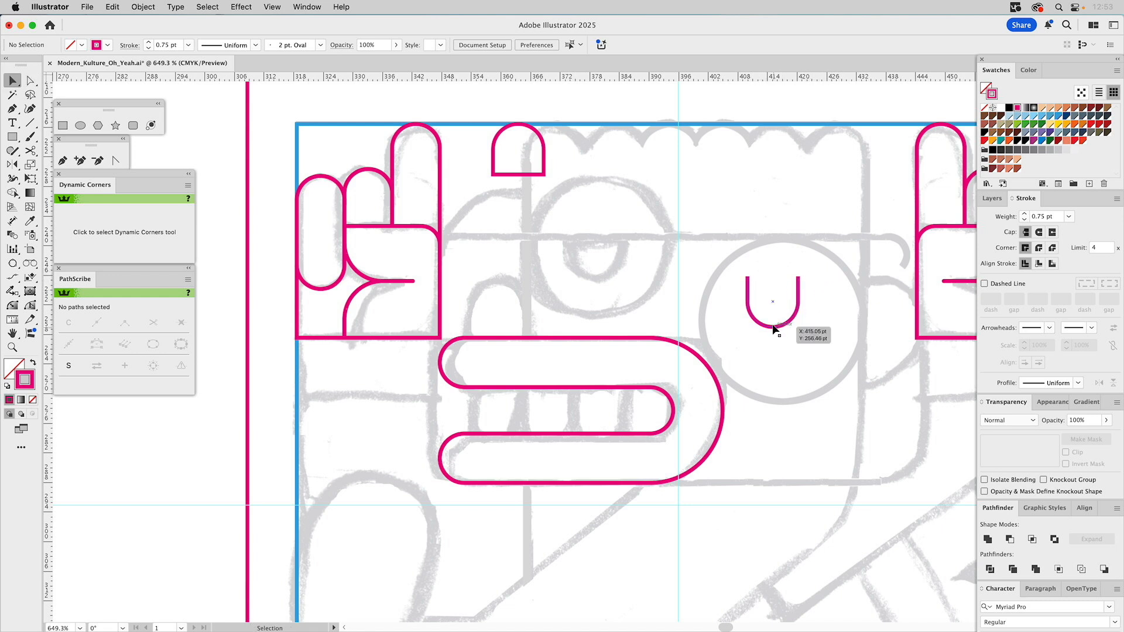
left_click_drag(773, 329, 626, 432)
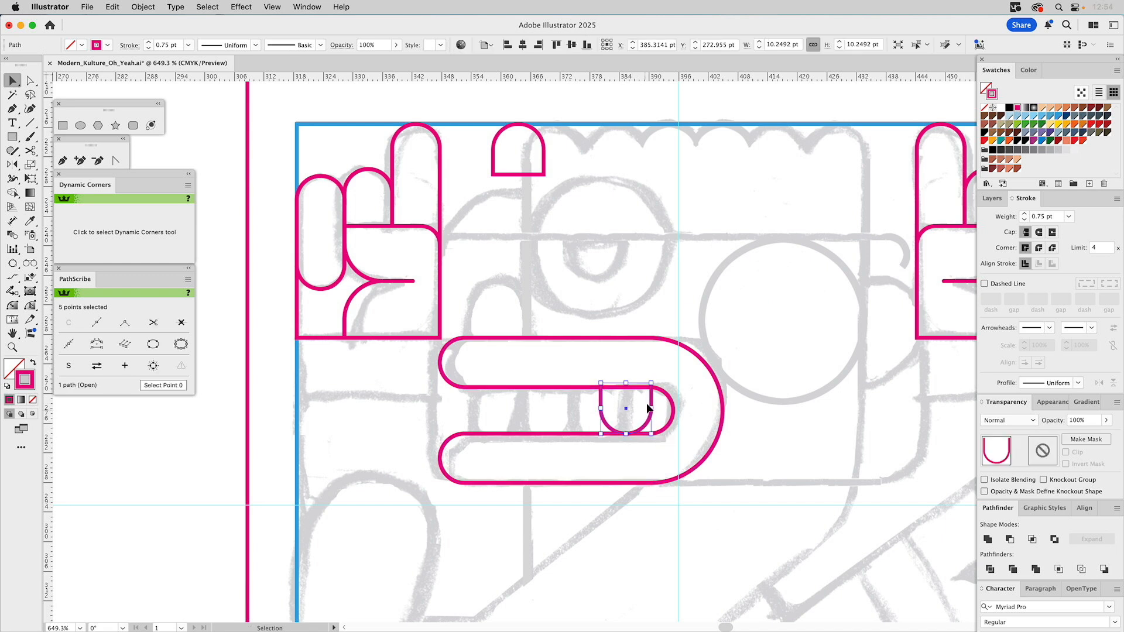
Step: Shorten both upper ends of the tooth down to the mouth's upper inner edge, making the tooth about 9.4 pt high
key("a")
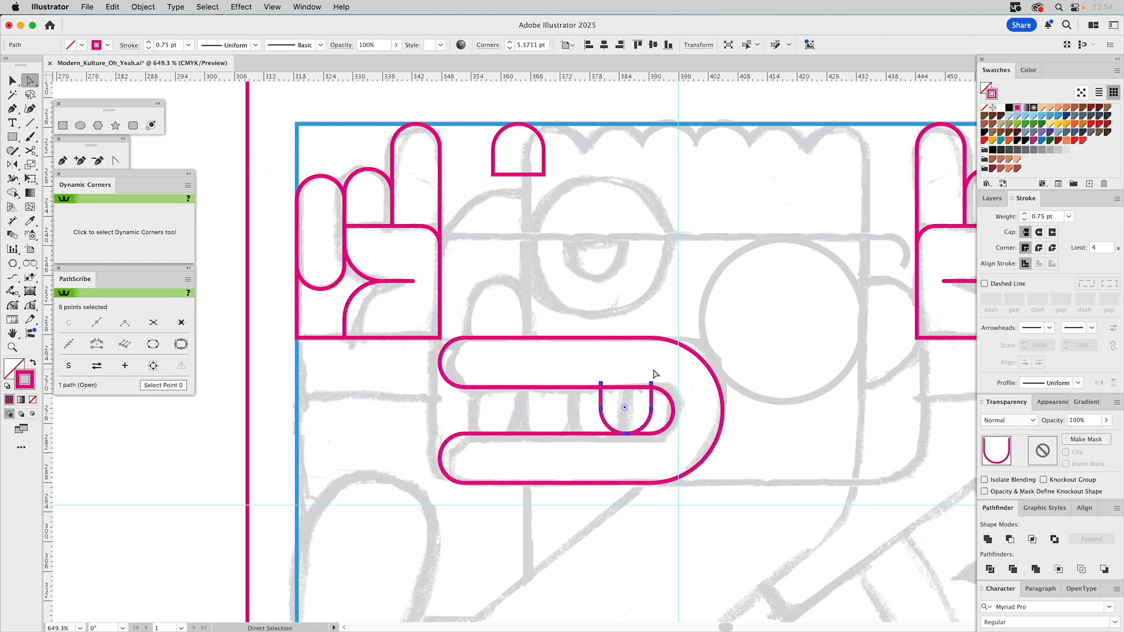
left_click(601, 383)
left_click_drag(651, 384, 602, 386)
key("v")
left_click(612, 363)
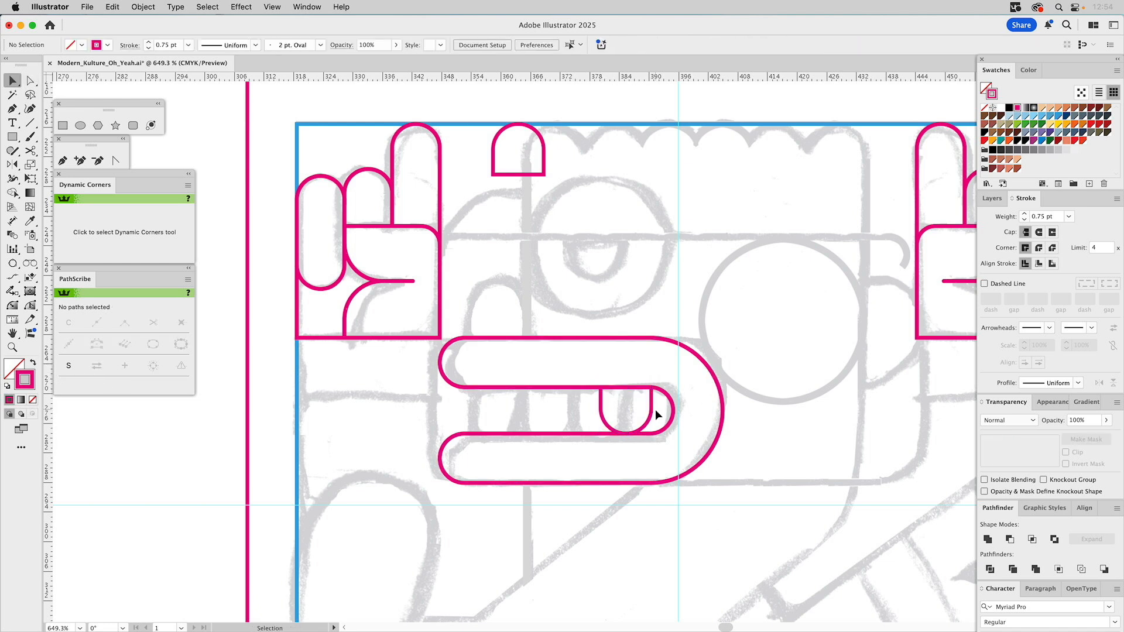
Step: Add two copies of the tooth side by side to its left, spaced 10.25 pt apart
left_click(652, 404)
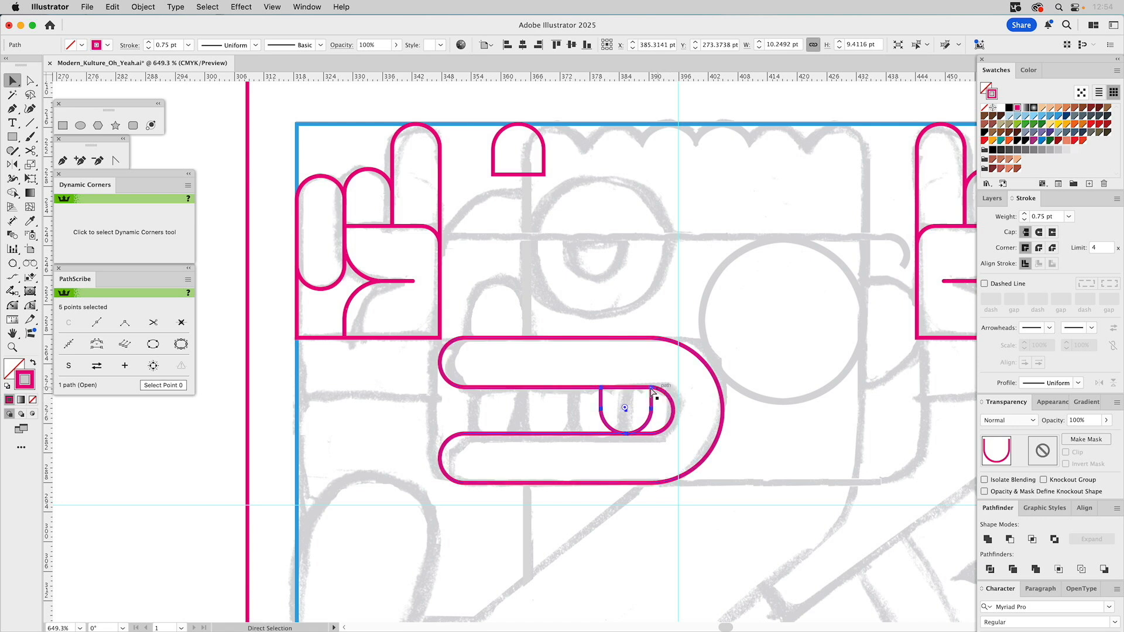
left_click_drag(643, 390, 603, 391)
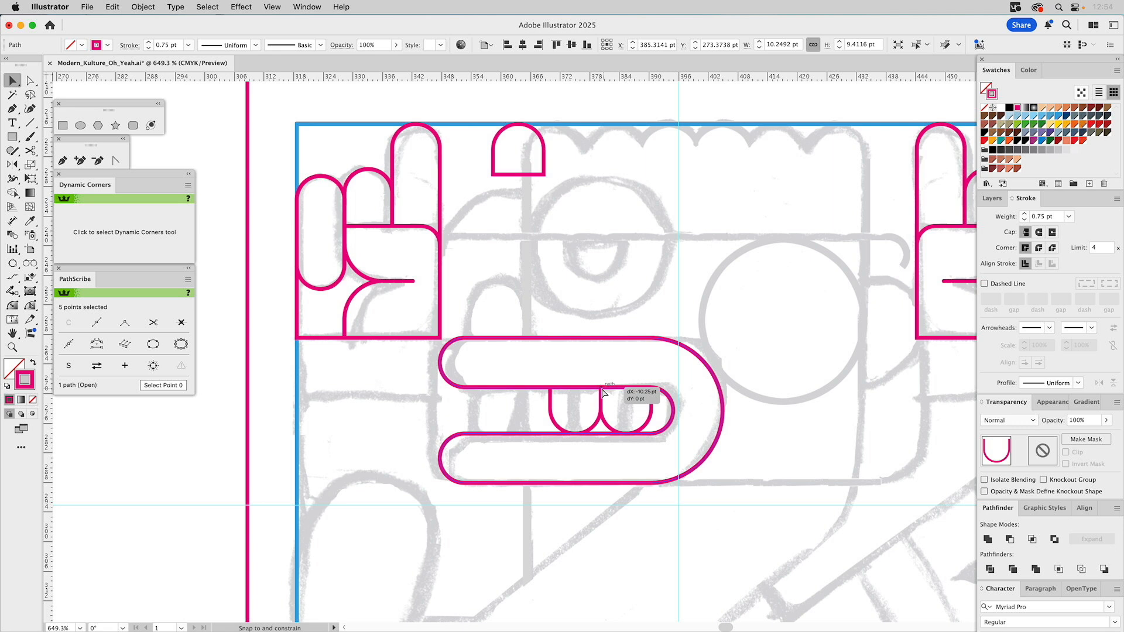
key("super+d")
key("super+f")
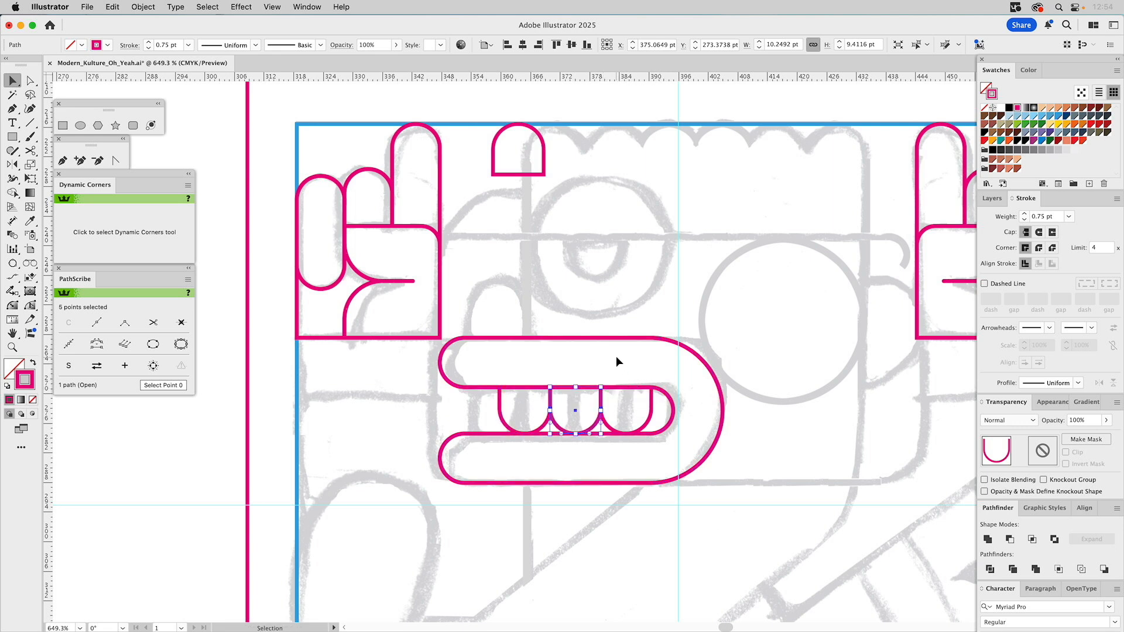
Step: Delete the two upper end anchor points of the middle tooth to remove the sides overlapping its neighbours
key("a")
left_click(601, 390)
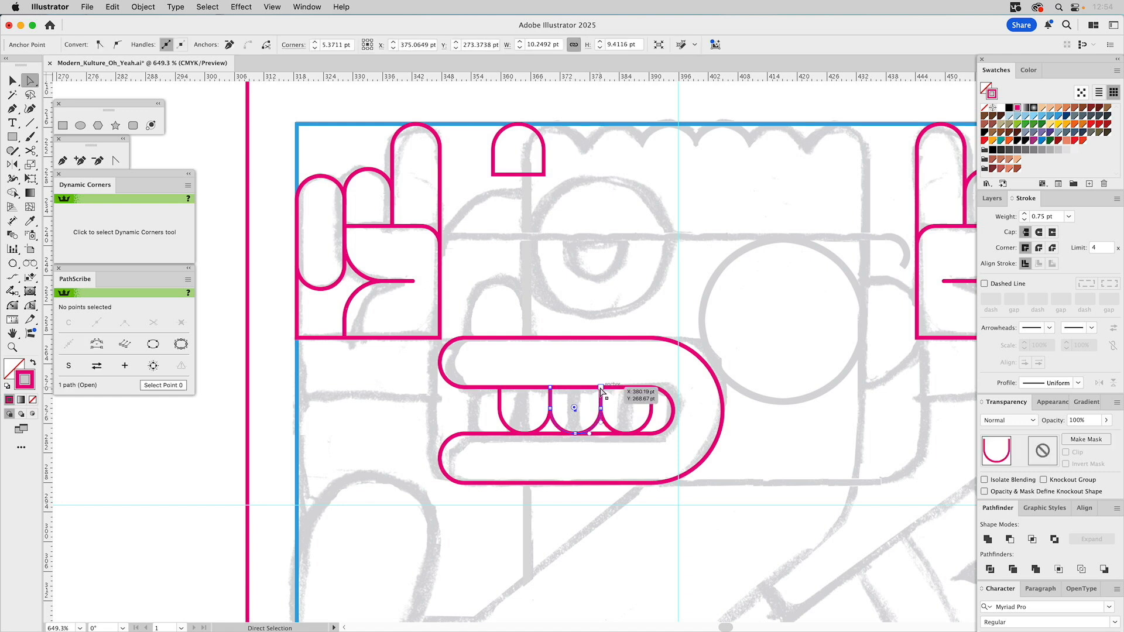
left_click(602, 390)
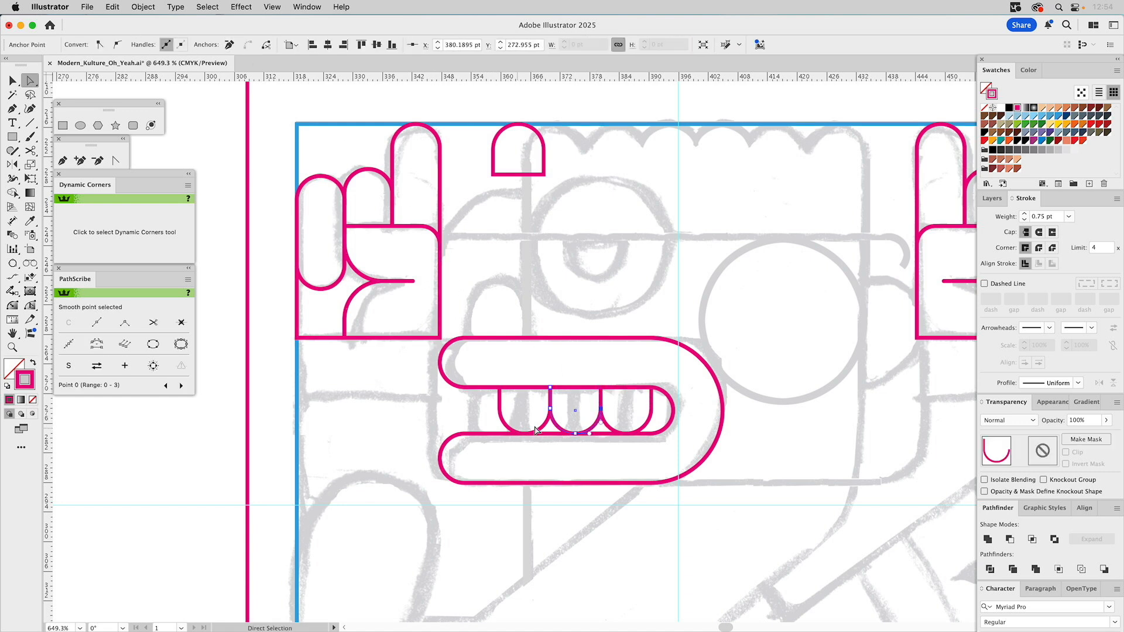
left_click(553, 394)
left_click(550, 388)
left_click(614, 307)
Step: Move the closed arch above the eye to the right so its left side lines up with the sketched head's left edge
left_click_drag(594, 313, 487, 371)
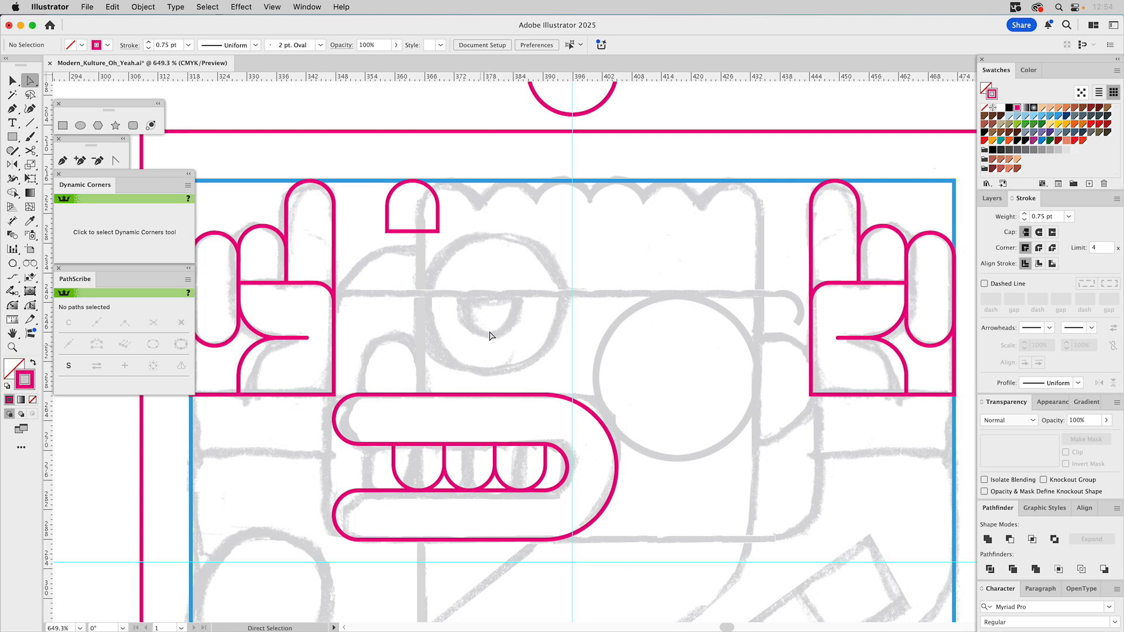
key("v")
key("h")
left_click_drag(497, 421, 568, 346)
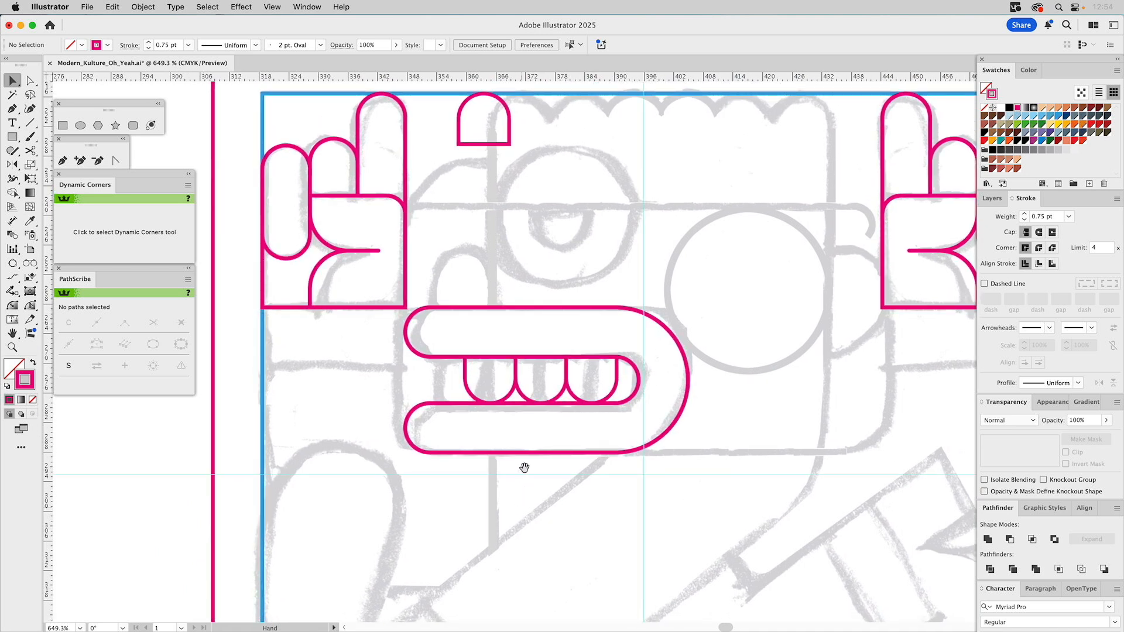
left_click_drag(509, 122, 541, 154)
left_click(475, 226)
left_click_drag(489, 182, 514, 94)
left_click(503, 380)
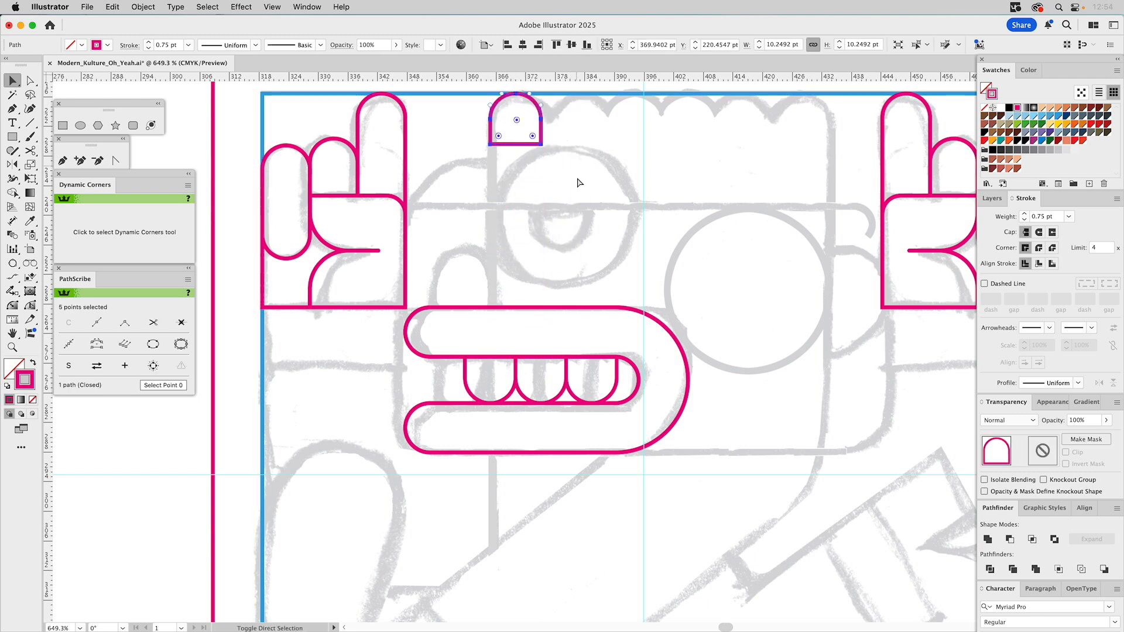
key("a")
left_click(549, 193)
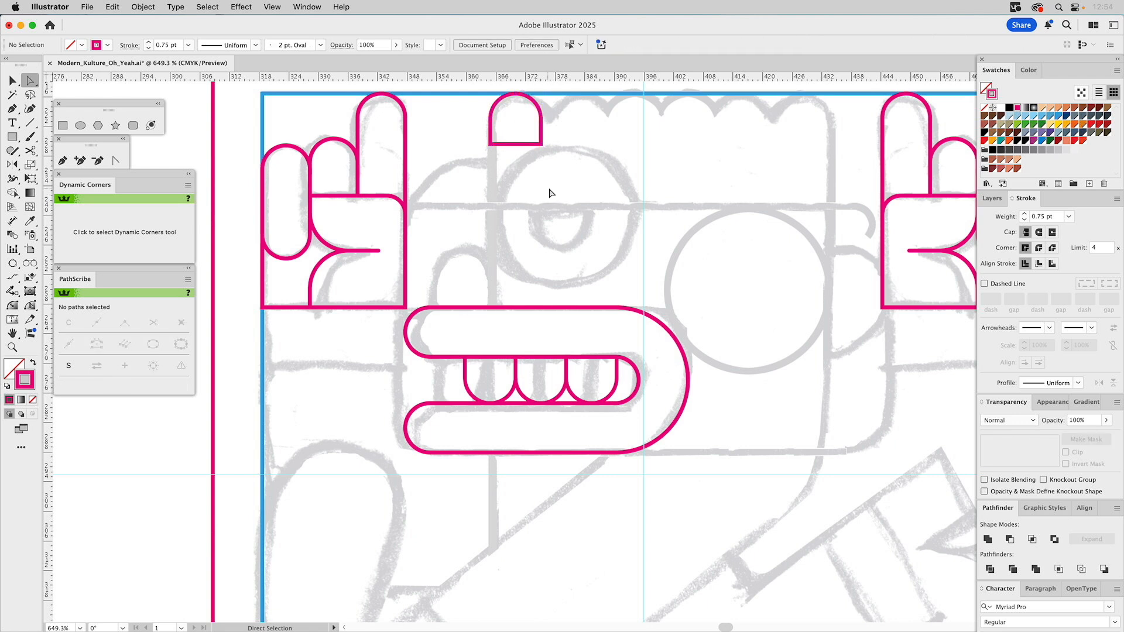
left_click(540, 144)
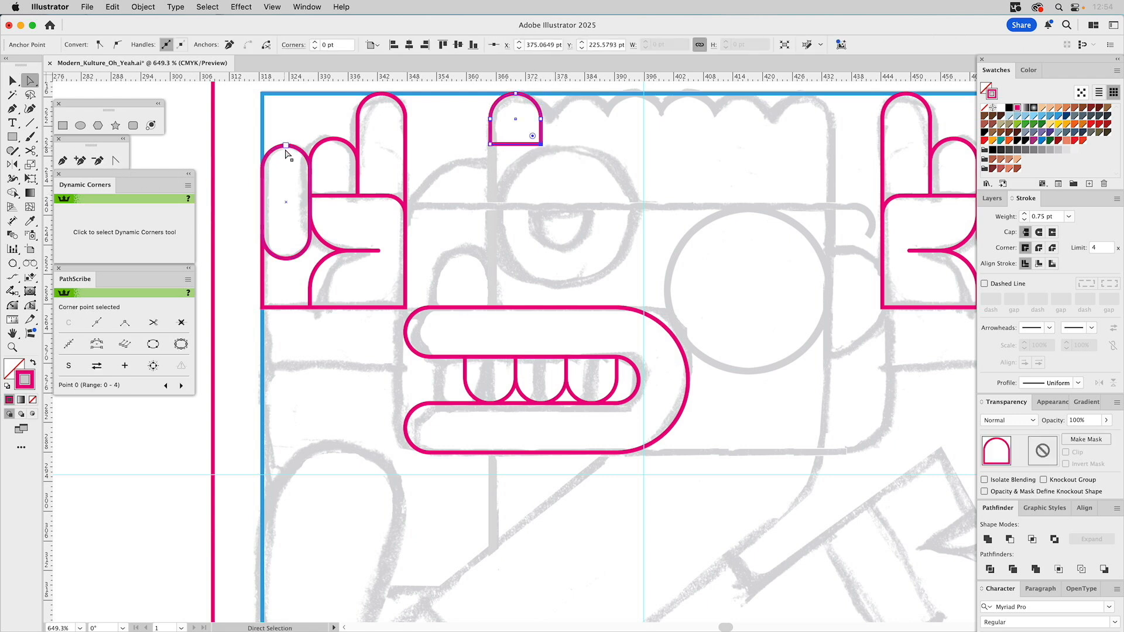
key("v")
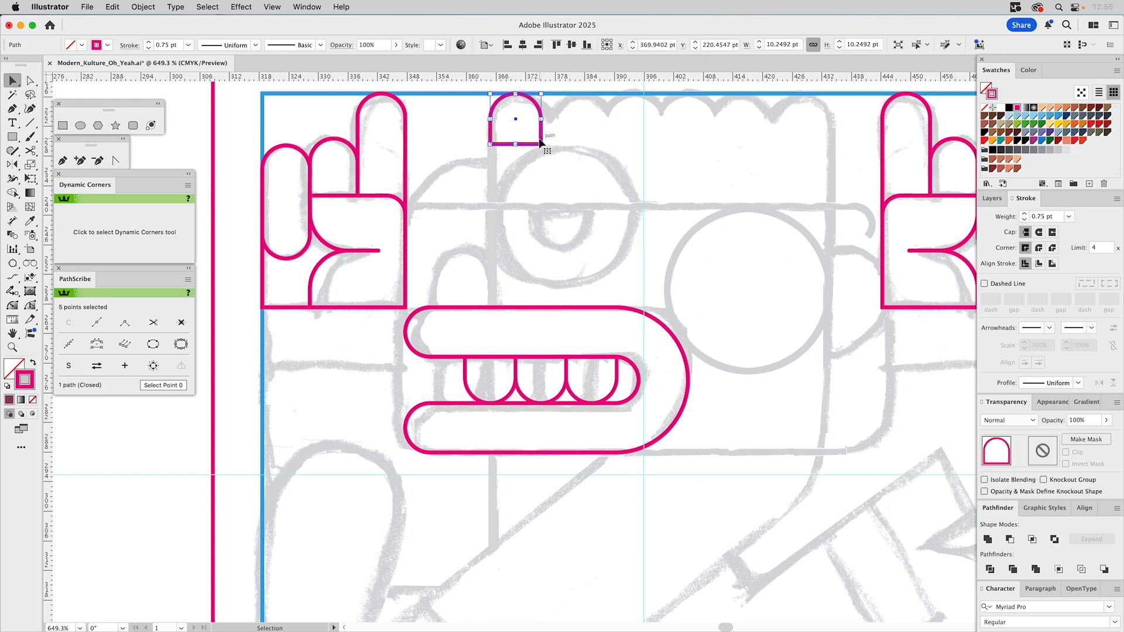
left_click_drag(542, 135, 832, 166)
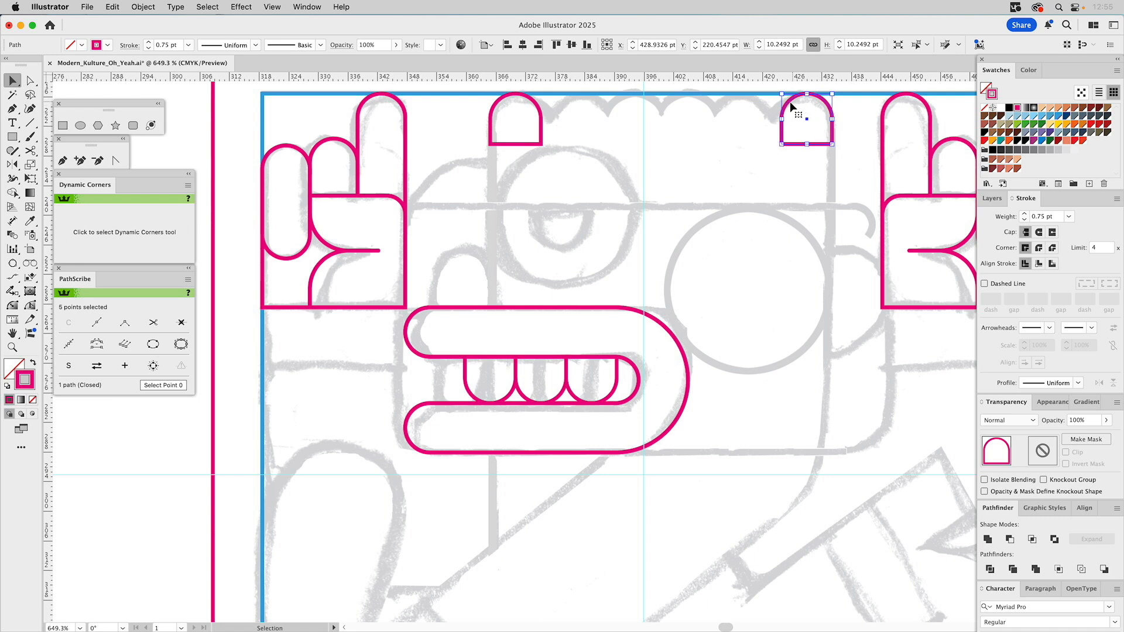
left_click_drag(792, 100, 545, 116)
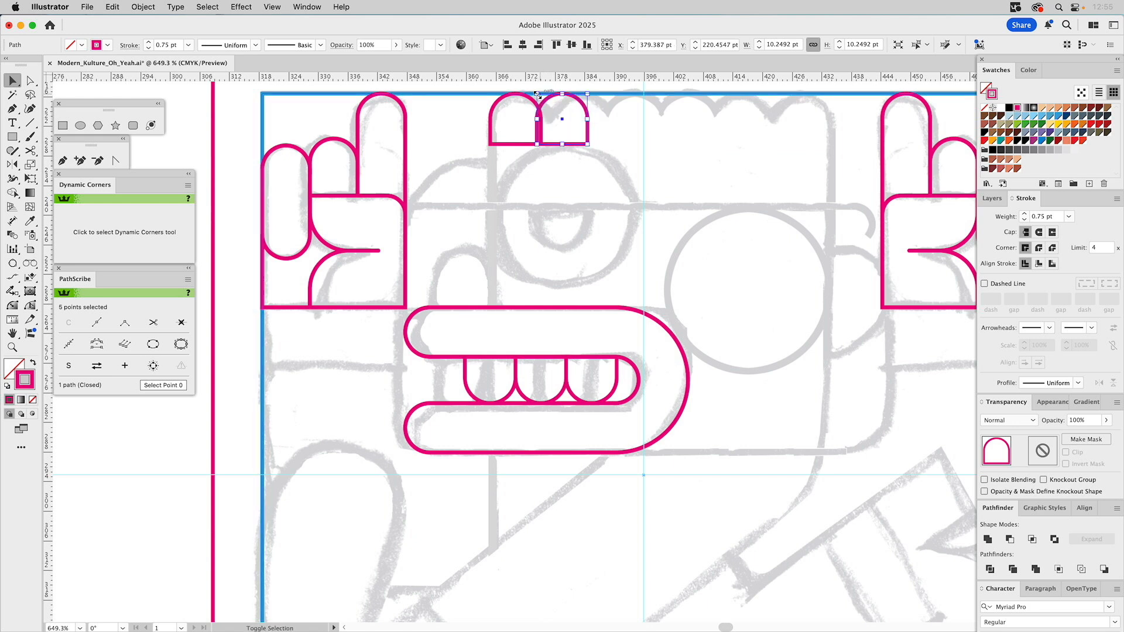
left_click(641, 141)
left_click(588, 129)
key("Delete")
Step: Duplicate the arch rightward into a row of six slightly overlapping arches, spaced about 9.4 pt apart
left_click(542, 124)
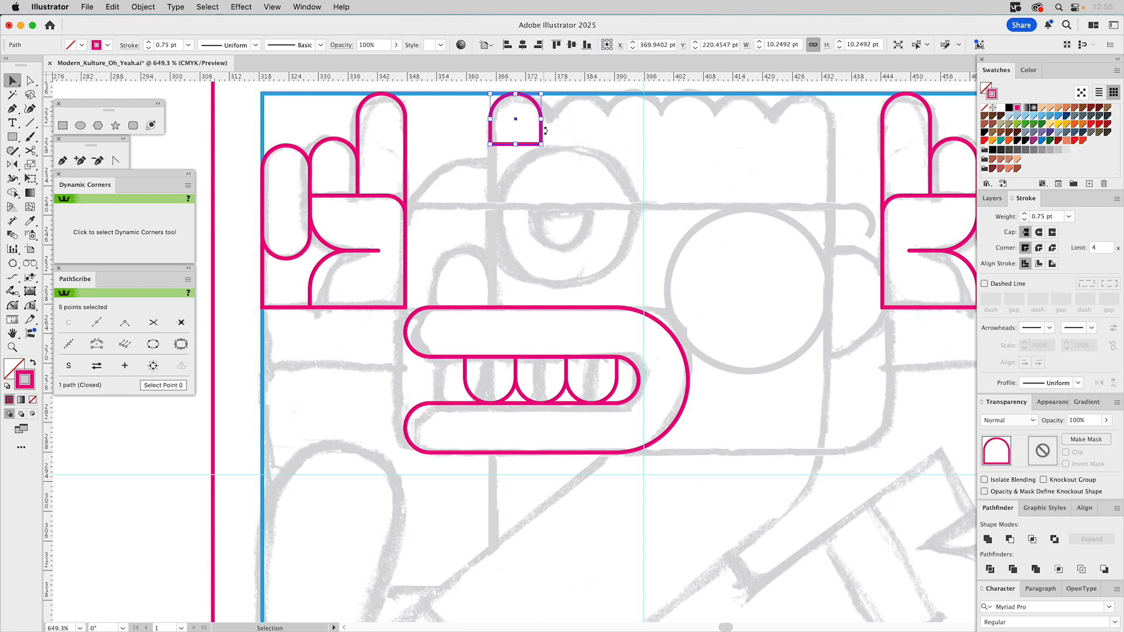
left_click_drag(528, 104, 580, 108)
key("super+d")
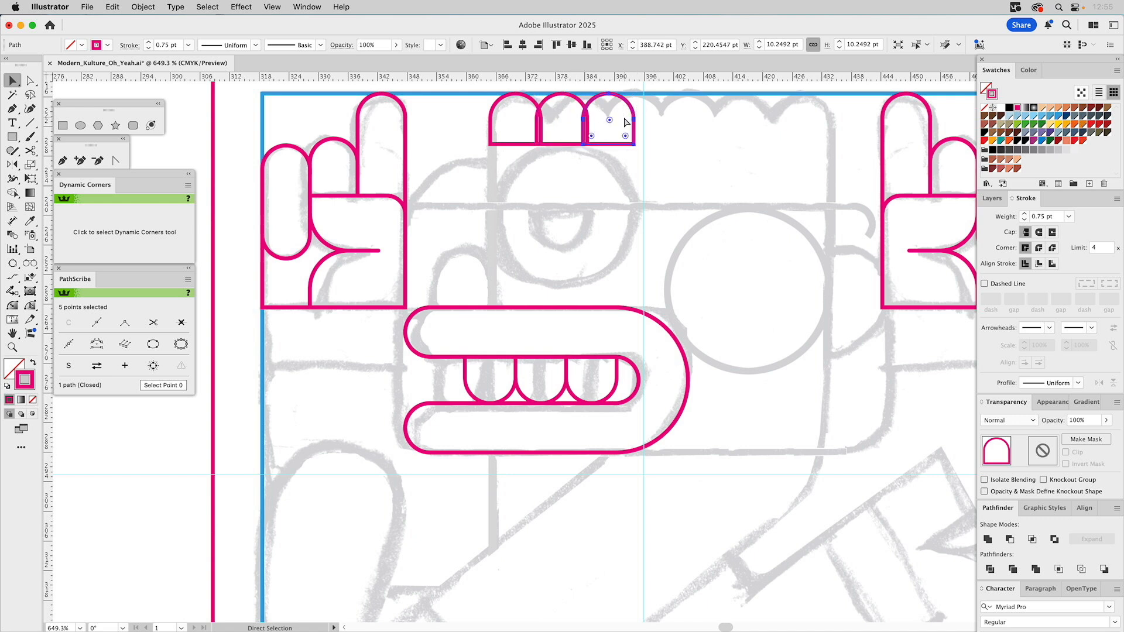
key("super+d")
key("super+d")
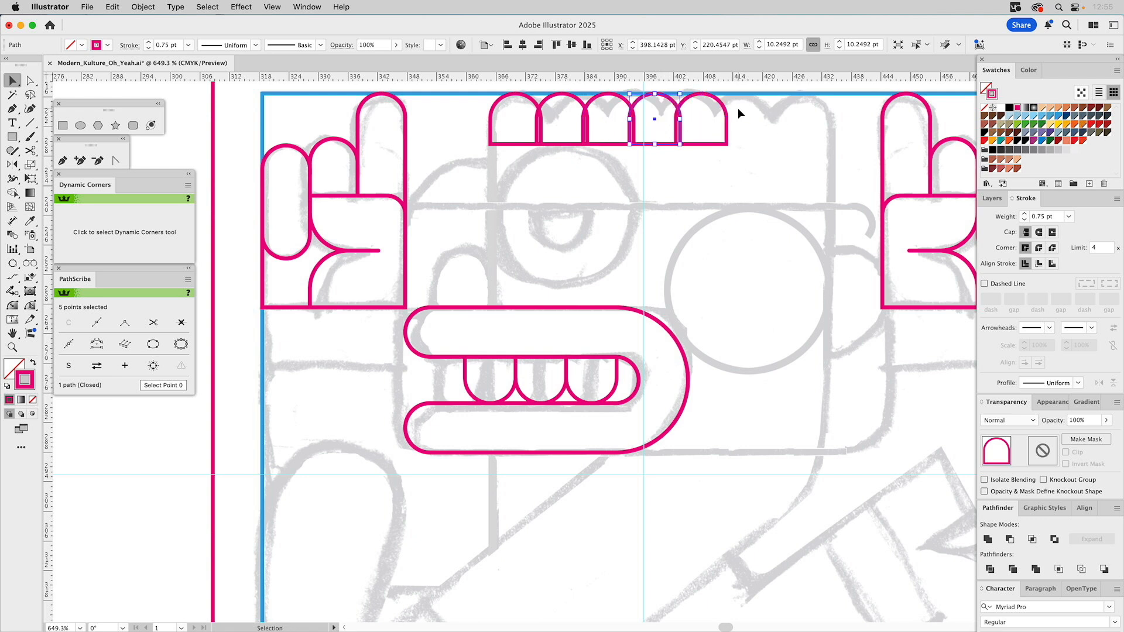
key("super+d")
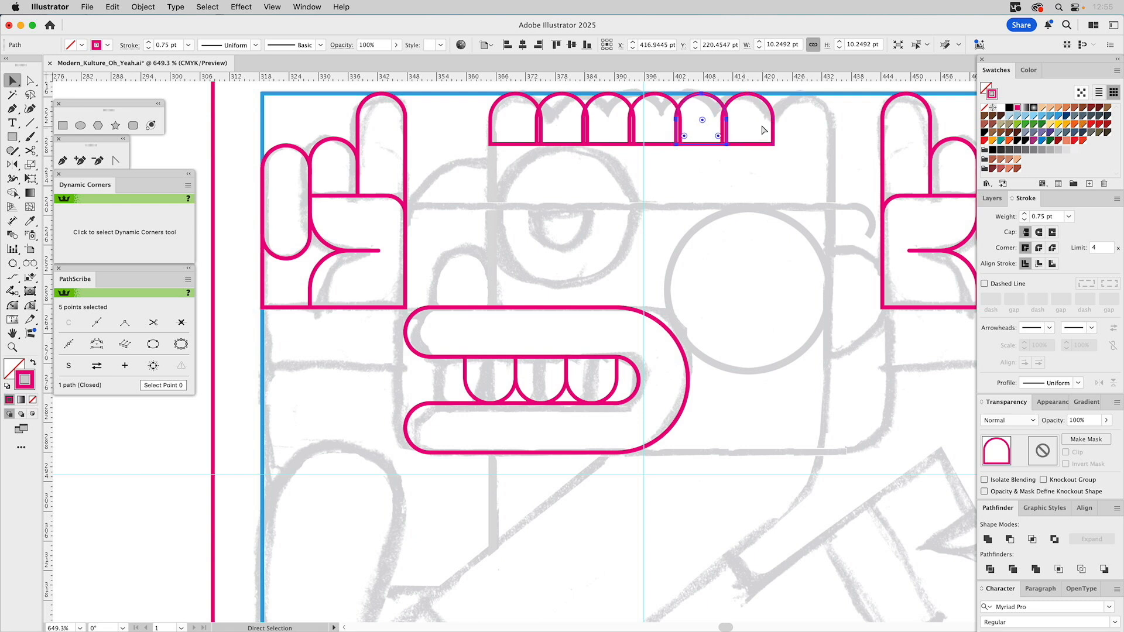
Step: Scale the six arches up to the sketched head's width, about 69 pt, and unite them into one scalloped shape
left_click_drag(793, 121, 518, 153)
left_click_drag(778, 145, 830, 193)
key("i")
left_click(449, 303)
key("v")
key("i")
left_click(988, 538)
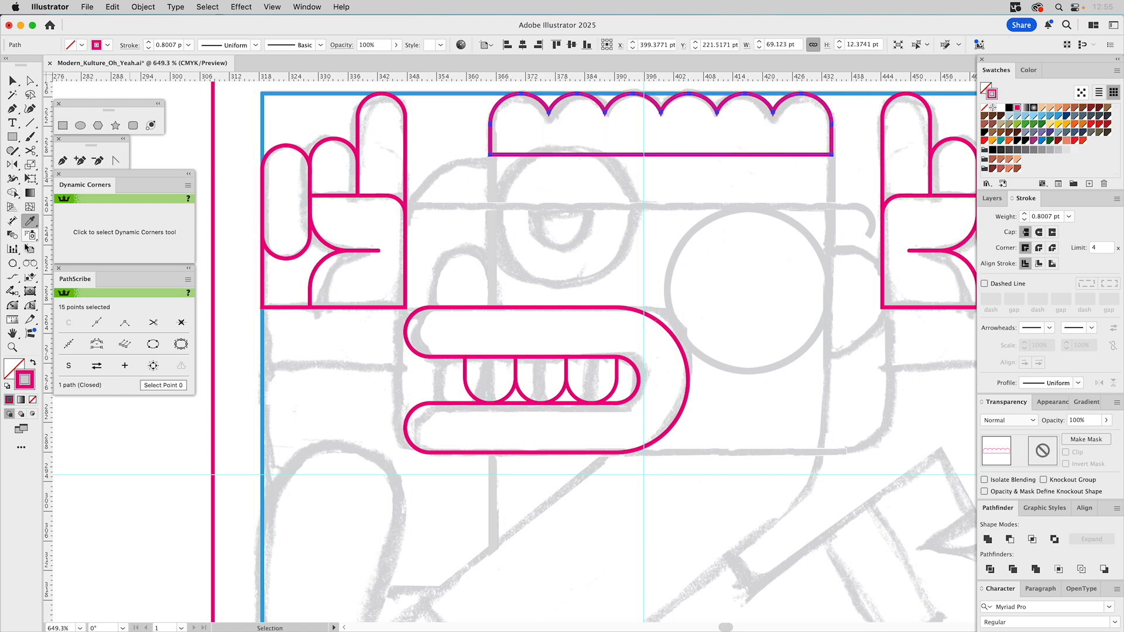
Step: Cut the scalloped shape at both lower corners with the Scissors tool and delete its straight bottom edge
left_click(30, 151)
left_click(490, 155)
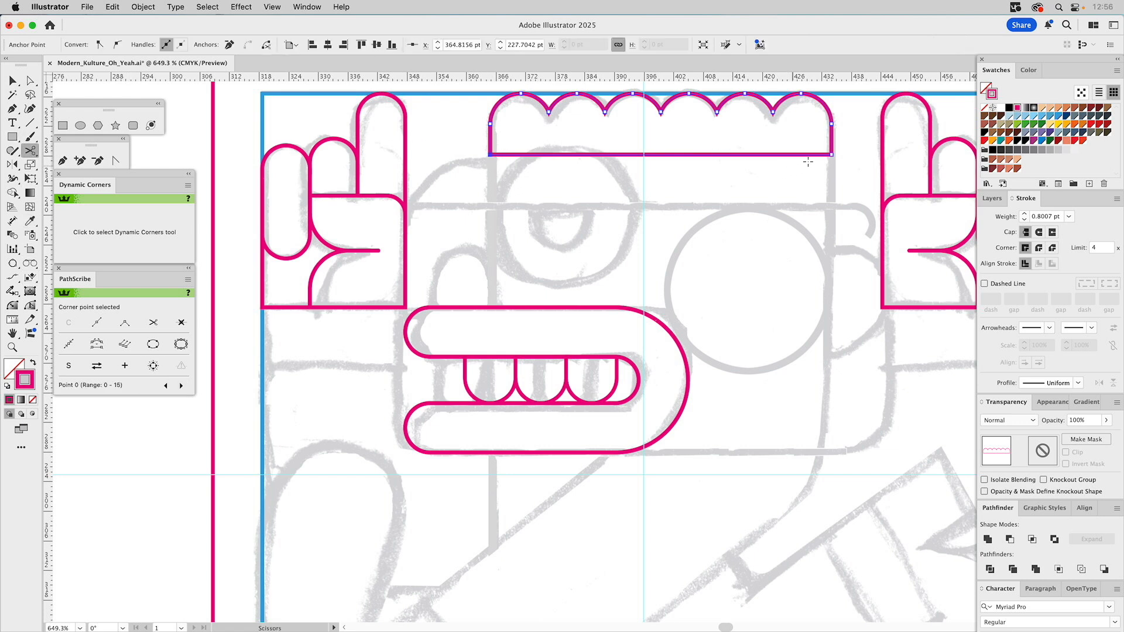
left_click(831, 155)
key("a")
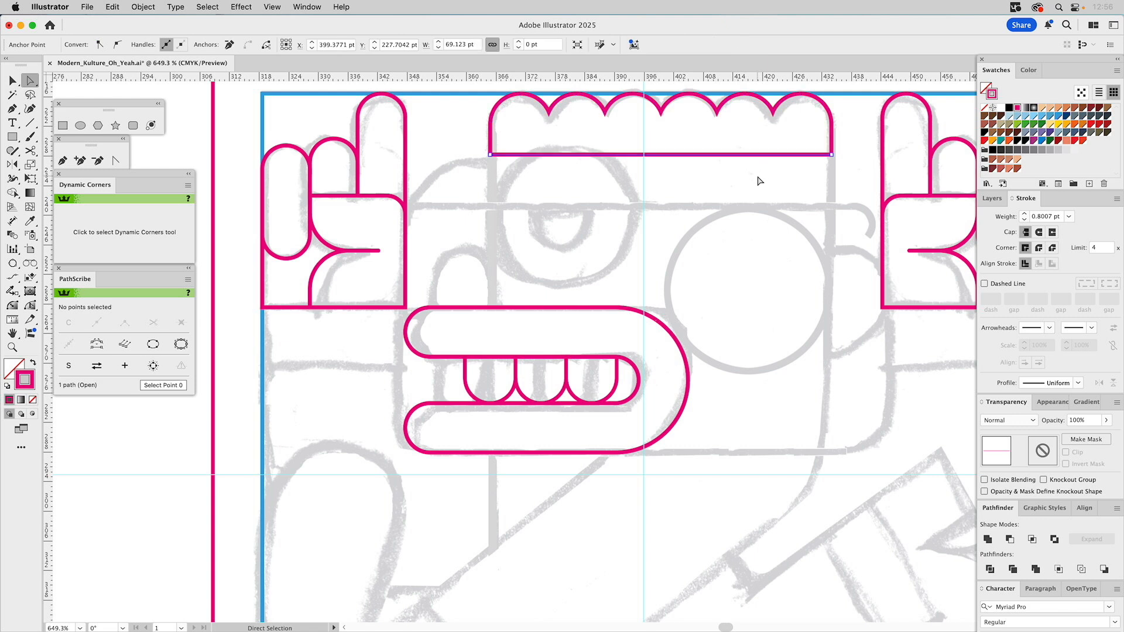
key("v")
left_click(684, 183)
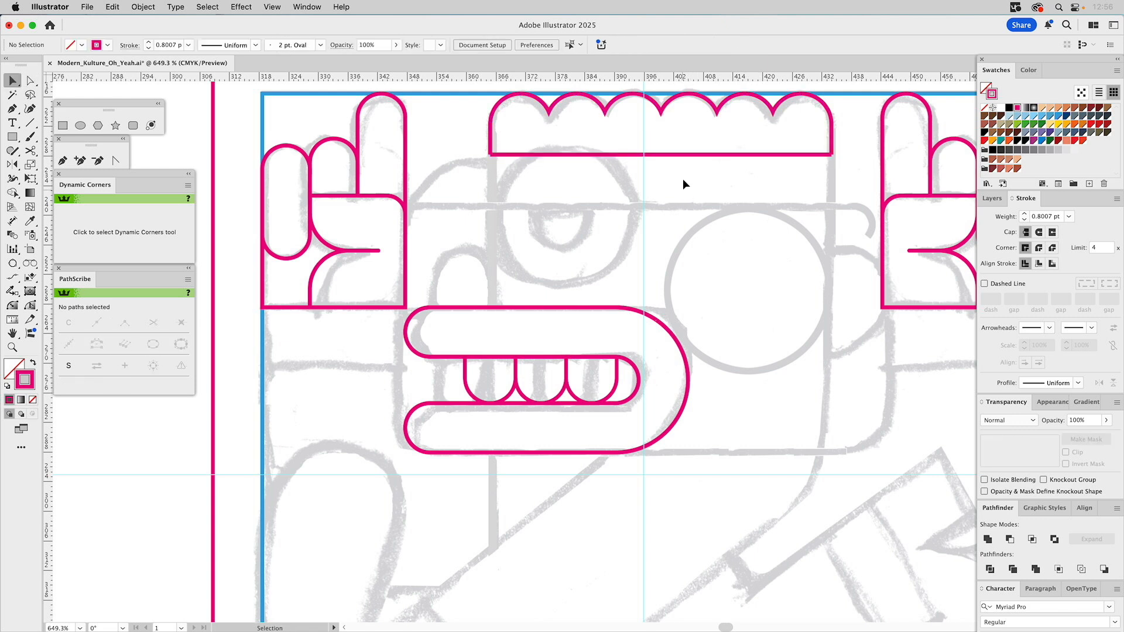
left_click(692, 155)
key("Delete")
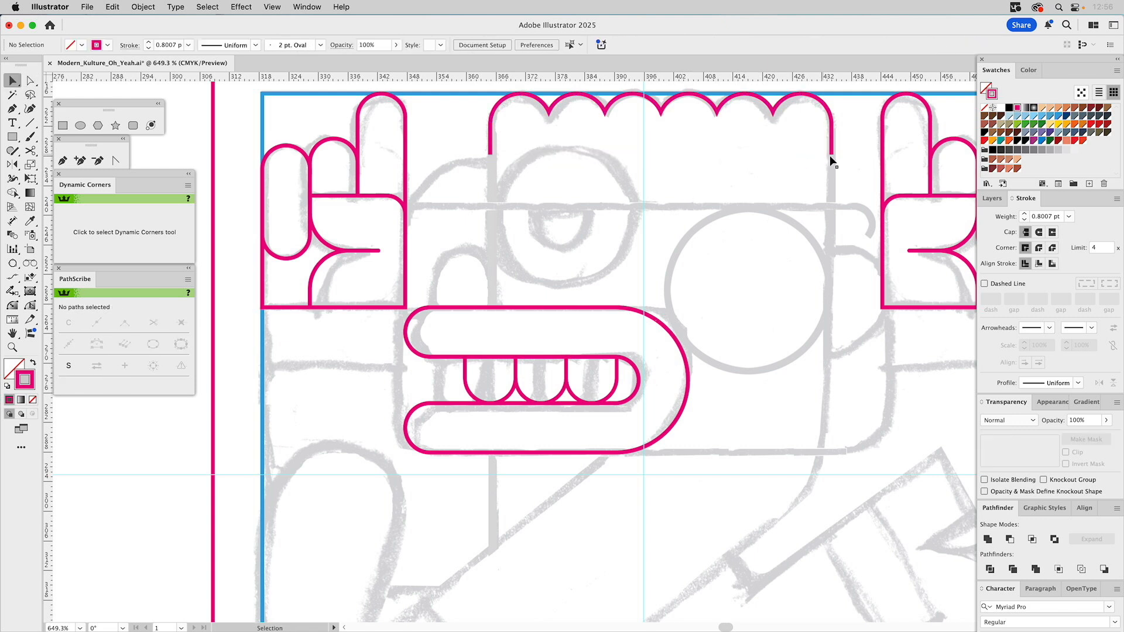
Step: Extend the scalloped outline's right end straight down past the mouth and its left end down to the upper lip
key("a")
left_click_drag(831, 155, 844, 483)
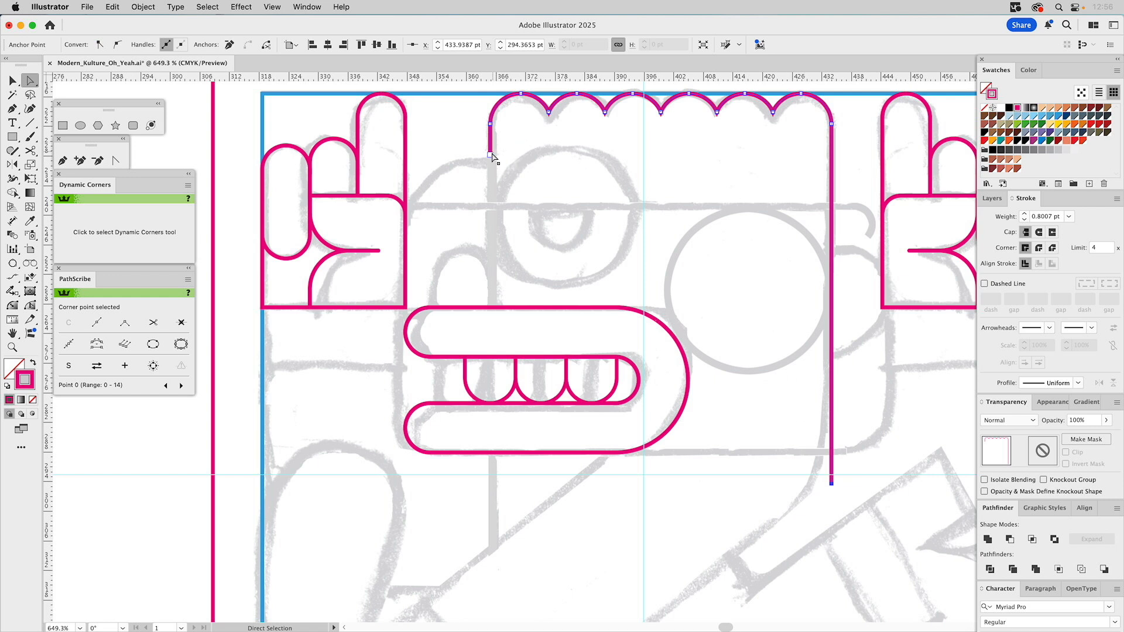
left_click_drag(491, 155, 491, 306)
left_click(534, 273)
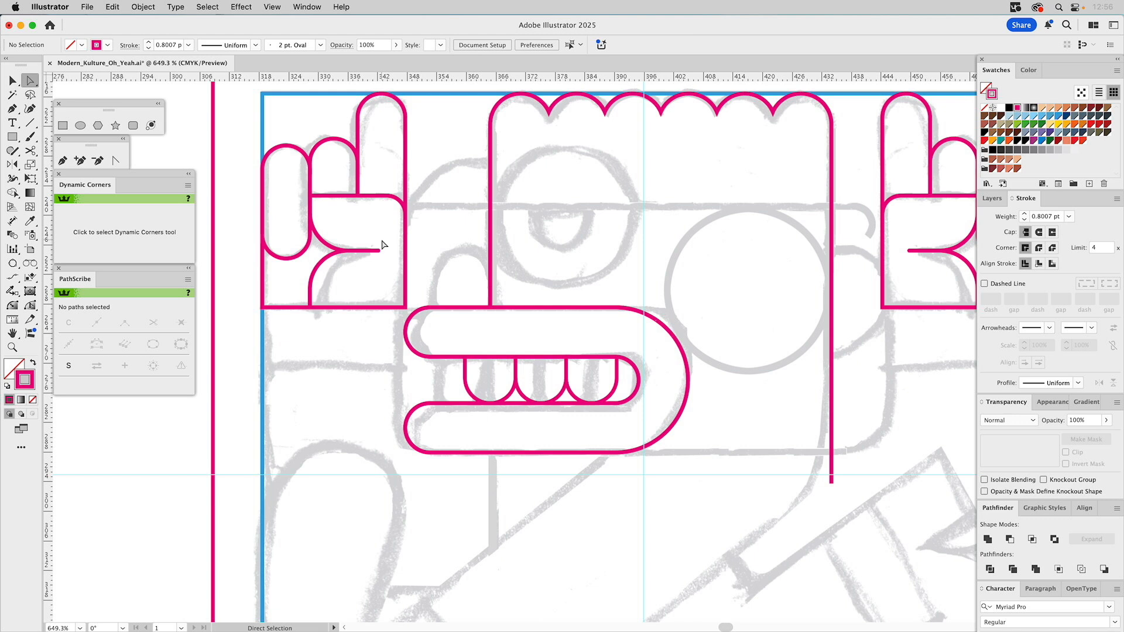
Step: Draw a short horizontal line segment from the left hand's lower right corner to the top edge of the upper lip
left_click(31, 124)
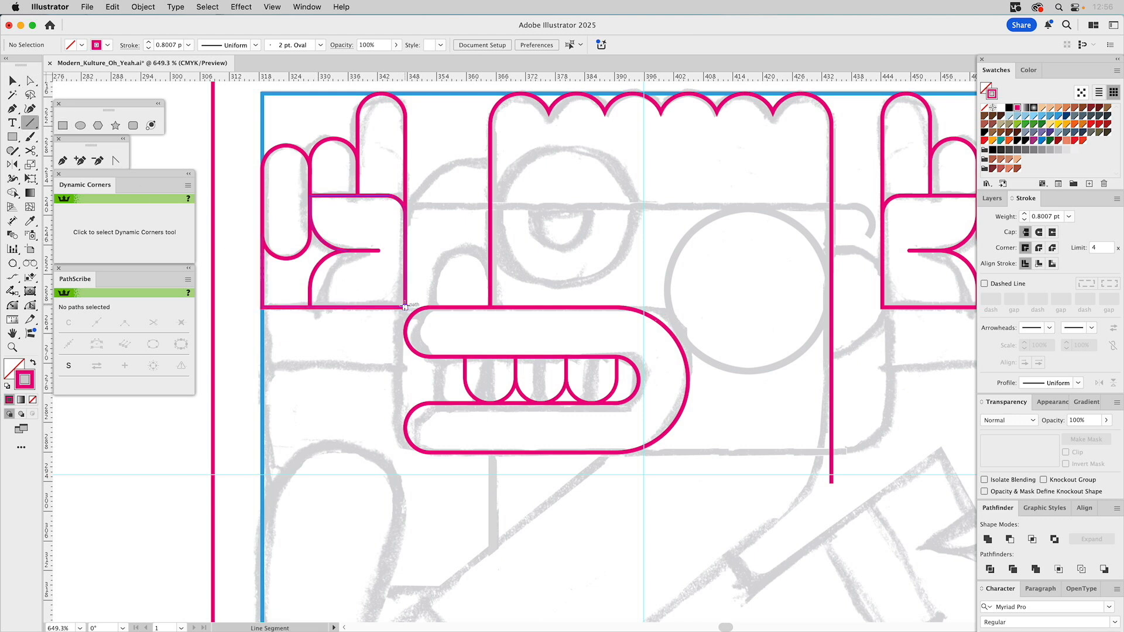
left_click_drag(406, 307, 432, 308)
left_click(434, 280, "super")
Step: Draw an L-shaped path from the head's left side across and down the raised hand's edge, rounding its corner to about 14.15 pt
left_click(62, 159)
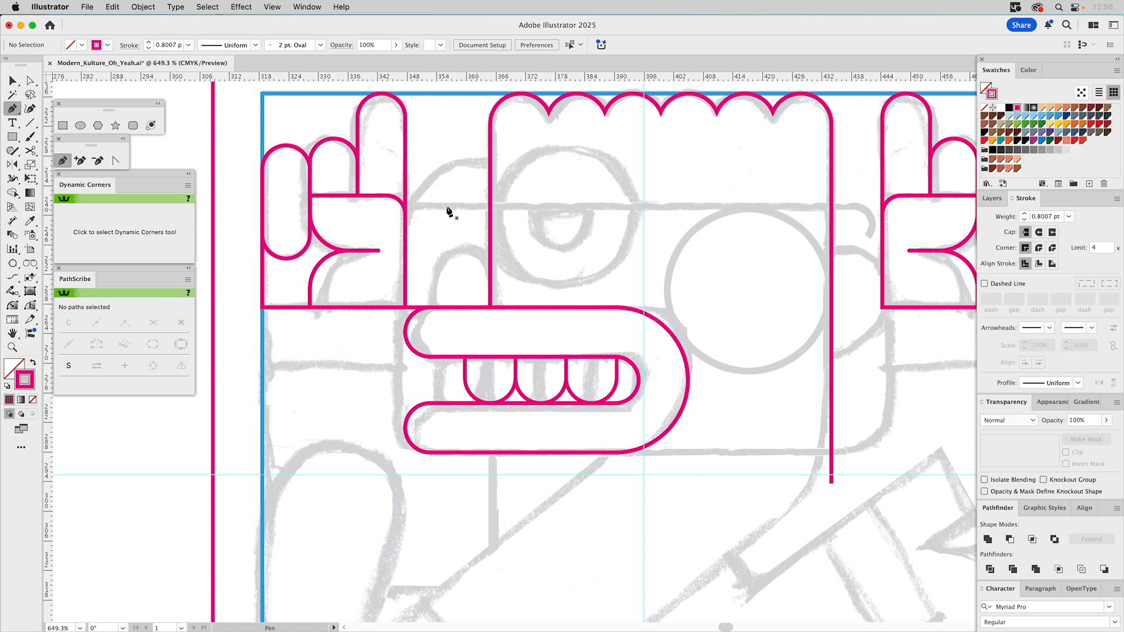
left_click(490, 160)
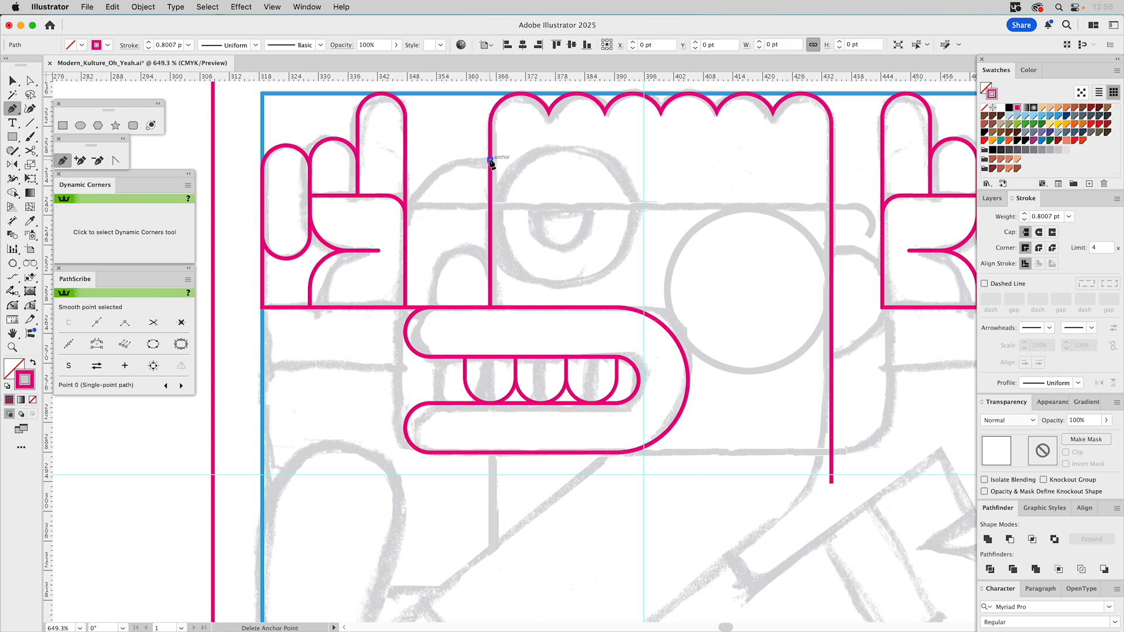
left_click(406, 160)
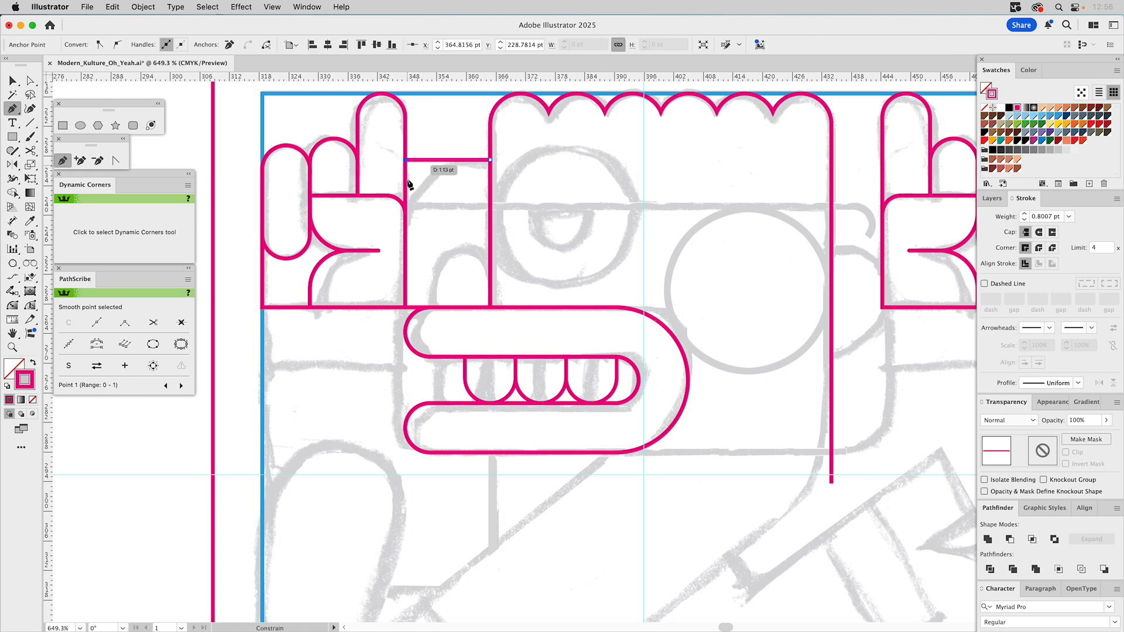
left_click(405, 252)
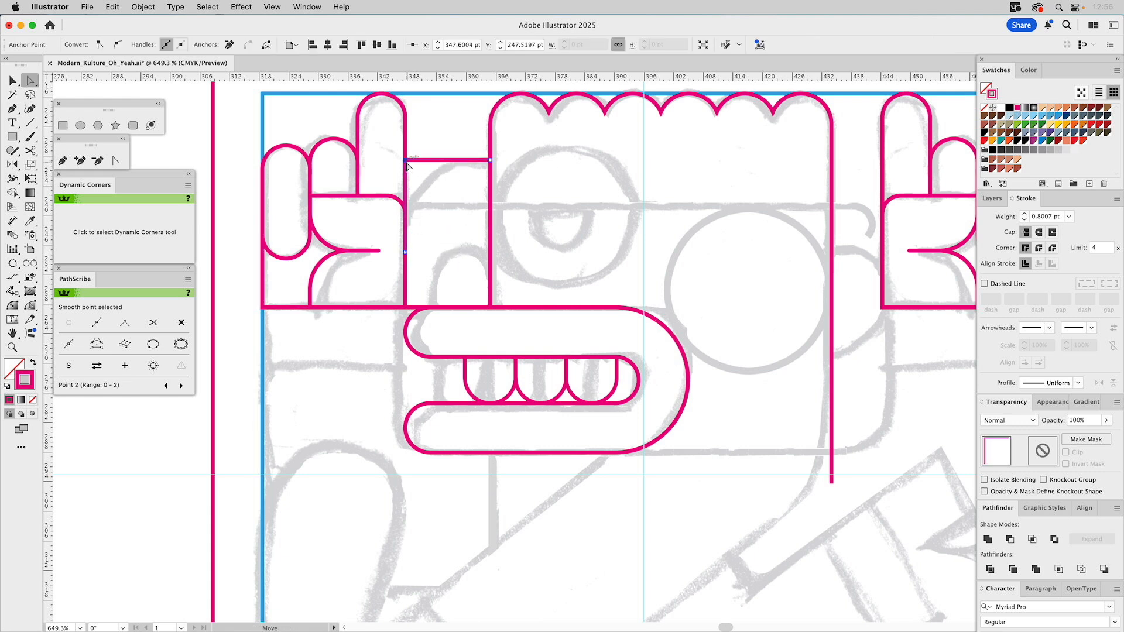
key("a")
left_click_drag(414, 170, 469, 241)
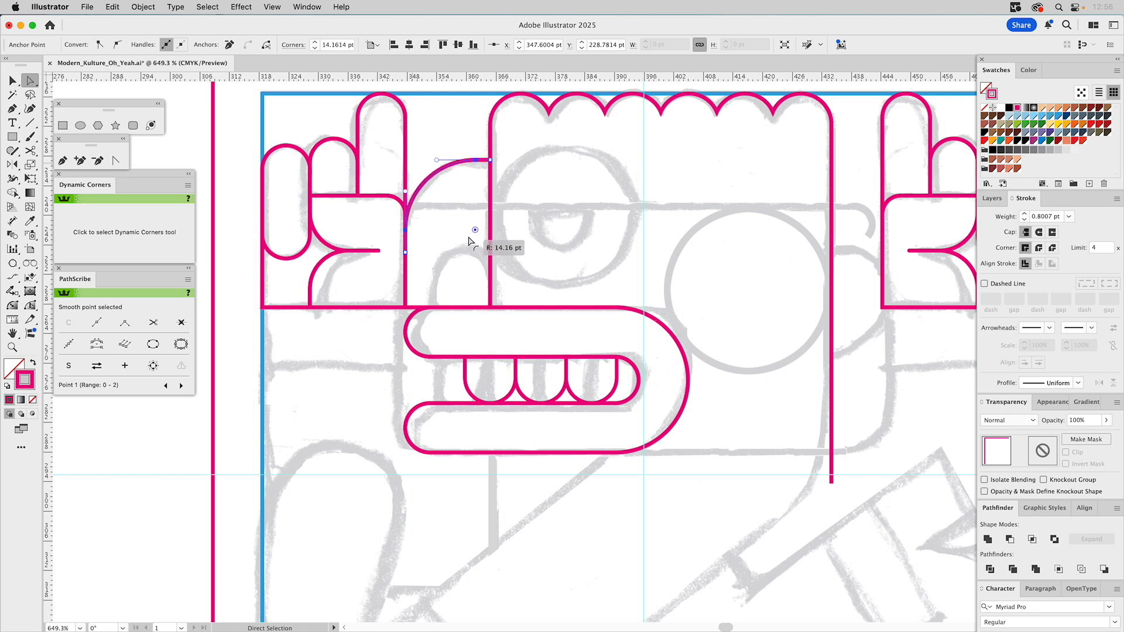
left_click(554, 183)
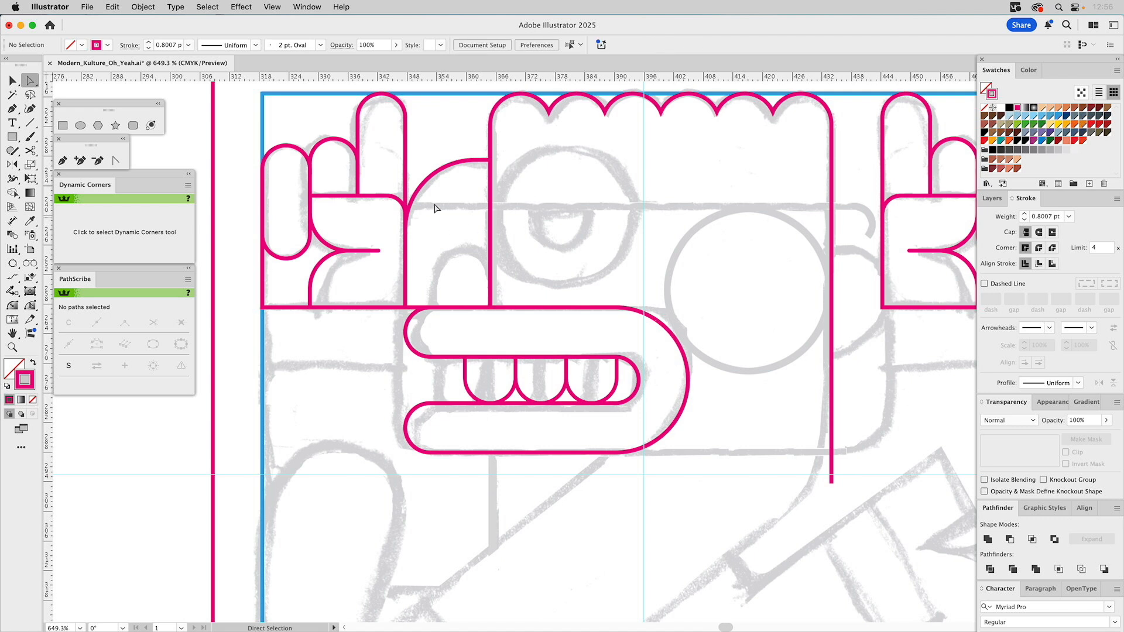
Step: Remove the lower end anchor point of the rounded path beside the left hand
left_click(418, 191)
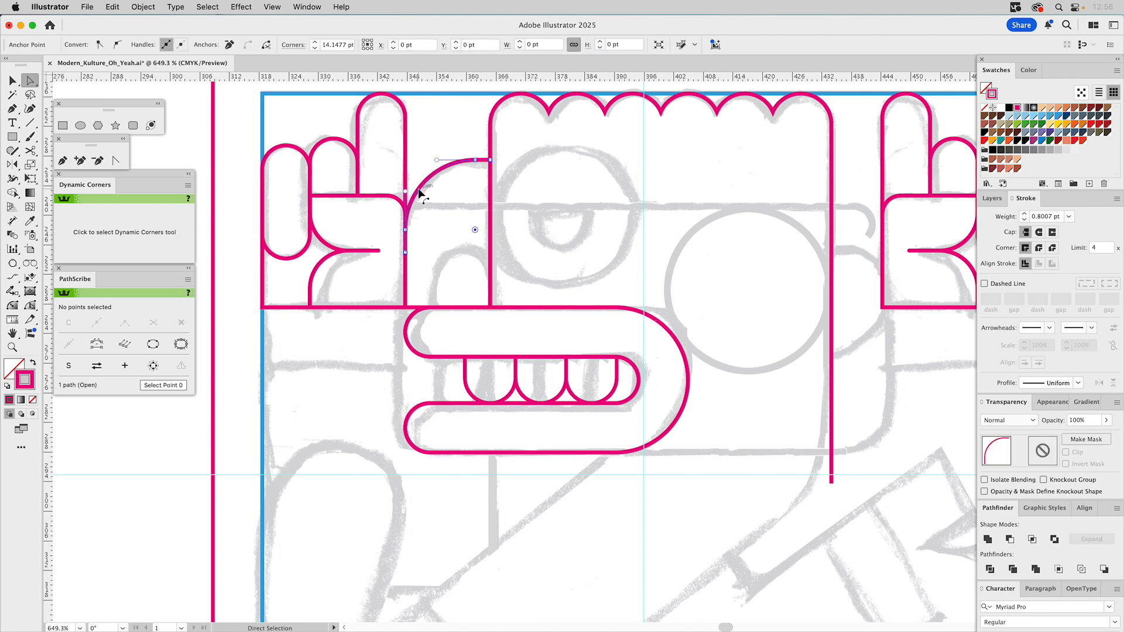
left_click(405, 252)
left_click(230, 45)
left_click(555, 179)
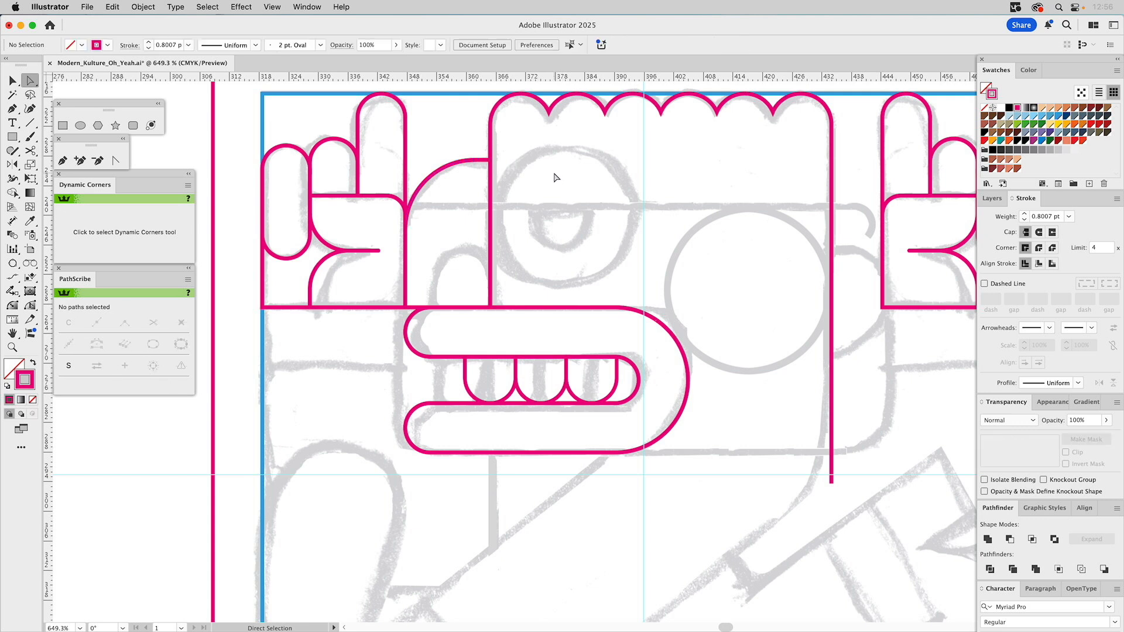
Step: Draw a circle about 7.47 pt across beside the head's right side, where the sketched horizontal line curls down
left_click(79, 126)
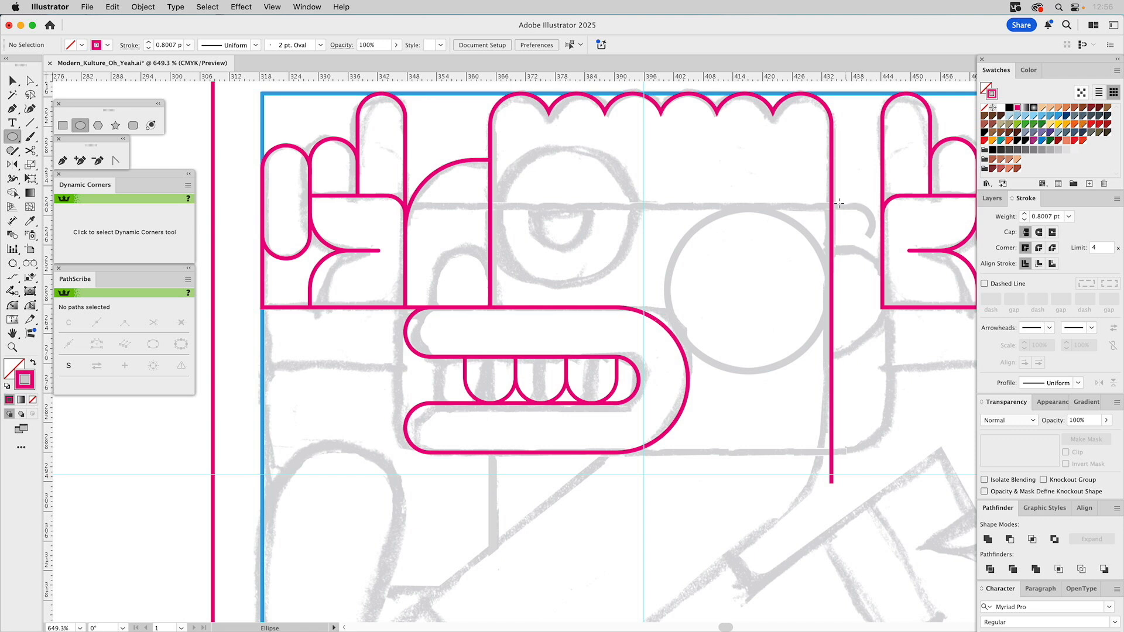
mouse_move(839, 206)
left_mouse_down()
mouse_move(866, 240)
mouse_move(852, 216)
left_mouse_up()
key("v")
left_click(873, 171)
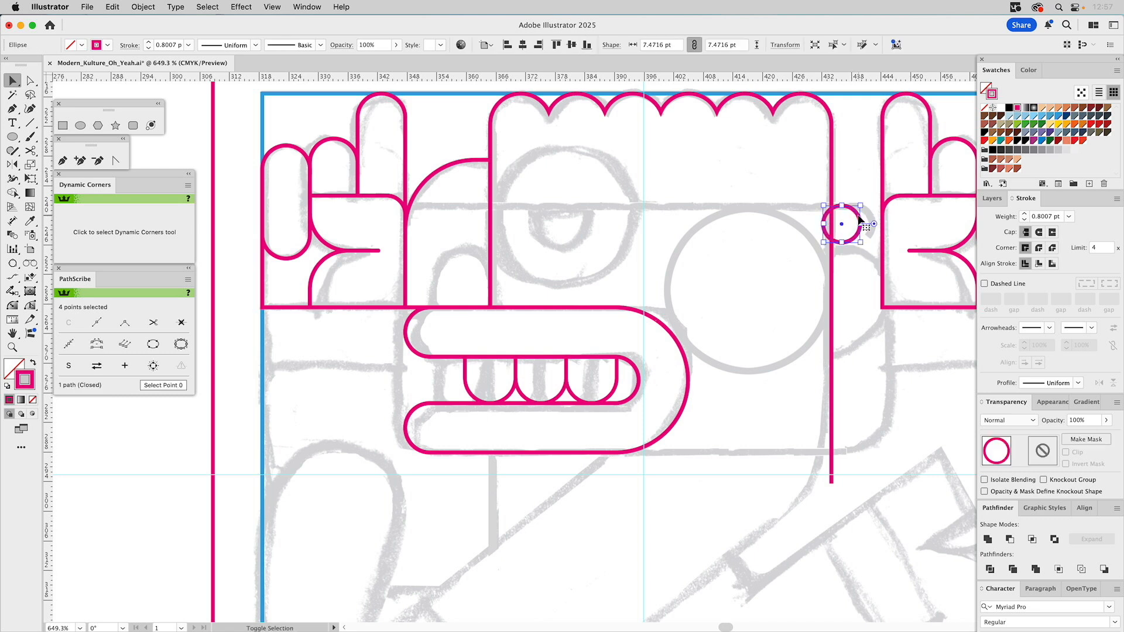
Step: Cut the small circle at its lower right with Scissors and delete its left portion to leave a hook-shaped arc
left_click(29, 153)
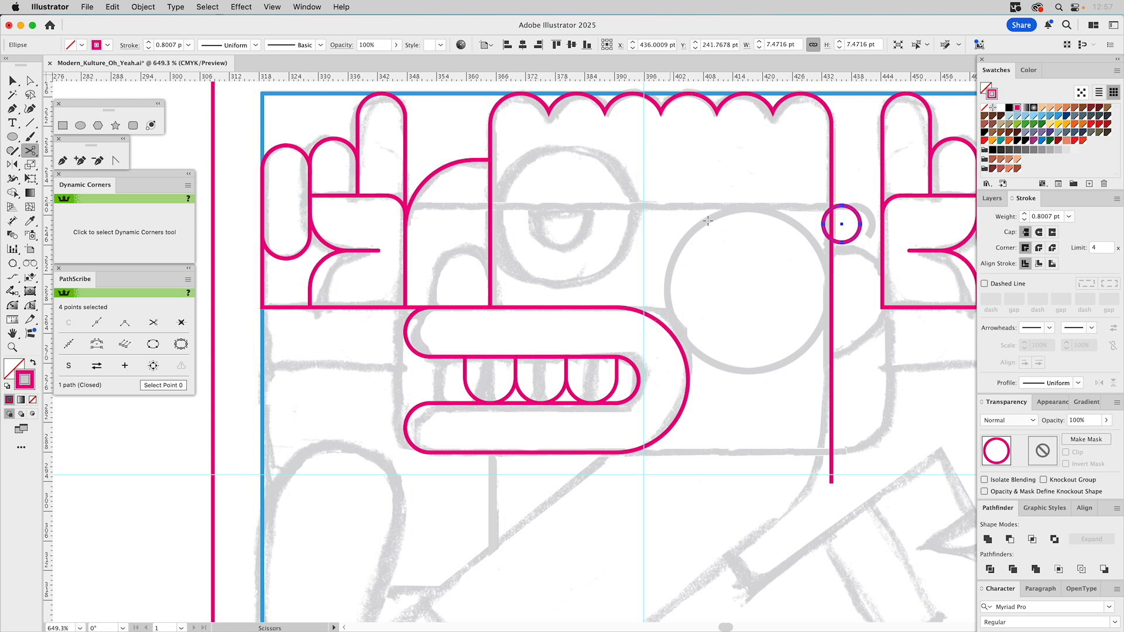
left_click(857, 235)
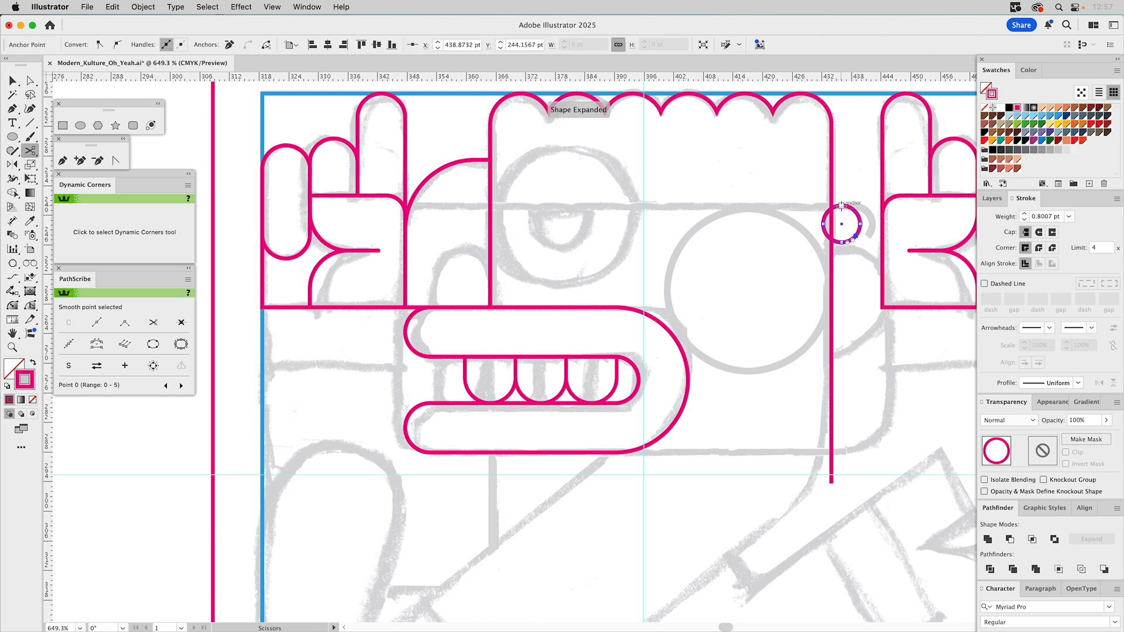
key("a")
left_click(824, 220)
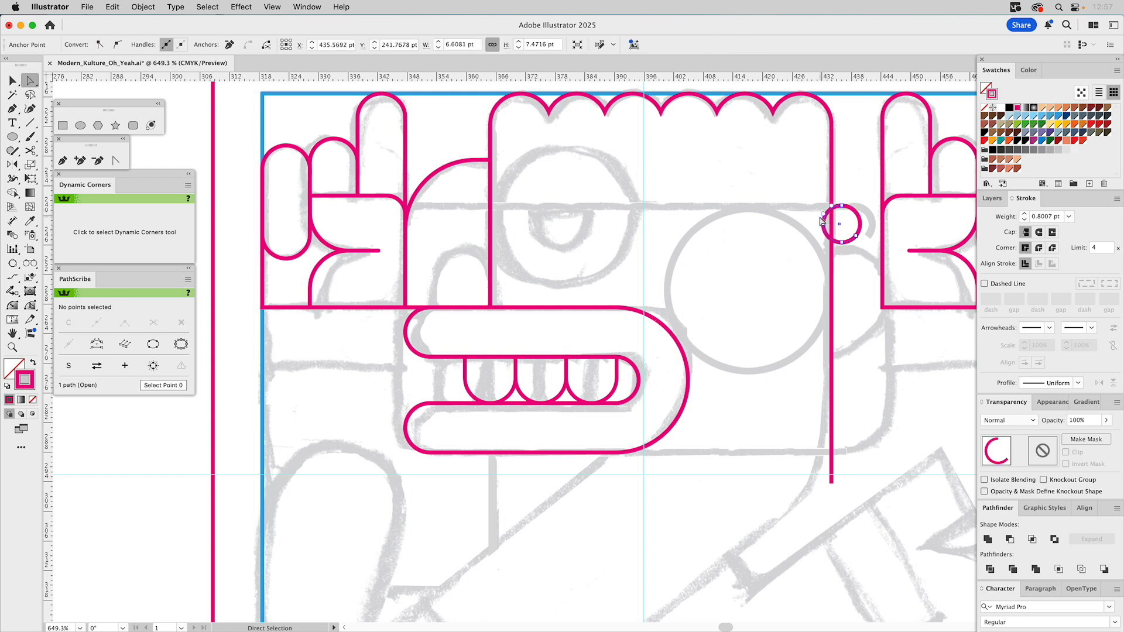
key("Delete")
Step: Set the left hand paths and the adjoining rounded path to a 4 pt stroke with round joins
left_click_drag(445, 141, 291, 279)
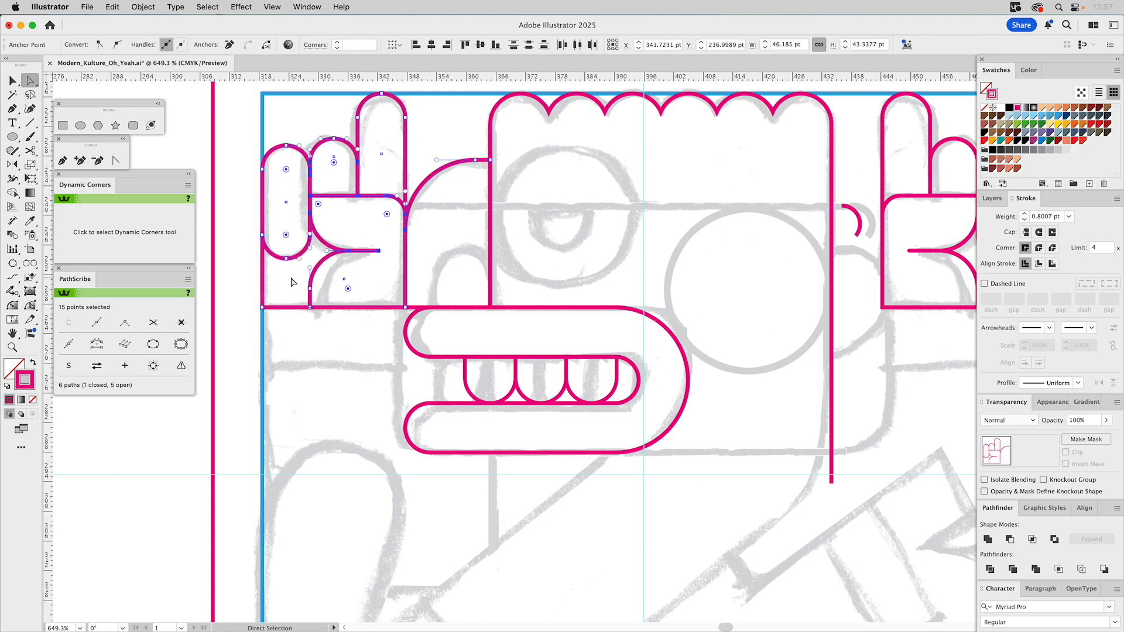
left_click(1024, 216)
left_click(1025, 217)
left_click(1024, 216)
left_click(1025, 216)
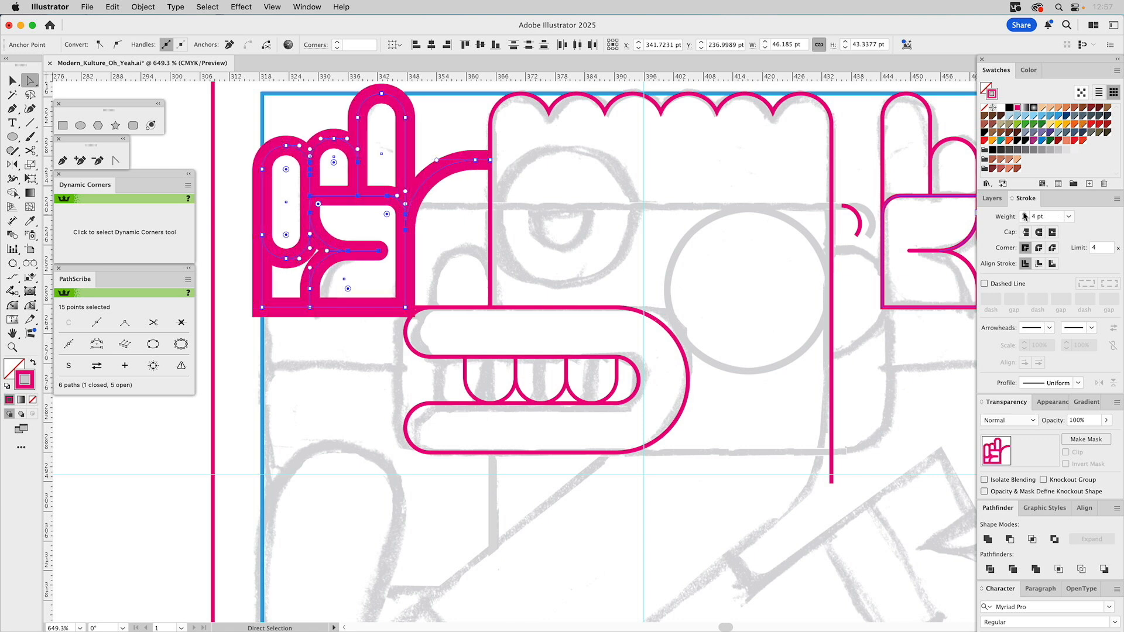
left_click(1039, 248)
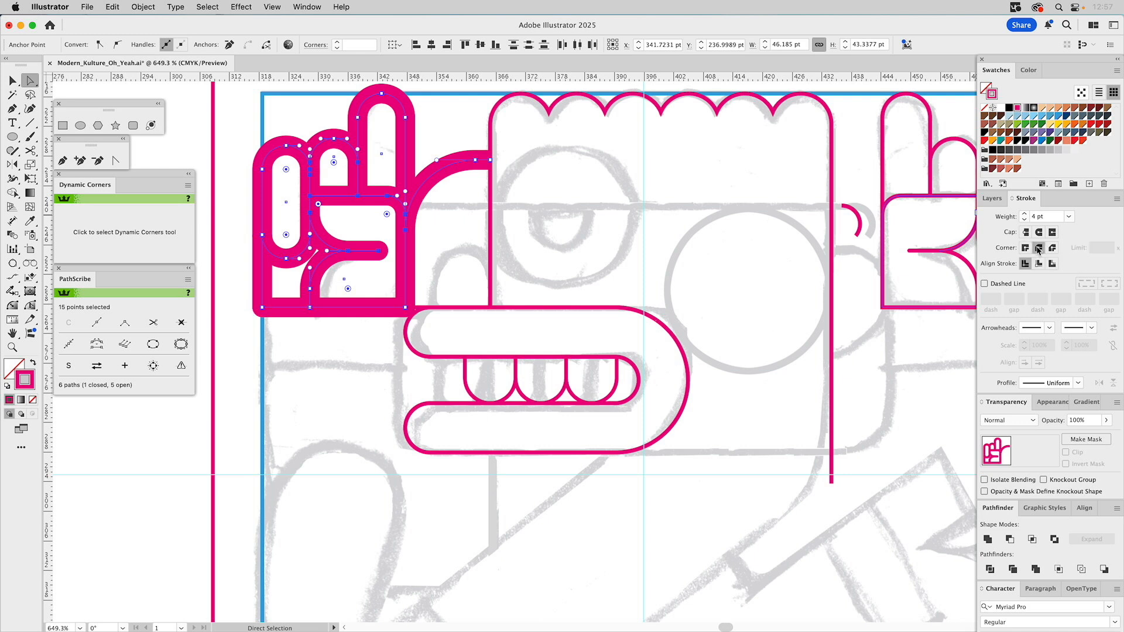
left_click(616, 240, "super")
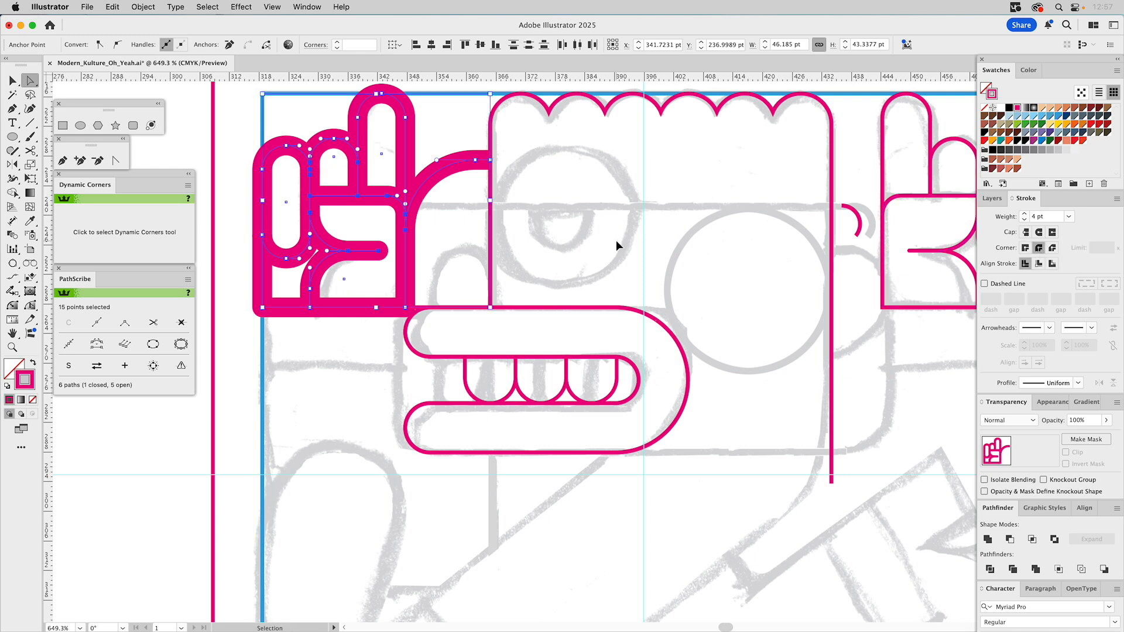
Step: Shift the curve at the left hand's base slightly right and extend the palm line horizontally to meet it
left_click(329, 262)
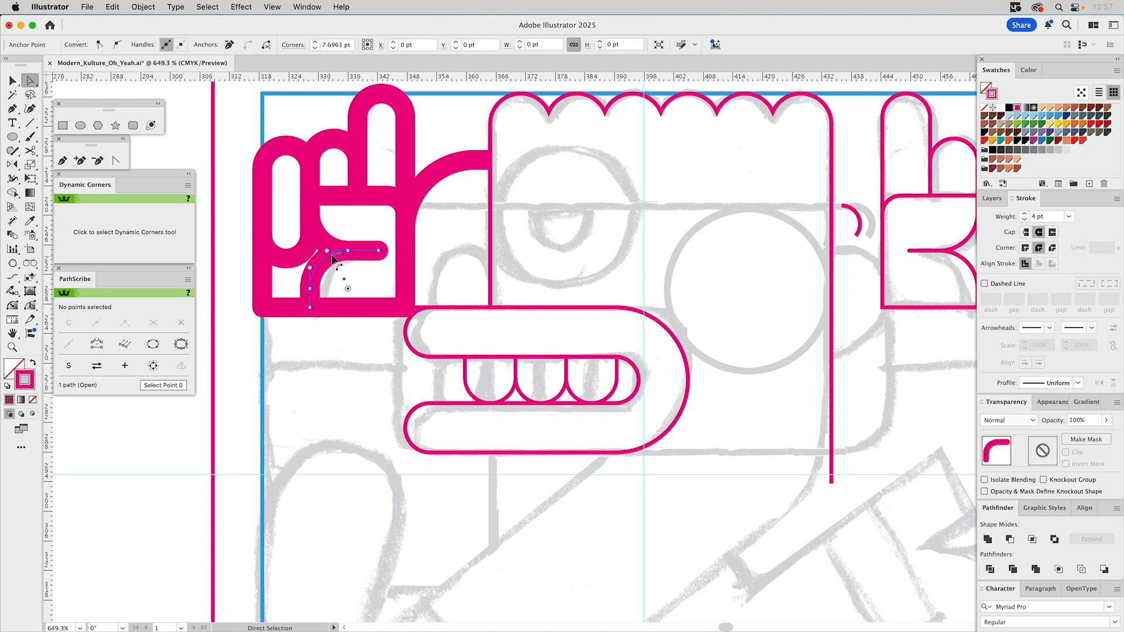
left_click(310, 288, "shift")
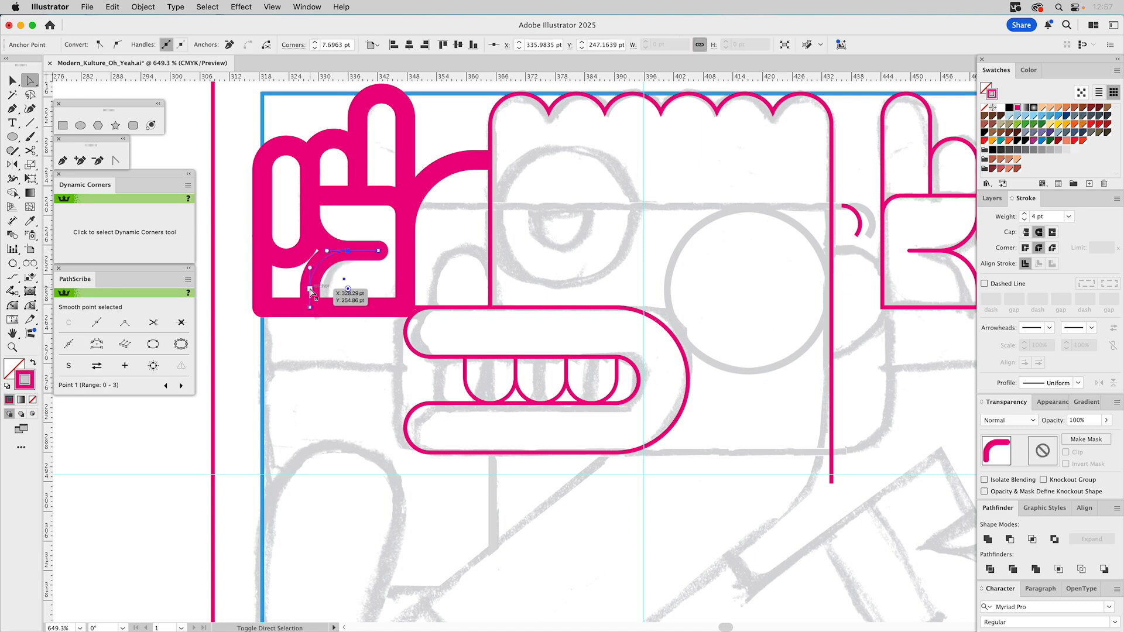
left_click_drag(310, 307, 330, 308)
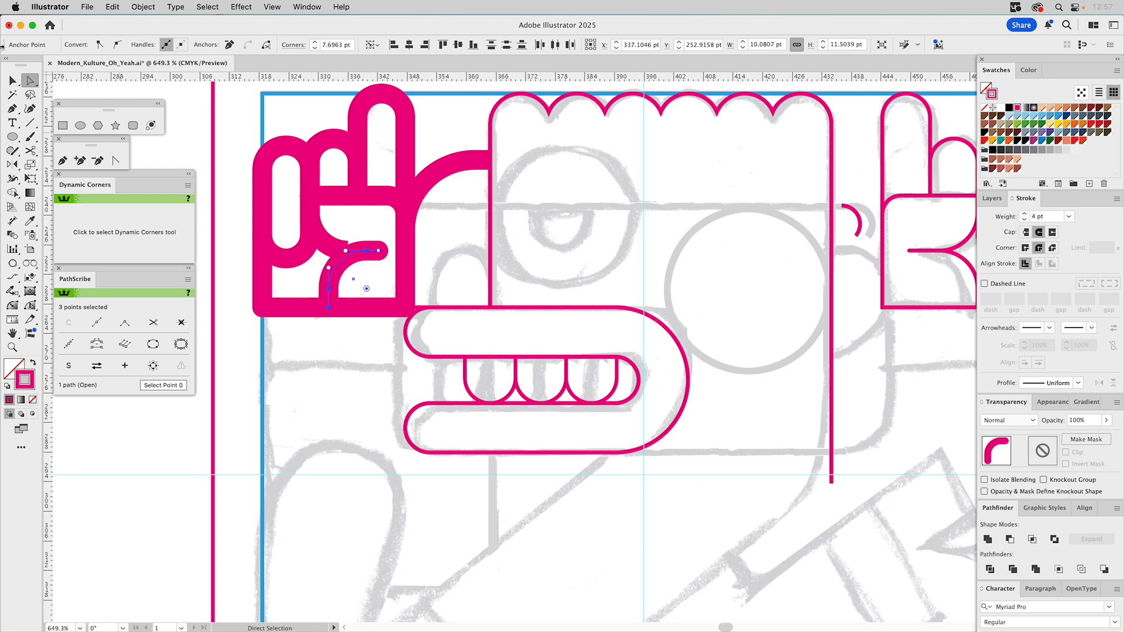
left_click(63, 160)
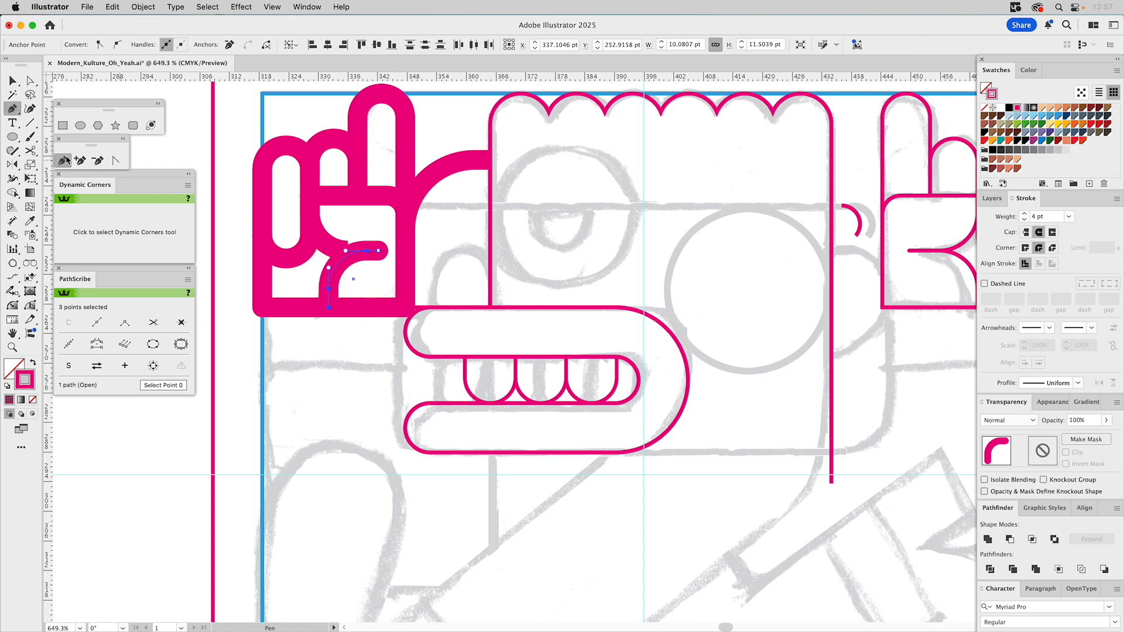
key("super+shift+a")
left_click(325, 241, "super")
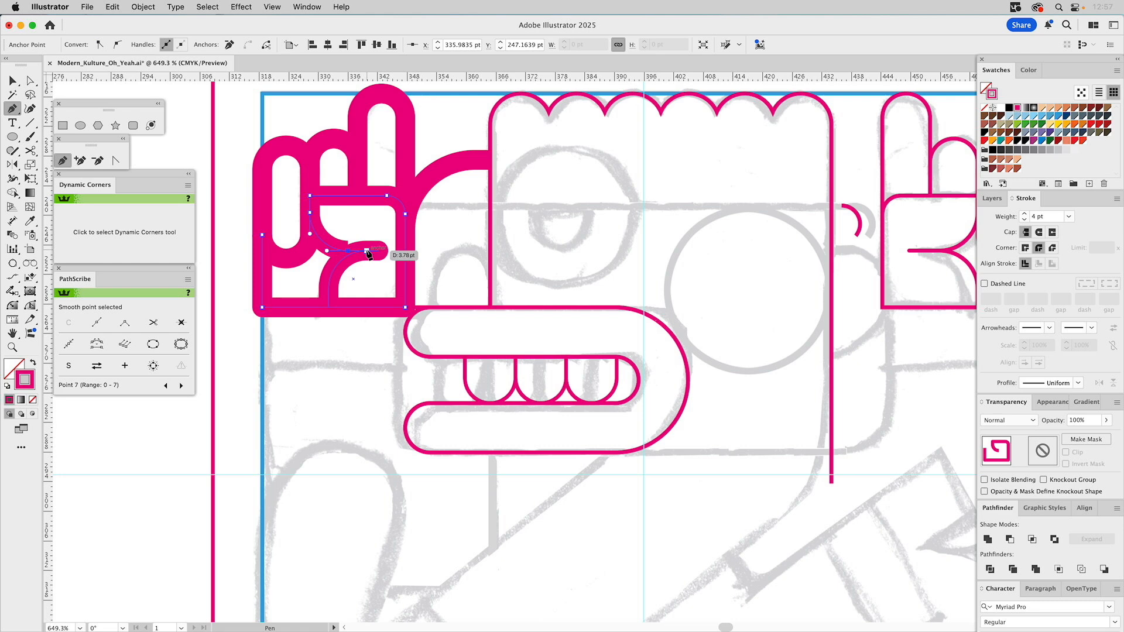
left_click(379, 209, "super")
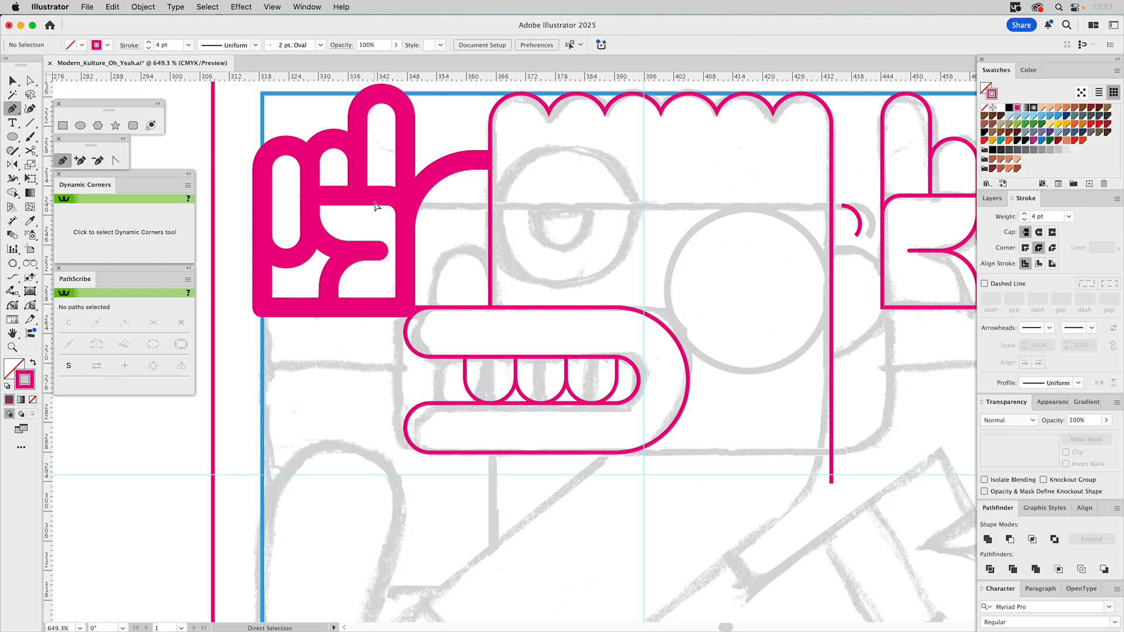
Step: Delete the thin-stroked right hand
key("v")
left_click_drag(623, 193, 532, 255)
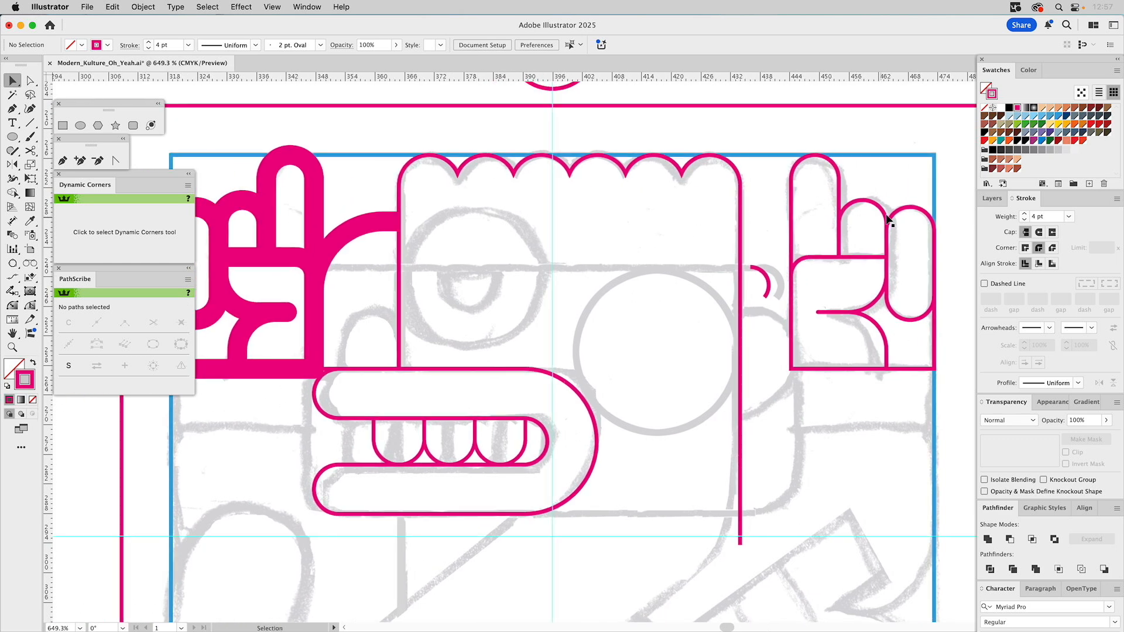
mouse_move(890, 185)
left_mouse_down()
mouse_move(867, 275)
mouse_move(813, 392)
left_mouse_up()
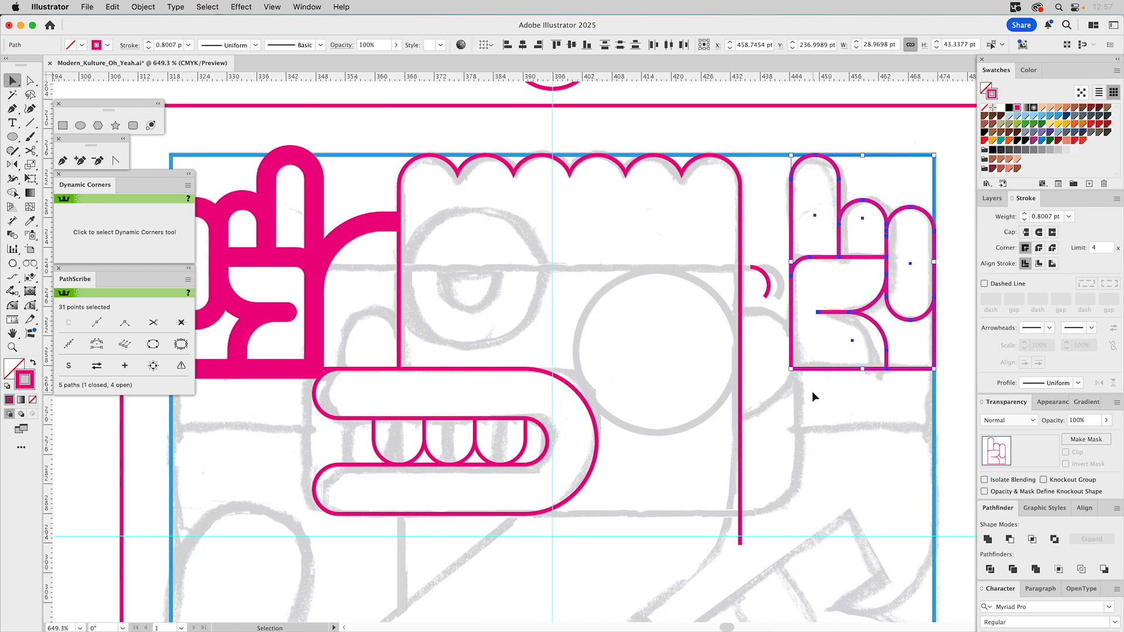
key("Delete")
Step: Reflect a copy of the thick left hand across the vertical centre guide to make the right hand
left_click_drag(344, 201, 273, 380)
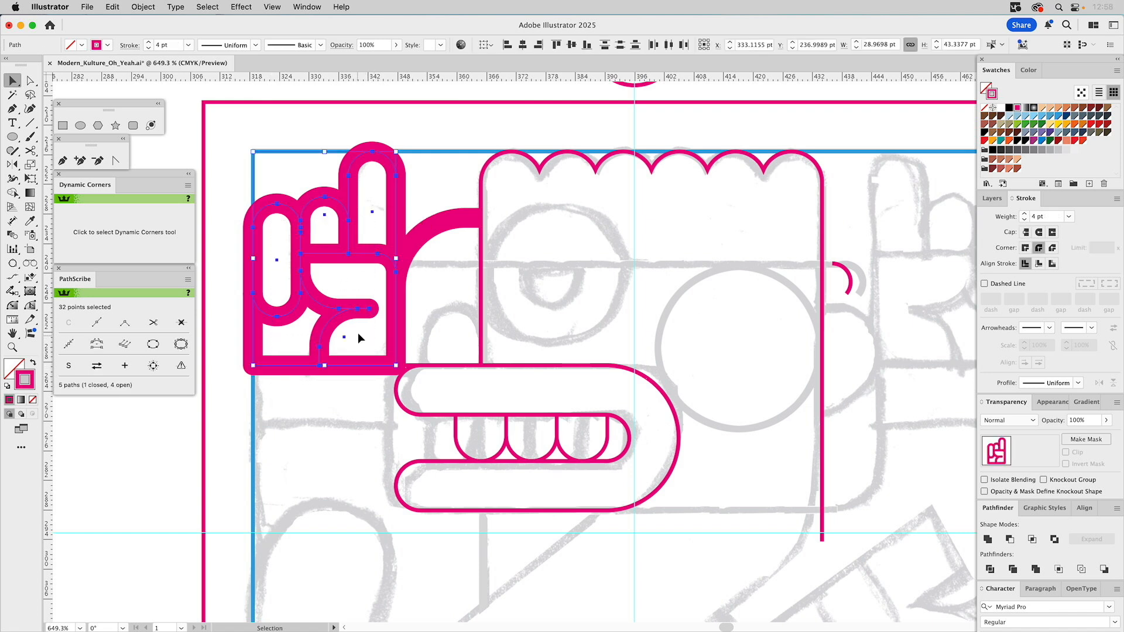
left_click(15, 166)
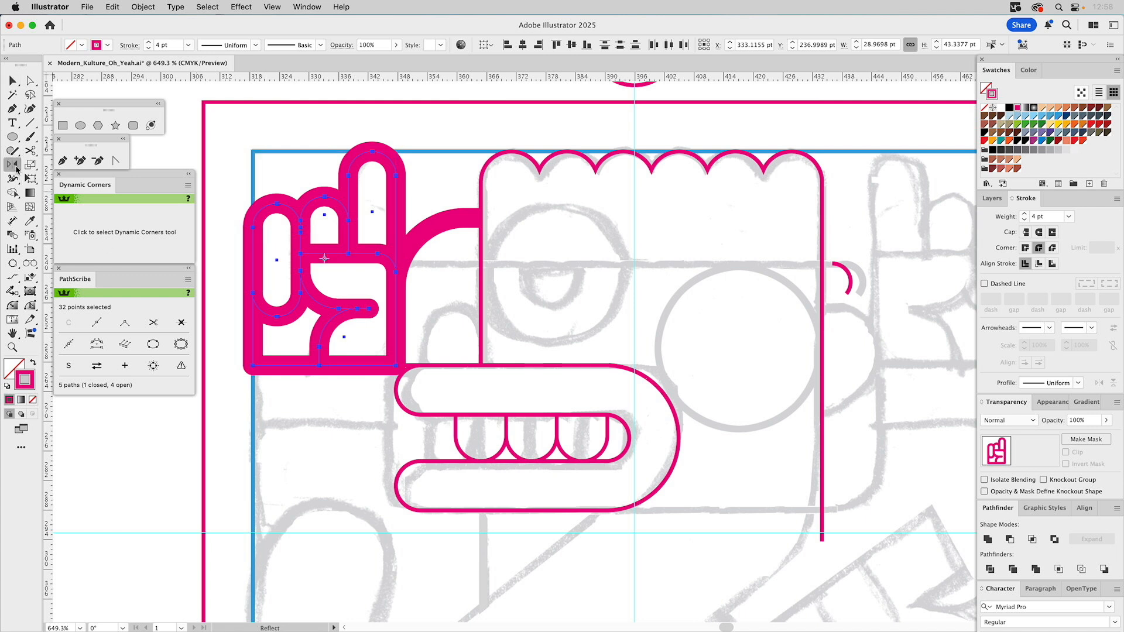
left_click(636, 86)
left_click(639, 181, "alt+shift")
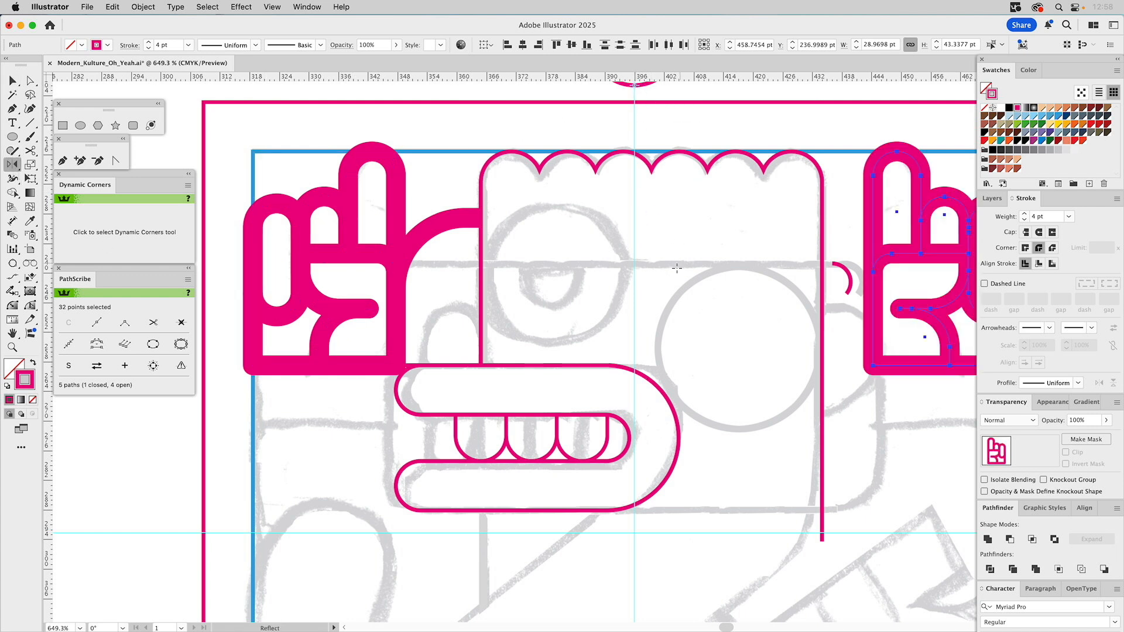
left_click(627, 271, "super")
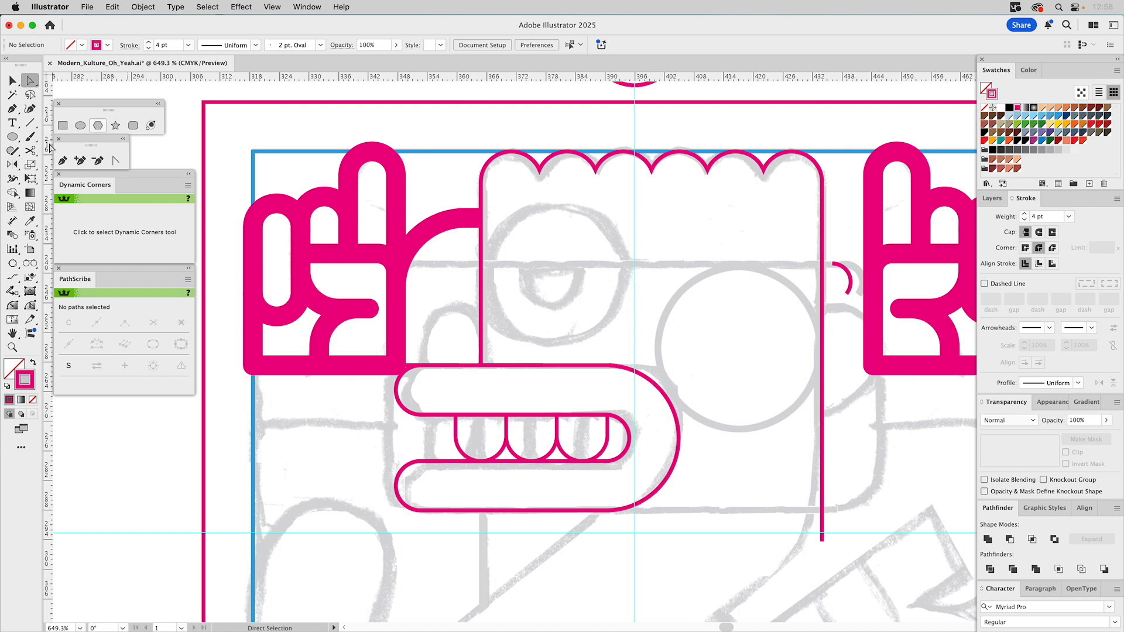
Step: Extend the small arc's upper end with a straight horizontal line across the head to the left hand's edge
key("p")
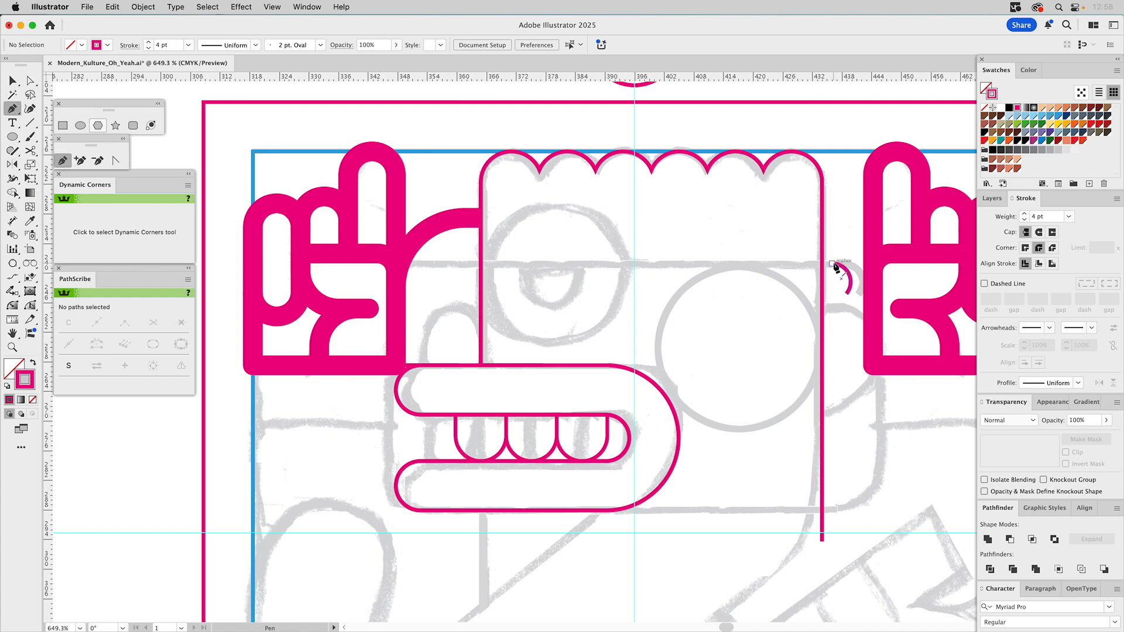
left_click(841, 264)
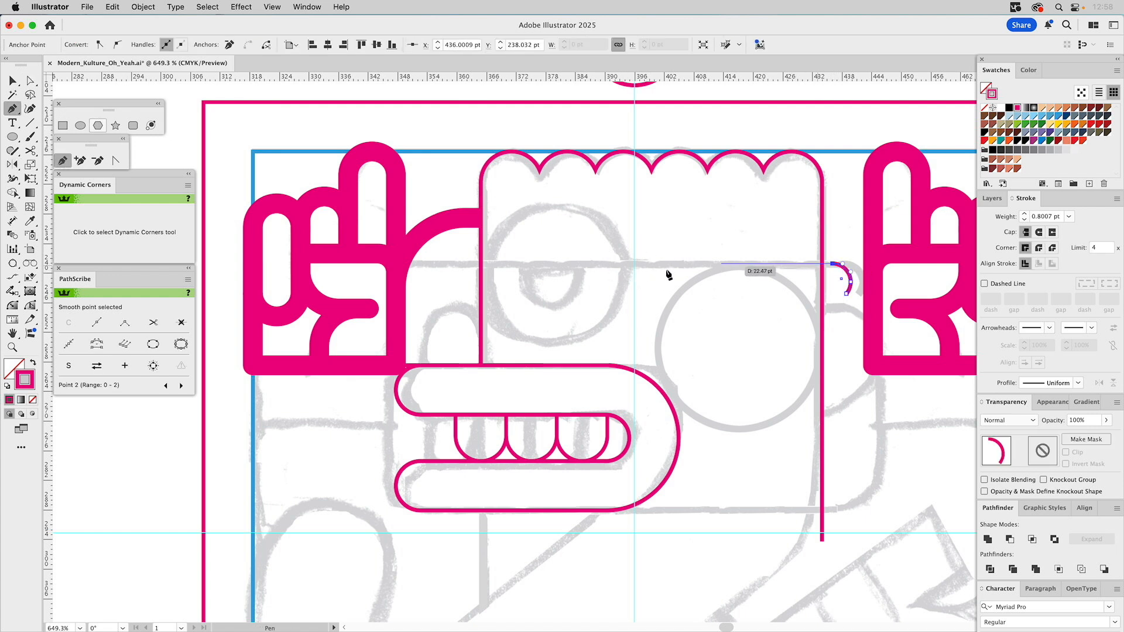
left_click(404, 268)
left_click(431, 288, "super")
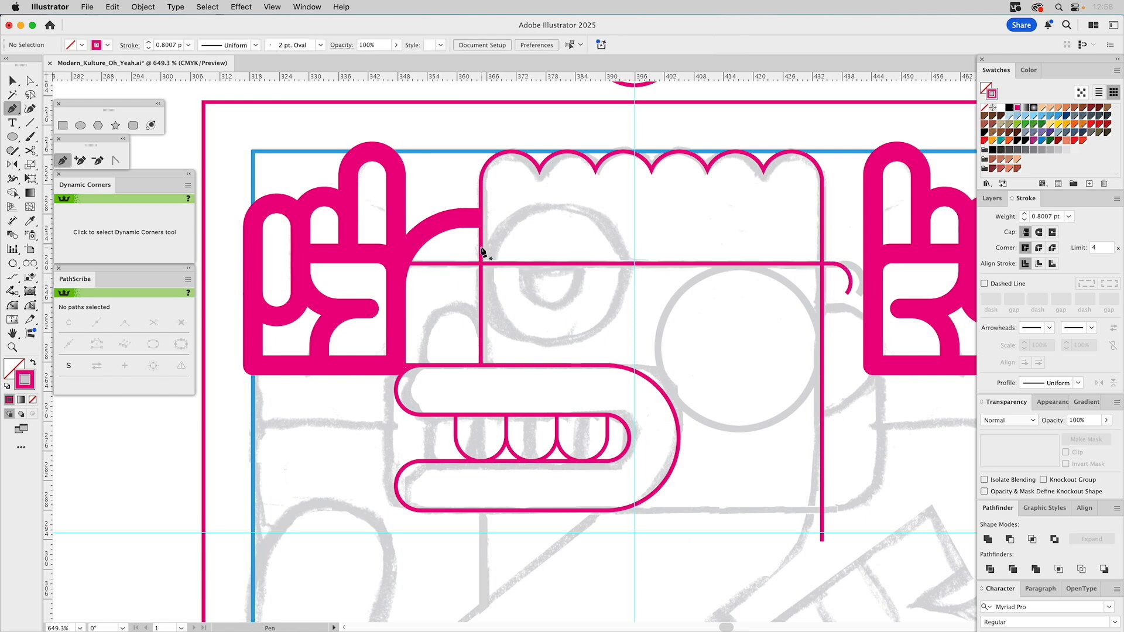
Step: Apply the left hand's 4 pt stroke style to the scalloped head outline, mouth, teeth and short lip line with the Eyedropper
key("v")
left_click_drag(650, 329, 428, 533)
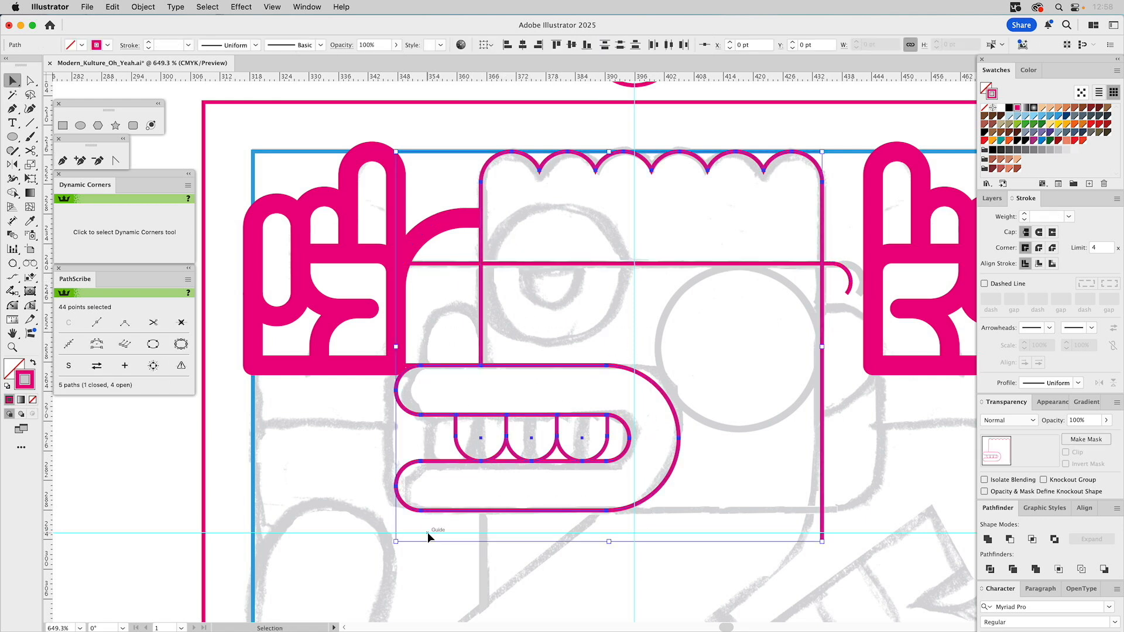
left_click(406, 365, "shift")
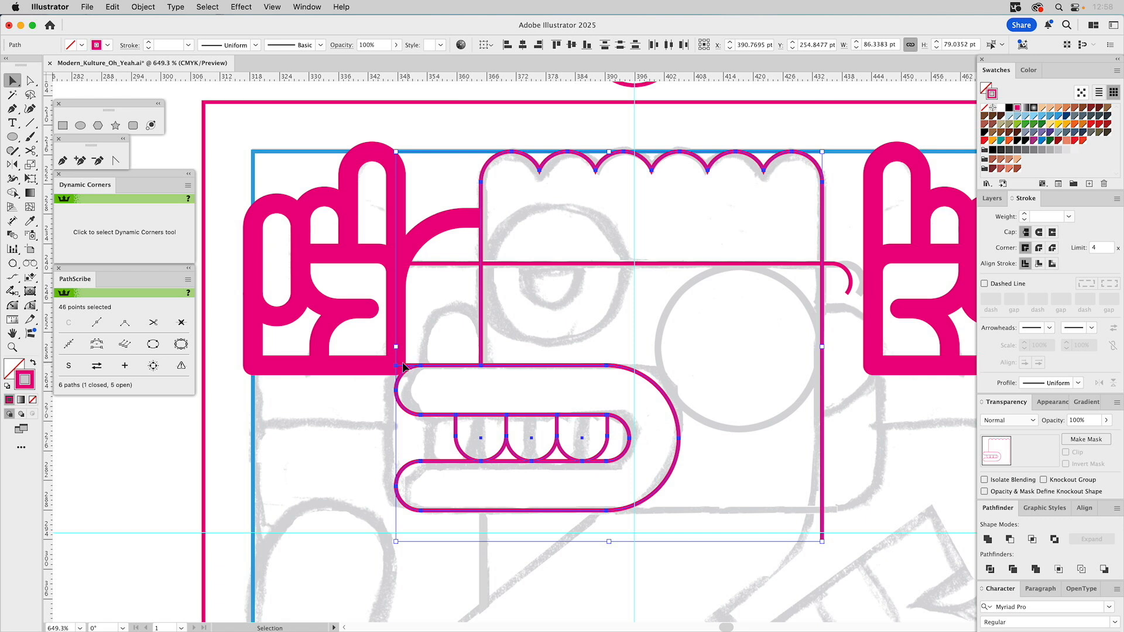
key("i")
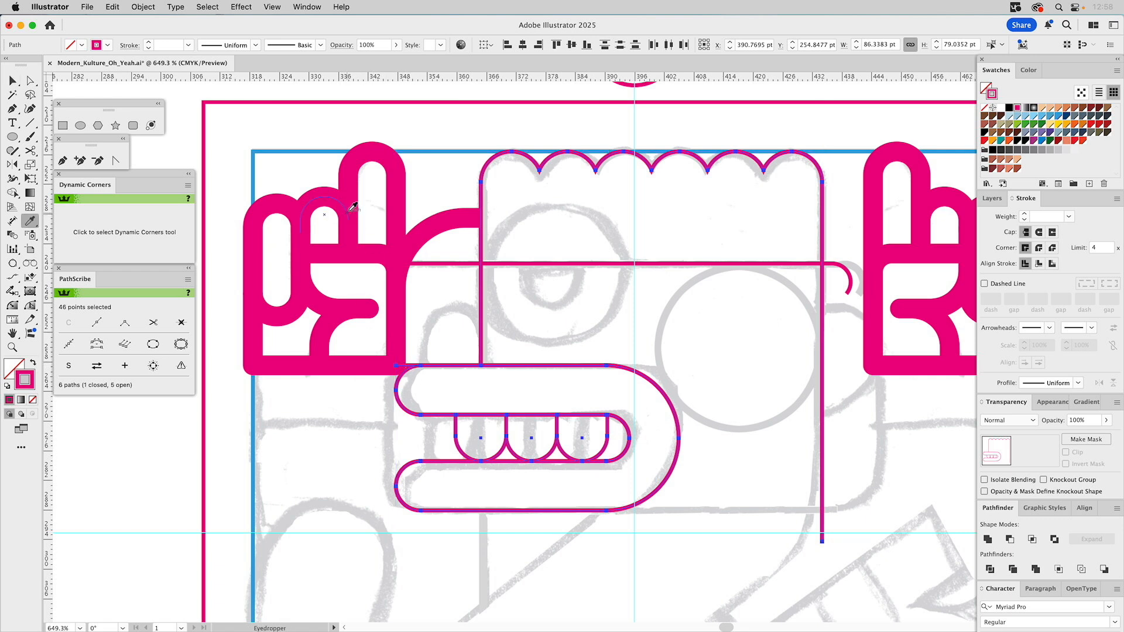
left_click(353, 185)
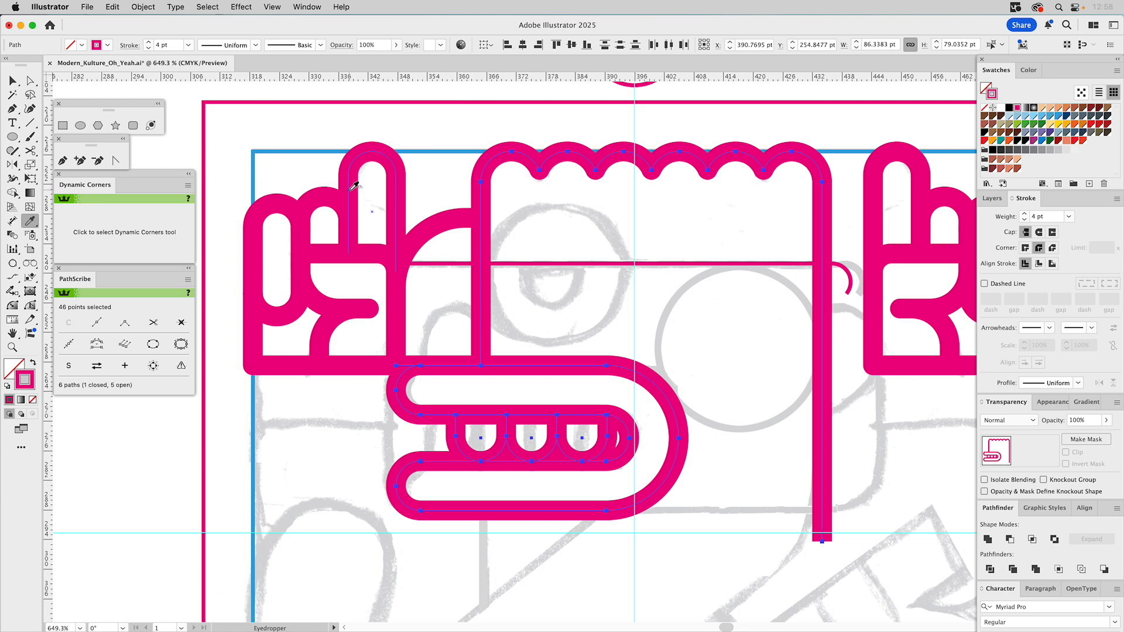
key("v")
left_click(589, 322)
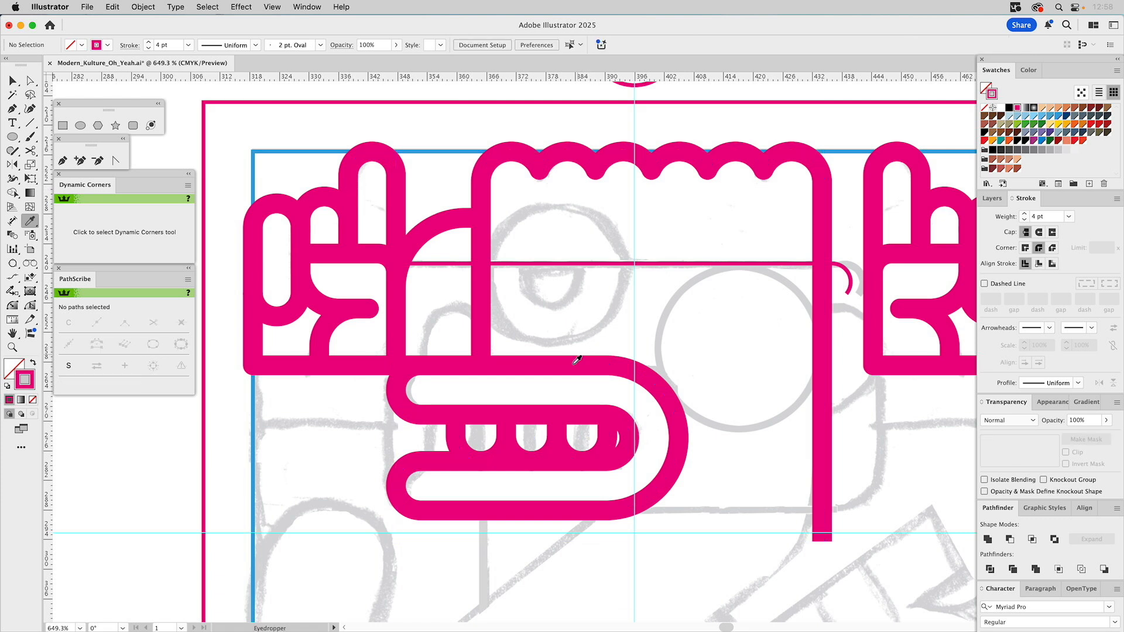
Step: Move the three teeth slightly right within the mouth and adjust the rightmost tooth's upper end anchor point
left_click(611, 436)
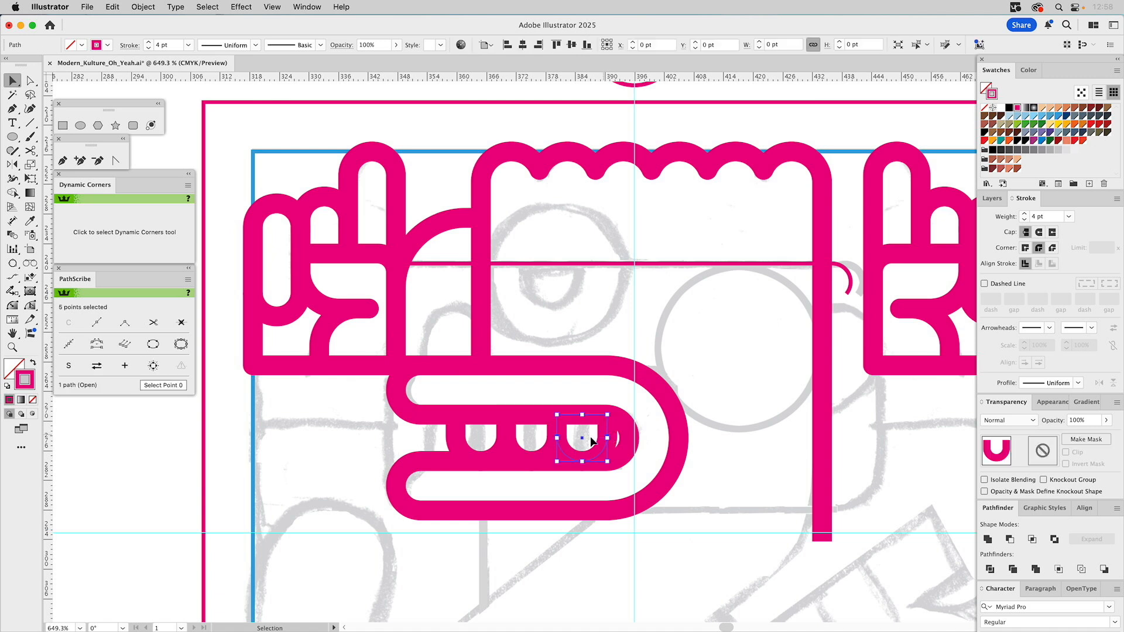
left_click_drag(435, 432, 567, 431)
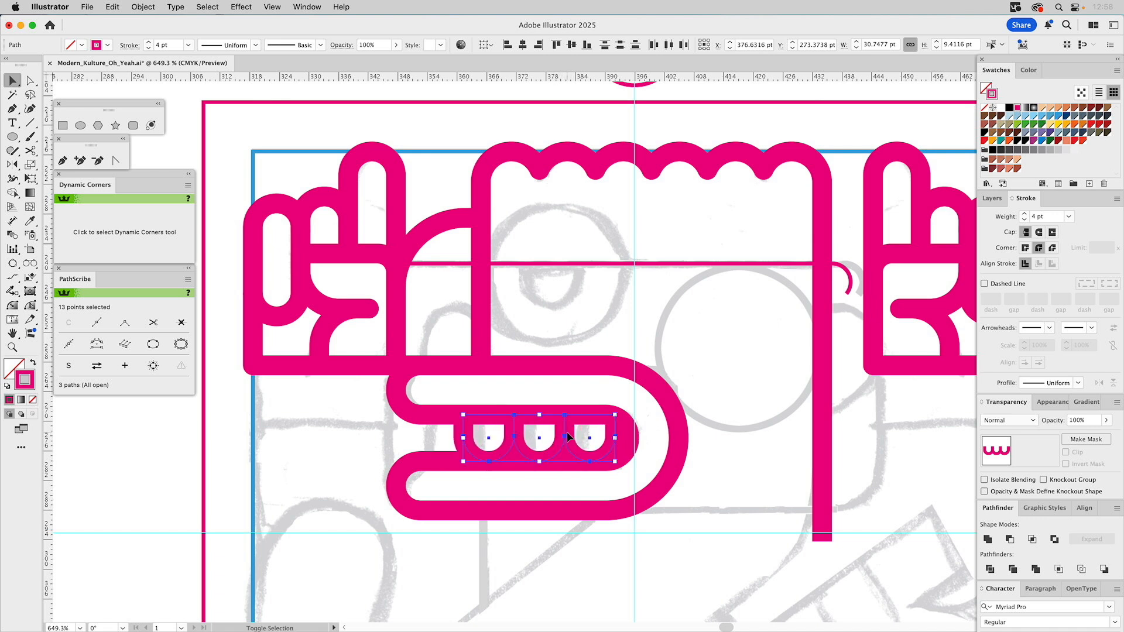
key("a")
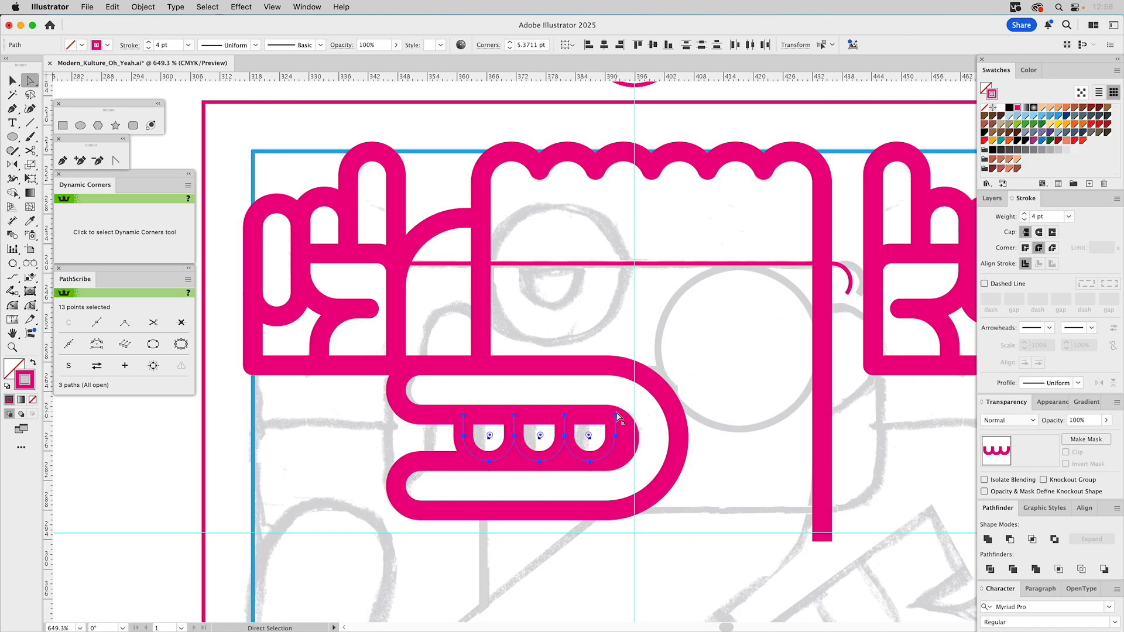
left_click(615, 415)
left_click_drag(615, 415, 614, 420)
left_click(541, 390)
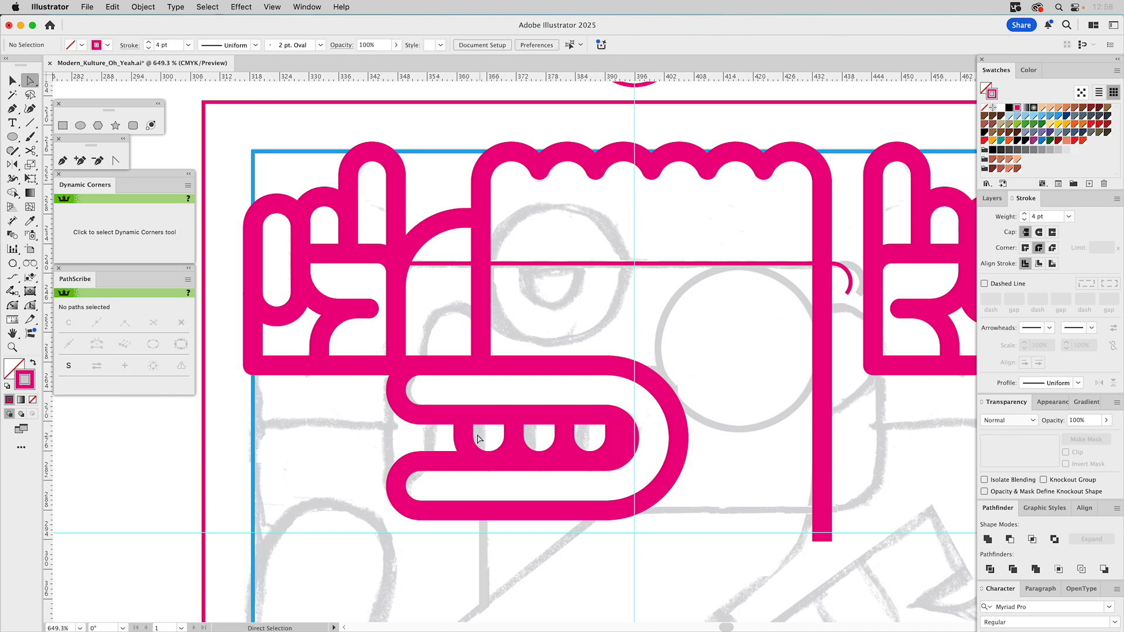
Step: Duplicate the leftmost tooth directly beside it on the left to make a fourth tooth
key("v")
left_click(467, 434)
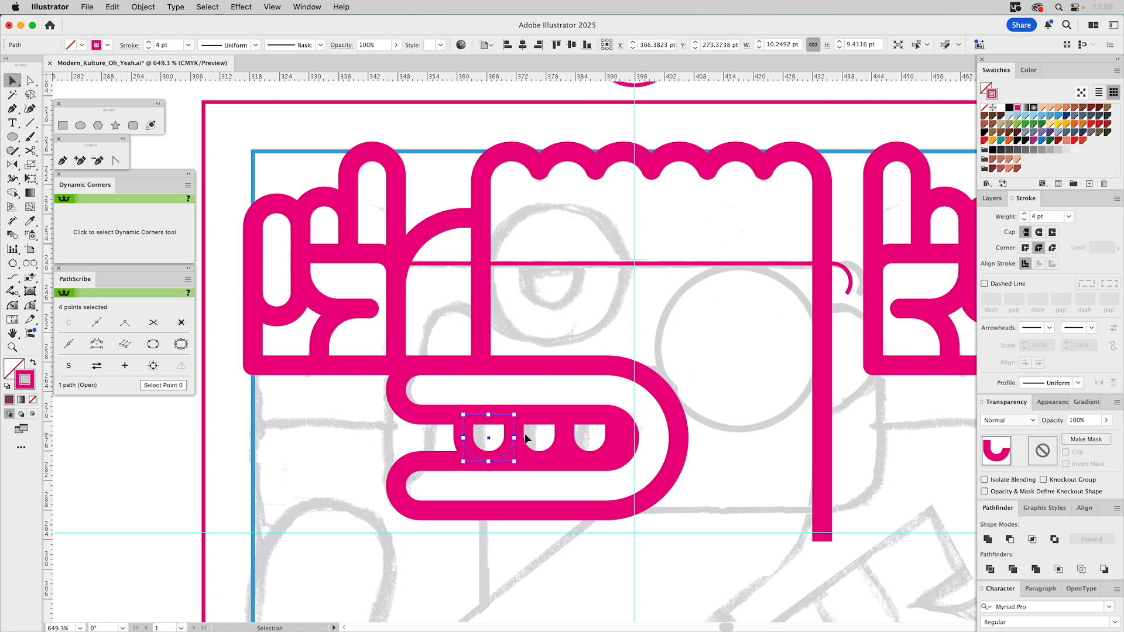
left_click_drag(517, 438, 463, 441)
left_click(340, 423)
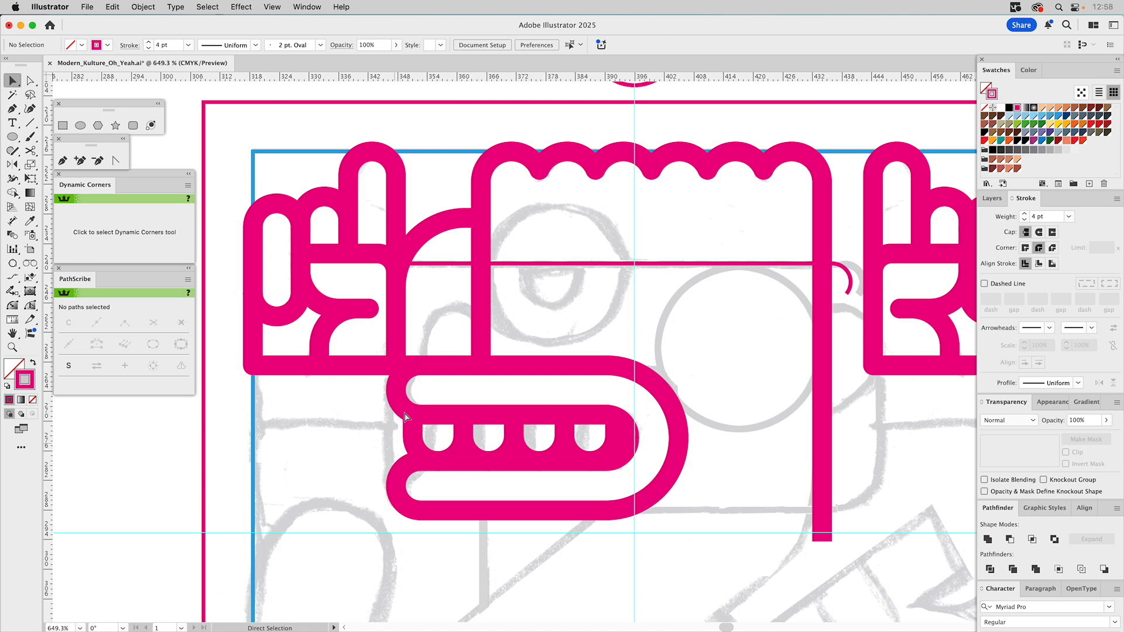
Step: Delete the leftmost tooth so that three teeth remain in the mouth
left_click(413, 443, "super")
key("Delete")
key("Delete")
Step: Copy the left hand's short finger arch, place it at the head's left edge above the mouth, and extend its left end down to the lip
left_click(330, 202)
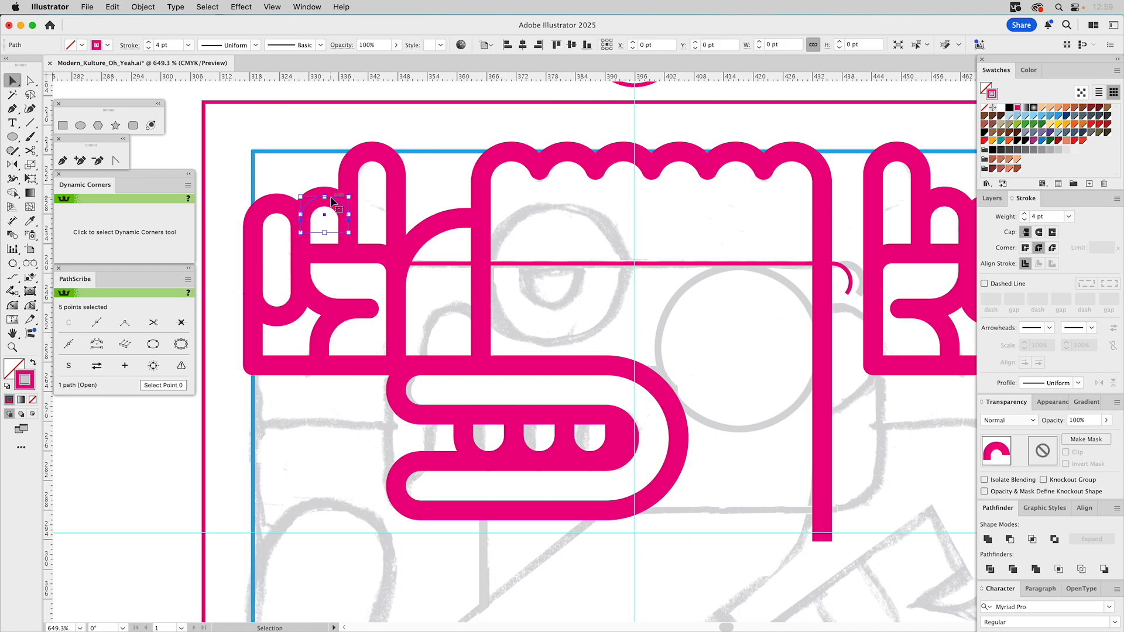
key("super+x")
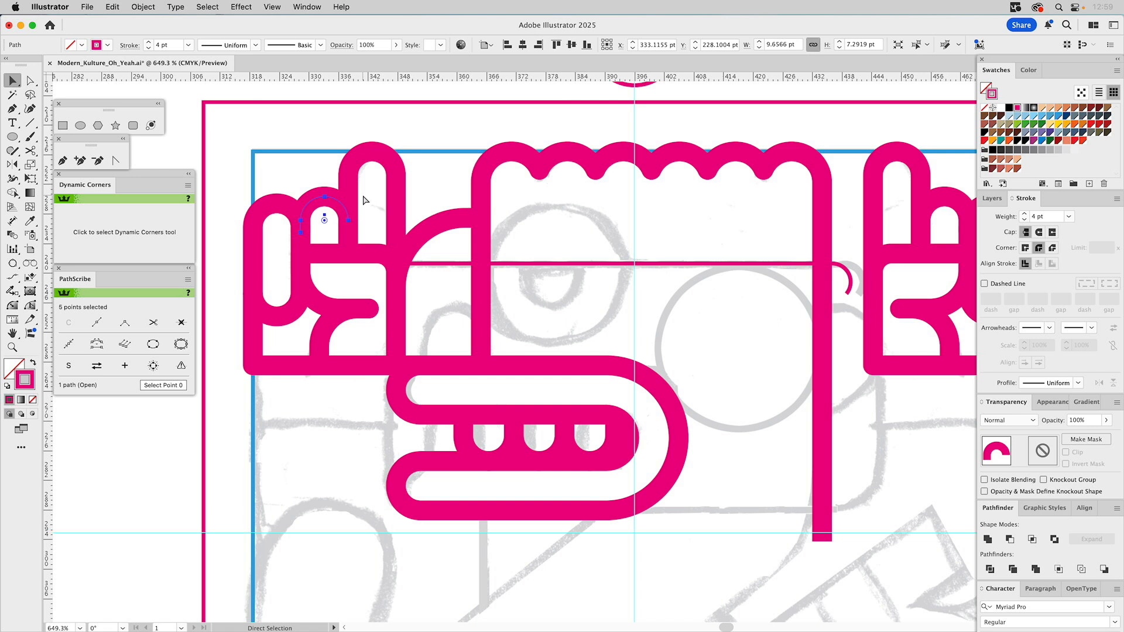
key("super+v")
left_click_drag(605, 359, 432, 368)
key("a")
left_click(433, 344)
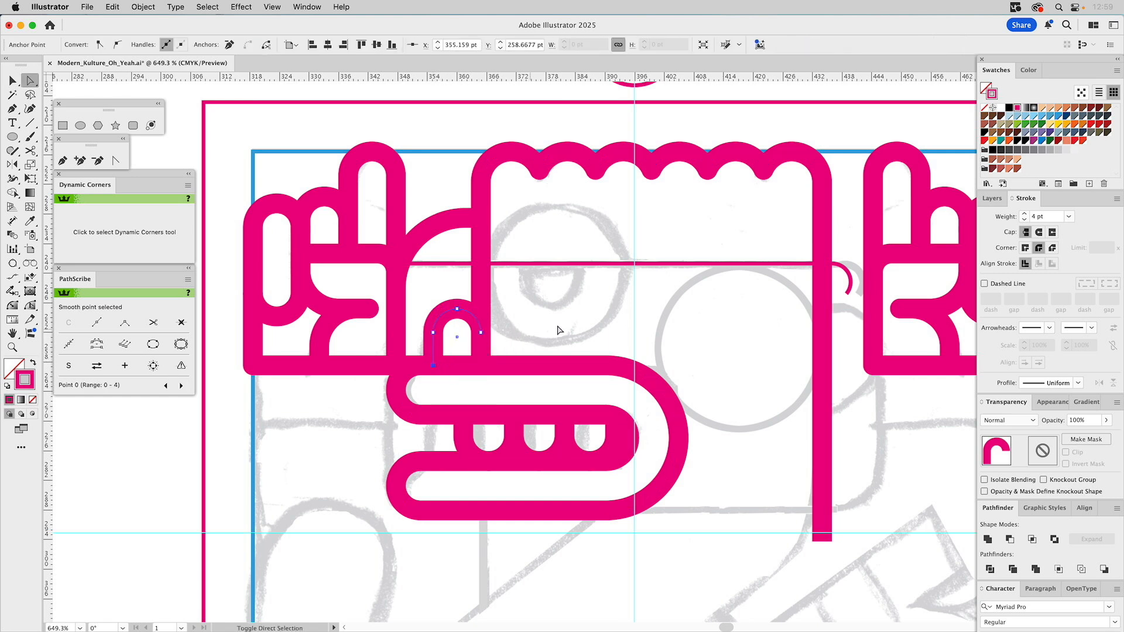
left_click(560, 327)
Step: Apply the right hand's 4 pt stroke style to the horizontal line across the head with the Eyedropper and give it round caps
left_click_drag(562, 335, 426, 334)
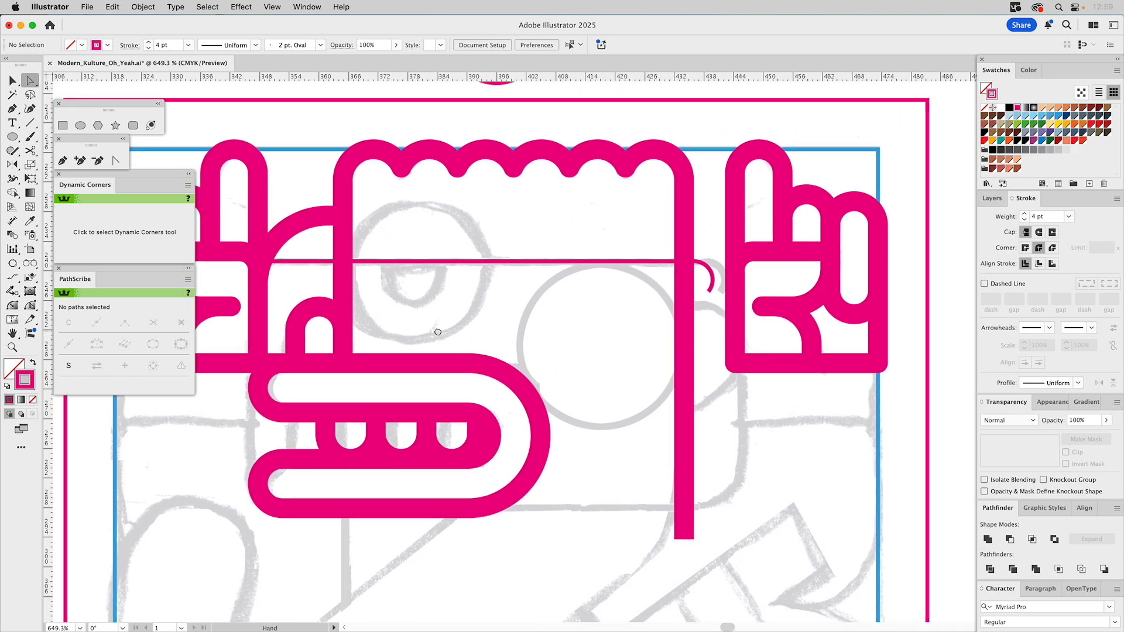
left_click(563, 258)
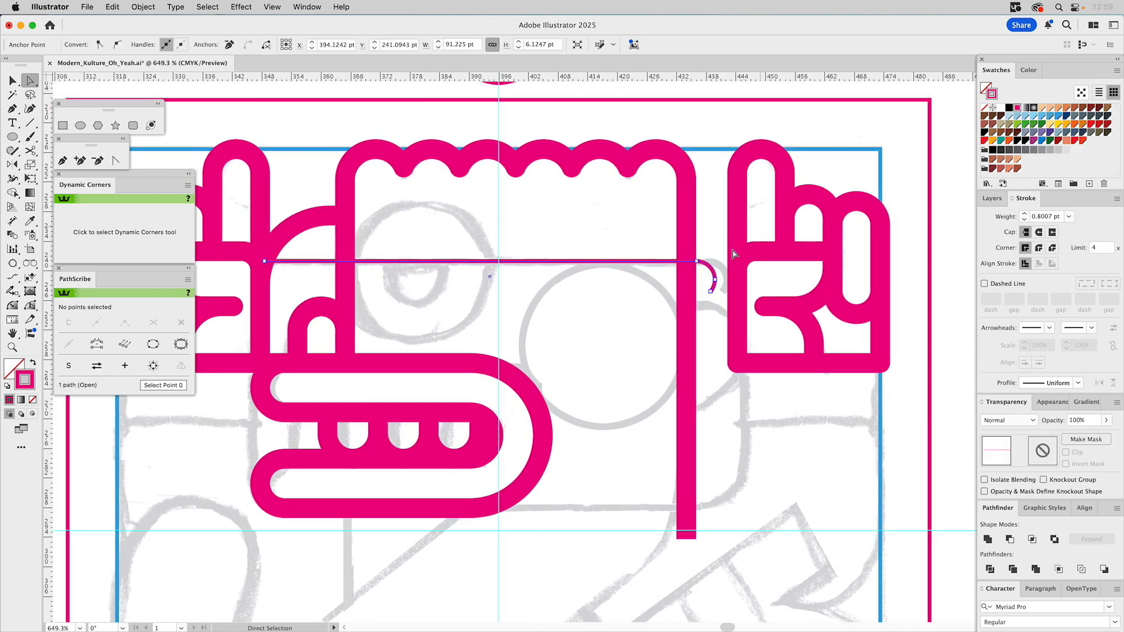
key("i")
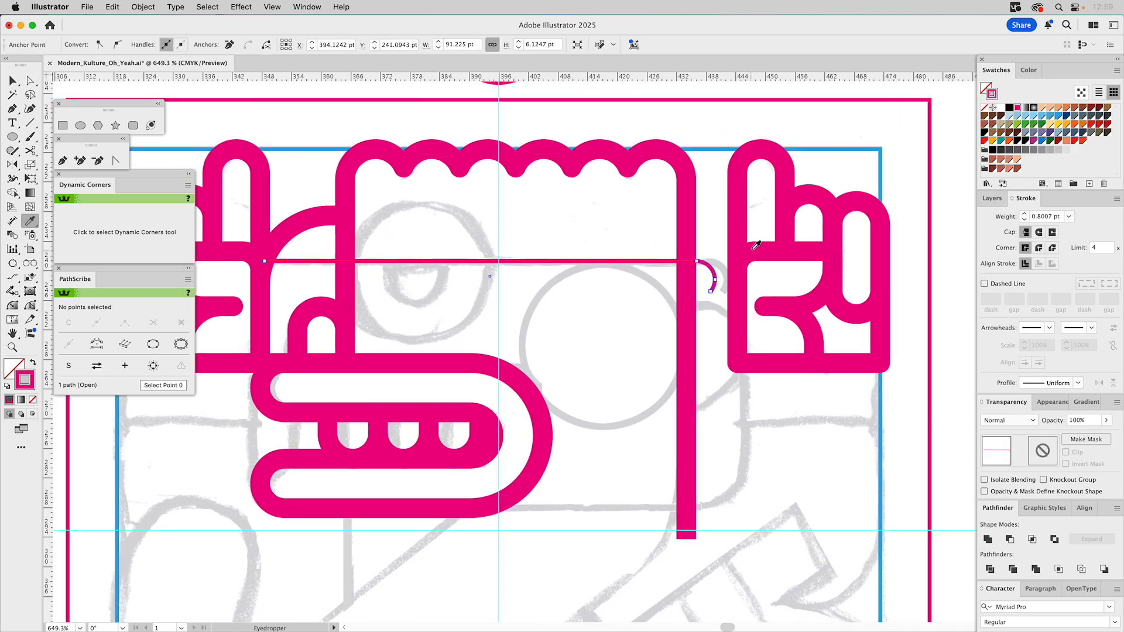
left_click(759, 250)
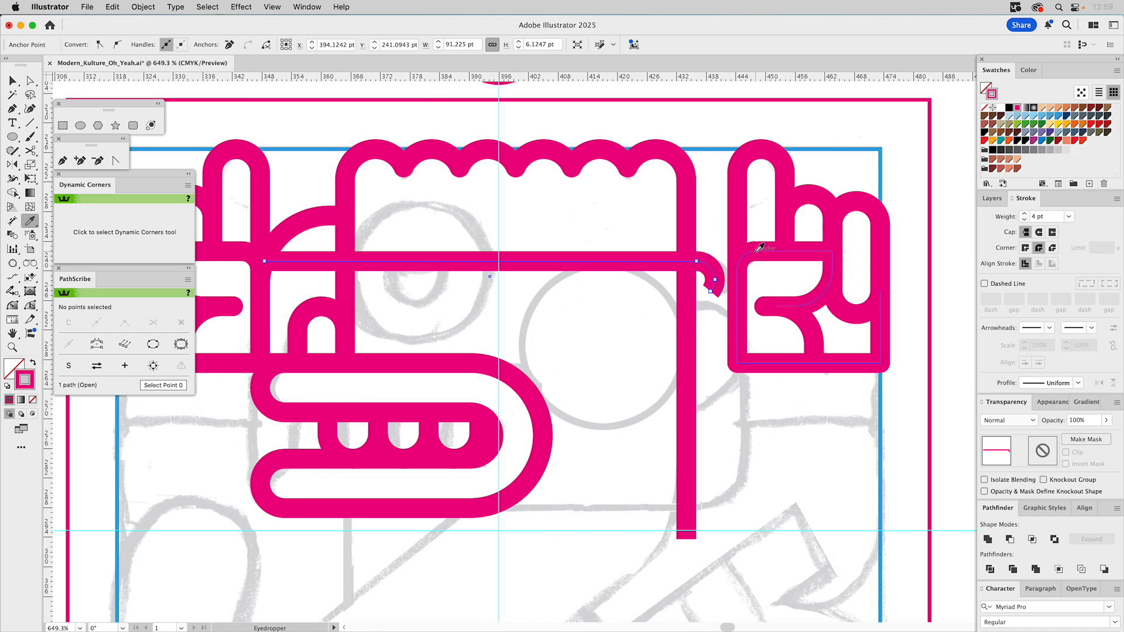
left_click(1041, 235)
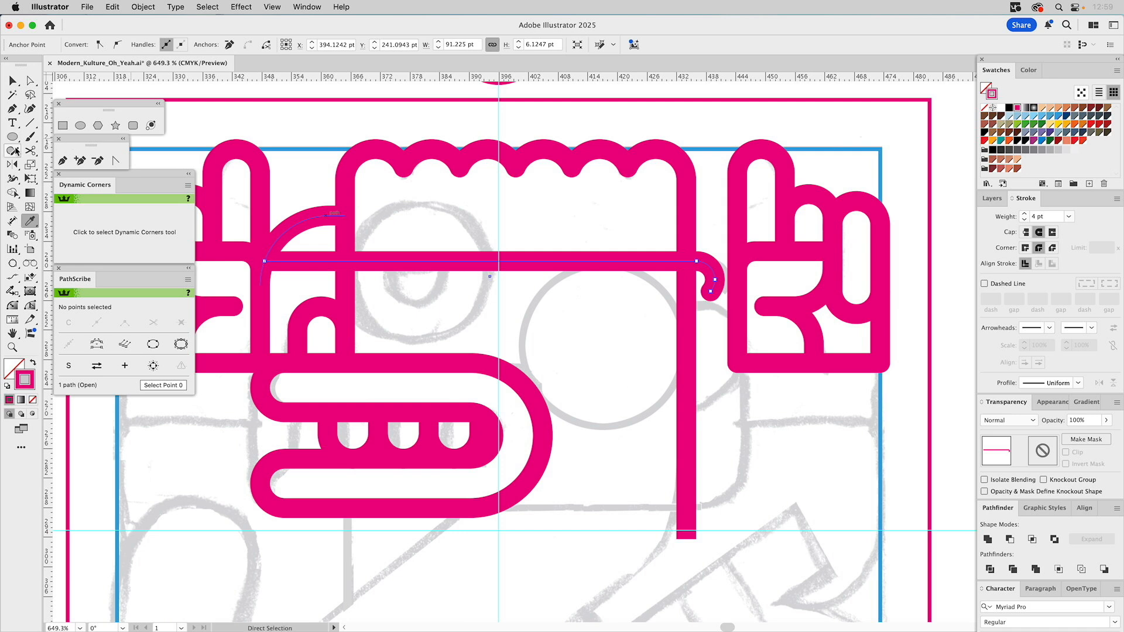
Step: Cut the horizontal line's hooked right end at its outermost anchor with the Scissors tool and remove the inward-curling tip
left_click(30, 150)
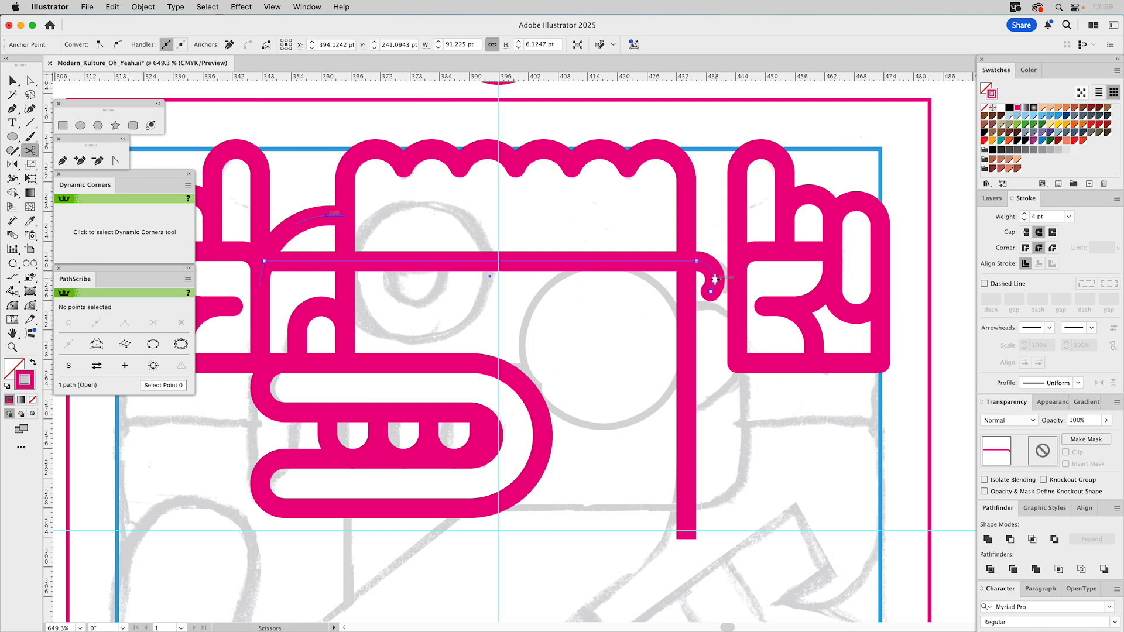
left_click(715, 280)
key("a")
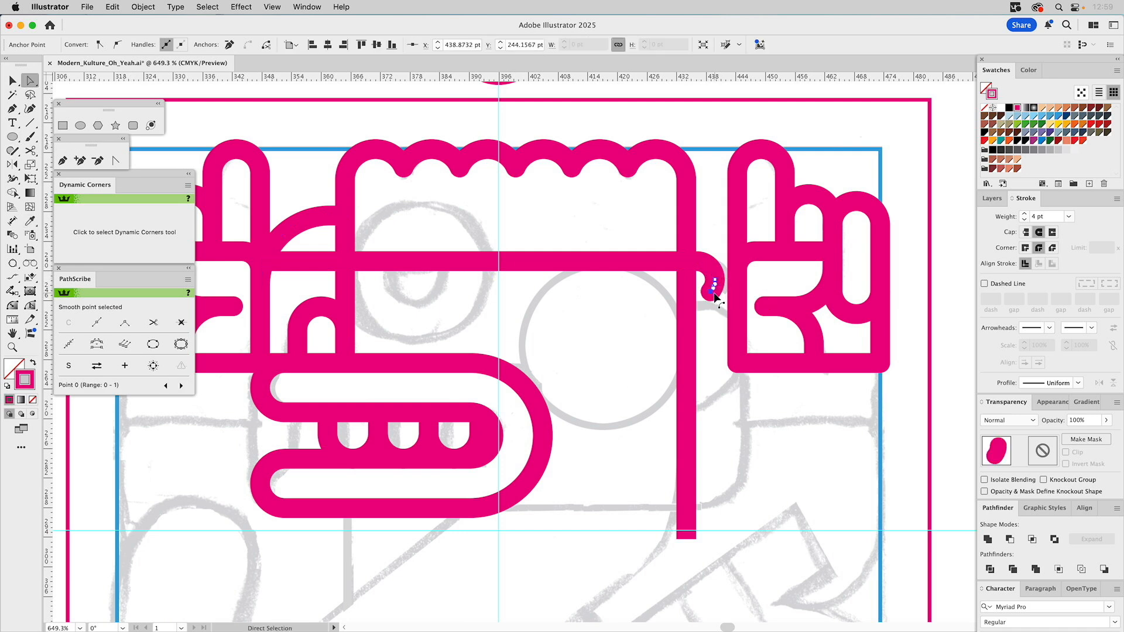
left_click(718, 298)
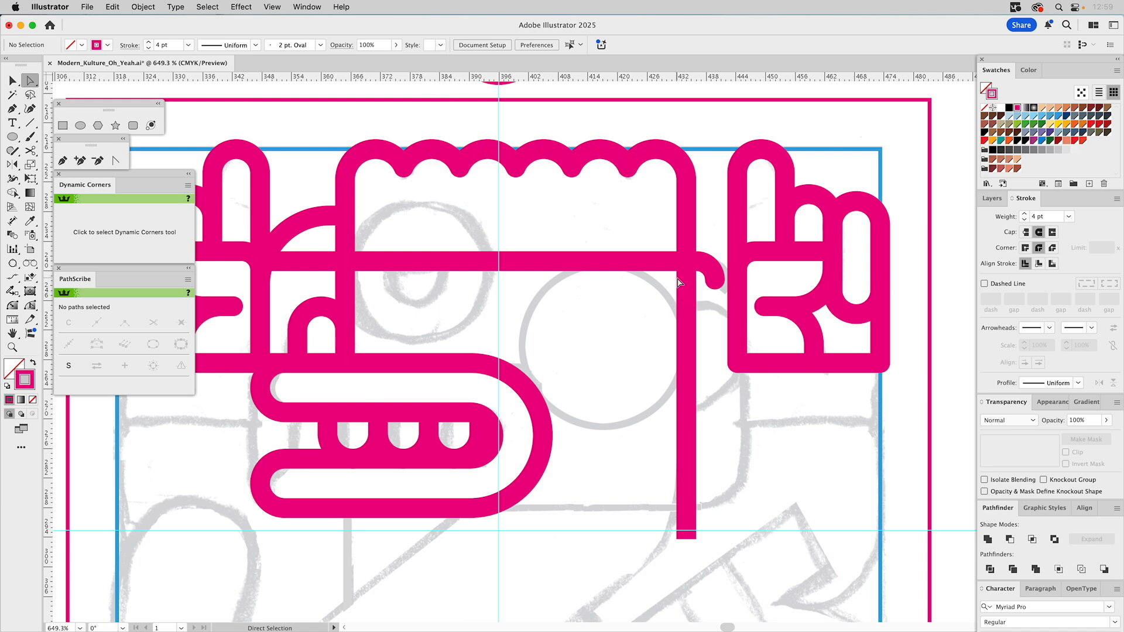
Step: Scale the scalloped head outline down to about 67 pt wide and restore its 4 pt stroke from the mouth with the Eyedropper
key("v")
left_click(686, 367)
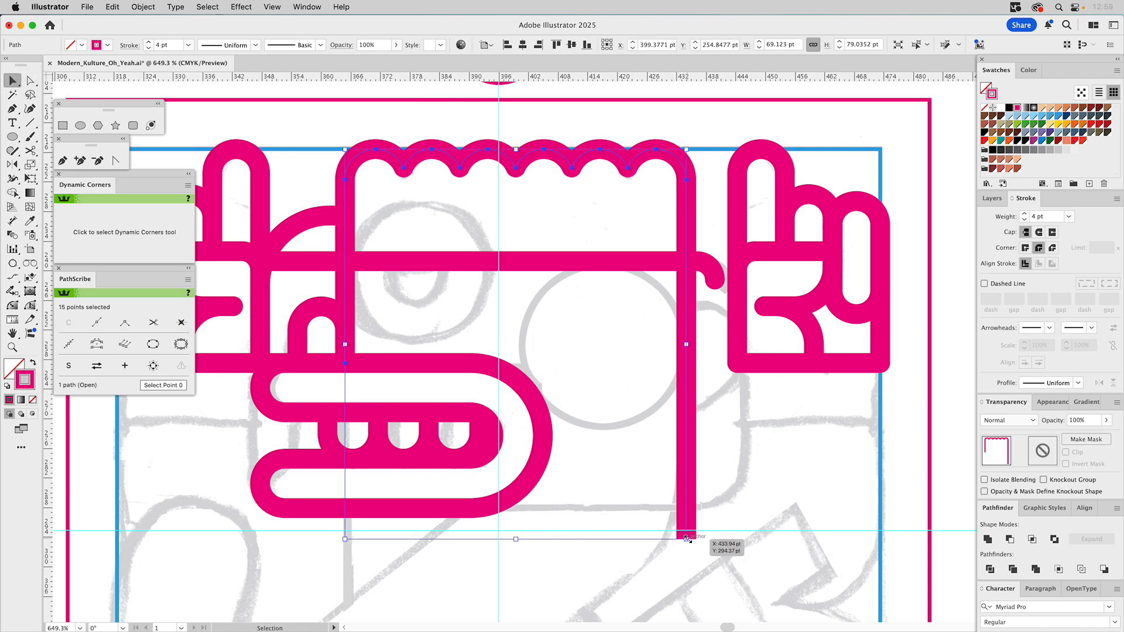
left_click_drag(687, 539, 677, 534)
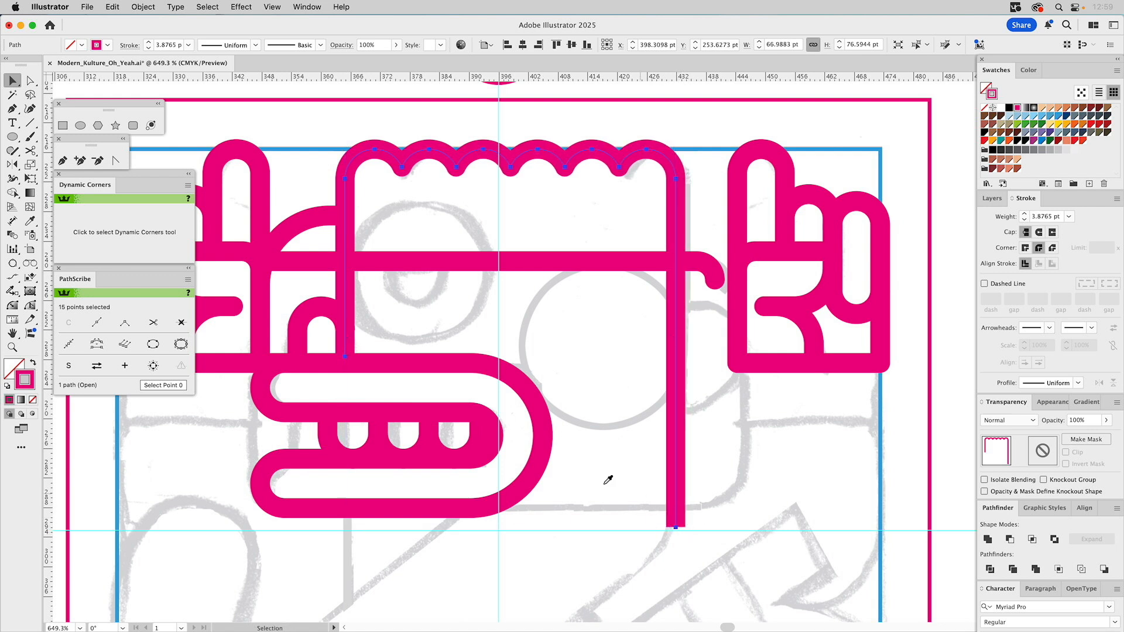
key("i")
left_click(518, 379)
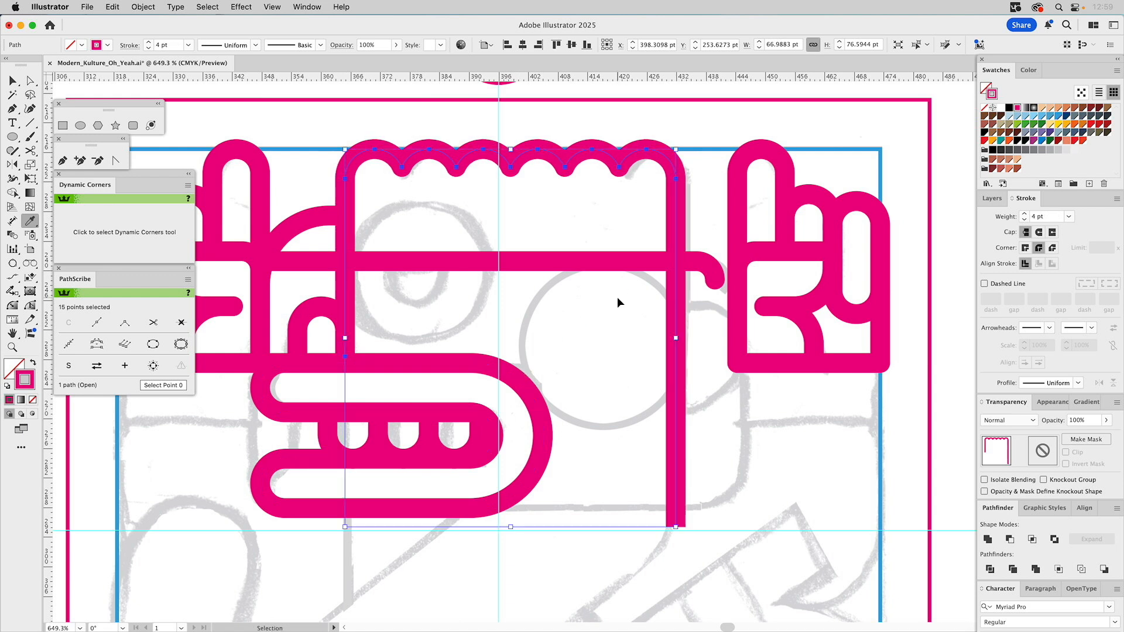
key("super+shift+a")
Step: Move the anchor points of the horizontal line's hooked right end slightly left
key("a")
left_click_drag(698, 246, 725, 300)
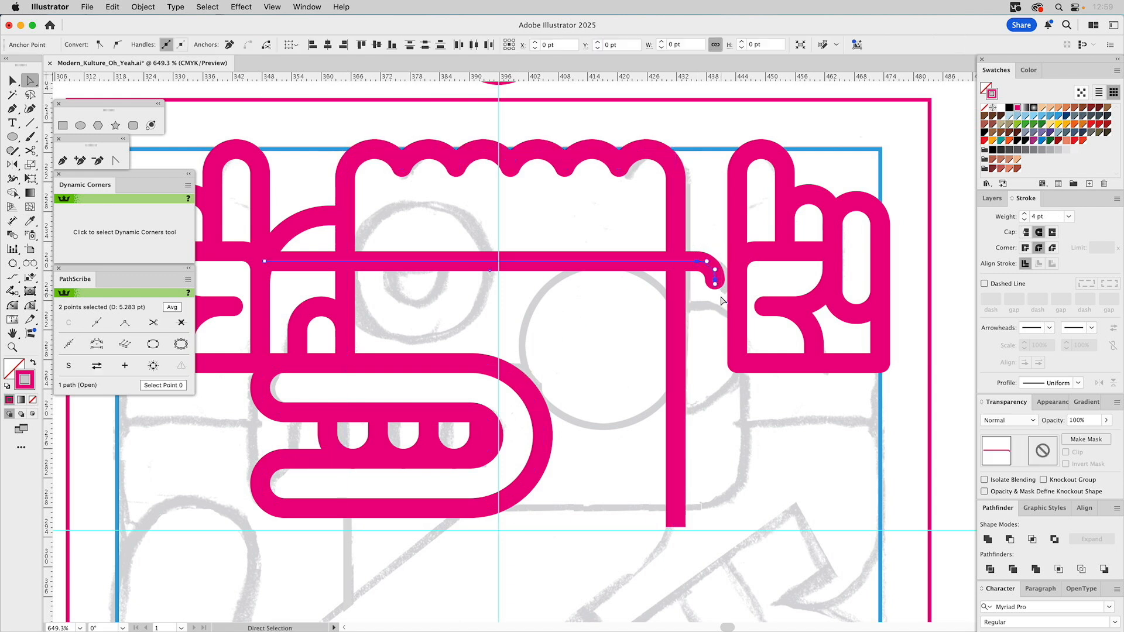
key("Left")
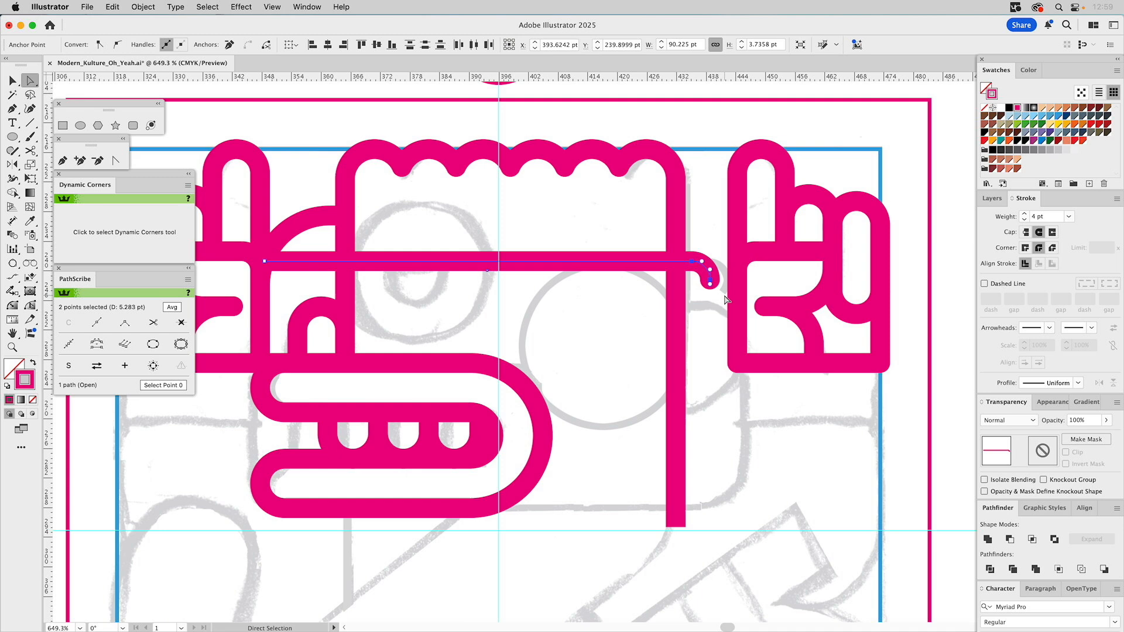
left_click(578, 202)
Step: Draw a circle about 27 pt wide for the left eye over the sketch and align its left edge with the head outline's left side
key("space")
left_click_drag(442, 221, 535, 200)
left_click_drag(574, 356, 606, 356)
key("super+semicolon")
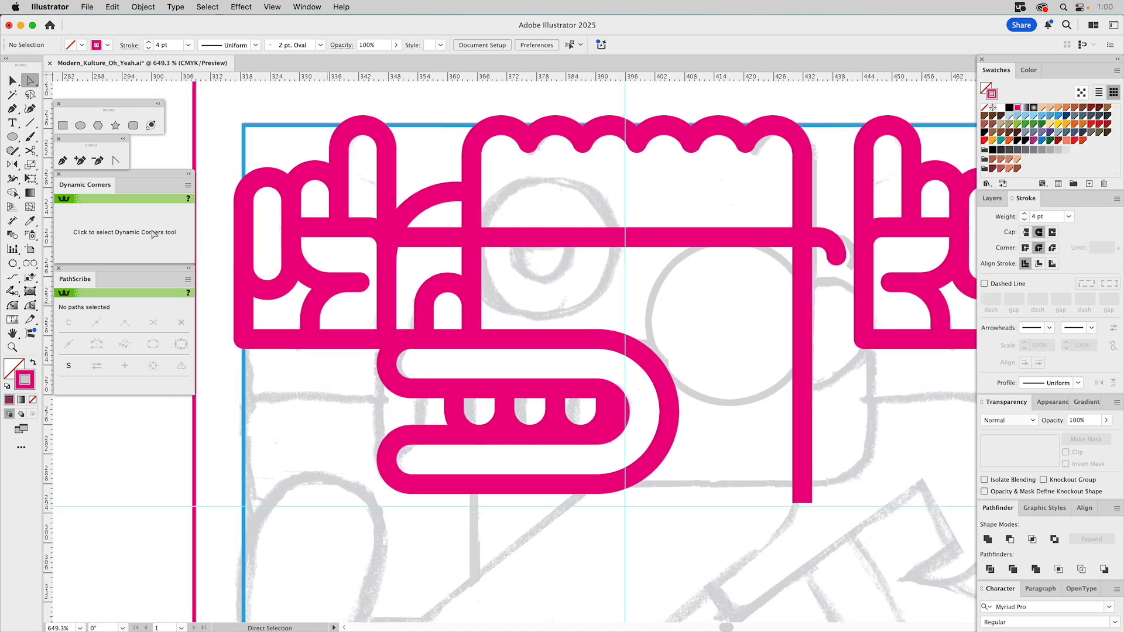
left_click(81, 126)
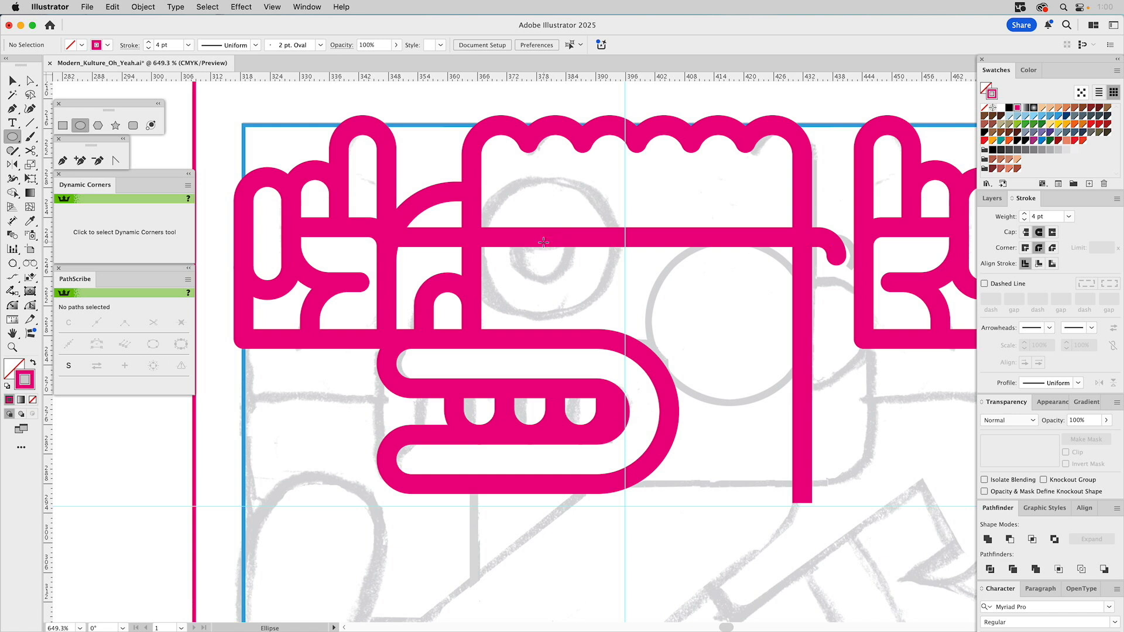
left_click_drag(545, 243, 611, 280)
key("v")
left_click_drag(551, 178, 593, 179)
key("a")
left_click_drag(525, 243, 469, 244)
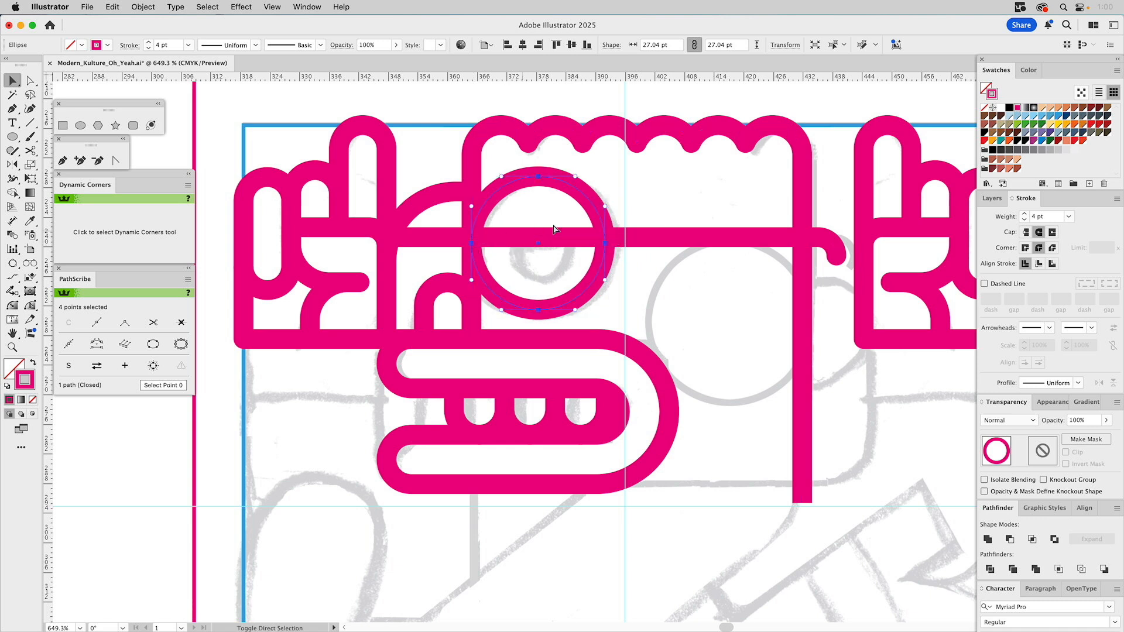
key("v")
left_click(661, 199)
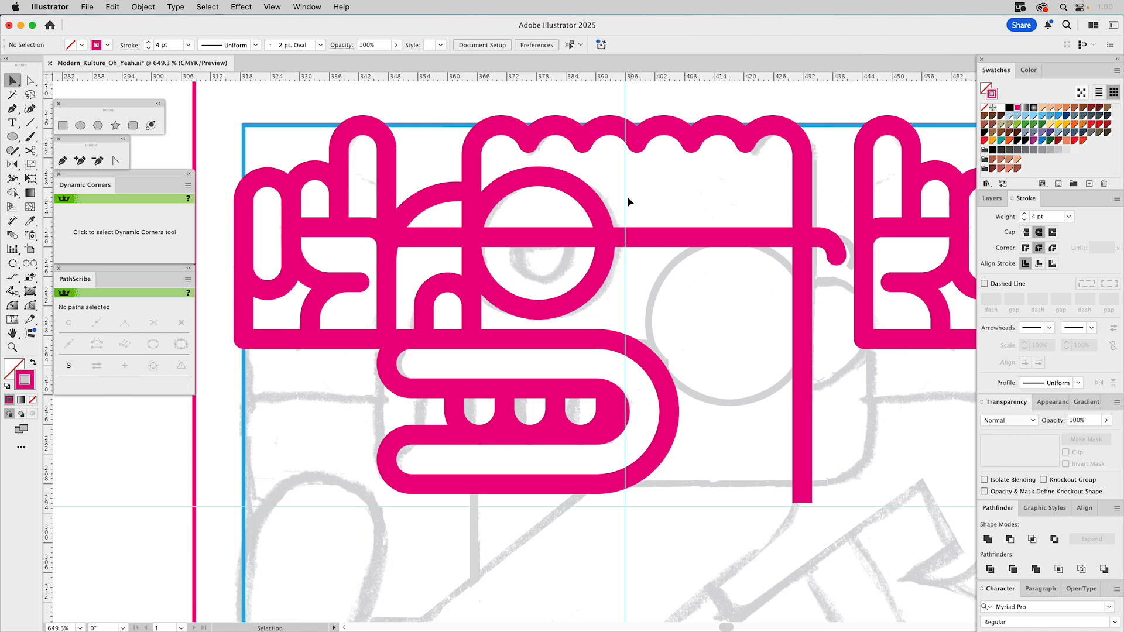
Step: Duplicate the eye circle in place, give it a magenta fill without stroke, and scale it to a concentric pupil about 12.3 pt wide
left_click(571, 188)
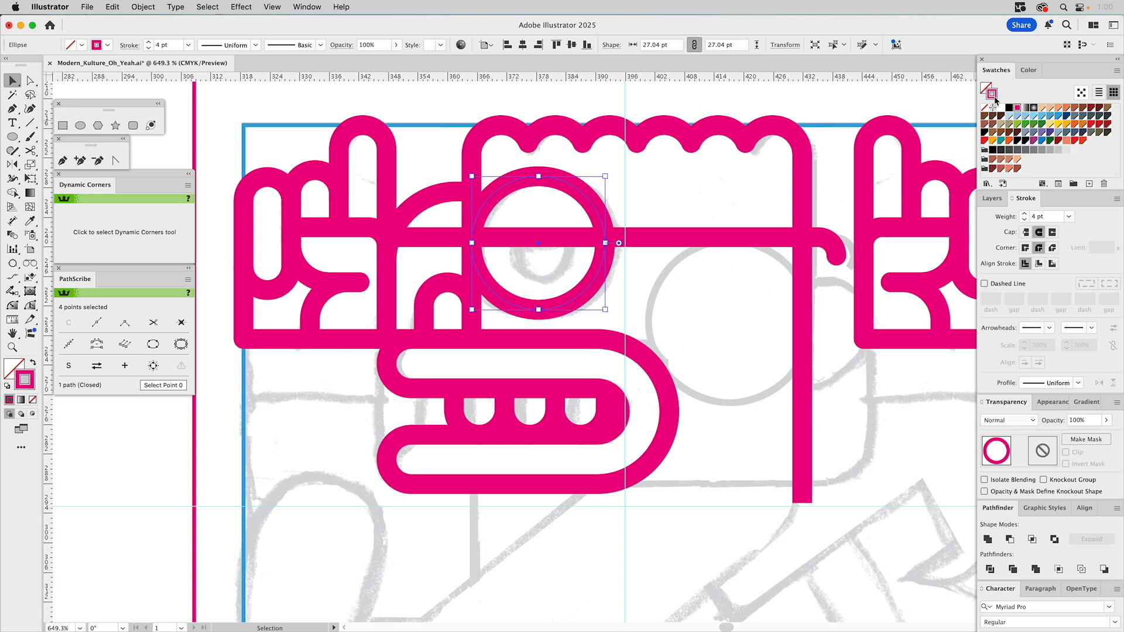
left_click_drag(997, 99, 991, 92)
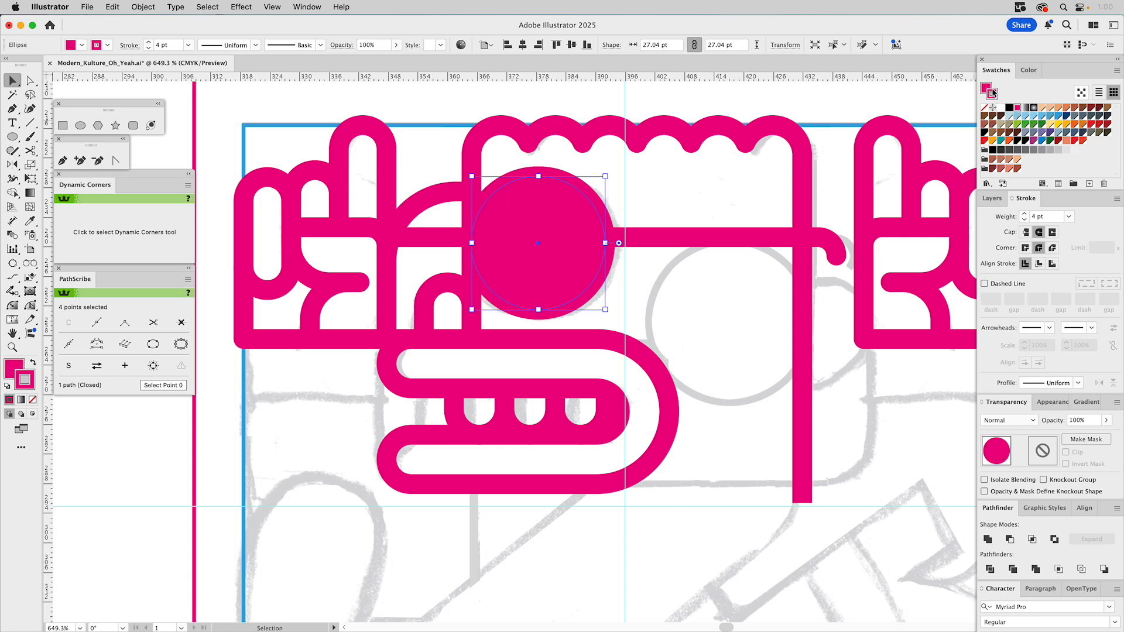
left_click(988, 107)
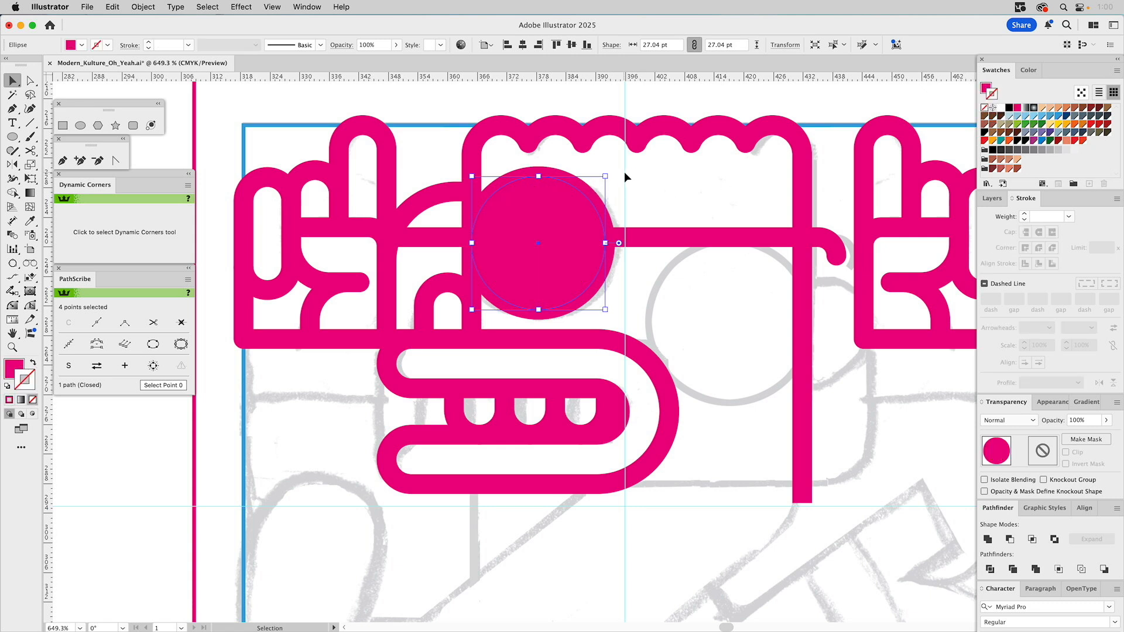
left_click_drag(606, 175, 570, 195)
Step: Draw a rectangle about 24.4 by 10.8 pt over the pupil's upper part, starting from the horizontal line
left_click(64, 126)
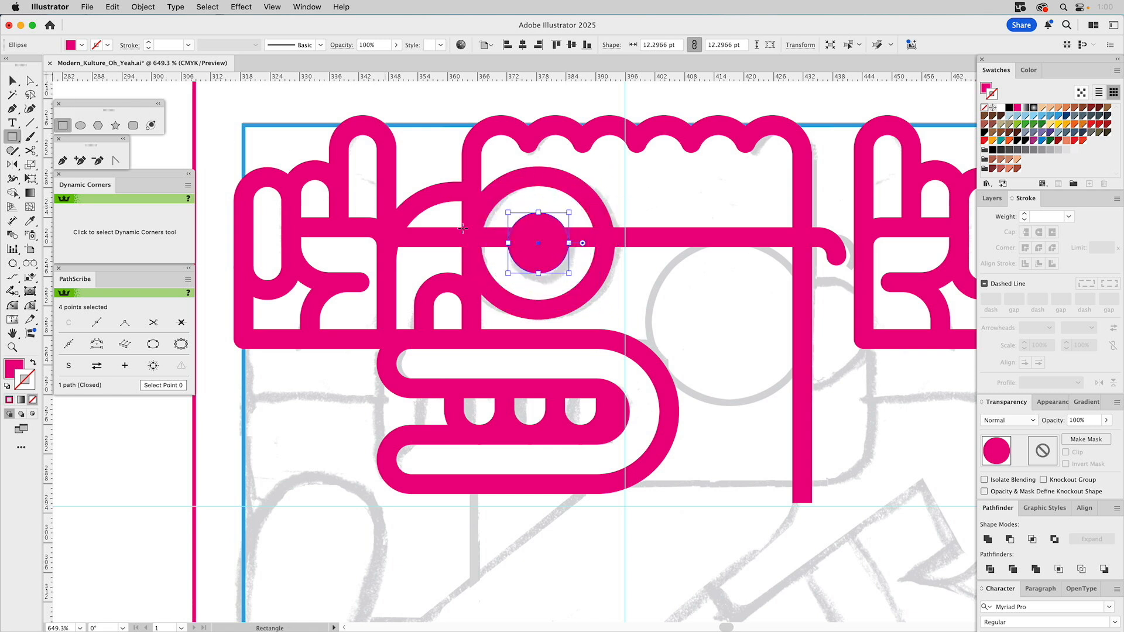
mouse_move(491, 237)
left_mouse_down()
mouse_move(585, 214)
mouse_move(612, 183)
left_mouse_up()
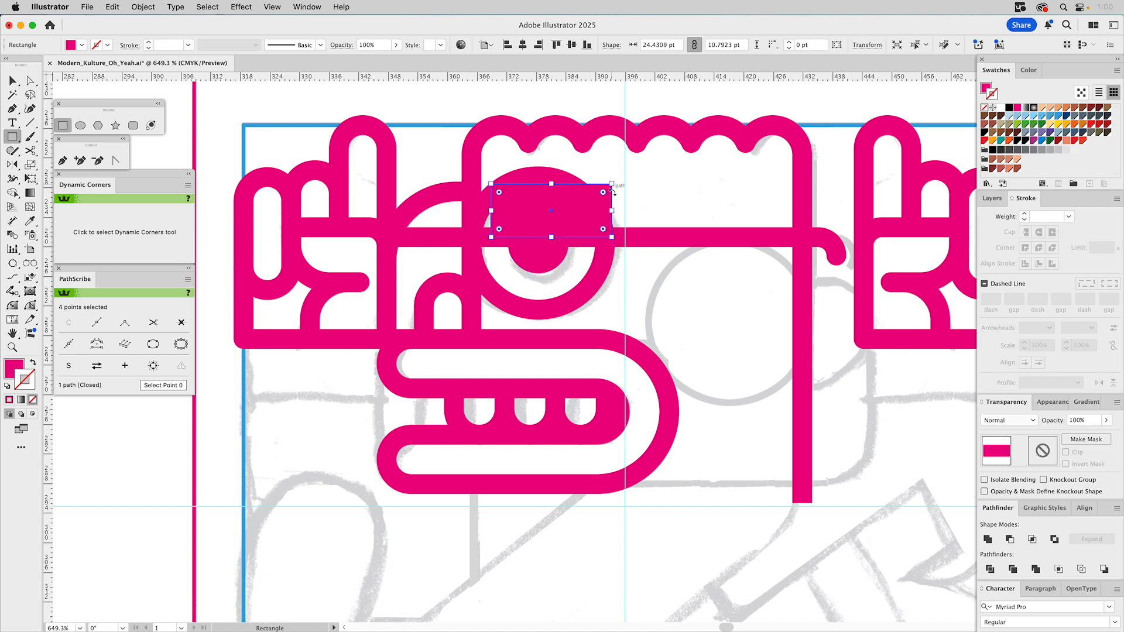
key("v")
left_click(545, 258, "shift")
left_click(1009, 538)
left_click(679, 296)
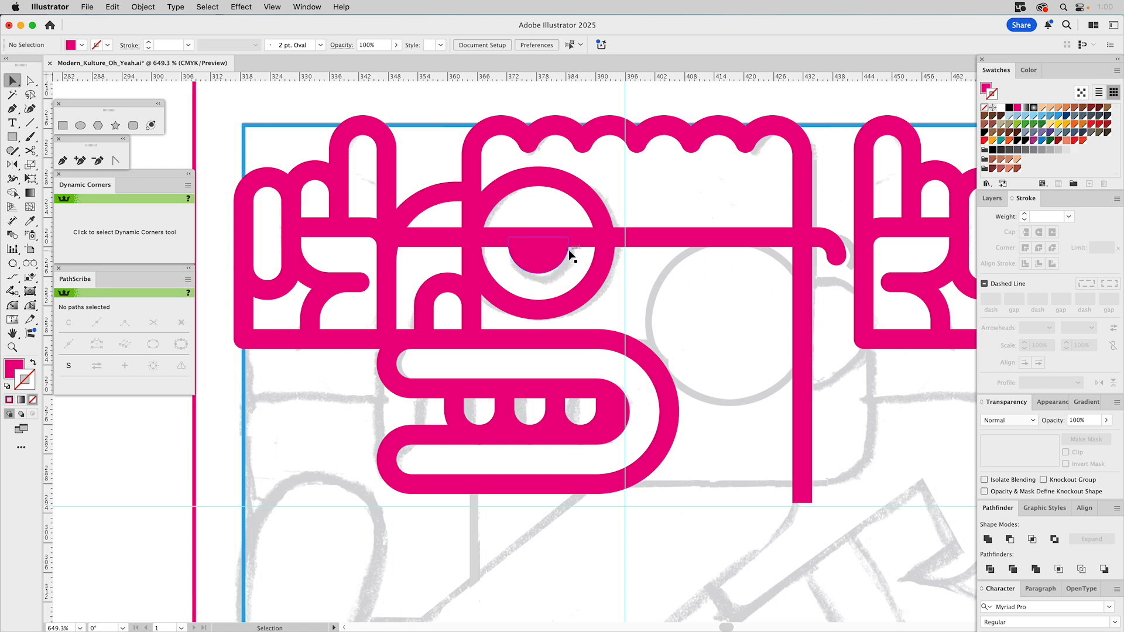
key("super+z")
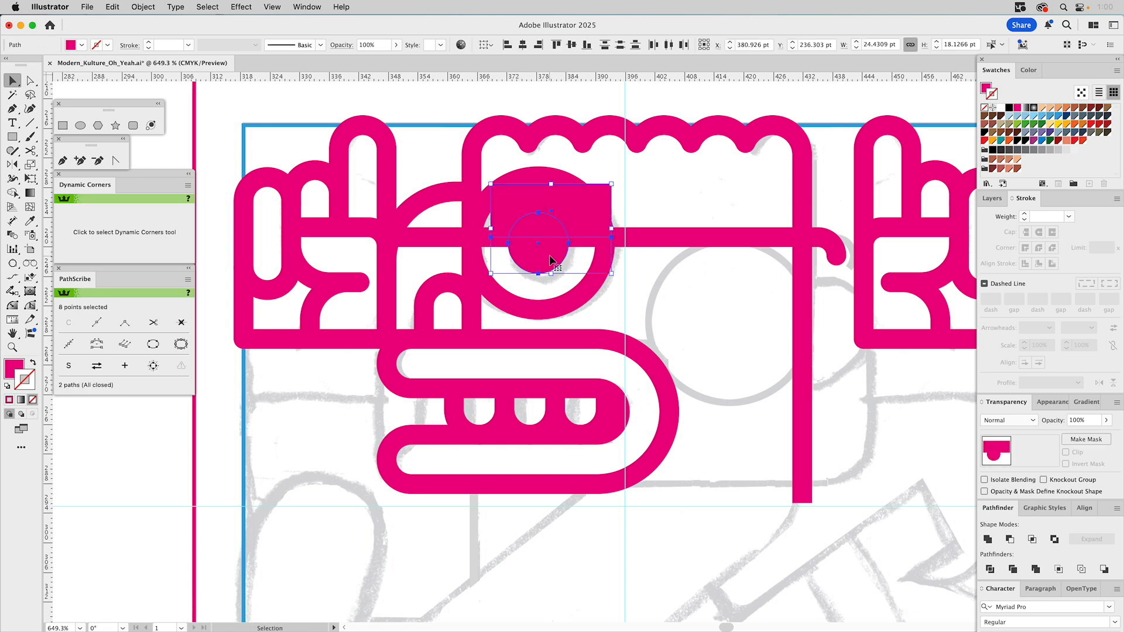
Step: Scale the pupil to about 10.9 pt around its center and subtract the rectangle from it with Minus Front
left_click(551, 263)
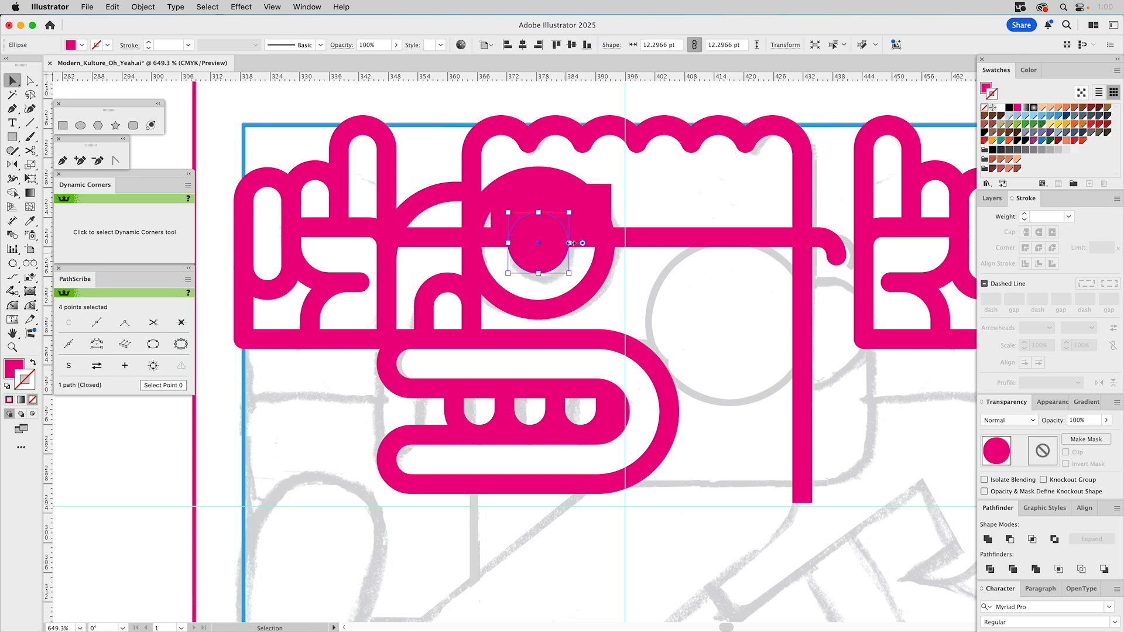
left_click_drag(568, 248, 567, 265)
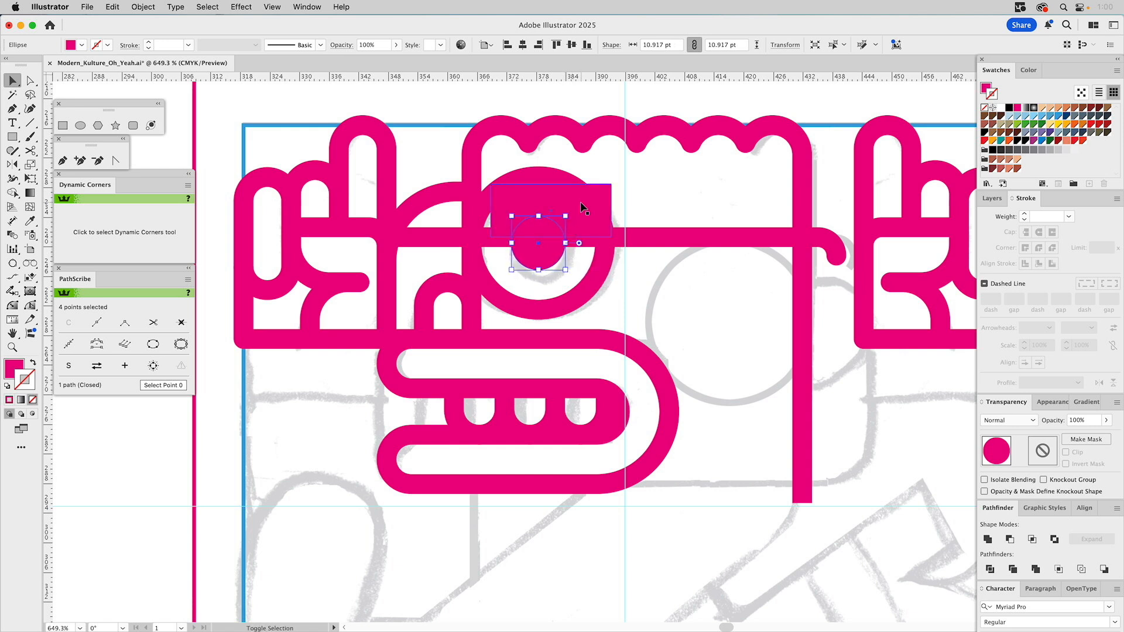
left_click(584, 210, "shift")
left_click(1010, 539)
left_click(705, 317)
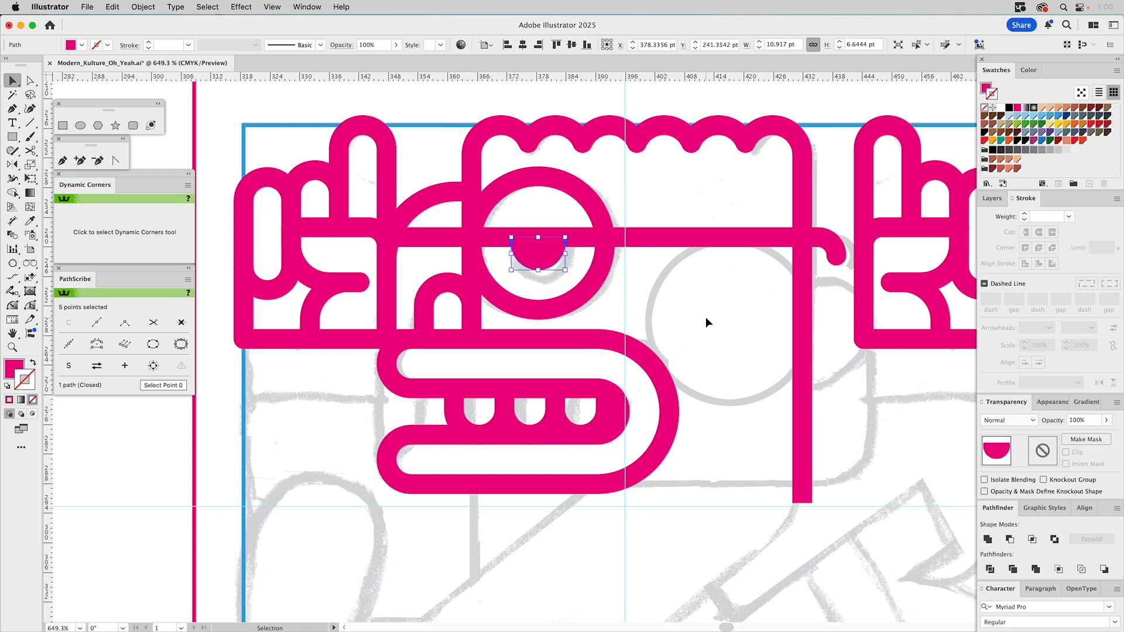
Step: Draw a circle about 24.7 pt wide for the right eye below the horizontal line and apply the left eye's 4 pt stroke style
left_click_drag(697, 296, 596, 255)
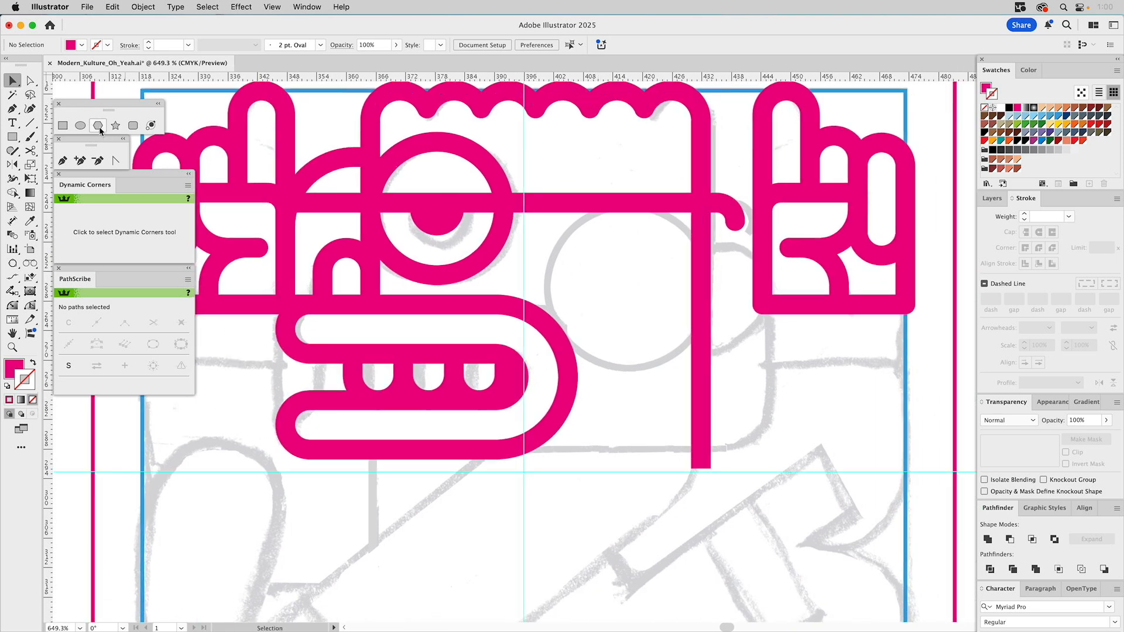
left_click(82, 125)
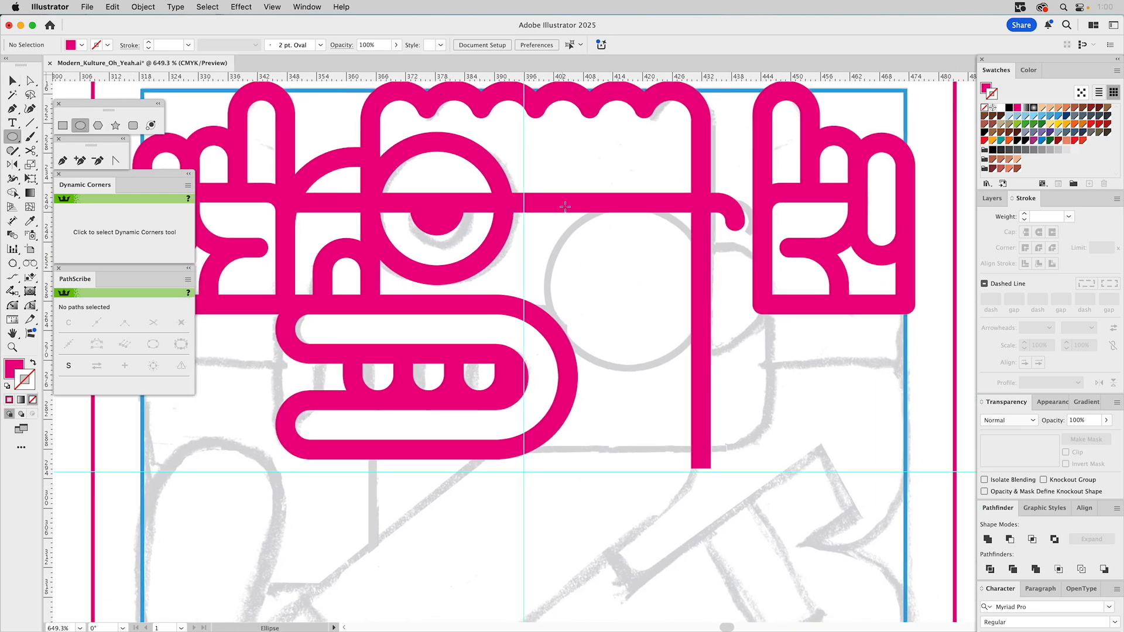
left_click_drag(564, 202, 685, 325)
key("i")
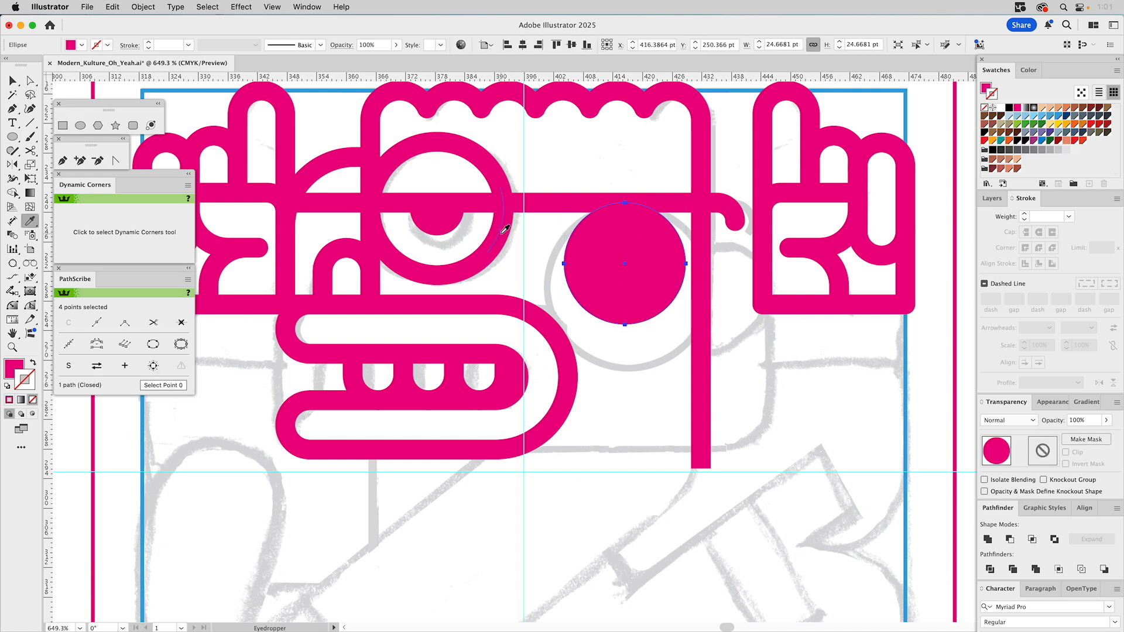
left_click(505, 228)
key("v")
left_click(609, 136)
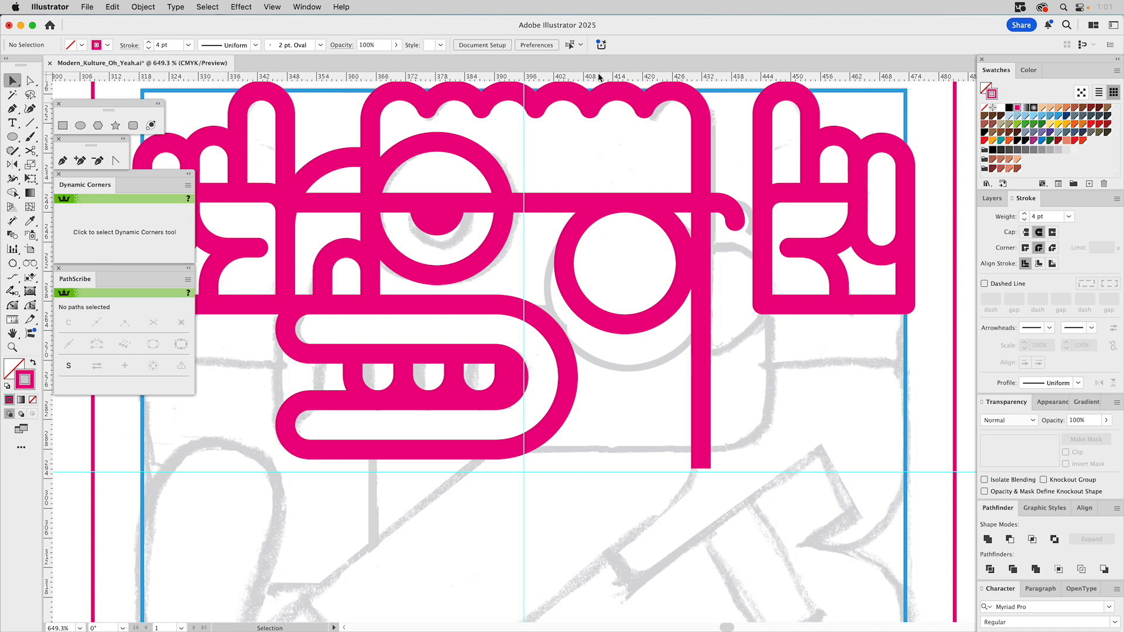
left_click(666, 221)
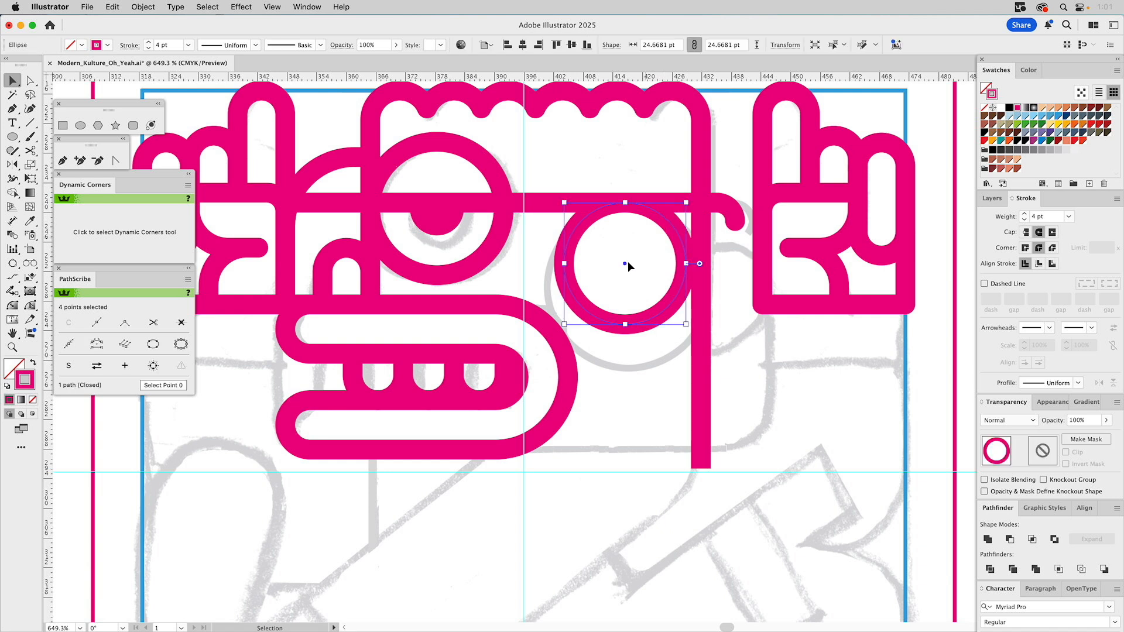
Step: Enlarge the right eye circle to about 28.3 pt toward the mouth and check the paths it should touch
mouse_move(566, 326)
left_mouse_down()
mouse_move(538, 370)
mouse_move(549, 336)
left_mouse_up()
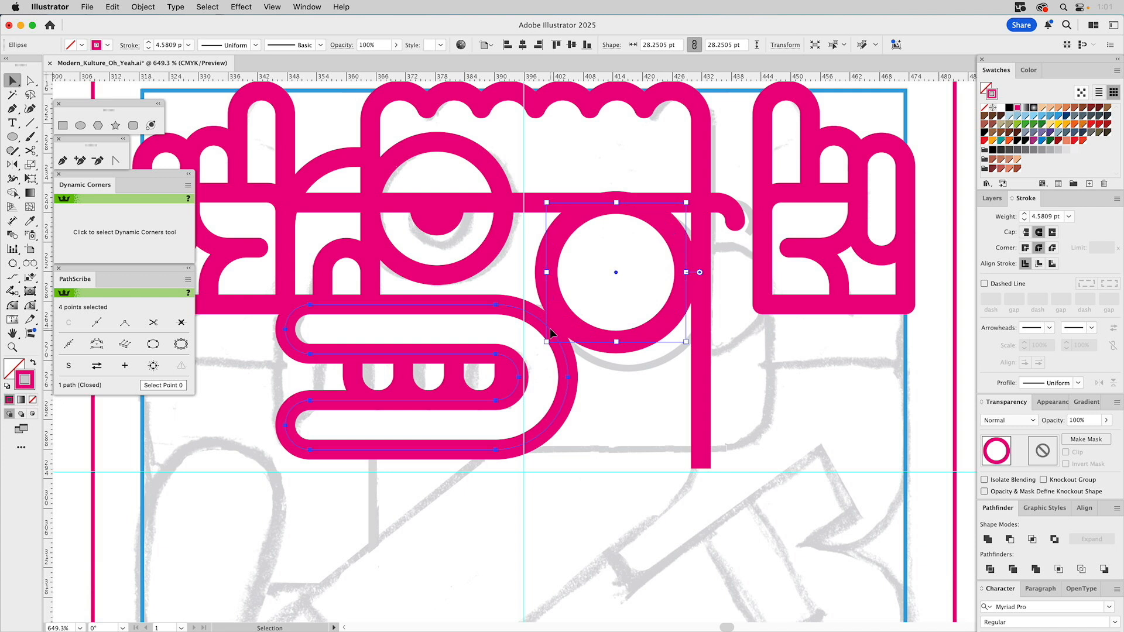
left_click(549, 328)
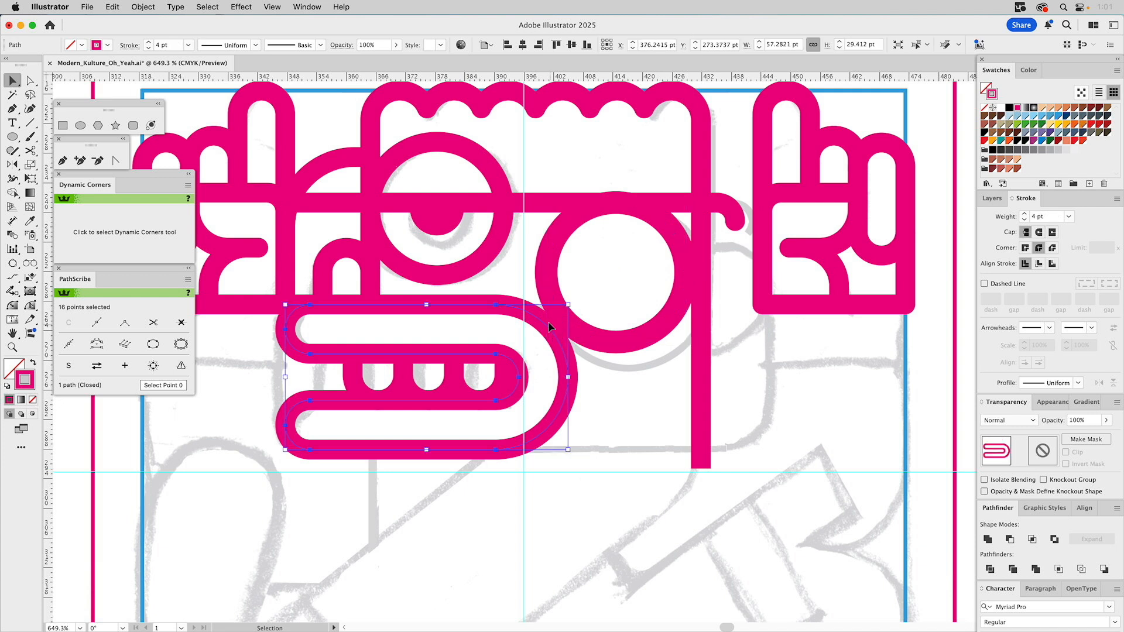
left_click(556, 203)
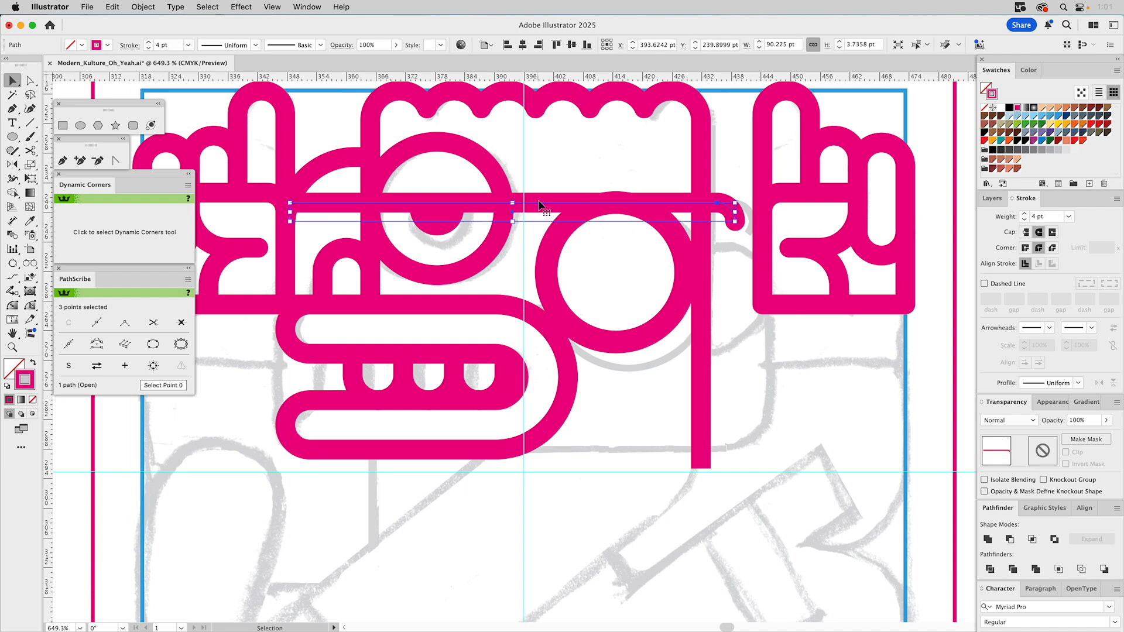
left_click(702, 254)
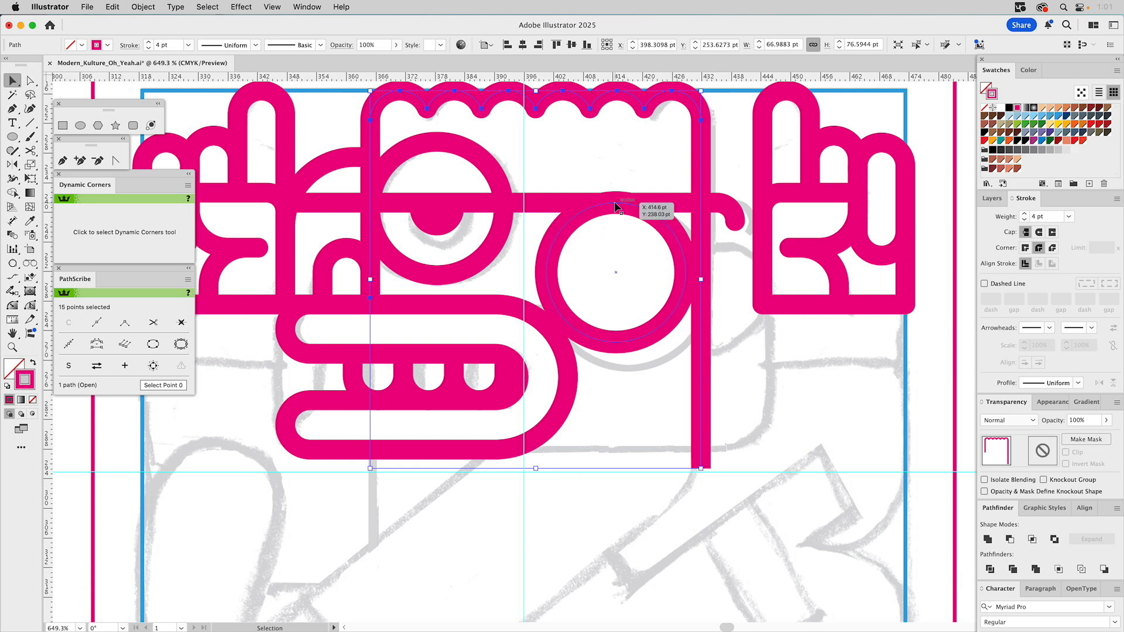
left_click(670, 226)
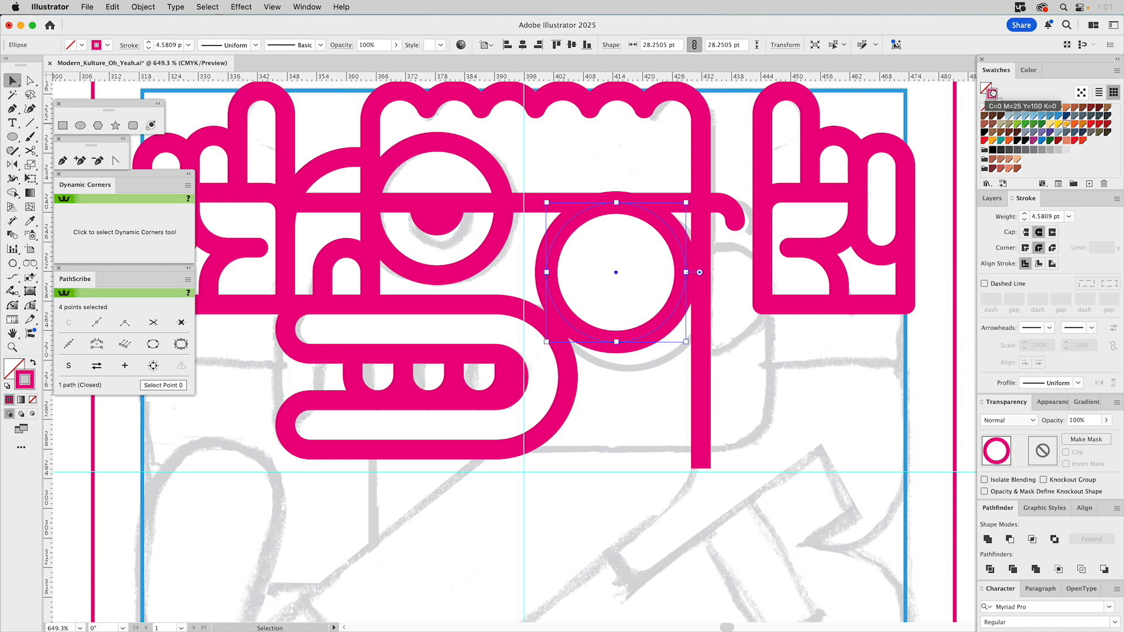
Step: Give the right eye circle a yellow-orange stroke and enlarge it to about 32.8 pt, reaching the head's right edge and the mouth curve
left_click(1067, 124)
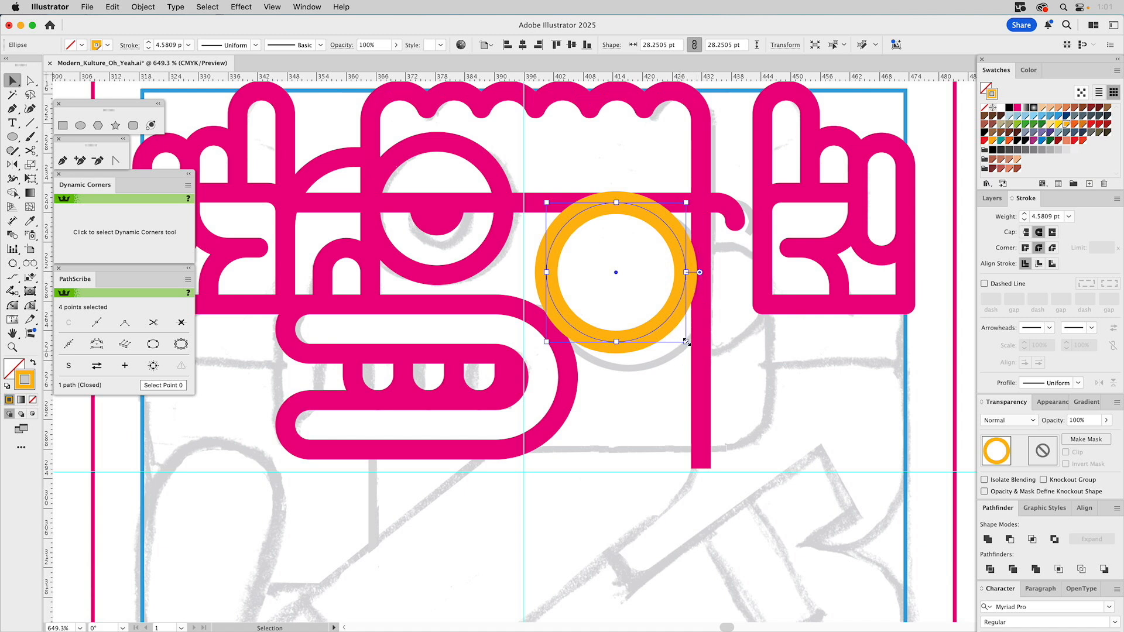
left_click_drag(687, 342, 703, 361)
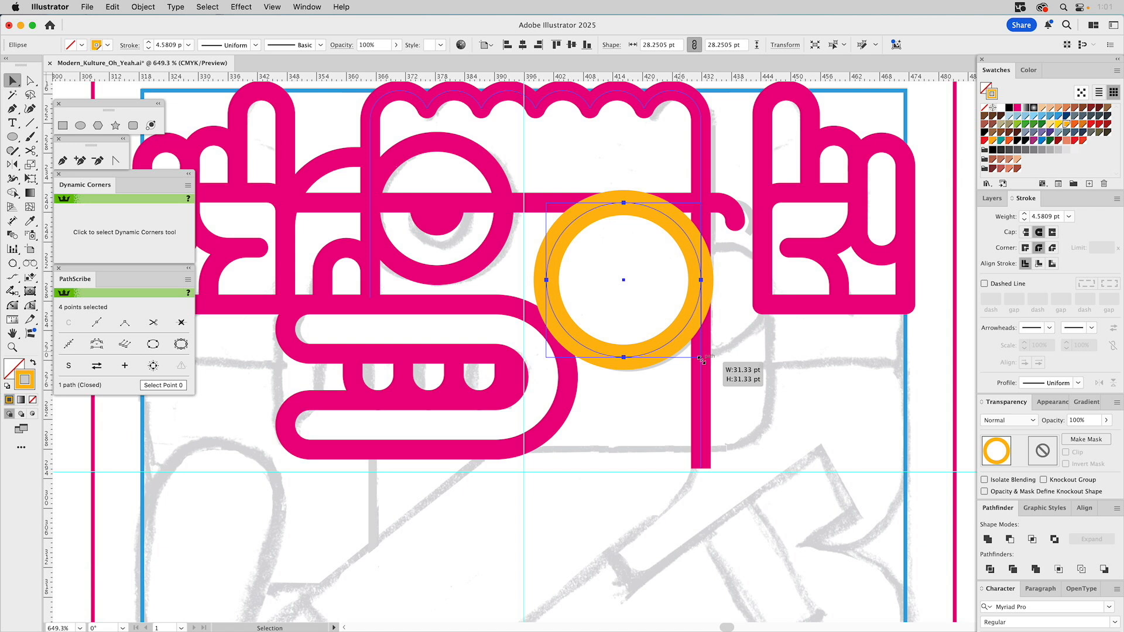
left_click_drag(546, 357, 542, 362)
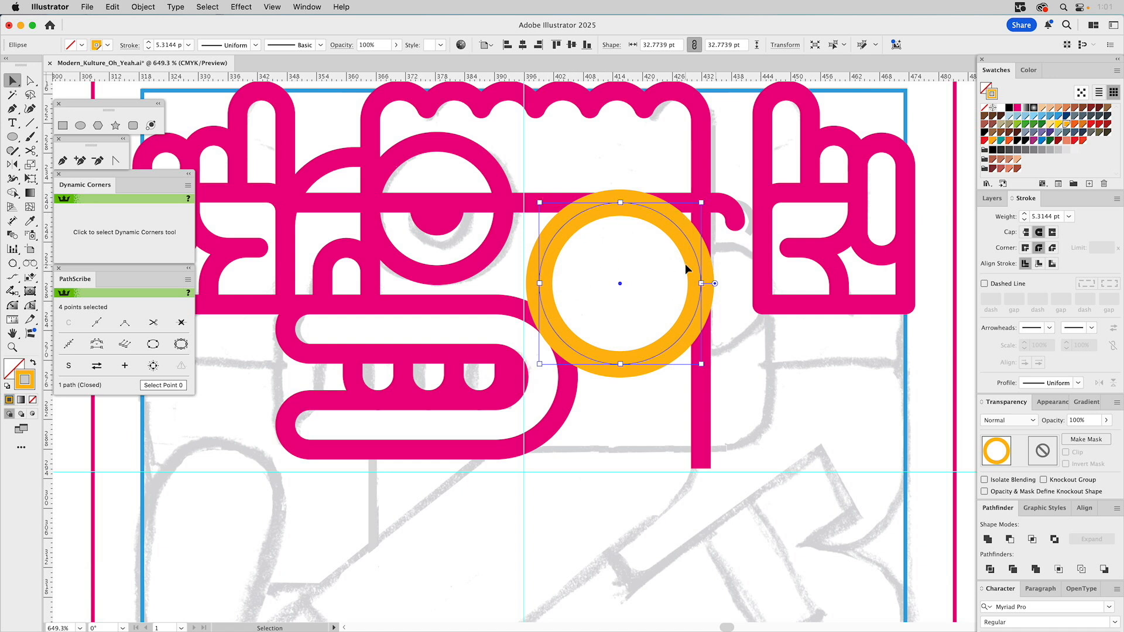
Step: Move the orange circle off its position and align its top edge to the horizontal line through the eyes
left_click_drag(664, 217, 648, 244)
left_click(629, 204, "shift")
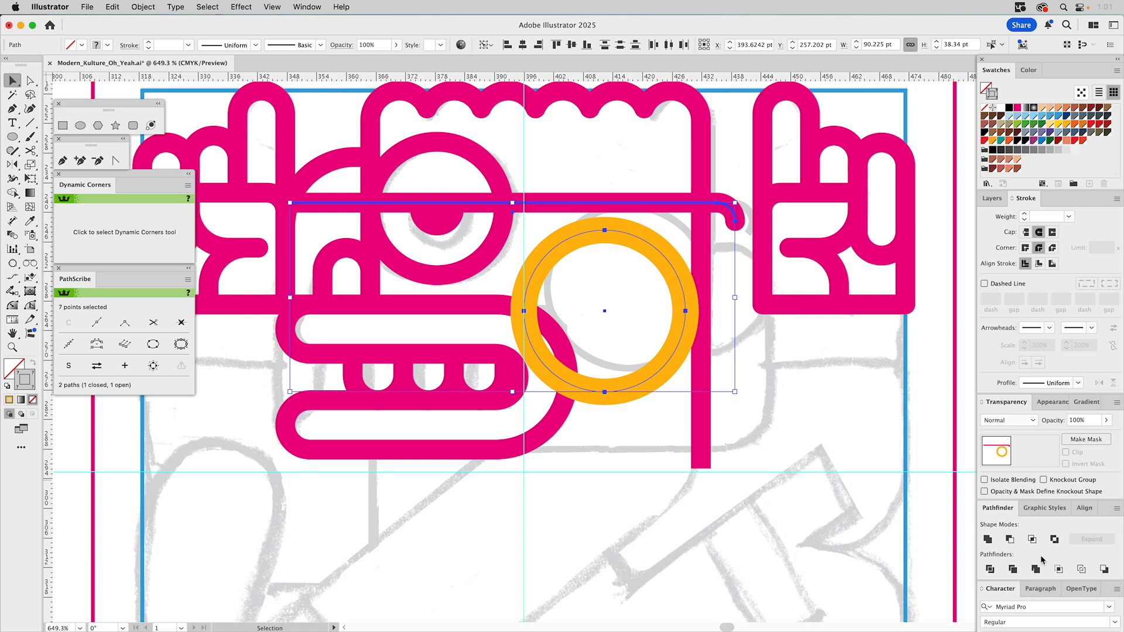
left_click(1085, 508)
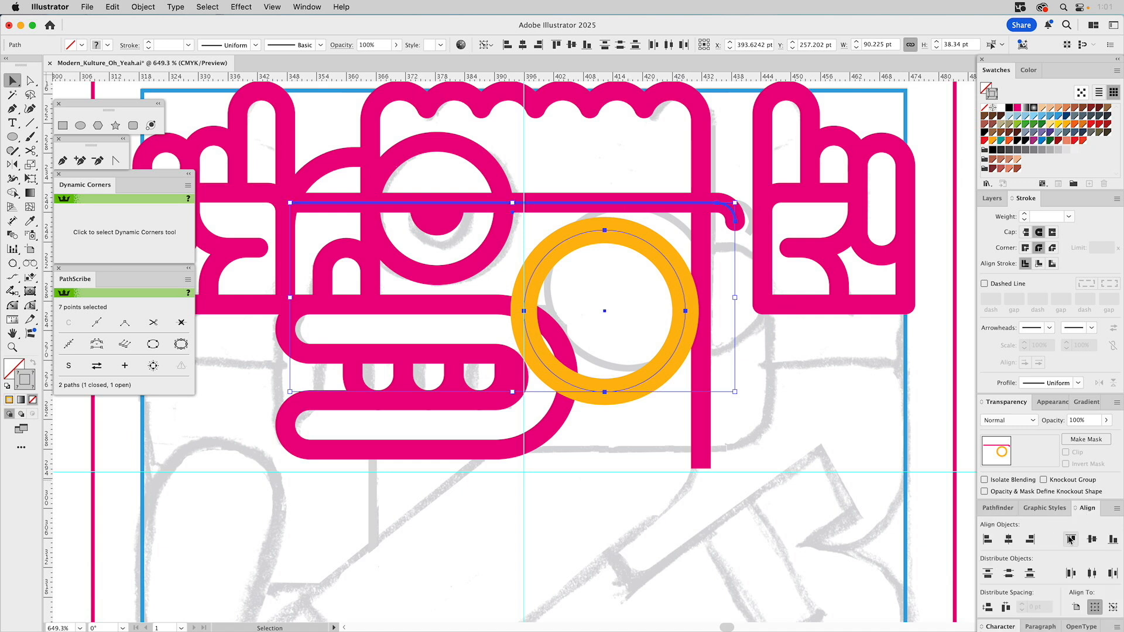
left_click(1070, 539)
Step: Align the orange circle's right edge to the head outline, using the head as the key object
left_click(639, 325)
left_click(659, 359)
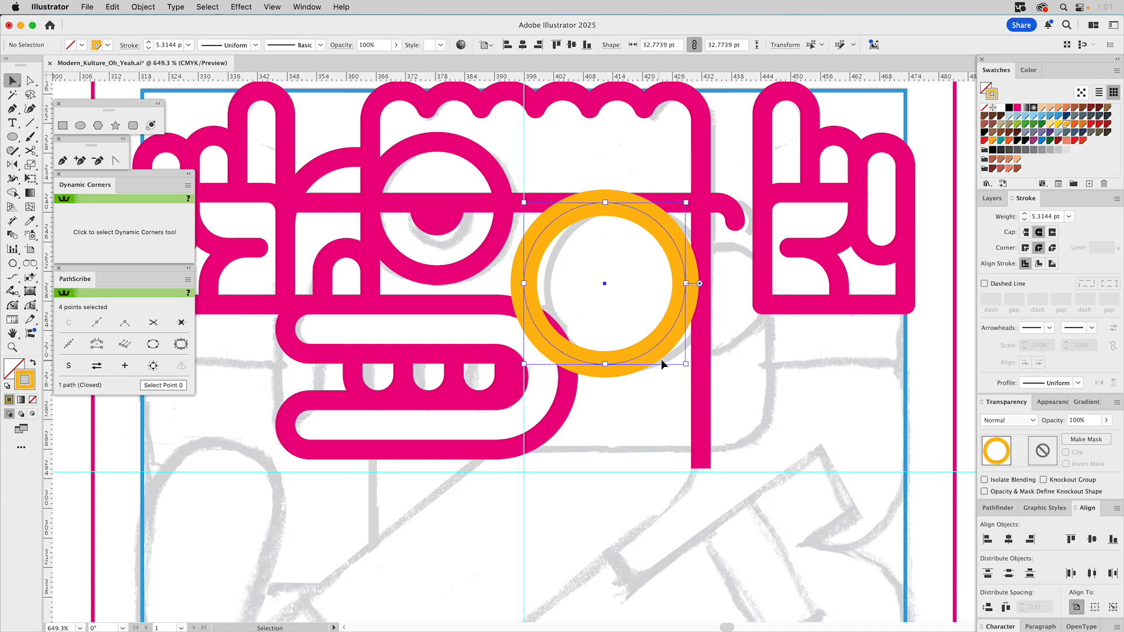
left_click(700, 377, "shift")
left_click(700, 376)
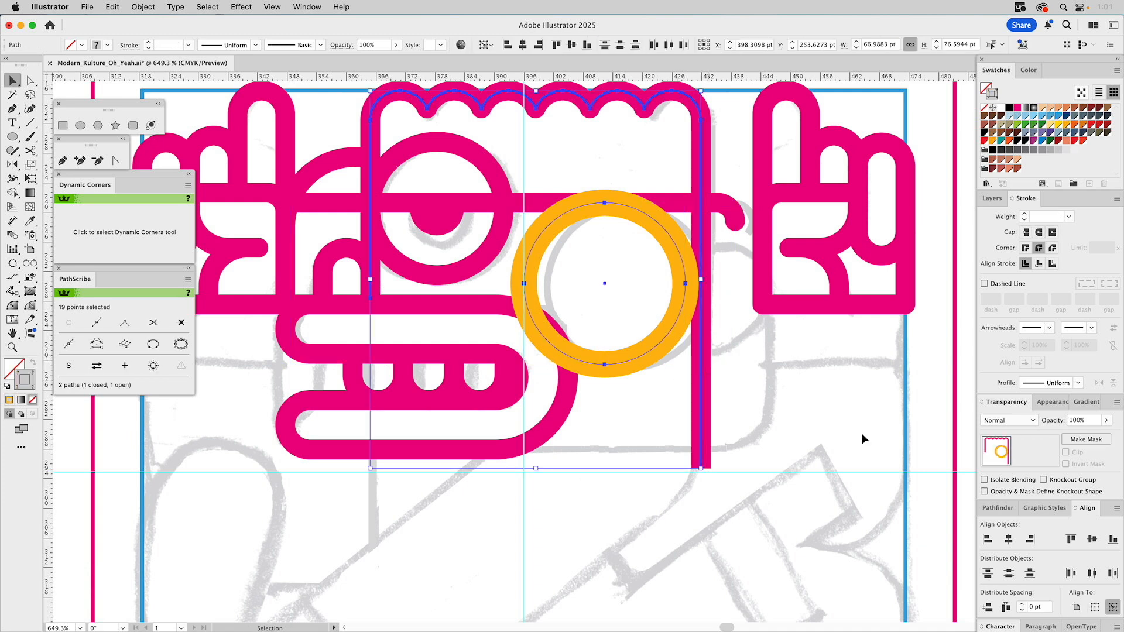
left_click(1031, 540)
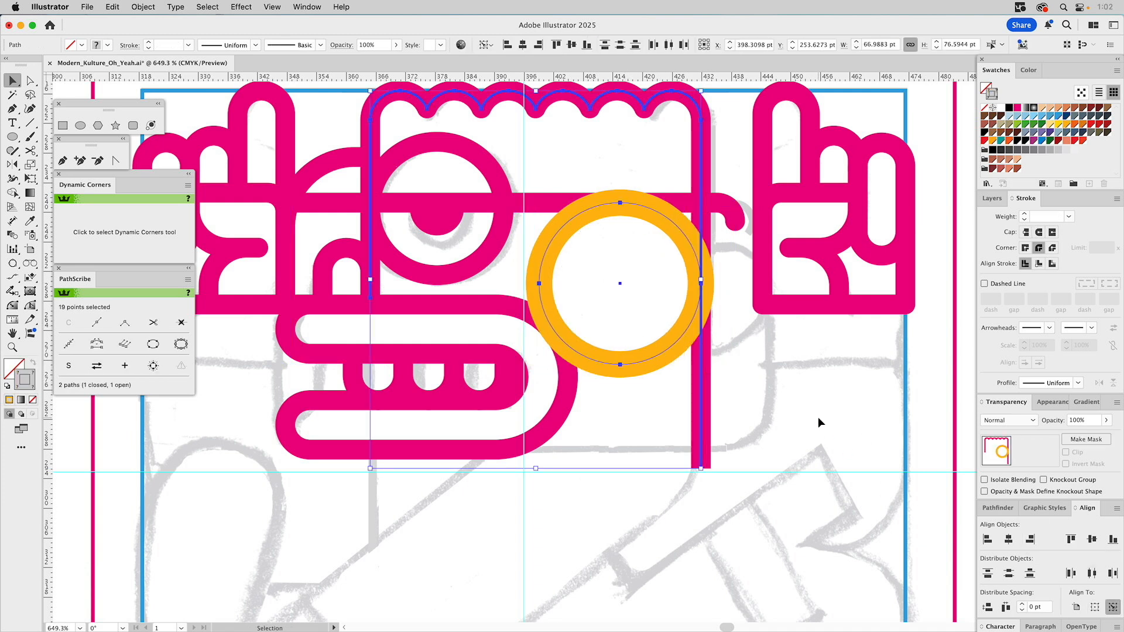
left_click(722, 402)
Step: Check the path contacts in Outline mode and enlarge the eye circle to about 33.1 pt so it meets the mouth curve
key("super+y")
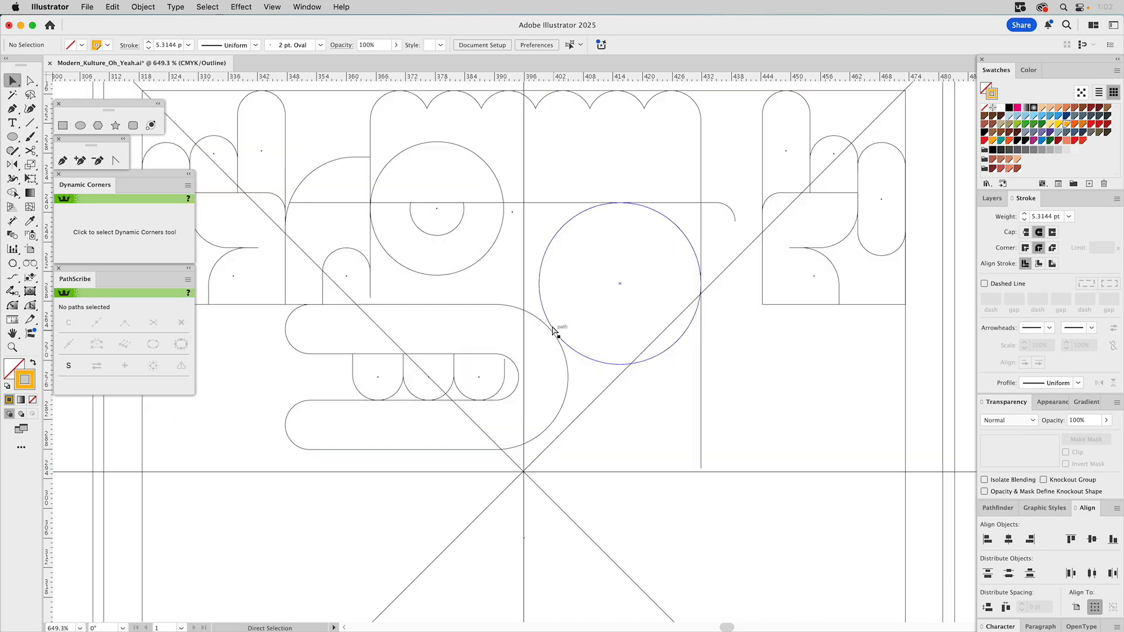
left_click(583, 356)
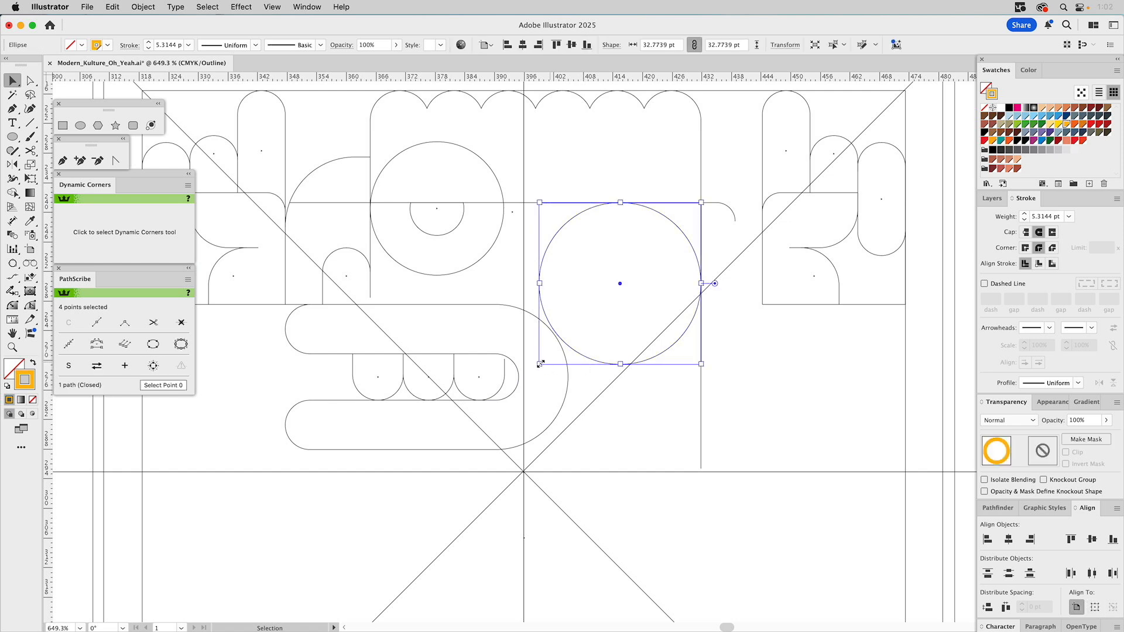
left_click_drag(539, 363, 535, 367)
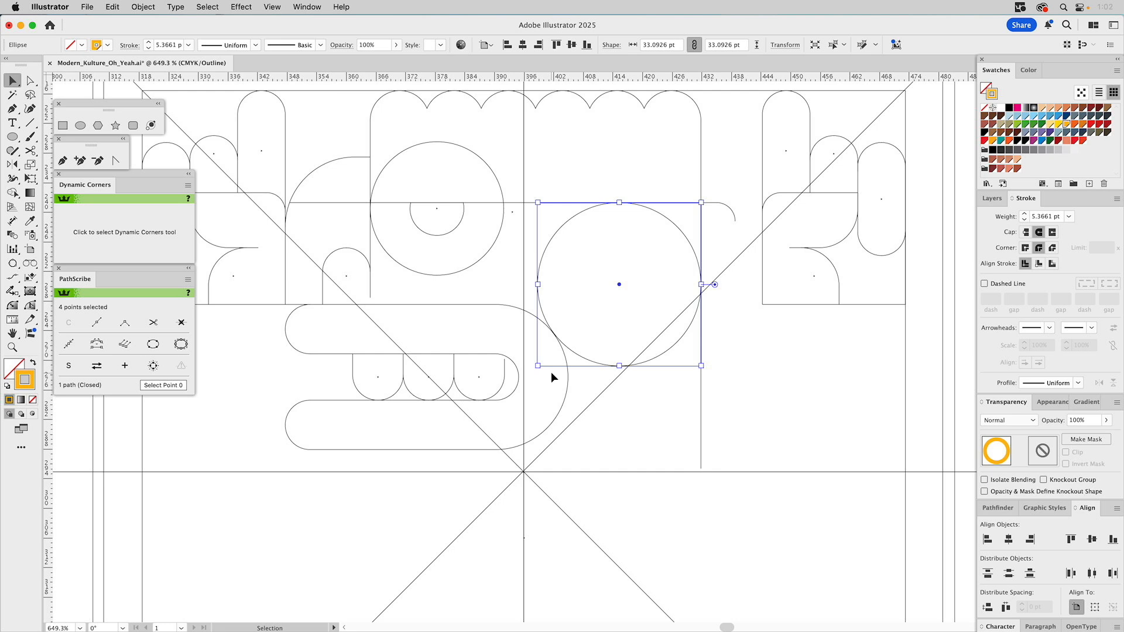
key("super+y")
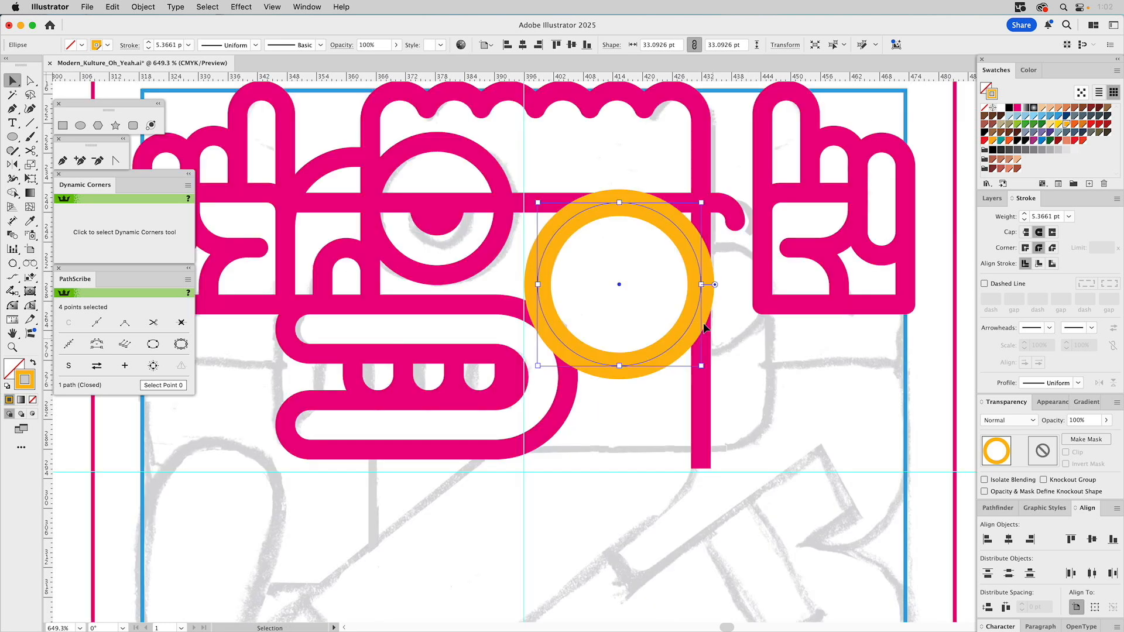
Step: Apply the horizontal line's magenta 4 pt stroke to the right eye circle with the Eyedropper and deselect it
key("i")
left_click(550, 200)
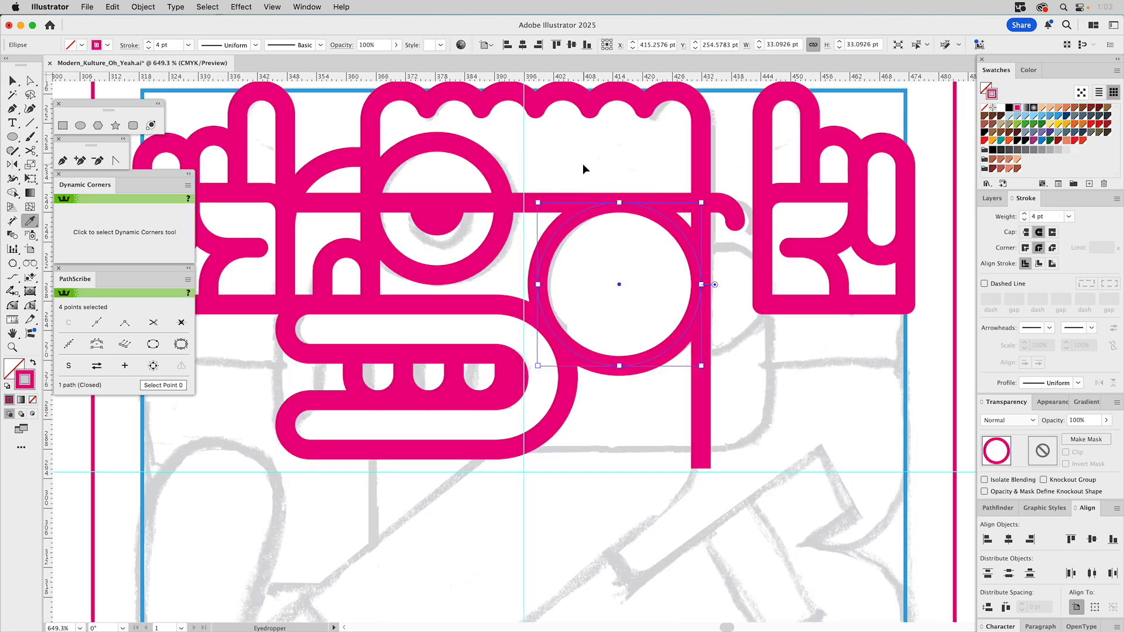
key("super+shift+a")
key("v")
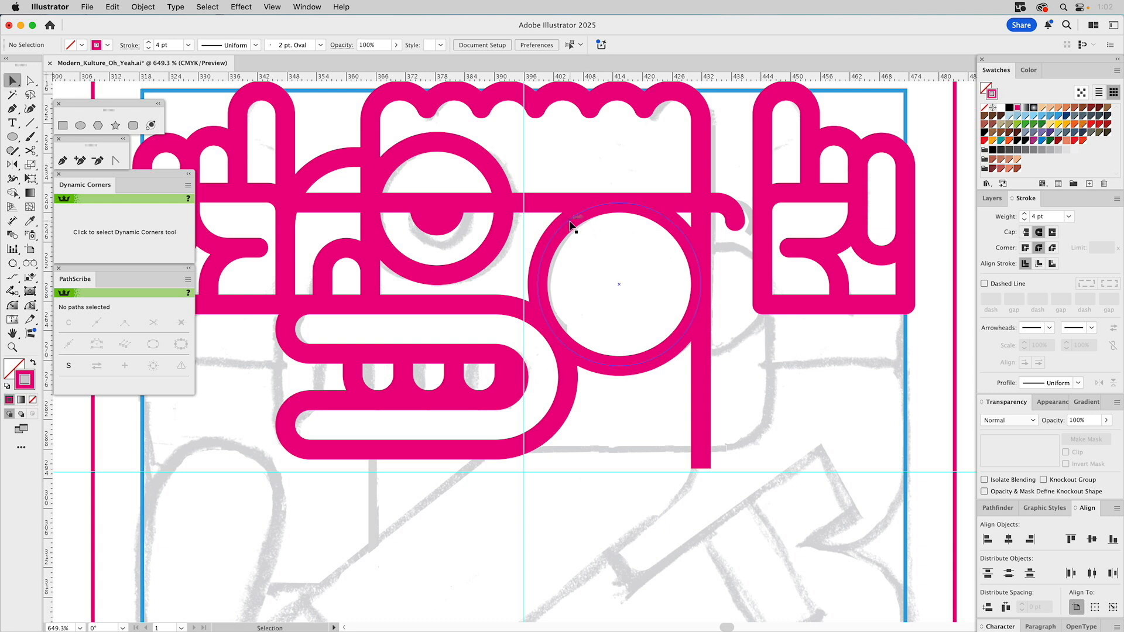
Step: Move the eye circle away and reposition it with the Snap To Collisions tool against the horizontal line, head edge and mouth curve
left_click_drag(571, 223, 505, 295)
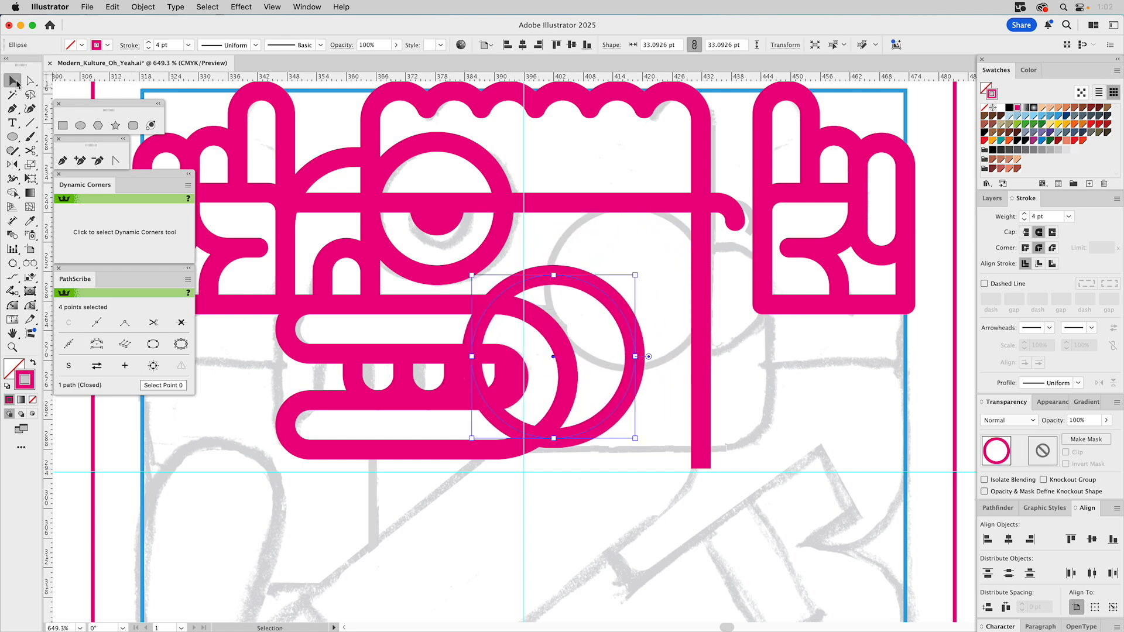
left_click(16, 82)
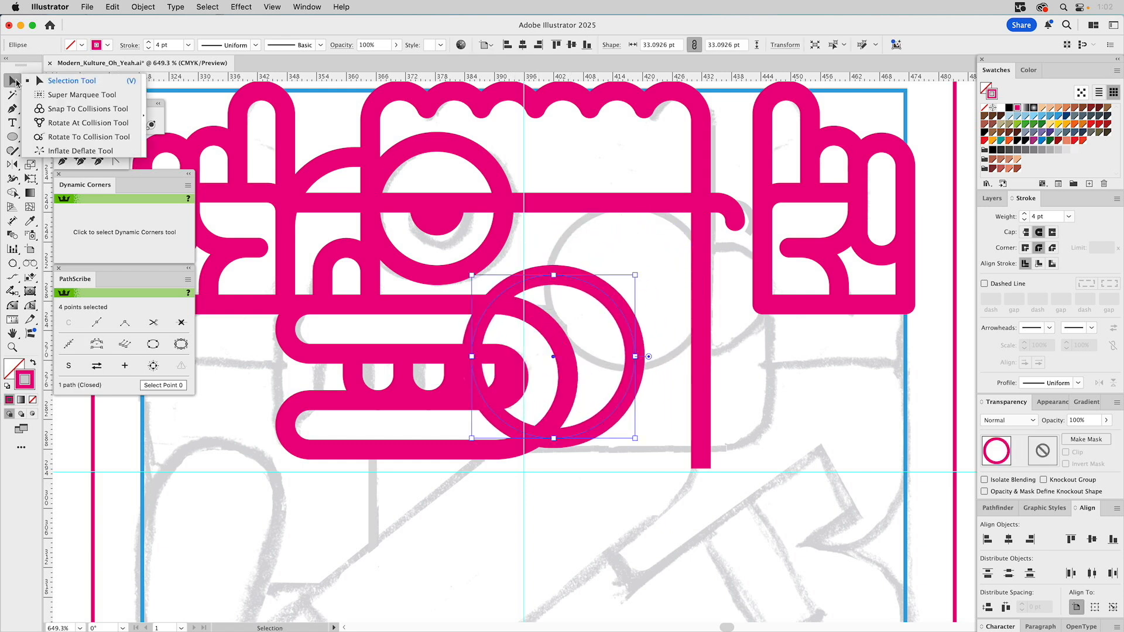
left_click(39, 109)
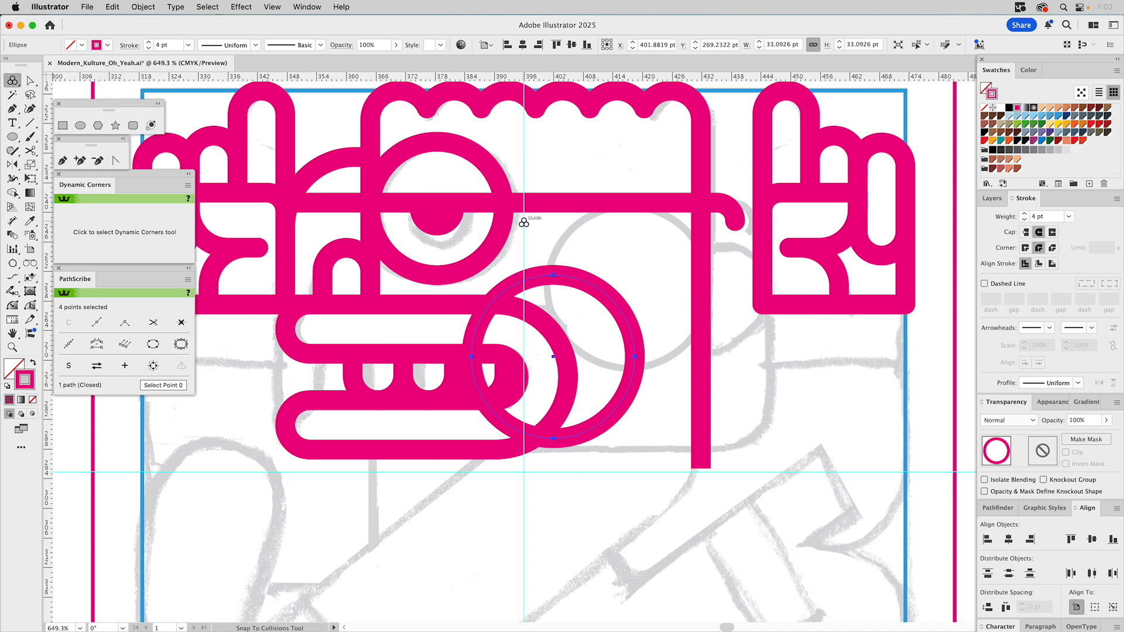
left_click_drag(592, 288, 655, 219)
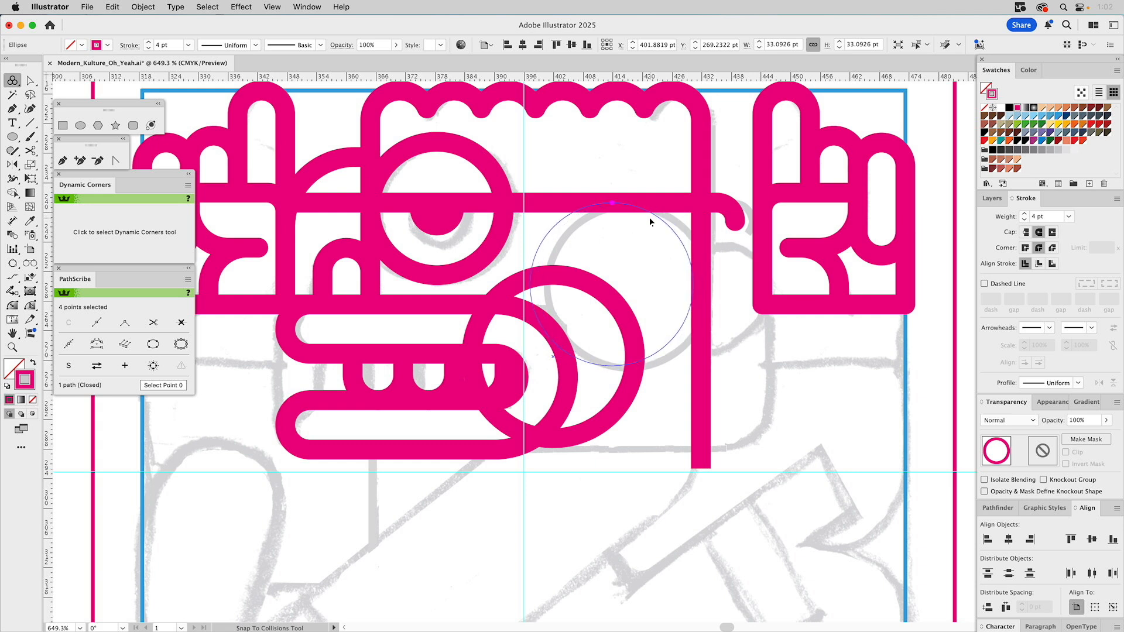
left_click_drag(654, 218, 654, 216)
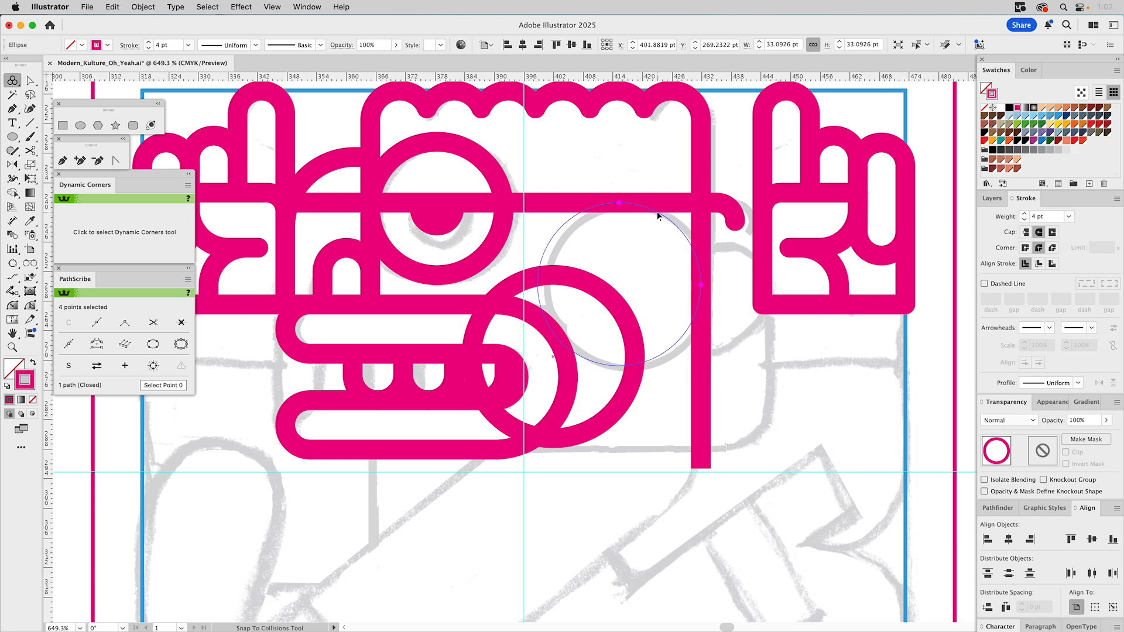
left_click_drag(657, 215, 658, 215)
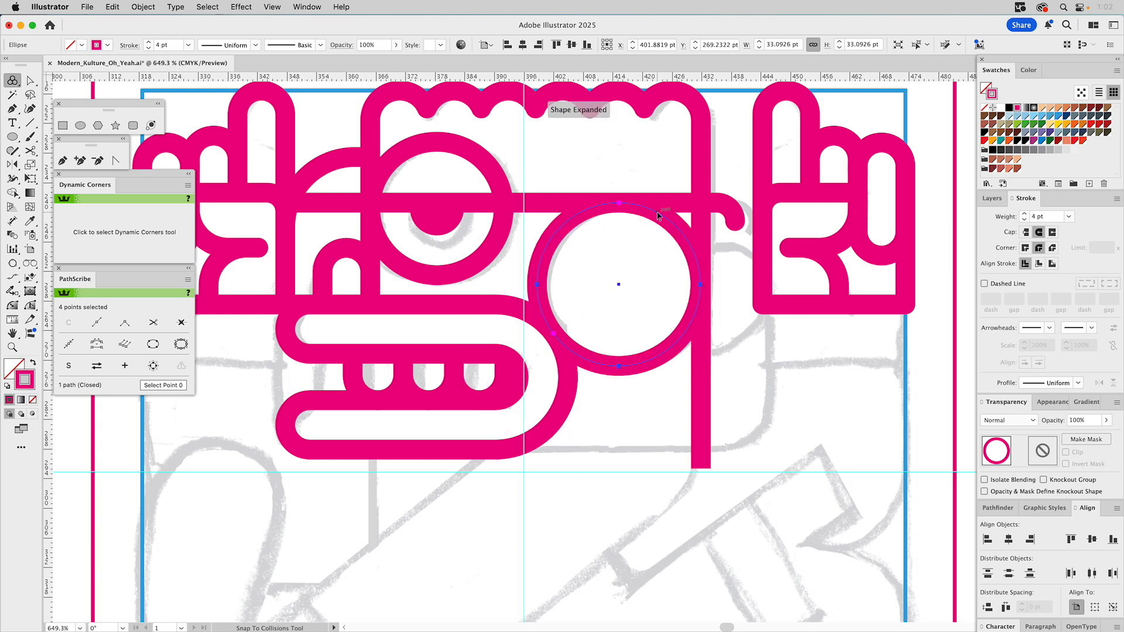
Step: Extend the lower end of the head's right vertical line slightly below the horizontal center guide
key("v")
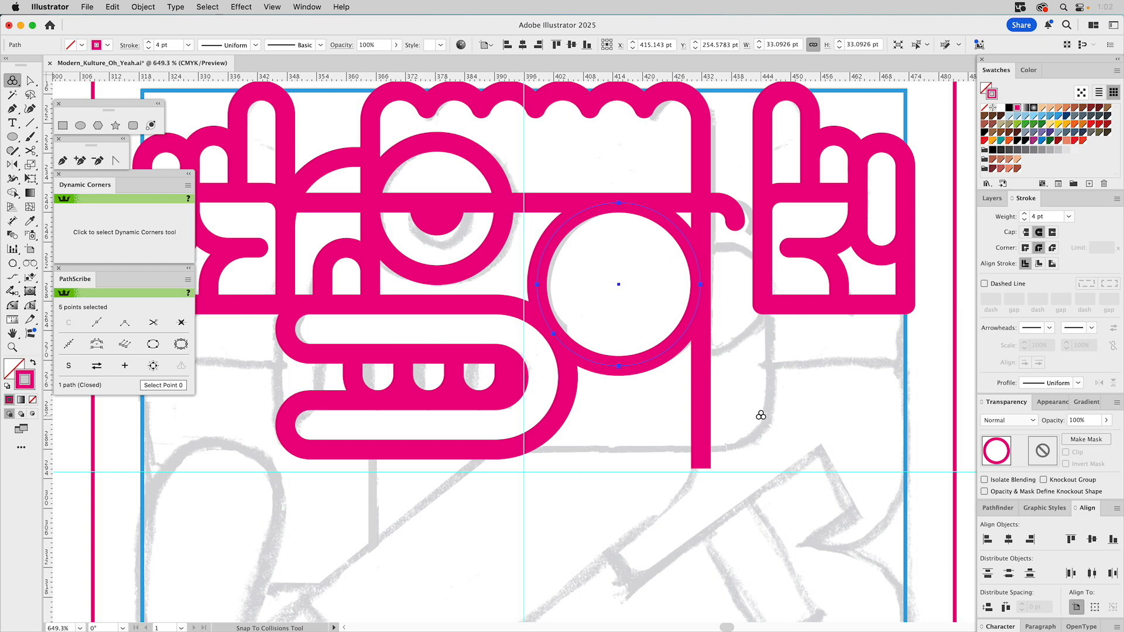
left_click(761, 414)
left_click_drag(686, 416, 782, 380)
left_click_drag(630, 416, 632, 395)
key("z")
left_click(532, 408, "alt")
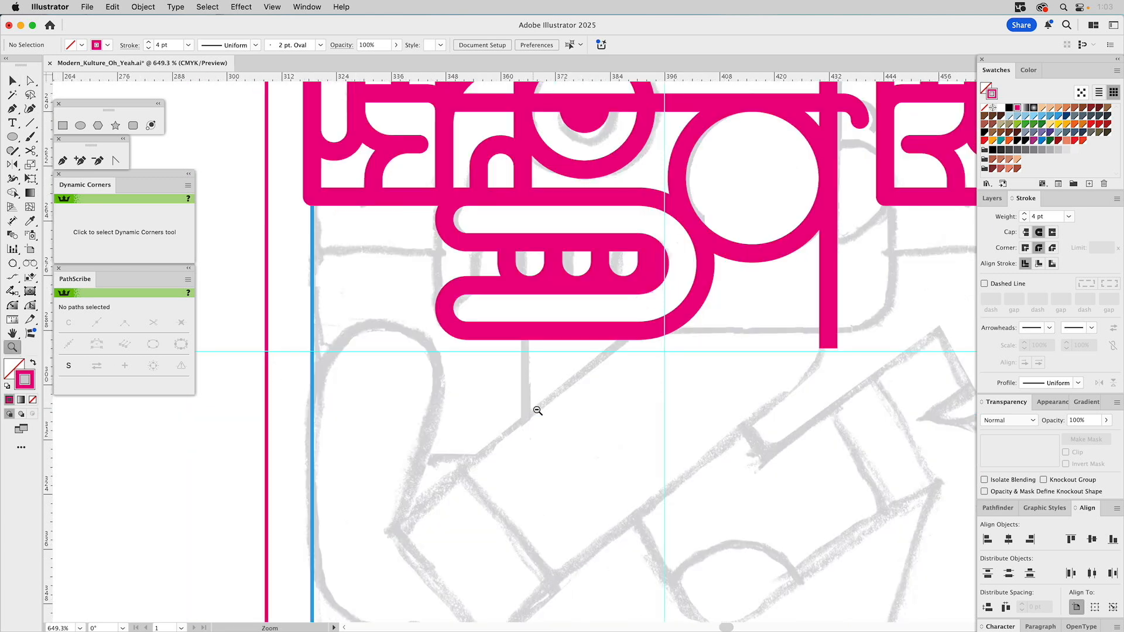
left_click(532, 409, "alt")
left_click_drag(673, 319, 612, 343)
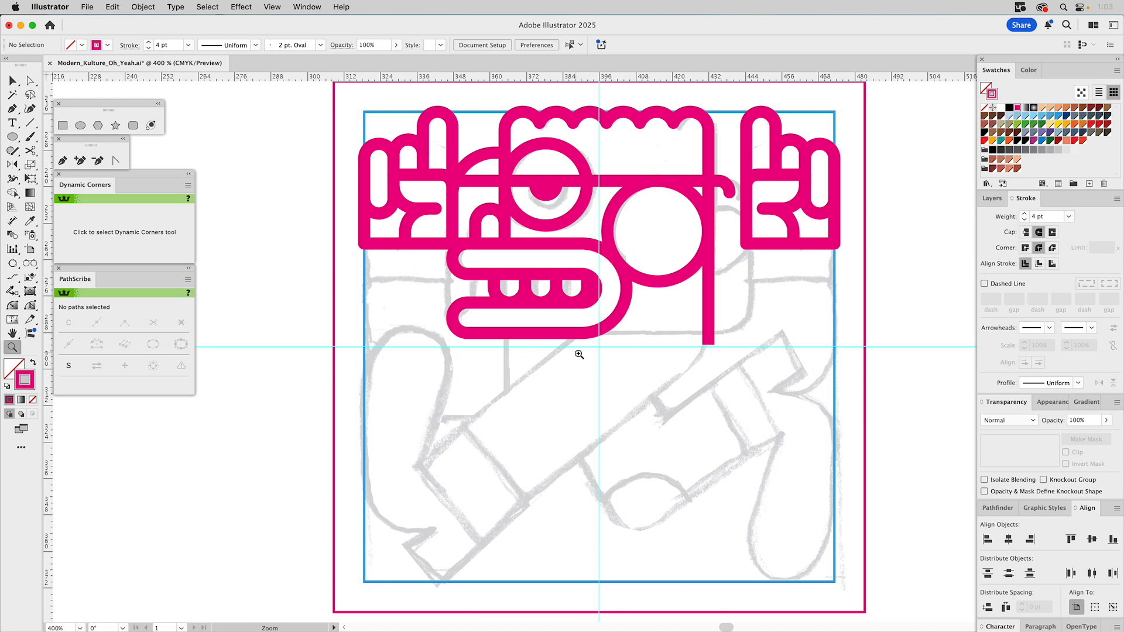
key("a")
left_click_drag(710, 345, 708, 353)
Step: Draw a rectangle about 115.3 by 35 pt over the sketched legs and remove its right side using the Scissors tool
left_click(63, 125)
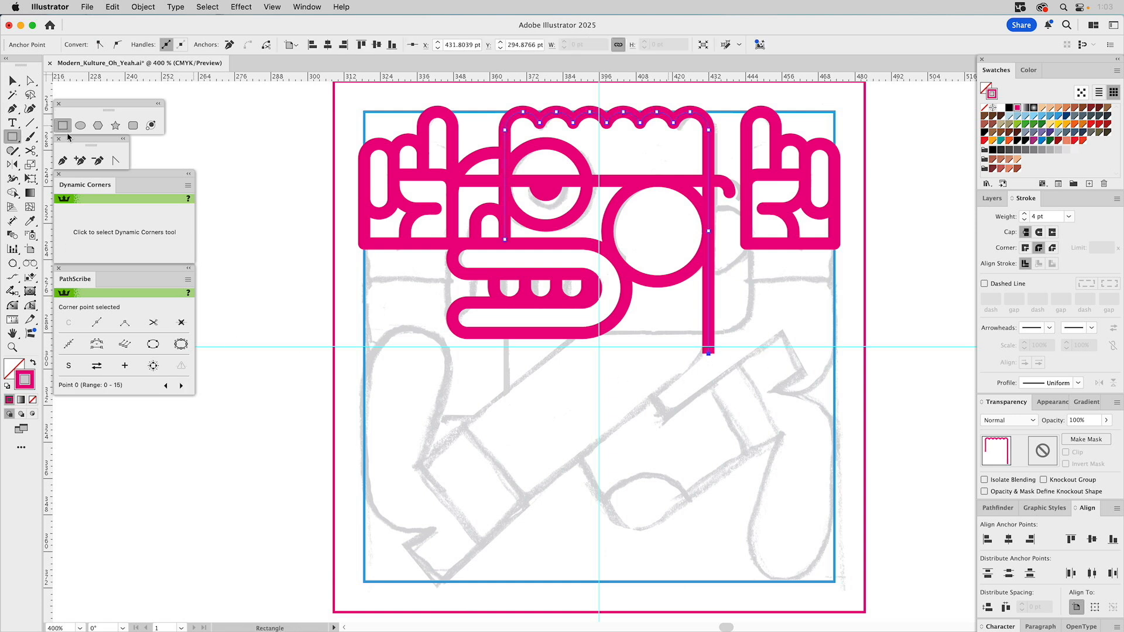
left_click_drag(420, 464, 770, 568)
key("c")
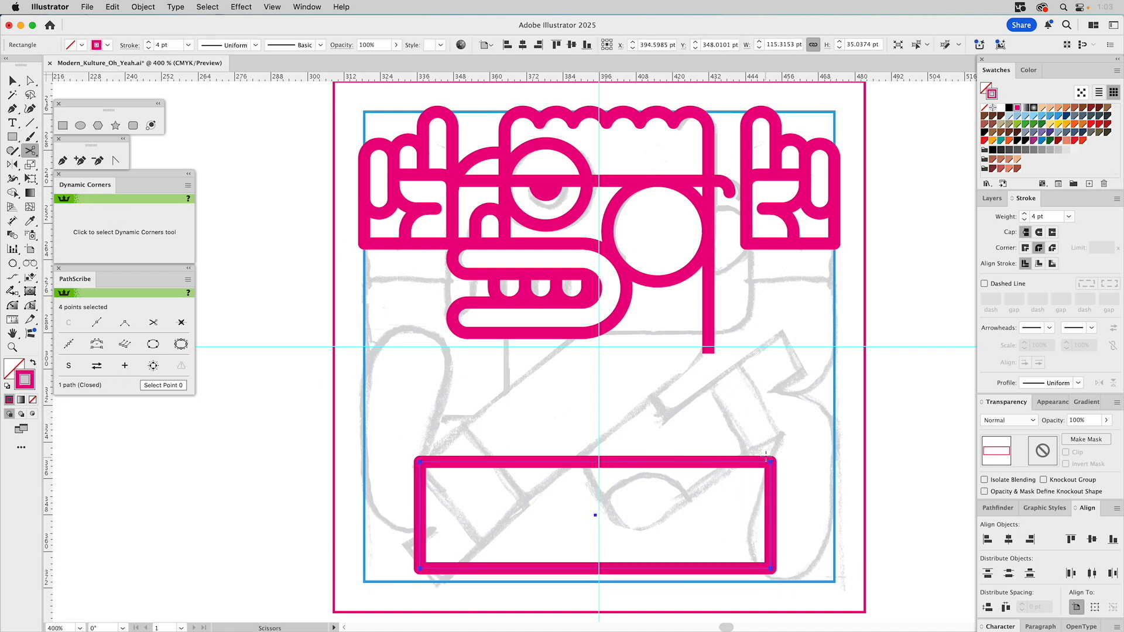
left_click(771, 462)
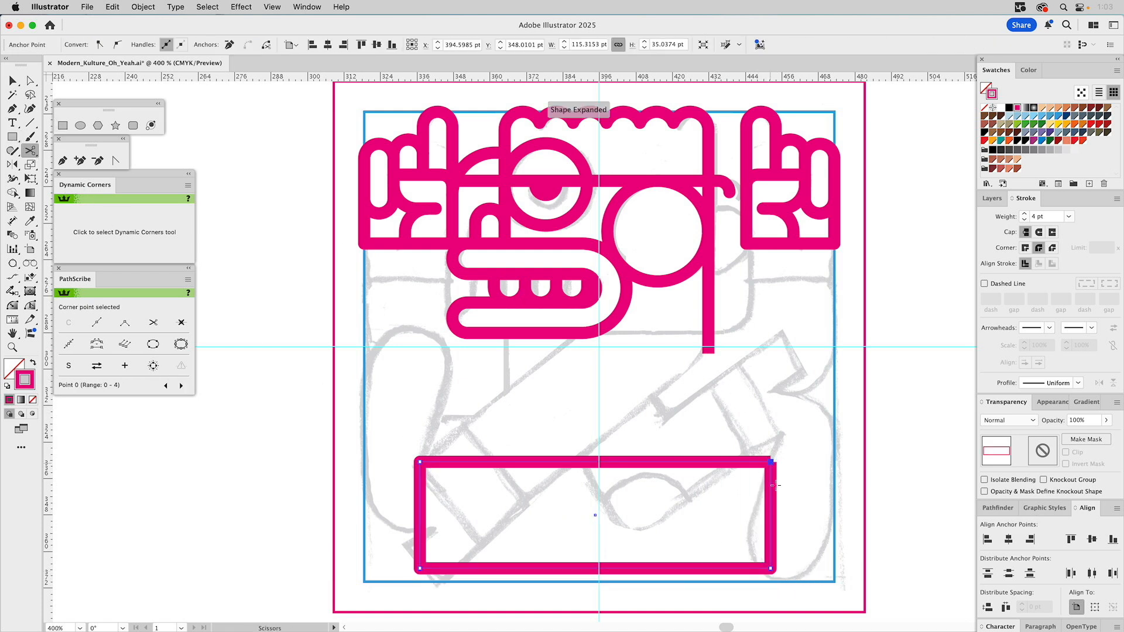
left_click(771, 568)
key("a")
left_click_drag(790, 519, 736, 531)
key("Delete")
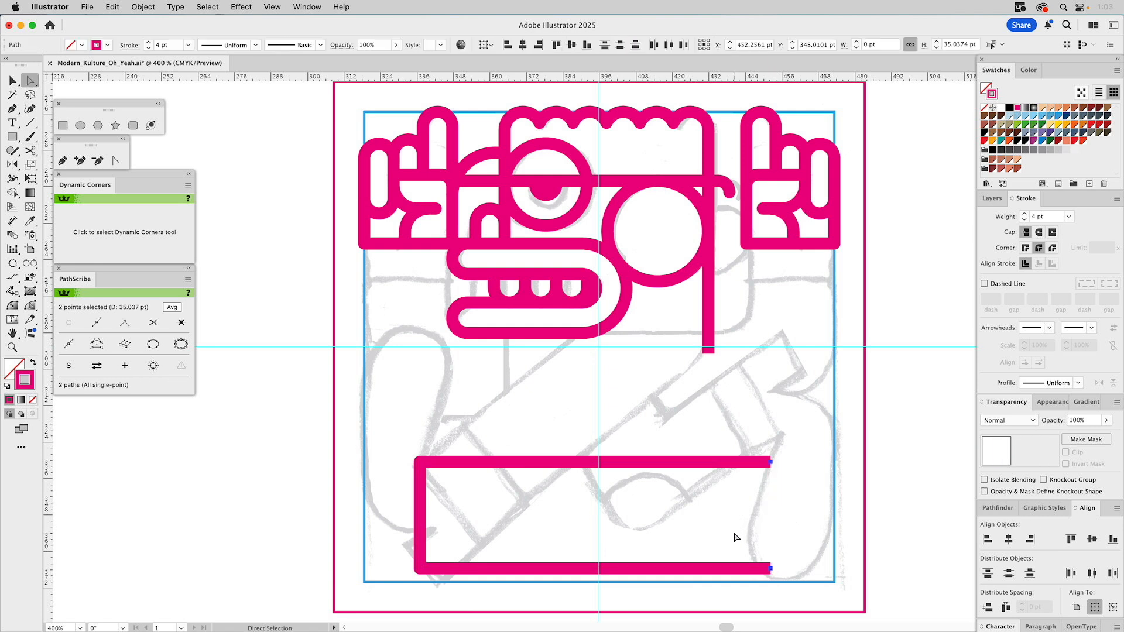
left_click(736, 538)
Step: Move the open rectangle up and right over the sketched legs and apply the graphic style with a 0.75 pt magenta stroke
key("v")
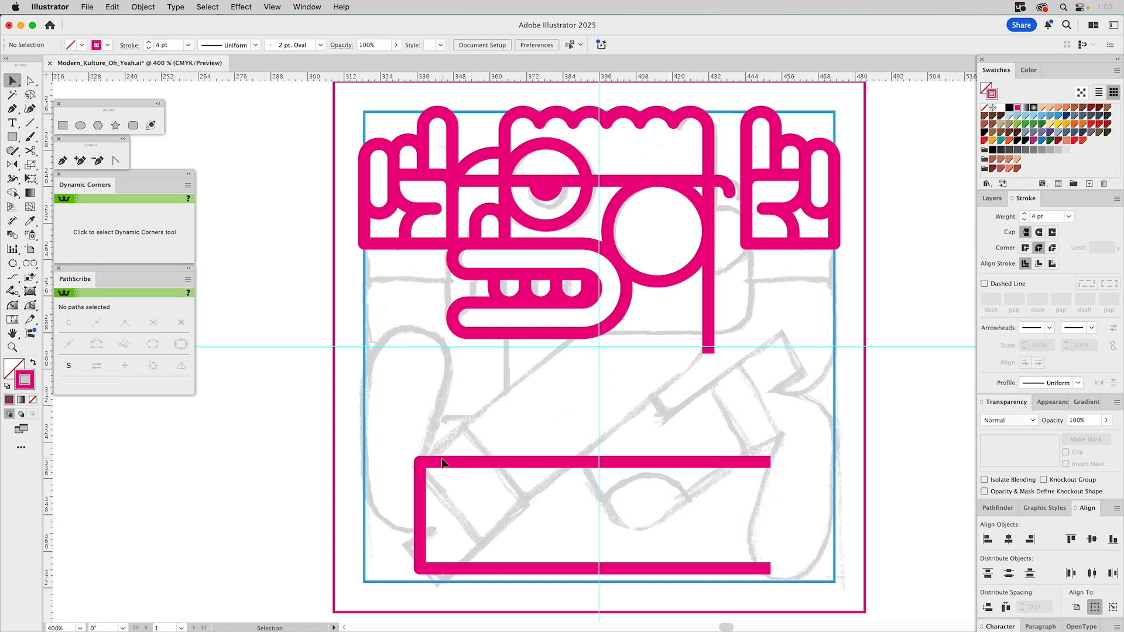
left_click_drag(443, 465, 495, 424)
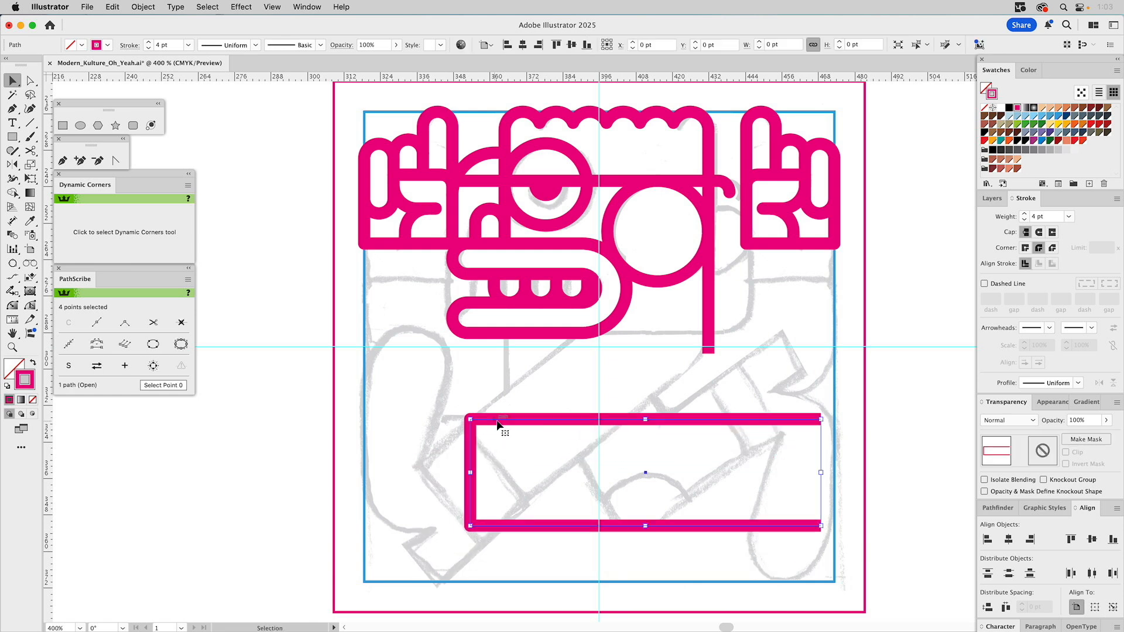
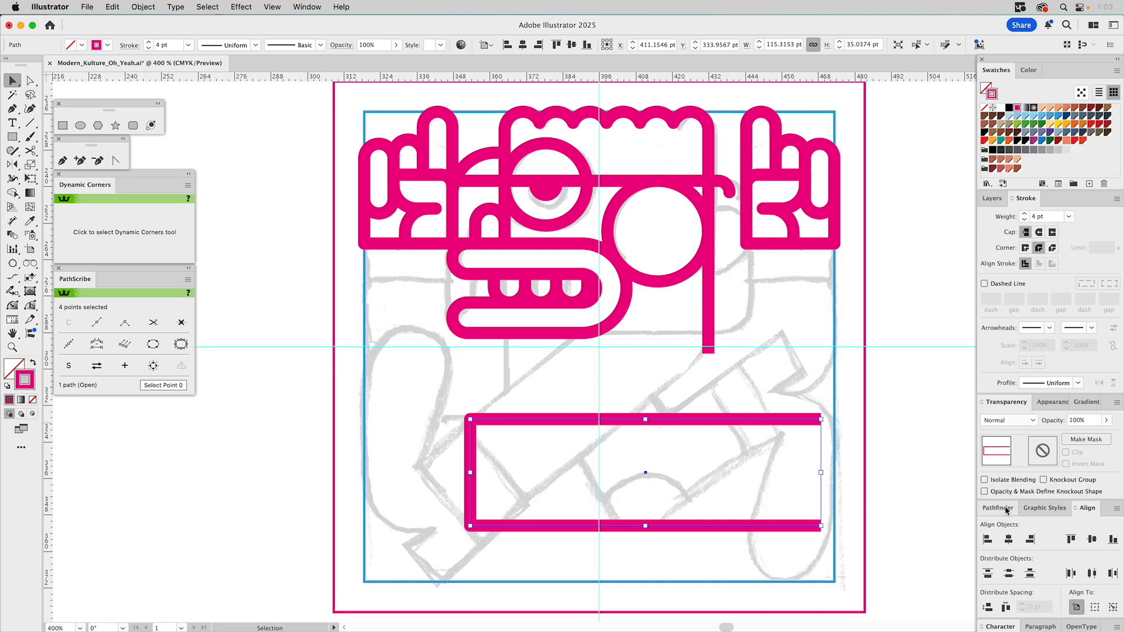
left_click(1037, 509)
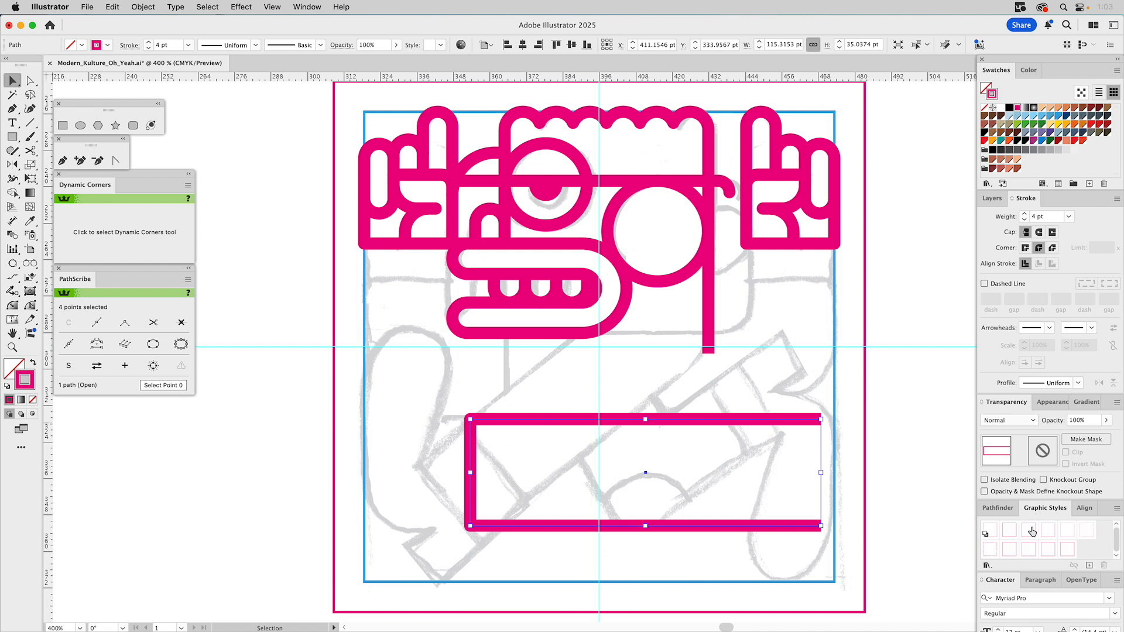
left_click(1029, 529)
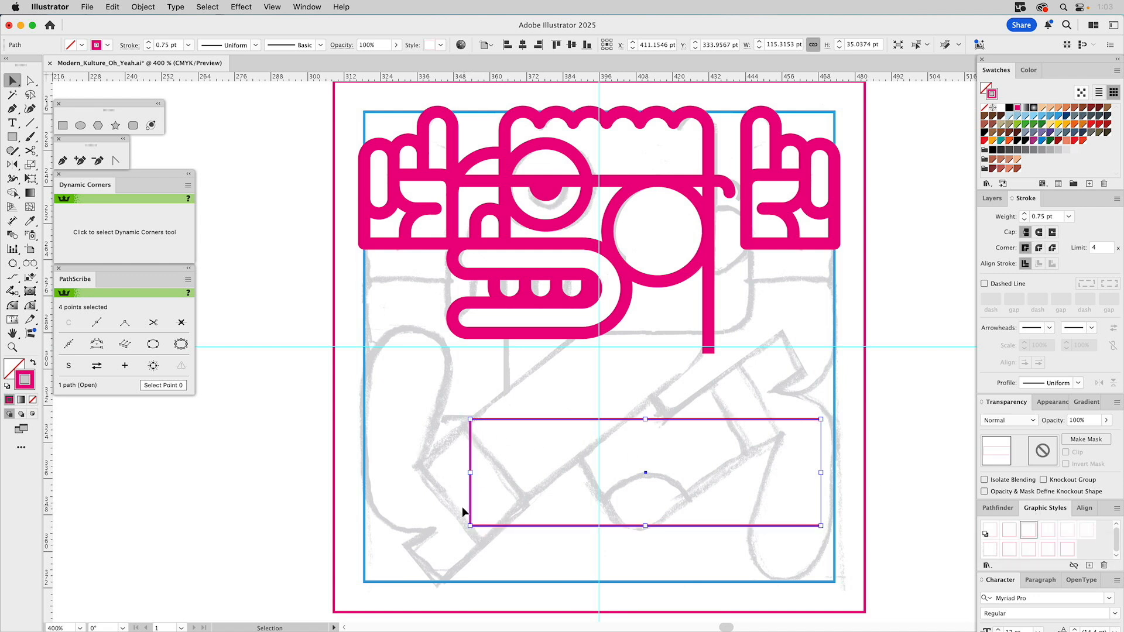
Step: Move the open rectangle so its lower-left corner sits on the blue frame's bottom edge at the sketched leg tip
left_click_drag(471, 526, 443, 581)
left_click_drag(13, 165, 49, 171)
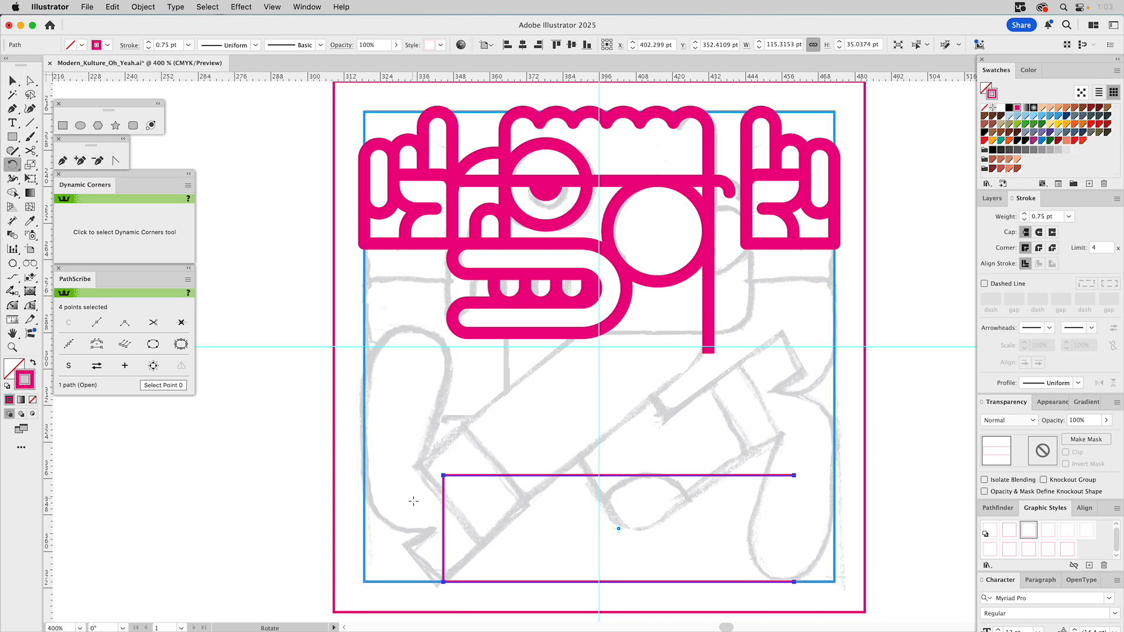
left_click(443, 582)
left_click_drag(721, 450, 618, 268)
key("ctrl+z")
Step: Extend the open rectangle's lower edge horizontally to the right, making the shape about 150 pt wide
key("a")
left_click_drag(794, 582, 899, 582)
key("r")
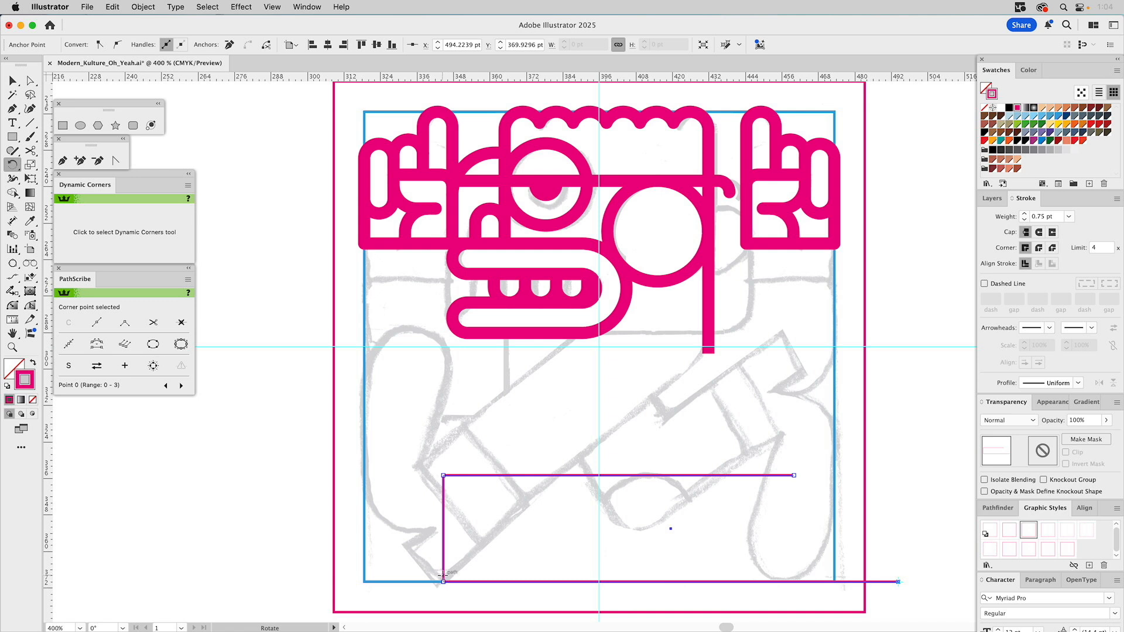
left_click(443, 581)
left_click_drag(789, 580, 772, 486)
key("super+z")
key("v")
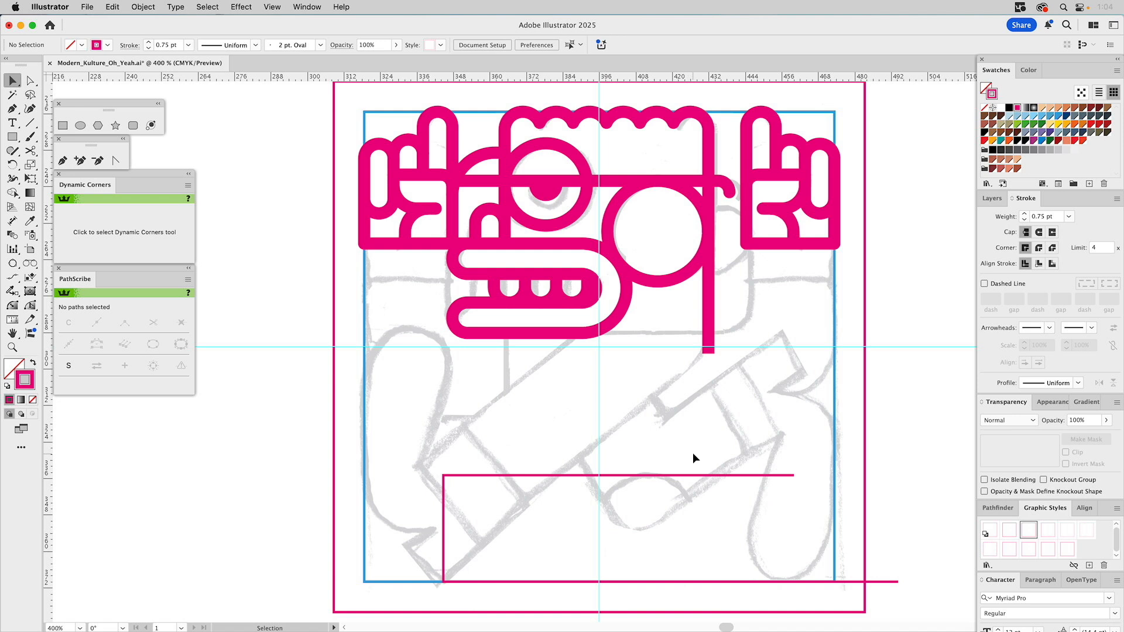
Step: Rotate the open rectangle about 42° around its lower-left corner so its long lower edge meets the end of the head's vertical line
left_click(12, 165)
left_click(443, 582)
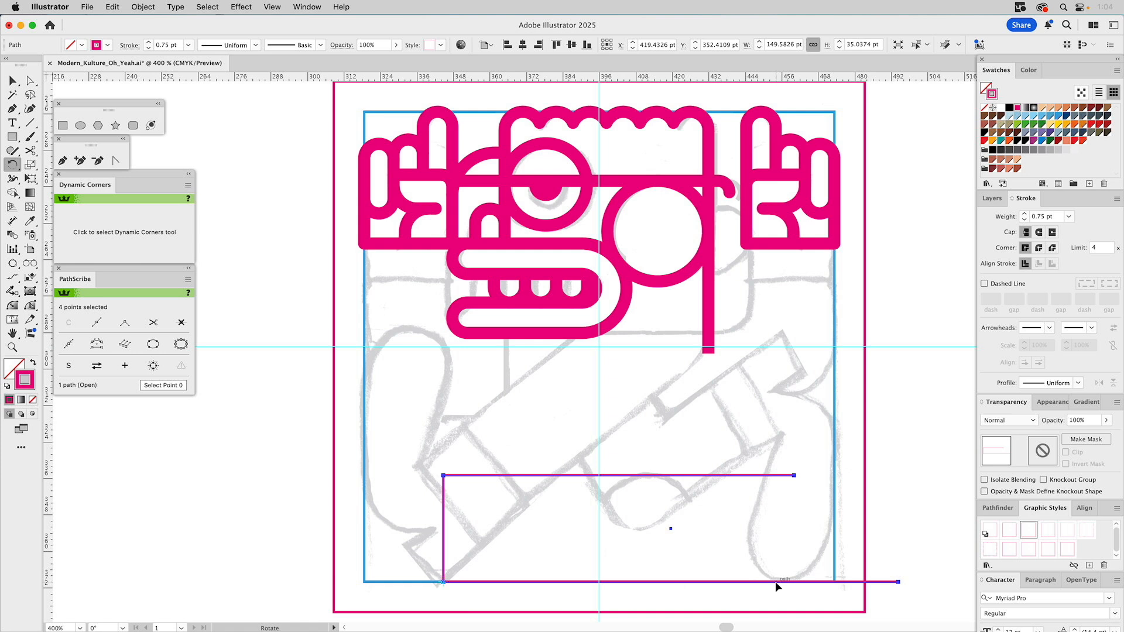
left_click_drag(776, 582, 710, 351)
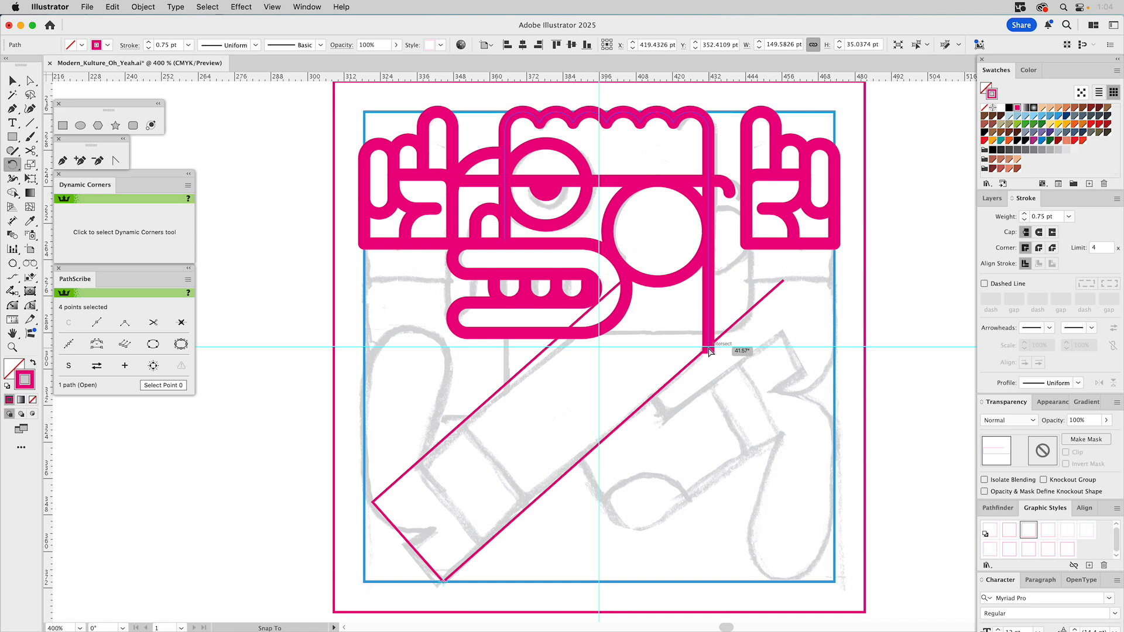
left_click_drag(710, 351, 710, 351)
Step: Extend the vertical end of the head outline straight down past the diagonal shape's lower edge
key("a")
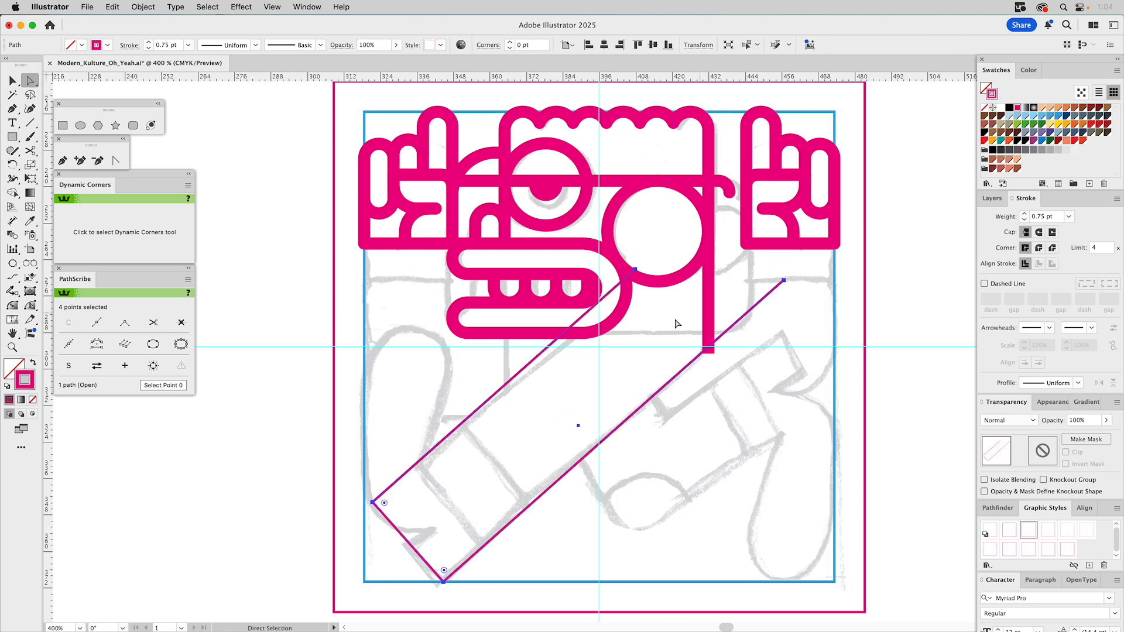
left_click(710, 329)
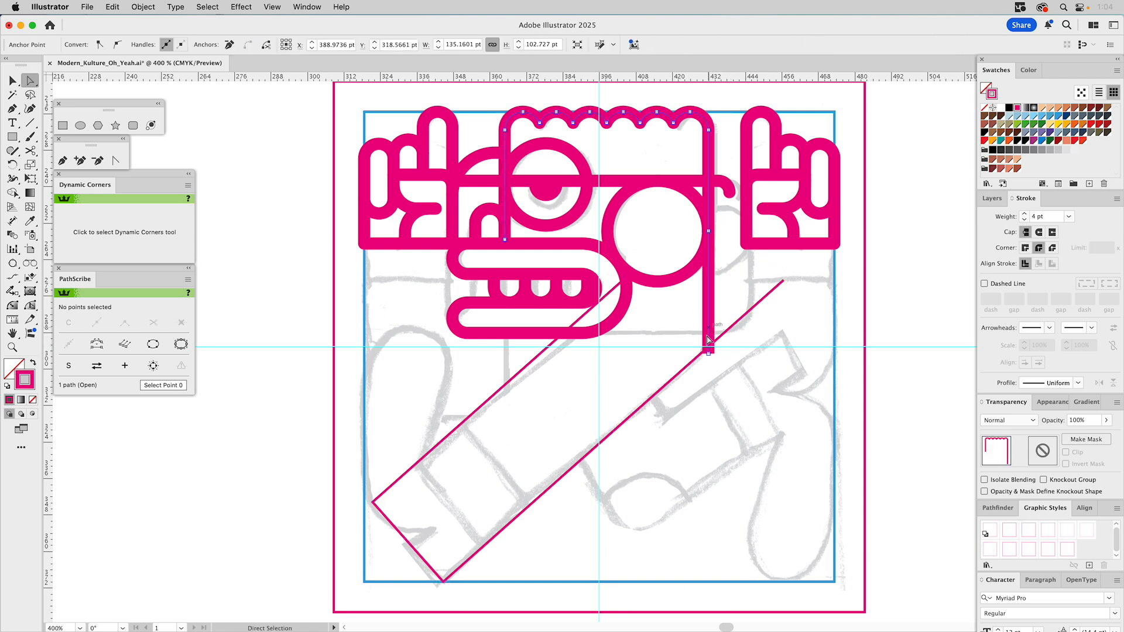
left_click_drag(710, 352, 707, 369)
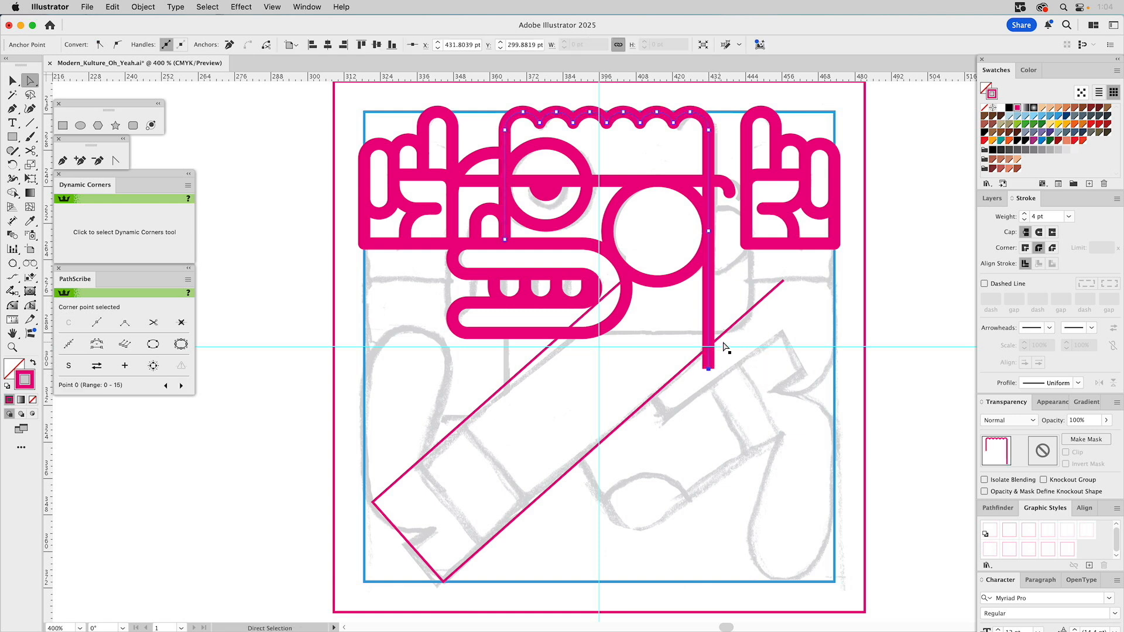
Step: Shorten the diagonal shape's upper edge along its own angle so it ends on the lower jaw line
left_click(615, 291)
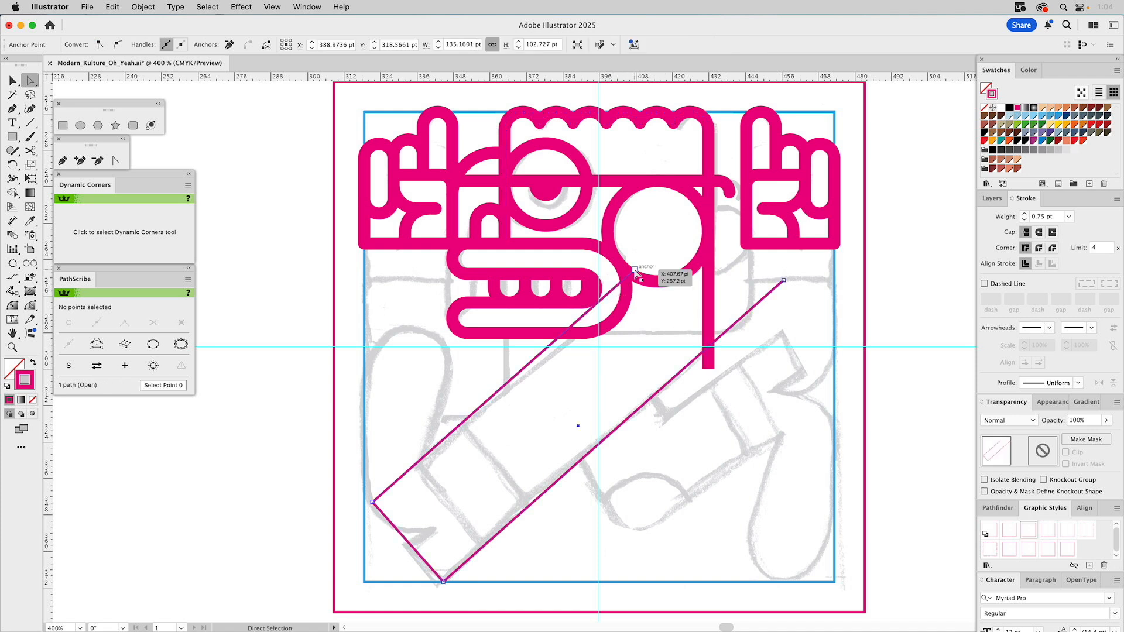
left_click(636, 271)
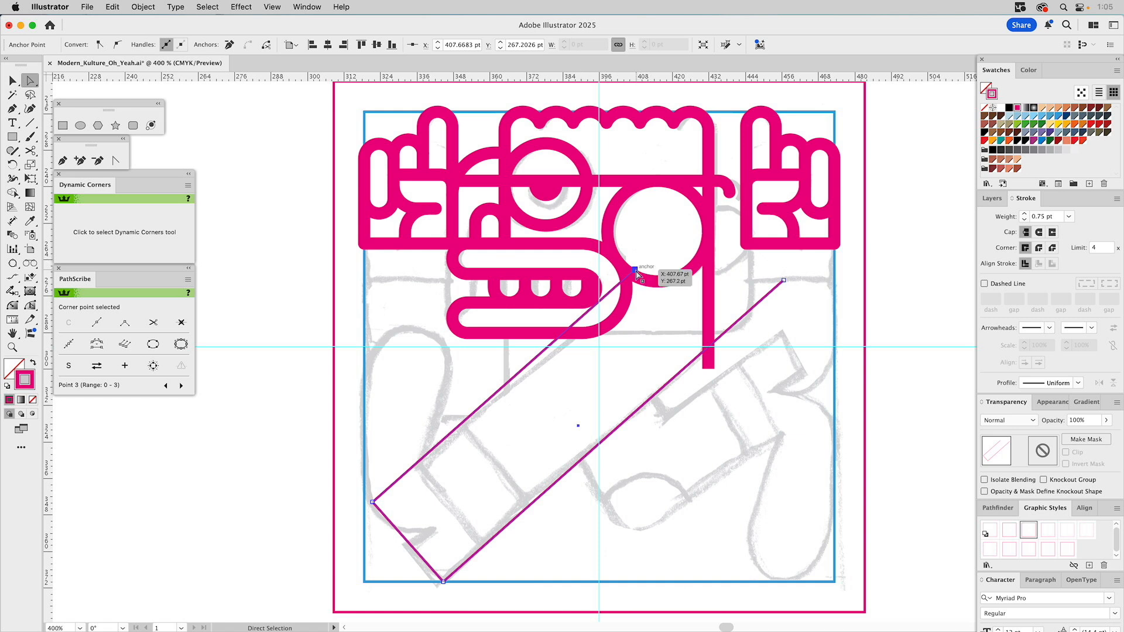
left_click_drag(636, 271, 564, 333)
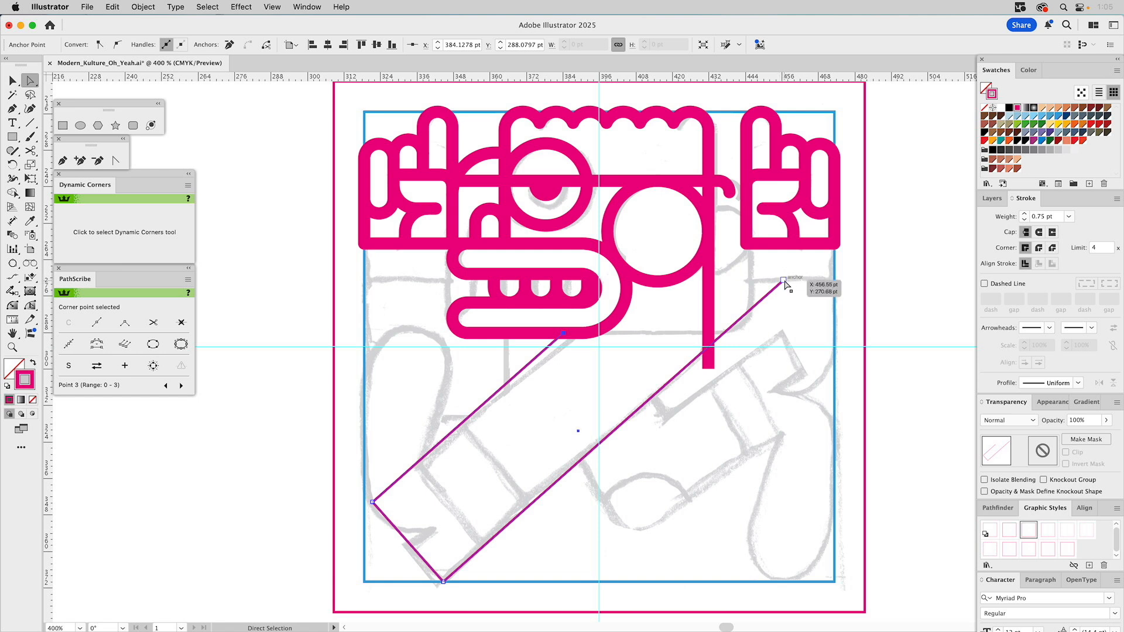
left_click(784, 281)
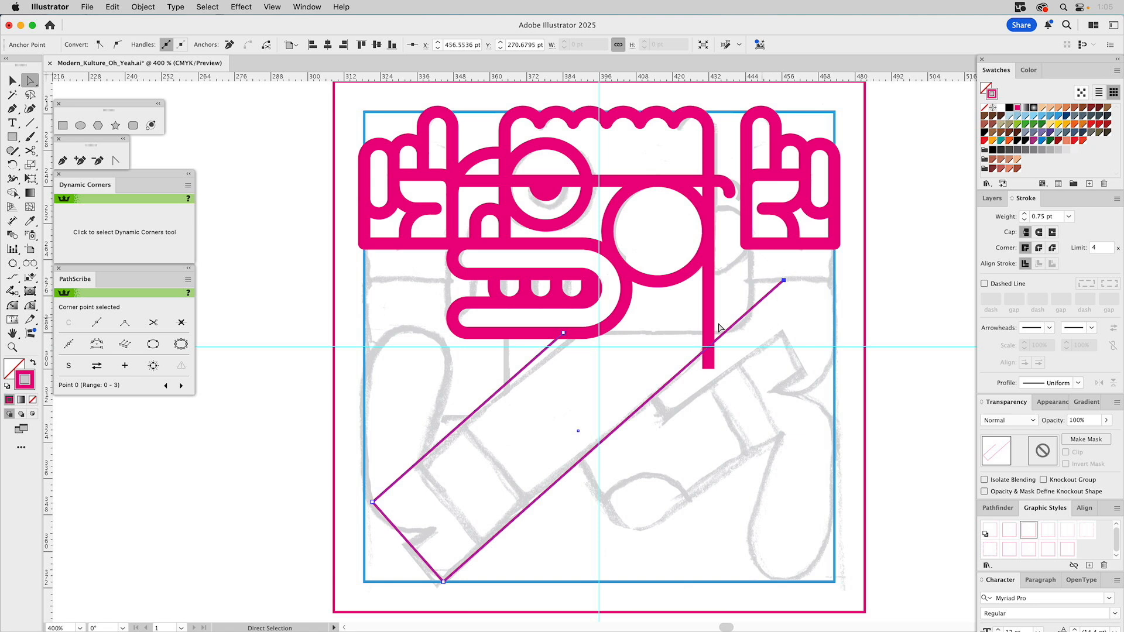
left_click(31, 306)
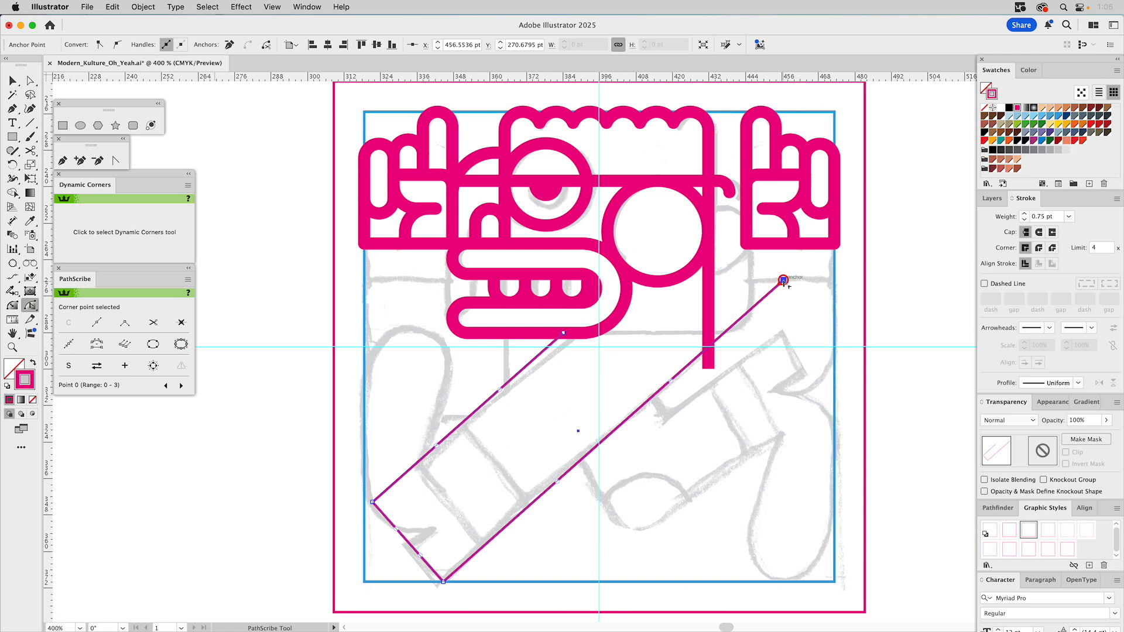
left_click_drag(784, 281, 727, 313)
left_click_drag(710, 346, 710, 348)
key("l")
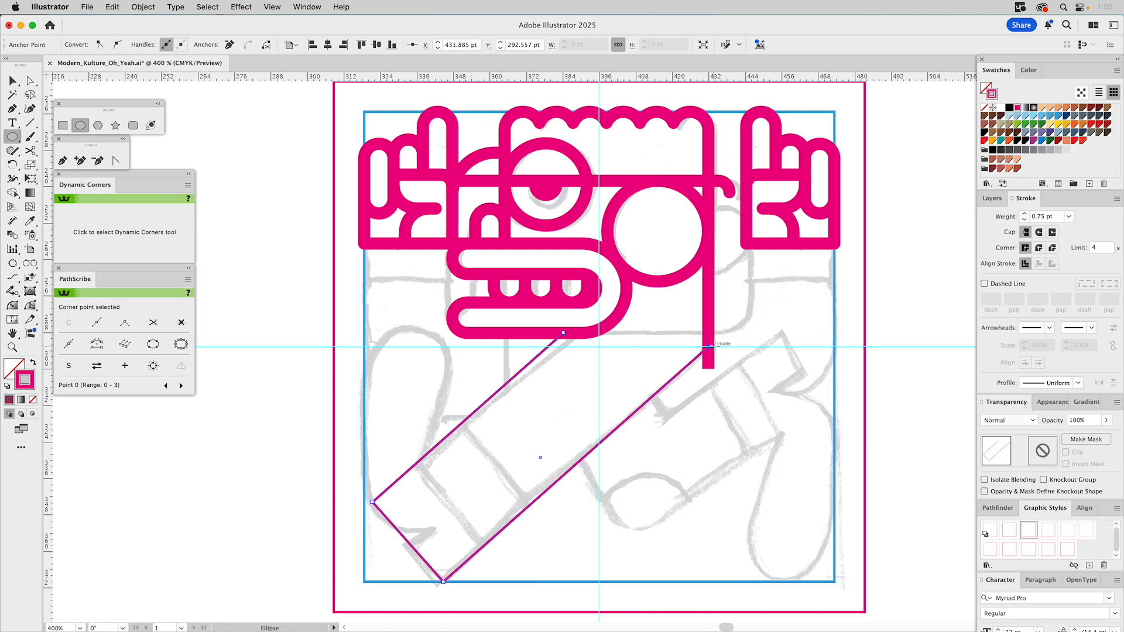
left_click(759, 307, "super")
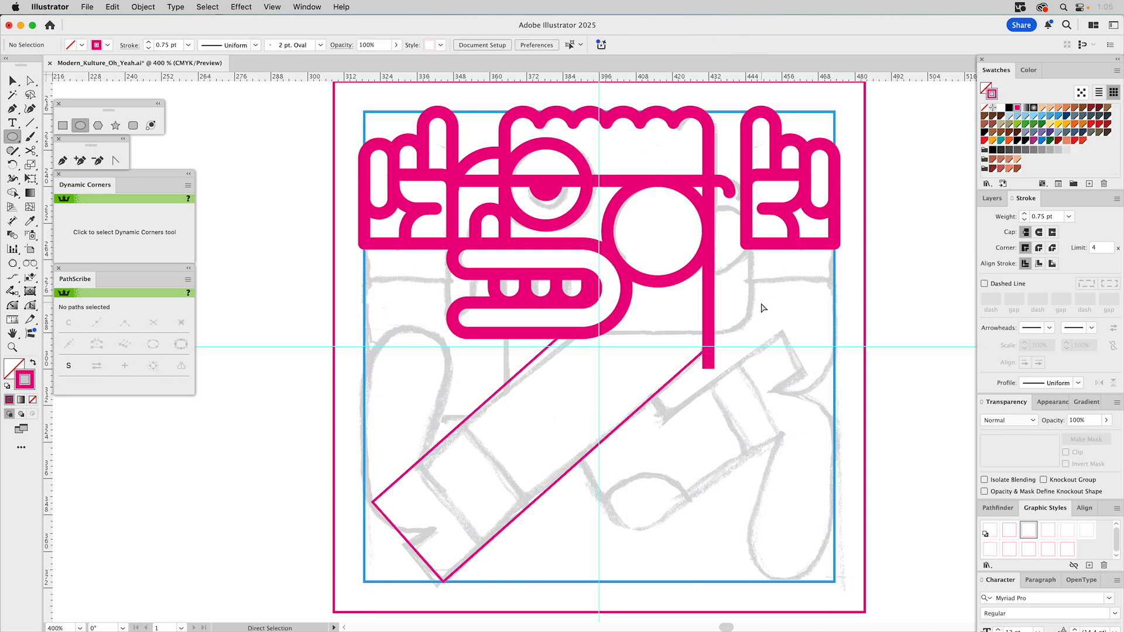
left_click(759, 308, "super")
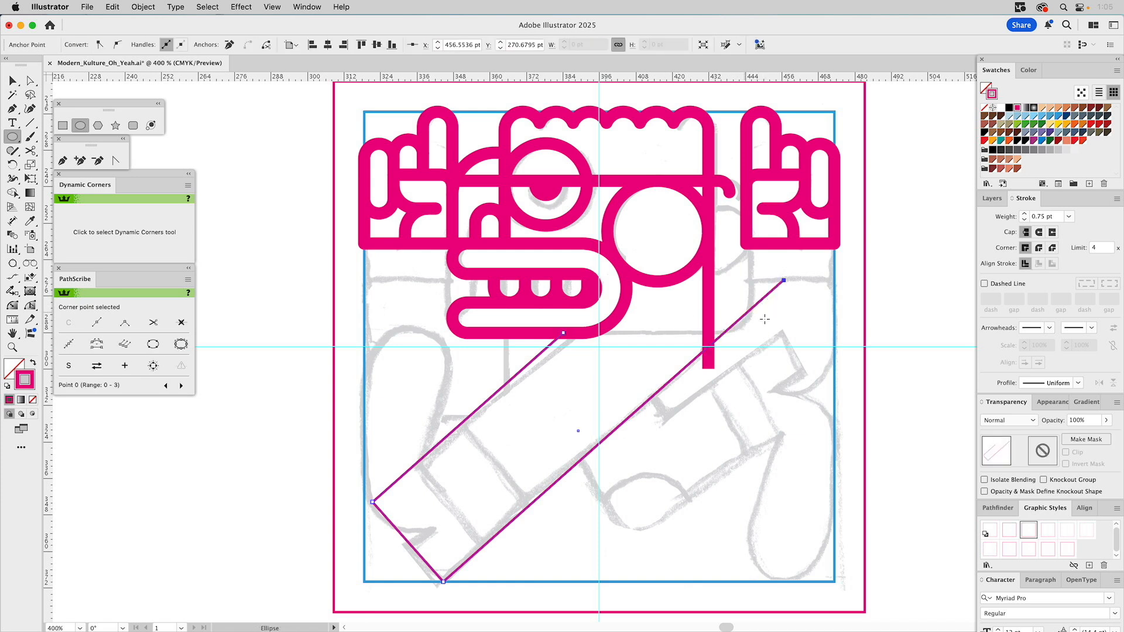
Step: Trim the overhanging ends where the head's vertical line and the diagonal leg edge cross, using Shape Builder
key("v")
left_click_drag(731, 314, 669, 434)
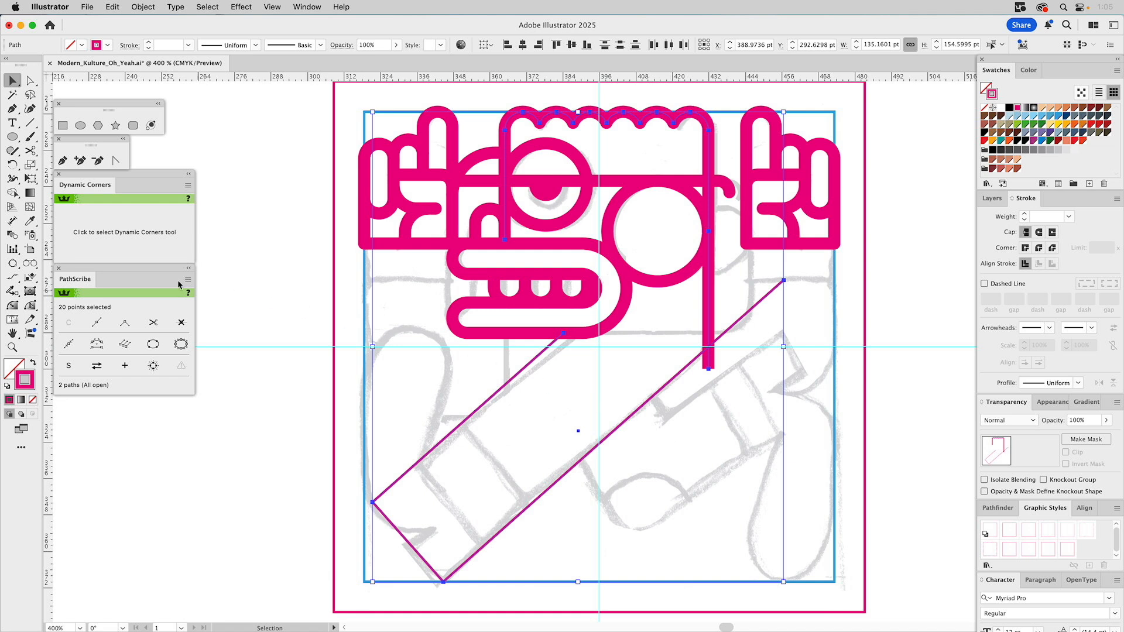
left_click(13, 193)
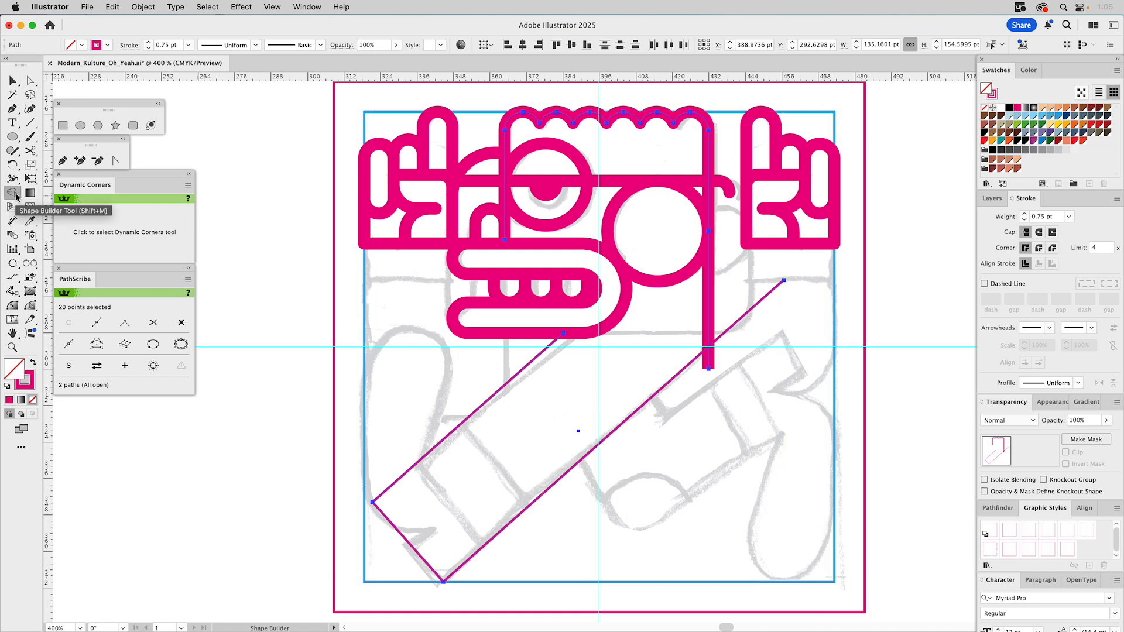
left_click(709, 363, "alt")
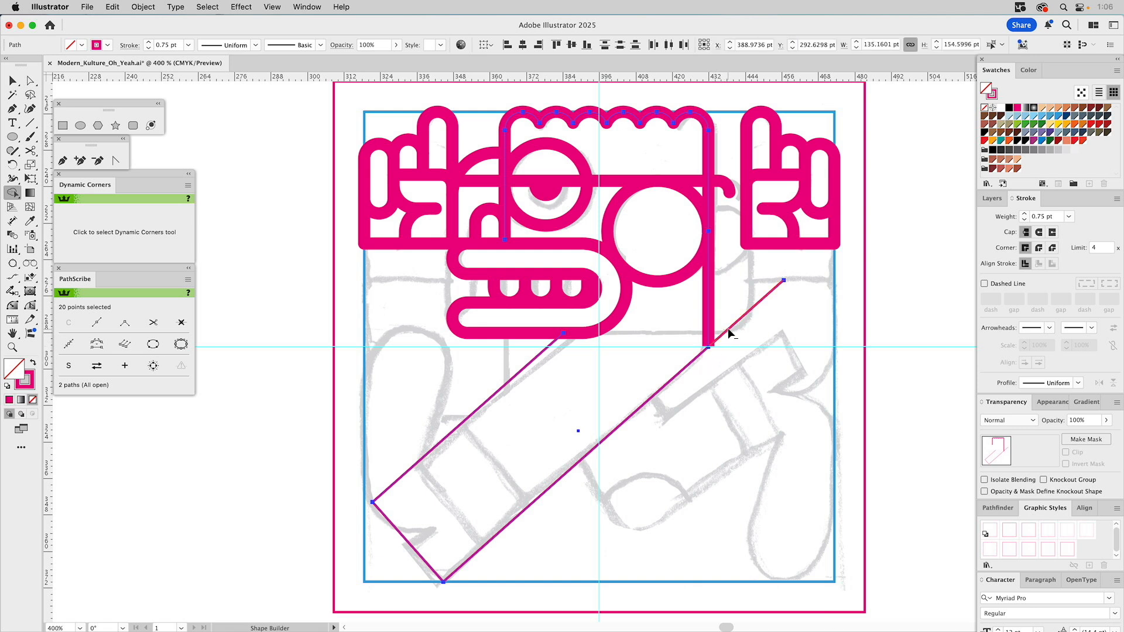
Step: Join the coincident endpoints of the head outline and the diagonal leg into one path
key("a")
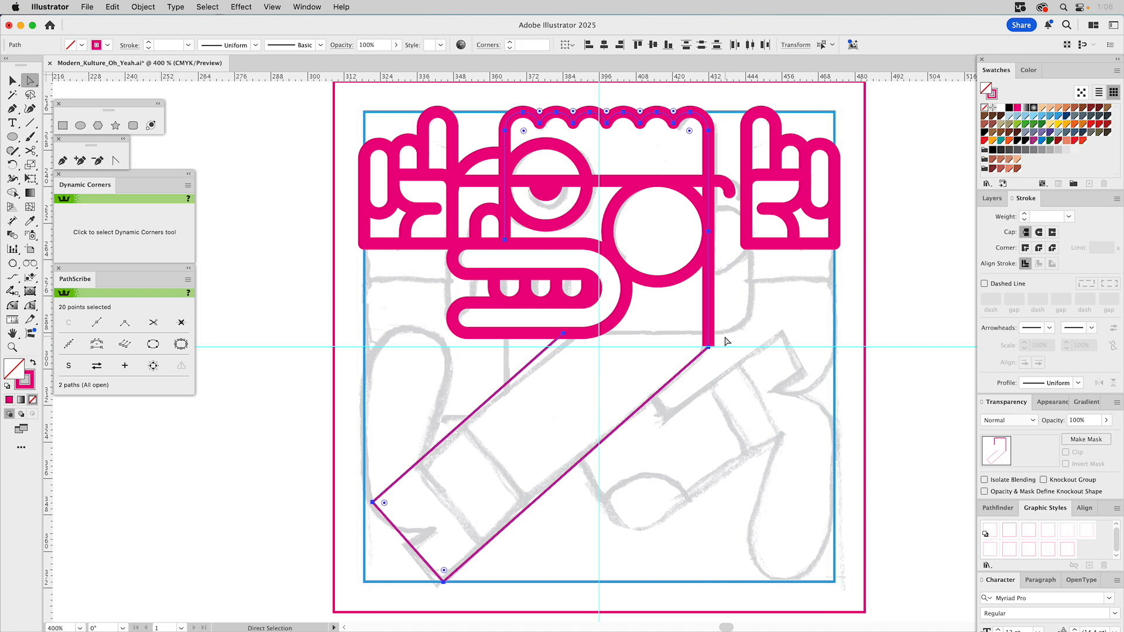
left_click(725, 336)
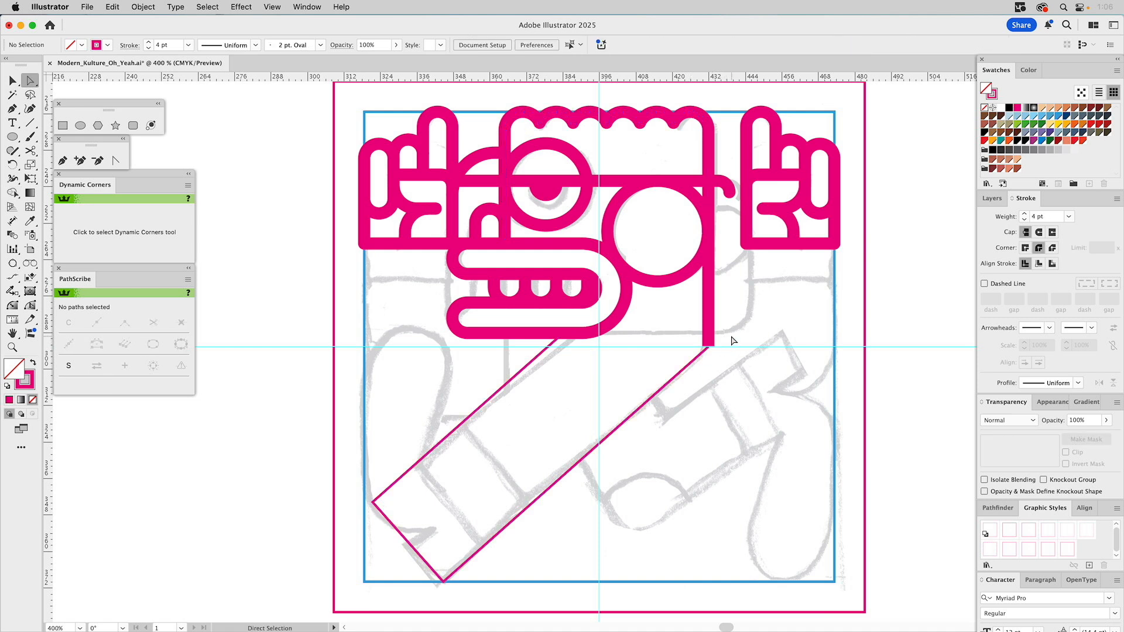
left_click_drag(732, 339, 703, 355)
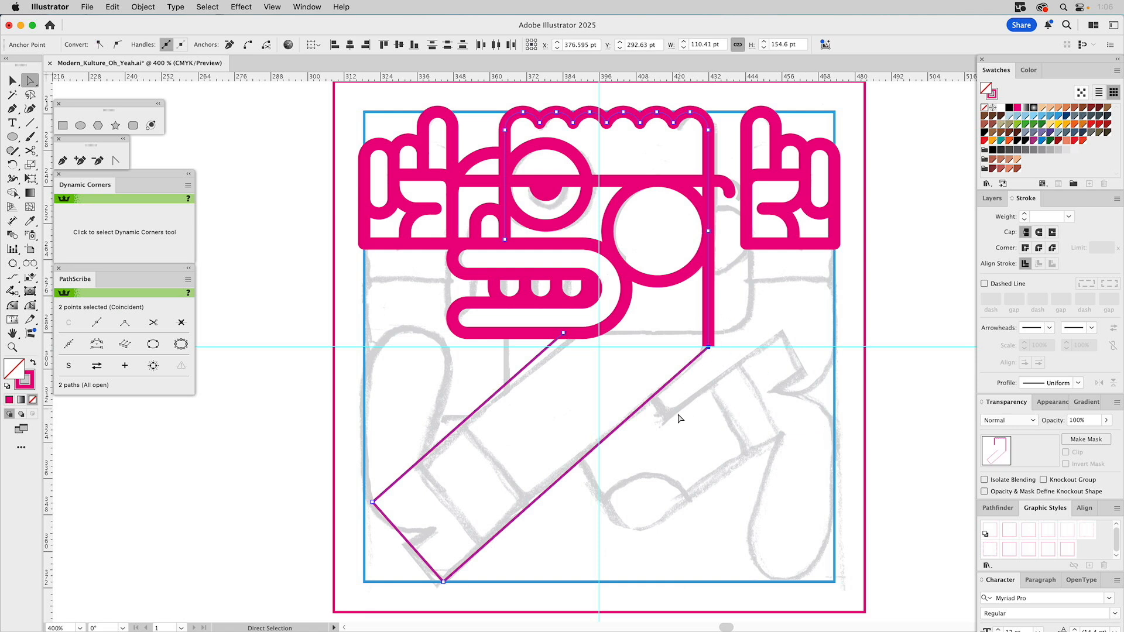
key("super")
key("super+j")
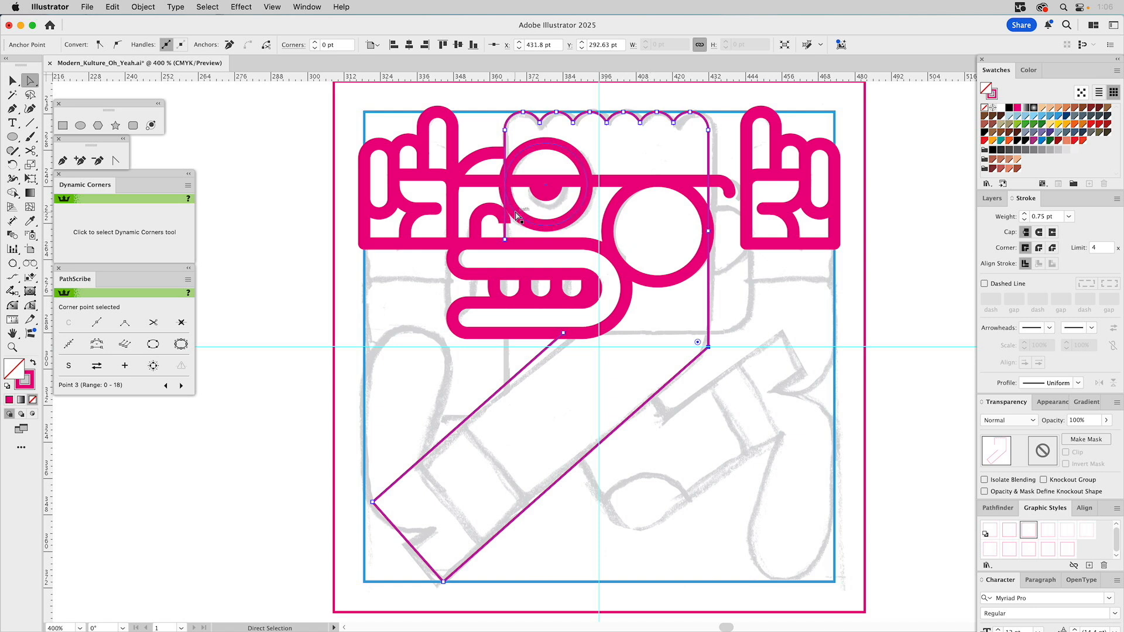
Step: Copy the mouth outline's 4 pt magenta stroke to the joined head-and-leg path with the Eyedropper, then deselect it
key("i")
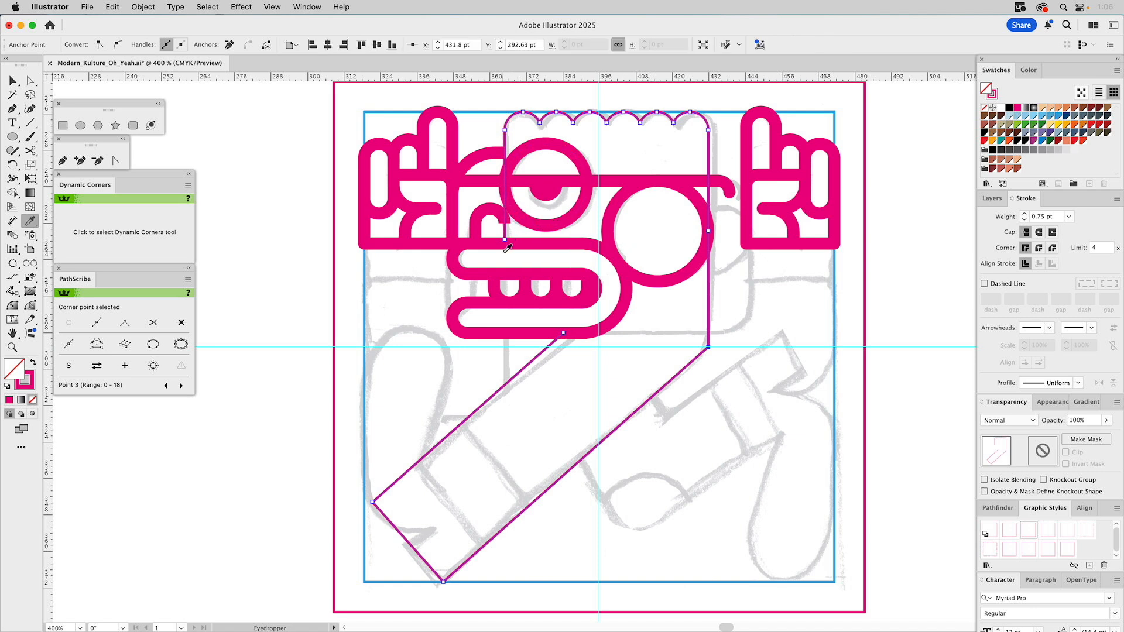
left_click(534, 238)
key("super+z")
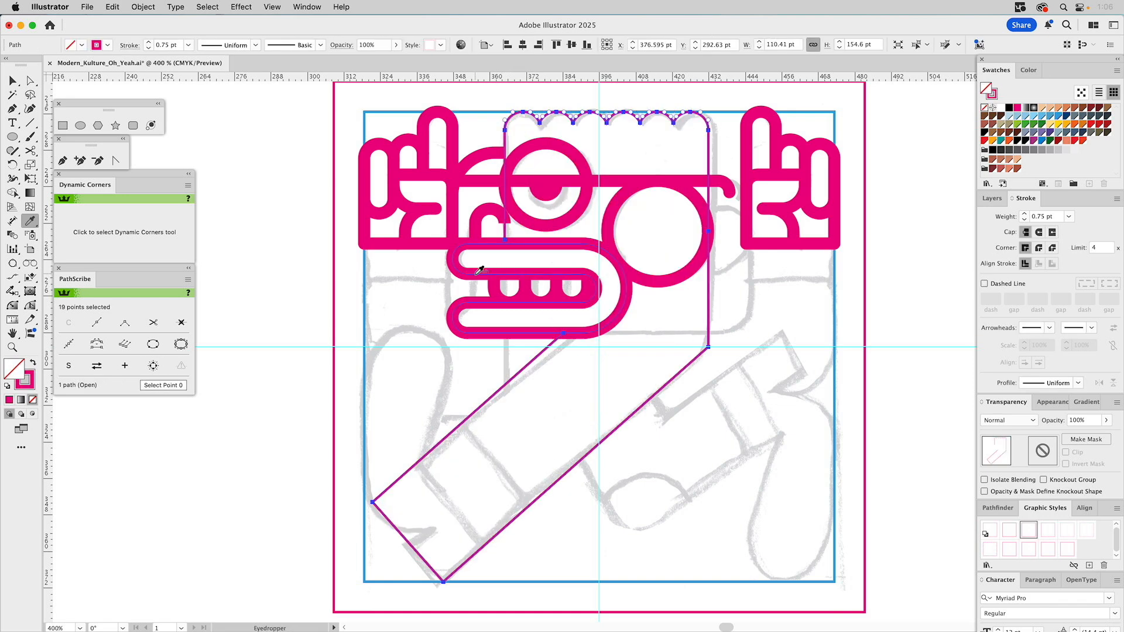
left_click(477, 271)
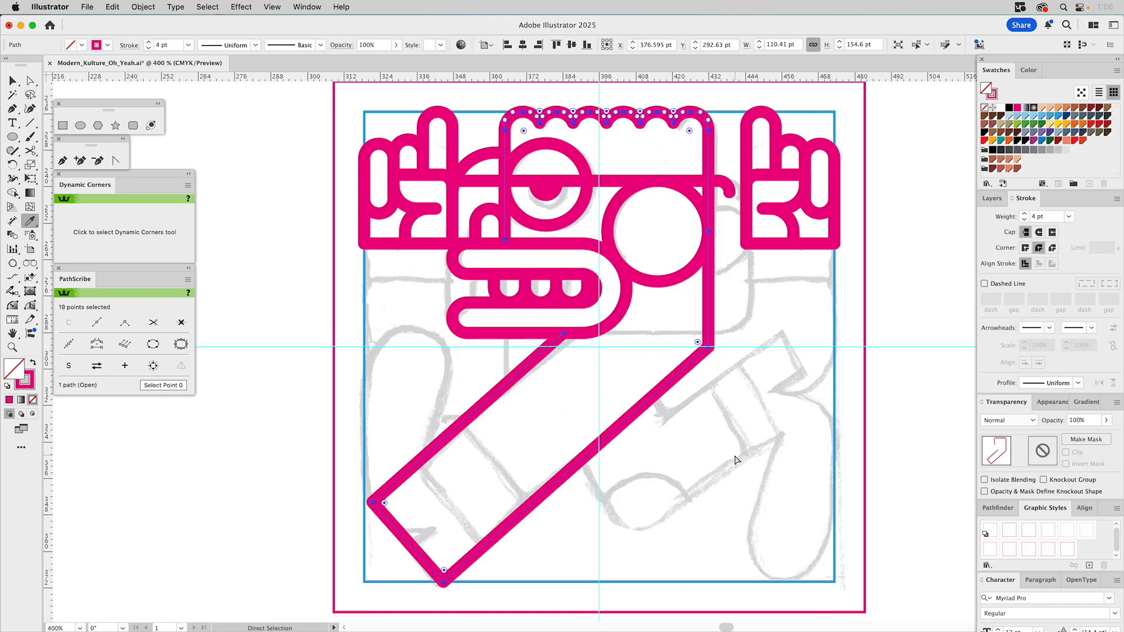
key("super+shift+a")
Step: Round the corner where the head's vertical line meets the diagonal leg to a radius of about 23.7 pt
key("a")
left_click(708, 349)
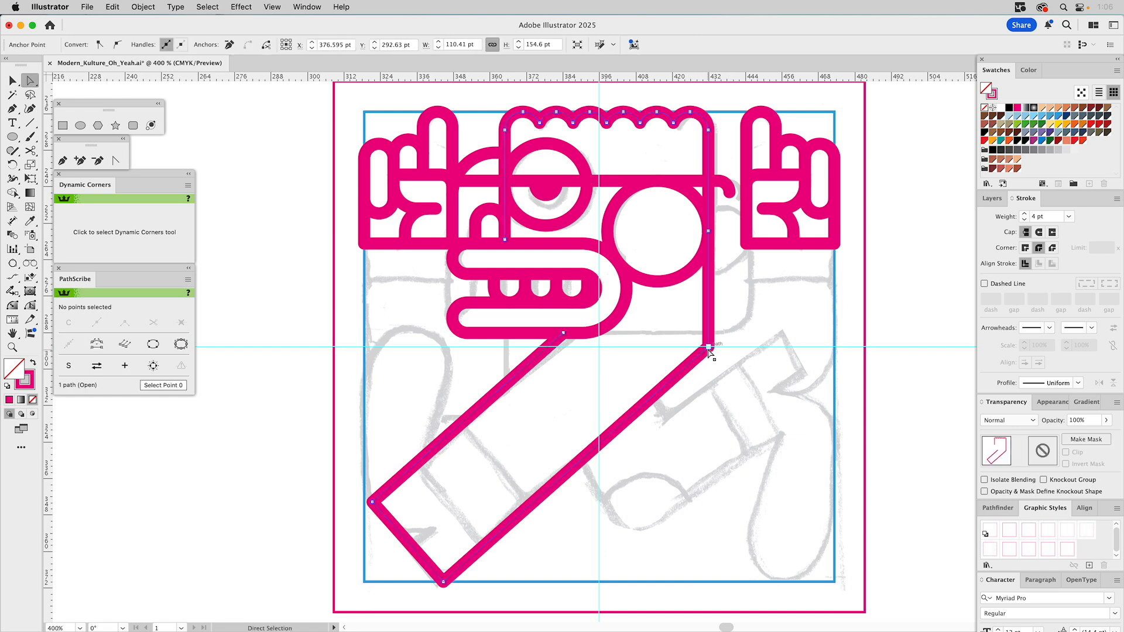
left_click_drag(697, 342, 638, 316)
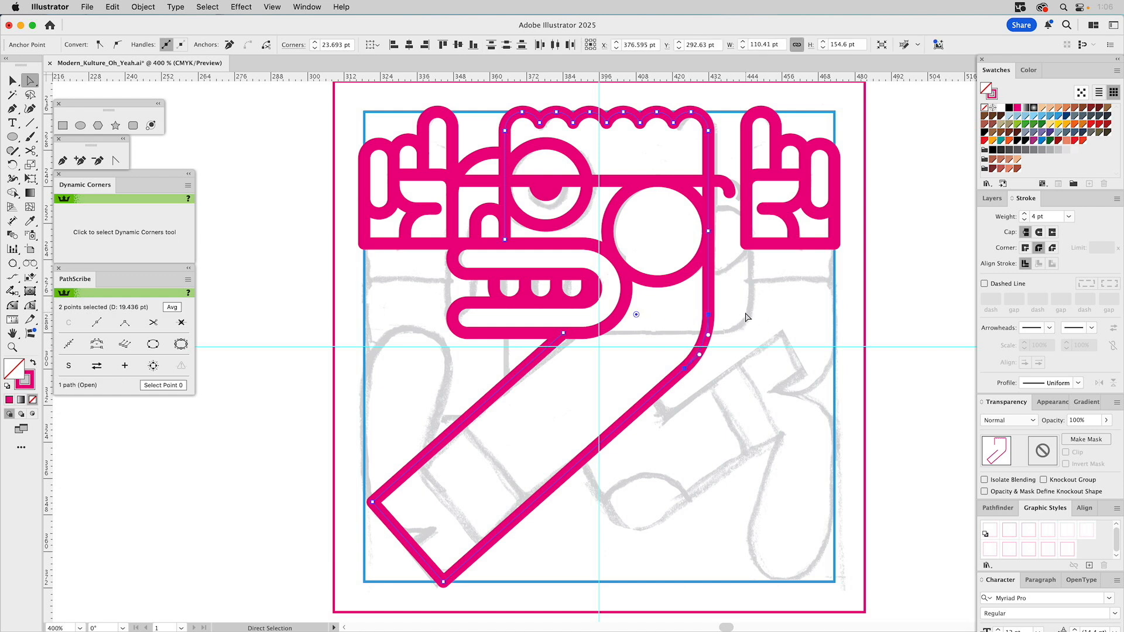
key("v")
left_click(745, 314)
Step: Draw a straight line across the diagonal leg's lower end, from one corner to the other
left_click(30, 122)
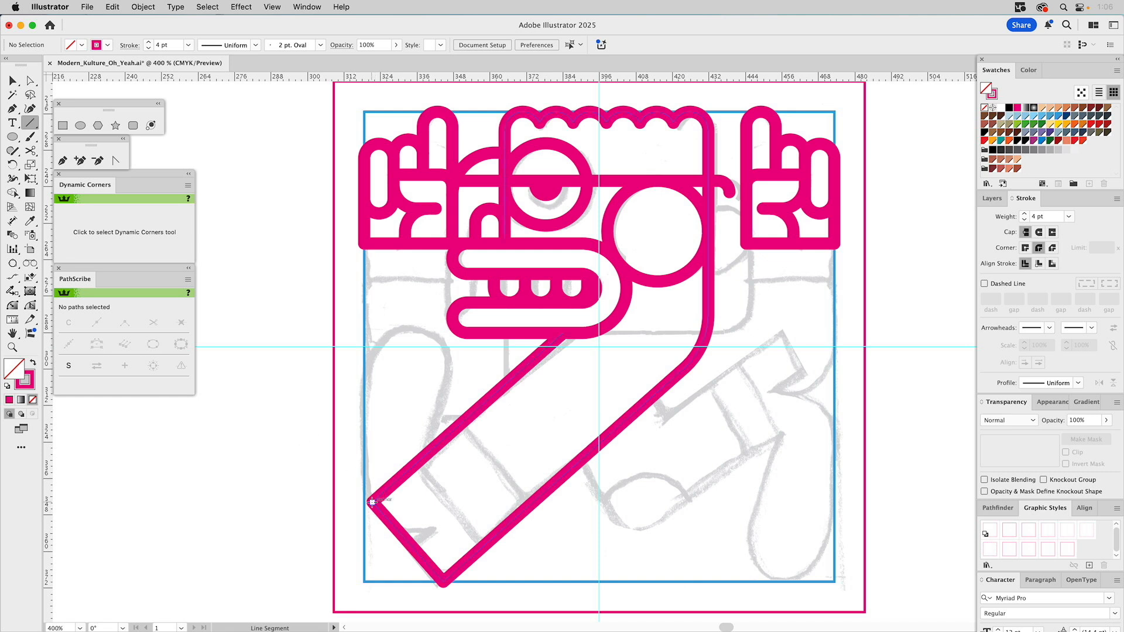
left_click_drag(372, 502, 443, 581)
key("v")
left_click(450, 531)
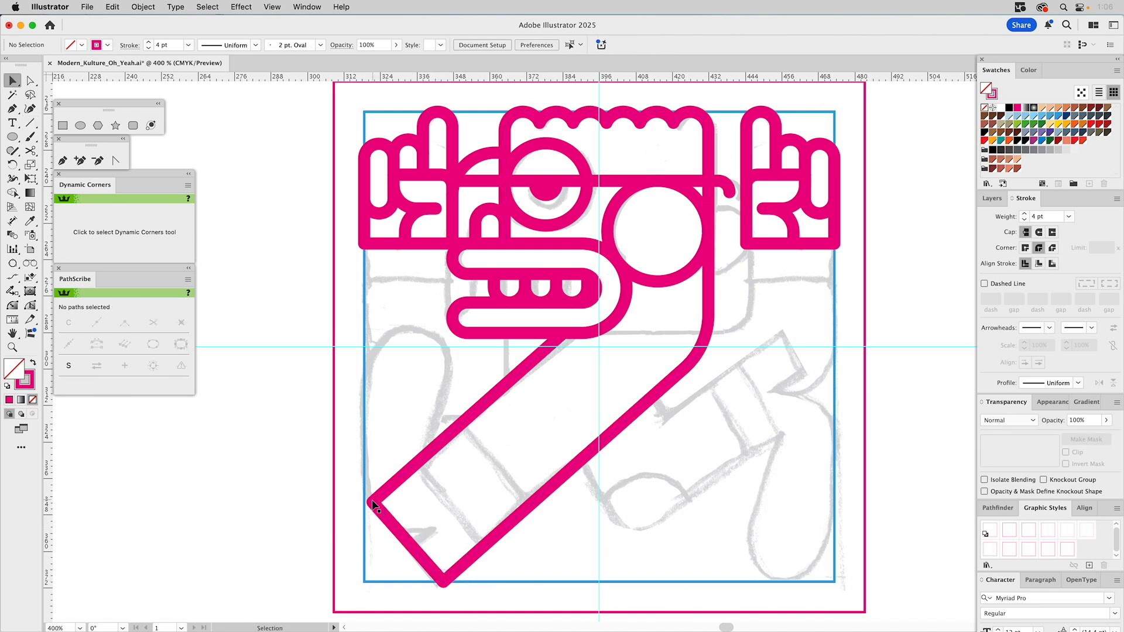
Step: Duplicate the end line a short distance up the leg and repeat the transformation to add a second evenly spaced band line
left_click_drag(374, 503, 416, 461)
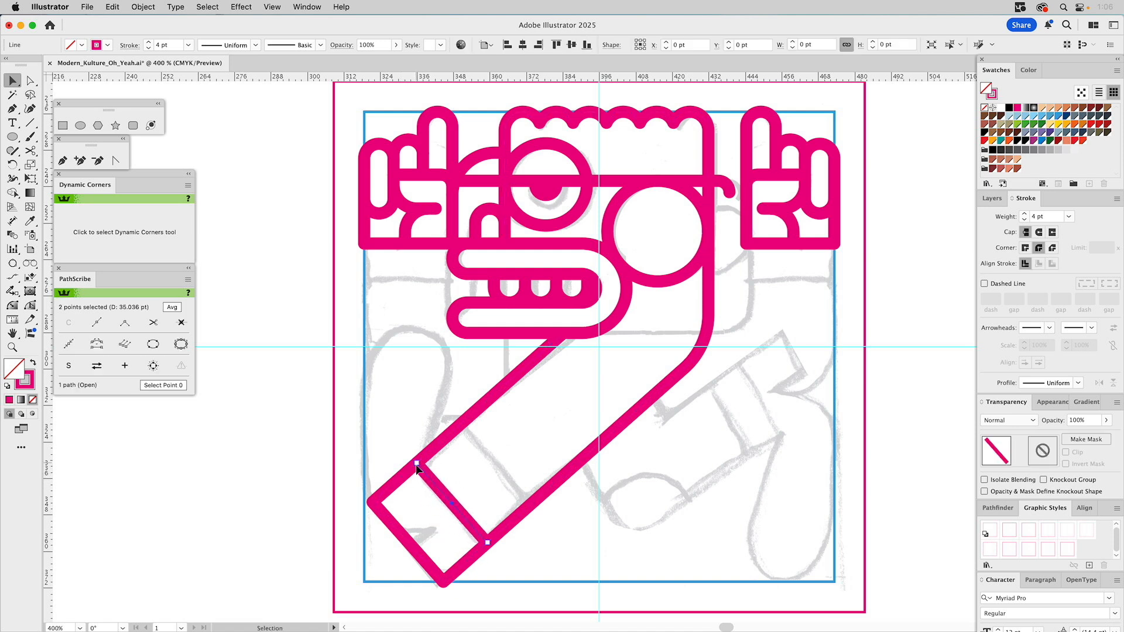
key("super+z")
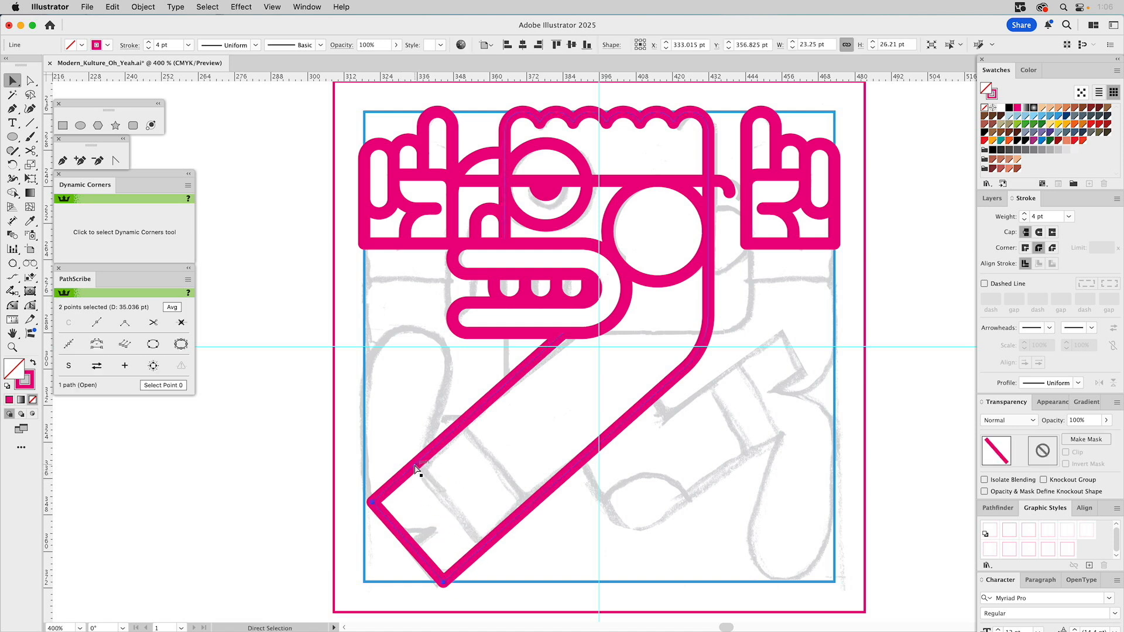
left_click_drag(381, 503, 413, 465)
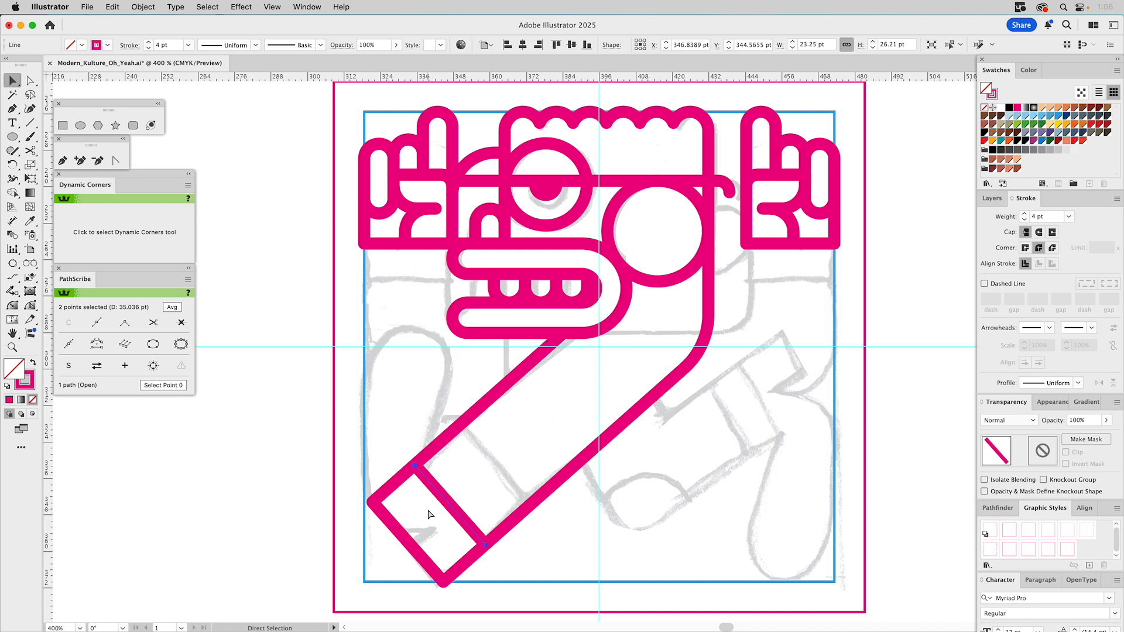
key("super+d")
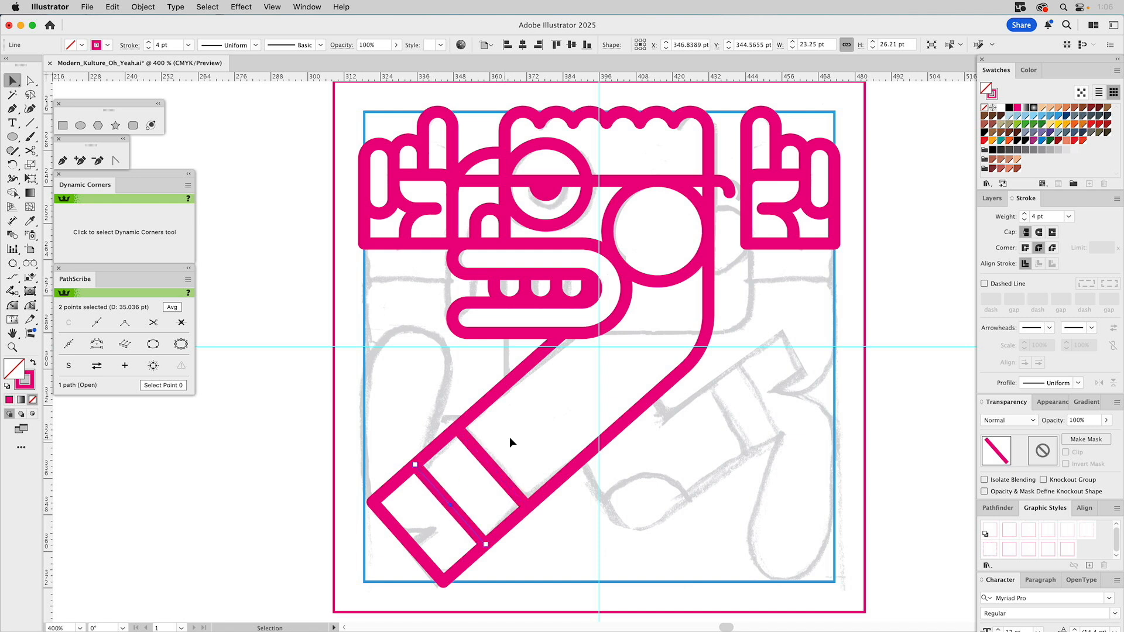
left_click(507, 437)
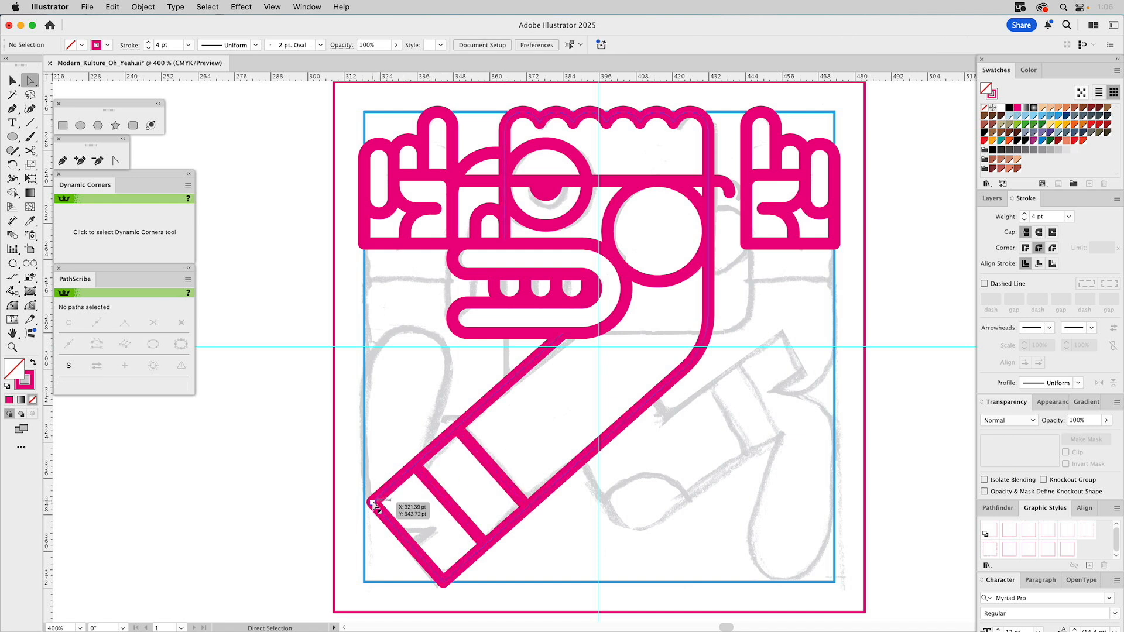
left_click(373, 503)
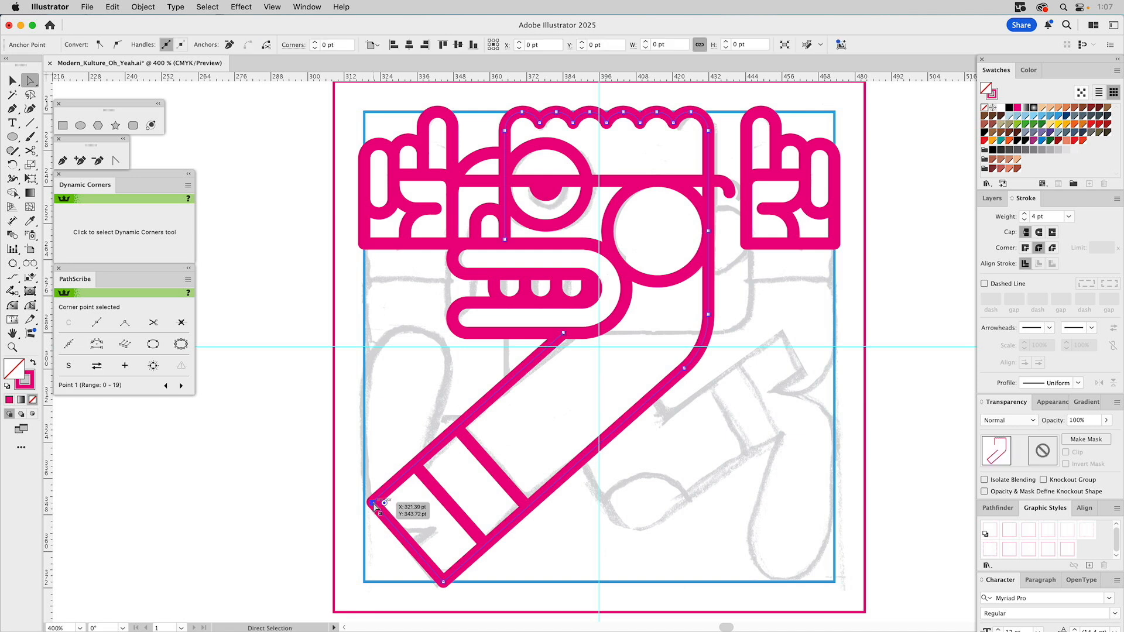
left_click(443, 583, "shift")
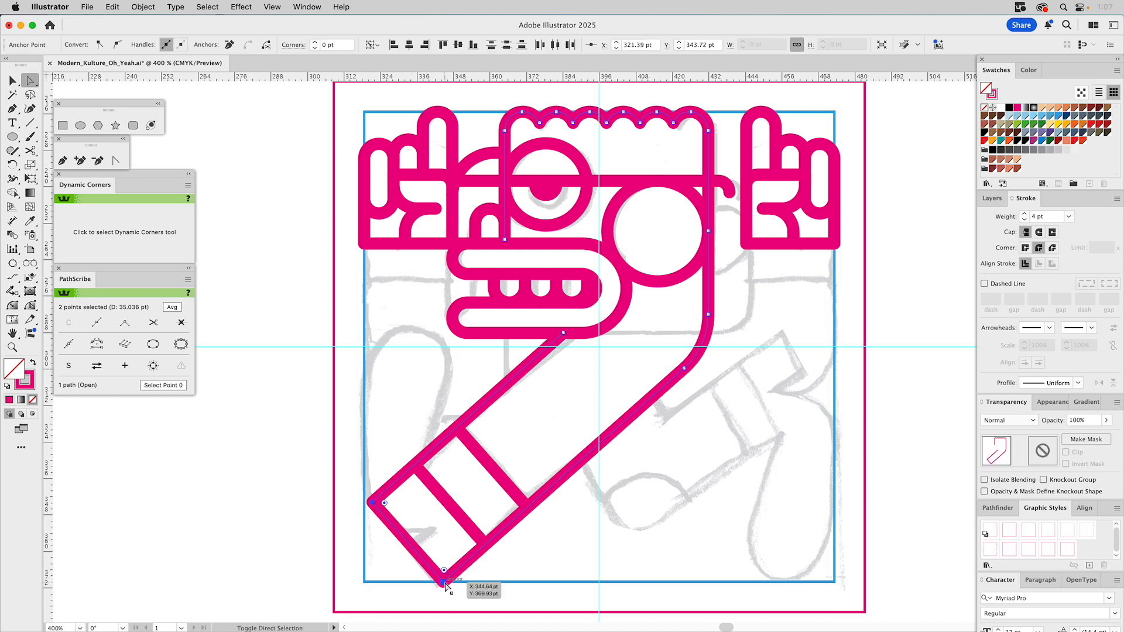
left_click_drag(443, 583, 485, 545)
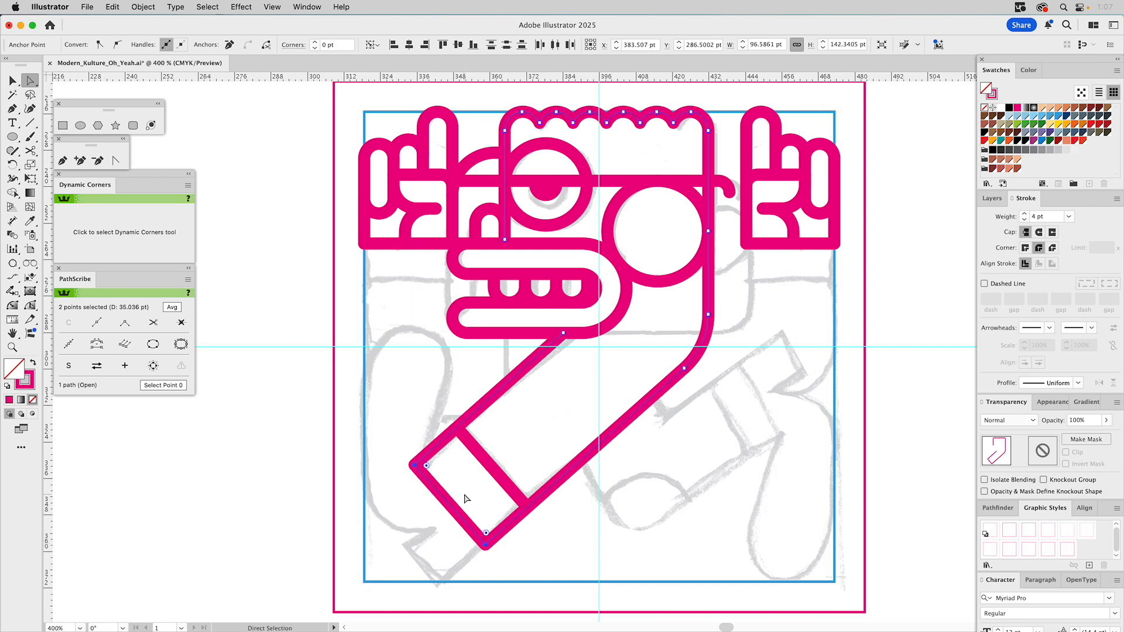
key("v")
left_click_drag(428, 510, 426, 512)
left_click_drag(448, 396, 512, 410)
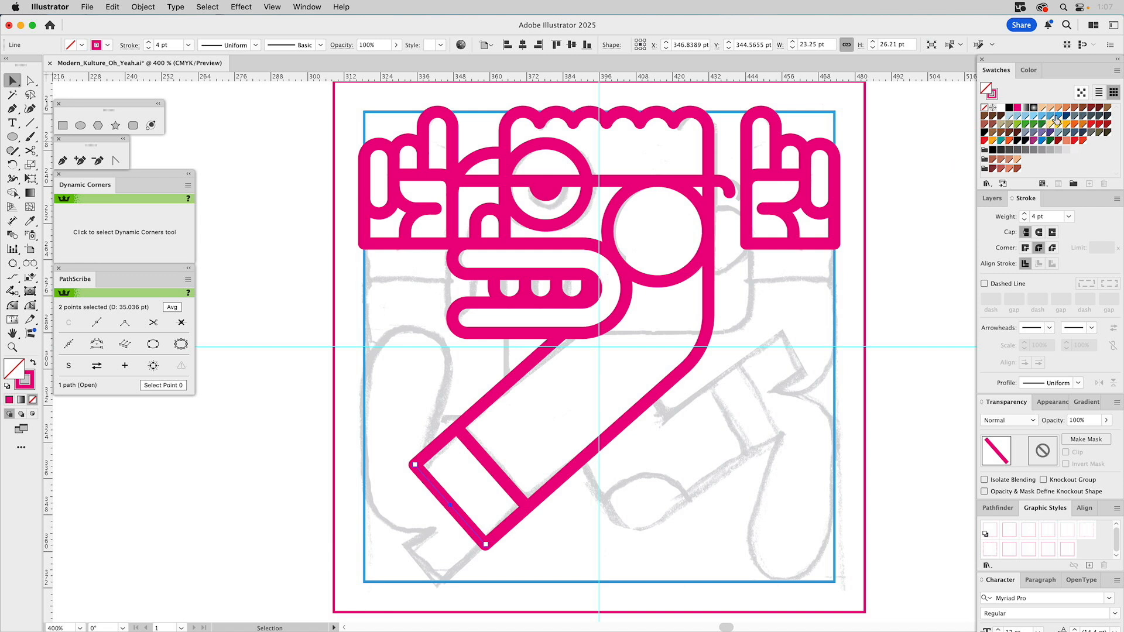
left_click(1054, 115)
left_click_drag(999, 99, 994, 93)
left_click(457, 473)
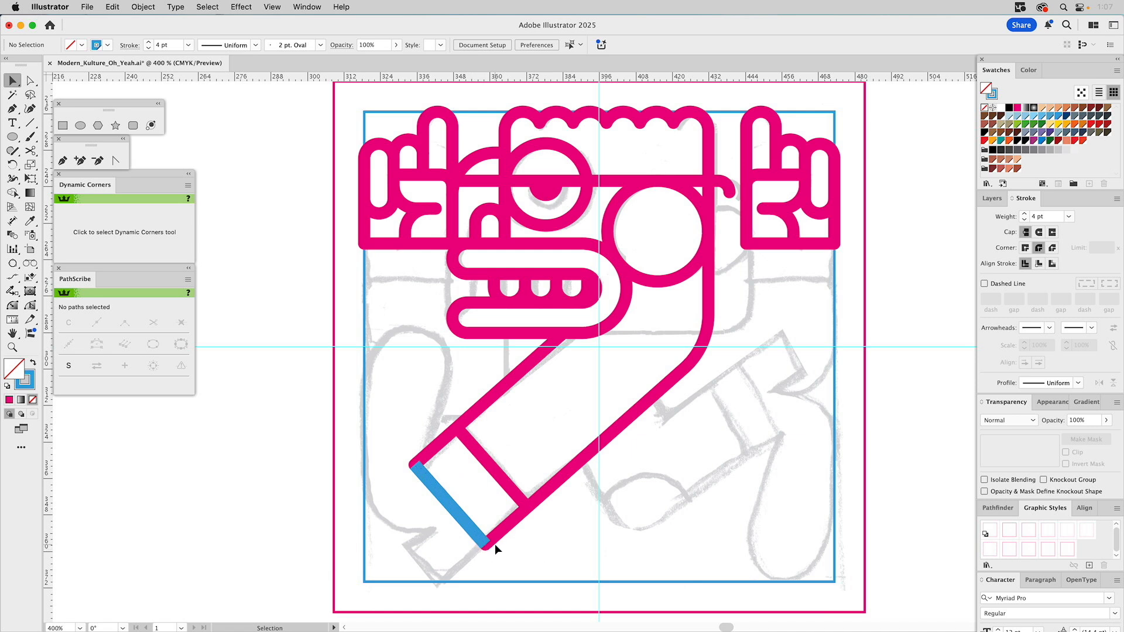
key("super+z")
key("super+z")
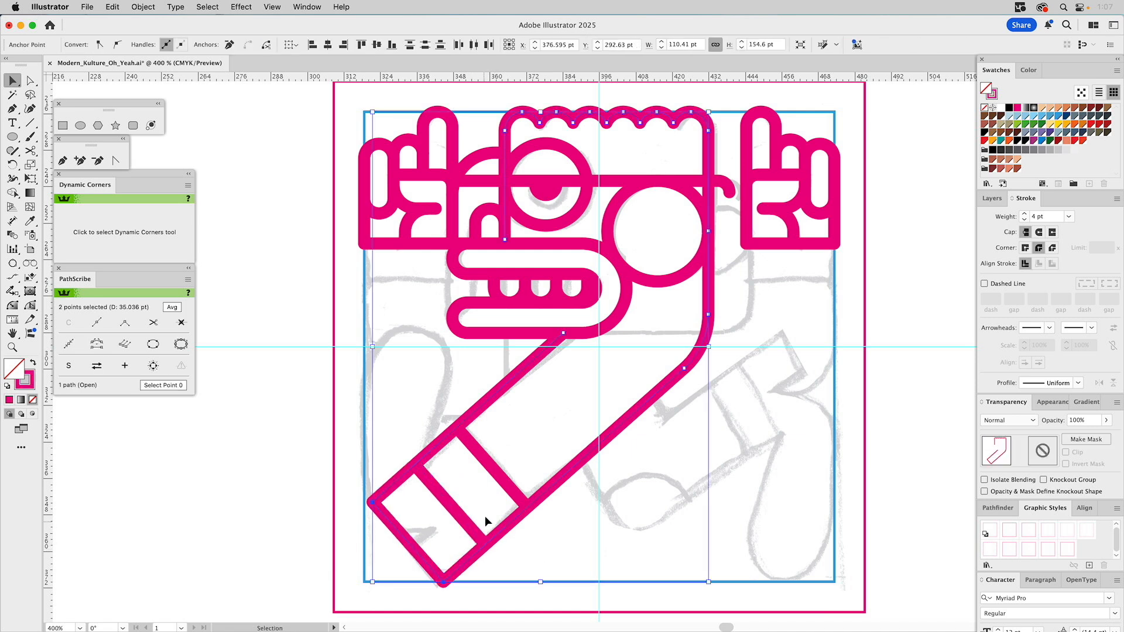
Step: Recolor the lower band line across the diagonal leg blue and move it onto the leg's end edge
left_click(467, 509)
left_click(454, 513)
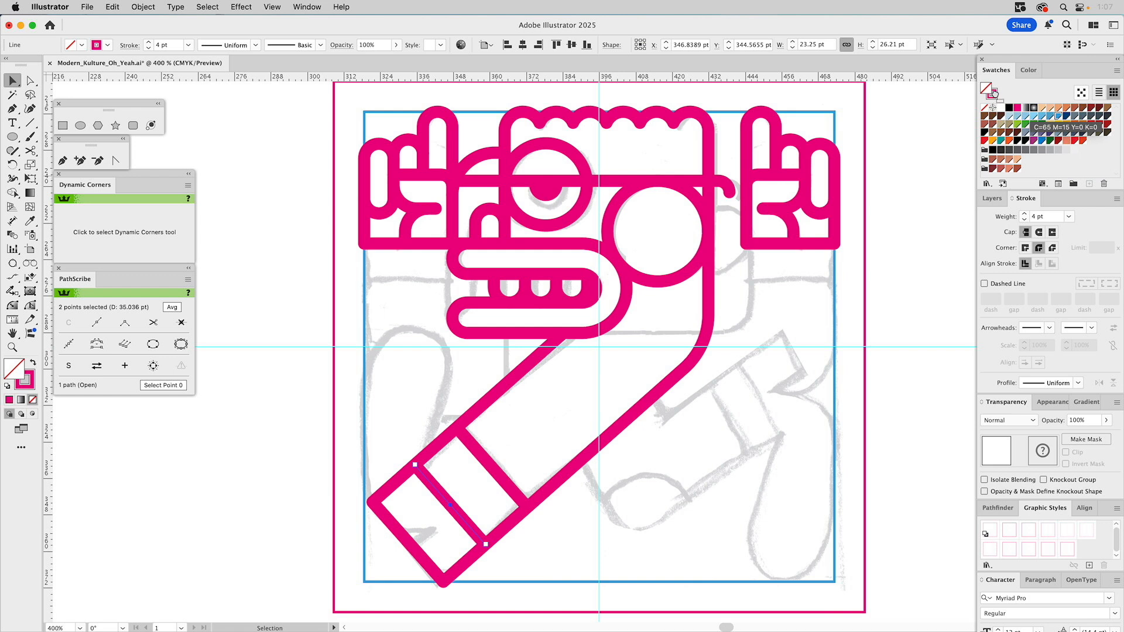
left_click(1061, 118)
left_click(488, 513)
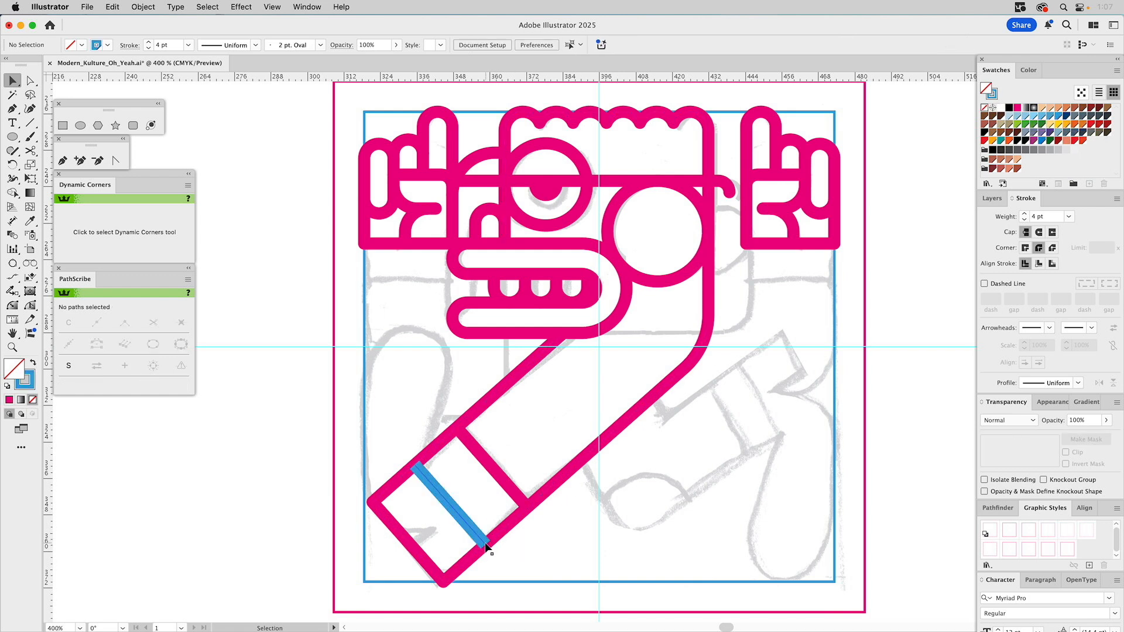
left_click_drag(486, 547, 445, 582)
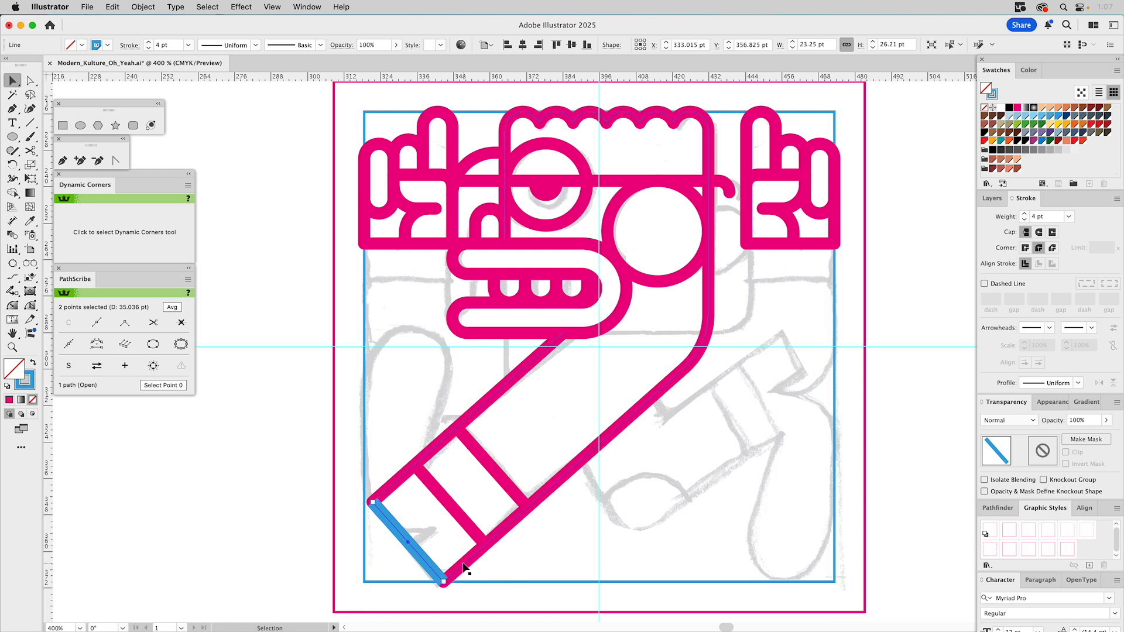
Step: Move both end corners of the leg outline up to the lower band line, leaving the blue line in place
key("a")
left_click(463, 564)
left_click(446, 585)
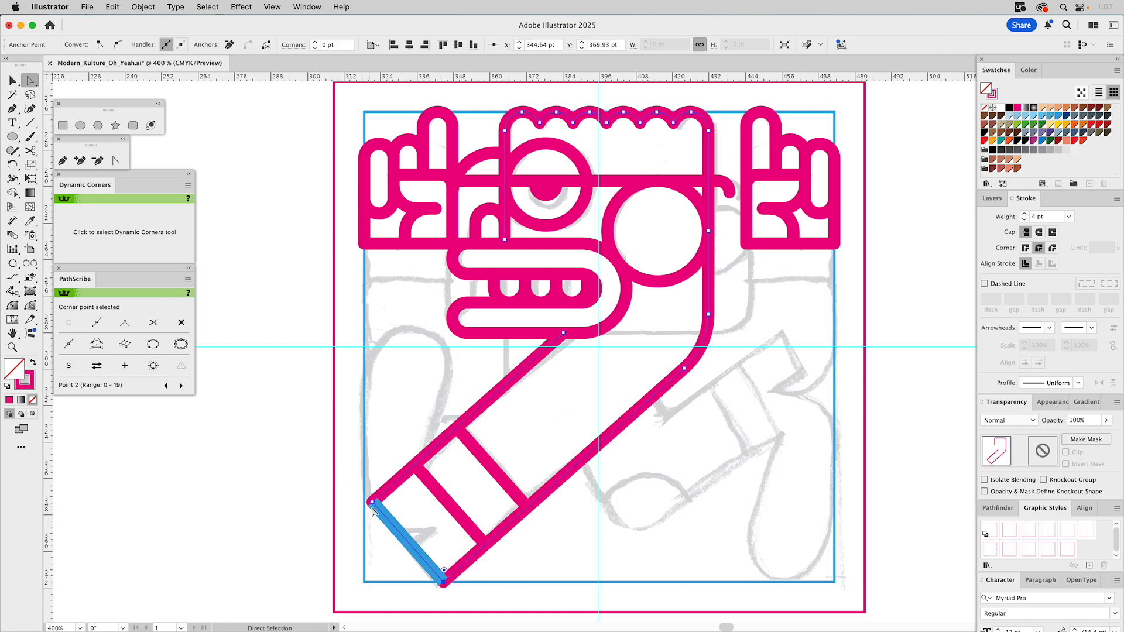
left_click(375, 505, "shift")
left_click_drag(375, 504, 415, 466)
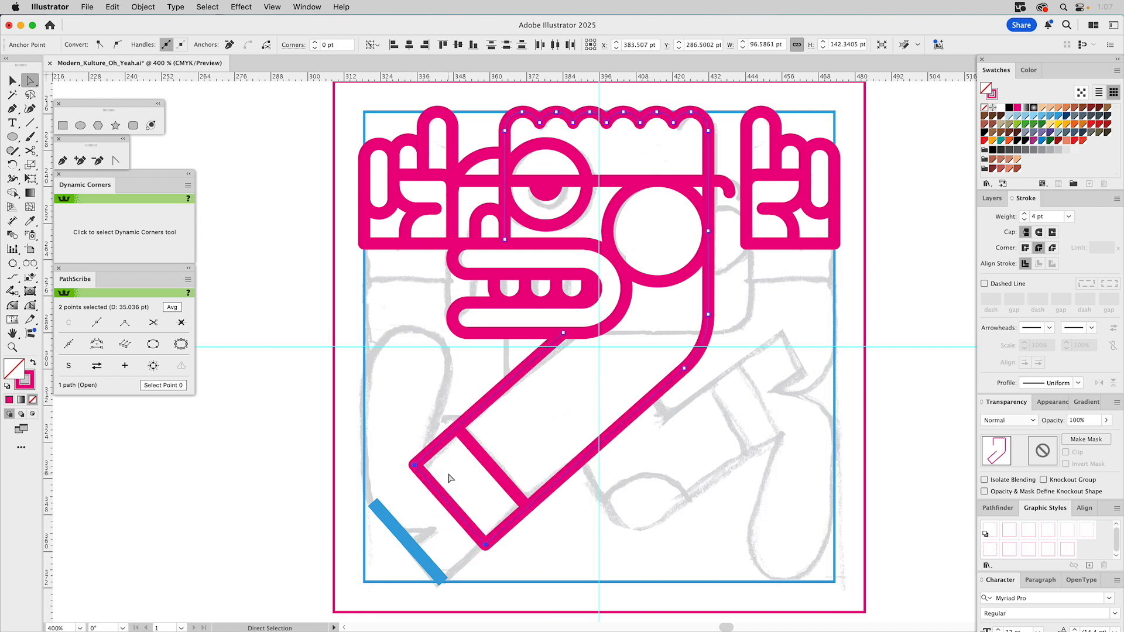
left_click(447, 469)
Step: Copy the outer frame's 0.75 pt magenta stroke to the blue line and split it near its middle with Scissors
key("v")
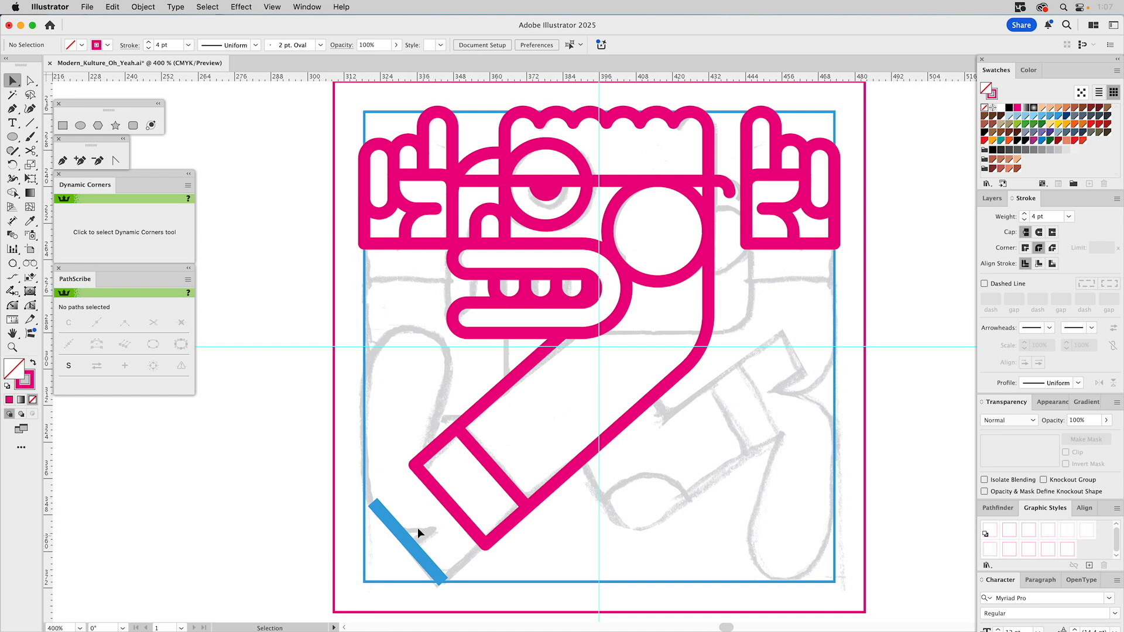
left_click(388, 515)
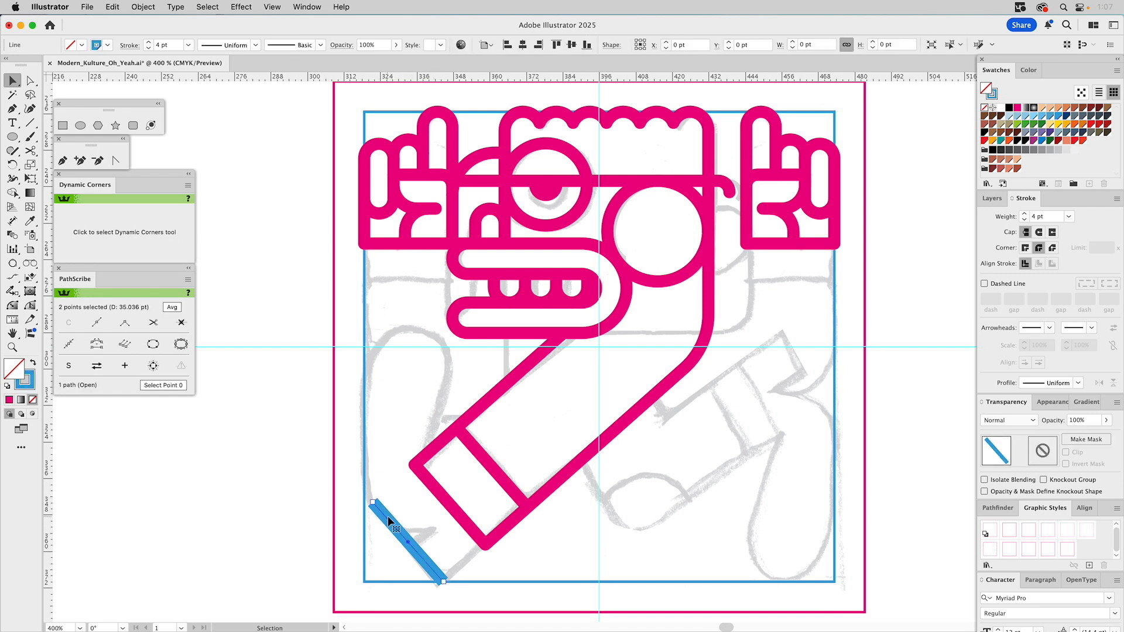
left_click(865, 397)
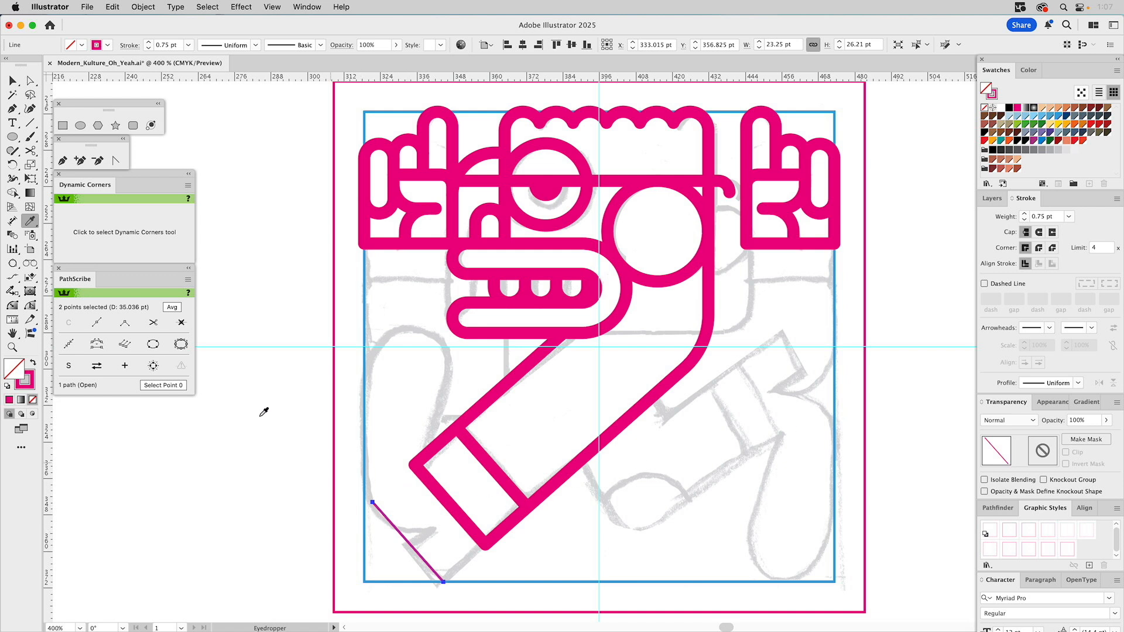
left_click(29, 152)
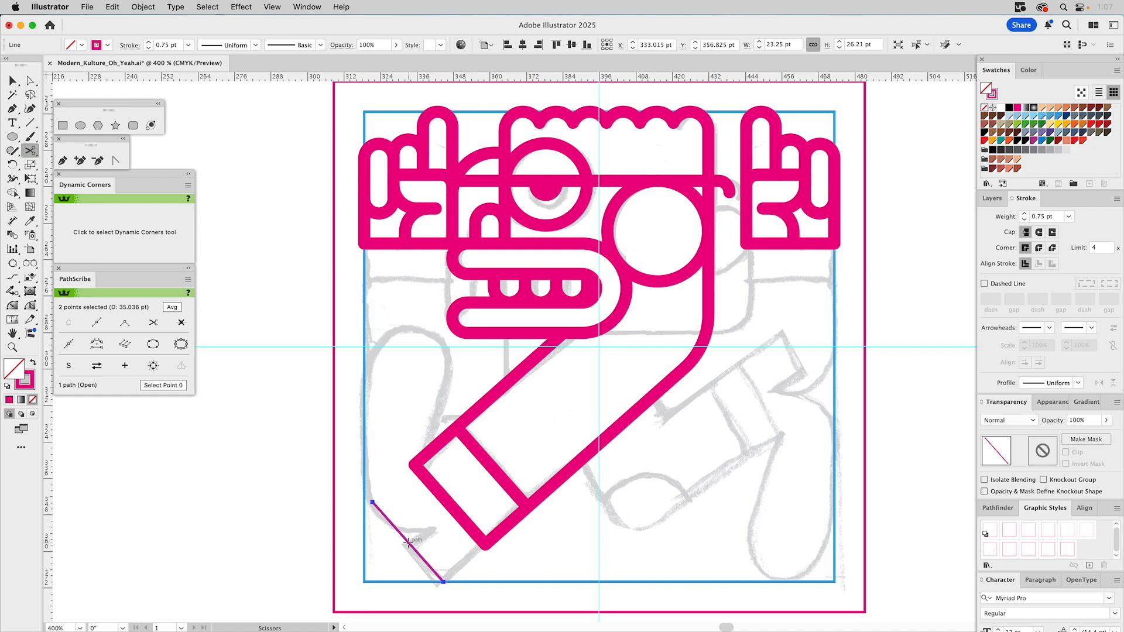
left_click(410, 544)
Step: Pull the two cut ends of the thin line apart along its direction to open a gap in the middle
key("a")
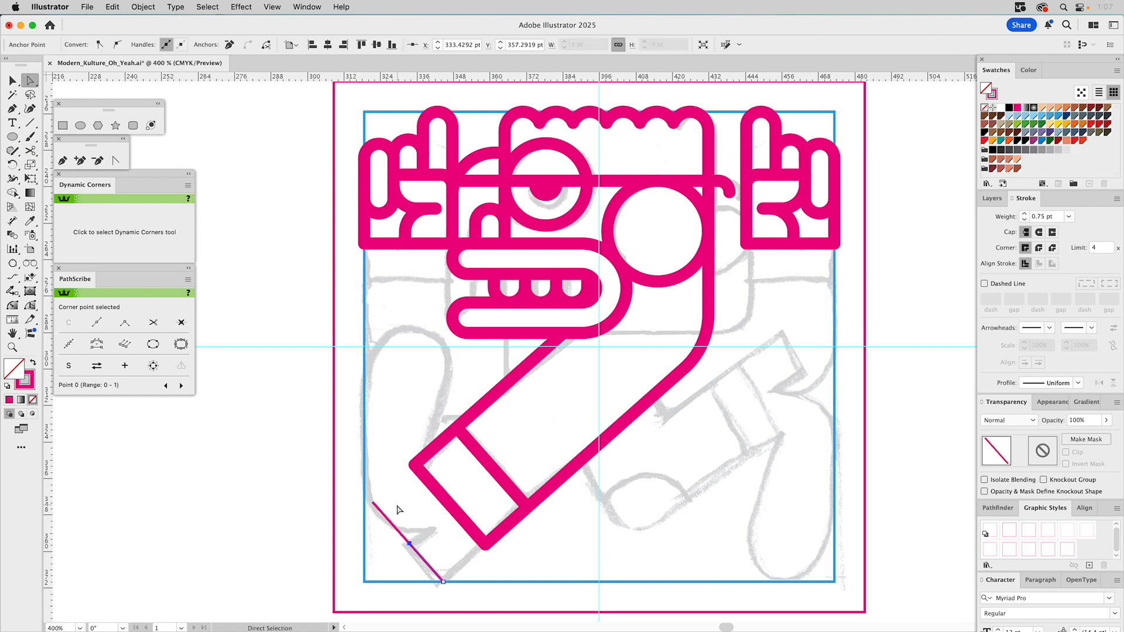
left_click(388, 533)
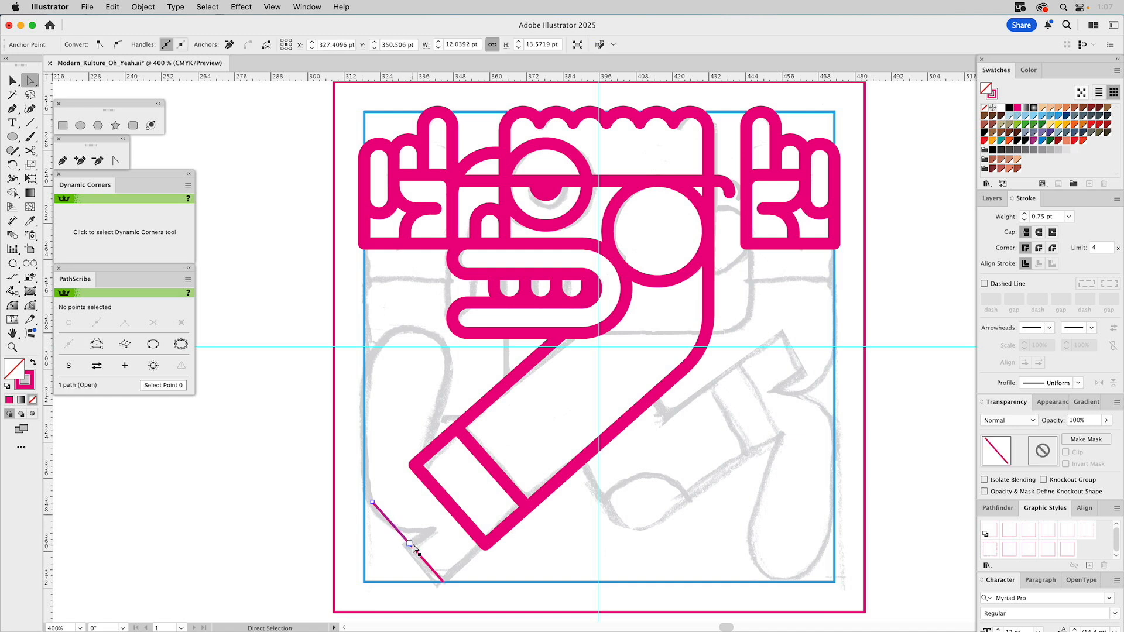
mouse_move(410, 545)
left_mouse_down()
mouse_move(398, 530)
mouse_move(414, 548)
left_mouse_up()
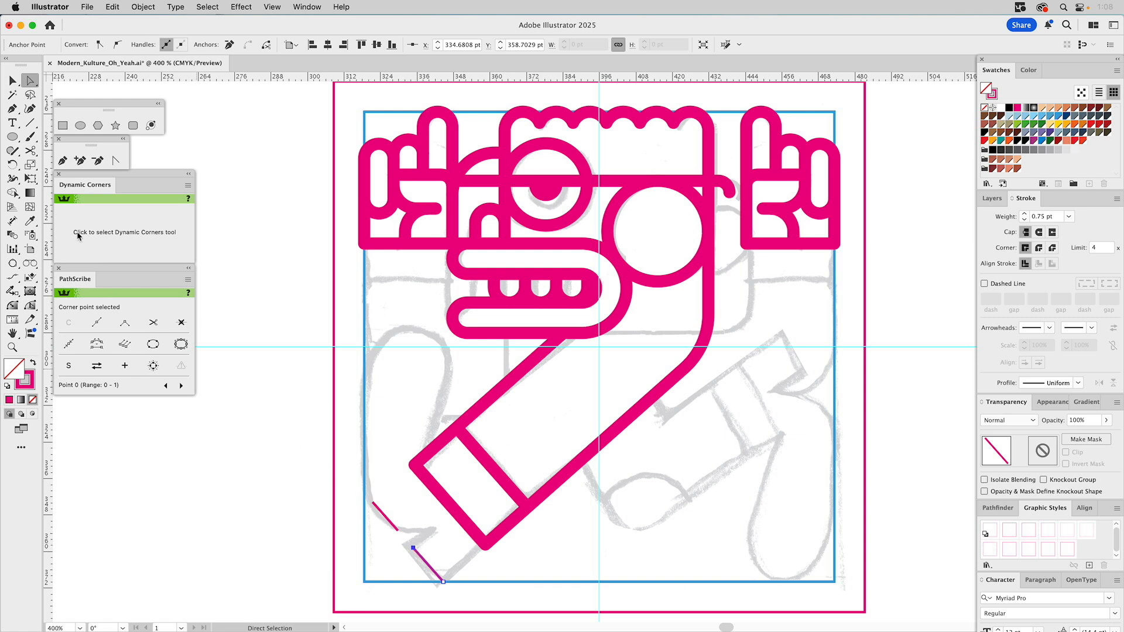
Step: Extend the lower thin segment with the Pen tool from its bottom end up to the leg's lower corner
left_click(62, 161)
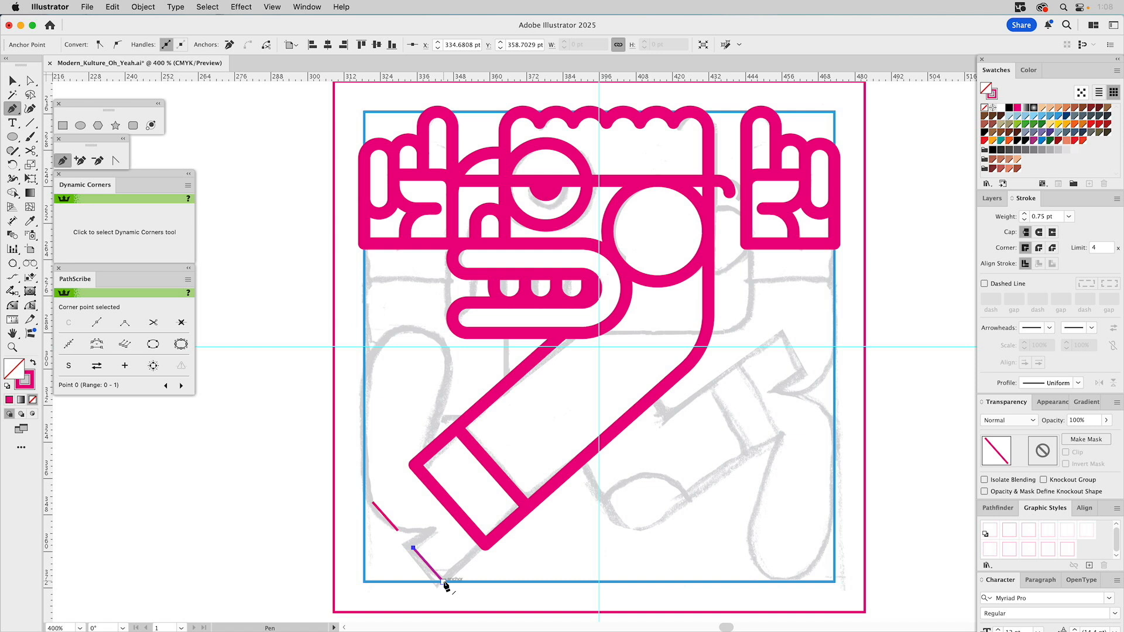
left_click(443, 582)
left_click_drag(485, 545, 545, 564)
key("v")
left_click(497, 562)
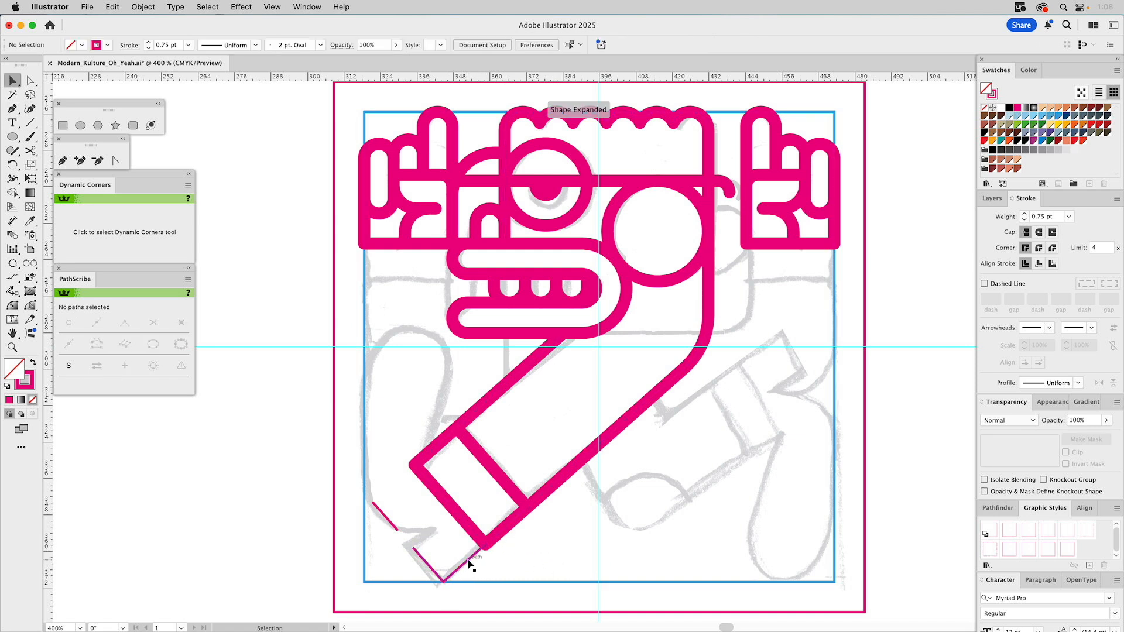
left_click(468, 563)
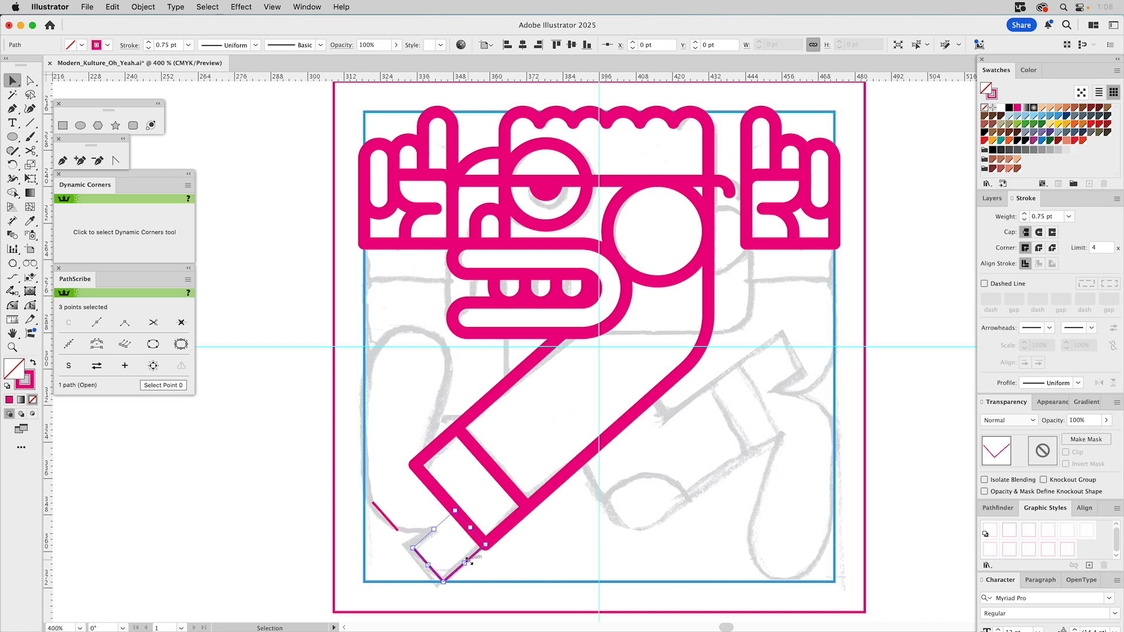
Step: Add a line parallel to the foot's lower edge from the lower segment's upper end and join it to the path
left_click(29, 122)
key("super+shift+a")
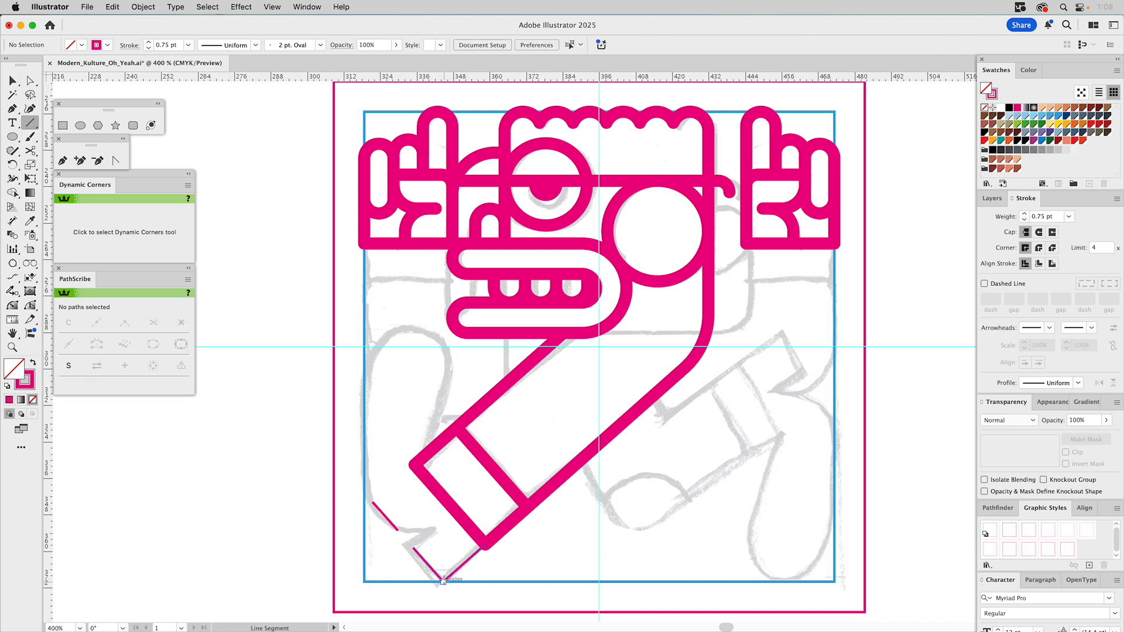
mouse_move(444, 582)
left_mouse_down()
mouse_move(473, 556)
mouse_move(444, 581)
mouse_move(413, 548)
mouse_move(420, 557)
left_mouse_up()
key("v")
left_click(562, 546)
key("a")
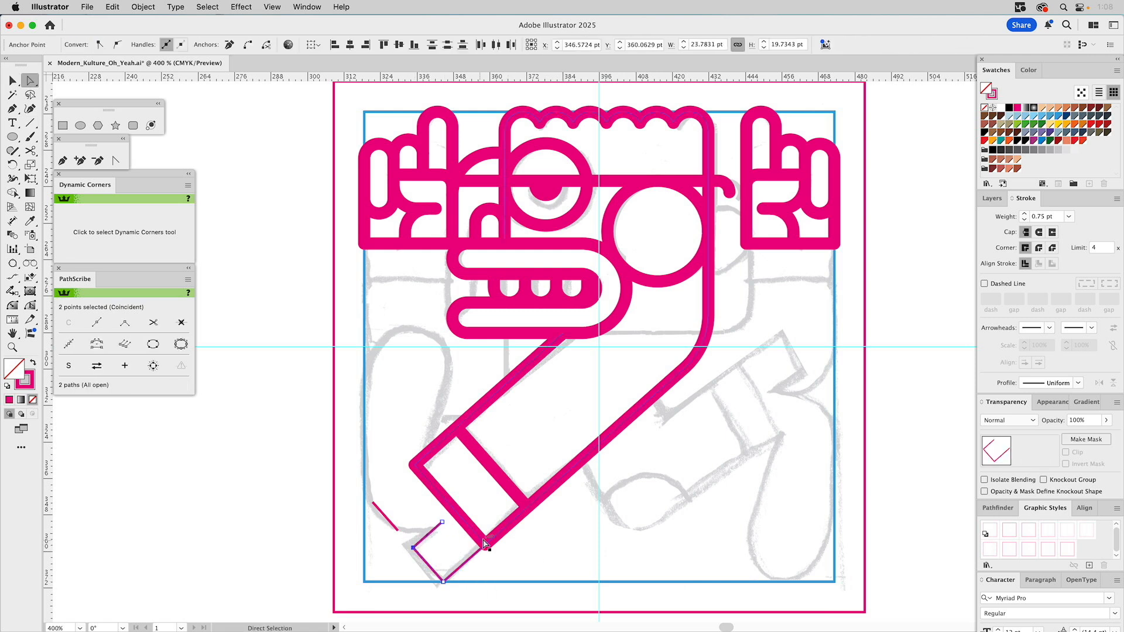
key("super+j")
left_click(414, 515)
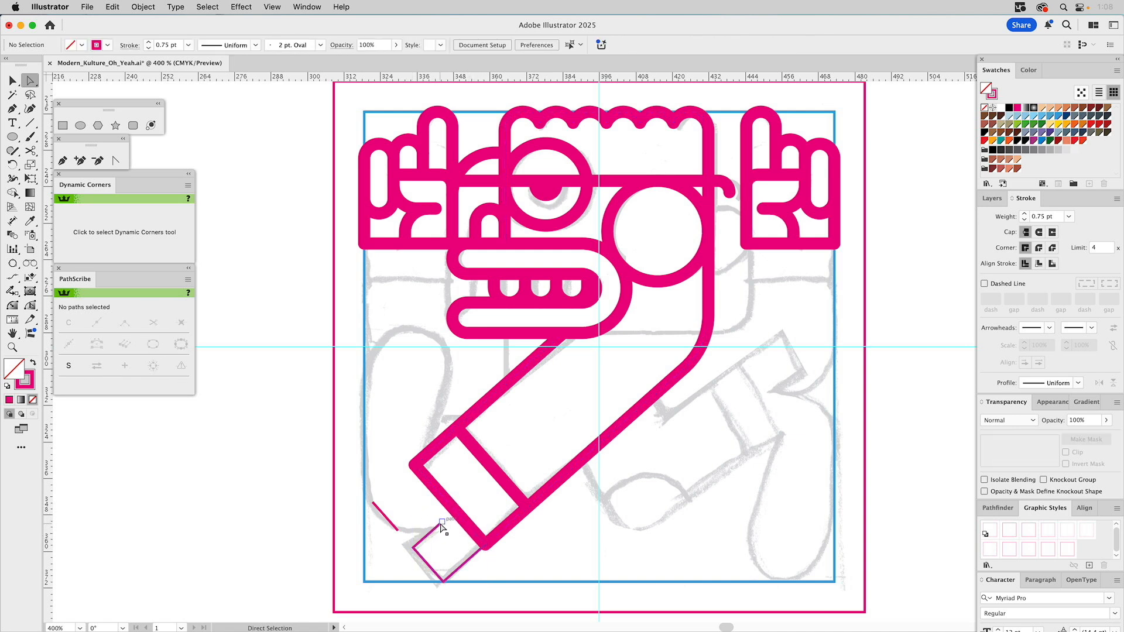
Step: Shorten the new parallel line and connect its end horizontally to the upper segment's cut end with the Pen tool
left_click_drag(441, 522, 434, 537)
left_click(62, 160)
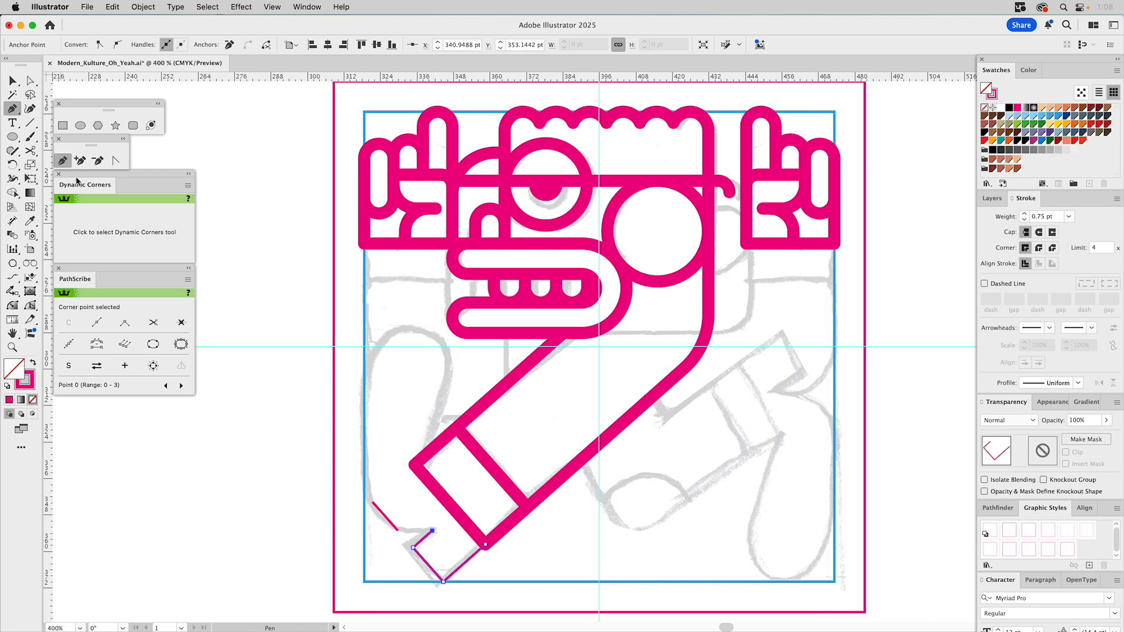
left_click(433, 530)
left_click(397, 530)
key("a")
left_click(408, 521)
left_click_drag(398, 535, 394, 537)
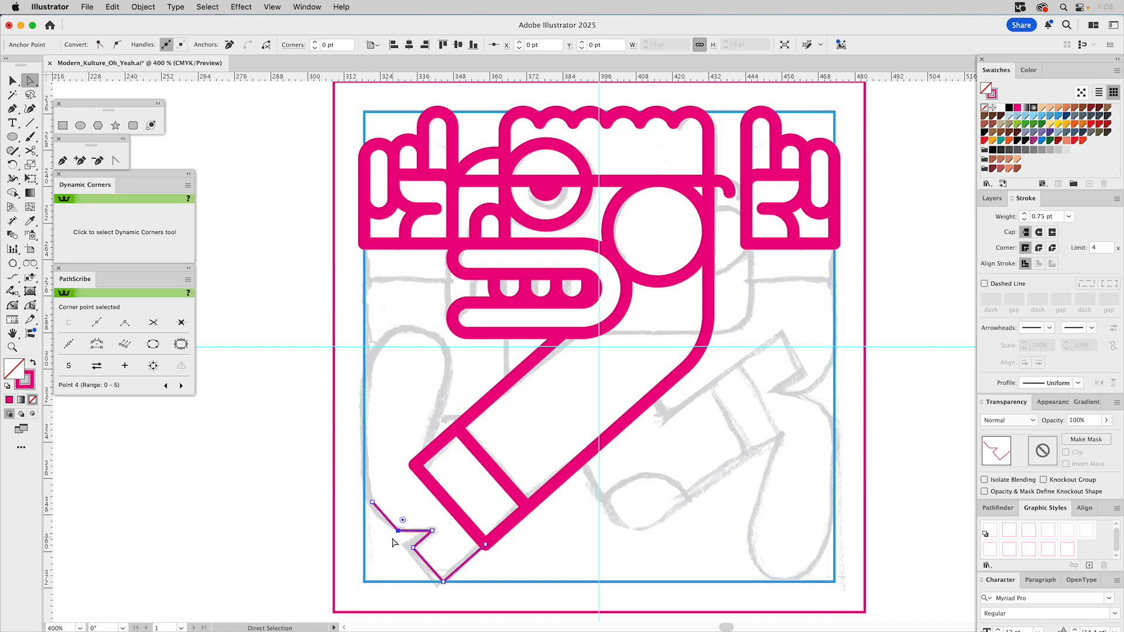
left_click(414, 516)
left_click(390, 523)
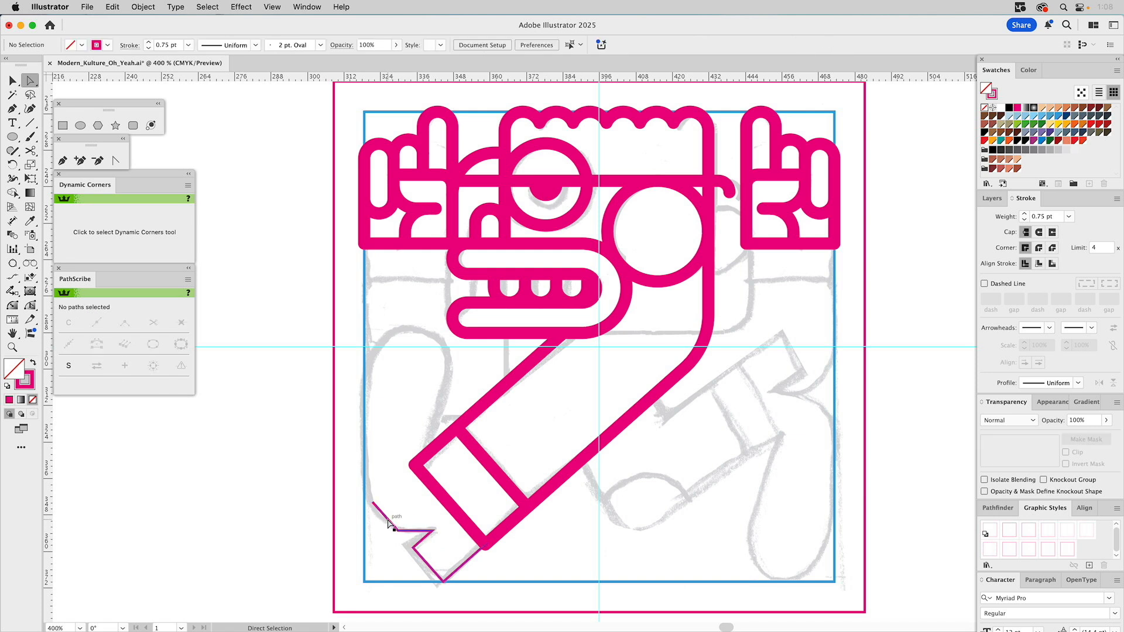
left_click(404, 497)
Step: Extend the foot path's open upper end diagonally with the PathScribe tool to about X 316.2 pt, Y 337.9 pt, outside the blue frame
left_click(373, 503)
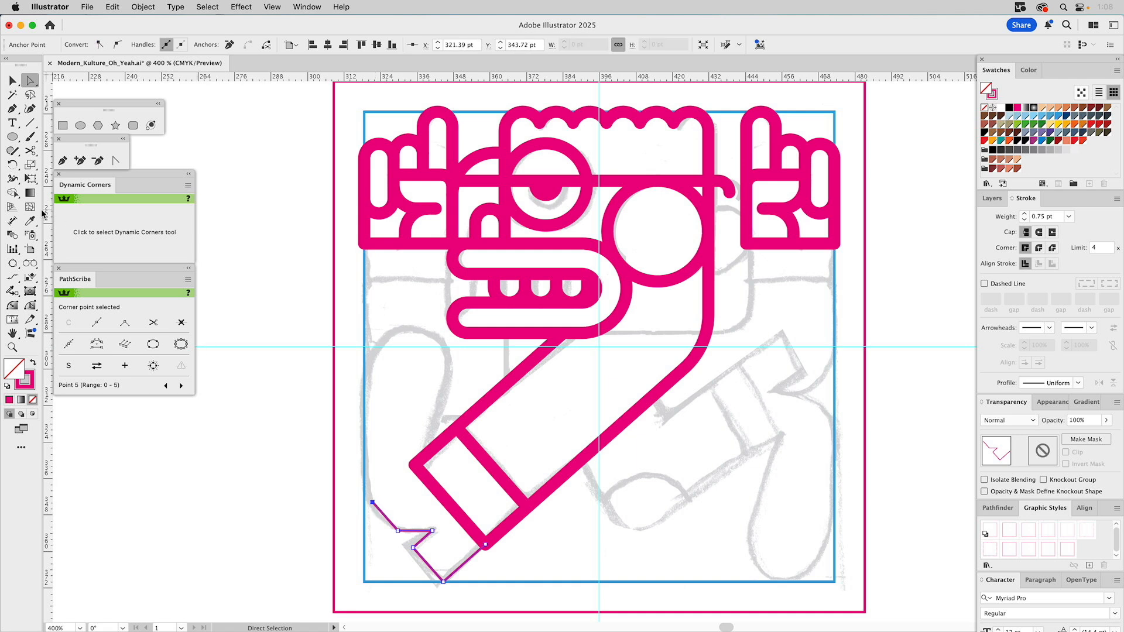
left_click(31, 306)
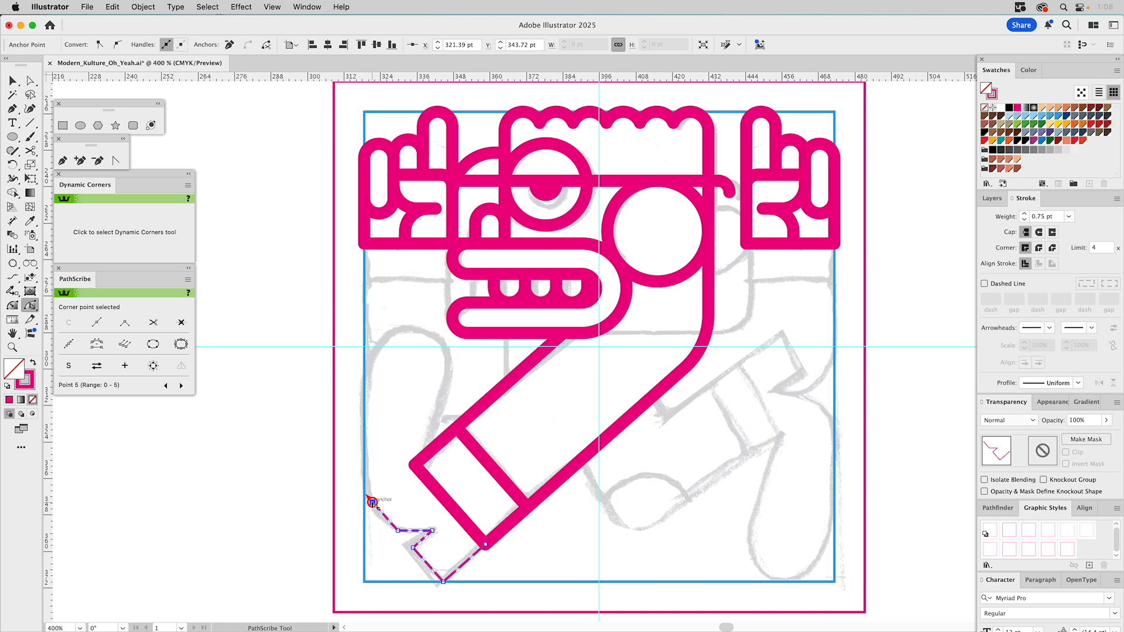
left_click_drag(372, 502, 357, 484)
key("l")
key("a")
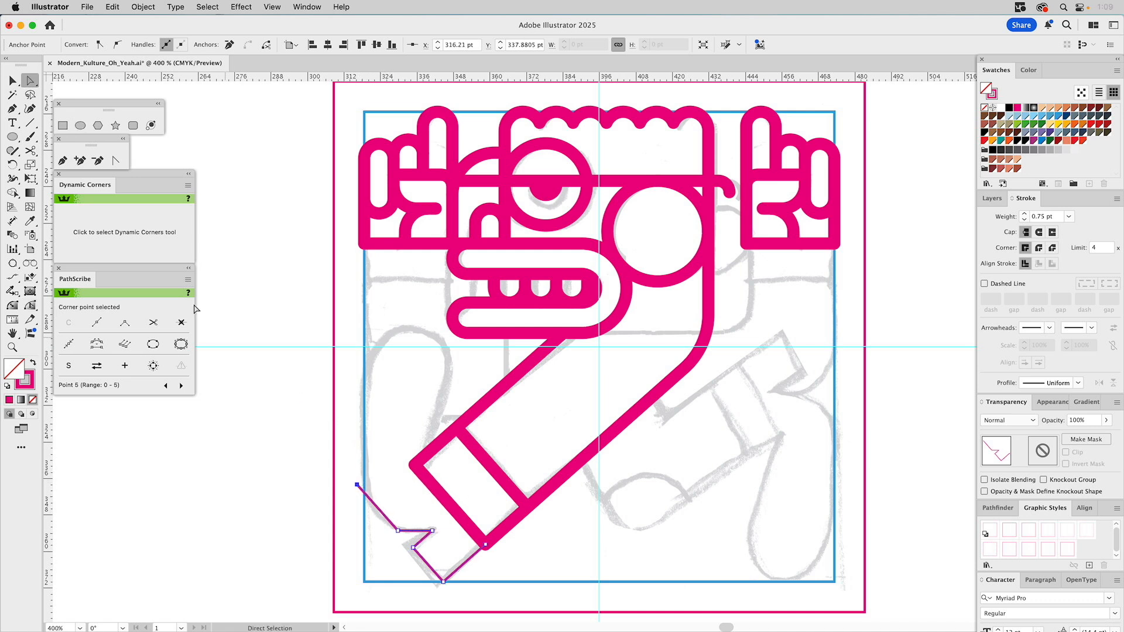
Step: Continue the foot path straight up with the Pen tool by about 29 pt, ending near Y 309.1 pt
left_click(62, 161)
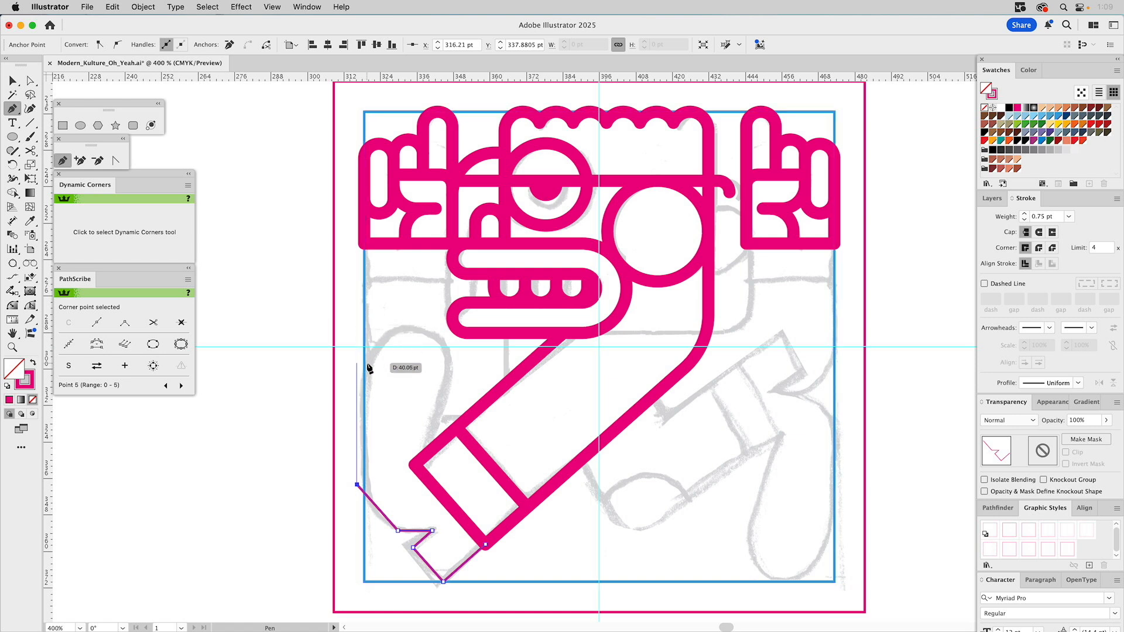
left_click(357, 397)
key("a")
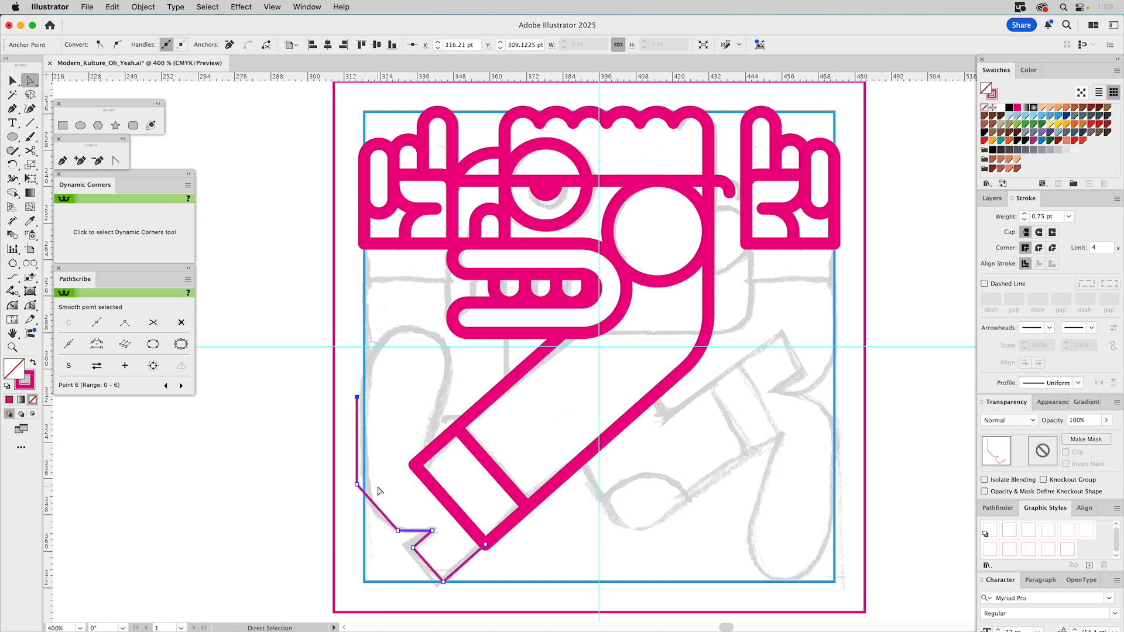
Step: Duplicate the blue frame straight down by about 4.4 pt
key("v")
left_click(366, 467)
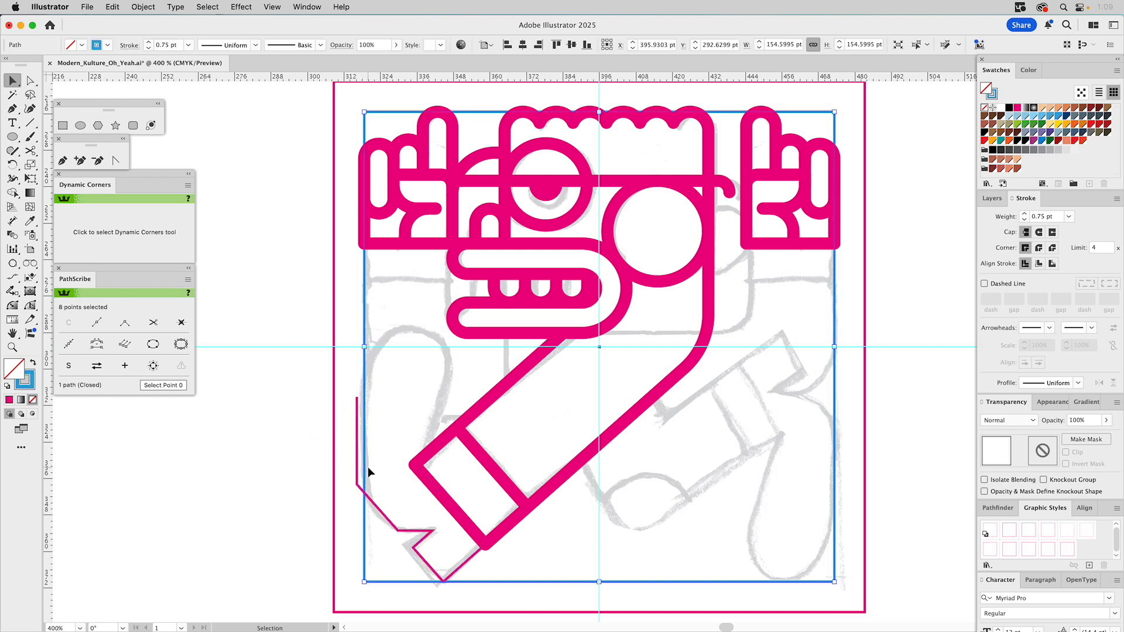
left_click(374, 293)
left_click_drag(364, 294, 364, 309)
Step: Trim away the foot path's portion outside the frame's left edge with Shape Builder, and remove the duplicated frame
left_click(375, 507, "shift")
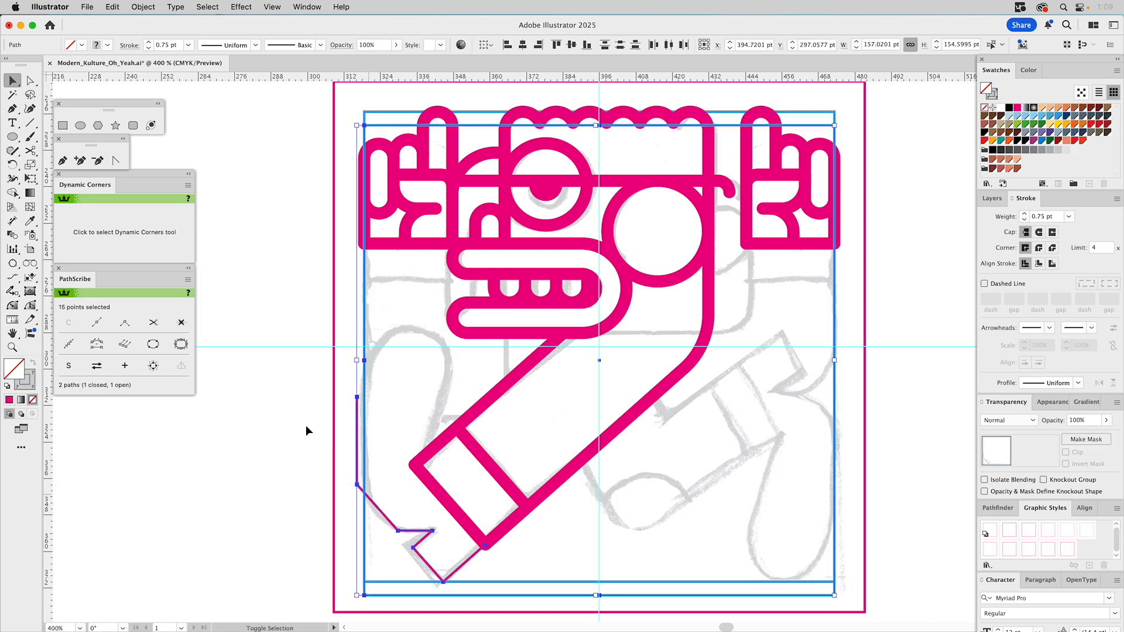
left_click(12, 192)
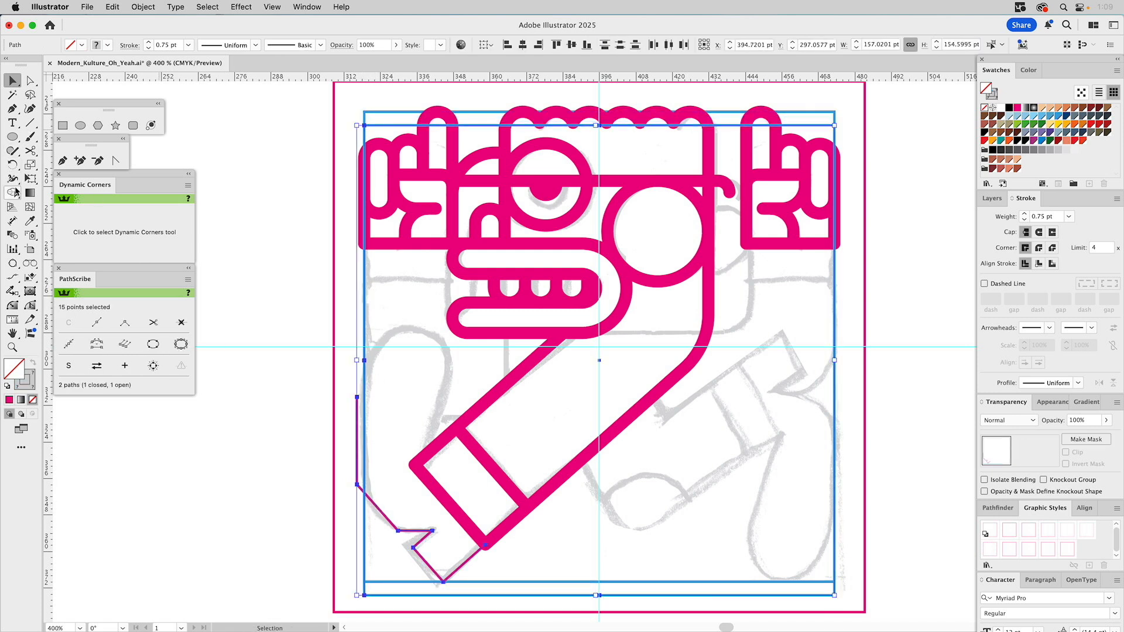
left_click(357, 409, "alt")
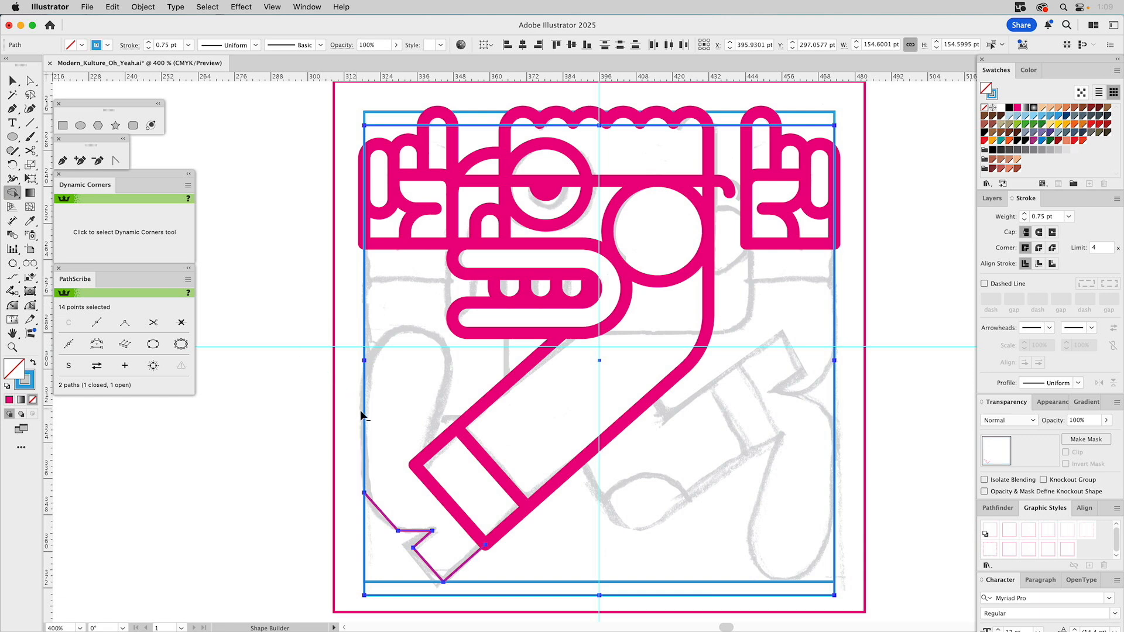
key("v")
left_click(403, 409)
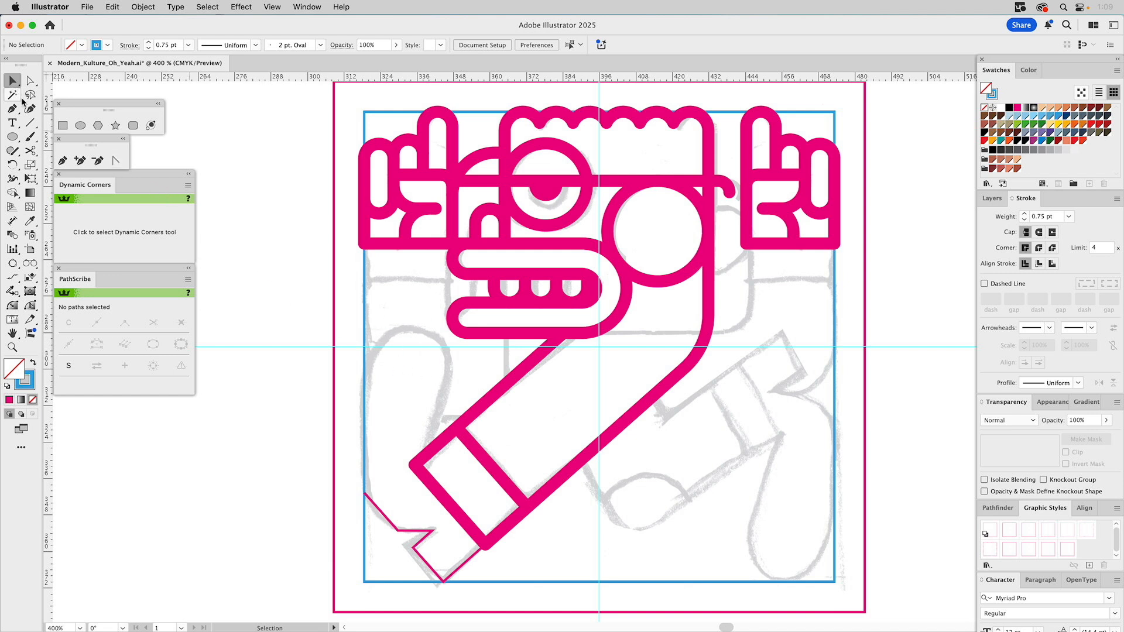
Step: Draw a magenta-stroked rectangle about 48.2 pt tall from the frame's left edge over the sketched shoe, narrowed to about 28 pt
left_click(65, 128)
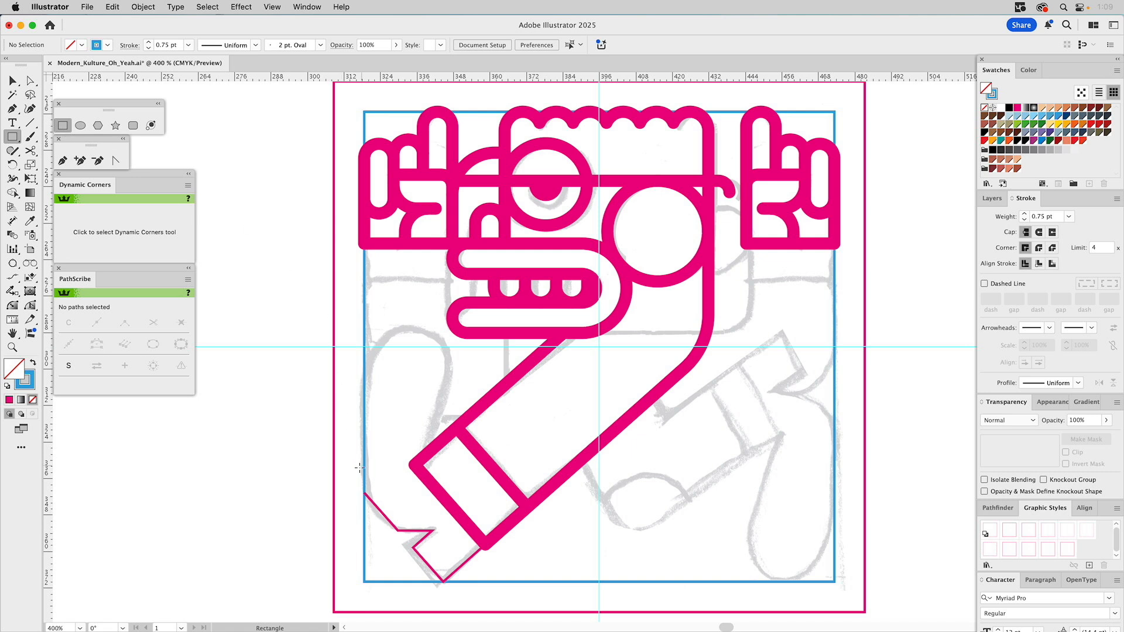
left_click_drag(364, 479, 467, 333)
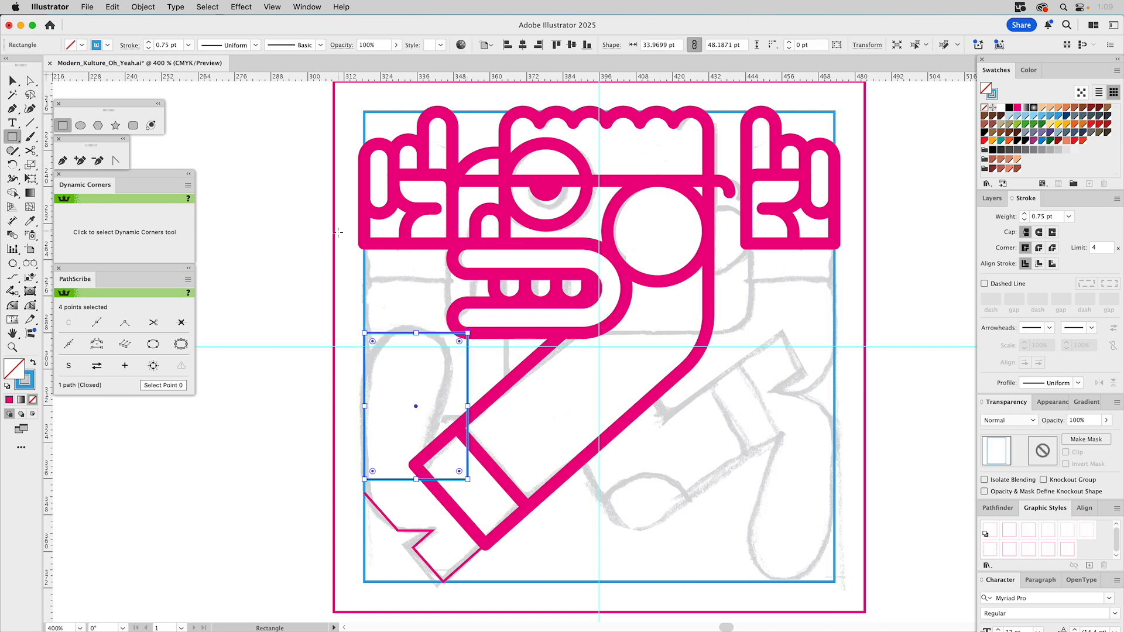
key("i")
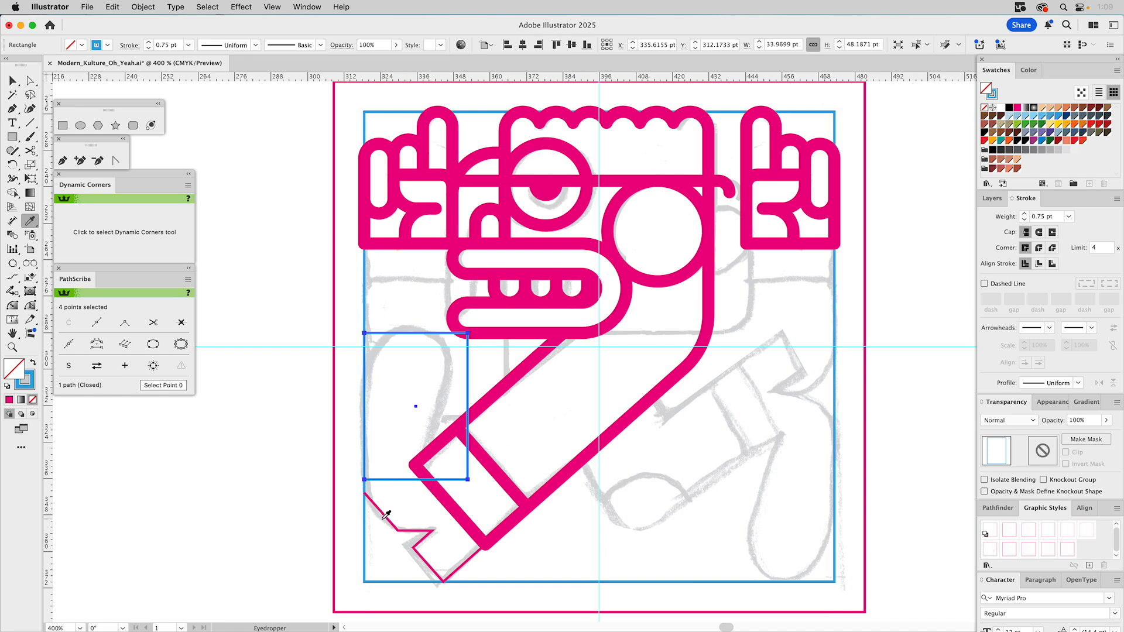
left_click(470, 406)
key("v")
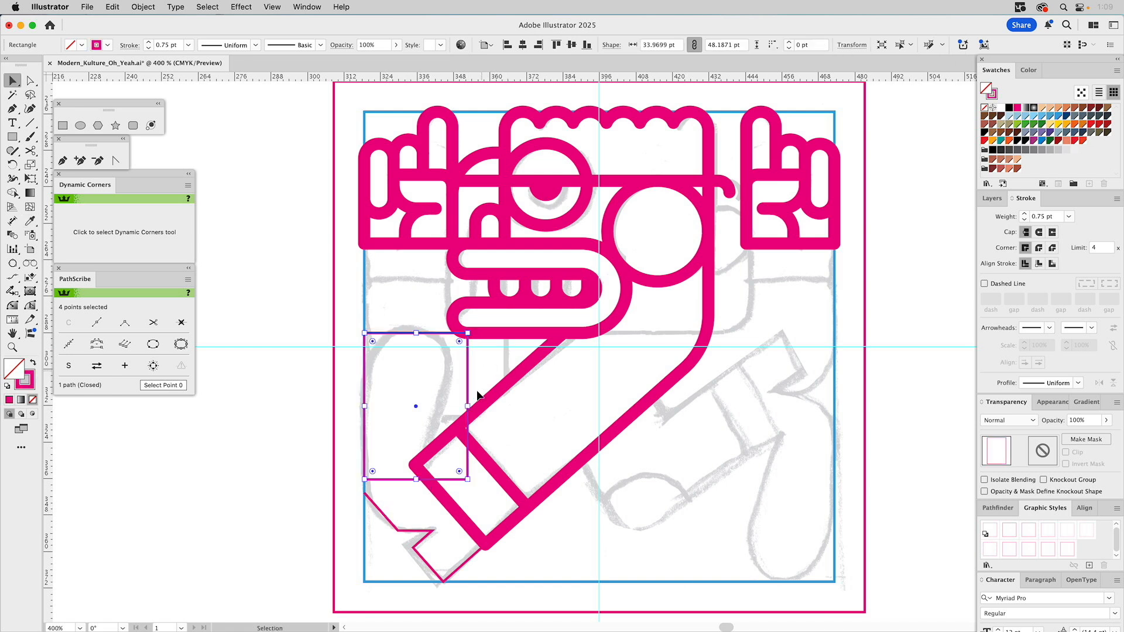
left_click_drag(470, 406, 451, 408)
Step: Snap the rectangle's lower-right corner to the leg's outer corner, and shift its top corners to X 352.6 pt and Y 286.02 pt
key("a")
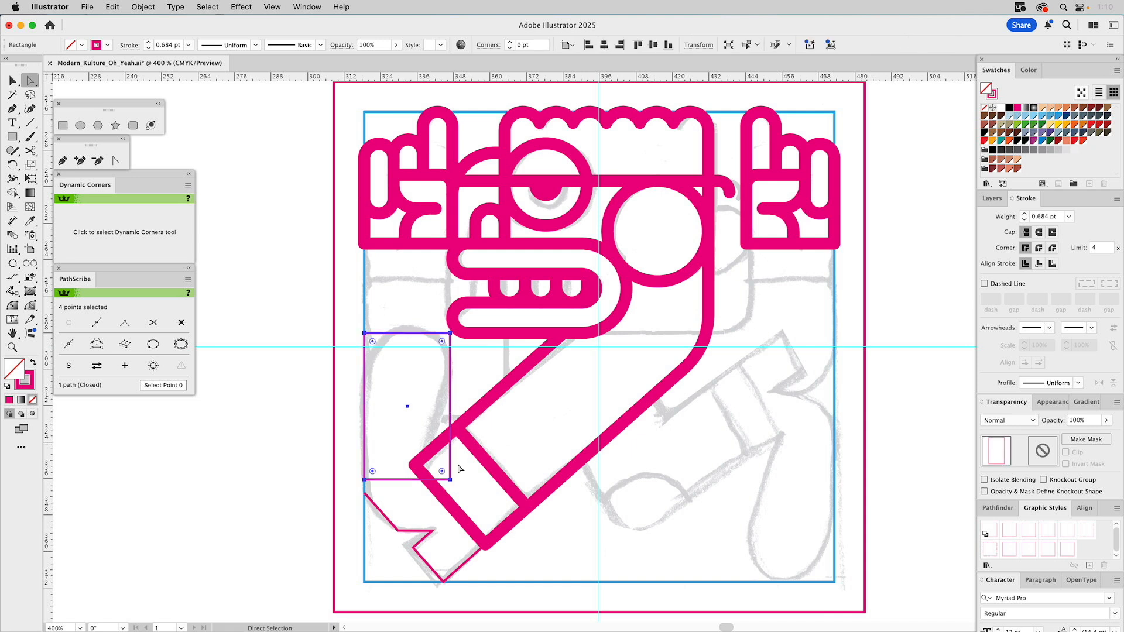
left_click_drag(451, 482, 417, 468)
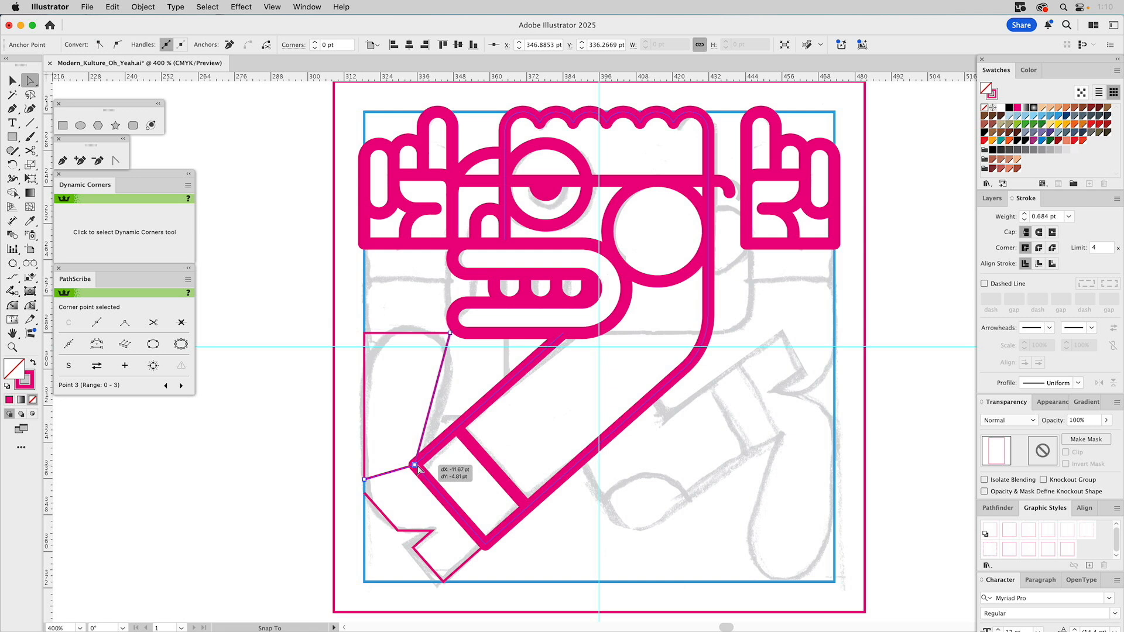
left_click_drag(415, 465, 415, 465)
left_click_drag(450, 332, 468, 333)
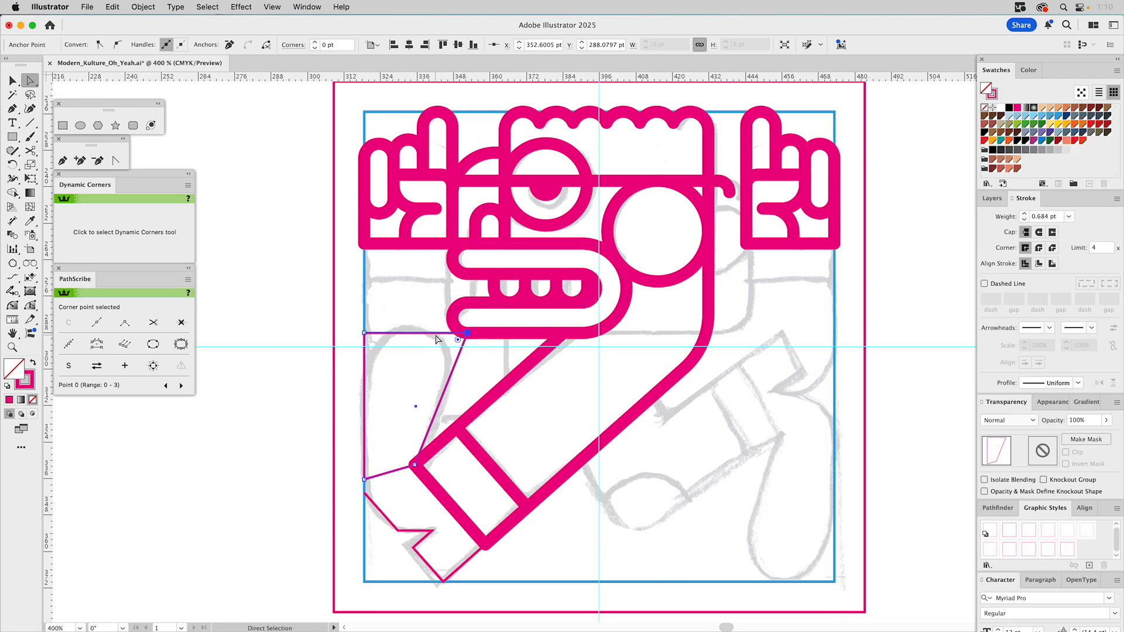
left_click_drag(366, 332, 365, 325)
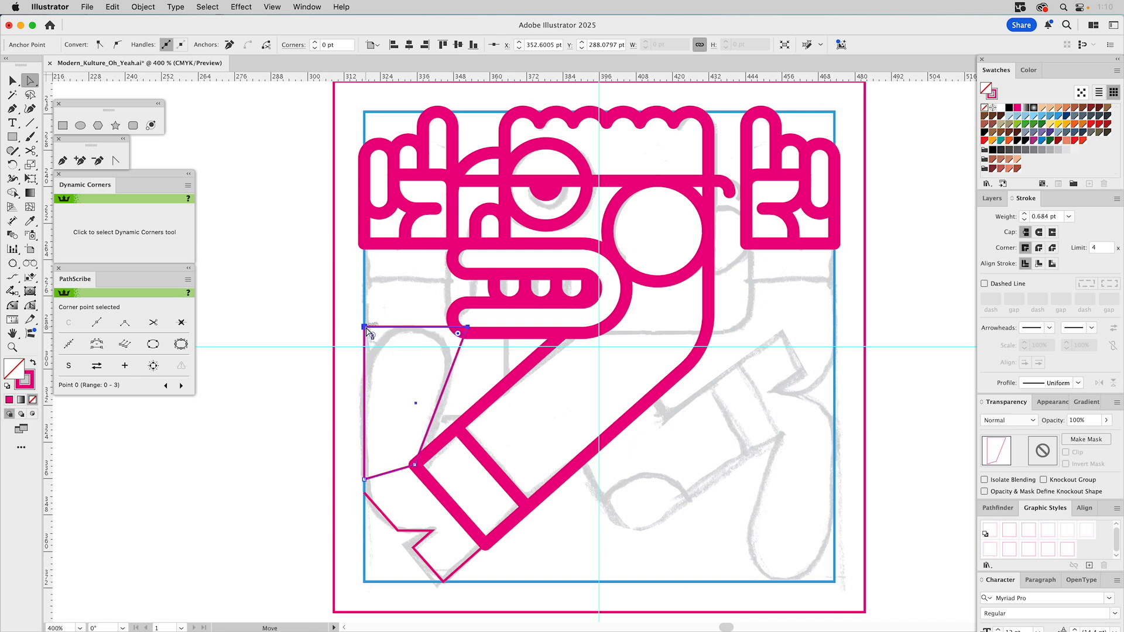
Step: Round both top corners of the shoe shape to a radius of about 13.85 pt
left_click(468, 327, "shift")
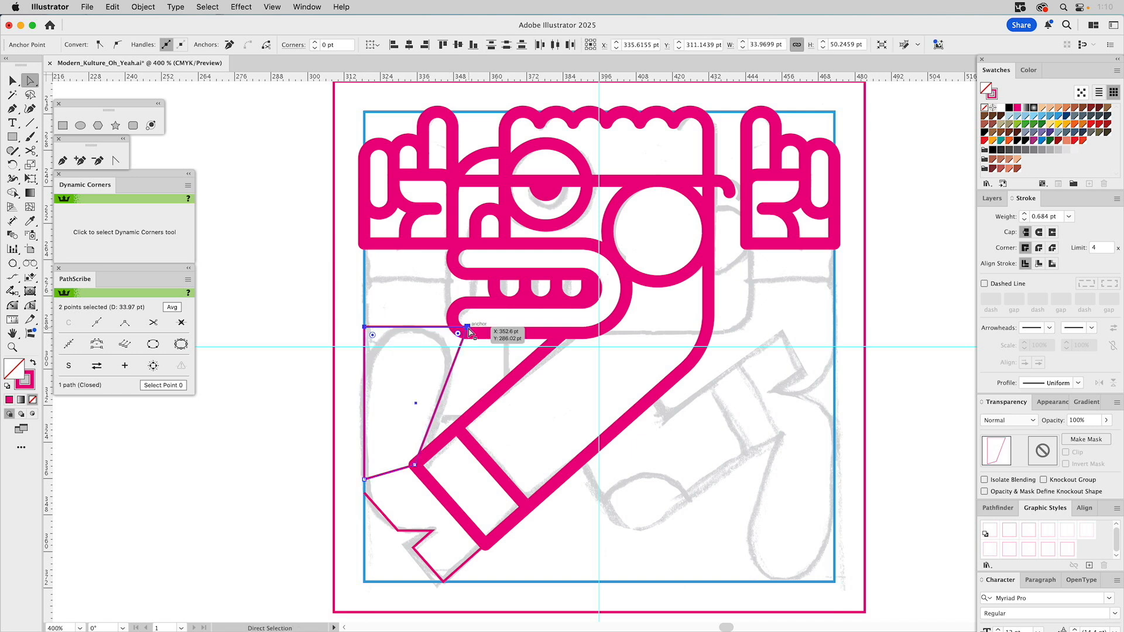
left_click_drag(373, 337, 430, 480)
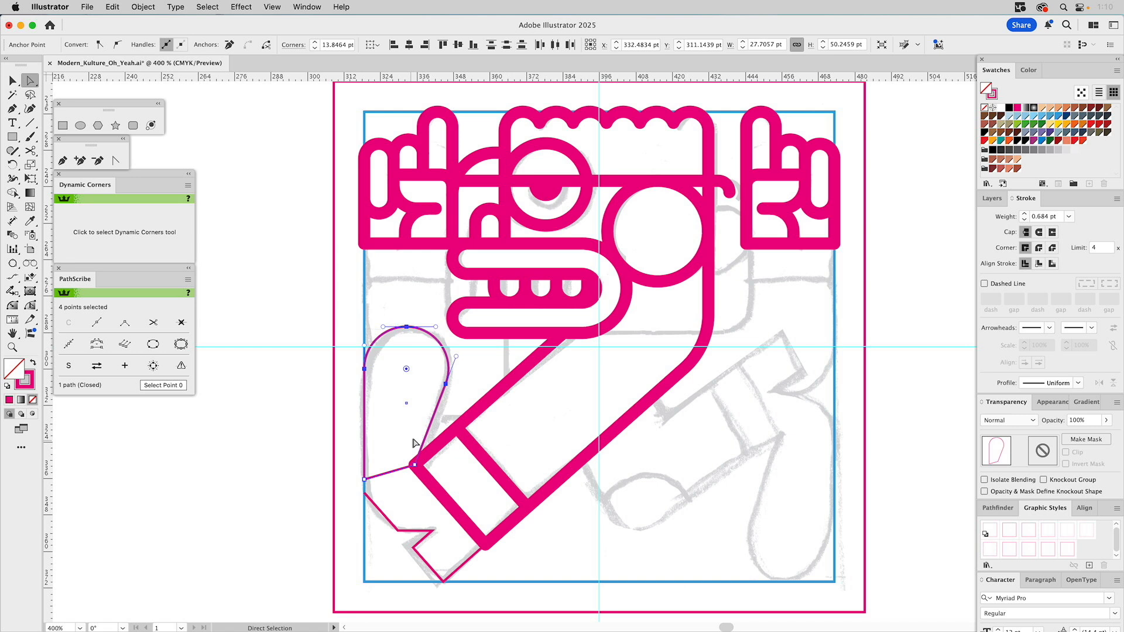
left_click(400, 407)
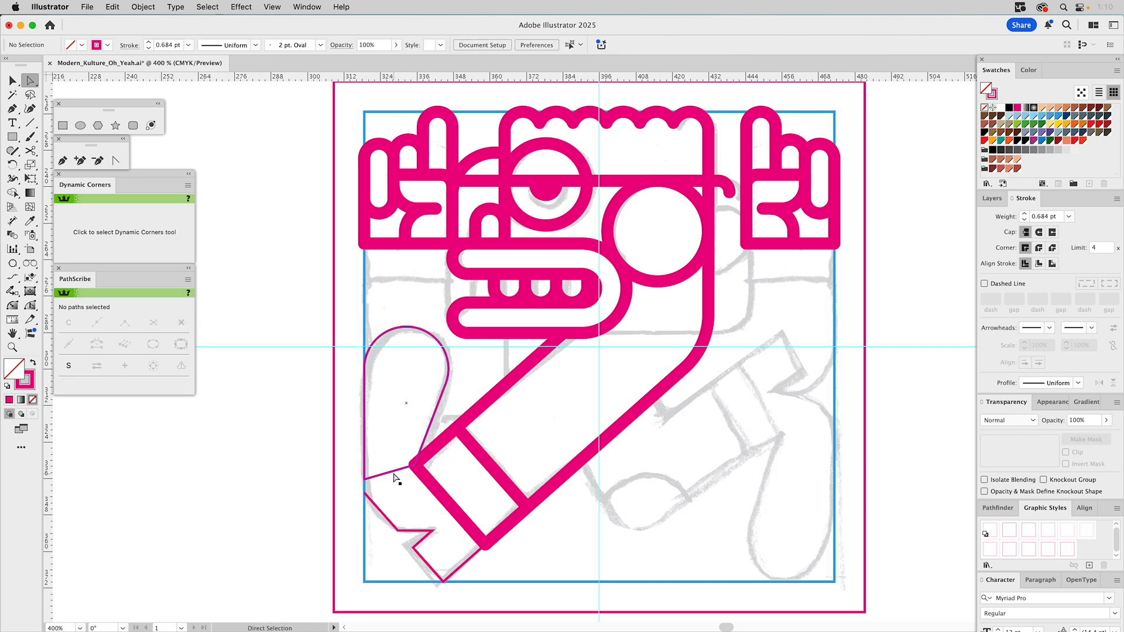
Step: Cut the shoe shape at its two bottom corners with Scissors and delete the segment between them
left_click(388, 473)
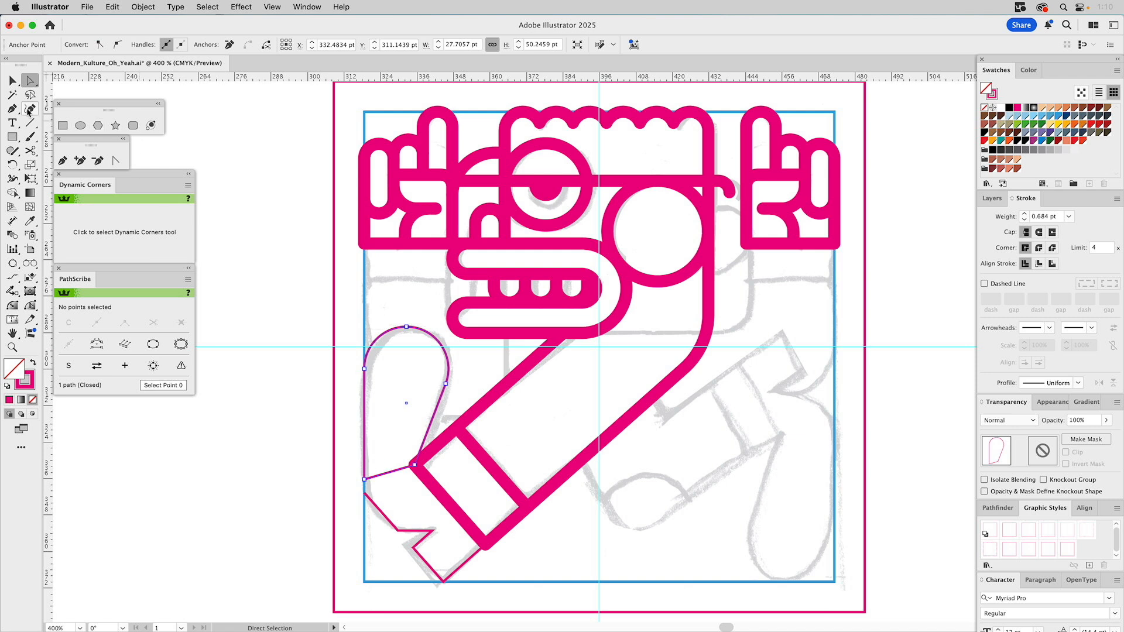
left_click(30, 151)
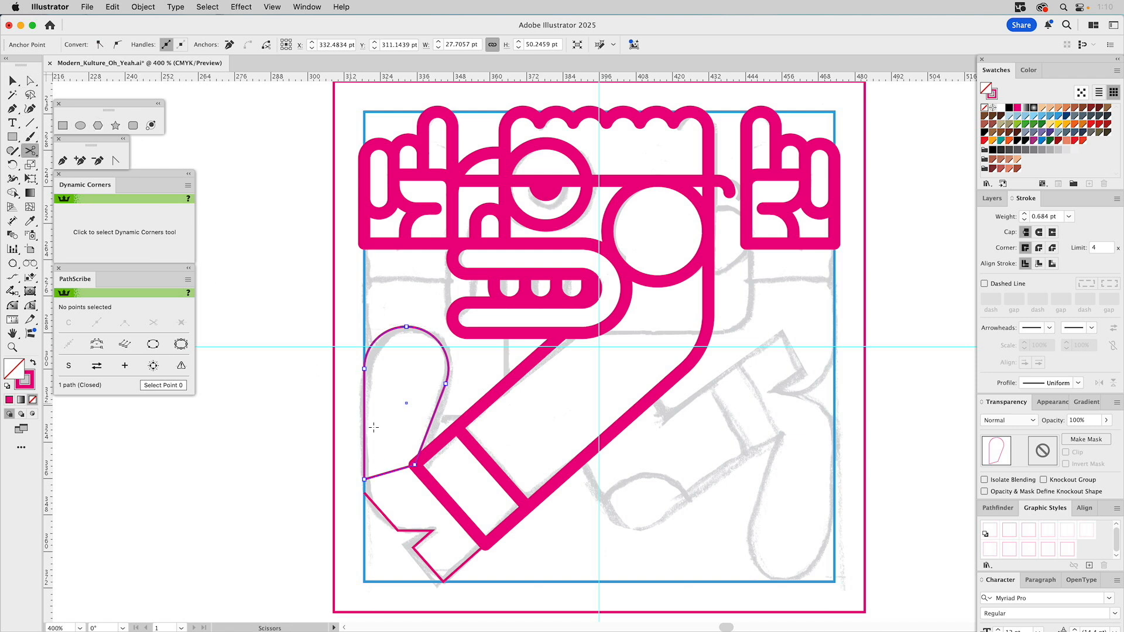
left_click(415, 465)
left_click(363, 481)
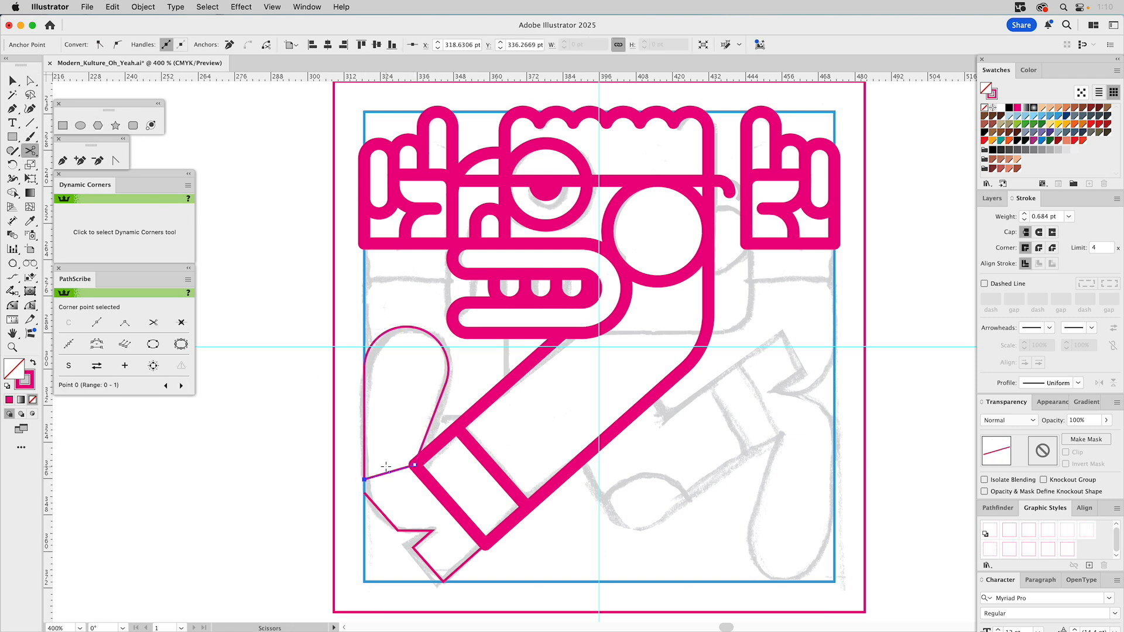
key("a")
left_click(390, 483)
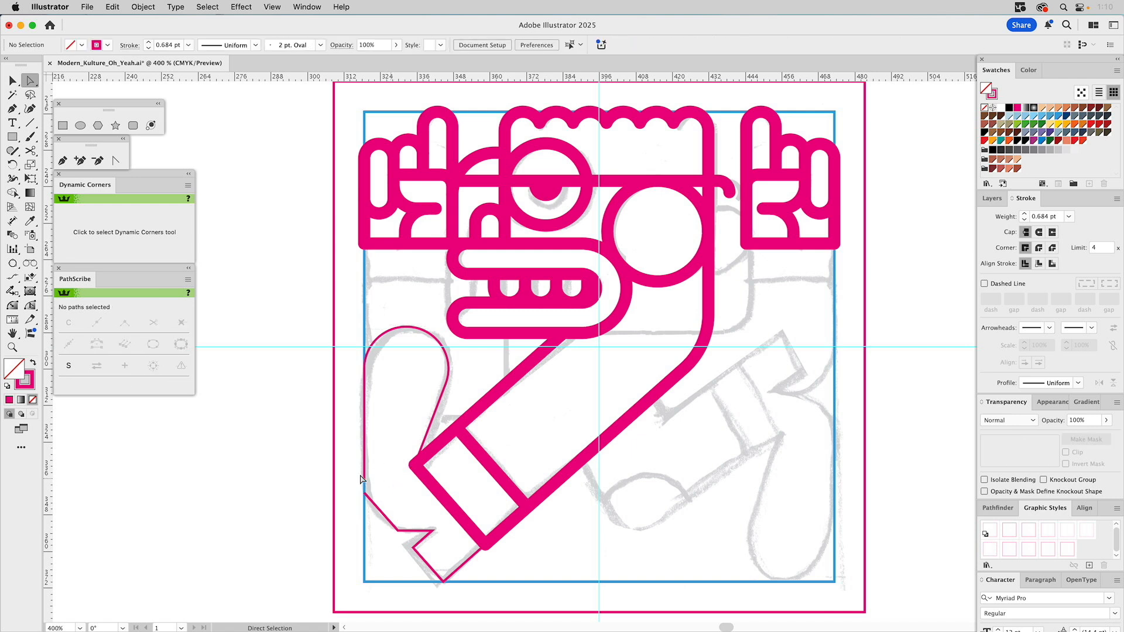
Step: Extend the shoe path's lower-left end down to the foot path's end at Y 340.61 pt, and group the two paths
left_click_drag(364, 480, 364, 494)
key("v")
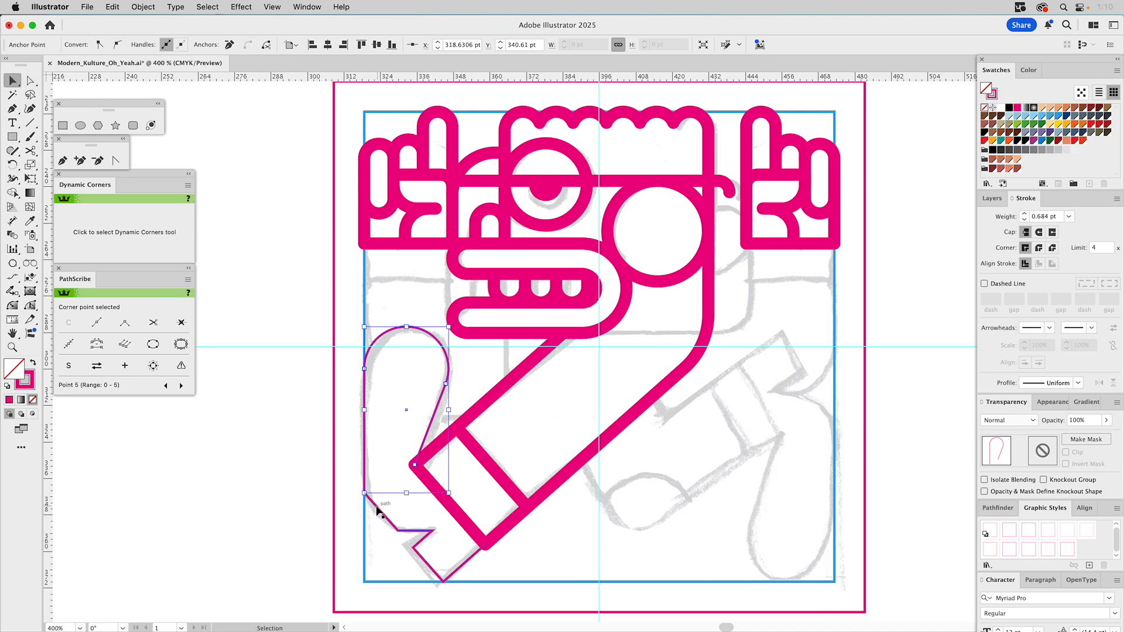
left_click(377, 507)
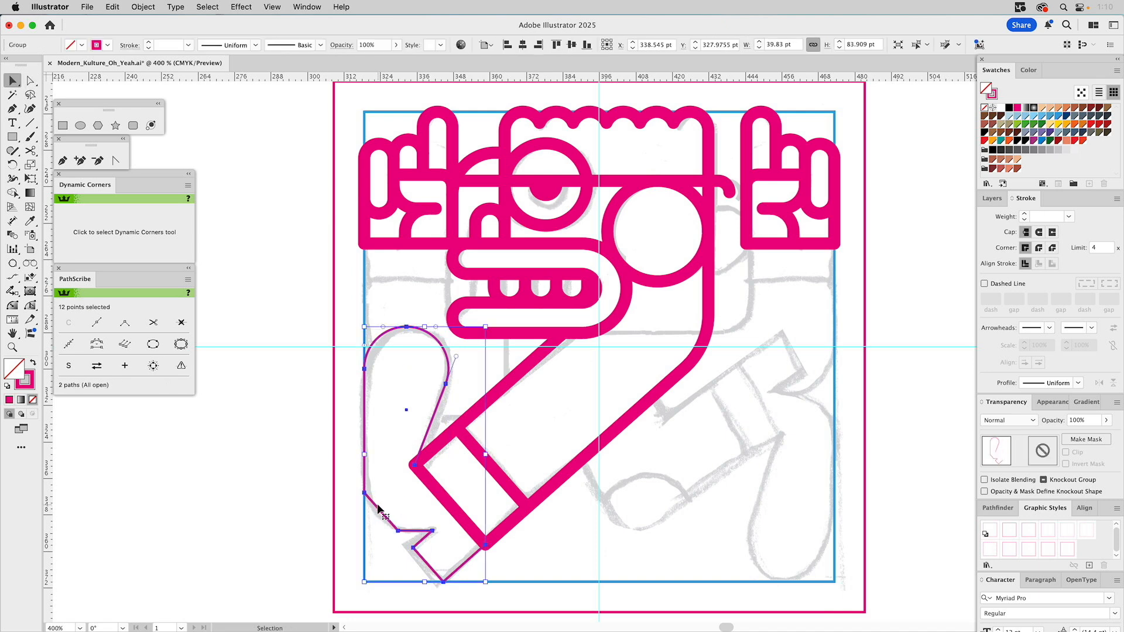
Step: Join the meeting endpoints of the shoe and foot paths inside the isolated group, and leave isolation
double_click(379, 509)
key("a")
left_click_drag(375, 492, 356, 502)
key("v")
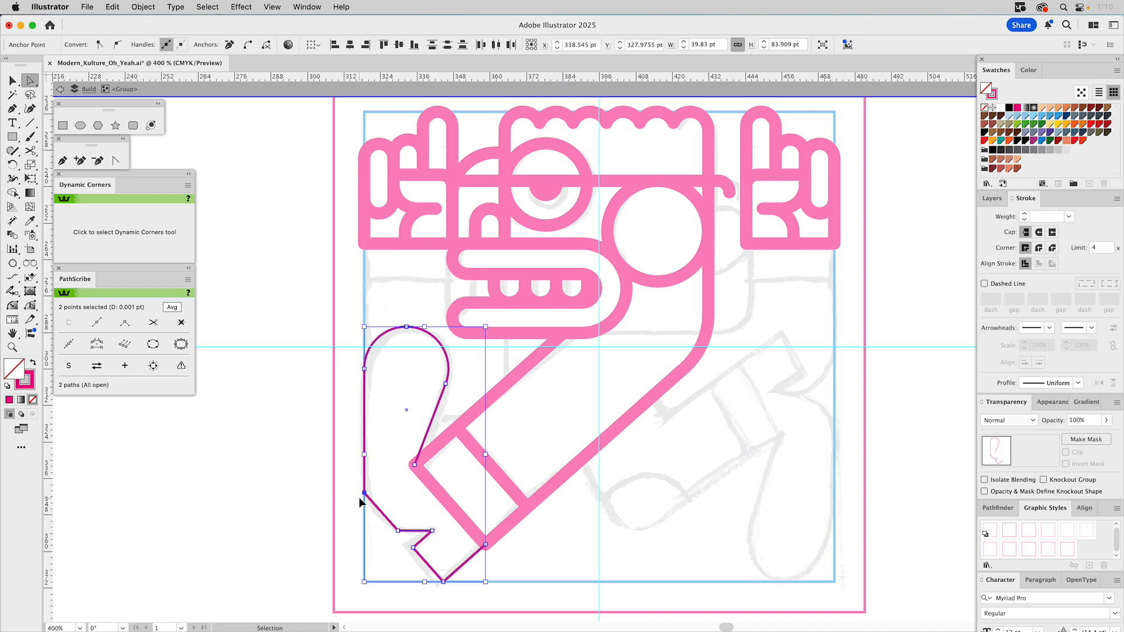
key("super+j")
key("a")
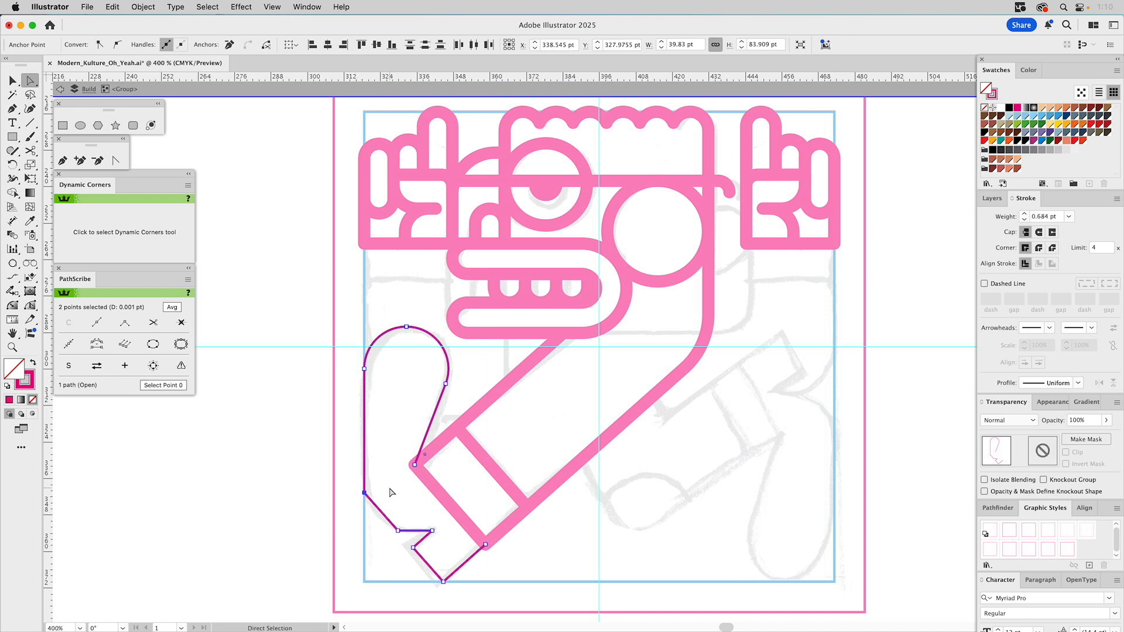
key("v")
double_click(389, 486)
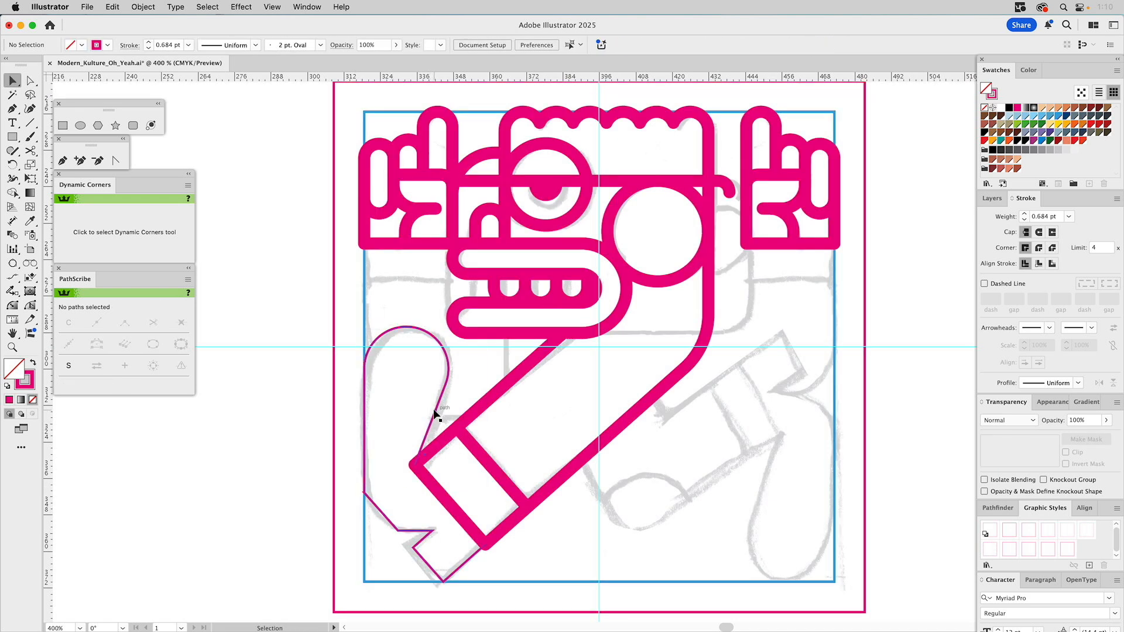
Step: Separate the duplicate anchor at the joined corner by moving it up along the outline, and remove it
left_click(436, 413)
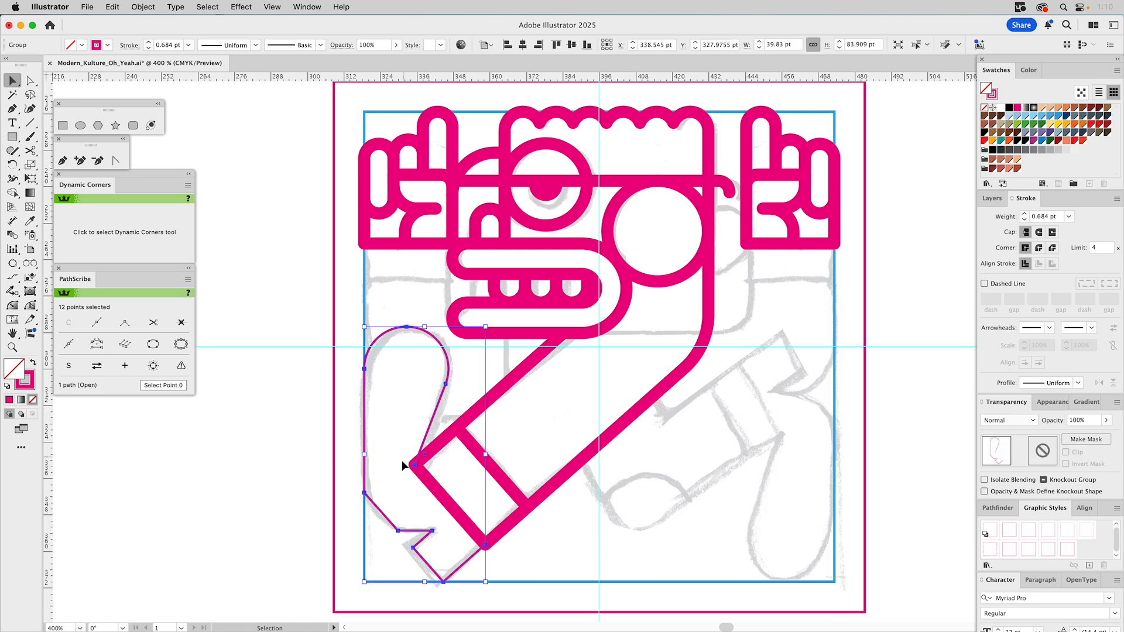
key("a")
left_click(382, 491)
mouse_move(364, 493)
left_mouse_down()
mouse_move(380, 496)
mouse_move(365, 480)
left_mouse_up()
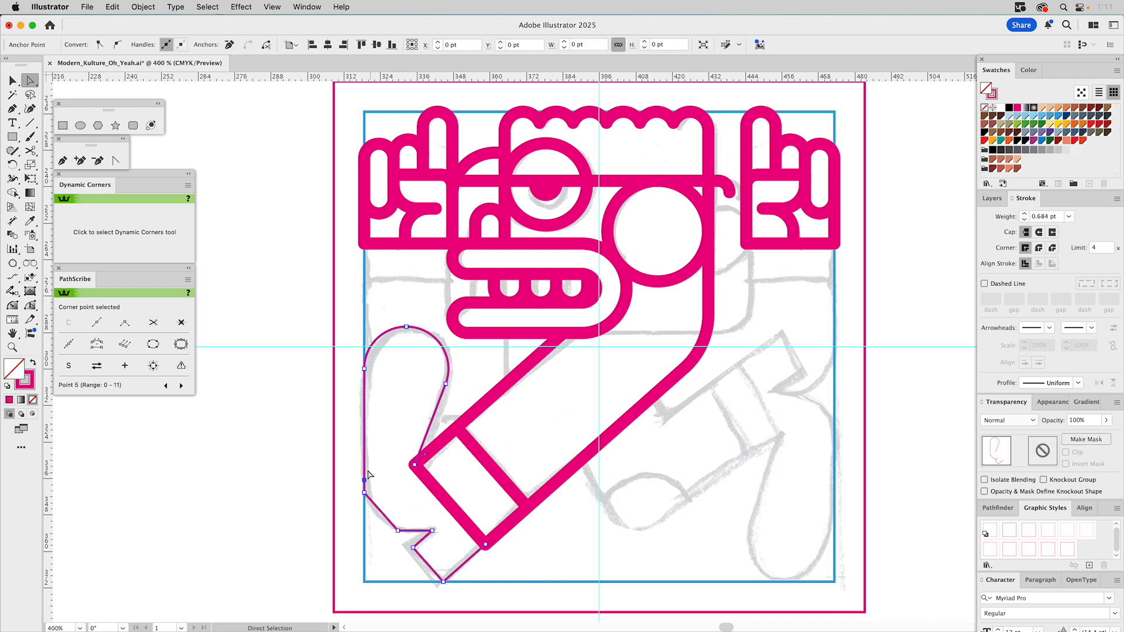
left_click(229, 45)
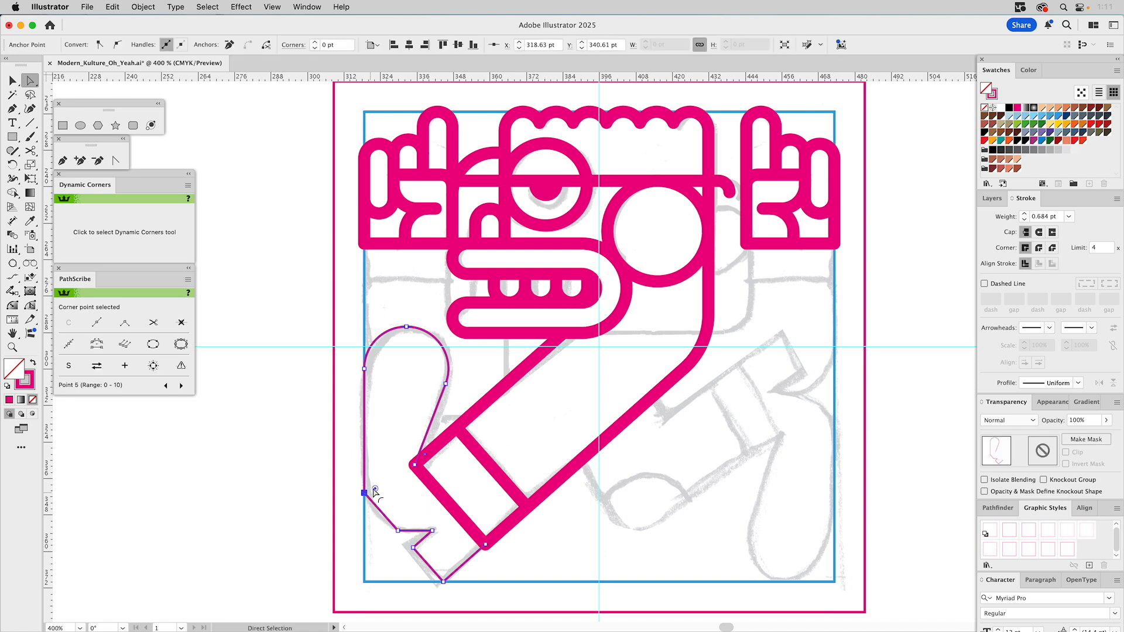
Step: Round the shoe outline's joined corner to about 18.85 pt and the neighbouring bottom corner to about 10.46 pt
left_click_drag(376, 489, 422, 476)
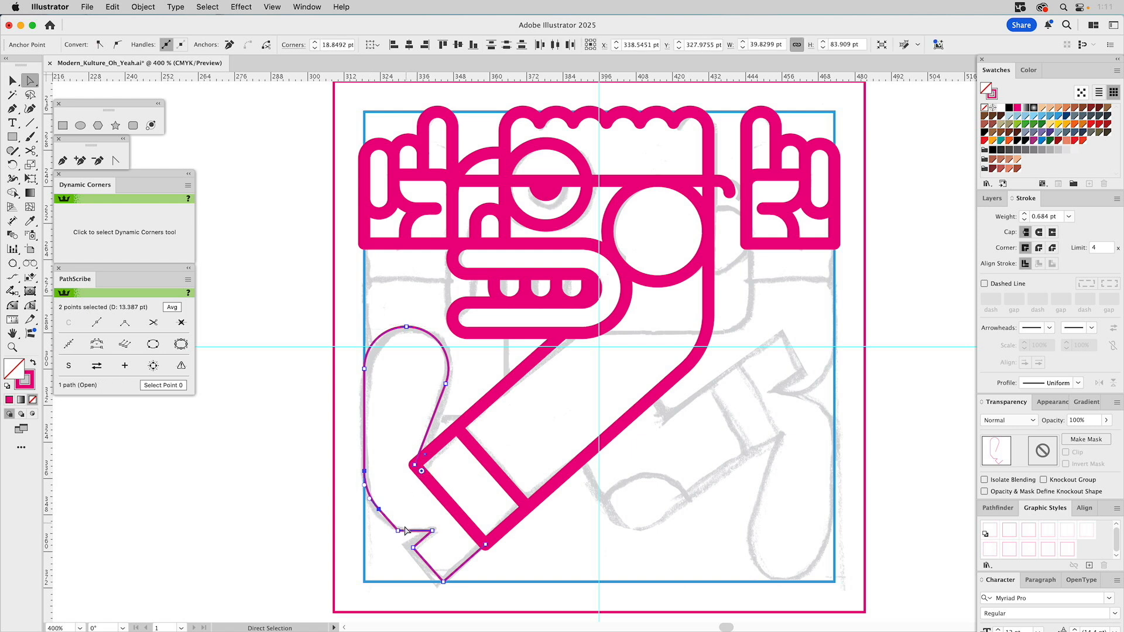
left_click(398, 531)
left_click_drag(406, 525, 412, 503)
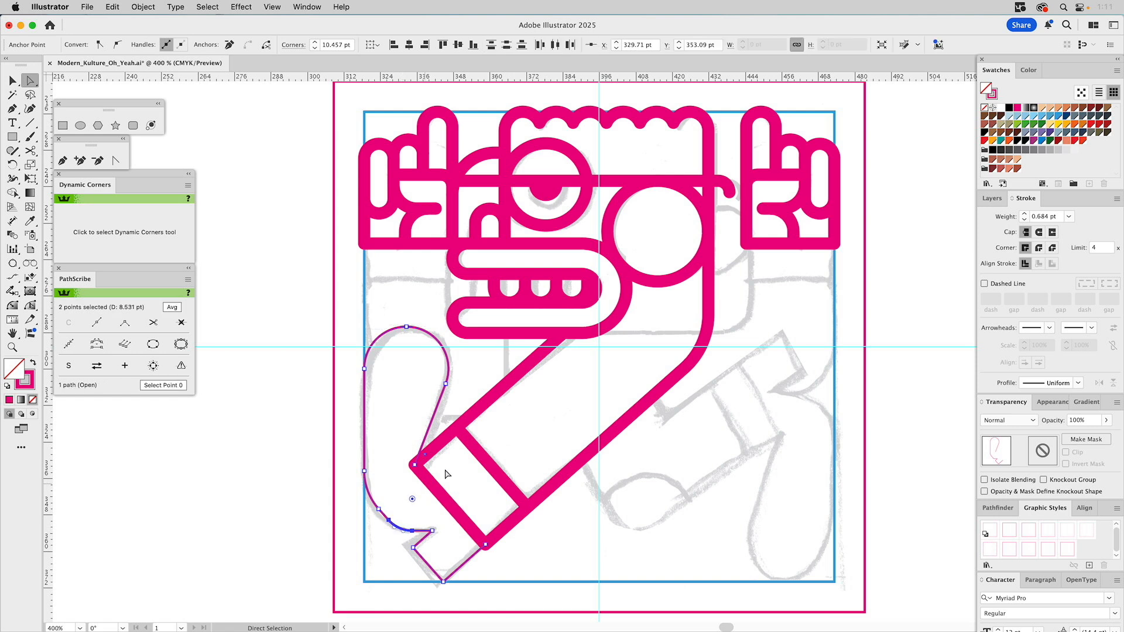
left_click(535, 417)
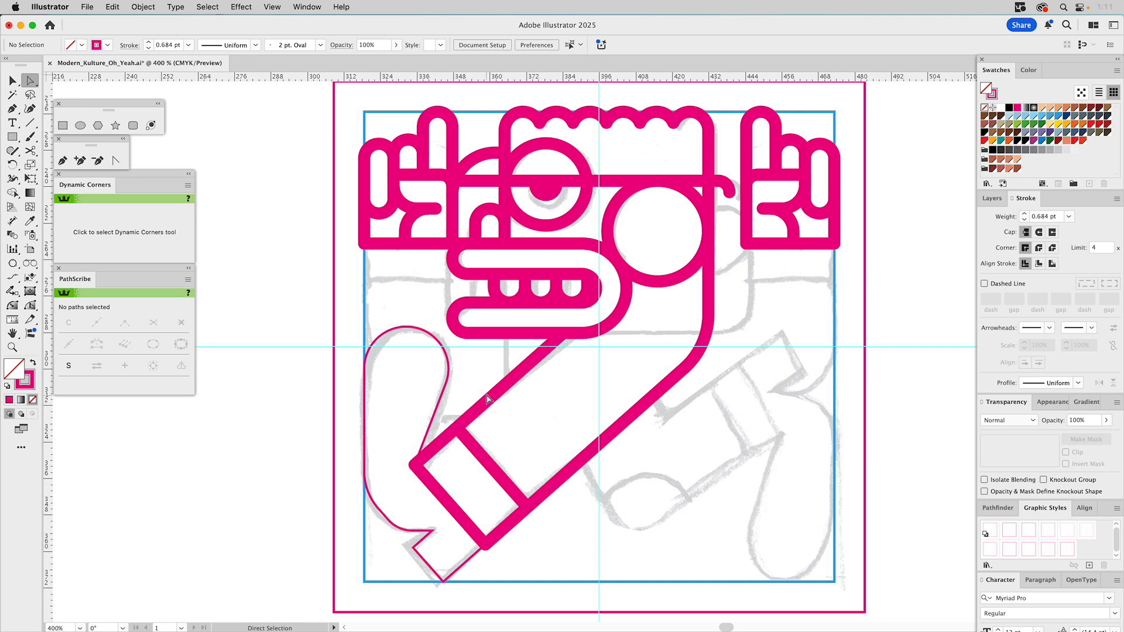
Step: Apply the mouth outline's 4 pt magenta stroke to the shoe path with the Eyedropper, and deselect it
key("v")
left_click_drag(484, 387, 406, 472)
left_click(443, 426)
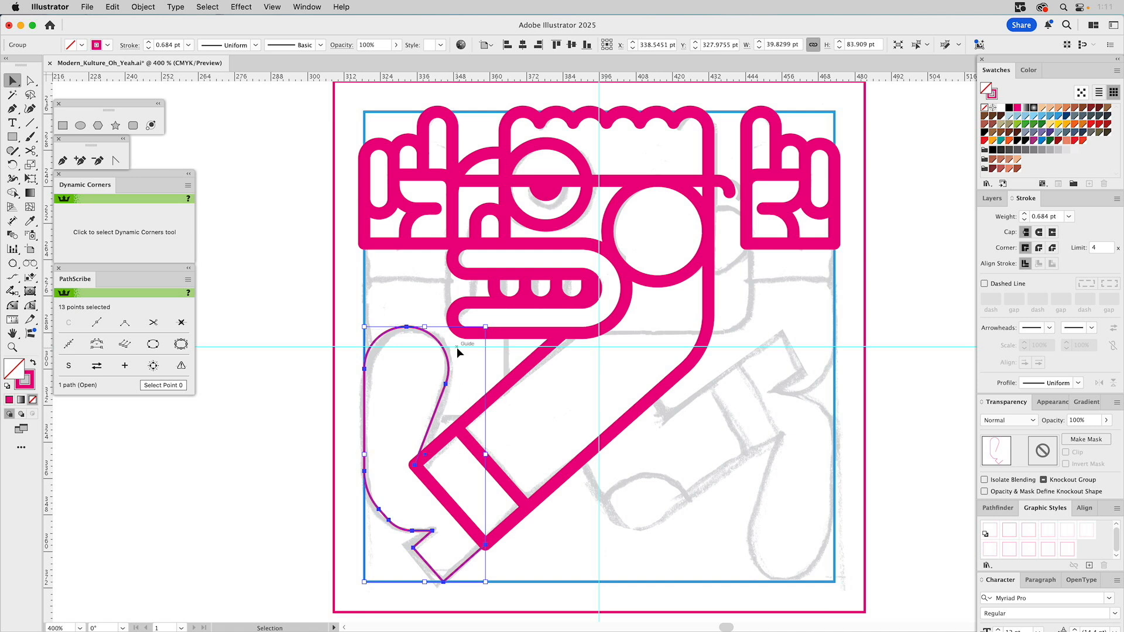
key("i")
left_click(473, 333)
key("super+shift+a")
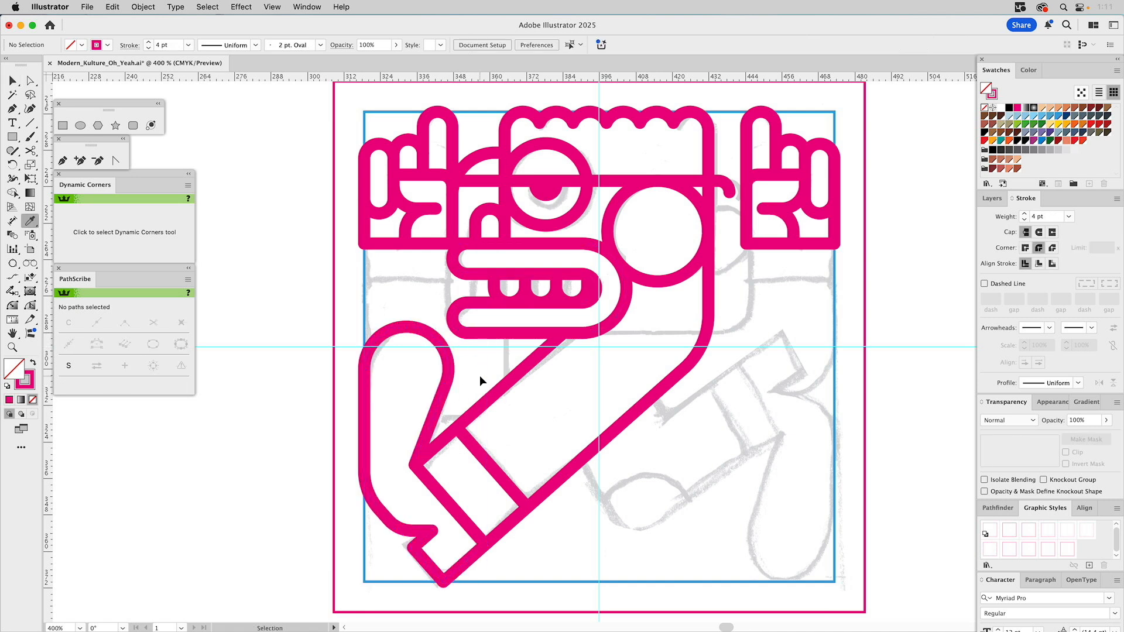
Step: Duplicate the body outline, sock line and shoe of the first leg about 175 pt horizontally into the empty area beside the artboard
key("v")
left_click_drag(483, 376, 397, 483)
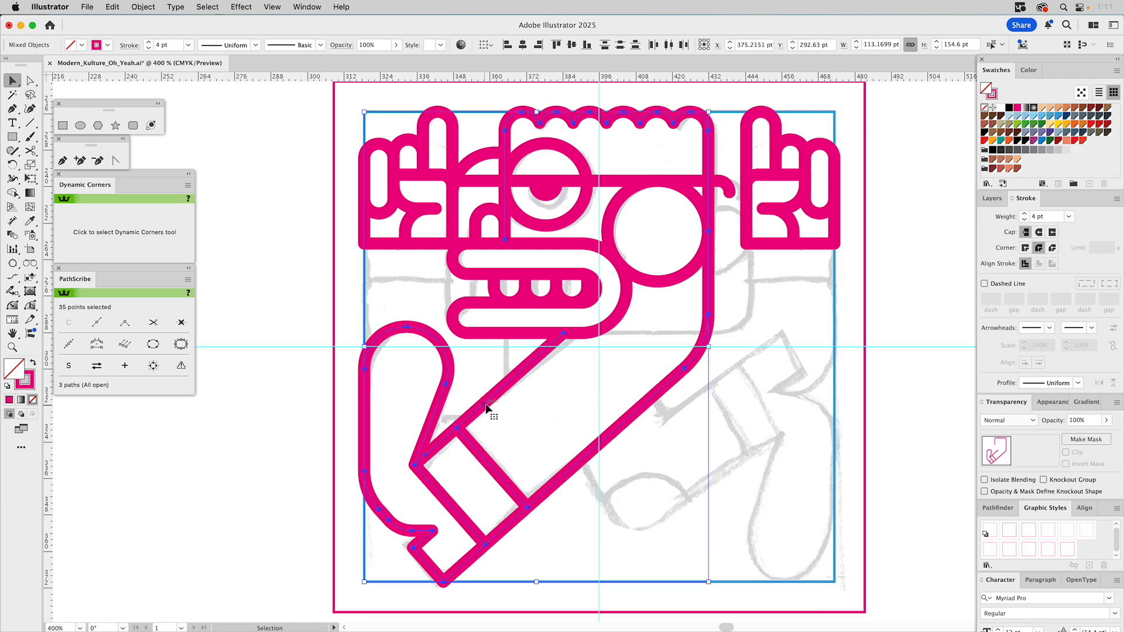
scroll(486, 408, "right", 10)
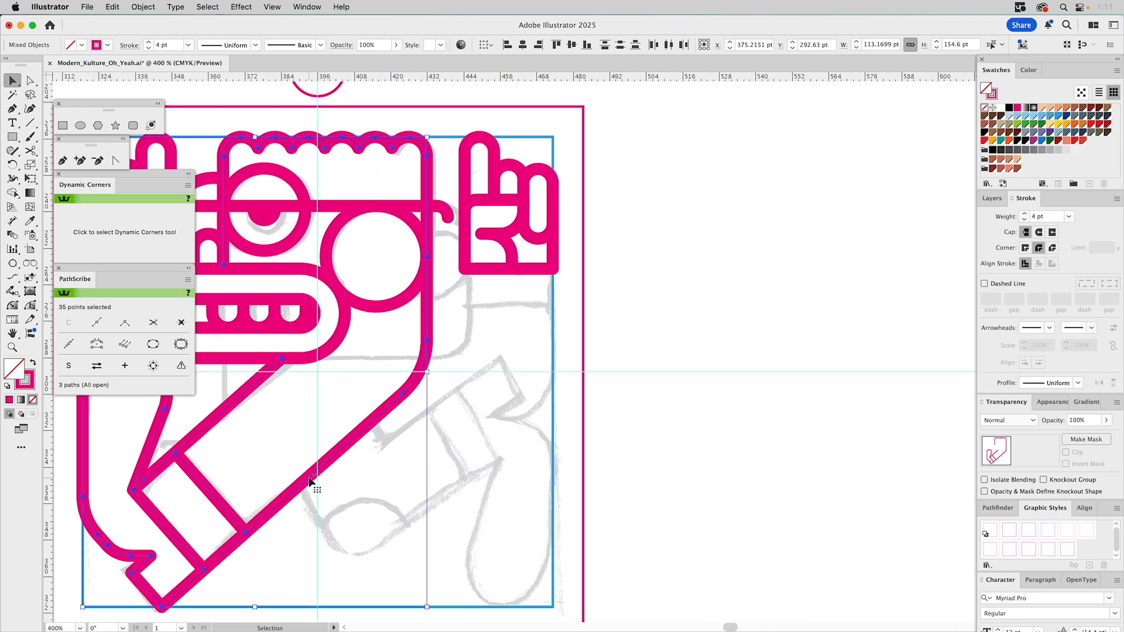
left_click_drag(310, 481, 841, 455)
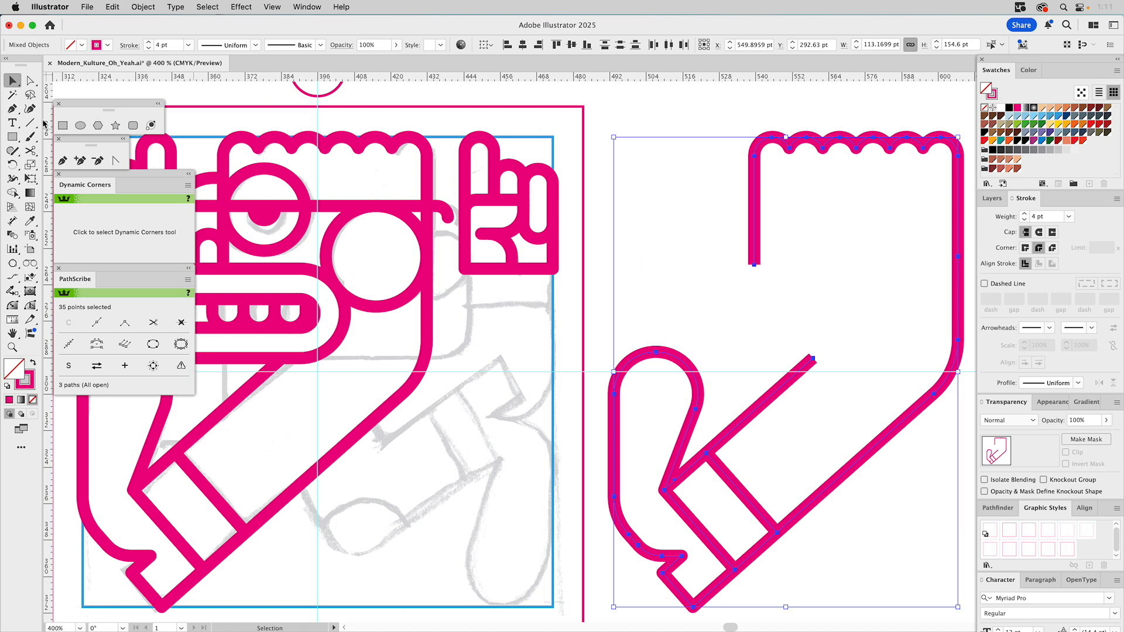
Step: Cut the duplicate's outline with the Scissors just below the hip curve and delete its head and body portion
left_click(30, 150)
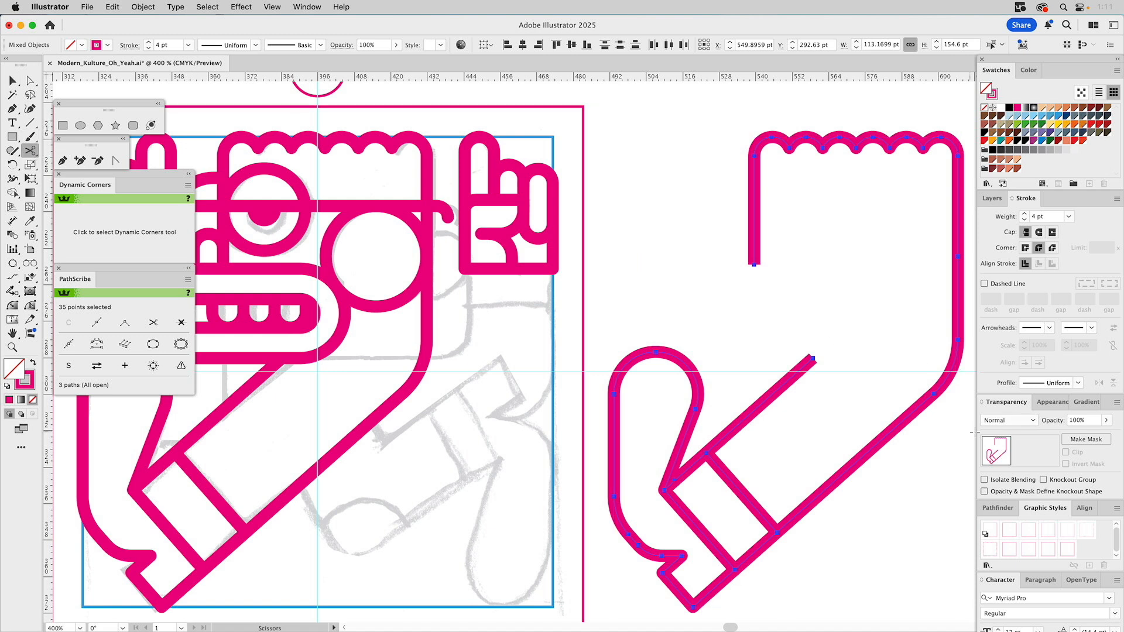
left_click(928, 399)
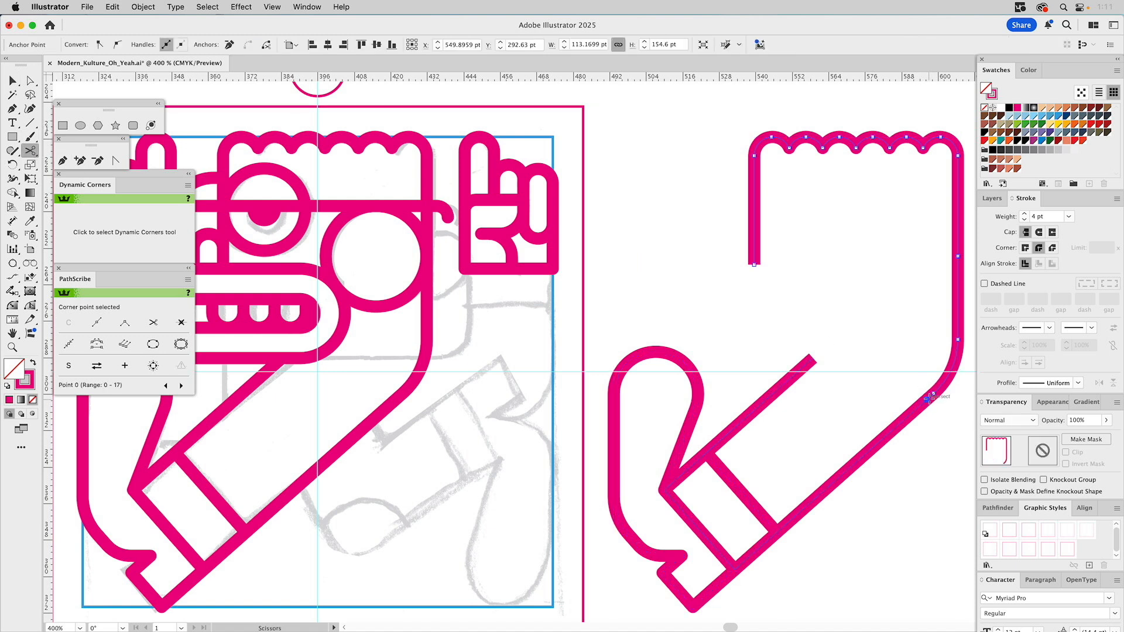
key("a")
left_click_drag(936, 119, 869, 182)
key("BackSpace")
key("BackSpace")
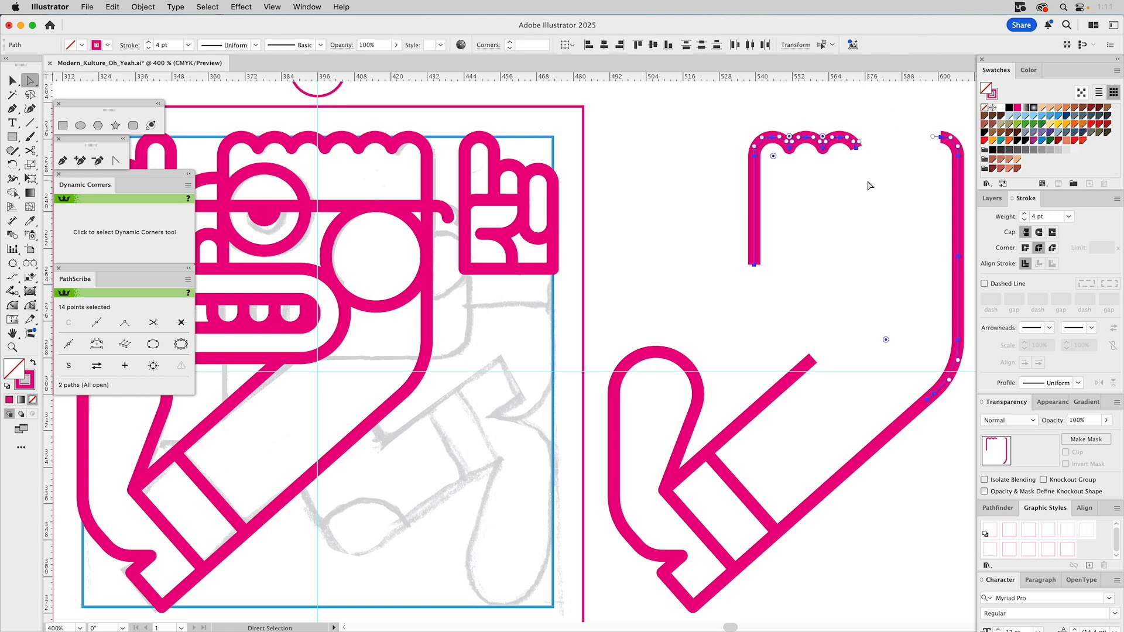
Step: Rotate the leg copy 180 degrees and place it over the second leg's sketch, with the shoe against the blue frame's right edge
key("v")
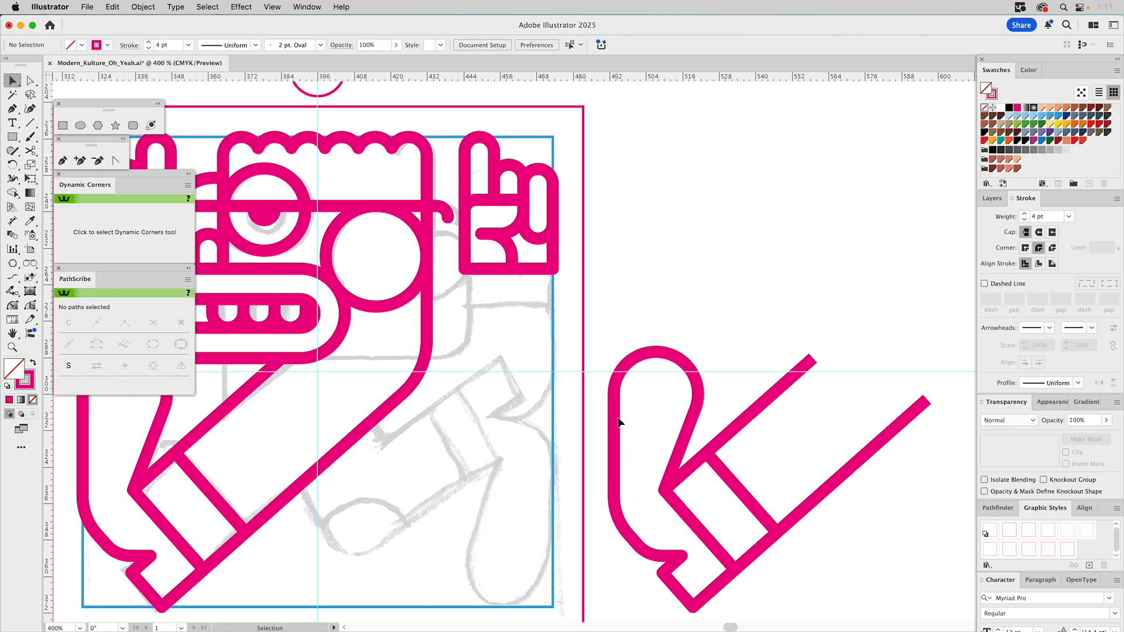
mouse_move(637, 416)
left_mouse_down()
mouse_move(700, 553)
mouse_move(760, 602)
left_mouse_up()
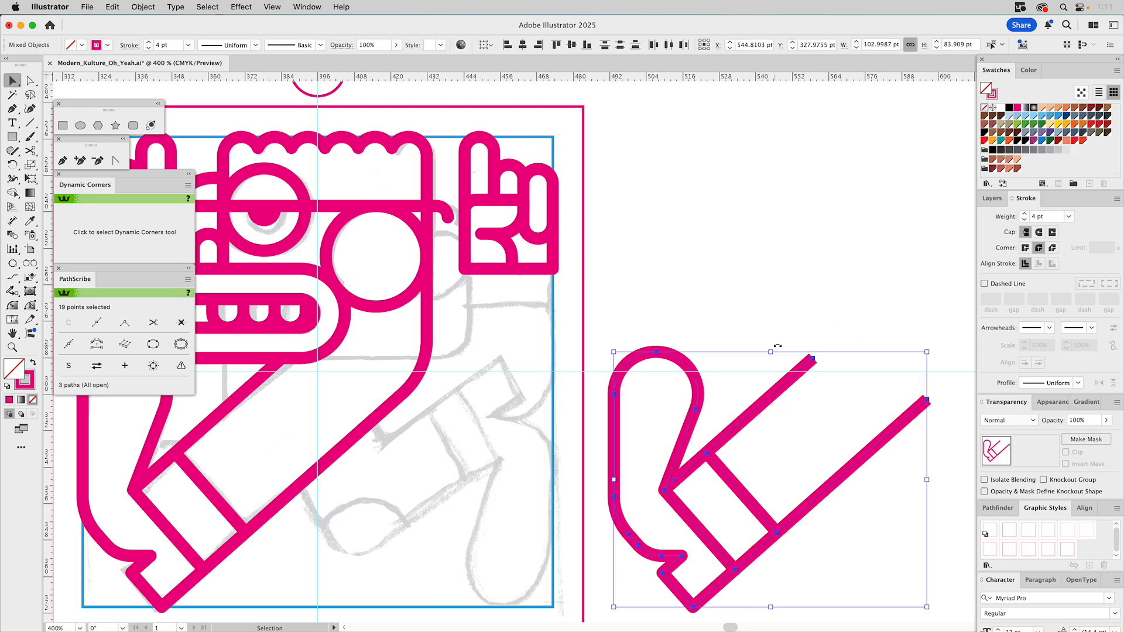
scroll(854, 325, "down", 4)
left_click_drag(895, 225, 638, 516)
left_click_drag(857, 490, 460, 491)
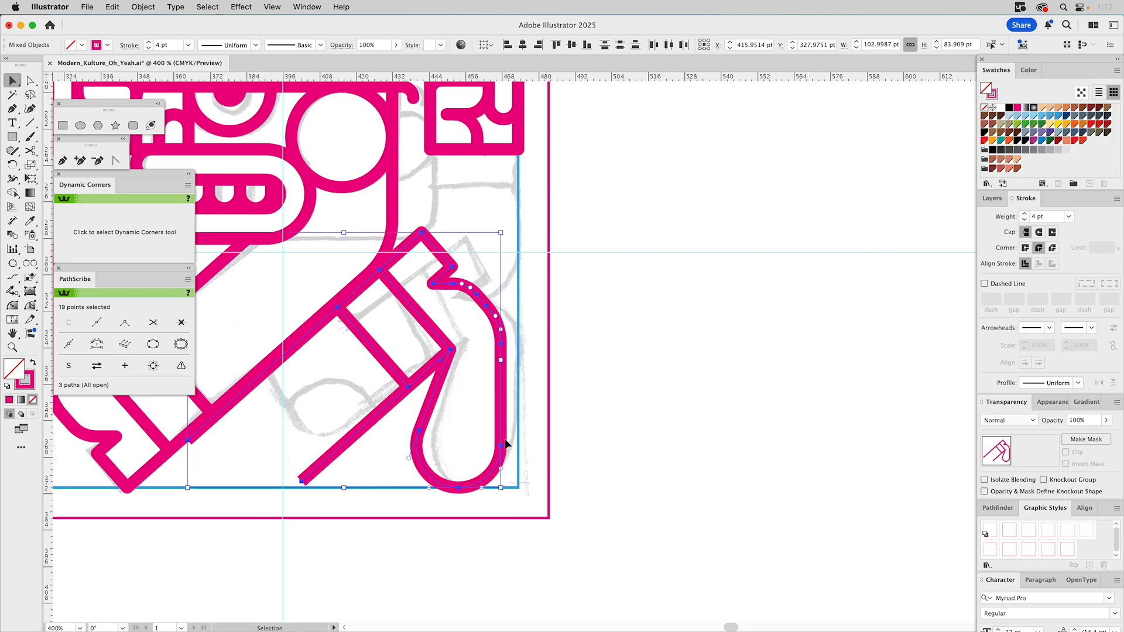
left_click_drag(506, 445, 518, 445)
left_click_drag(620, 399, 845, 413)
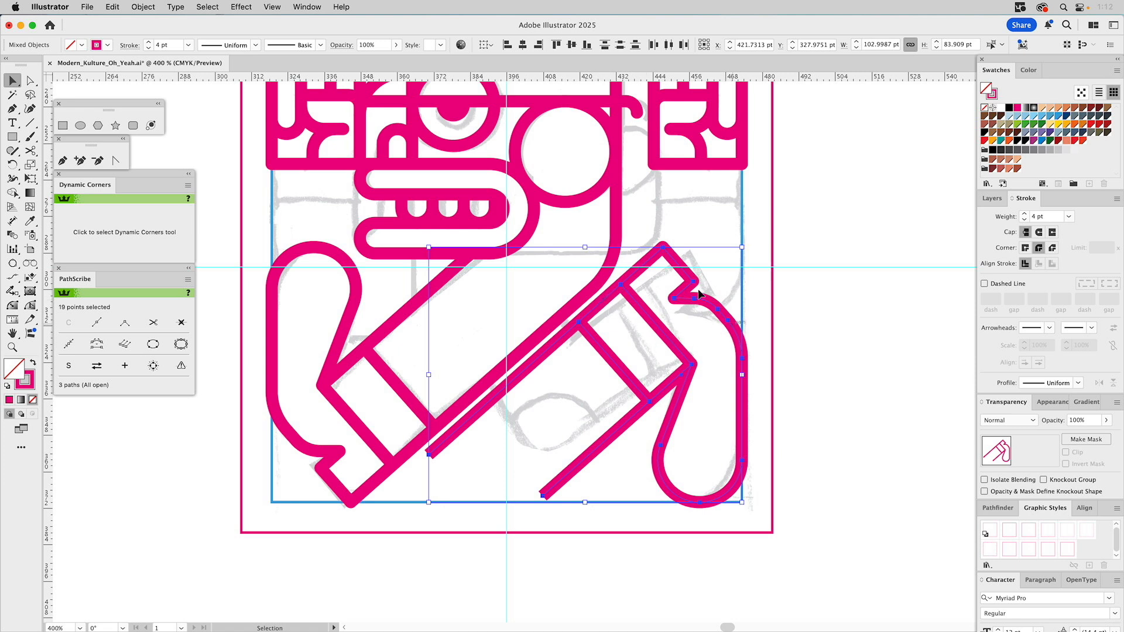
Step: Make a copy of the body outline in place with an orange stroke
left_click(583, 303)
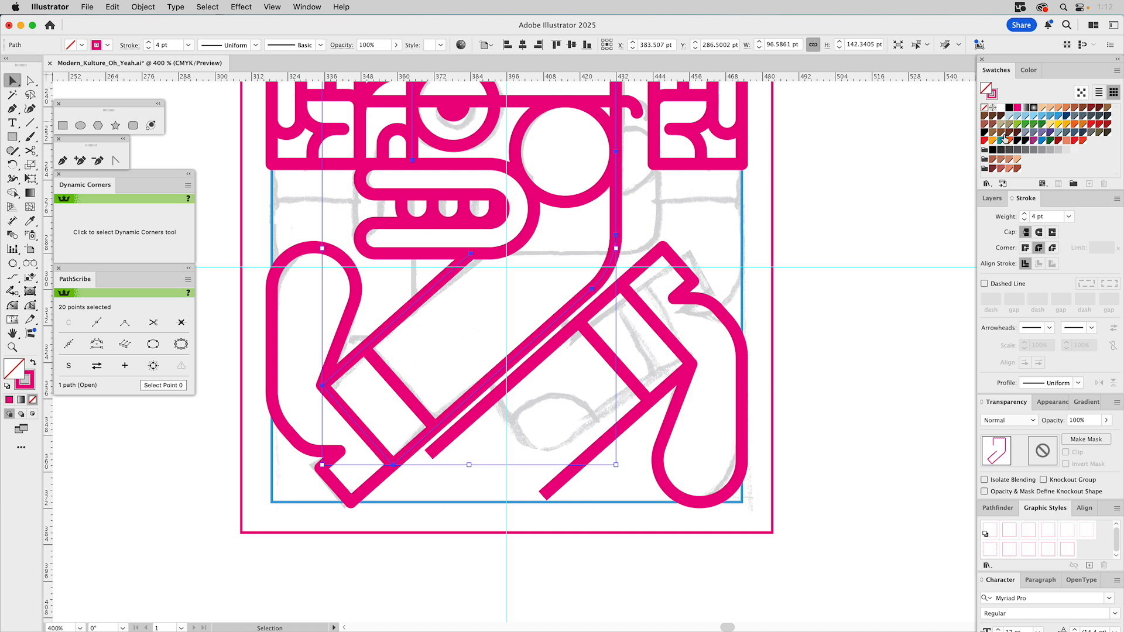
left_click_drag(990, 116, 998, 93)
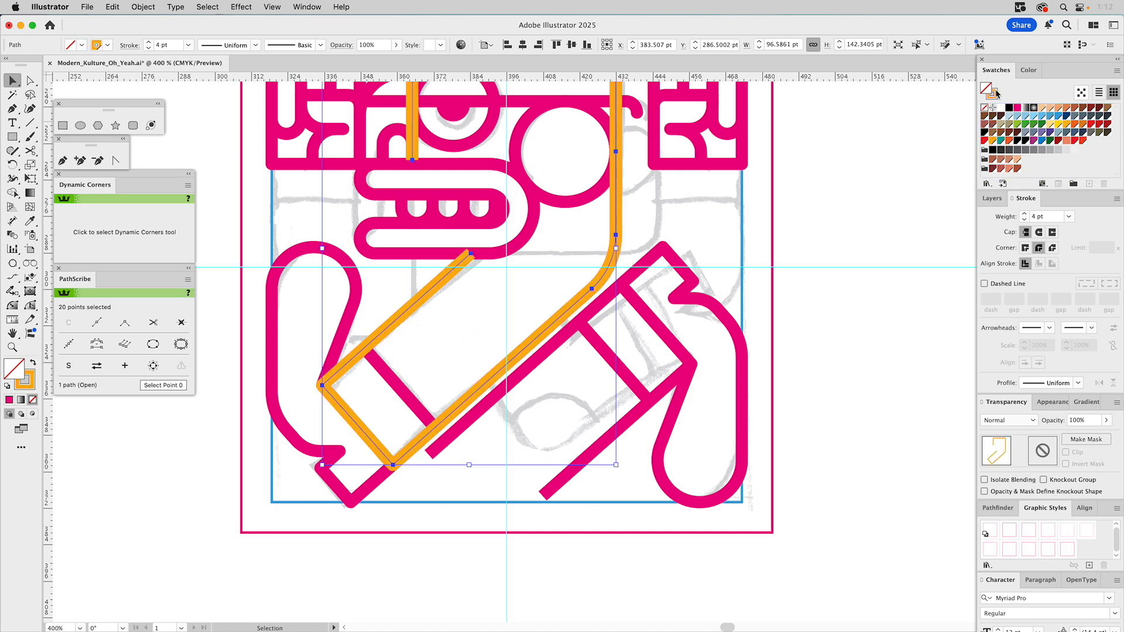
Step: Draw a helper rectangle about 22.76 by 26.44 pt, starting from the upper end of the second leg's sock line
left_click(599, 310)
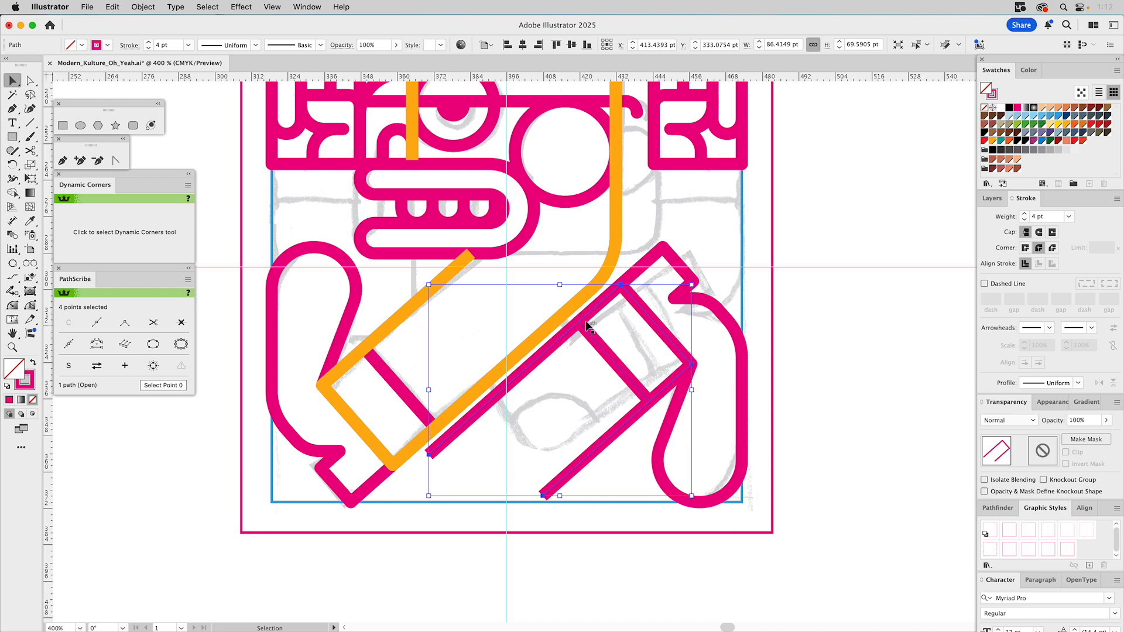
left_click(587, 331)
key("m")
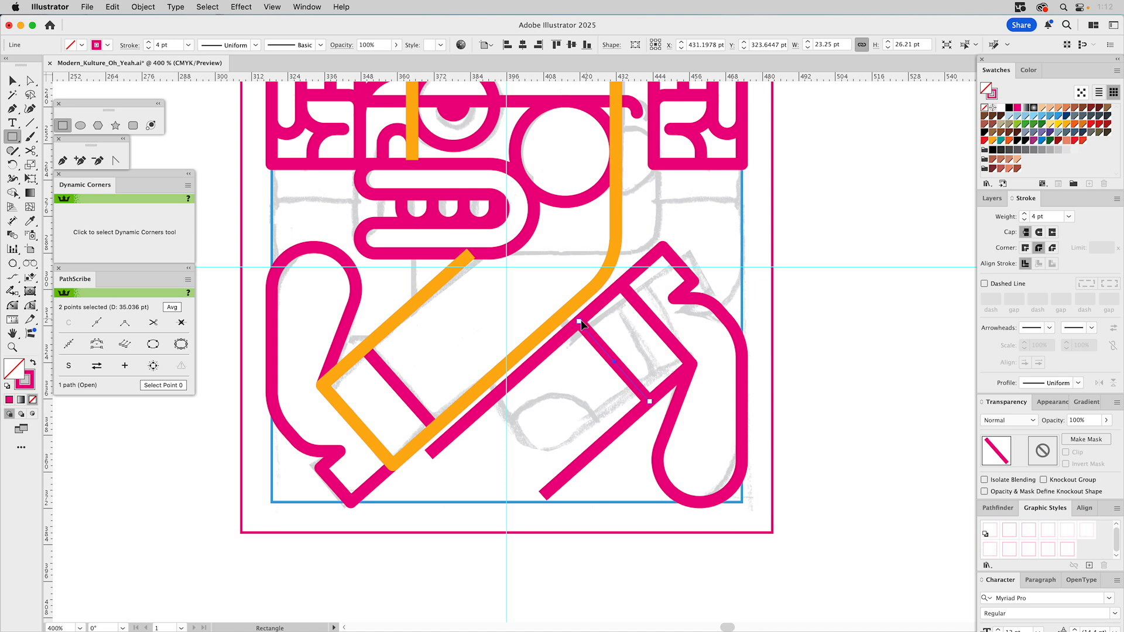
left_click(613, 332, "super")
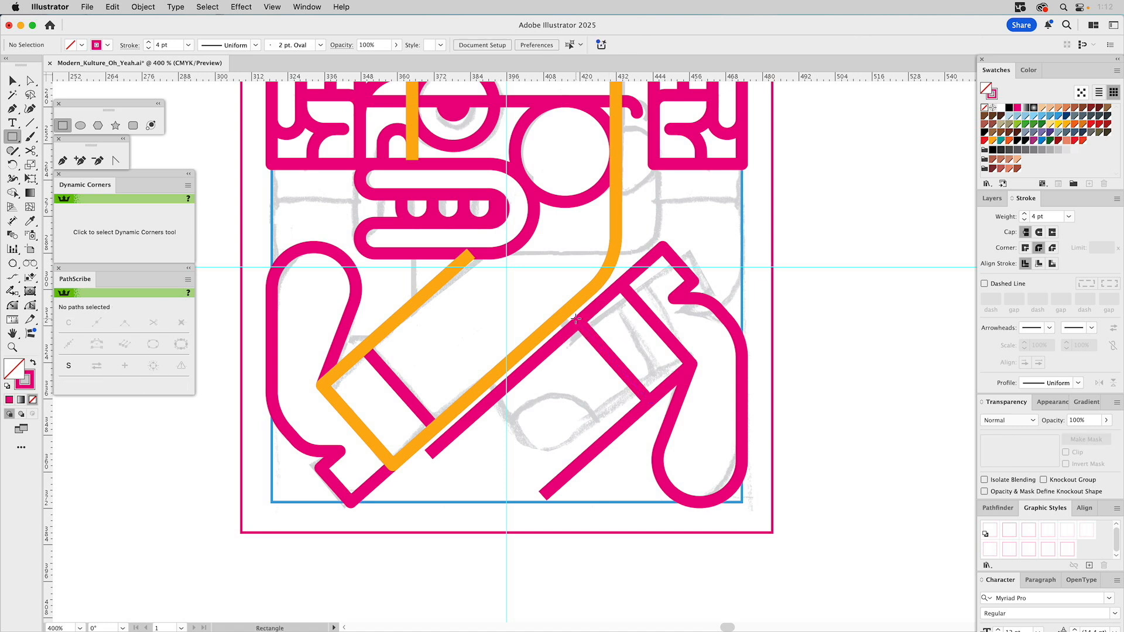
left_click_drag(578, 321, 510, 241)
key("v")
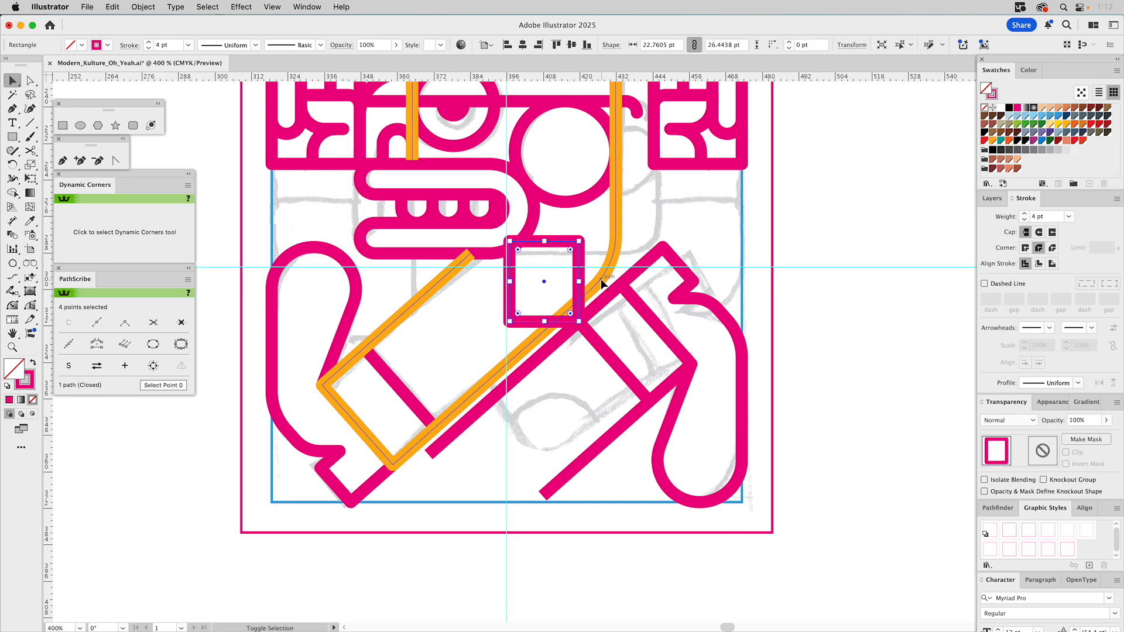
Step: Split the orange outline at the helper rectangle with Shape Builder, and delete the rectangle and the lower orange leg portion
left_click(603, 284, "shift")
left_click(13, 192)
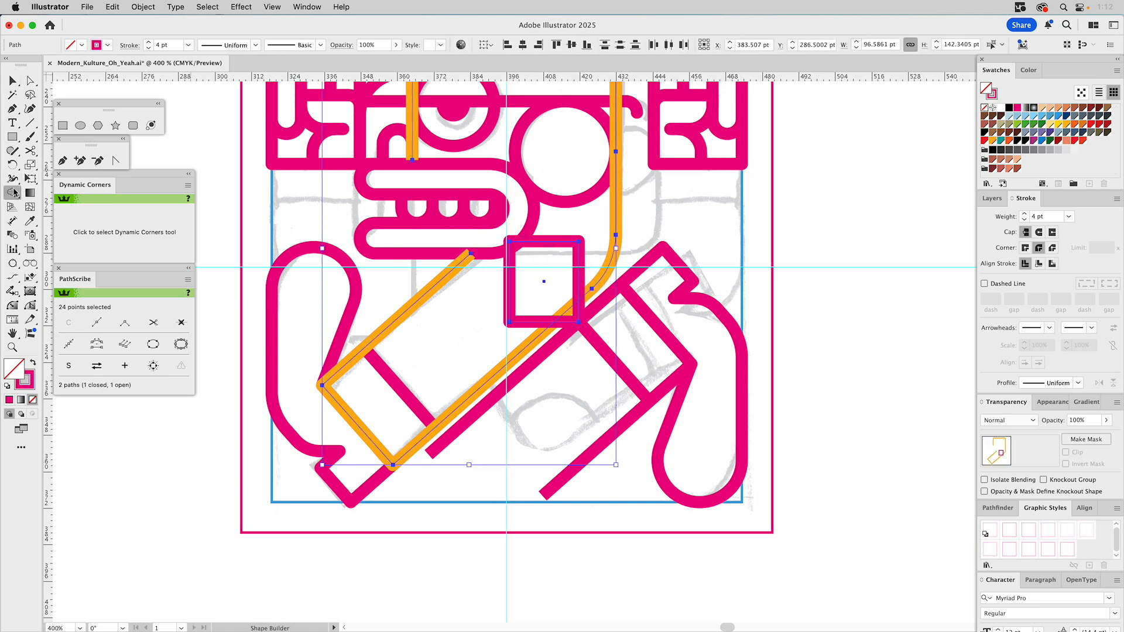
left_click(568, 308, "alt")
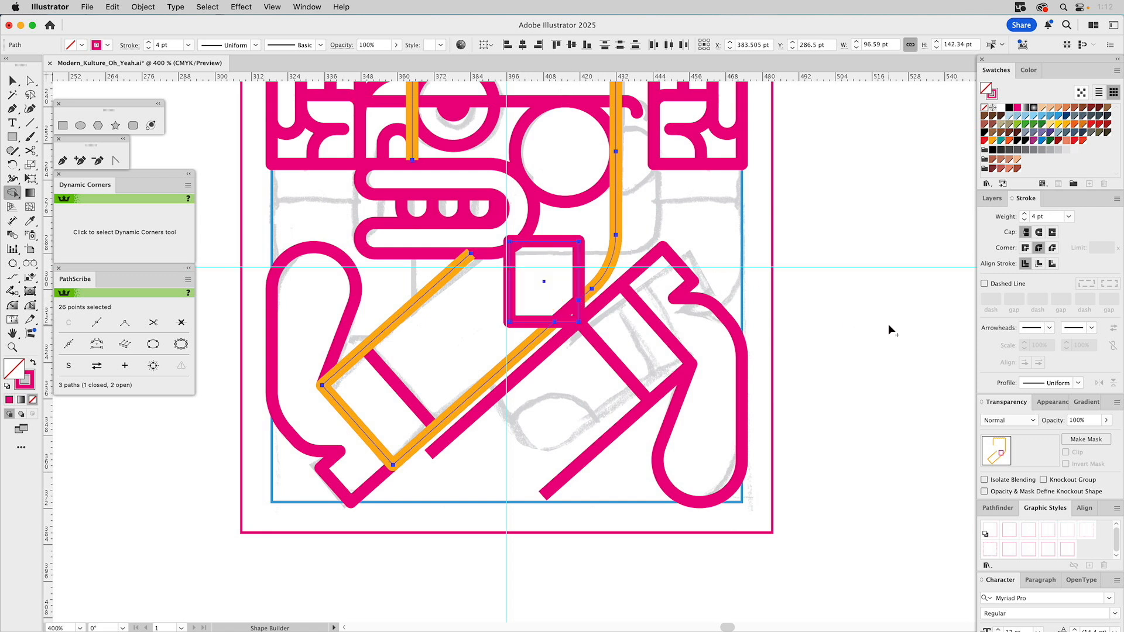
key("v")
left_click(578, 280)
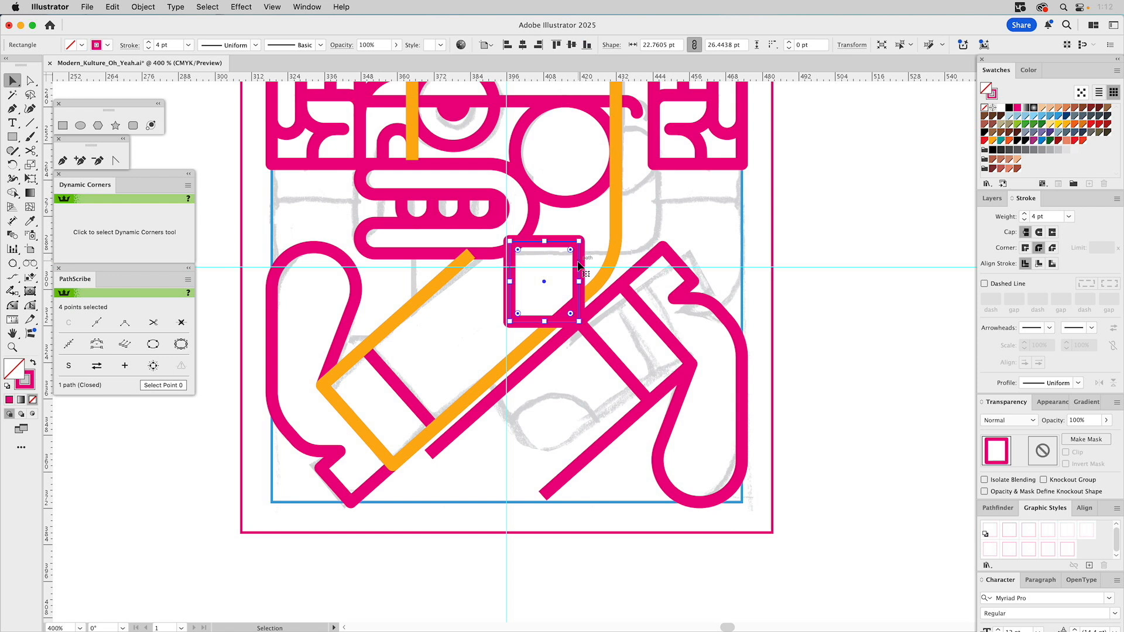
left_click(435, 287, "shift")
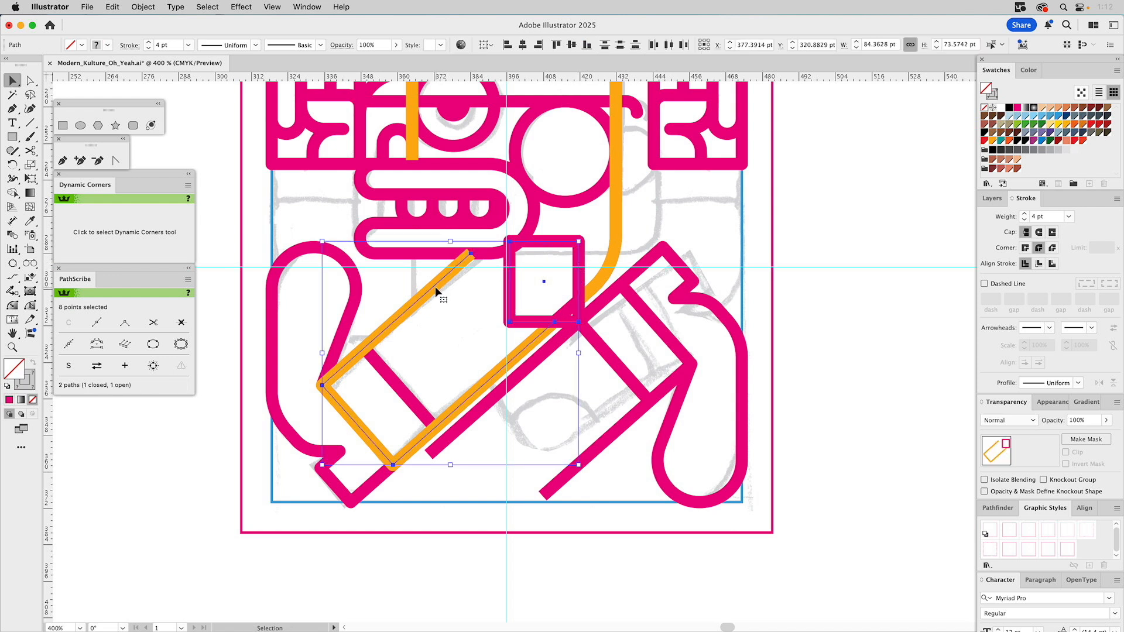
key("Delete")
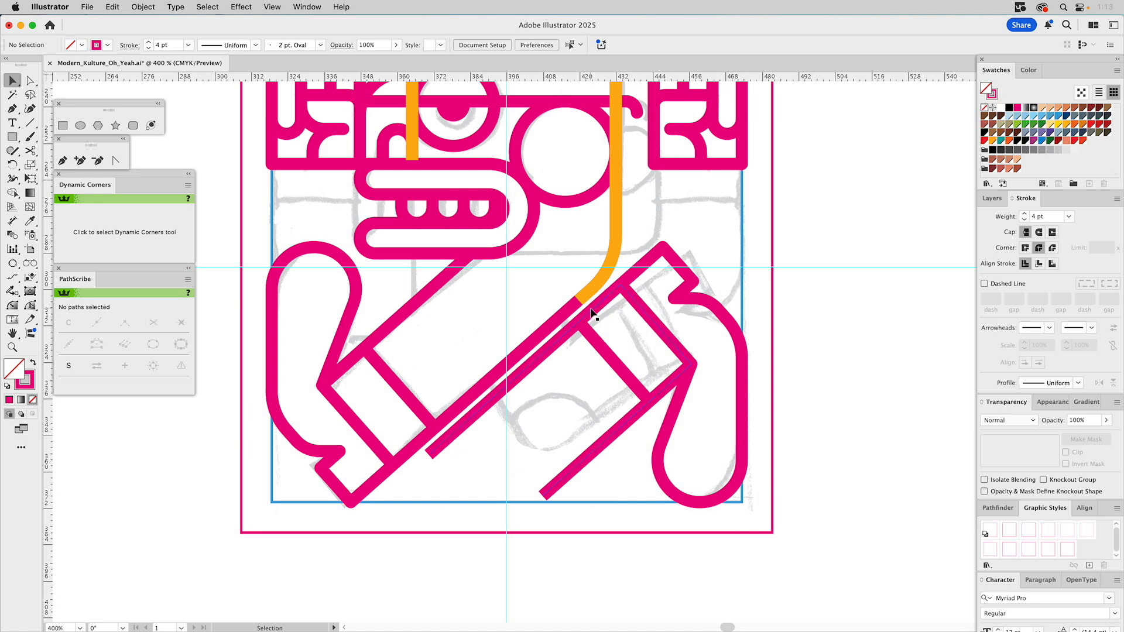
Step: Shorten the second leg's upper edge by moving its open endpoint onto the sock line's upper end
key("a")
left_click(429, 454)
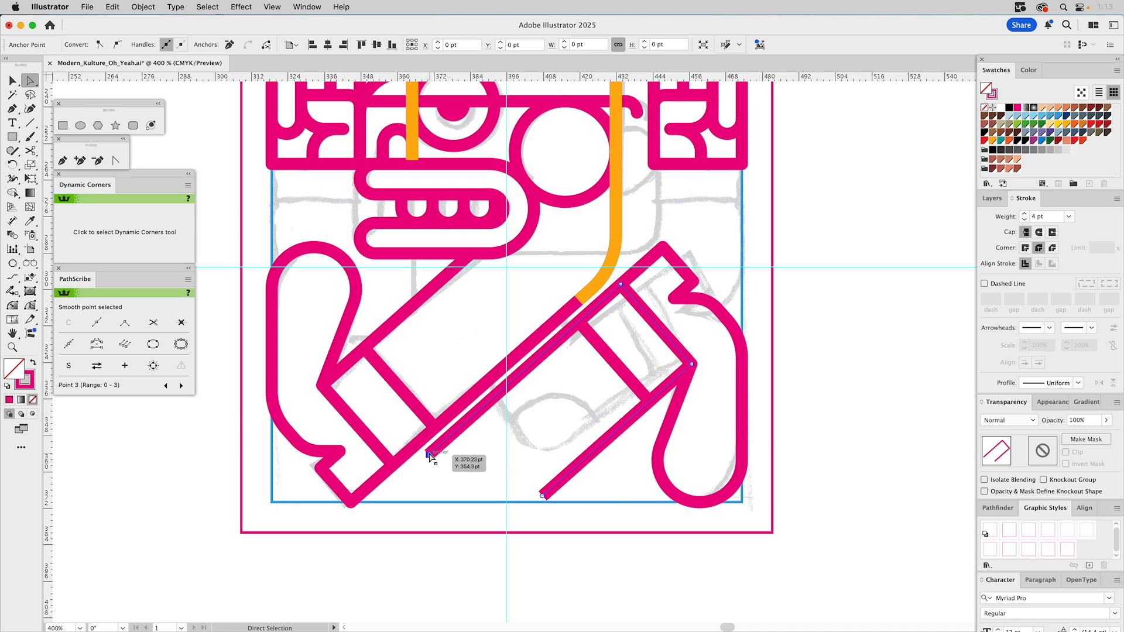
left_click_drag(429, 455, 580, 323)
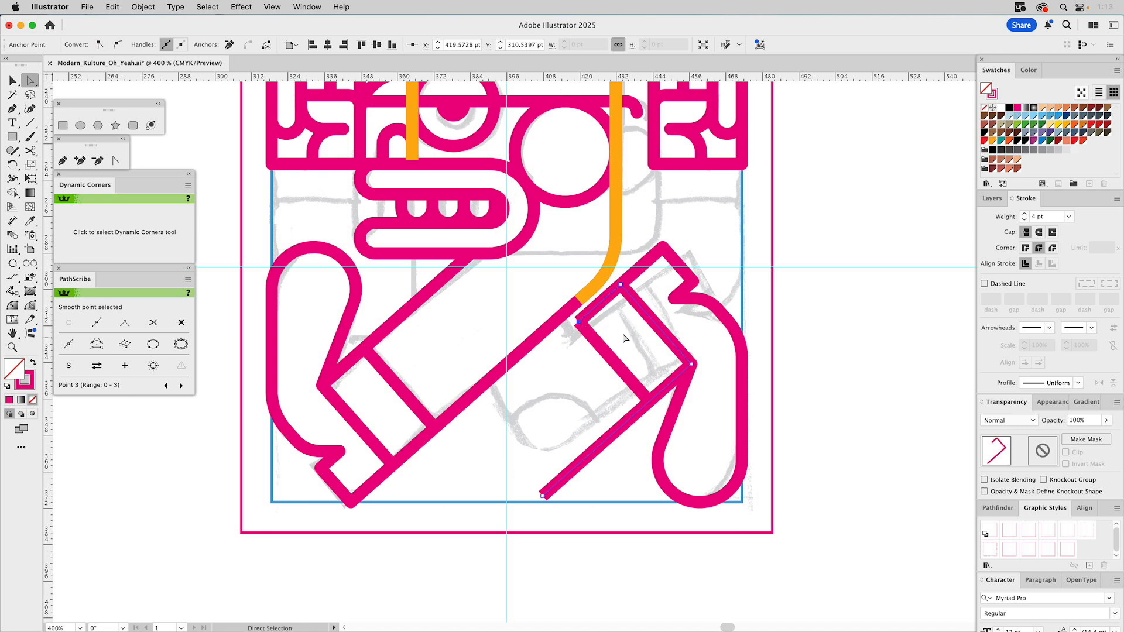
Step: Move the whole second leg straight up so its sock line's upper end meets the cut end of the orange path
key("v")
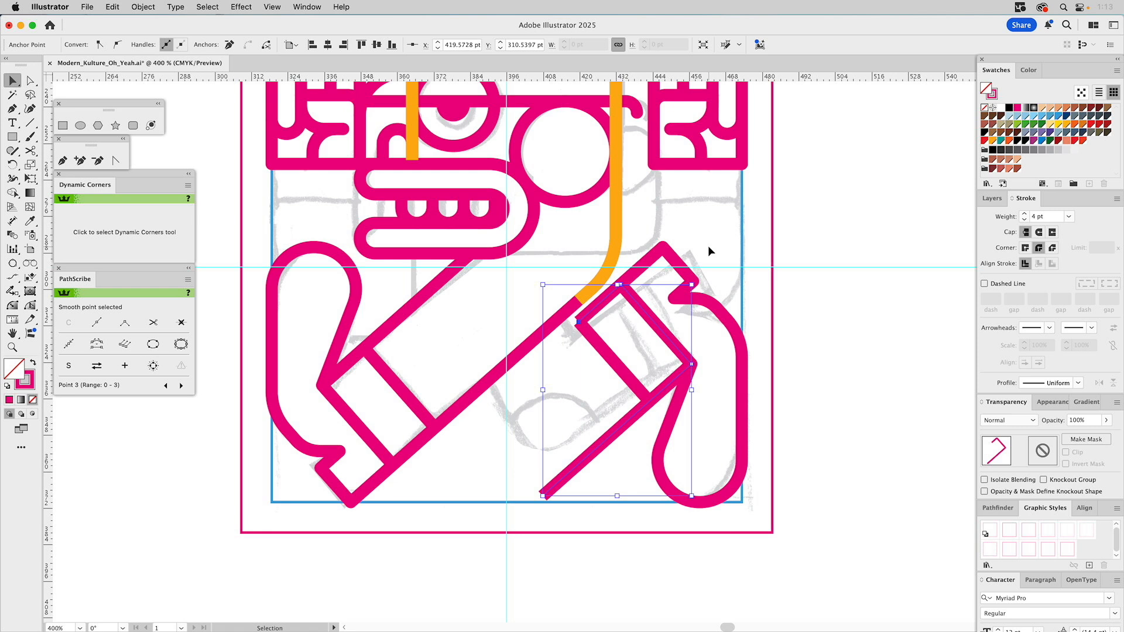
left_click_drag(708, 246, 627, 391)
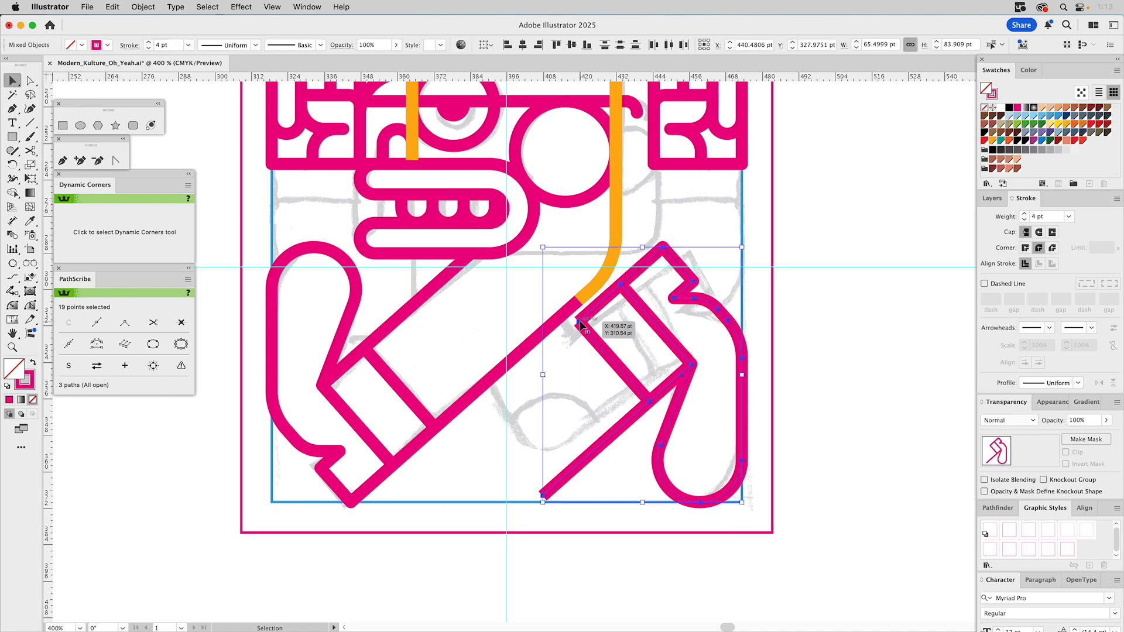
left_click_drag(578, 321, 579, 306)
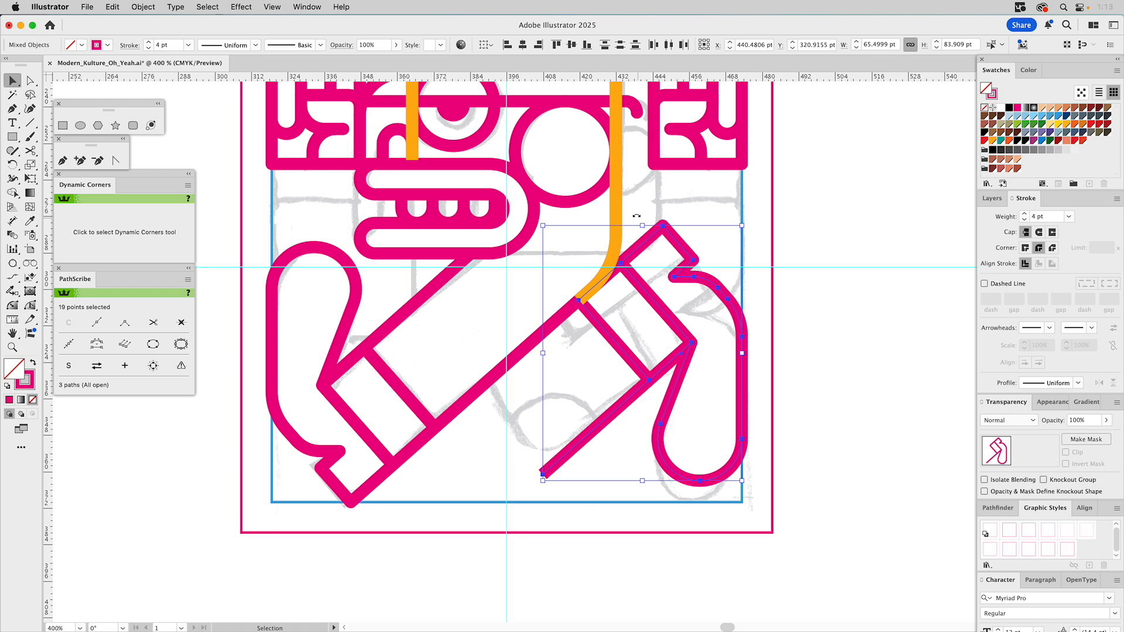
Step: Delete the remaining orange copy of the body outline
left_click(644, 194)
left_click(618, 202)
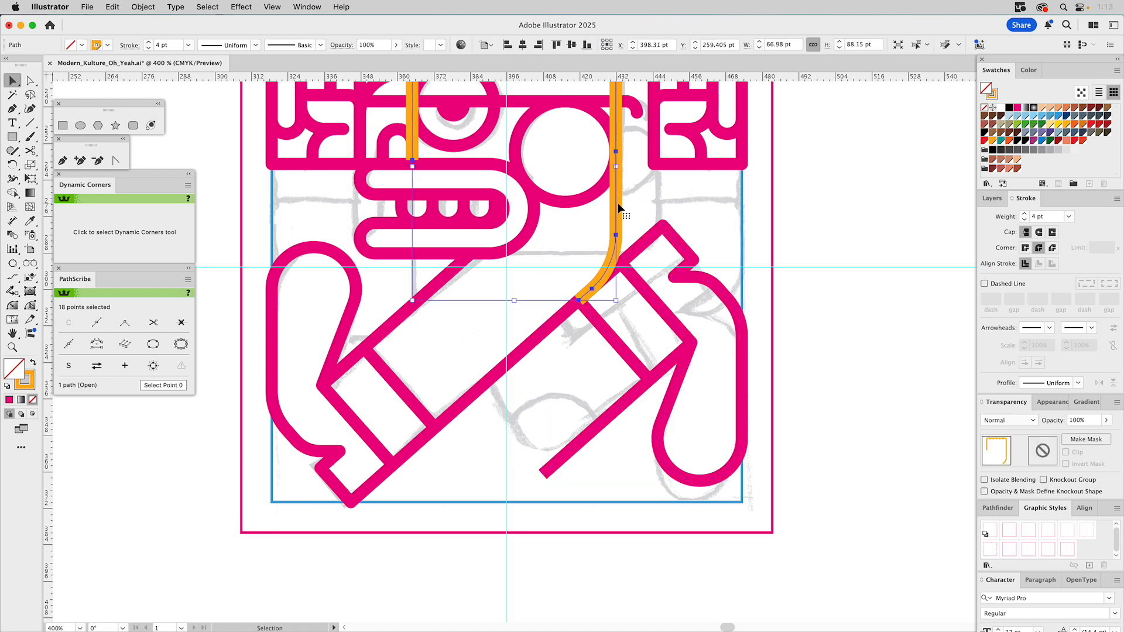
key("Delete")
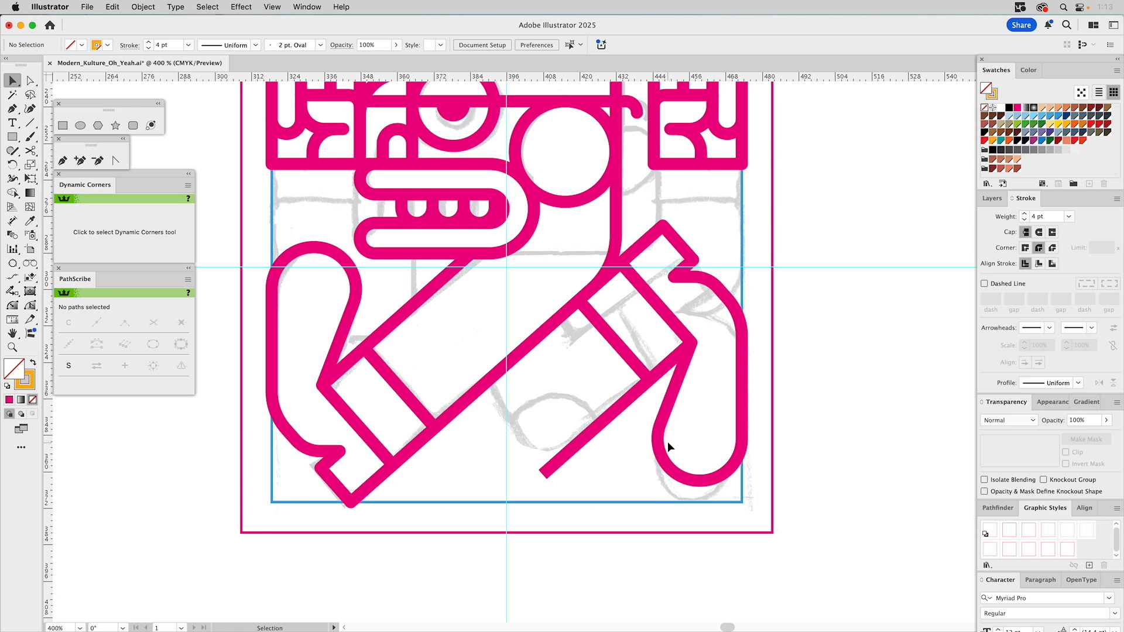
Step: Restore the first shoe's two rounded top corners to sharp corners with the Dynamic Corners tool
left_click(330, 255)
left_click(31, 305)
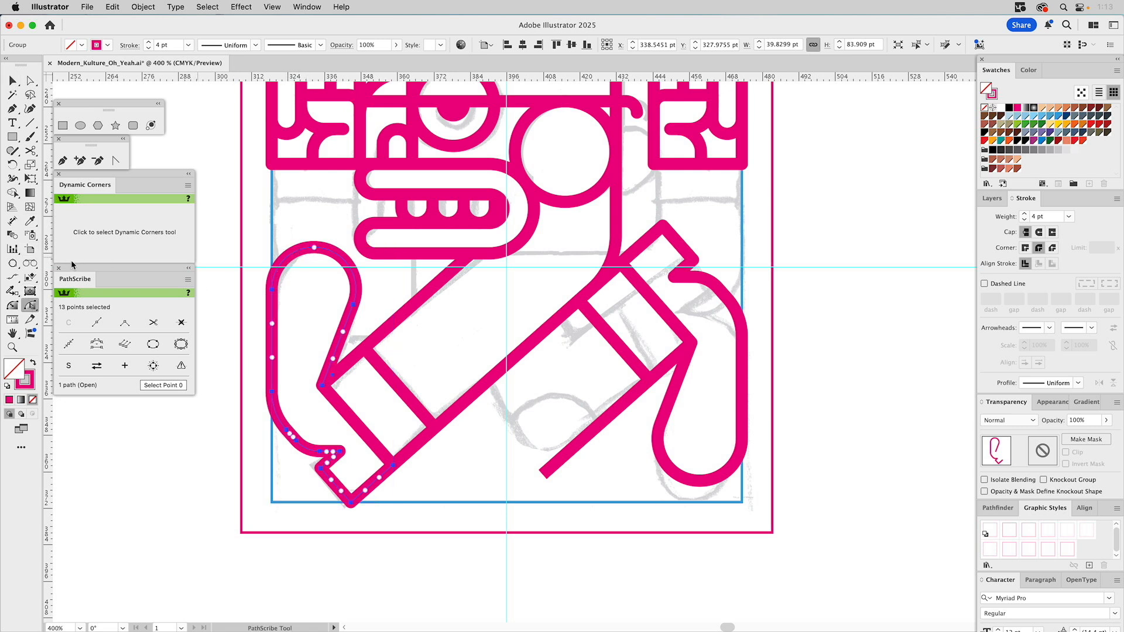
left_click(13, 306)
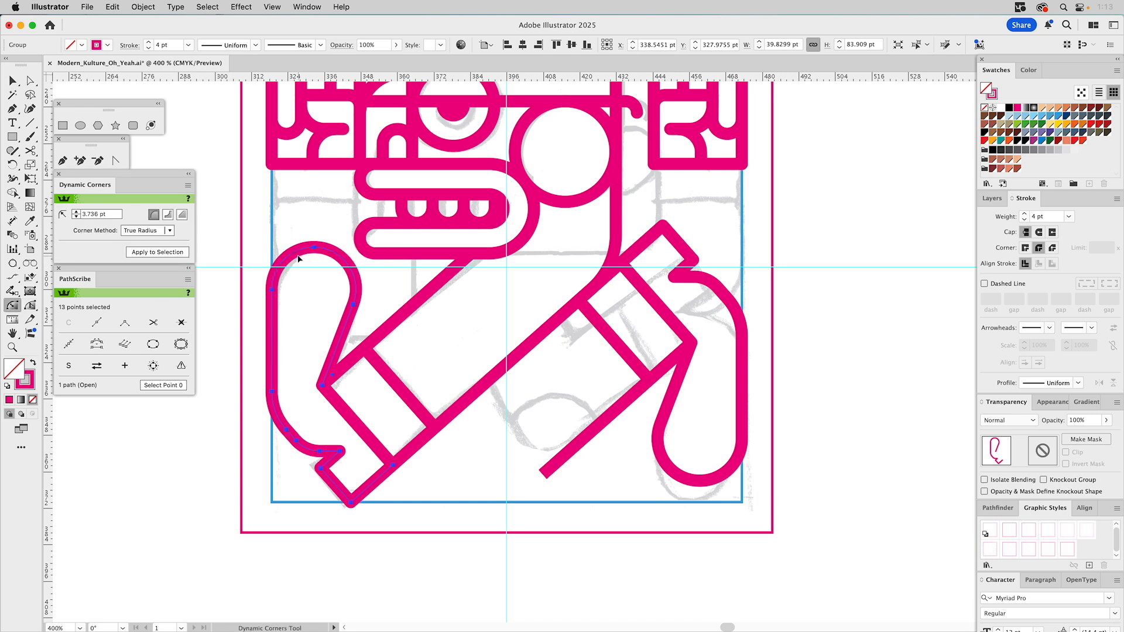
left_click_drag(298, 249, 255, 185)
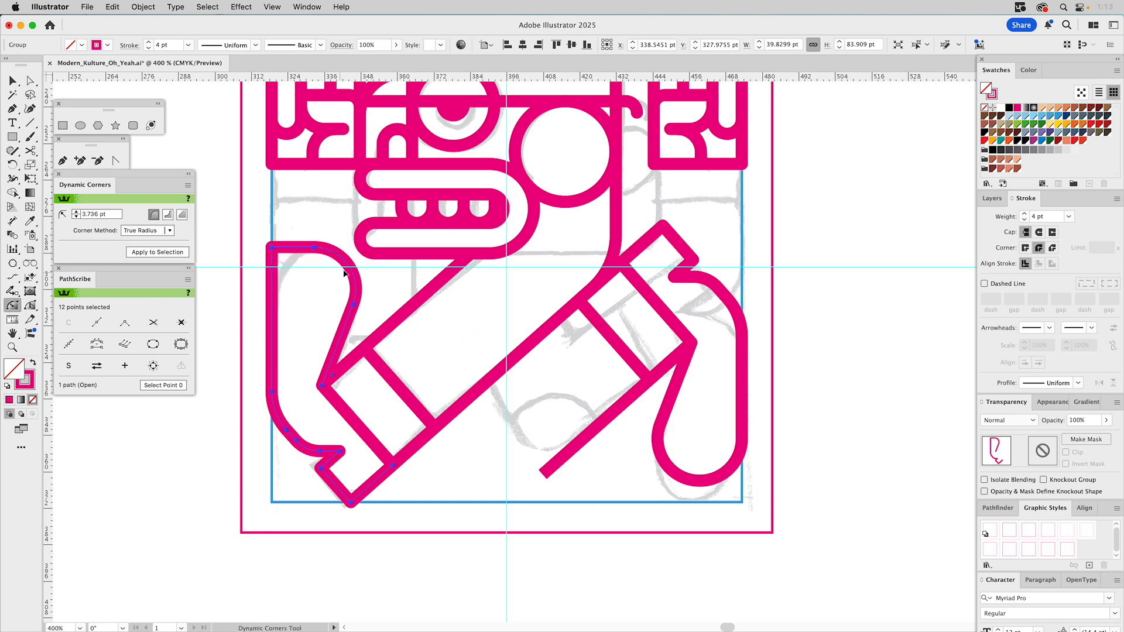
Step: Raise the first shoe's squared top edge along its sides until the shoe is about 89.3 pt high
key("a")
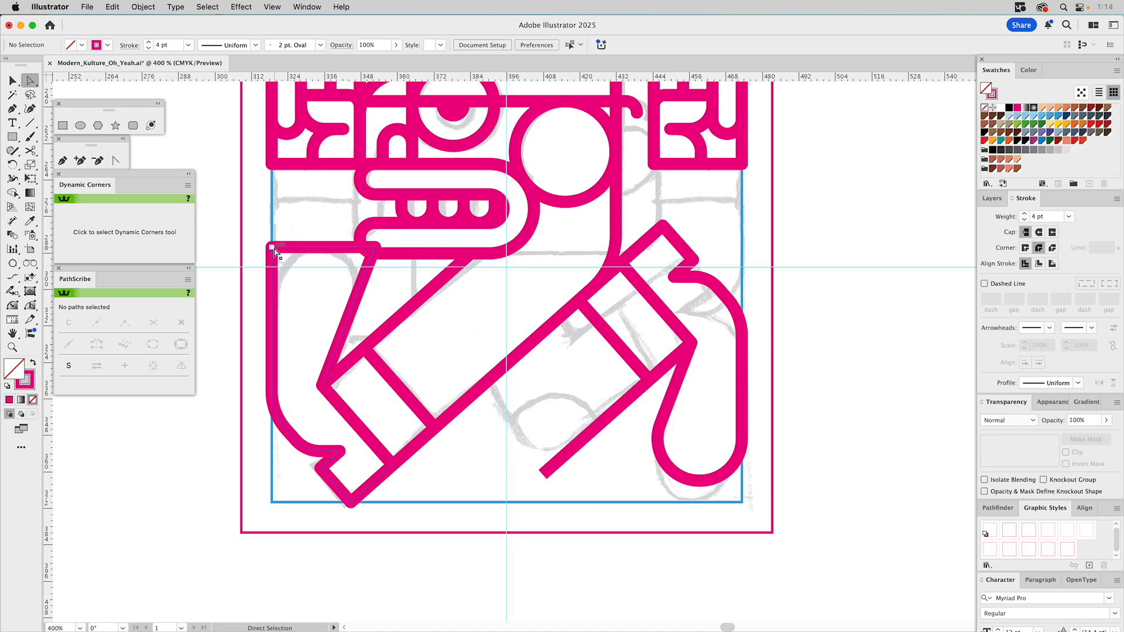
left_click(374, 247)
left_click_drag(374, 247, 382, 234)
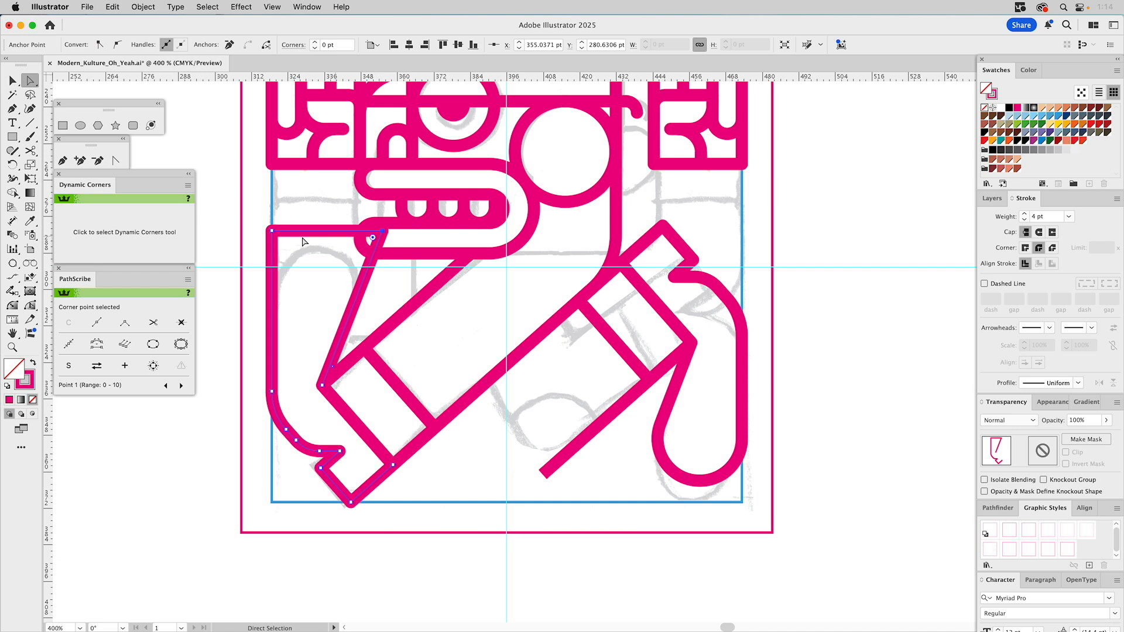
Step: Round both top corners of the first shoe to about 14.78 pt, and deselect it
left_click(272, 231, "shift")
left_click_drag(374, 239, 285, 416)
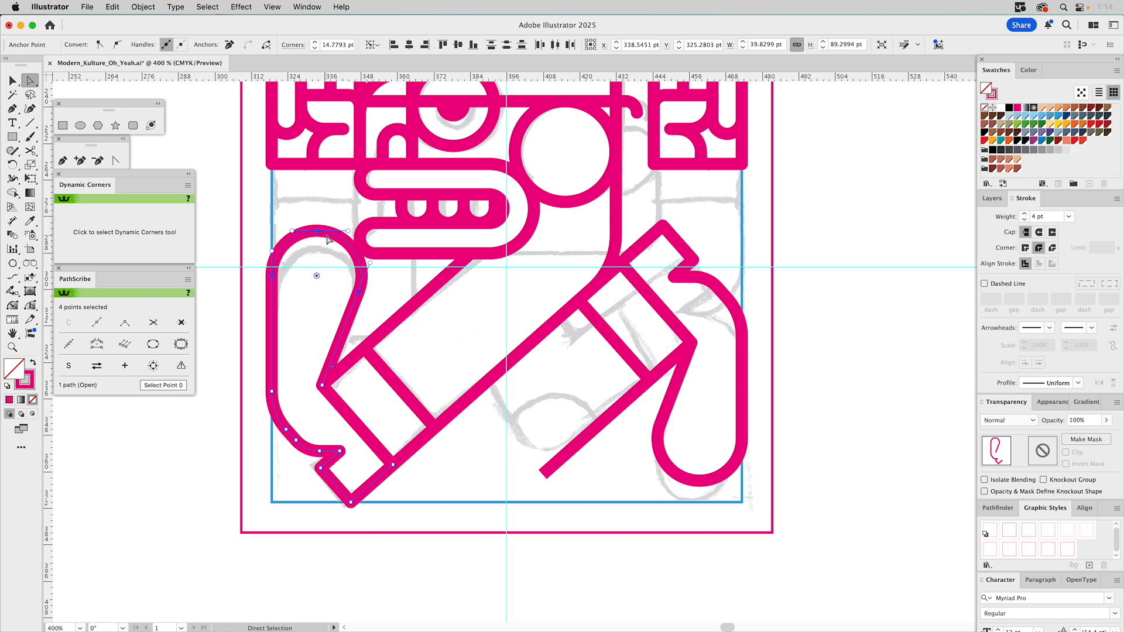
left_click(393, 289)
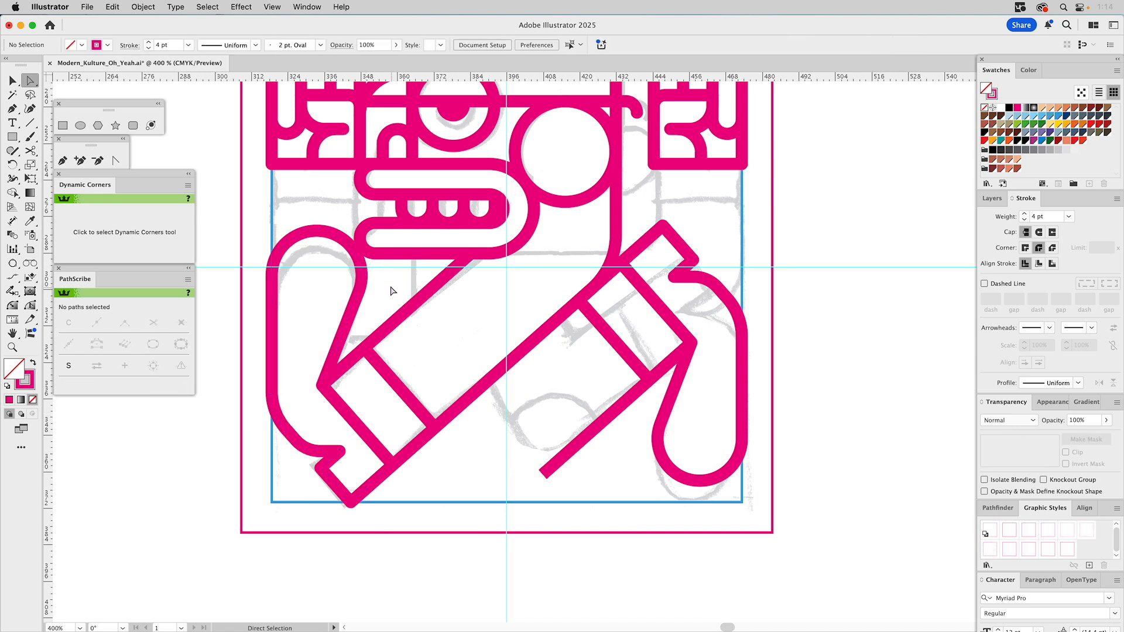
Step: Duplicate the first shoe onto the middle of the figure and rotate the copy 180°
key("v")
left_click(361, 284)
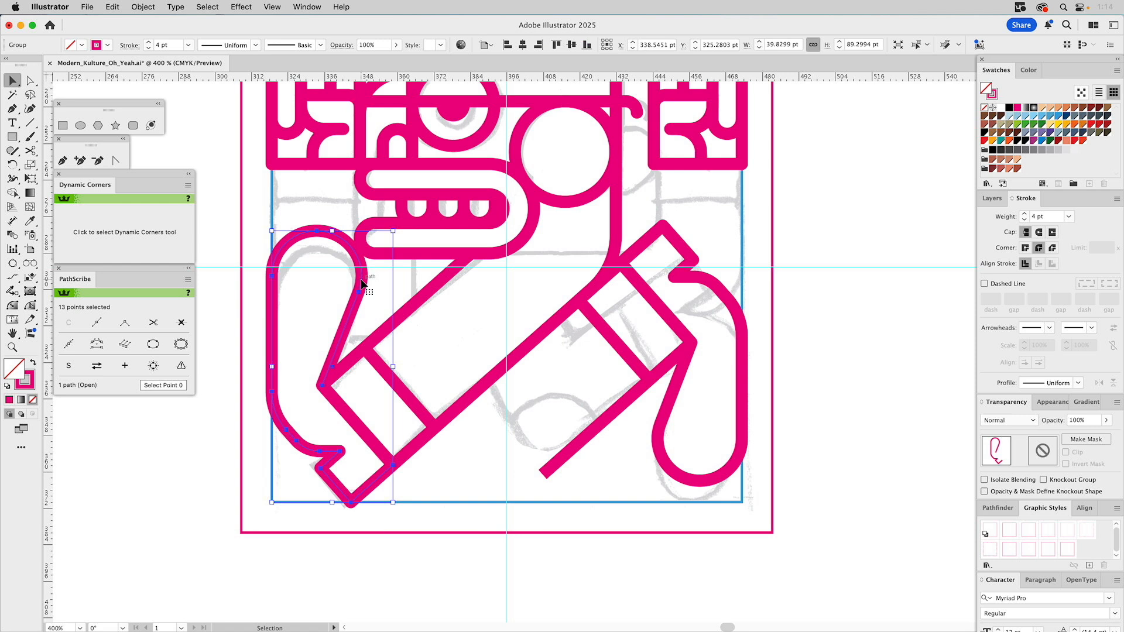
left_click_drag(363, 285, 615, 270)
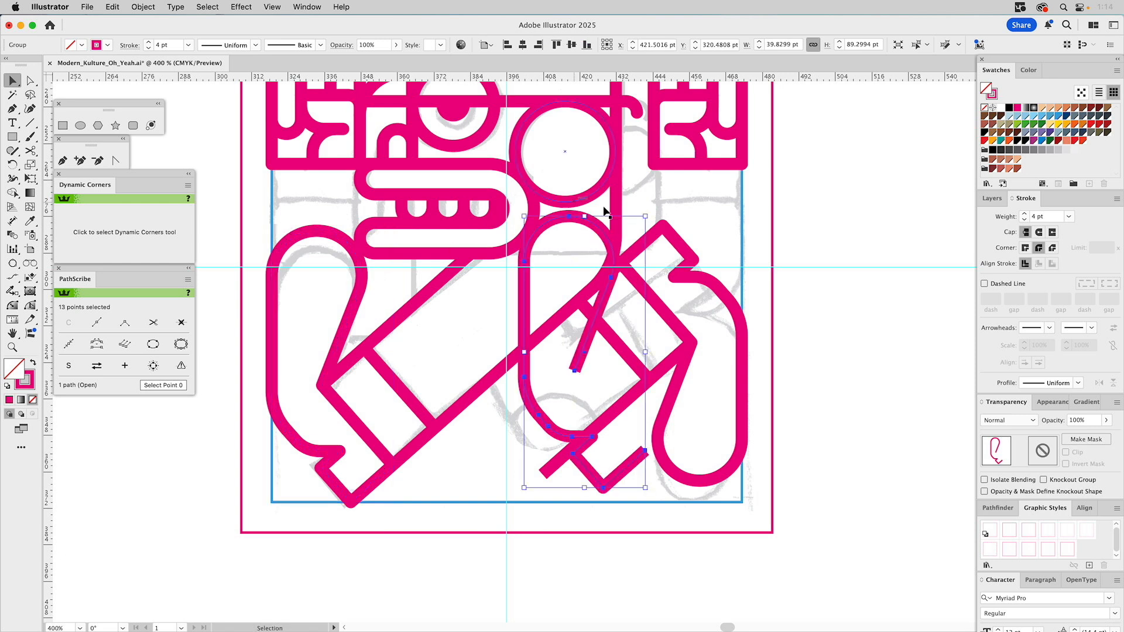
left_click_drag(586, 214, 599, 494)
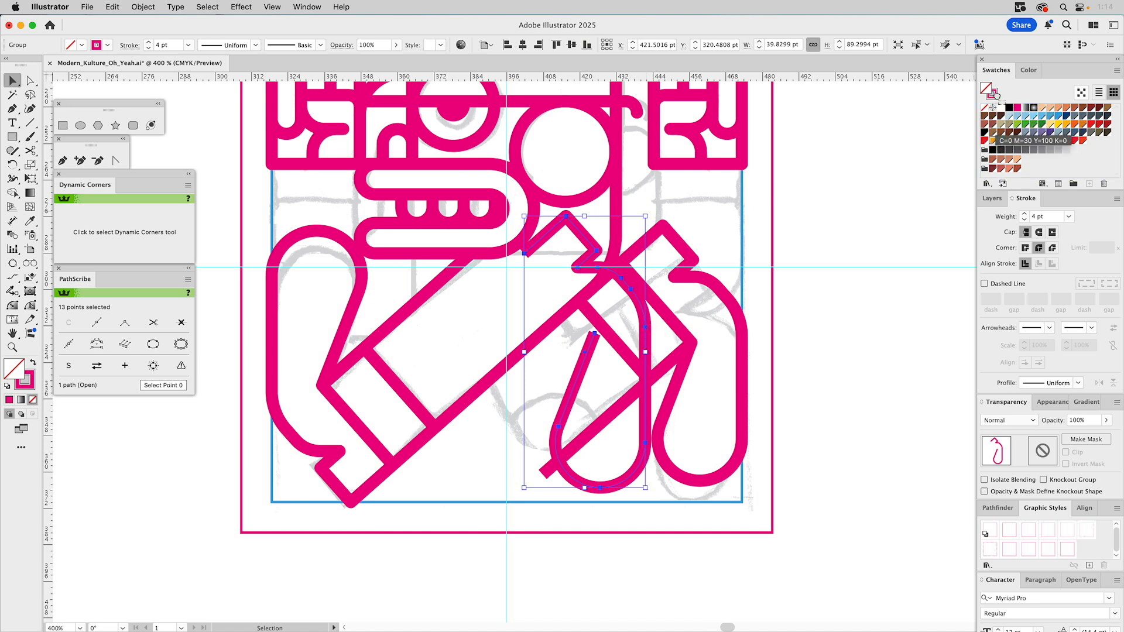
Step: Give the rotated shoe copy an orange stroke (C=0 M=30 Y=100 K=0) and snap it over the second shoe at the leg's end
left_click(994, 141)
left_click_drag(645, 329, 743, 339)
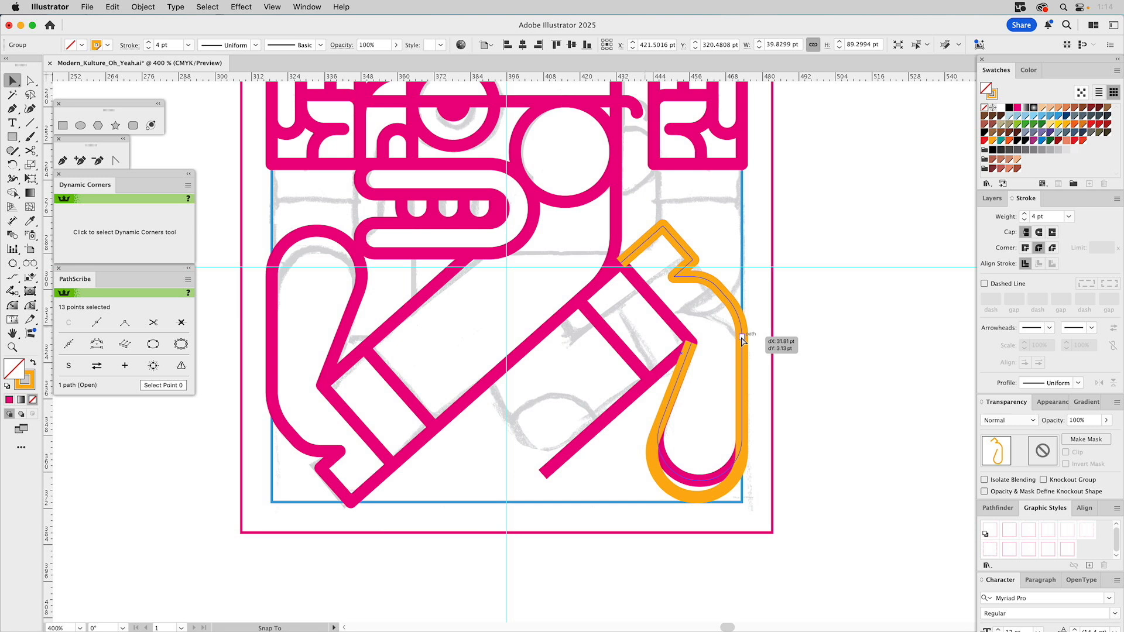
left_click_drag(743, 339, 742, 341)
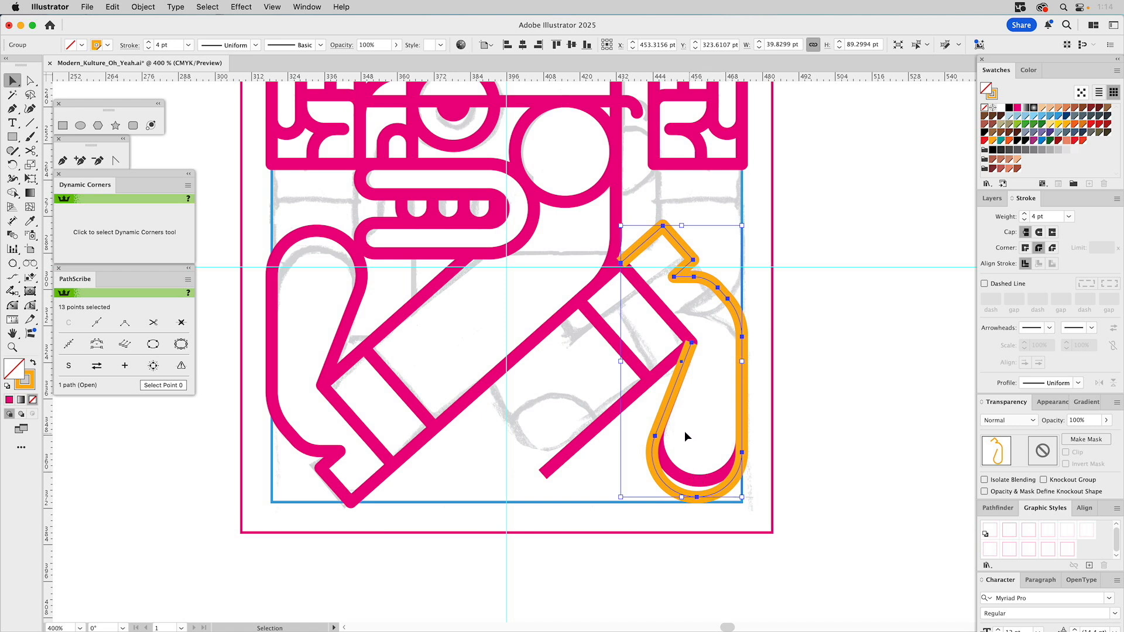
Step: Restore the orange shoe's two rounded bottom corners to sharp corners
left_click(13, 306)
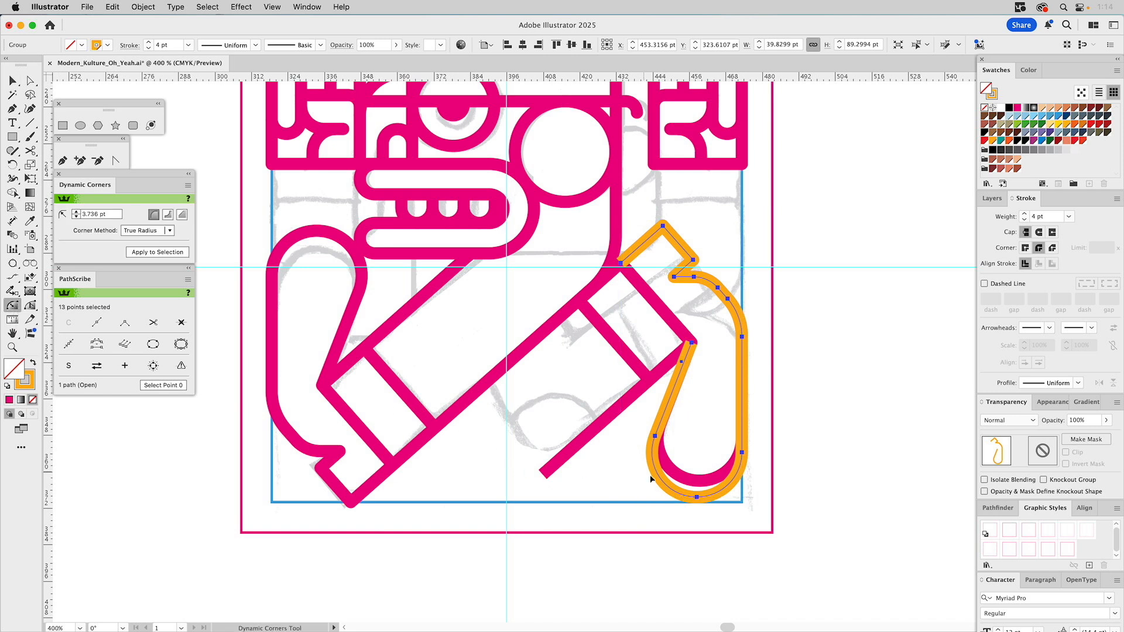
key("a")
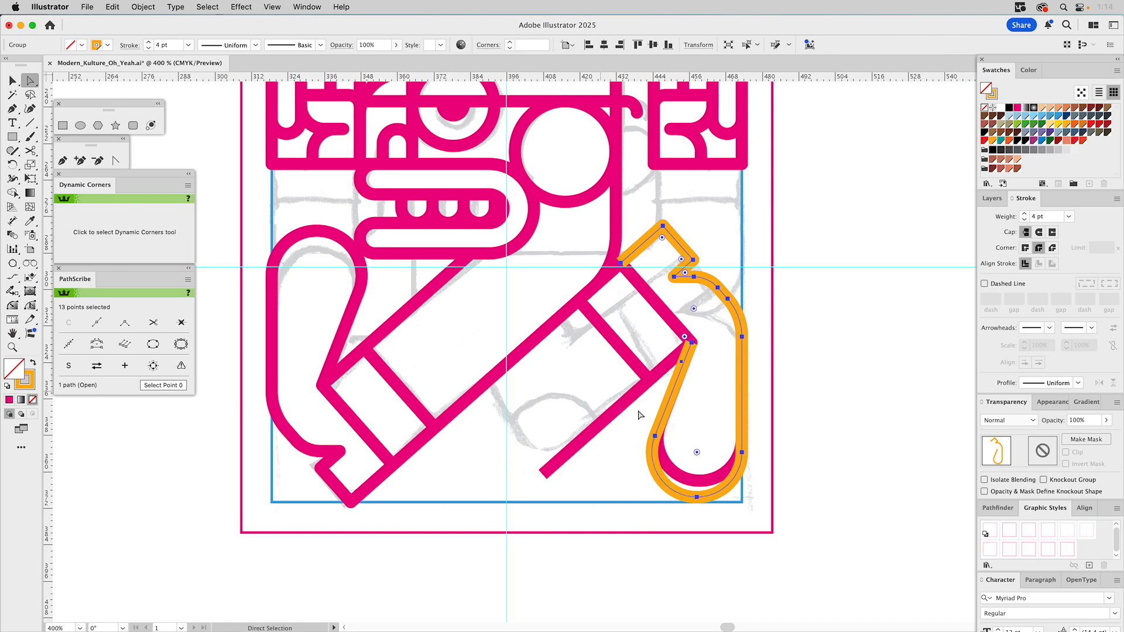
left_click(696, 448)
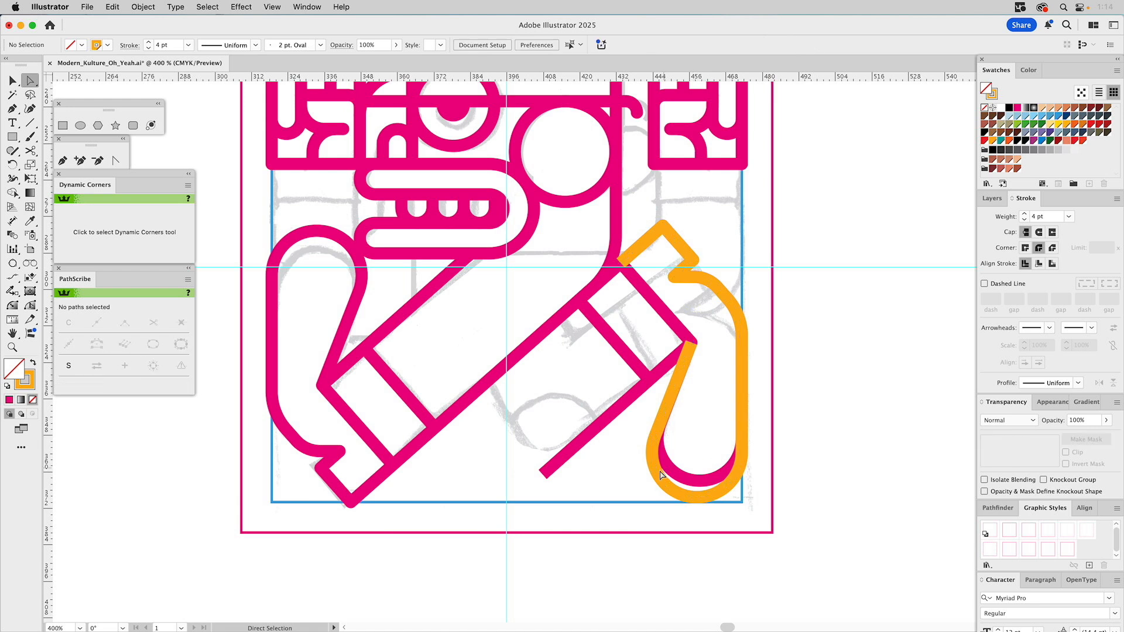
left_click(658, 474)
left_click_drag(697, 452, 545, 545)
left_click(733, 478)
left_click_drag(697, 452, 755, 533)
left_click(709, 411)
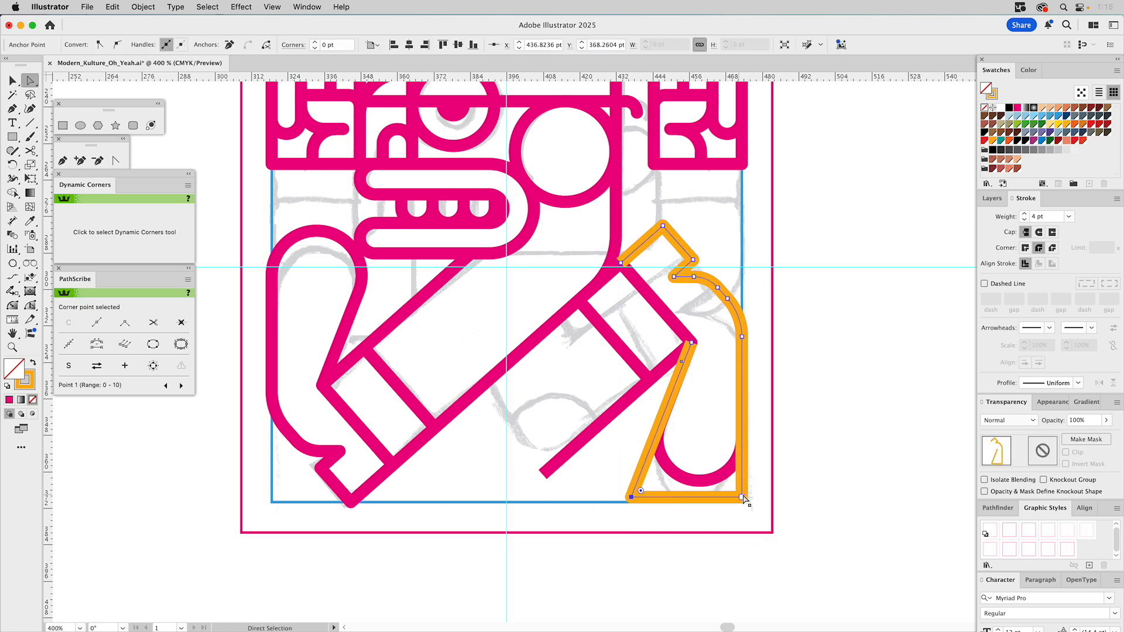
Step: Lower the orange shoe's squared bottom edge until the shoe is about 90.97 pt high, and delete the old magenta shoe underneath
mouse_move(742, 497)
left_mouse_down()
mouse_move(744, 485)
mouse_move(743, 501)
left_mouse_up()
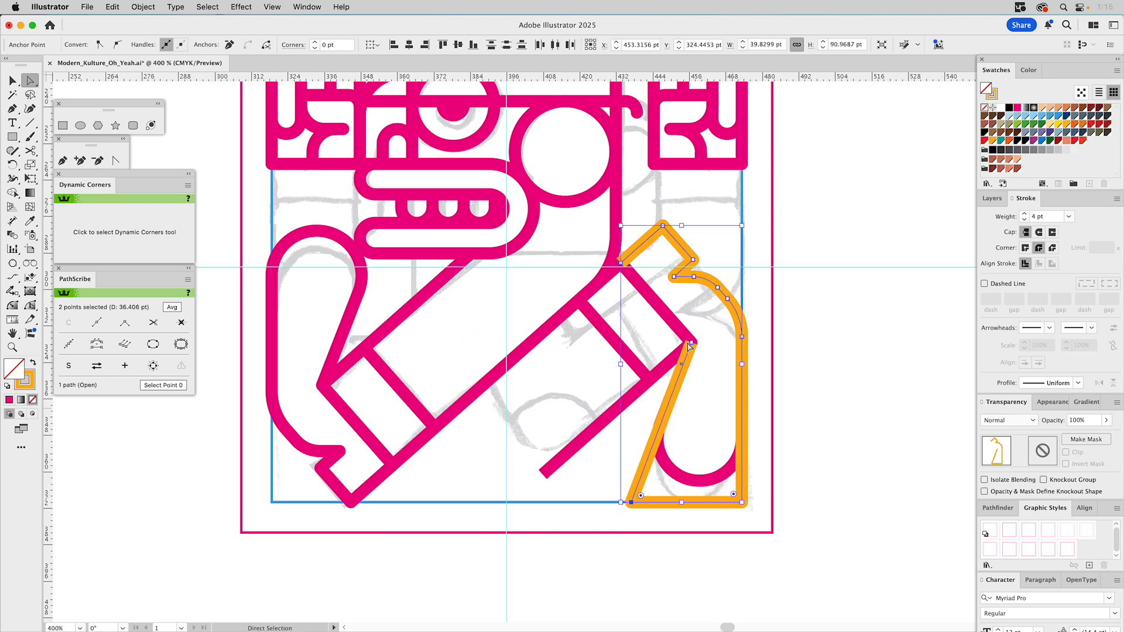
left_click(705, 355)
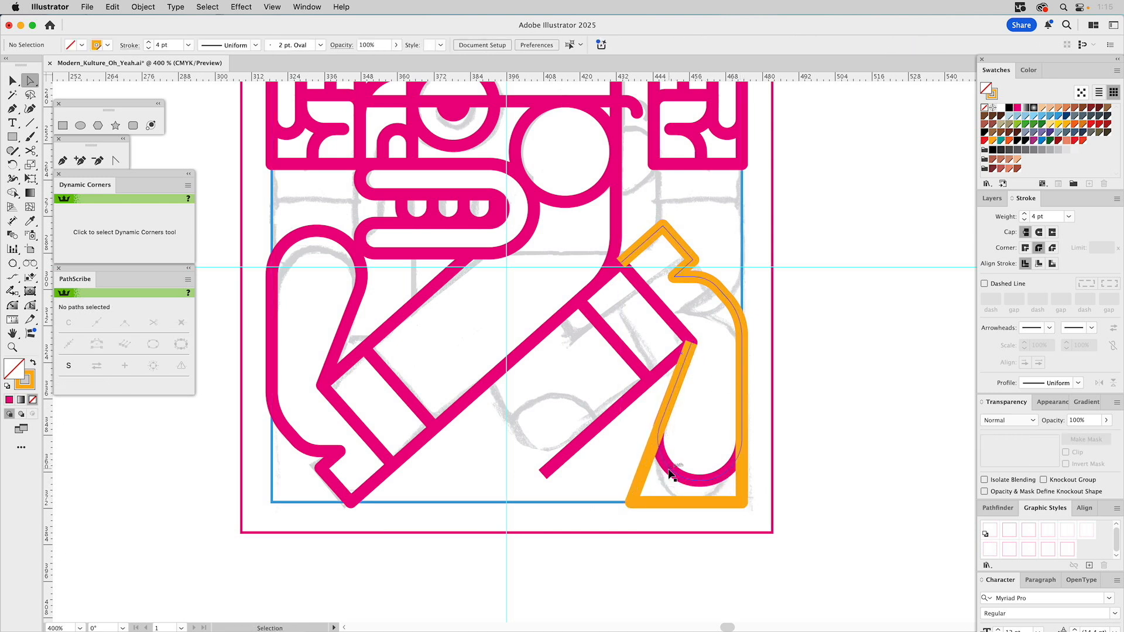
left_click(675, 473)
key("Delete")
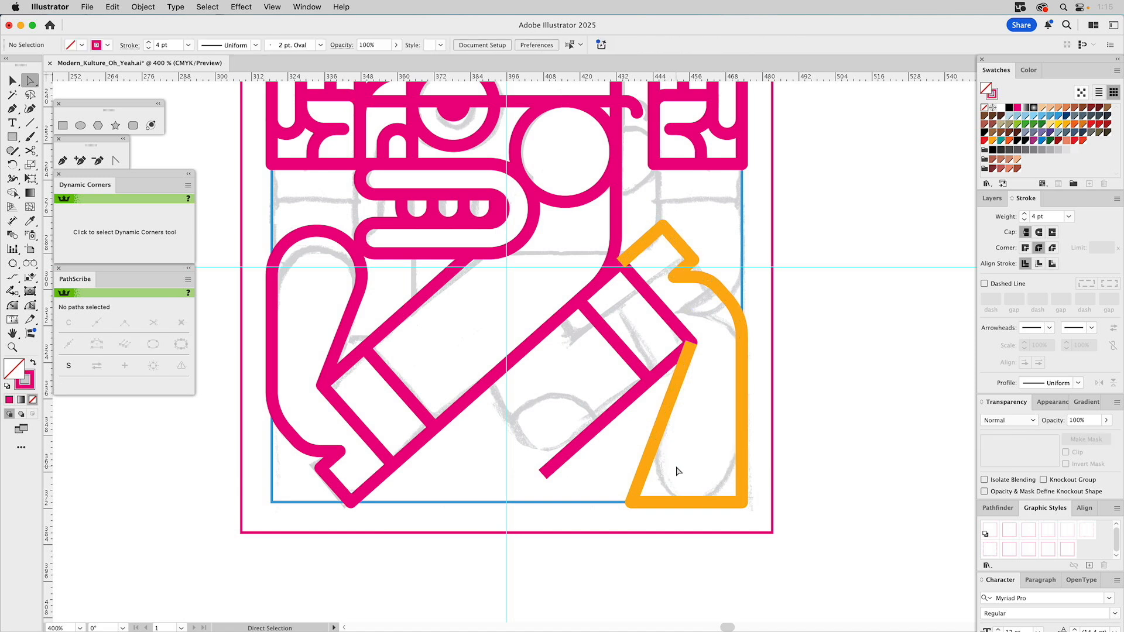
Step: Round both bottom corners of the orange shoe to about 14.88 pt
left_click(632, 502)
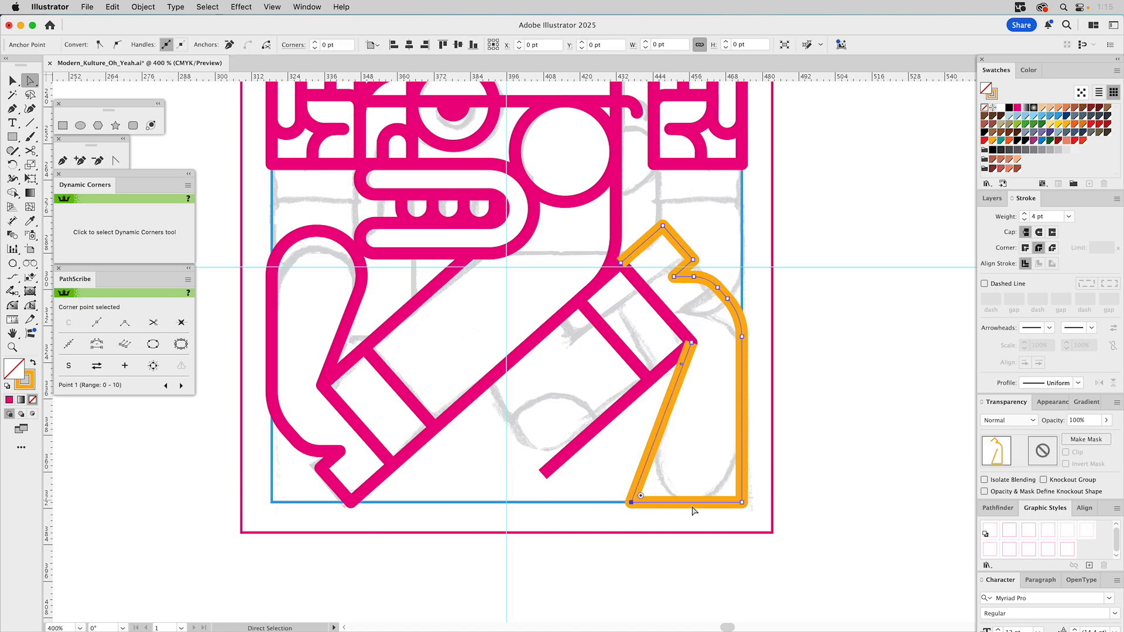
left_click(743, 503, "shift")
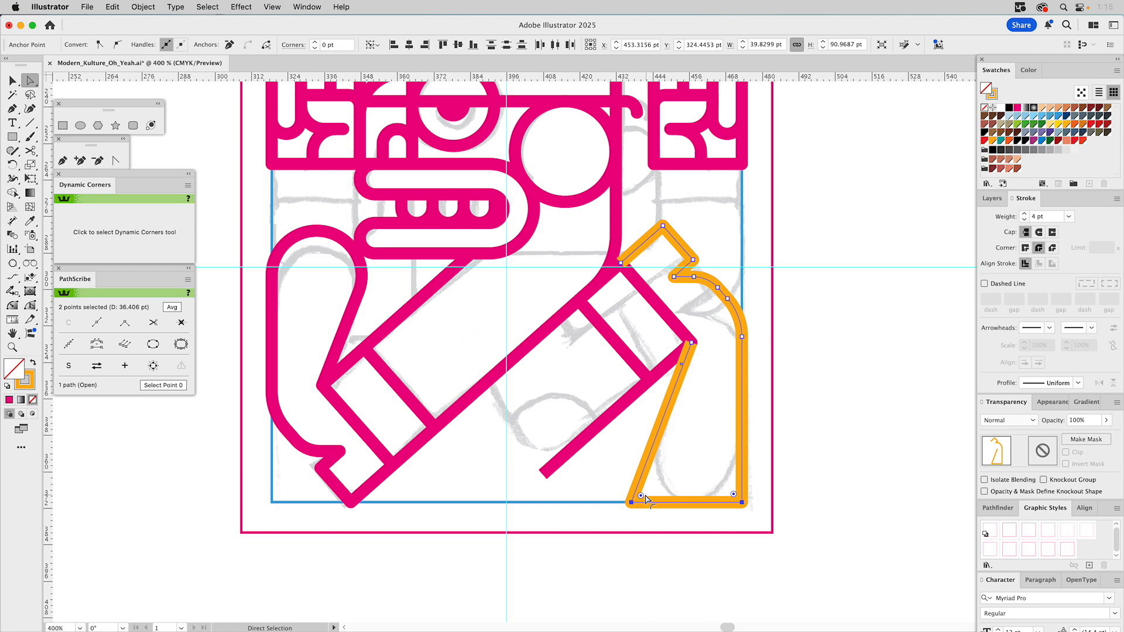
left_click_drag(642, 497, 739, 358)
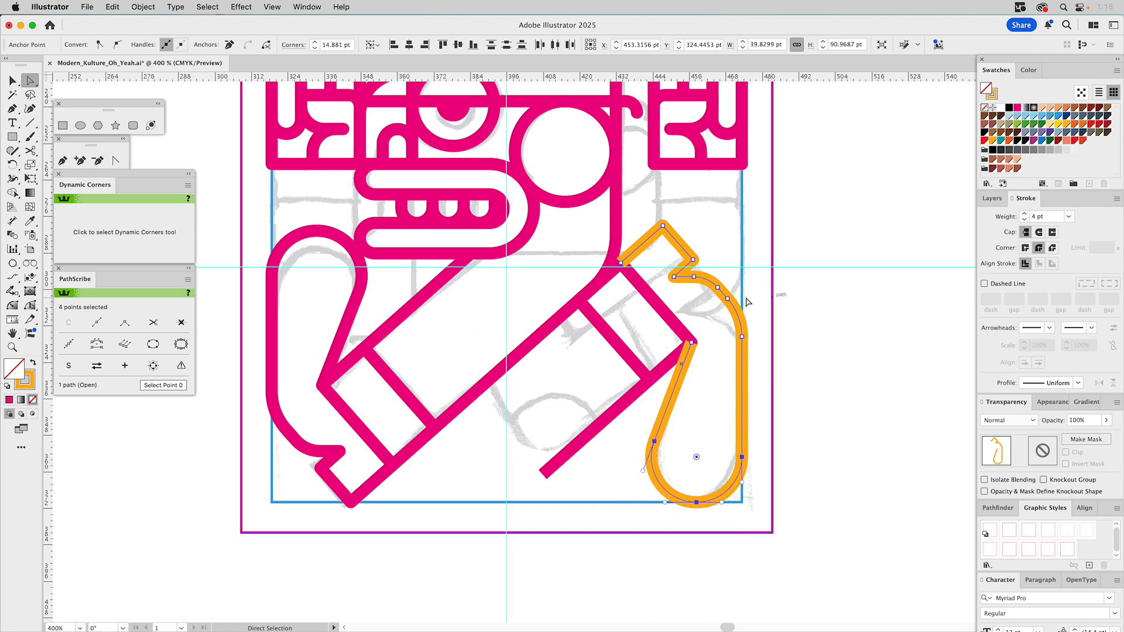
Step: Match the orange shoe's stroke to the magenta line work with the Eyedropper, and deselect it
key("i")
left_click(596, 317)
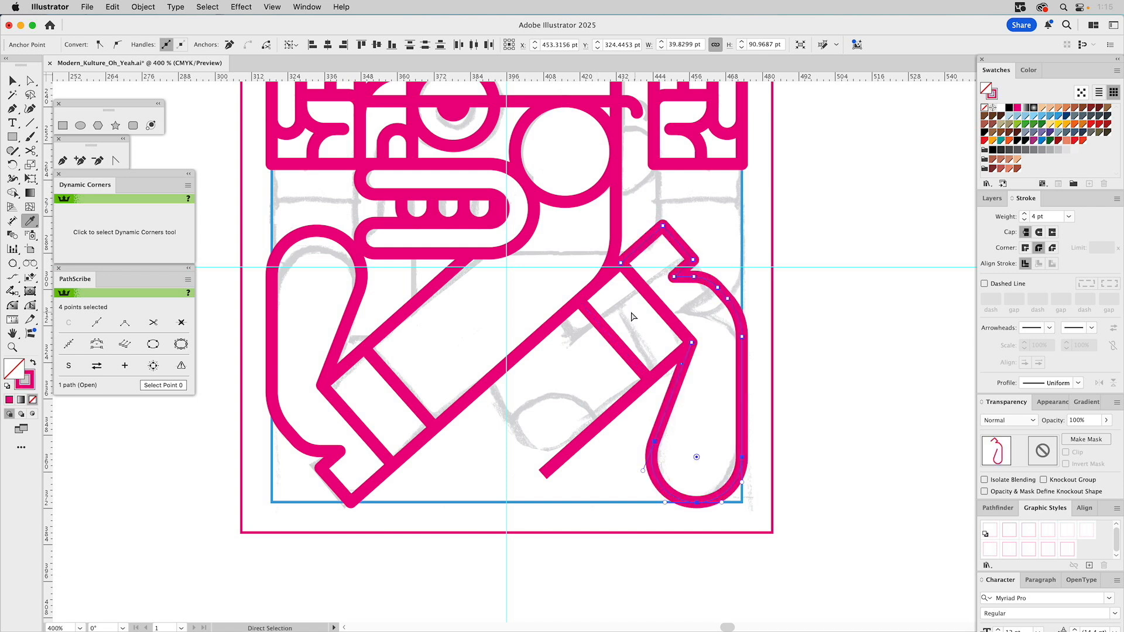
key("super+shift+a")
key("v")
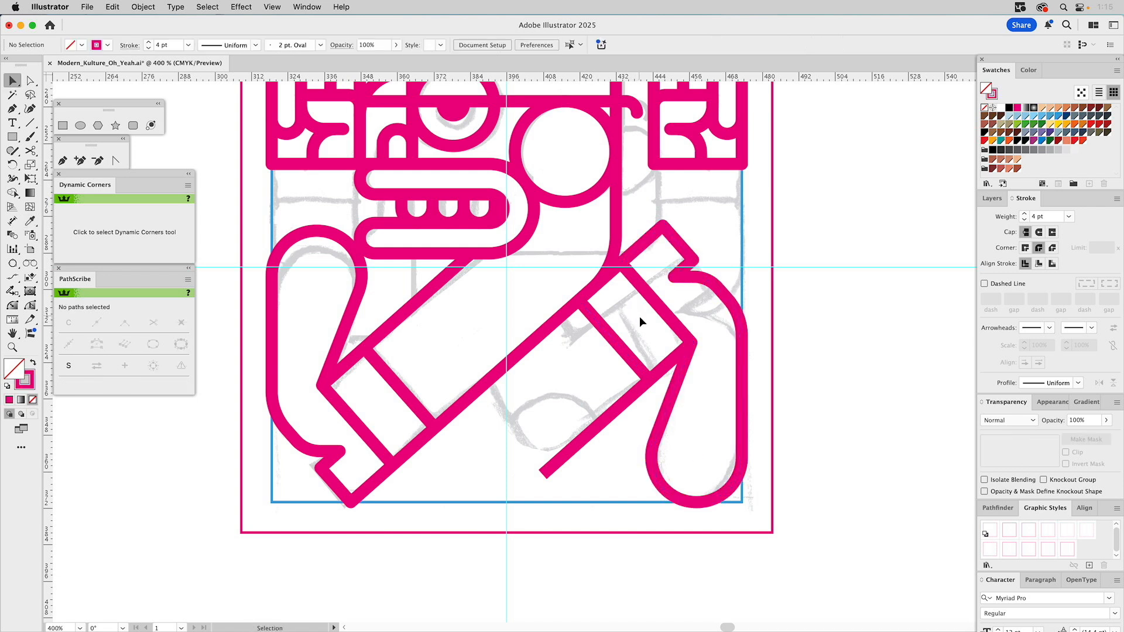
Step: Place a copy of the second leg's cuff line at the open end of the leg's lower edge
left_click(627, 354)
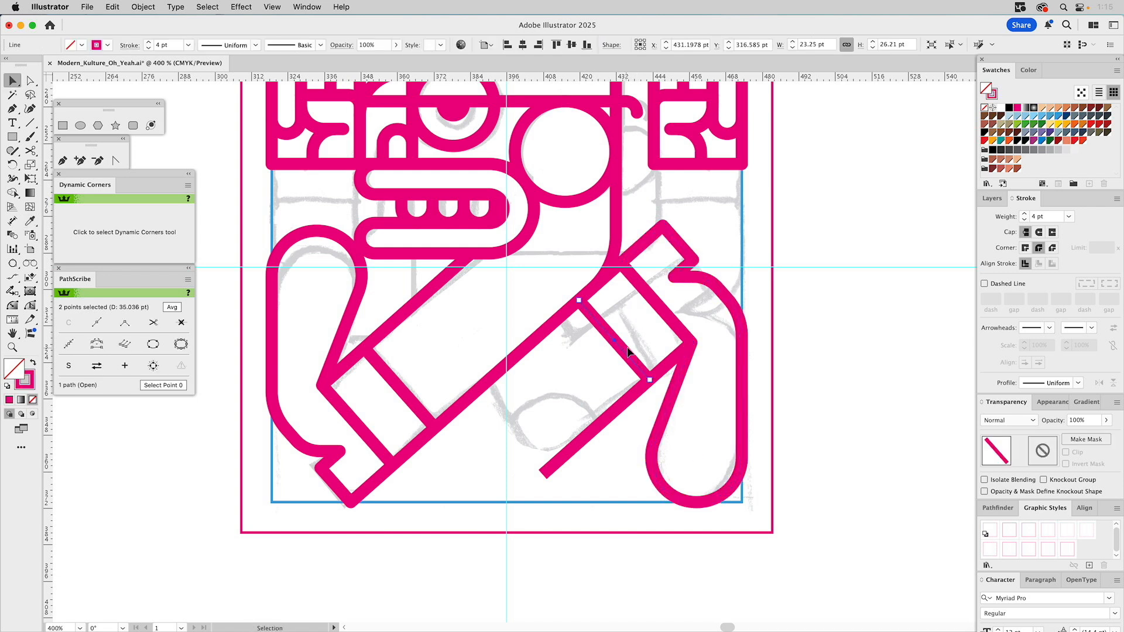
key("a")
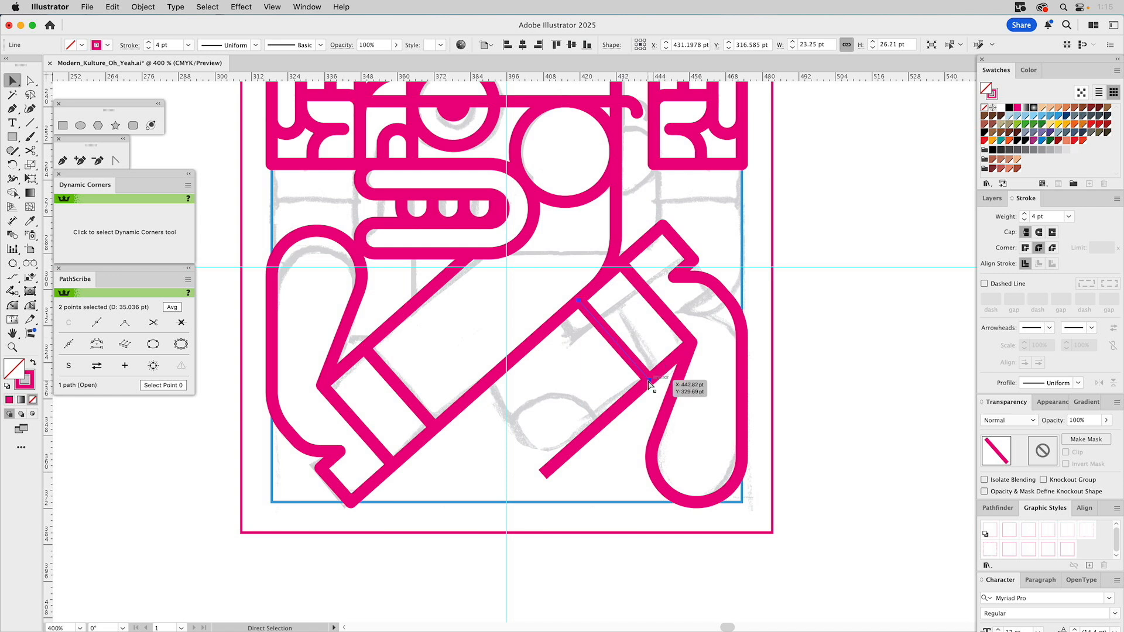
left_click_drag(652, 380, 543, 475)
key("v")
key("a")
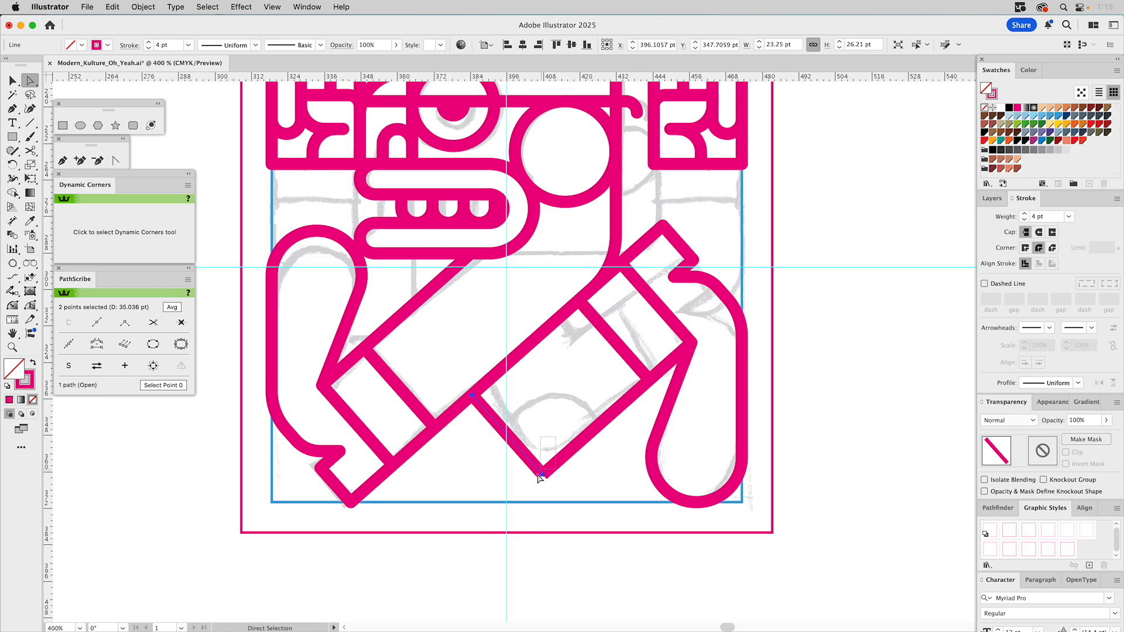
Step: Join the copied line to the second leg's lower edge and round the joined corner to about 15.8 pt
left_click(543, 474)
key("v")
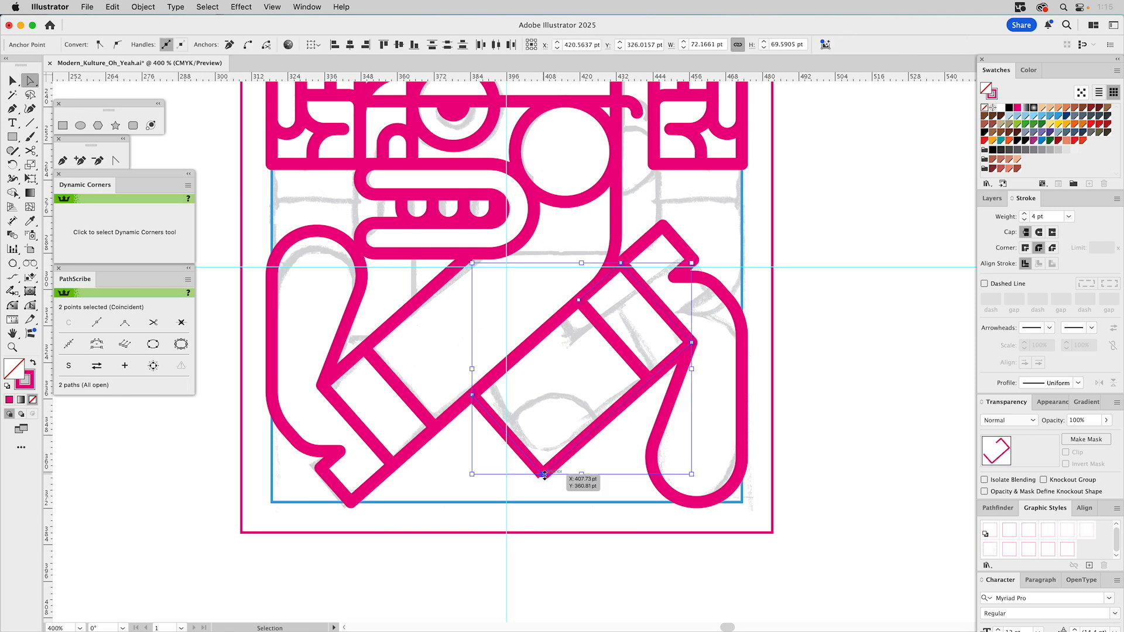
key("super+j")
left_click_drag(544, 466, 527, 408)
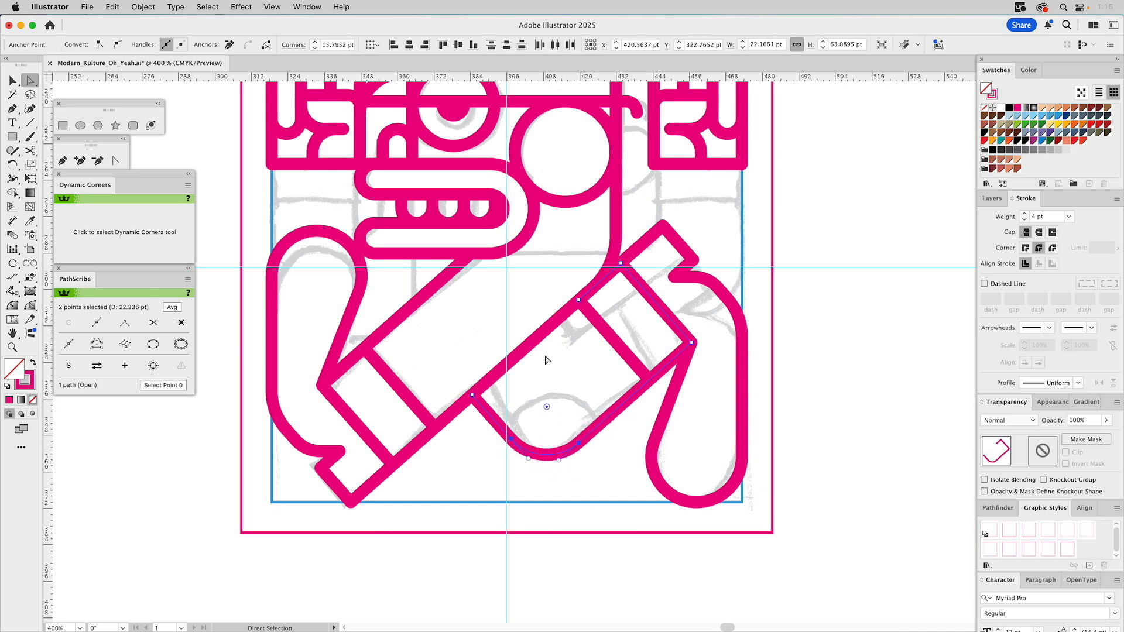
left_click(615, 438)
left_click_drag(610, 392, 622, 413)
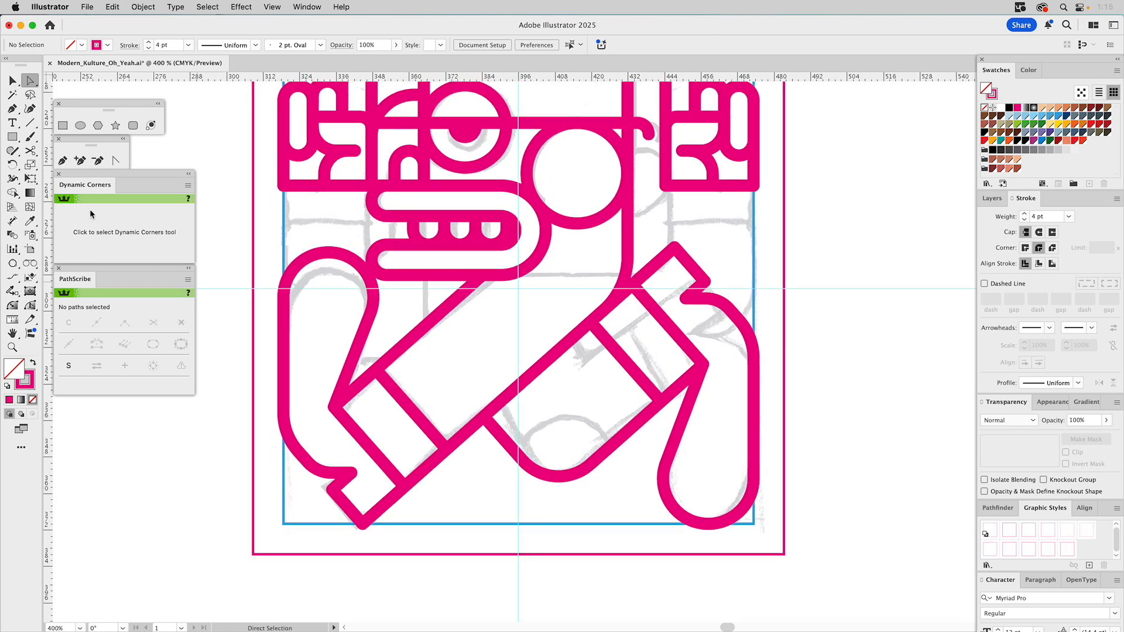
left_click(62, 125)
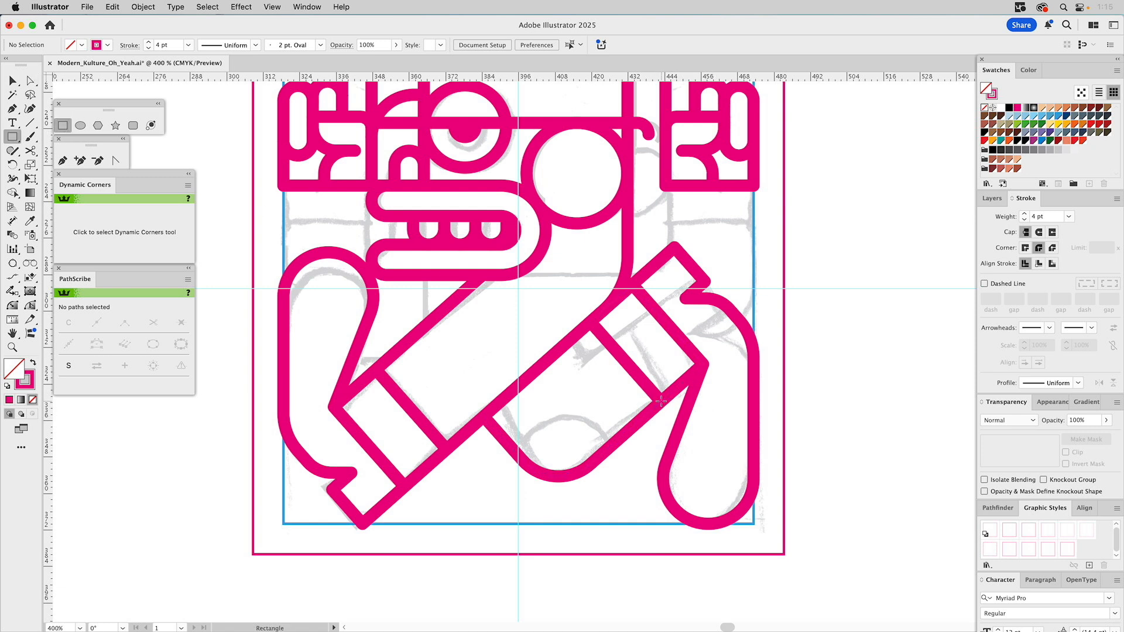
left_click_drag(637, 457, 548, 534)
key("ctrl+z")
Step: Draw a circle about 36.7 pt in diameter centred on the lowest point of the second leg's rounded corner
left_click(80, 126)
left_click_drag(559, 476, 613, 532)
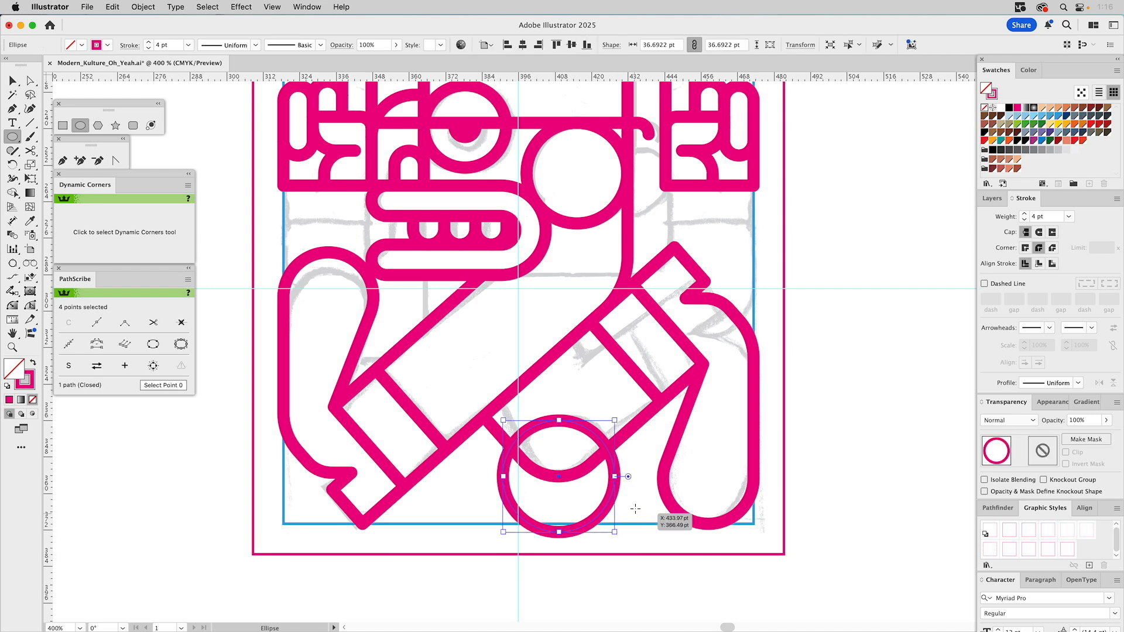
key("i")
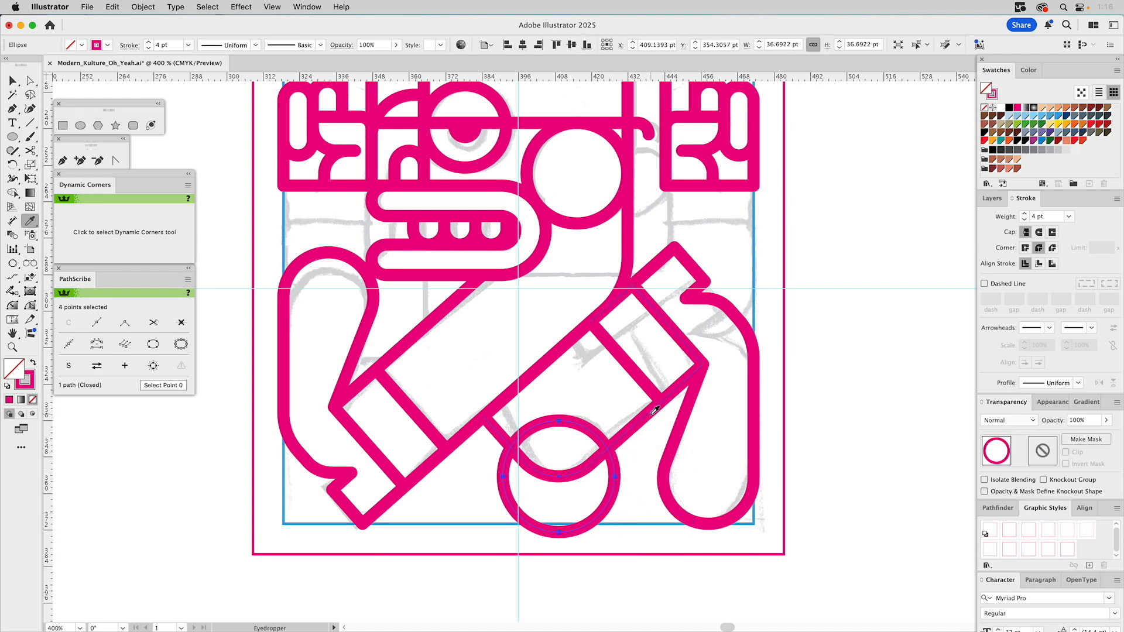
Step: Trim away the part of the circle outside the second leg's outline with the Shape Builder, leaving only the inner arc, and deselect
left_click_drag(615, 409, 593, 474)
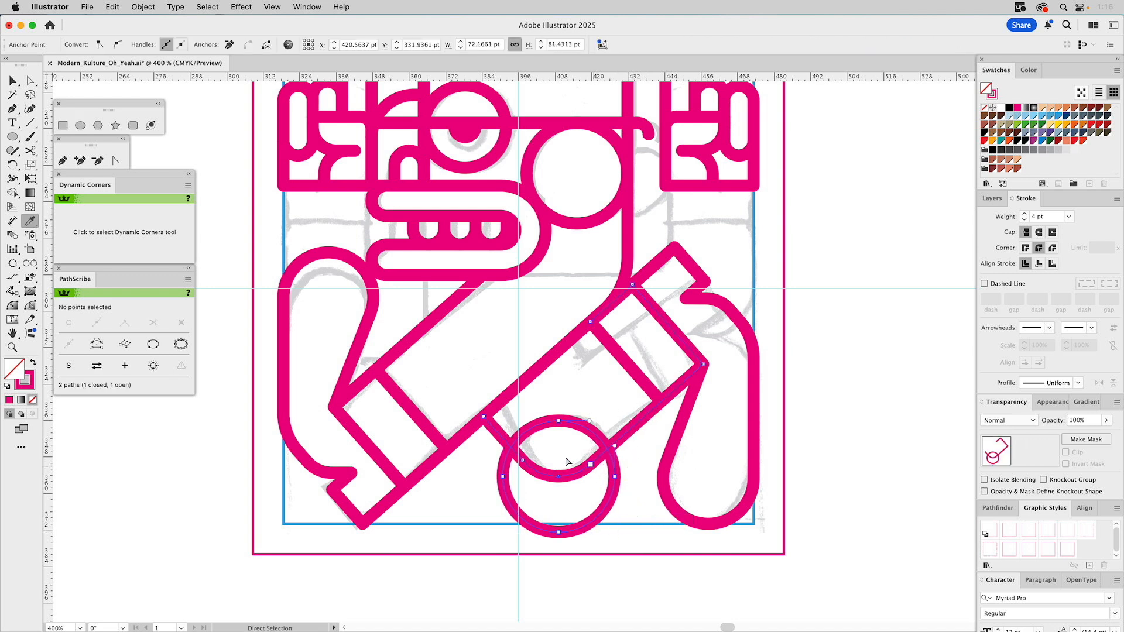
left_click(13, 193)
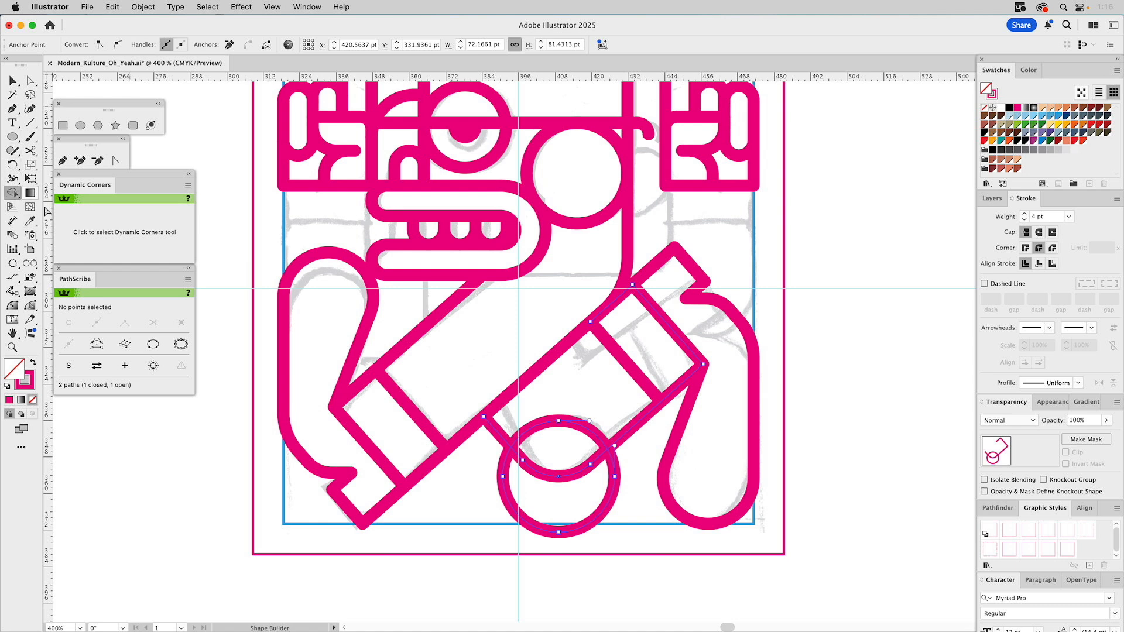
left_click(504, 466, "alt")
key("super+shift+a")
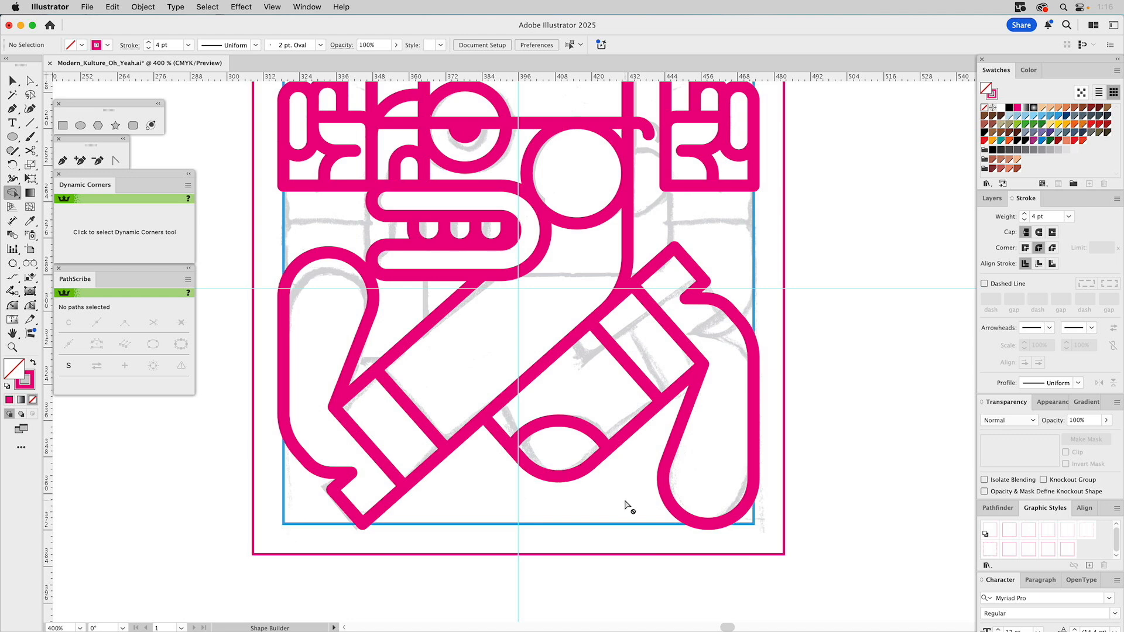
Step: Draw a horizontal line about 40.8 pt long from the mouth's lower edge to the body's vertical edge with the Line Segment tool
left_click_drag(554, 334, 660, 373)
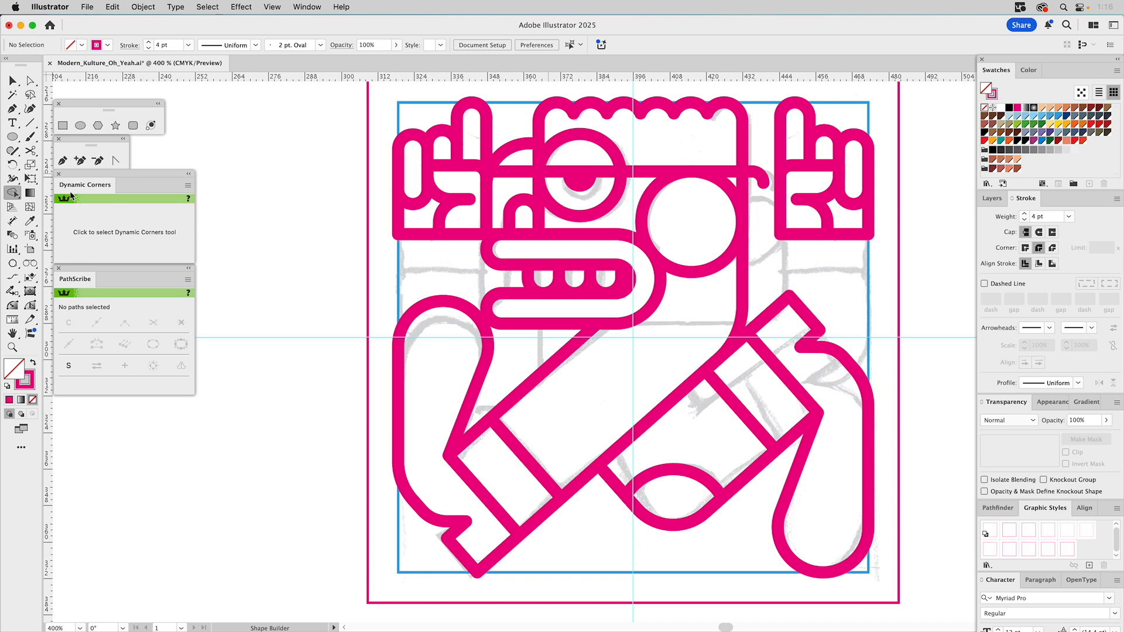
left_click(30, 127)
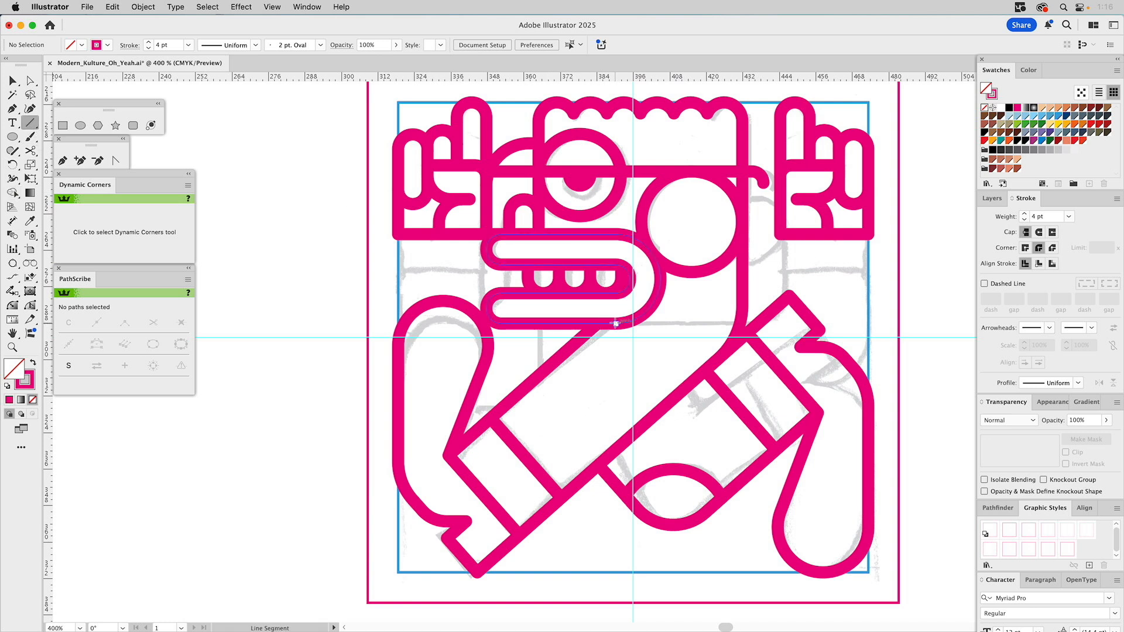
left_click_drag(616, 323, 742, 323)
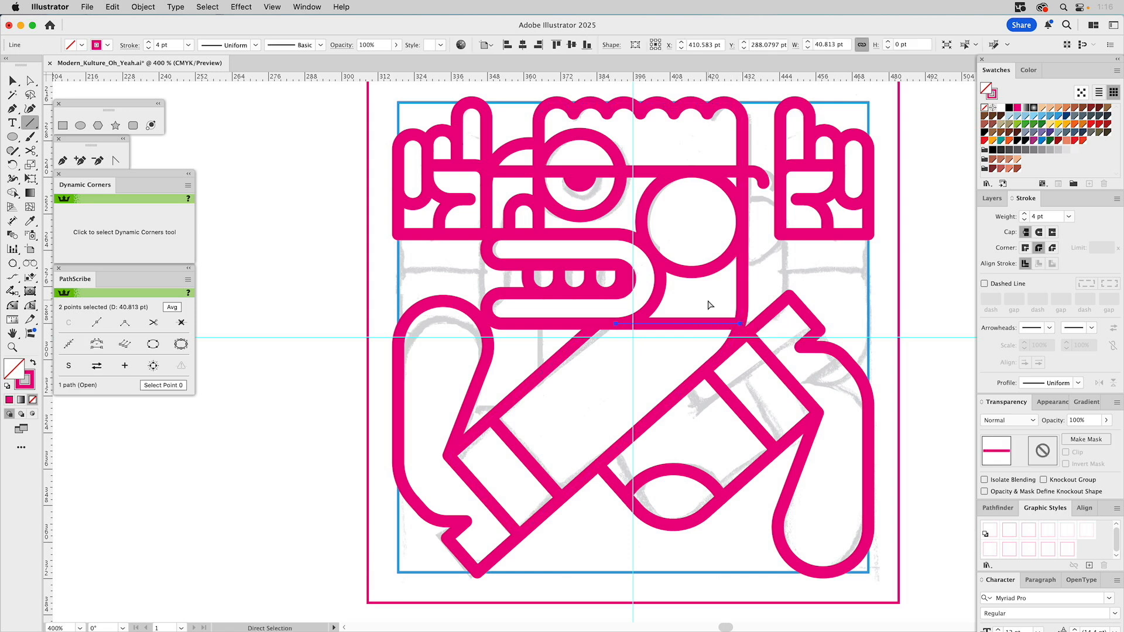
left_click(709, 301, "super")
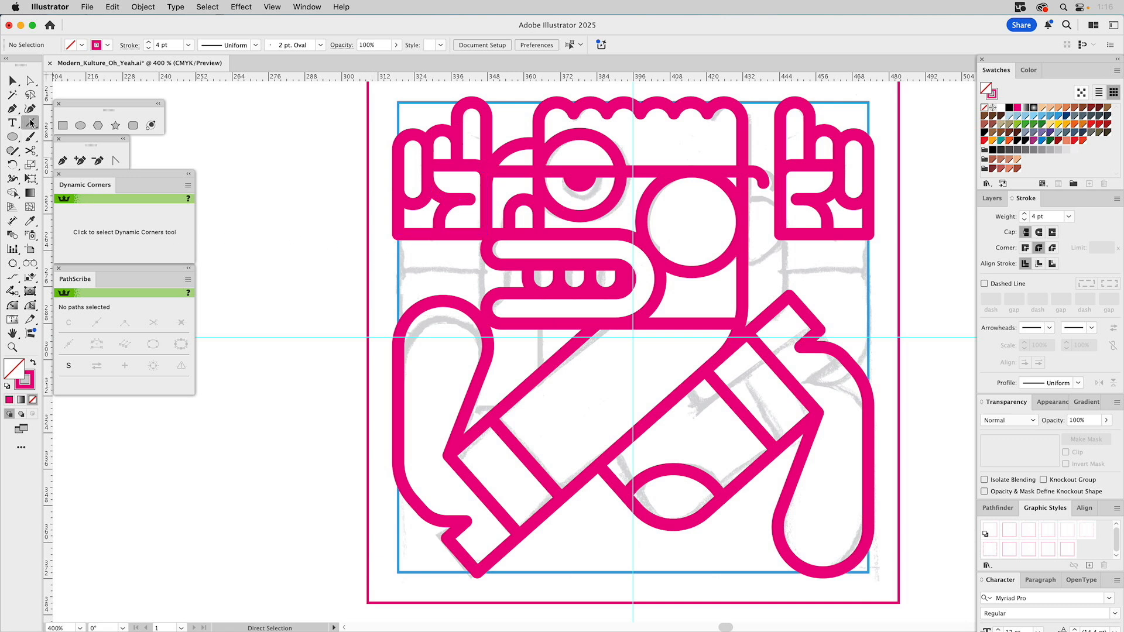
Step: Draw the first arm's outline with the Pen tool, straight down from the hand's outer bottom corner and horizontally across to the torso's diagonal edge
left_click(63, 159)
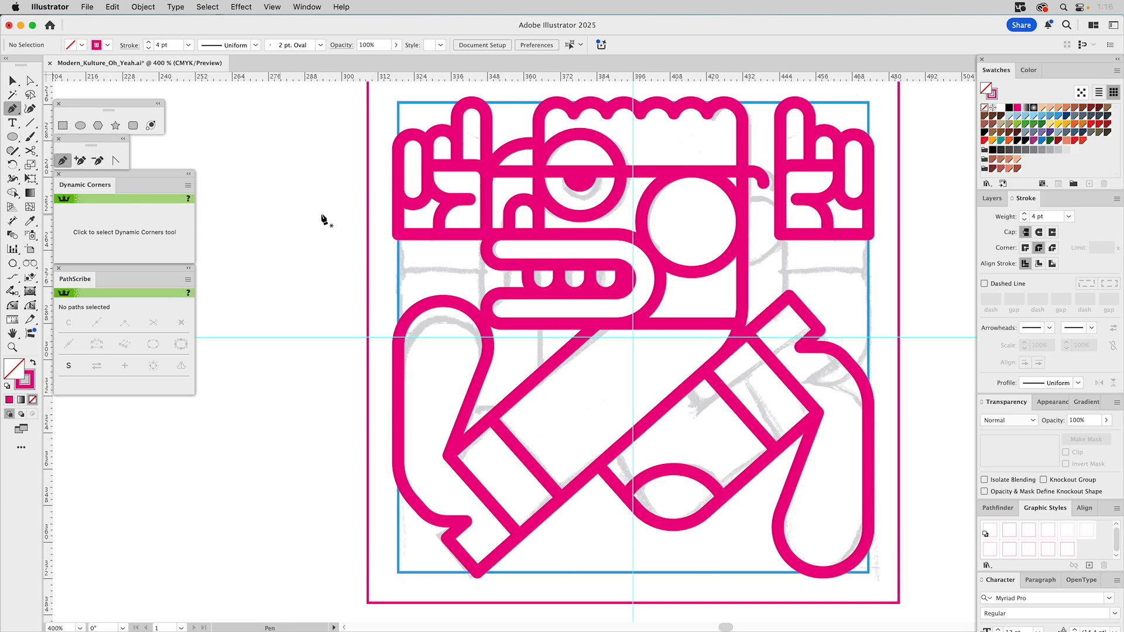
left_click_drag(398, 235, 408, 411)
left_click_drag(398, 405, 504, 409)
left_click(473, 284, "super")
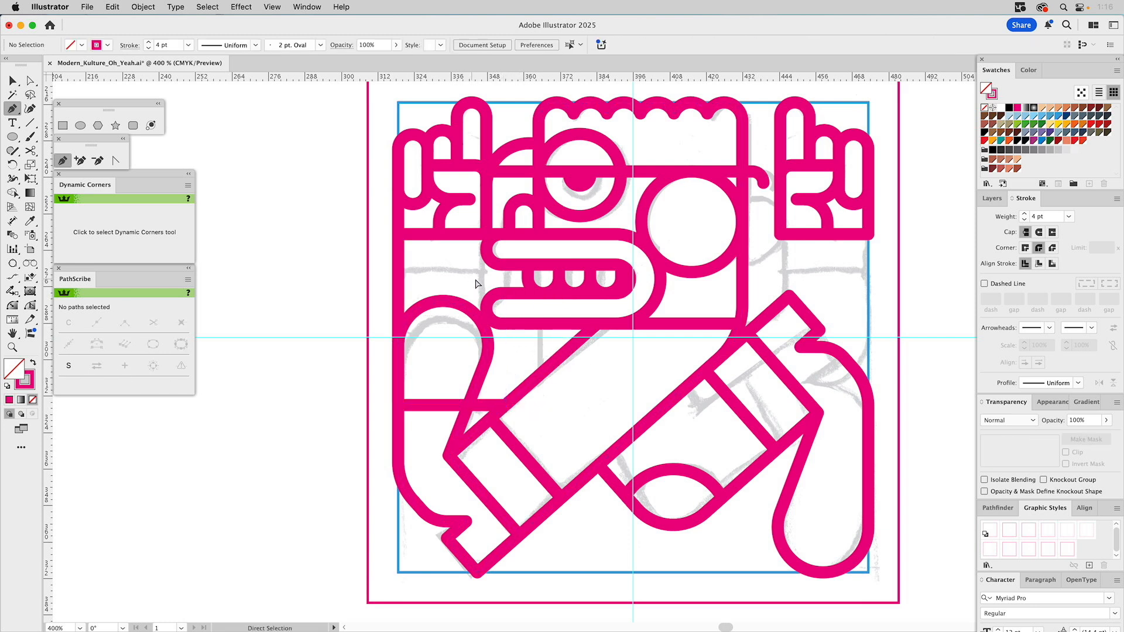
Step: Draw a vertical line with the Line Segment tool from the first hand's inner bottom corner and extend its end to the rounded shoe outline
left_click(31, 123)
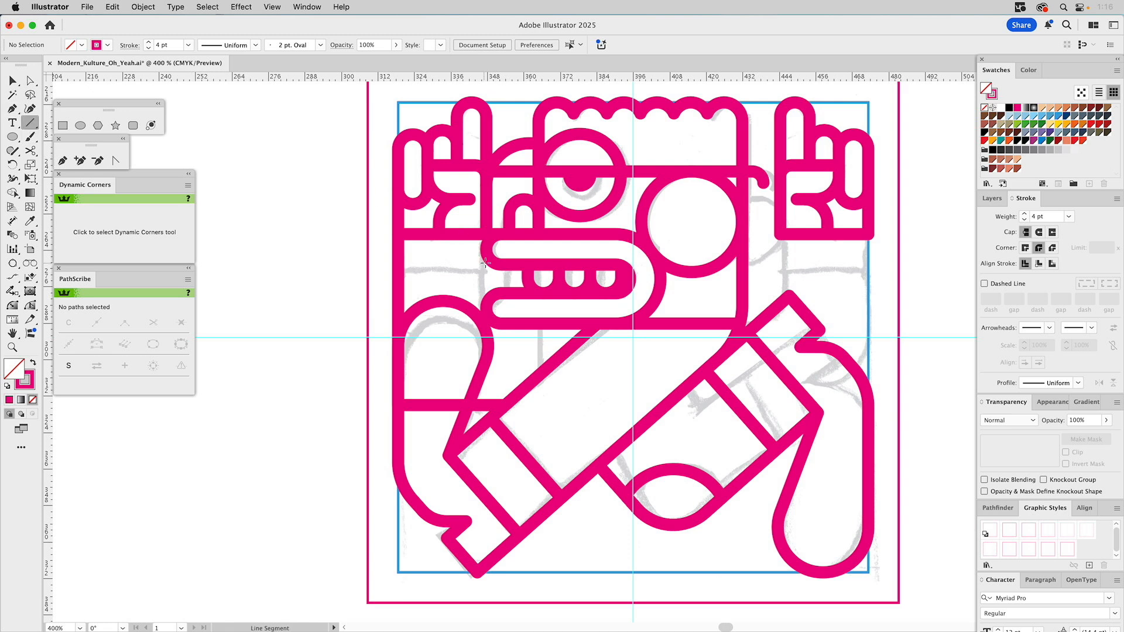
left_click_drag(486, 235, 486, 308)
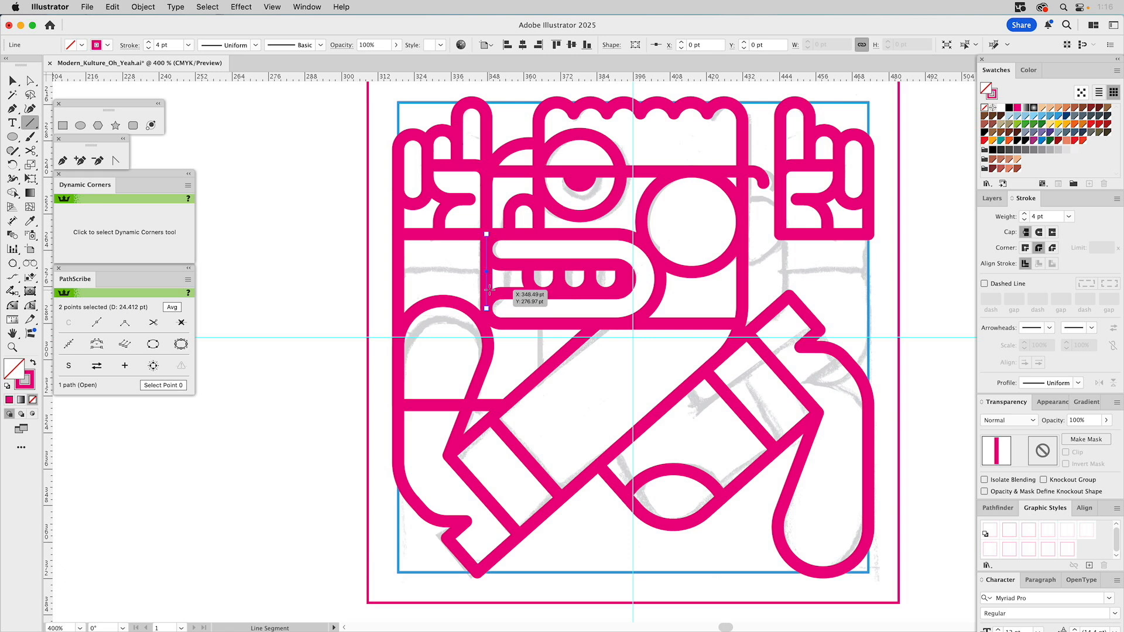
key("super")
left_click_drag(486, 309, 486, 319)
left_click(459, 271)
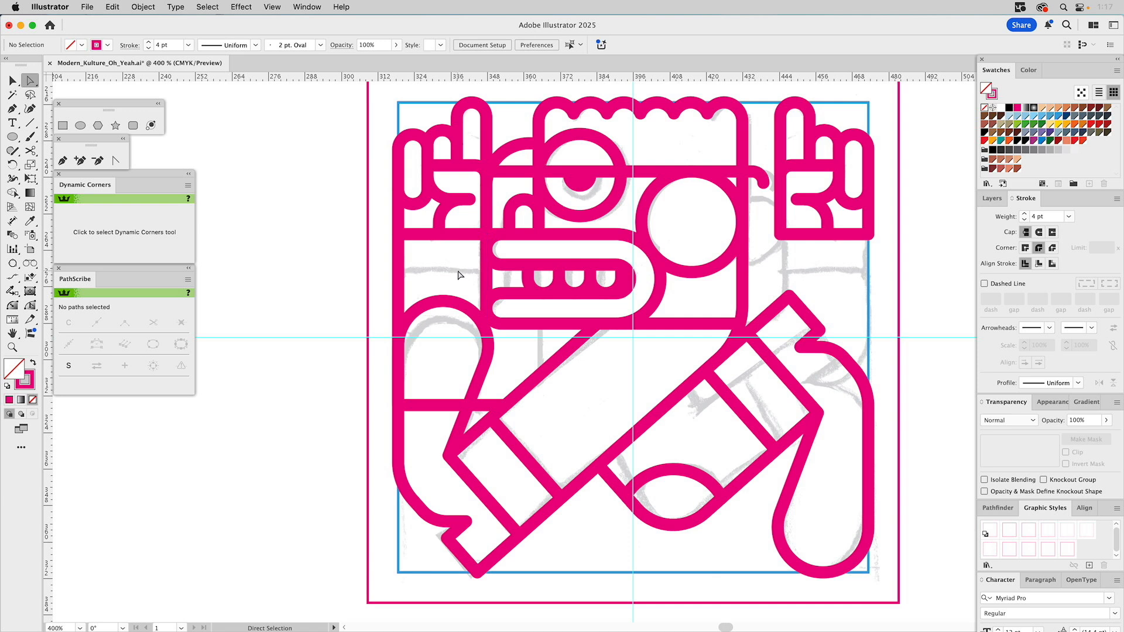
Step: Draw a horizontal cuff line about 29 pt long across the first arm, just below the hand, and deselect
left_click(33, 126)
left_click_drag(399, 270, 487, 269)
left_click(304, 257, "super")
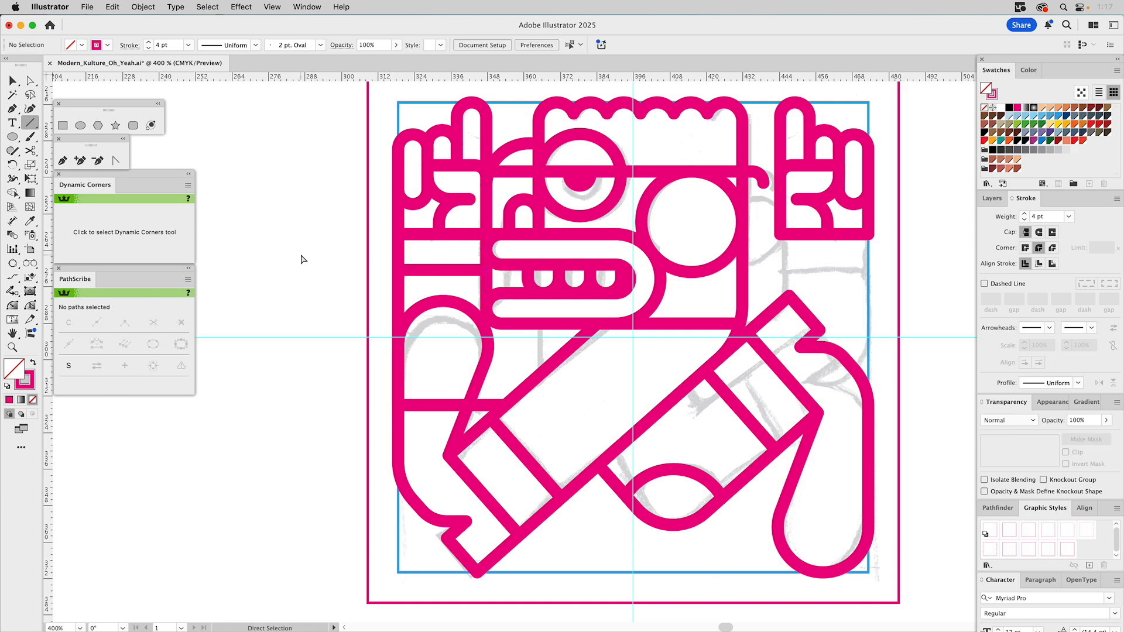
Step: Extend the head's vertical edge down to the torso's diagonal and remove the part crossing the mouth with the Scissors tool, leaving the neck line
key("v")
key("a")
left_click(537, 157)
left_click_drag(539, 230, 539, 375)
left_click(31, 151)
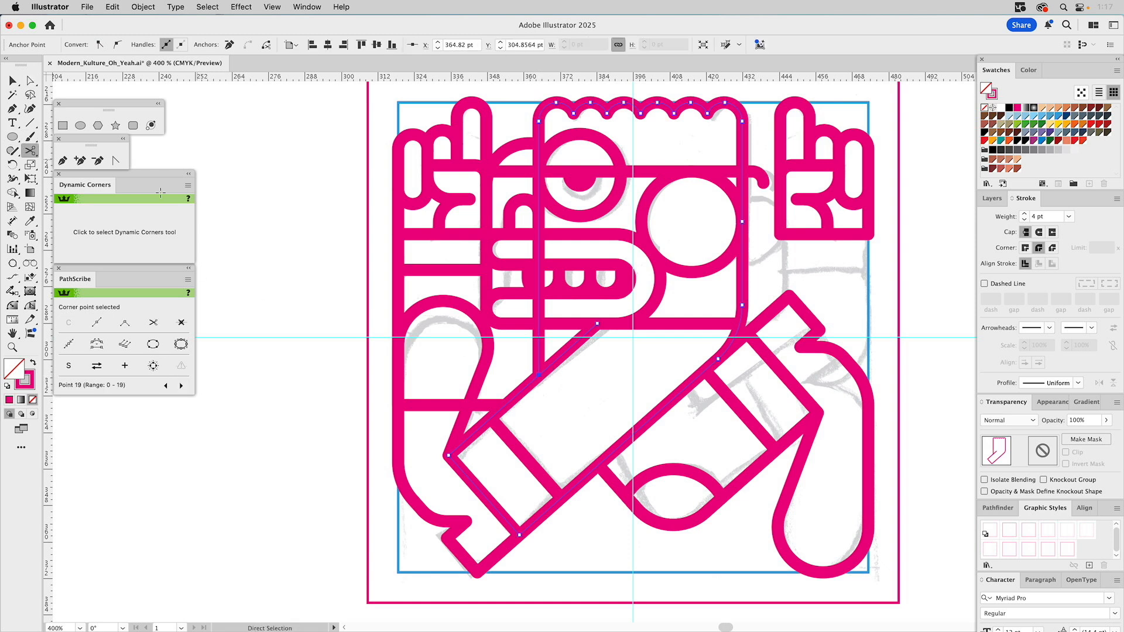
left_click(539, 233)
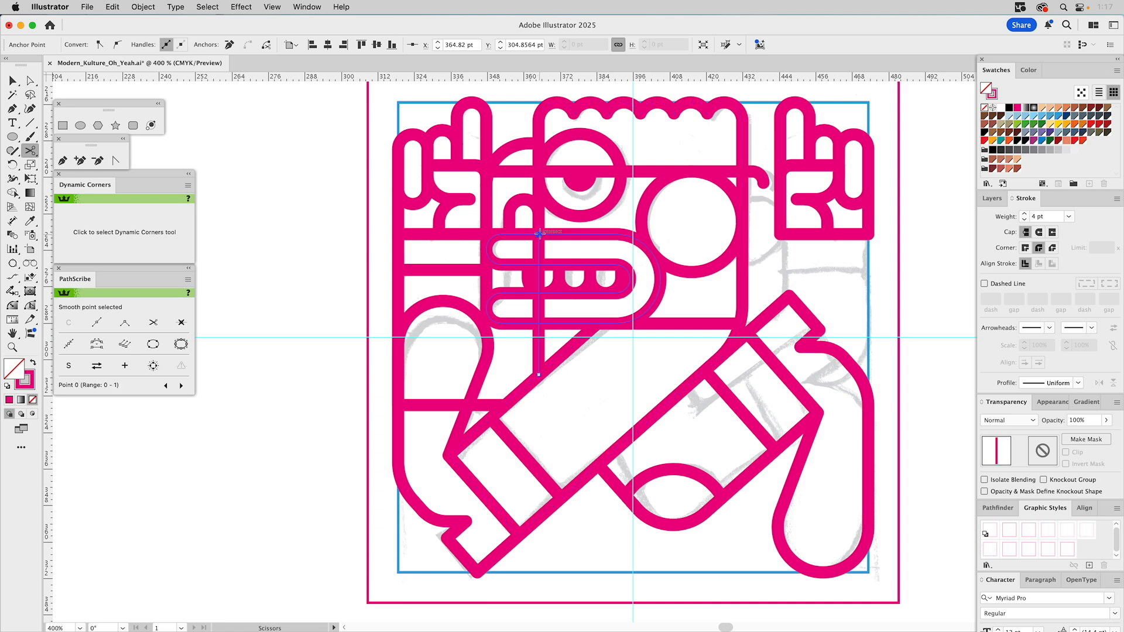
key("a")
left_click(540, 316)
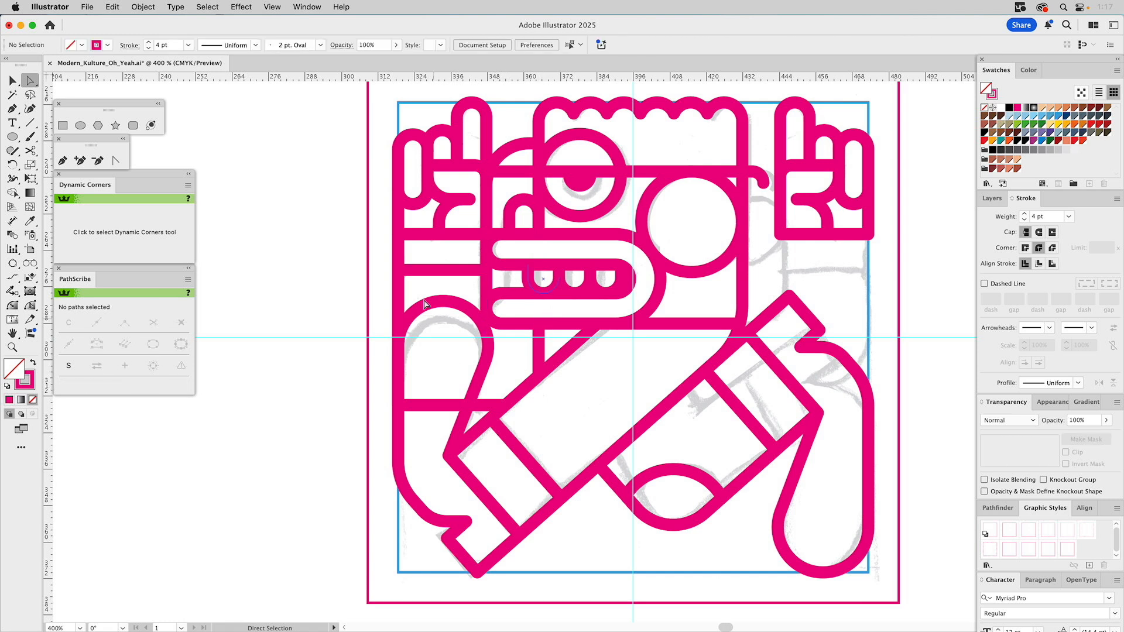
Step: Reflect a copy of the first arm's outline and cuff line across the vertical centre guide to form the second arm
left_click(402, 289)
left_click(31, 150)
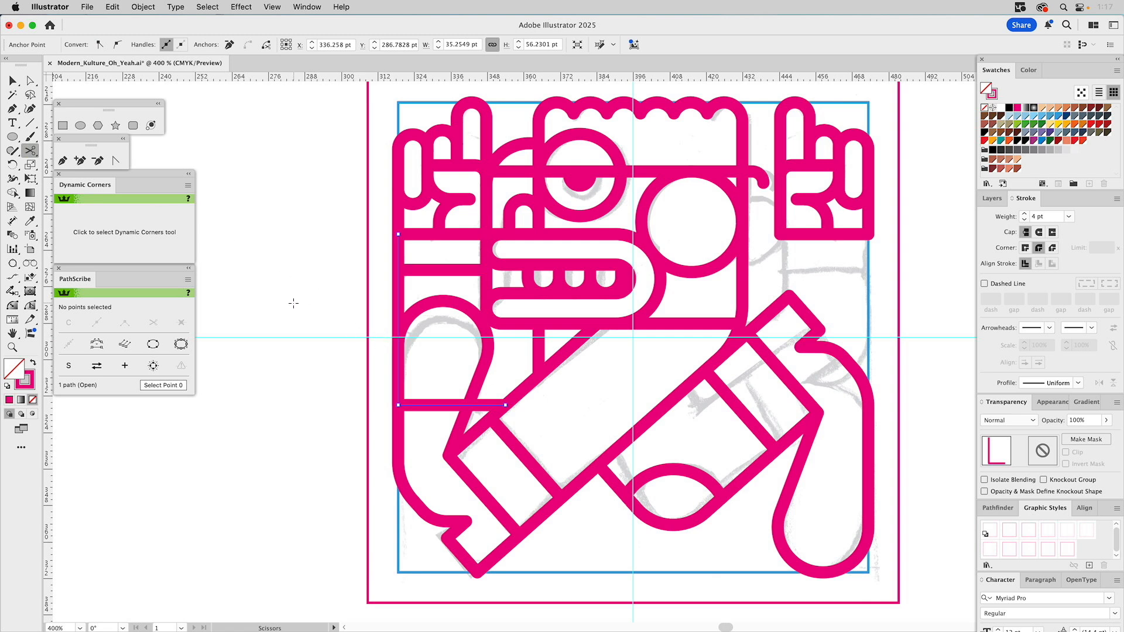
key("v")
left_click(378, 284)
left_click(419, 271)
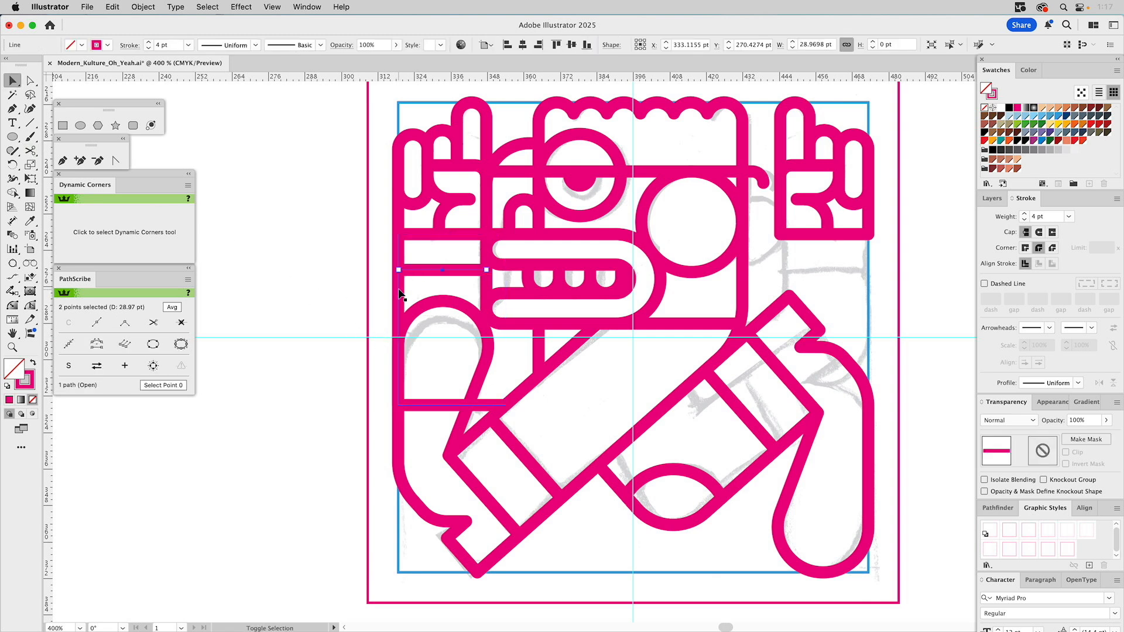
left_click(400, 293, "shift")
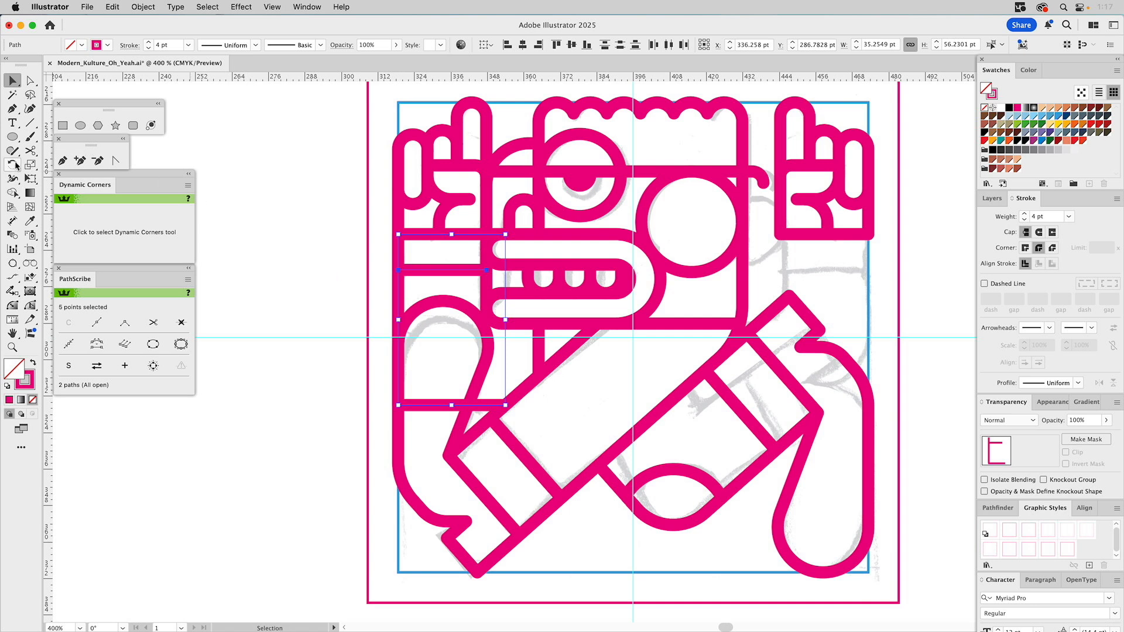
left_click_drag(14, 166, 58, 179)
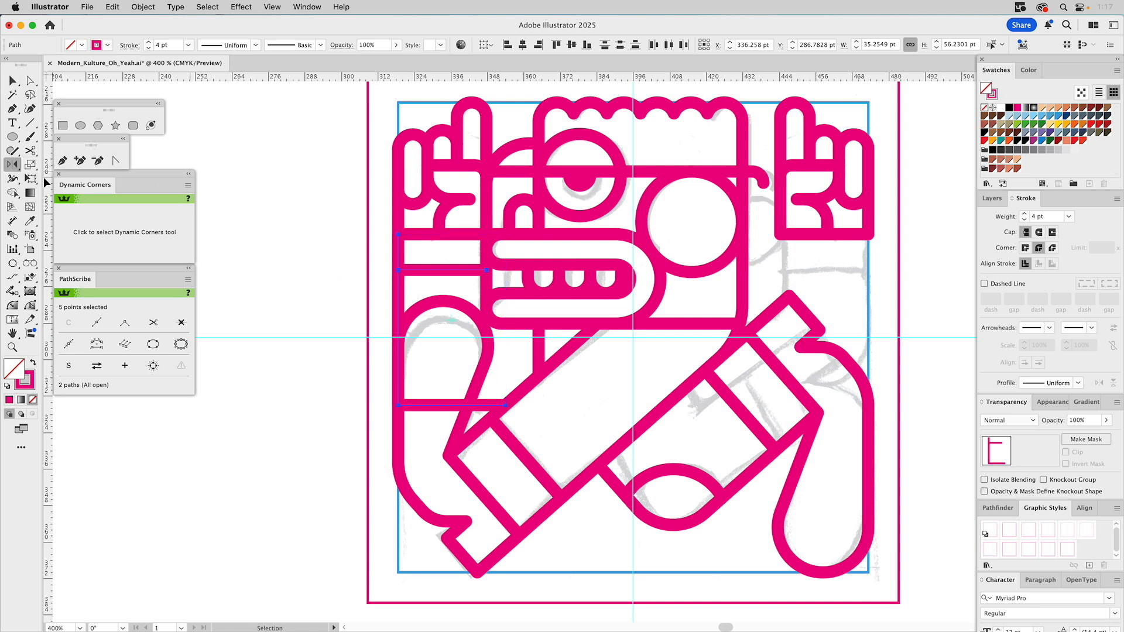
scroll(568, 109, "up", 3)
scroll(567, 108, "right", 3)
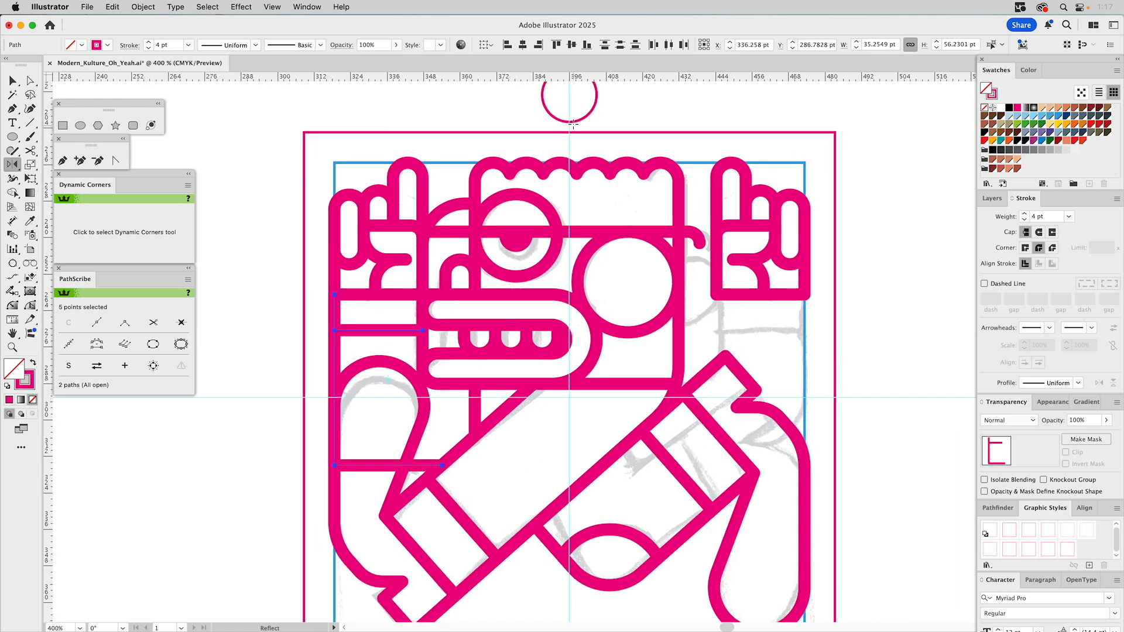
left_click(569, 122)
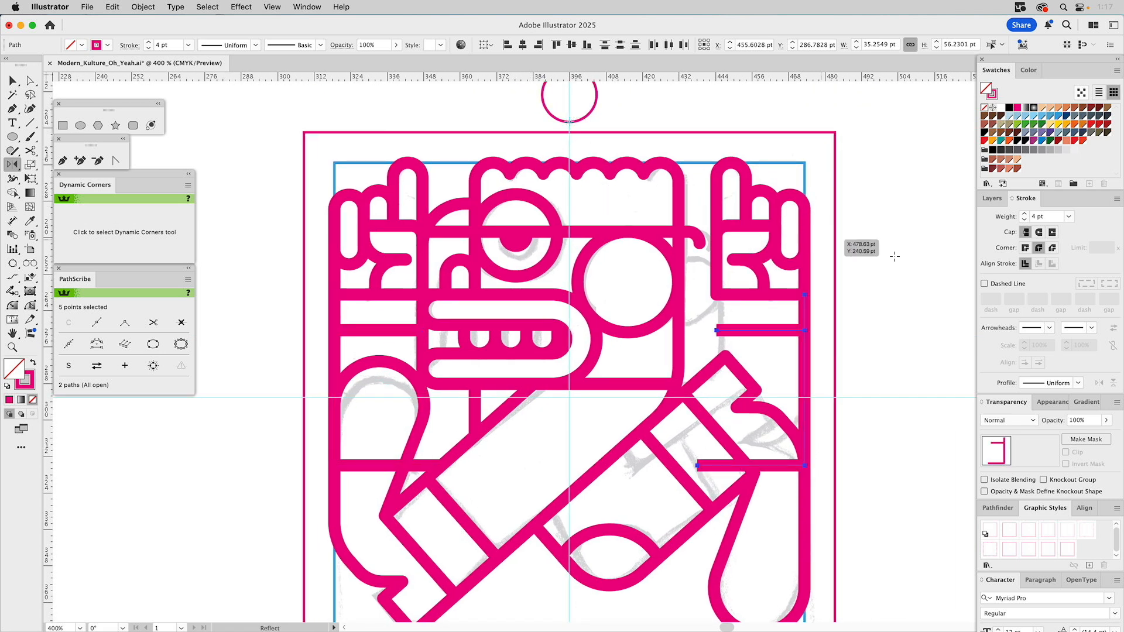
key("a")
left_click(934, 300)
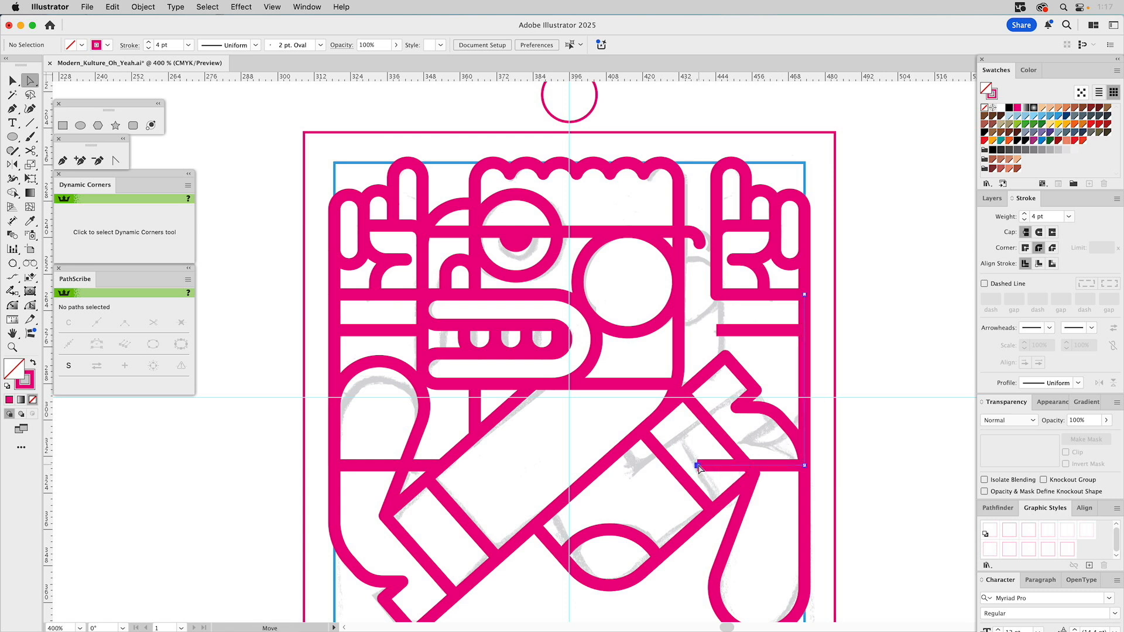
Step: Delete the horizontal bottom segment of the mirrored arm outline, keeping its vertical edge and the cuff line
left_click(755, 467)
left_click(229, 44)
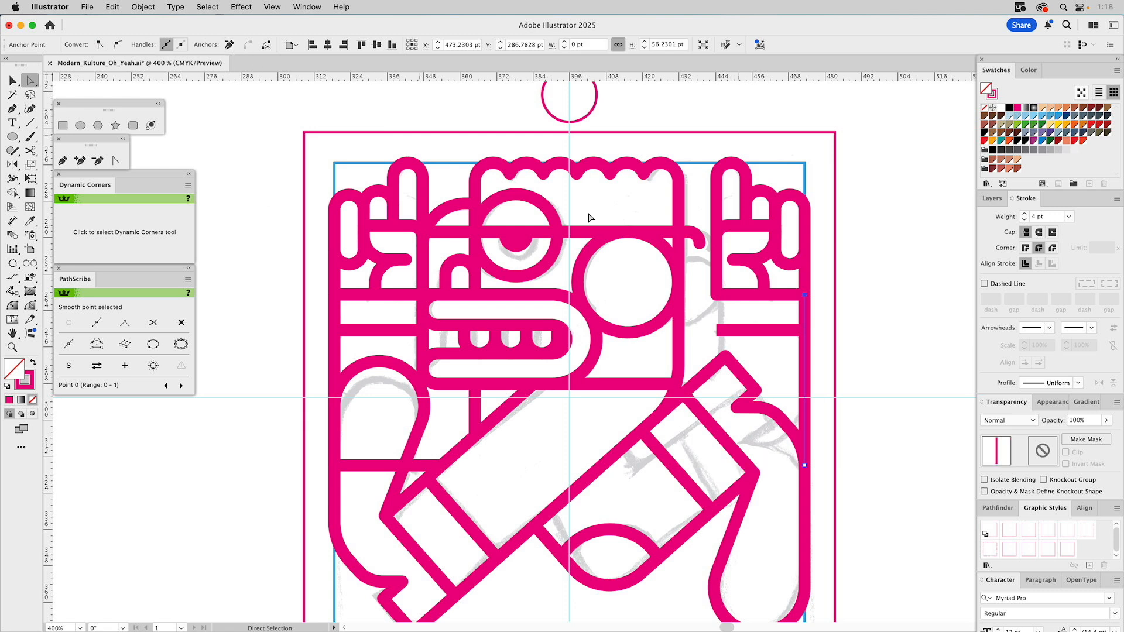
left_click(788, 330, "super")
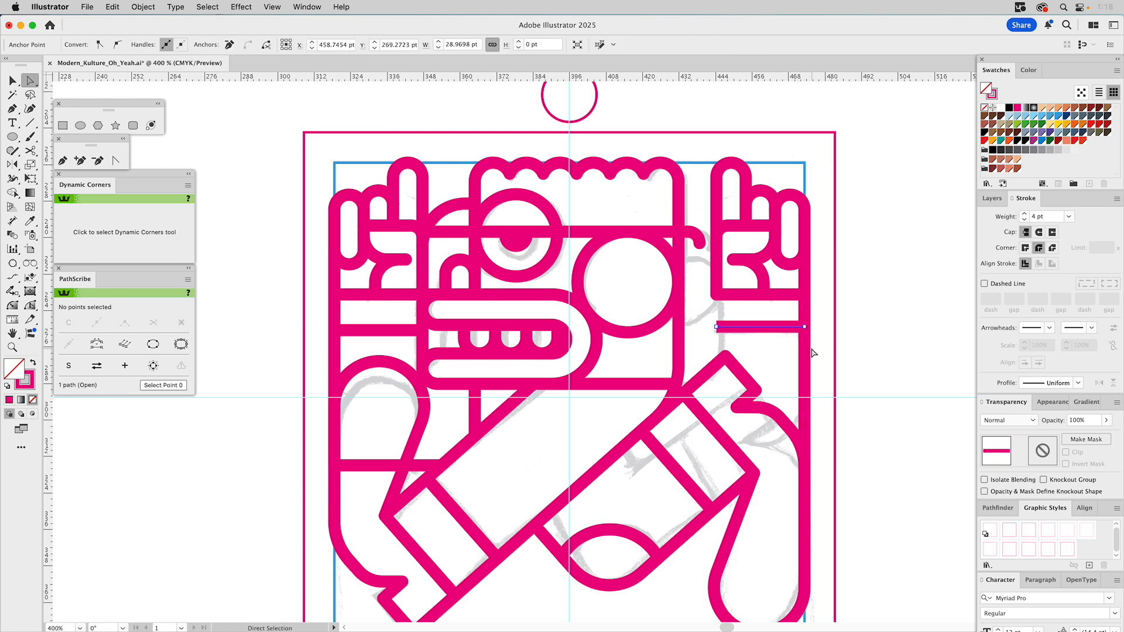
left_click(807, 356)
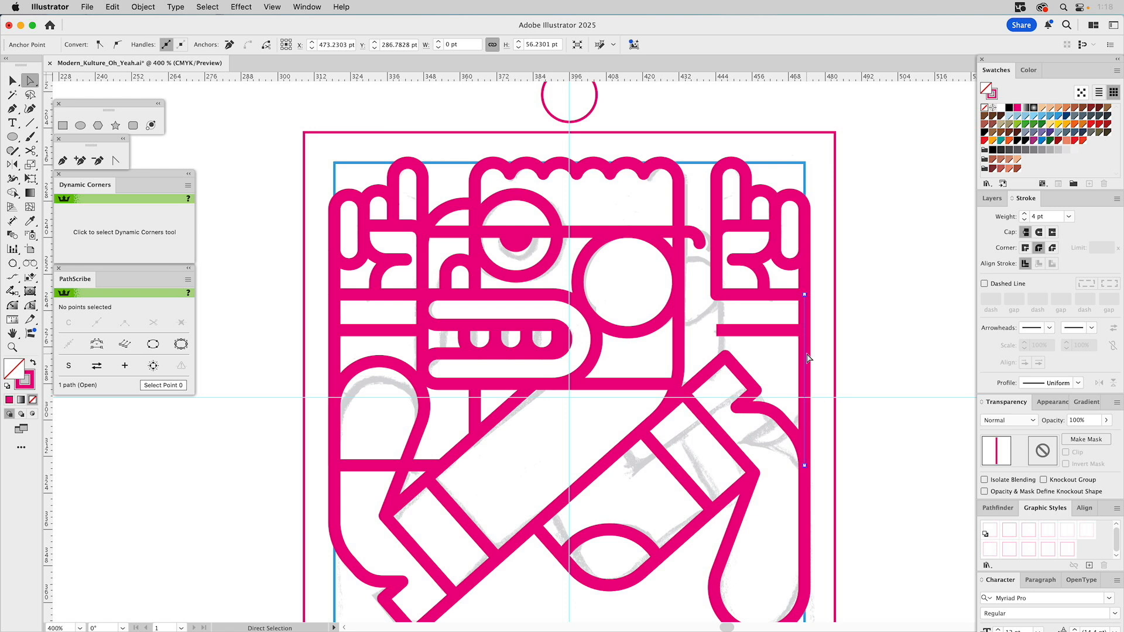
Step: Move the second arm's vertical line to the hand's inner corner and shorten its lower end to the shoe's upper corner
key("v")
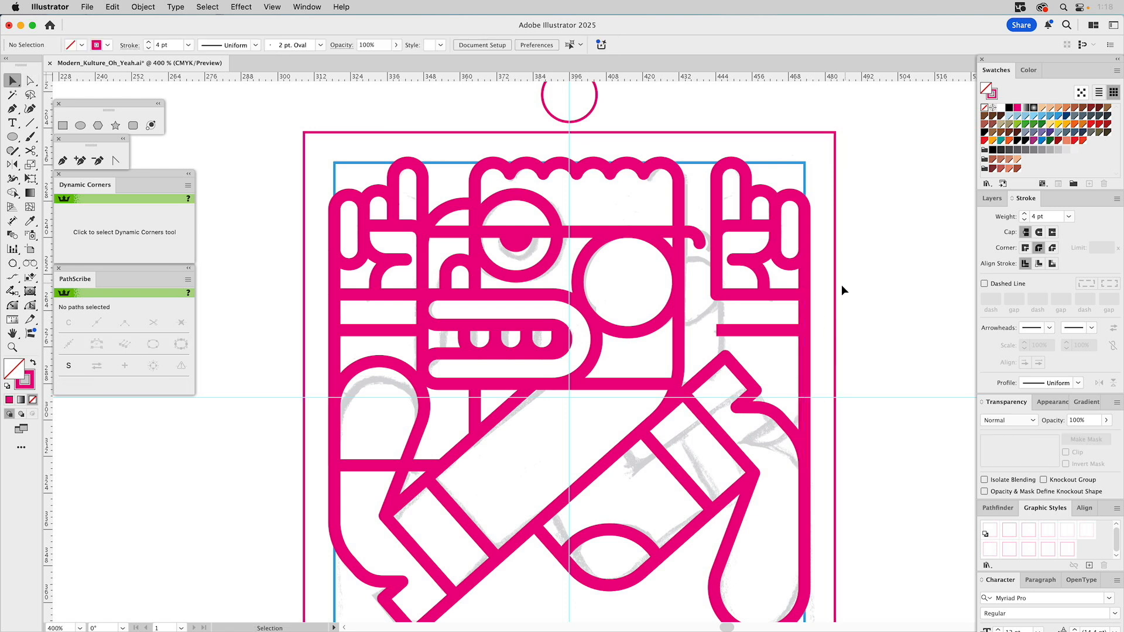
left_click_drag(795, 298, 716, 294)
key("a")
left_click_drag(721, 464, 716, 364)
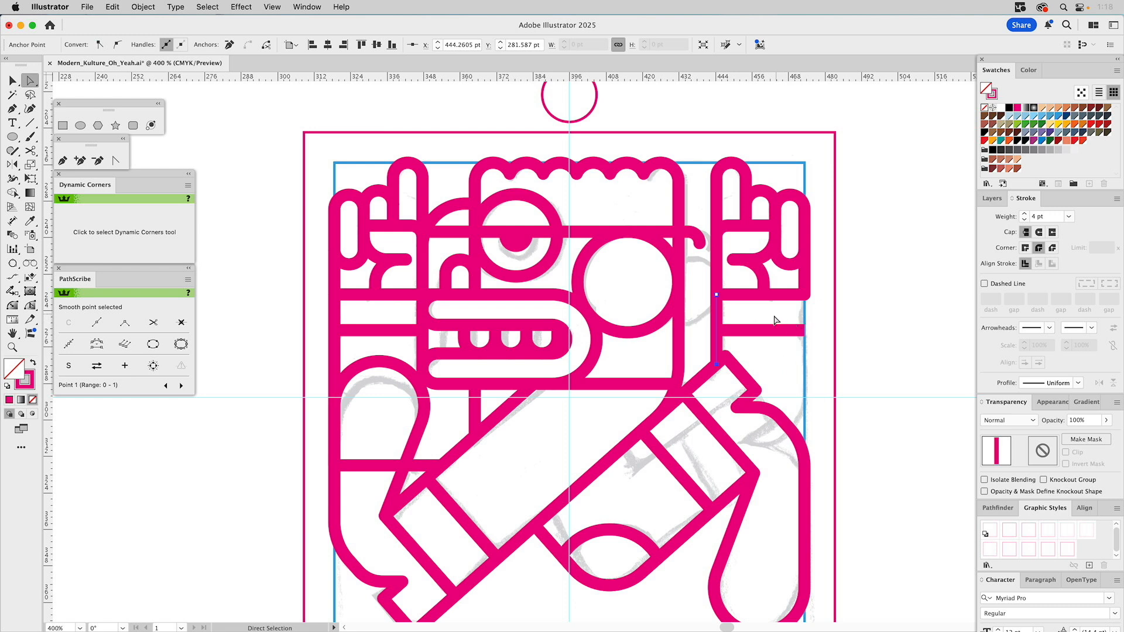
Step: Copy the second arm's inner vertical line to the hand's outer corner and lengthen its lower end along the shoe's outer edge
key("v")
left_click(728, 317)
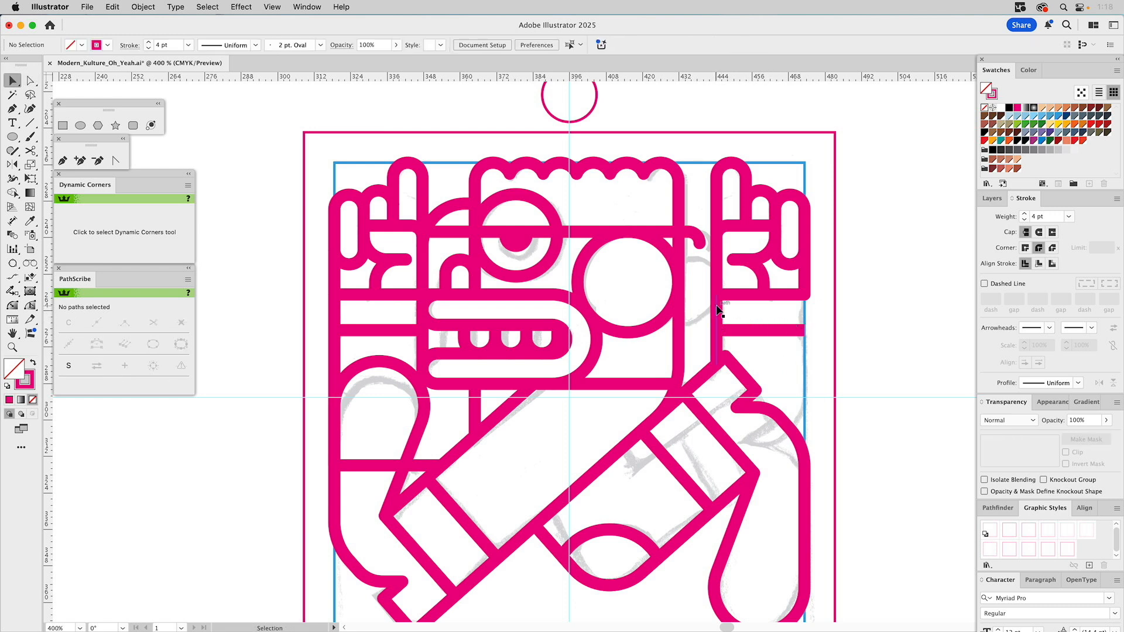
left_click(716, 307)
left_click_drag(718, 297, 803, 302)
key("a")
left_click_drag(805, 363, 805, 466)
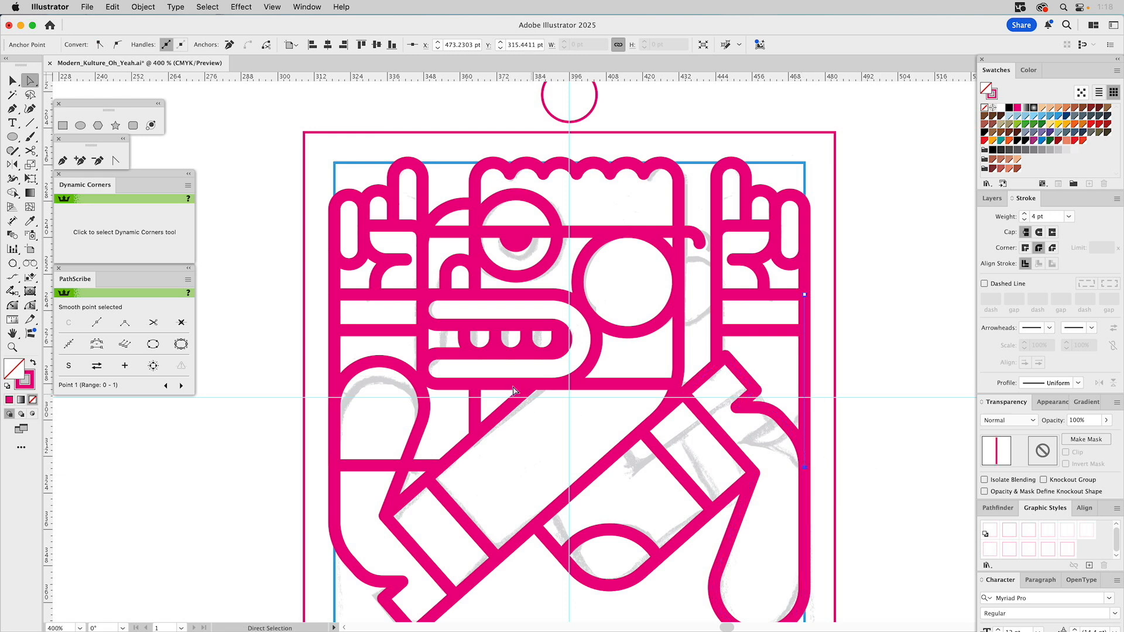
Step: Extend the horizontal line at the head's lower edge to meet the second shoe, and deselect
left_click(644, 385)
left_click_drag(678, 384, 697, 387)
left_click(702, 352)
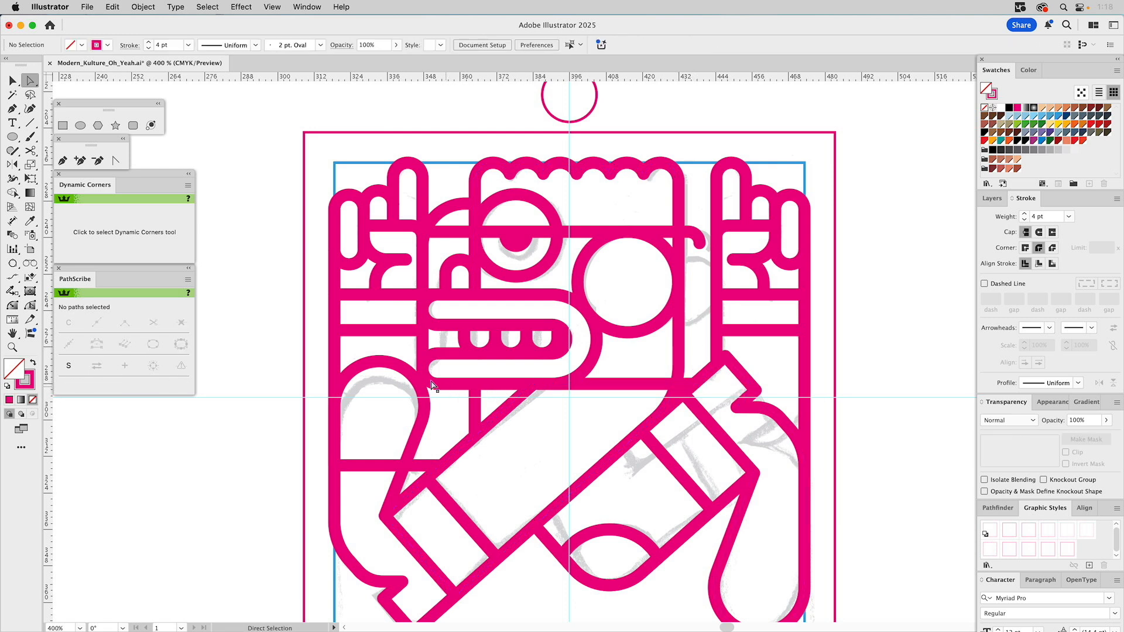
Step: Cut the first arm's outline with the Scissors tool where it crosses the shoe's outer and inner edges, and delete the section inside the shoe
left_click(364, 468)
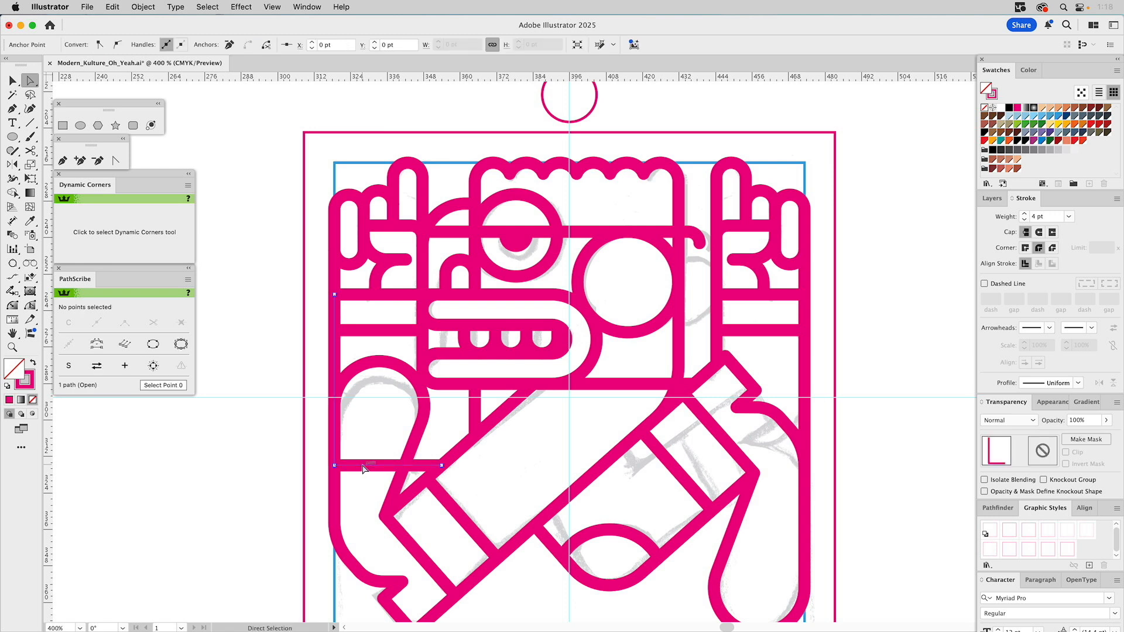
left_click(32, 152)
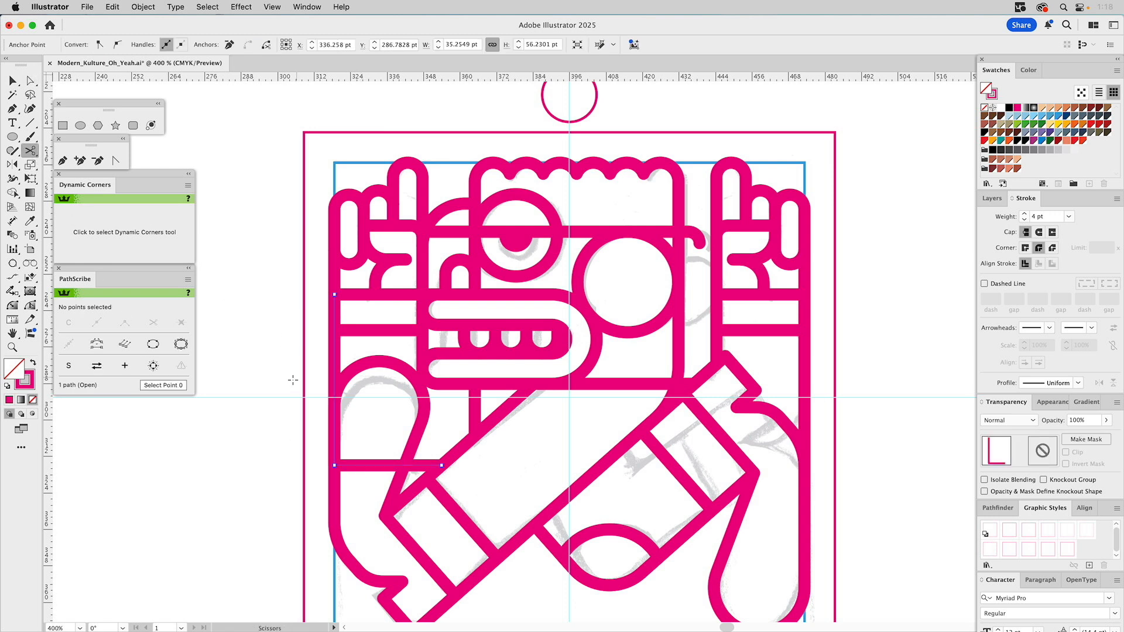
left_click(335, 398)
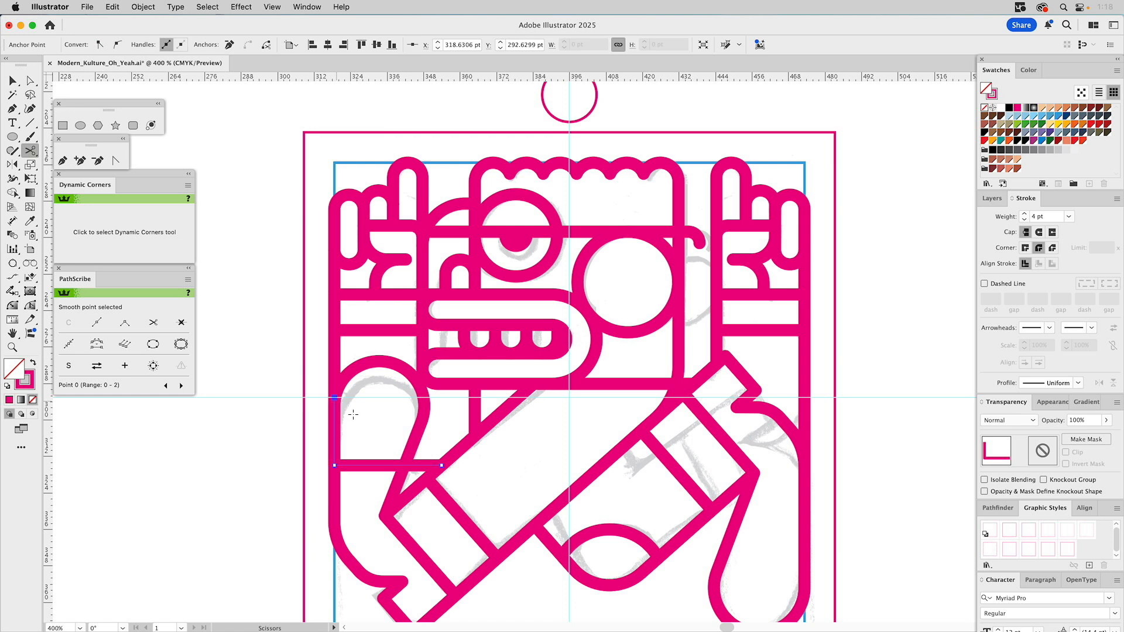
left_click(404, 466)
key("a")
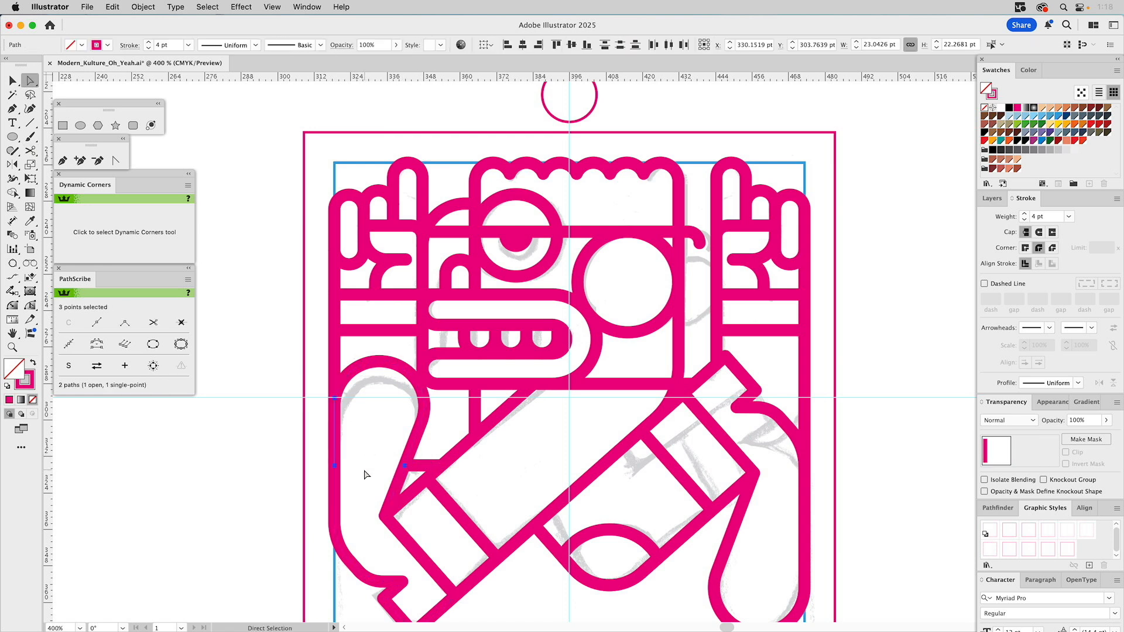
left_click(365, 474)
Step: Select the cuff lines on both arms, nudge them slightly down together, and deselect
left_click_drag(547, 427, 526, 387)
key("super+semicolon")
key("v")
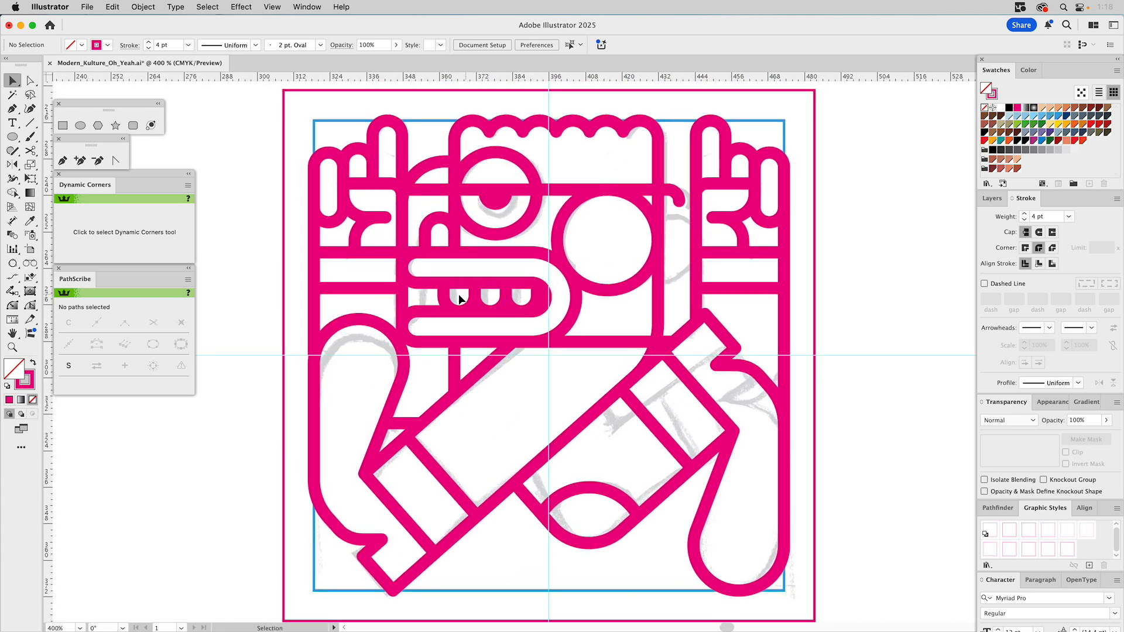
left_click(381, 290)
left_click(720, 291, "shift")
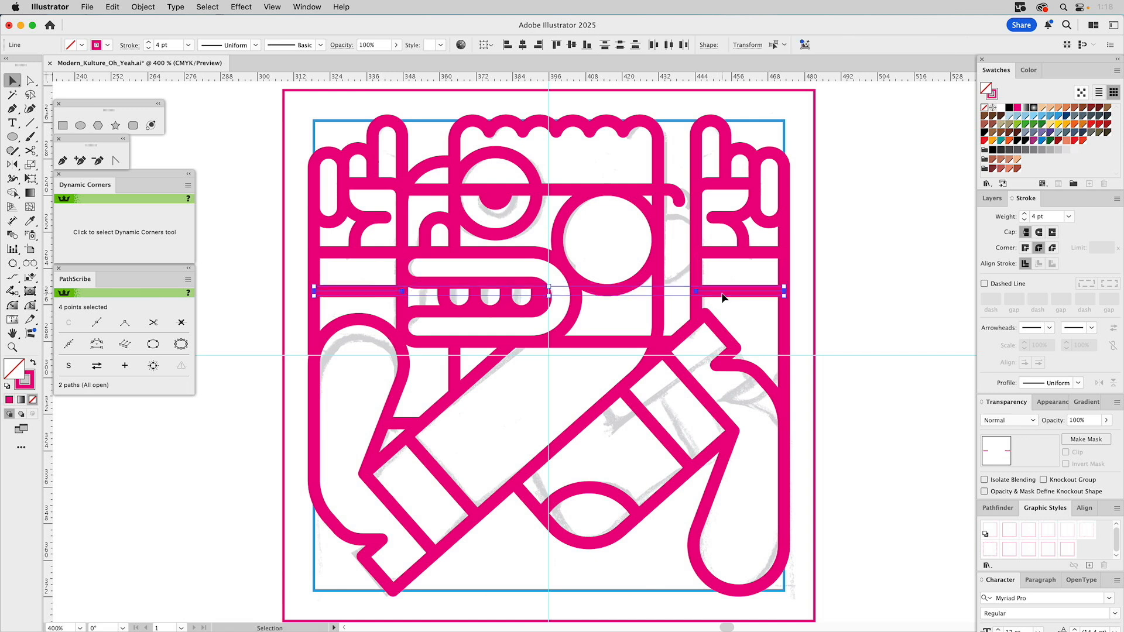
left_click(832, 258)
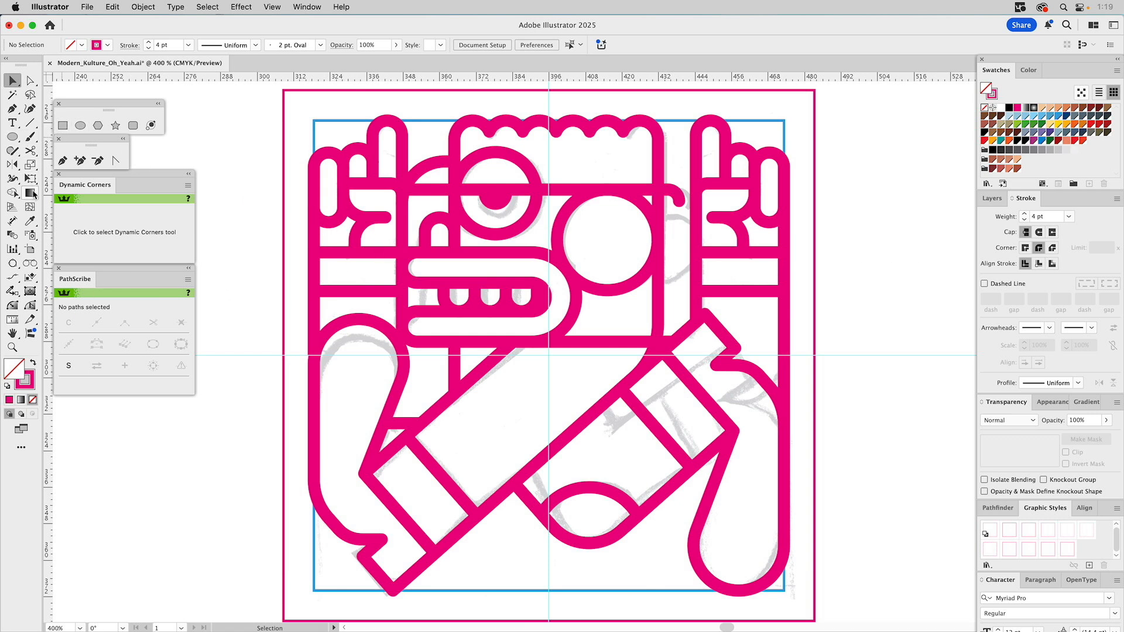
Step: Draw a rectangle about 25.1 by 15.5 pt centred on the outer side point of the large eye circle
left_click(63, 161)
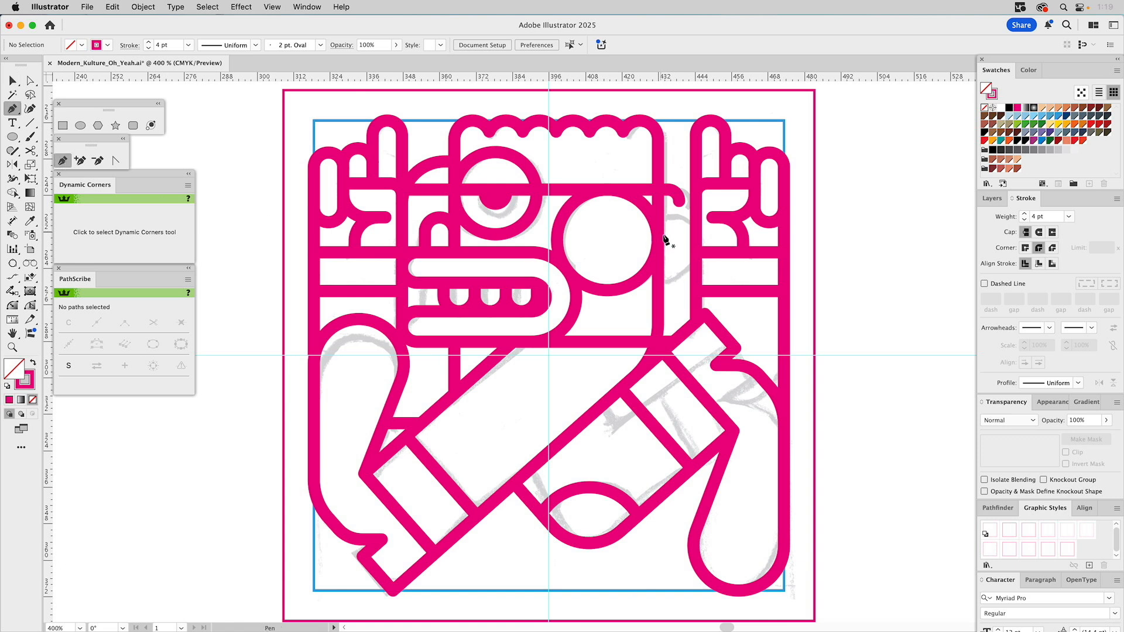
left_click(63, 125)
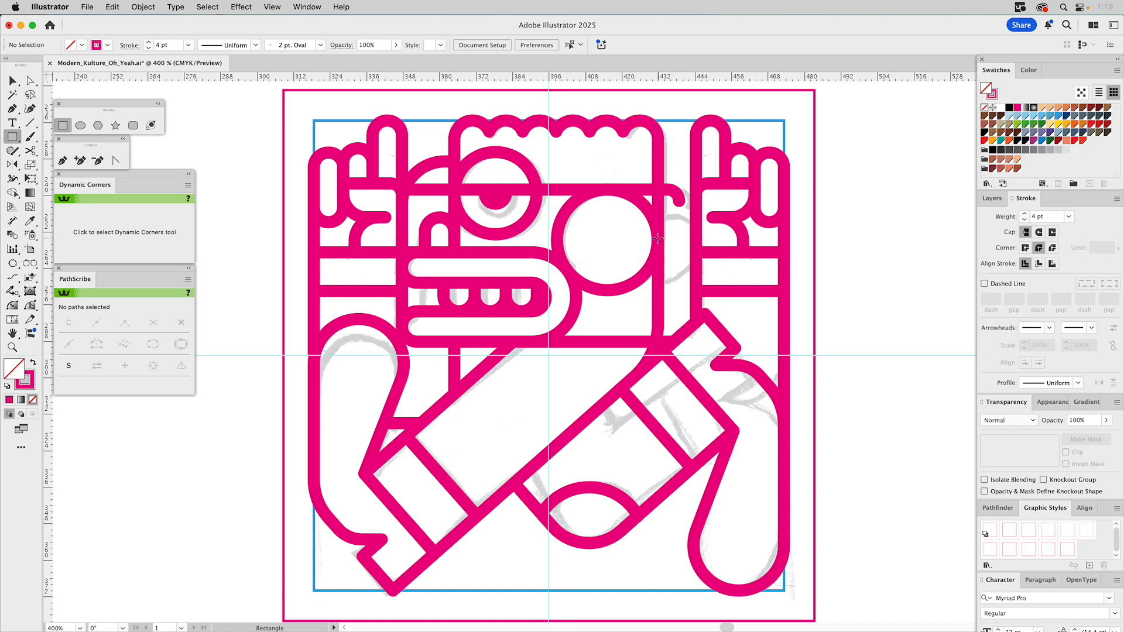
left_click(645, 266, "super")
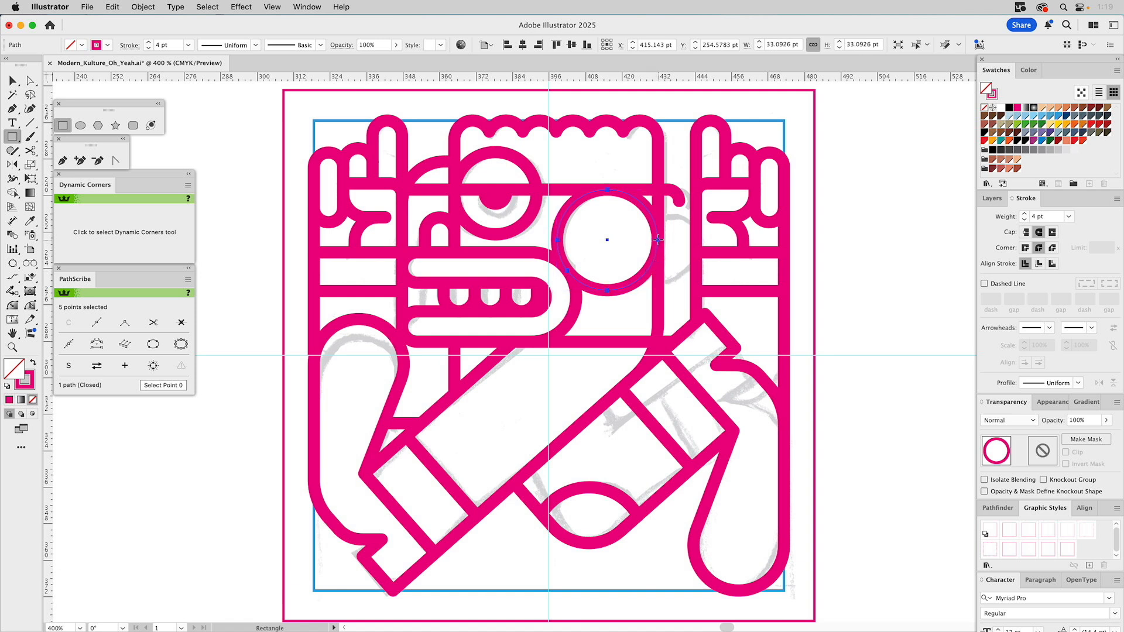
left_click_drag(659, 240, 696, 264)
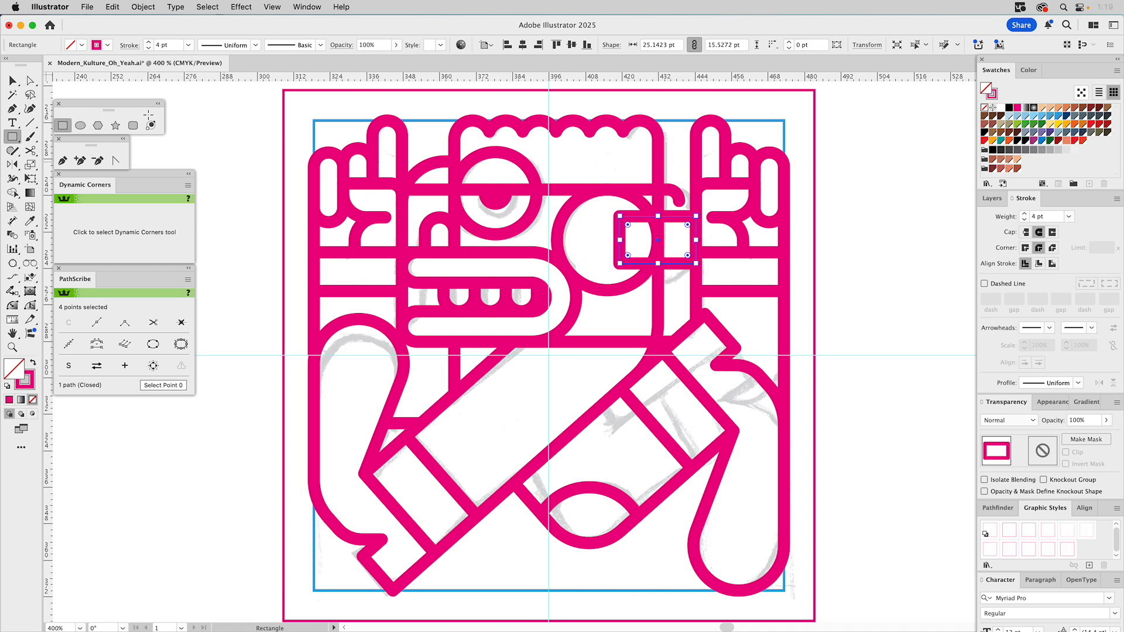
Step: Cut the rectangle's upper and lower edges with the Scissors tool near the eye circle's outer edge, and delete the part inside the eye
left_click(31, 149)
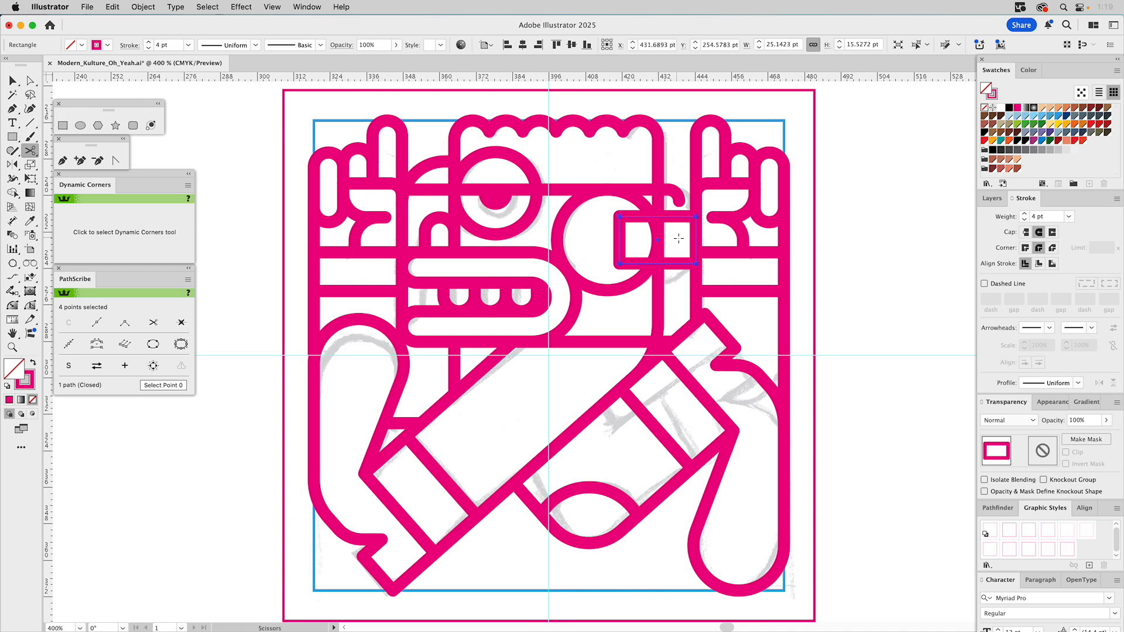
left_click(651, 217)
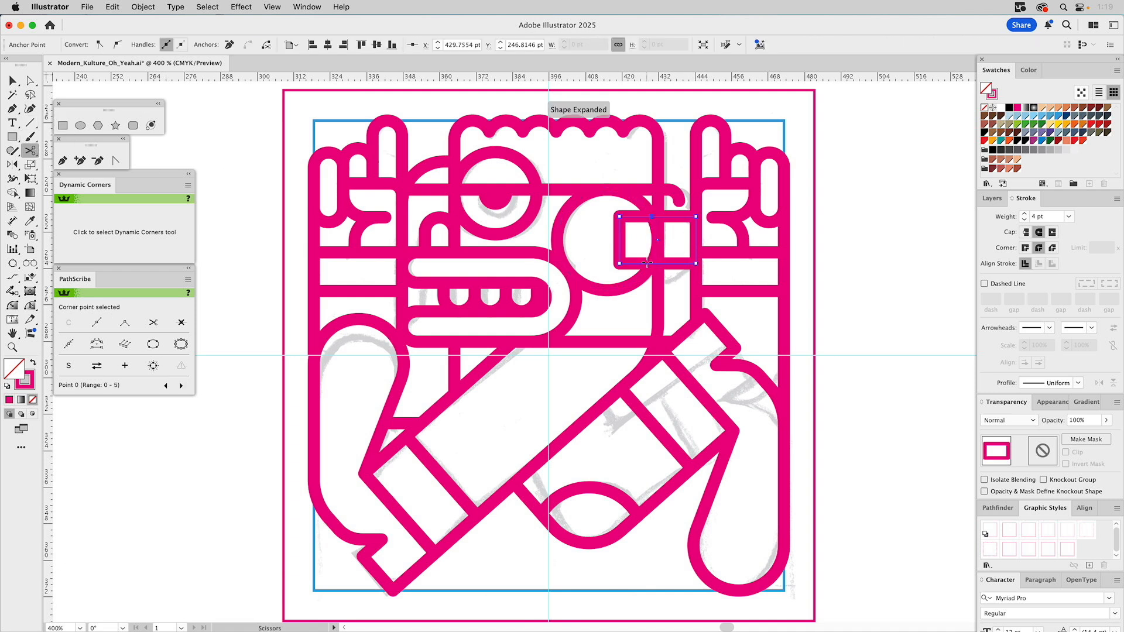
left_click(648, 265)
key("a")
key("Delete")
key("Delete")
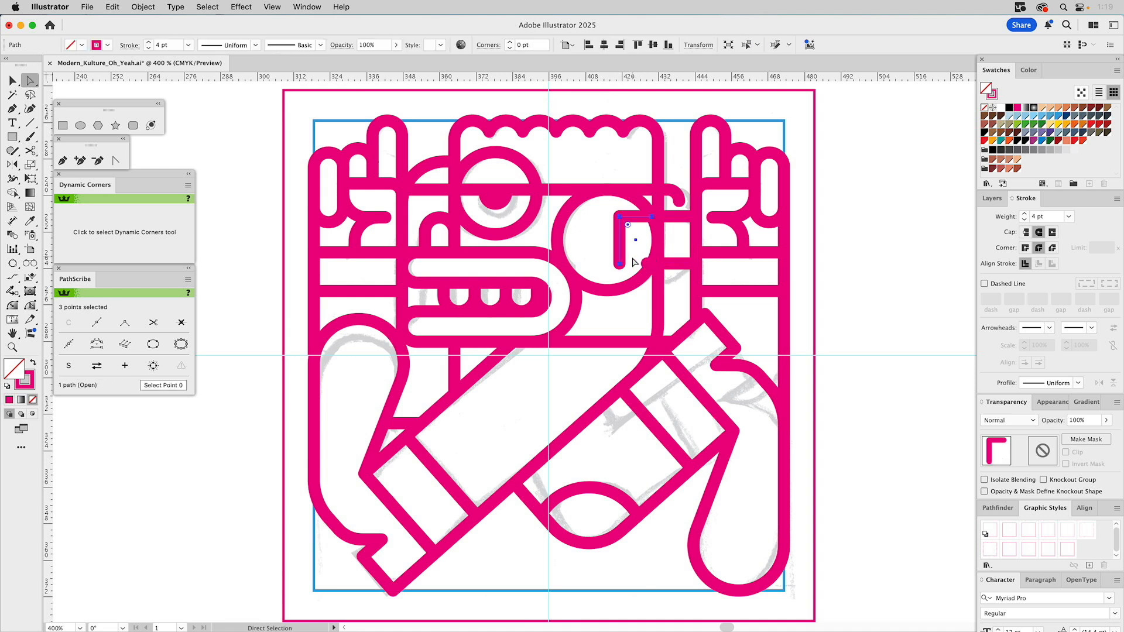
Step: Reshape the remaining open rectangle into an ear about 12.8 by 18.7 pt, with both ends on the head's side line
left_click(673, 217)
left_click_drag(651, 217, 657, 217)
left_click_drag(646, 264, 696, 280)
left_click(696, 264)
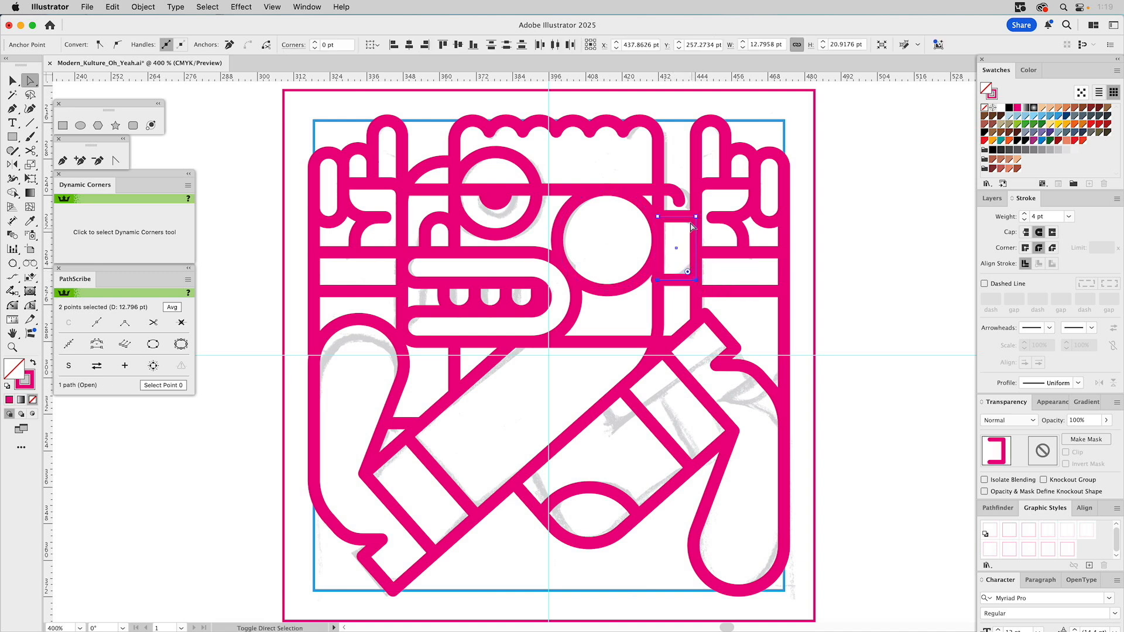
left_click(659, 217)
left_click_drag(696, 219, 695, 223)
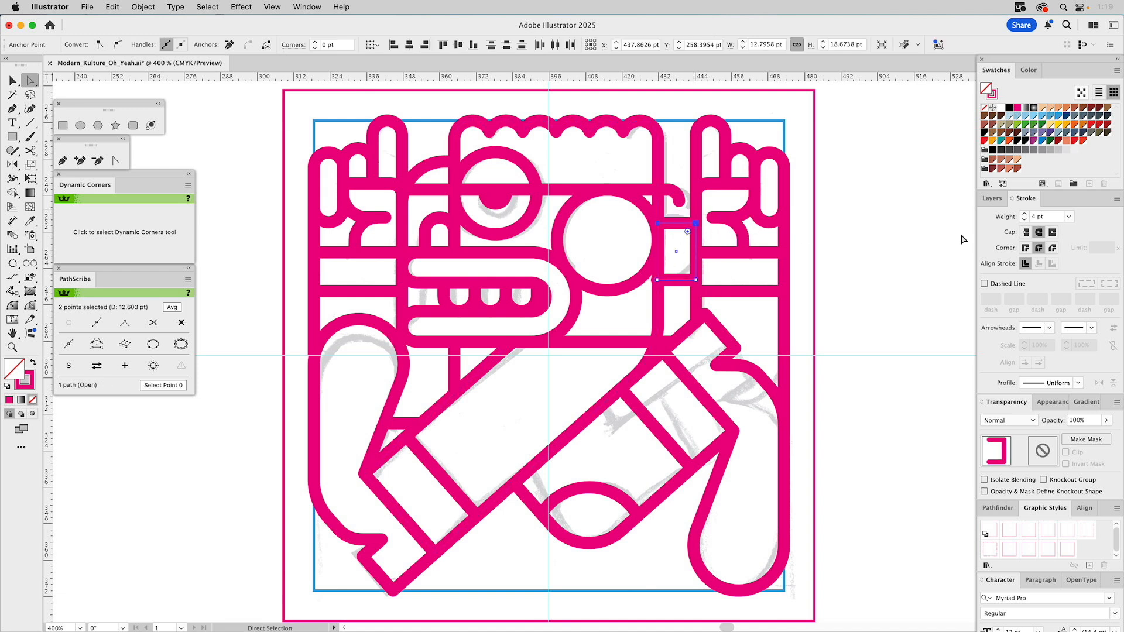
Step: Give the ear path a butt cap, round its two outer corners to a radius of about 9.34 pt, and deselect
left_click(1026, 233)
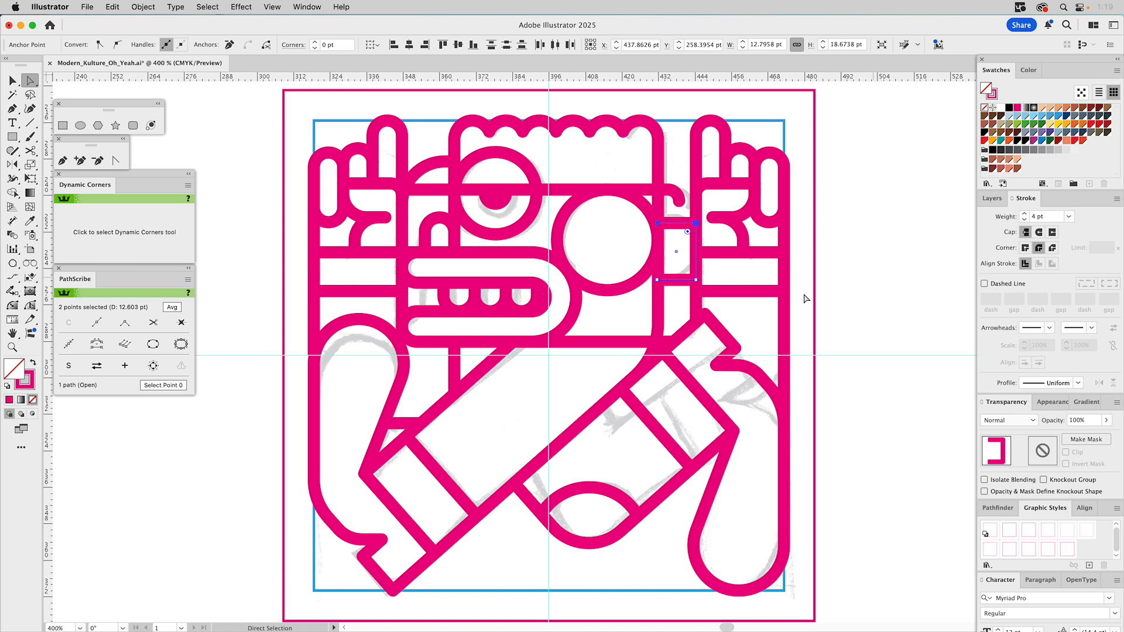
left_click(696, 280)
left_click(696, 223, "shift")
left_click_drag(688, 234, 641, 256)
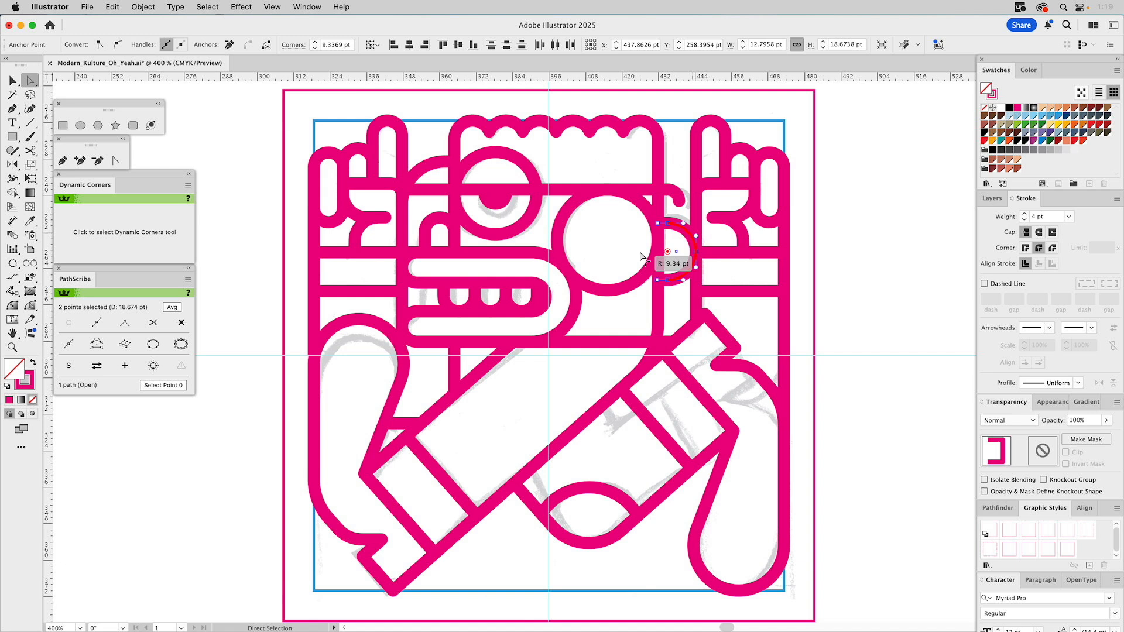
key("super+shift+a")
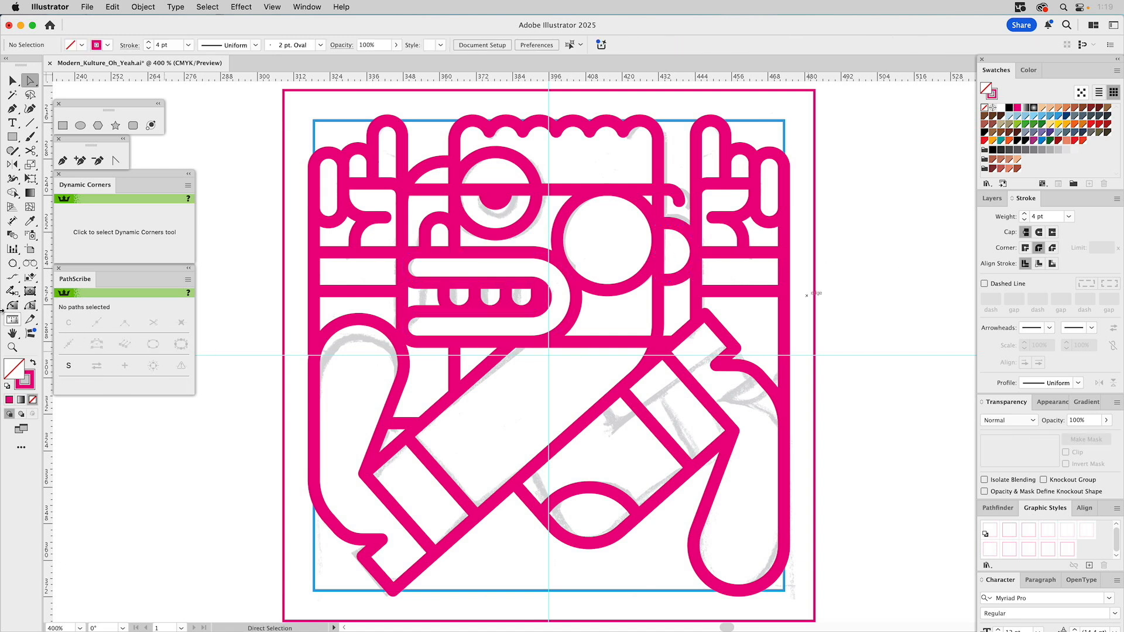
Step: Hide the Sketch layer so only the Build artwork remains on view
left_click(12, 347)
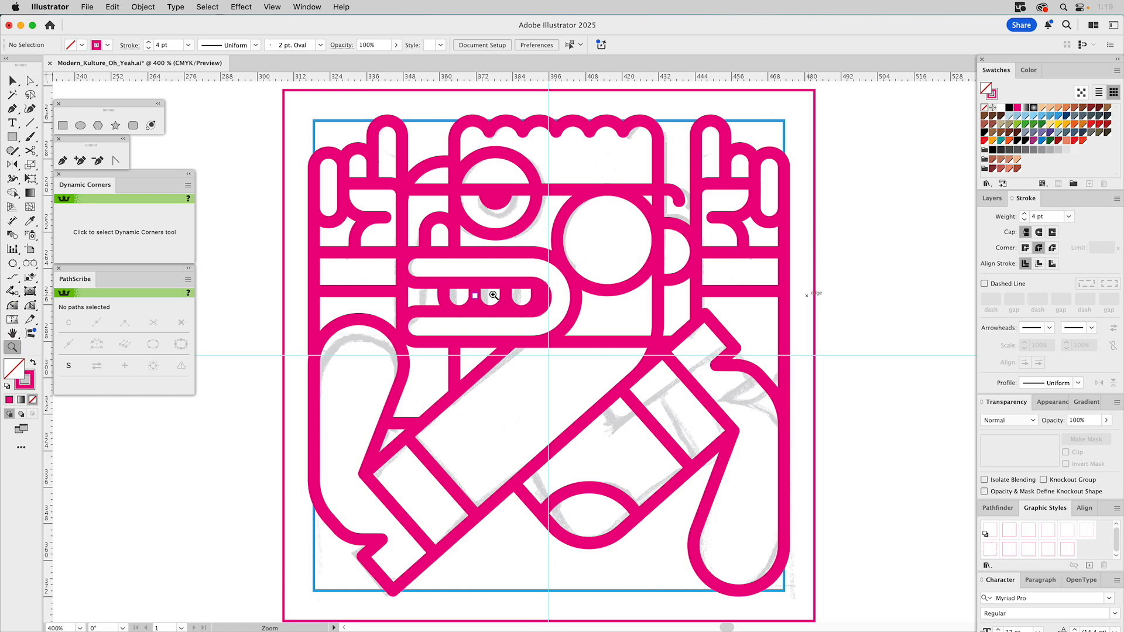
left_click(504, 309, "alt")
scroll(503, 309, "right", 5)
scroll(503, 309, "down", 2)
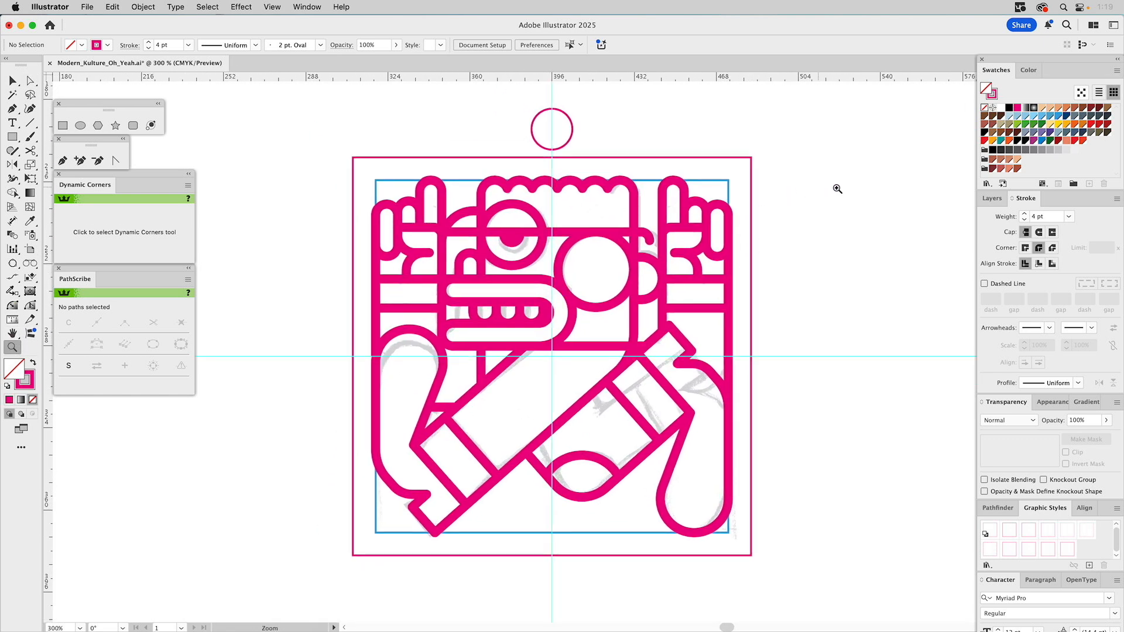
key("v")
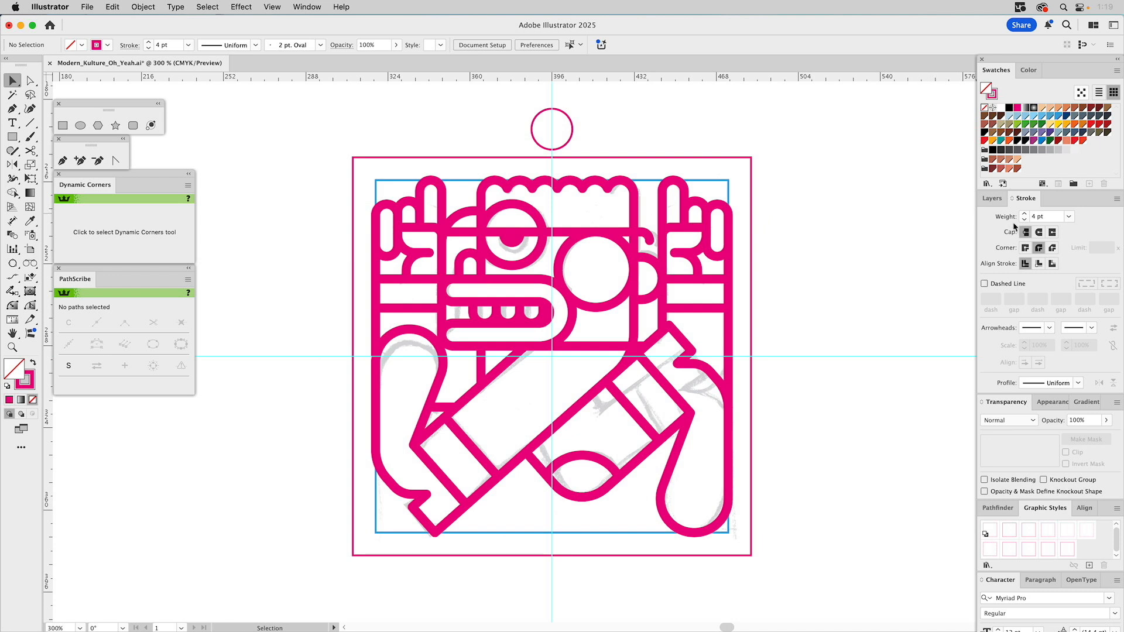
left_click(994, 198)
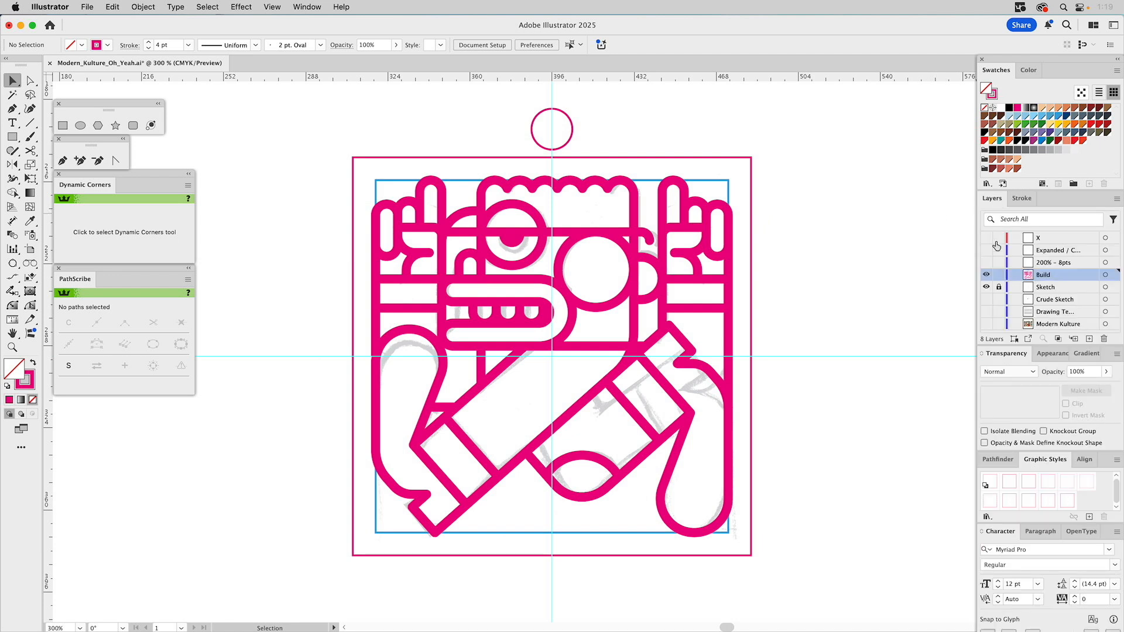
left_click(986, 287)
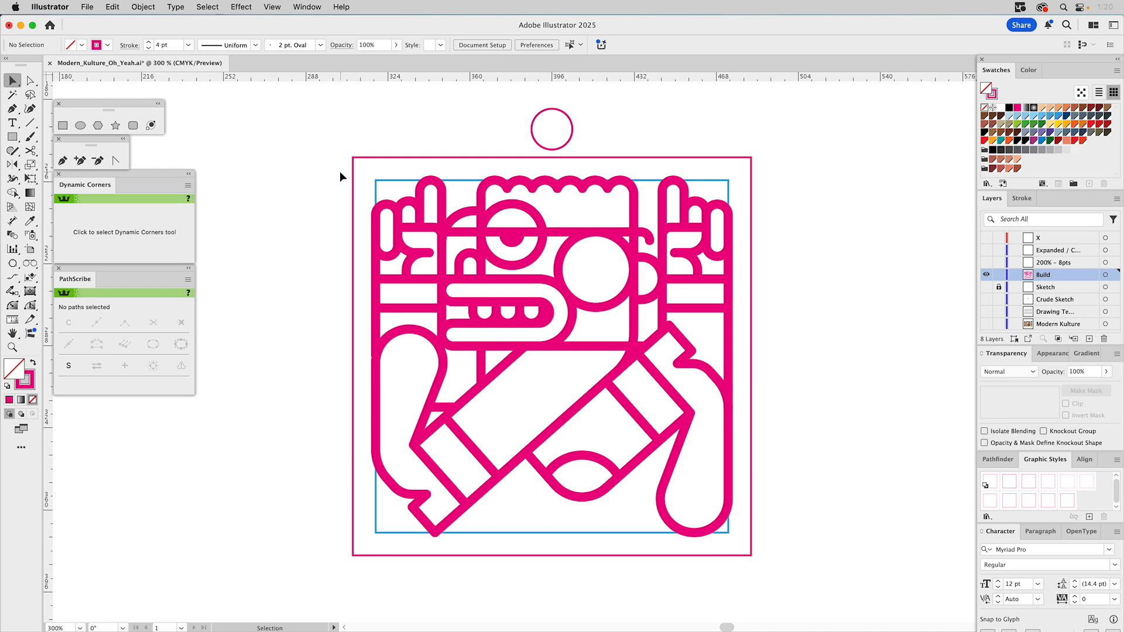
Step: Copy the character without the outer square frame, hide the Build layer, and paste it in place on the visible 200% - 8pts layer
left_click_drag(340, 171, 764, 541)
left_click(498, 554, "shift")
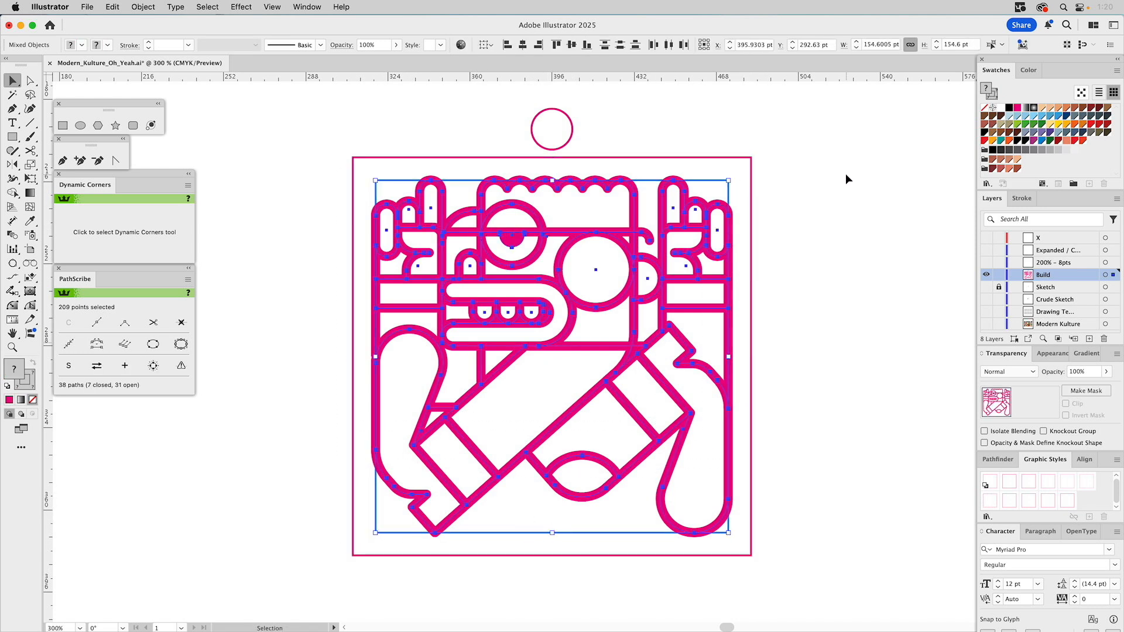
left_click(987, 275)
left_click(987, 262)
left_click(1055, 262)
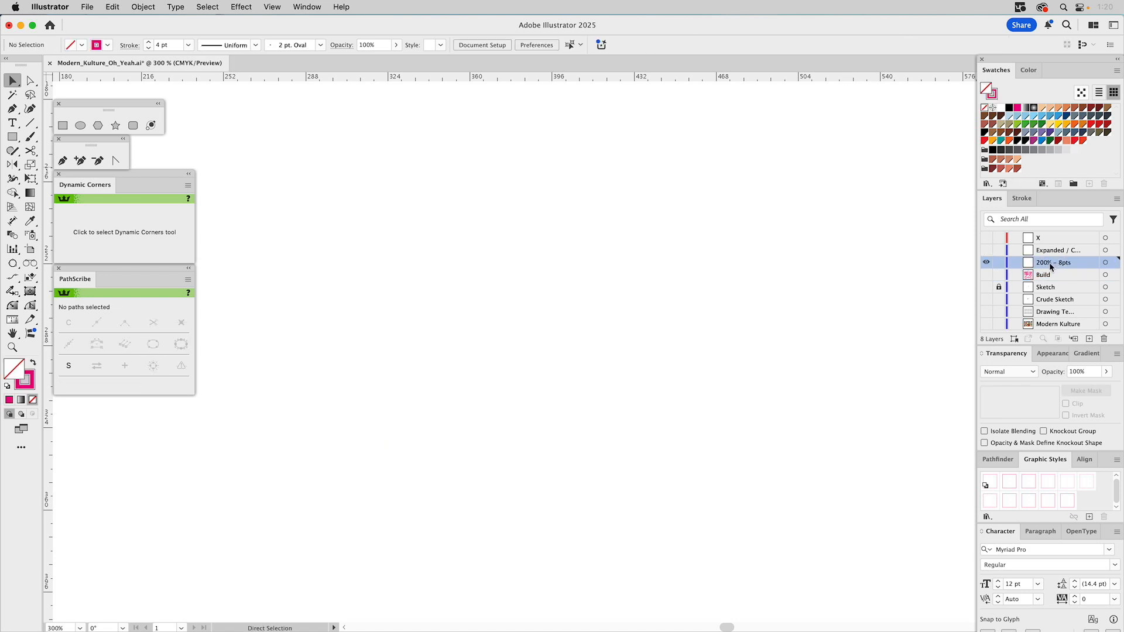
key("super+f")
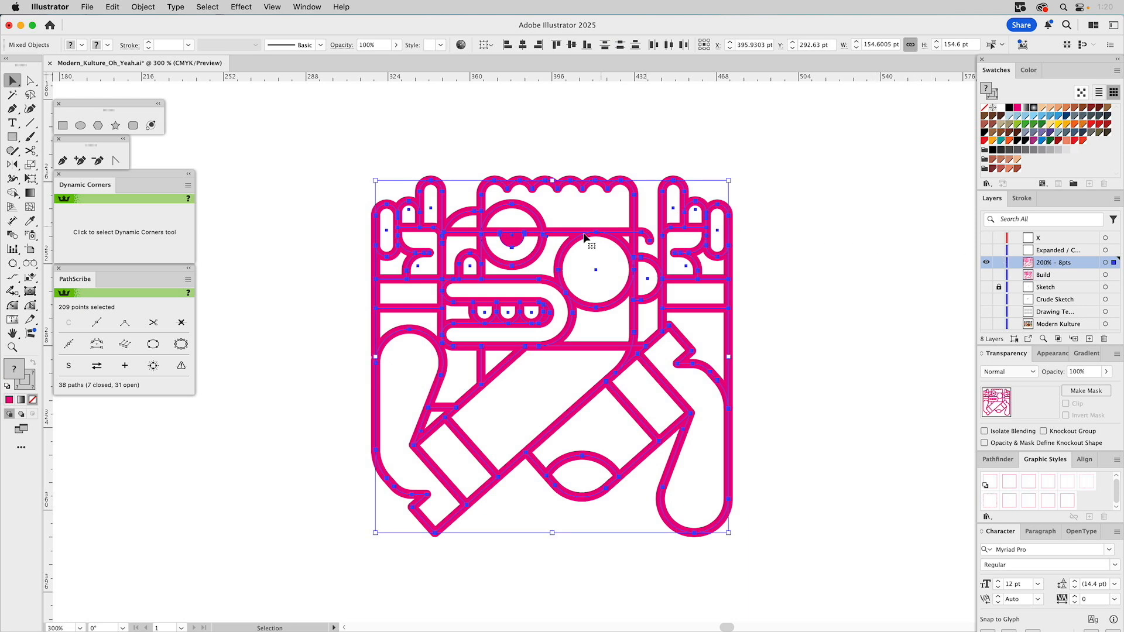
Step: Scale the pasted character uniformly to 200%, including strokes and corners, and deselect
key("super+0")
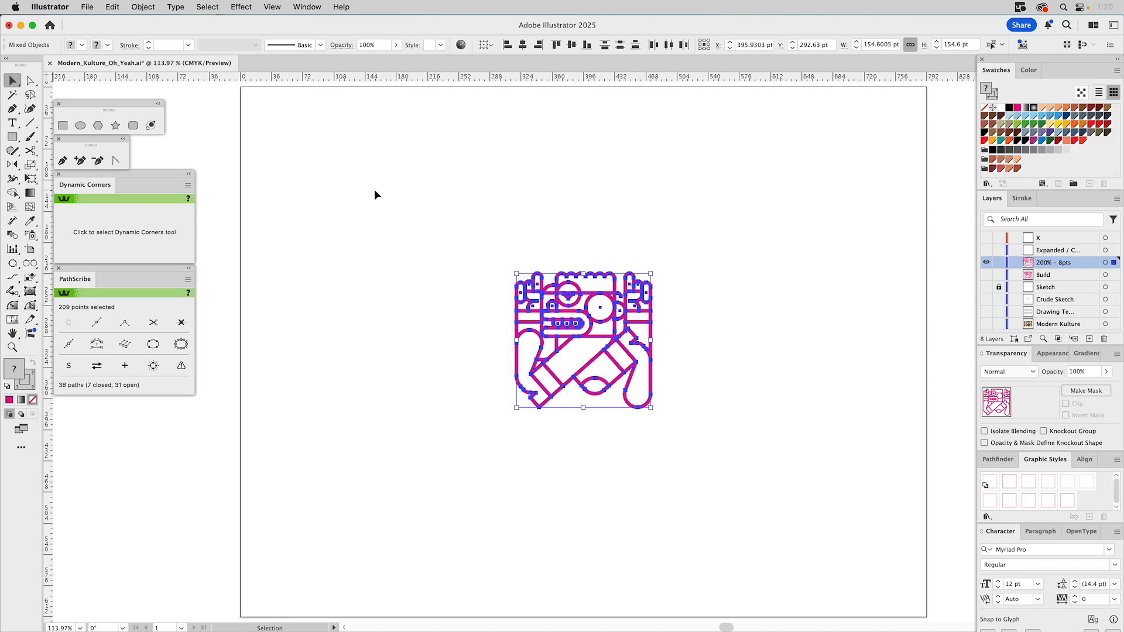
double_click(31, 164)
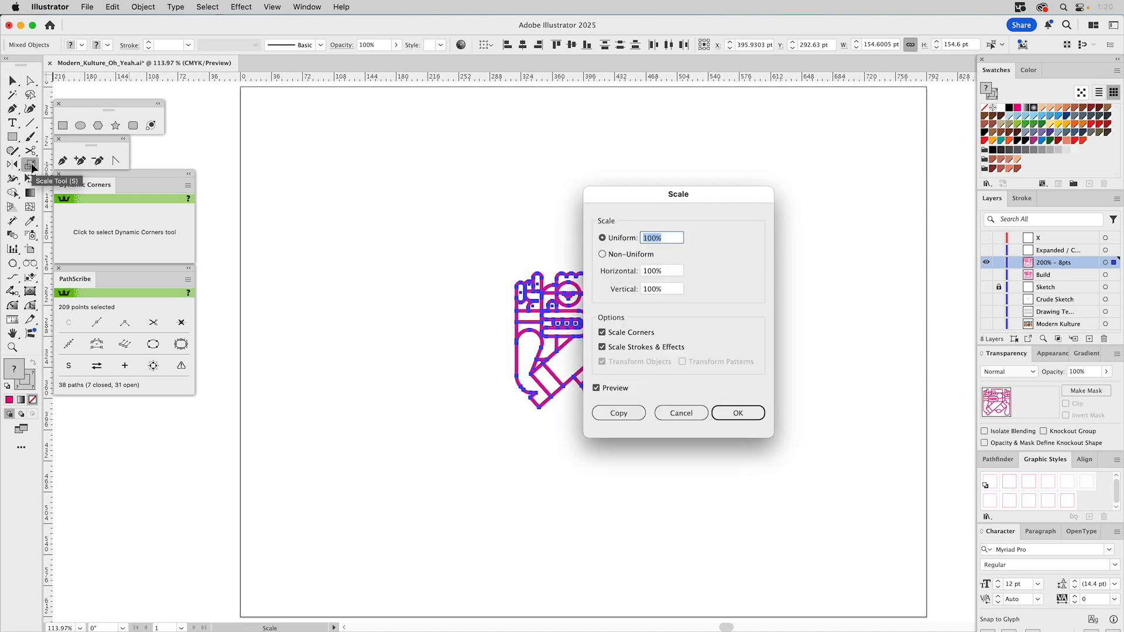
type("2")
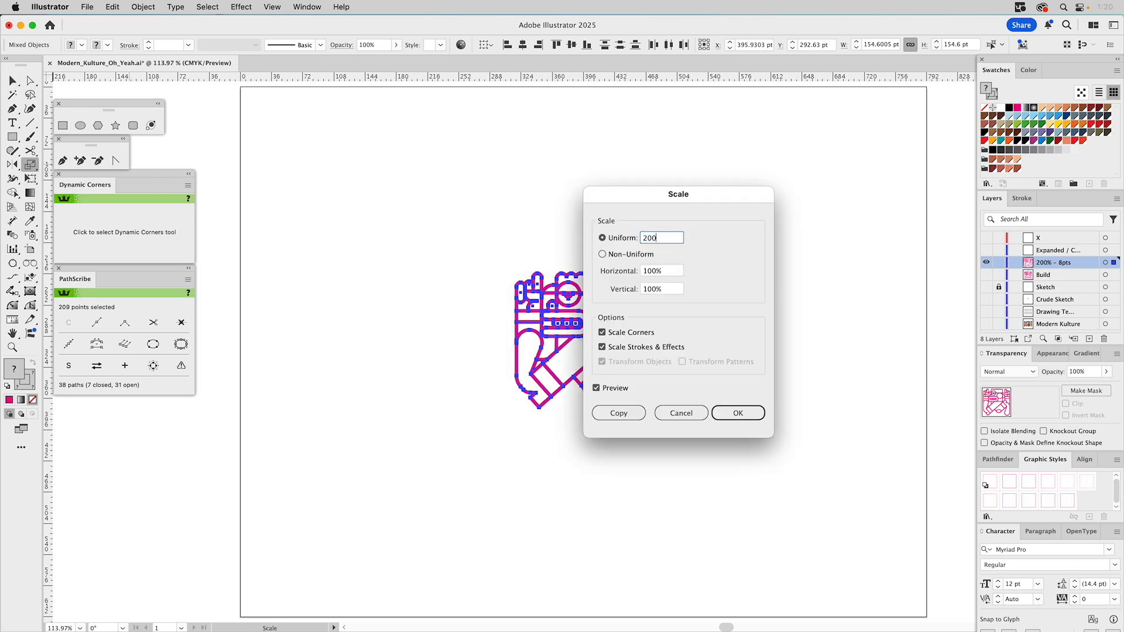
key("Return")
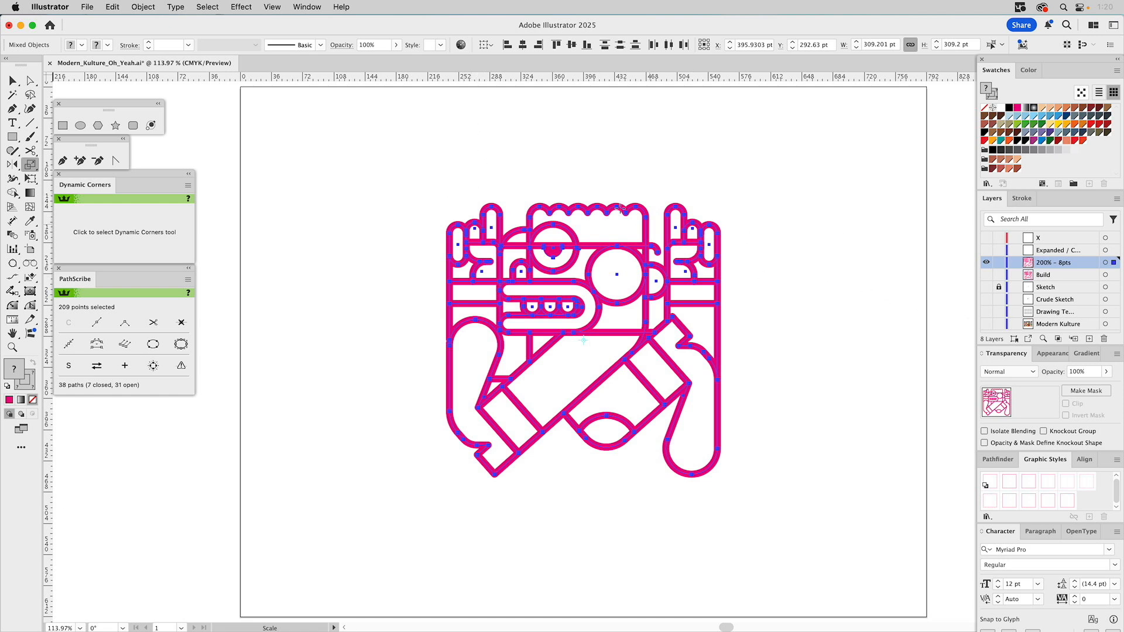
left_click(609, 177)
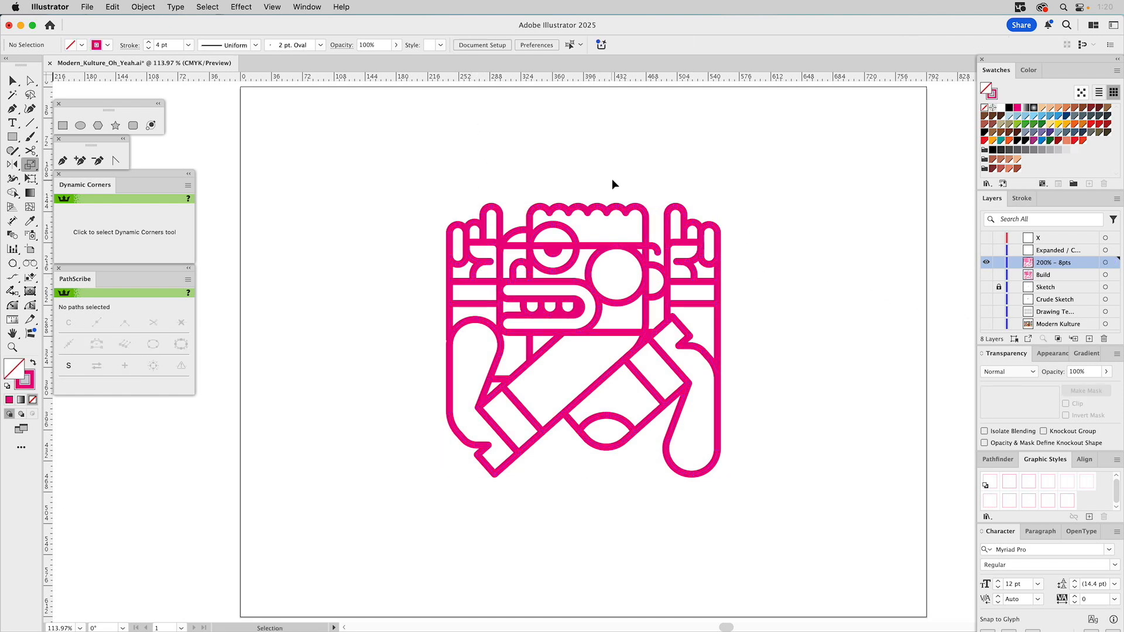
Step: Select the scaled head outline and check its stroke weight and cap settings
key("v")
left_click(594, 209)
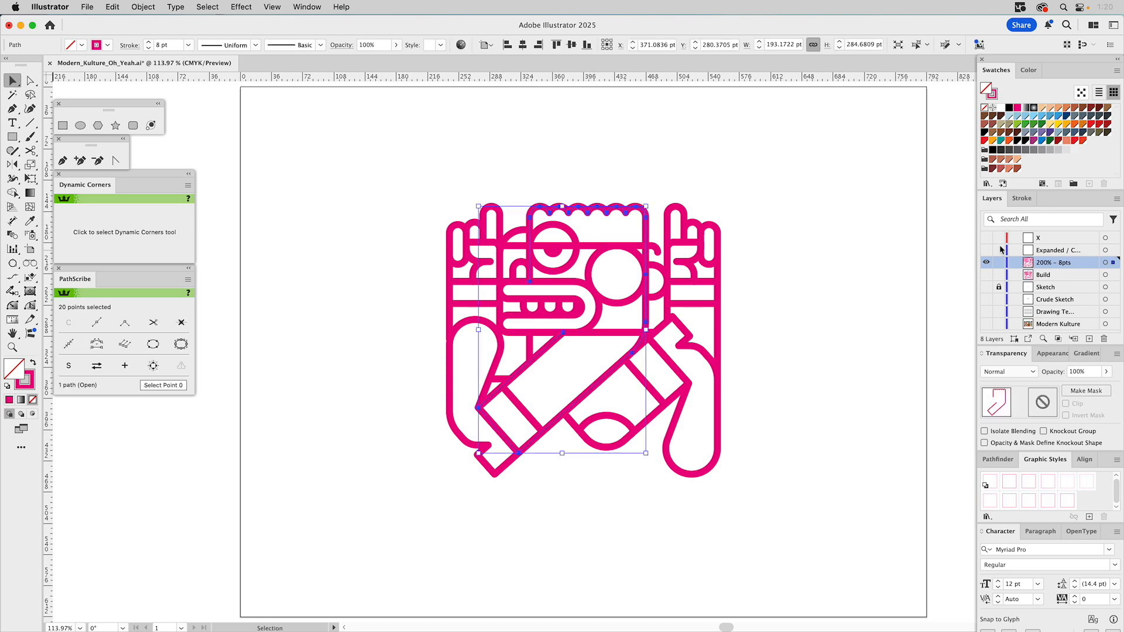
left_click(1021, 198)
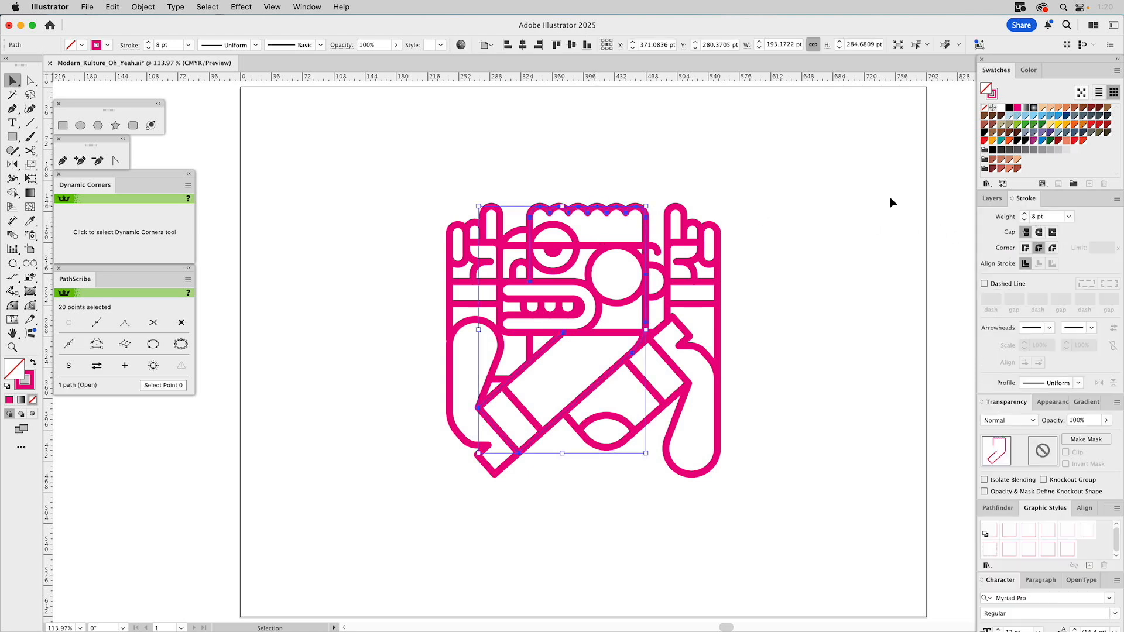
Step: Select all the character's paths except the half-circle pupil, change their stroke colour to black, and deselect
left_click_drag(416, 175, 801, 519)
left_click(557, 260, "shift")
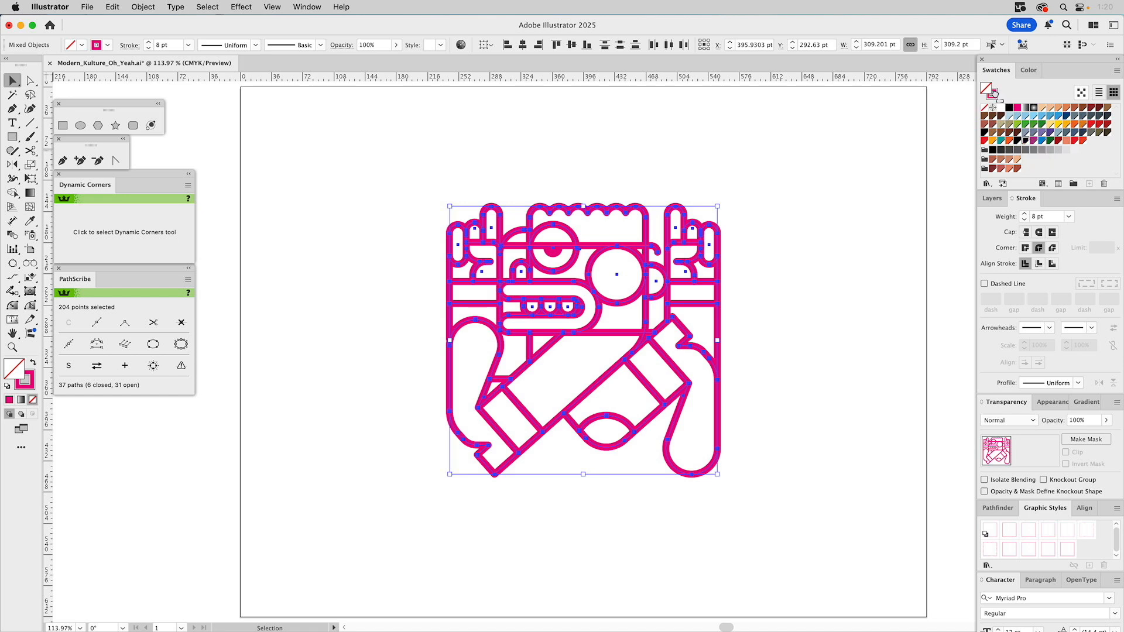
left_click_drag(996, 93, 996, 94)
left_click(753, 139)
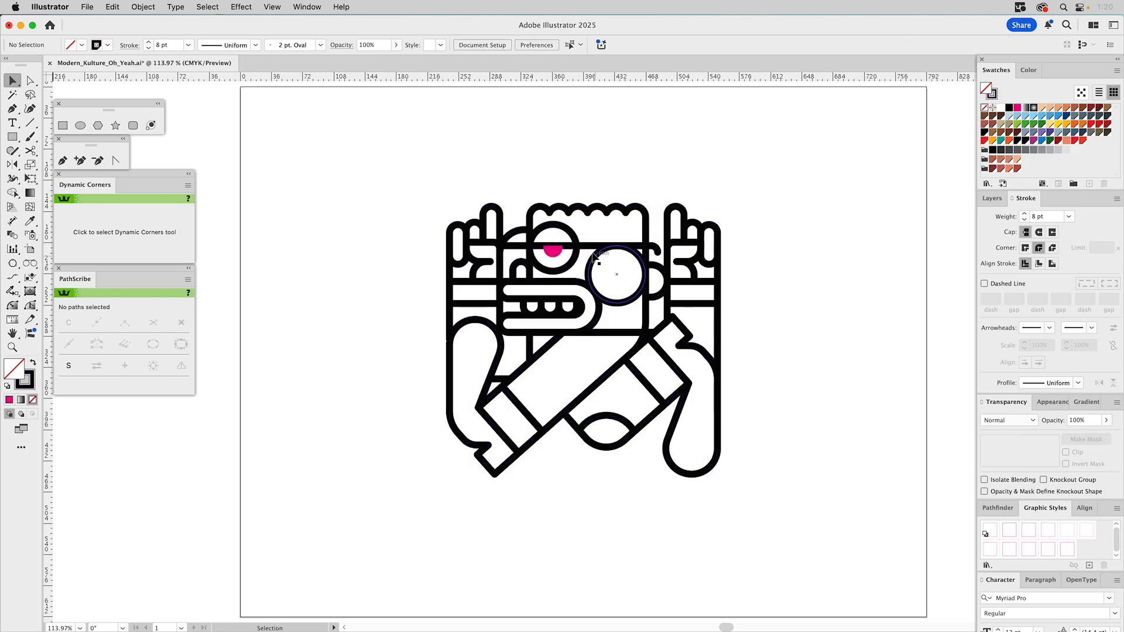
Step: Fill the half-circle pupil with black and deselect
left_click(553, 252)
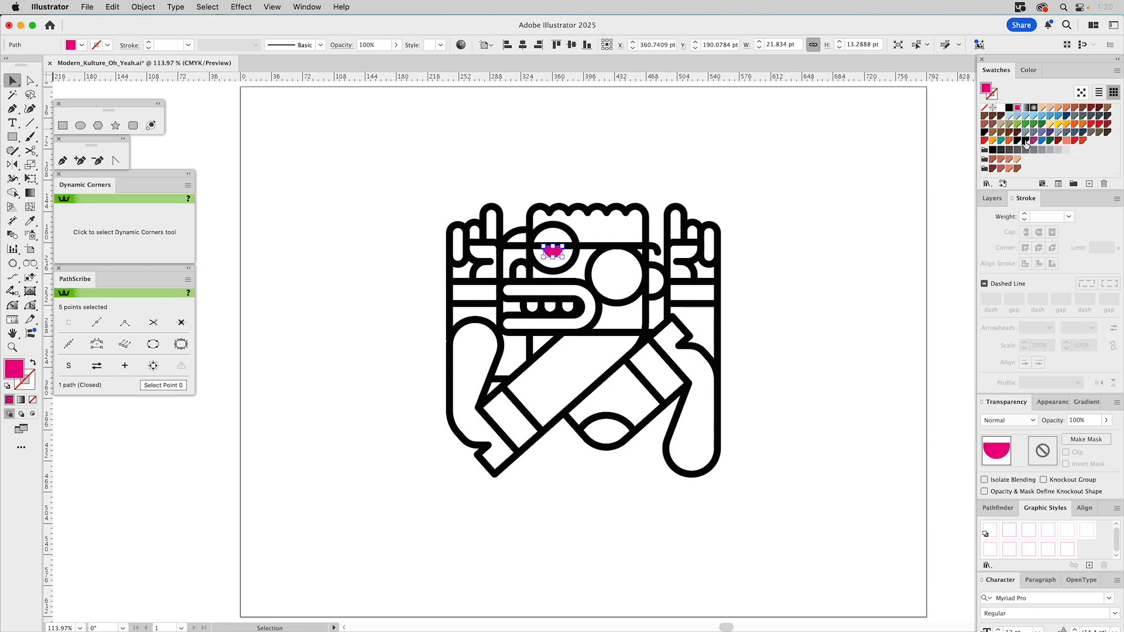
left_click_drag(1025, 138, 986, 89)
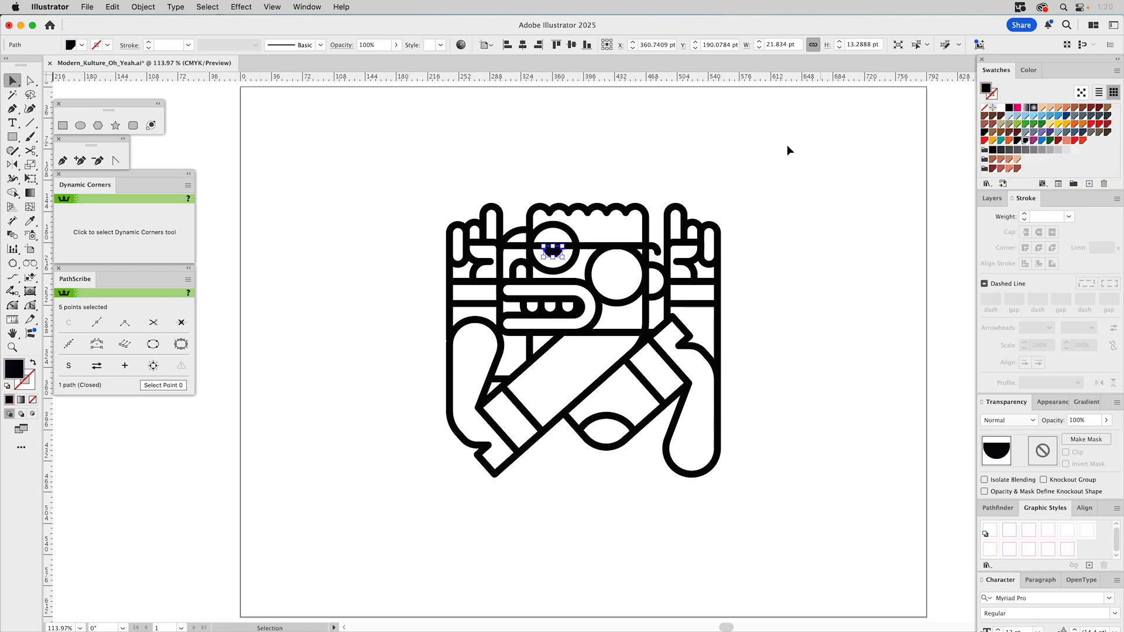
left_click(784, 143)
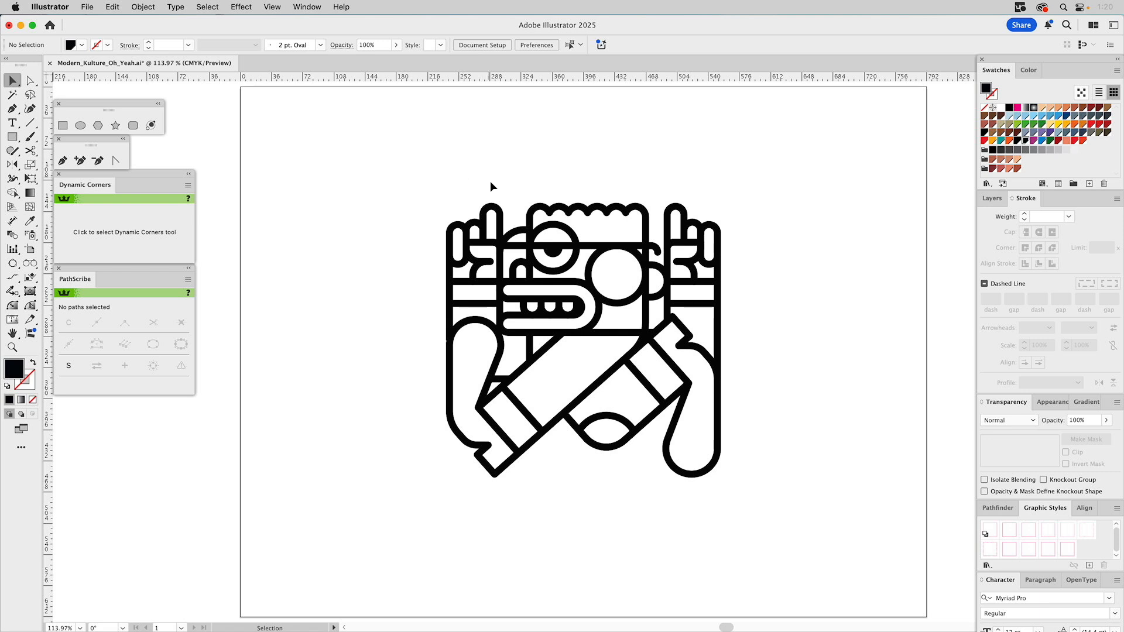
Step: Shorten the horizontal line through the eye so it starts at the head's front edge instead of the hand, and deselect
key("a")
left_click_drag(503, 246, 528, 247)
left_click(594, 157)
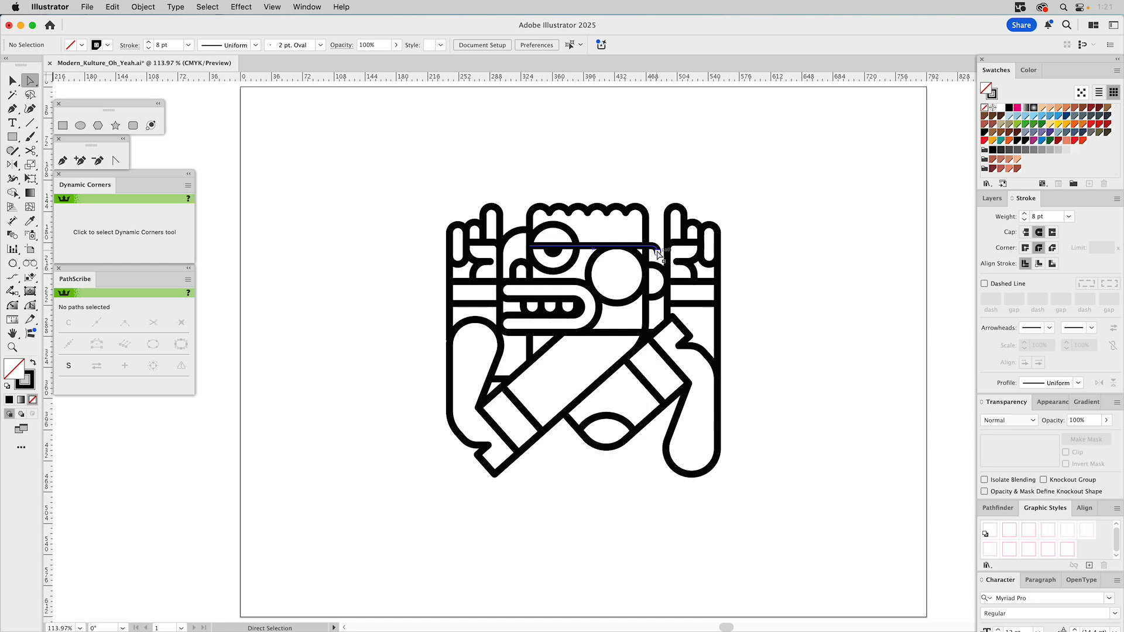
Step: Remove the hooked end of the line through the eye, extend the line to meet the head's back edge, and deselect
left_click(656, 250)
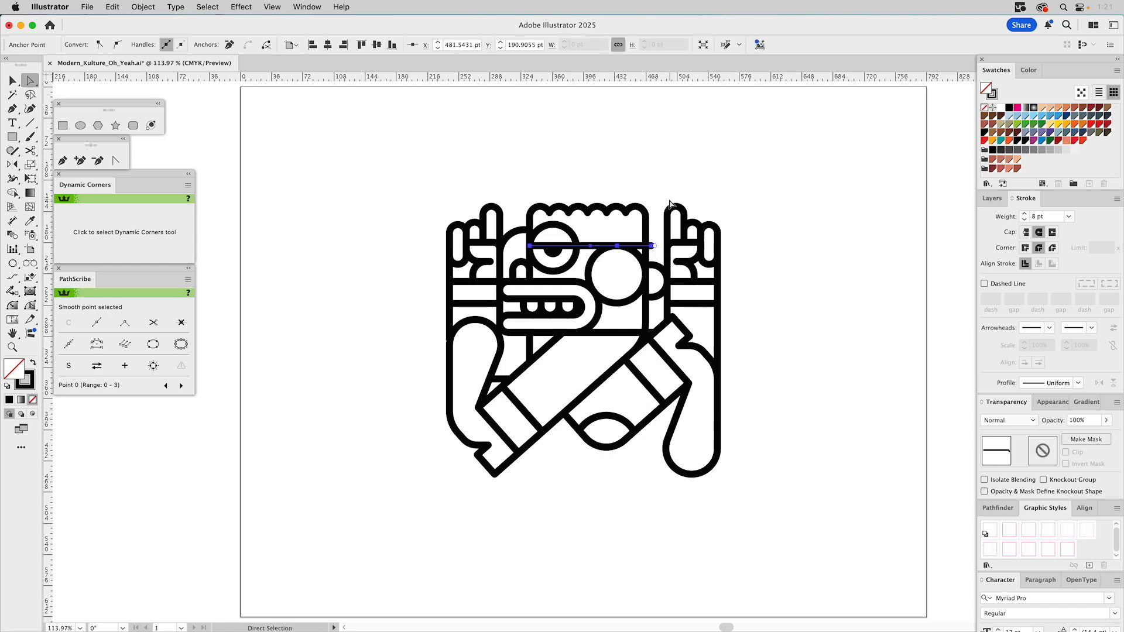
left_click(671, 203)
left_click_drag(652, 246, 631, 246)
key("Delete")
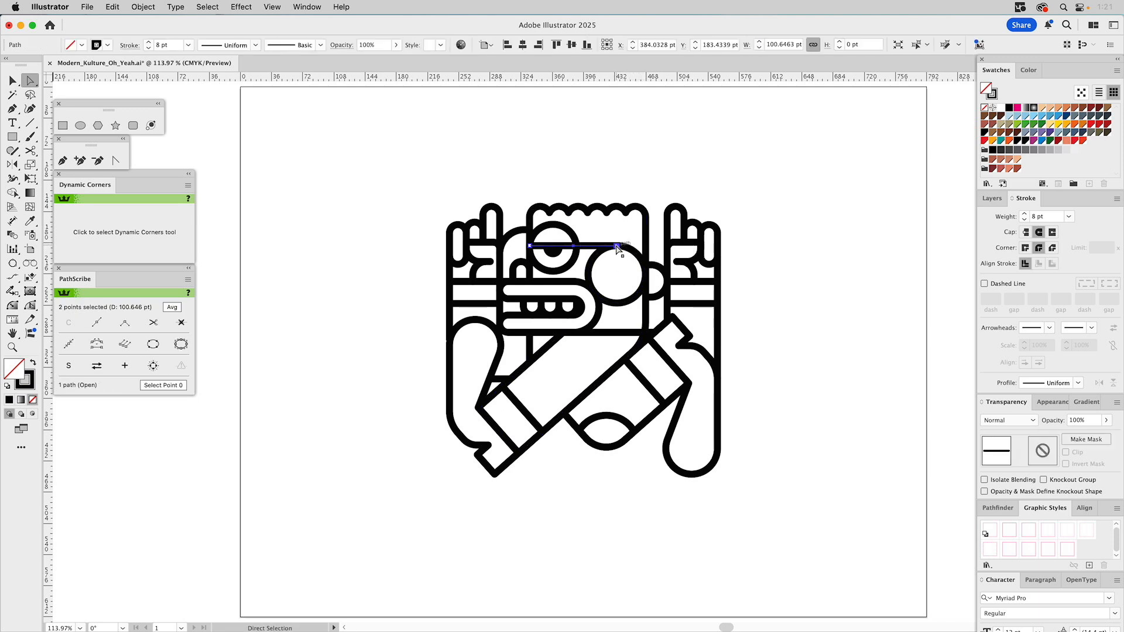
left_click(617, 246)
left_click_drag(619, 248, 645, 246)
left_click(648, 167)
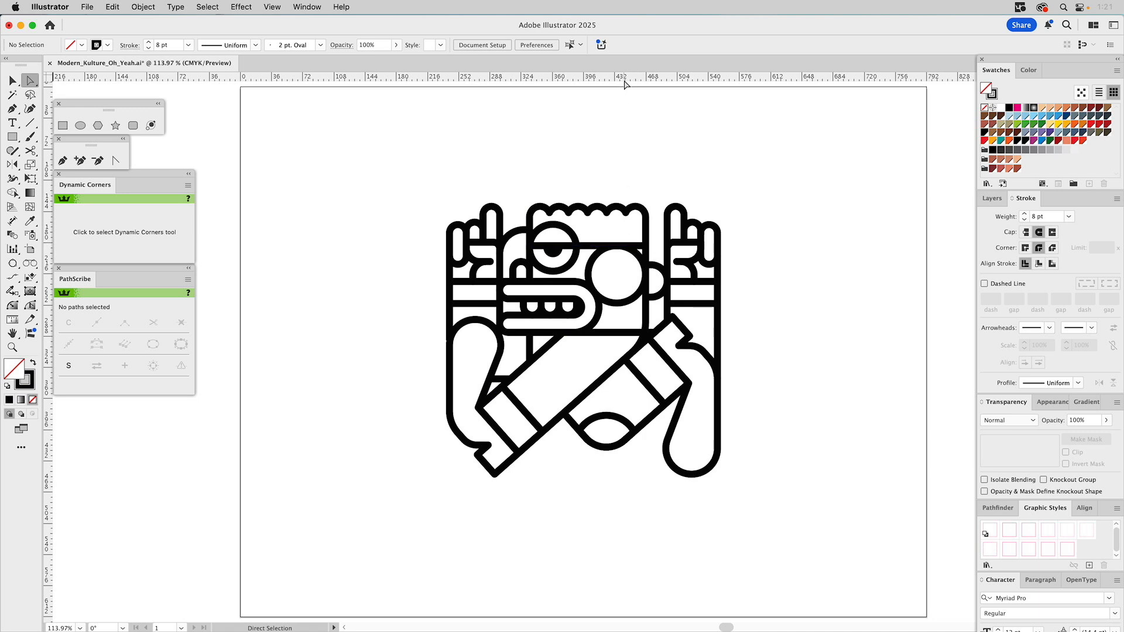
Step: Place a horizontal guide level with the straight line across the head and eye
left_click_drag(625, 84, 645, 246)
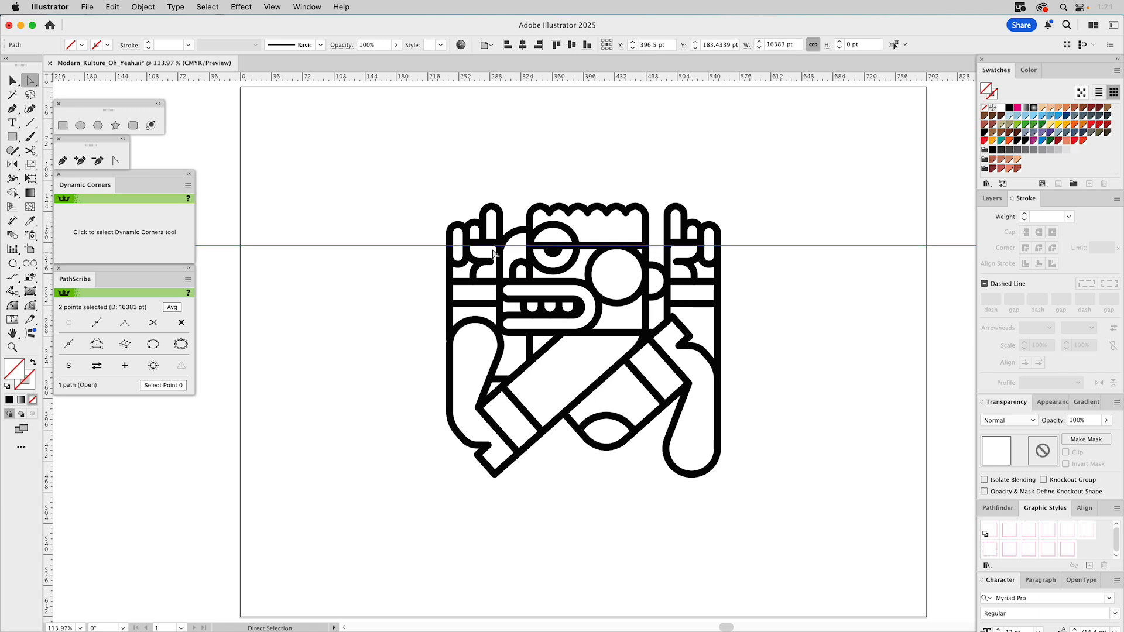
left_click(17, 349)
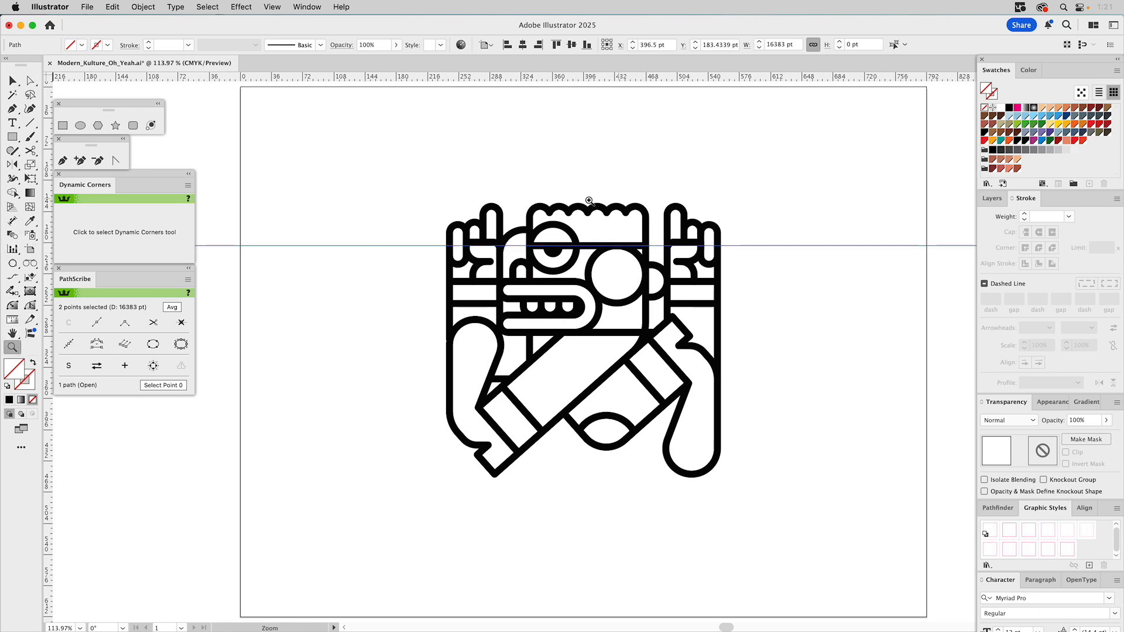
left_click_drag(588, 188, 757, 327)
key("a")
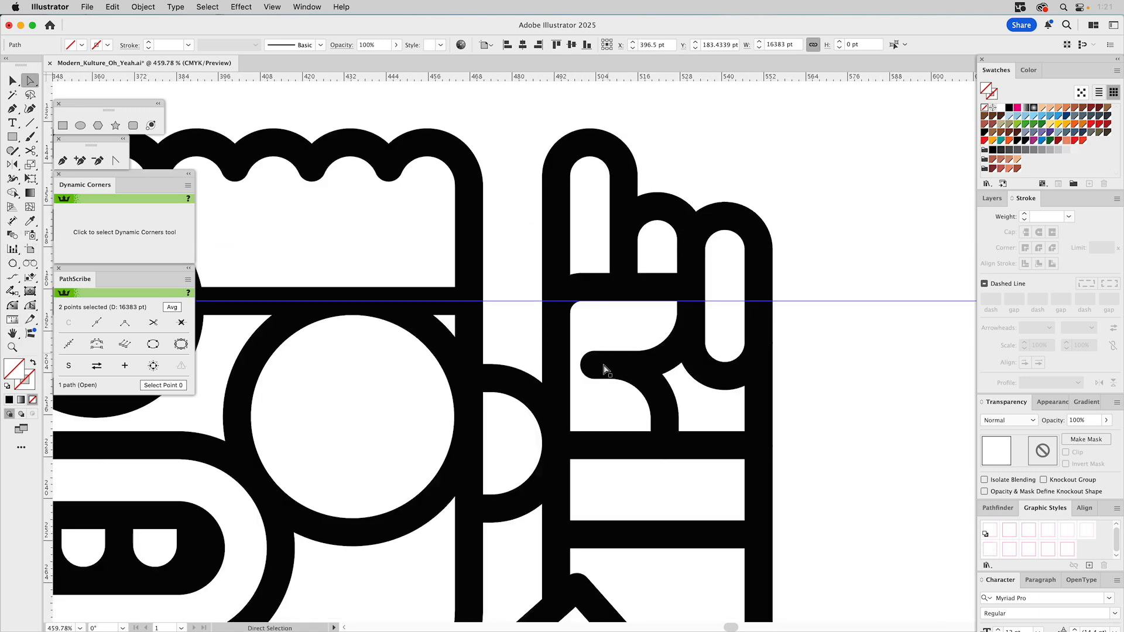
Step: Shorten the thumb curve on the right-hand hand by moving its rounded end 3 pt inward, and deselect
left_click(596, 367)
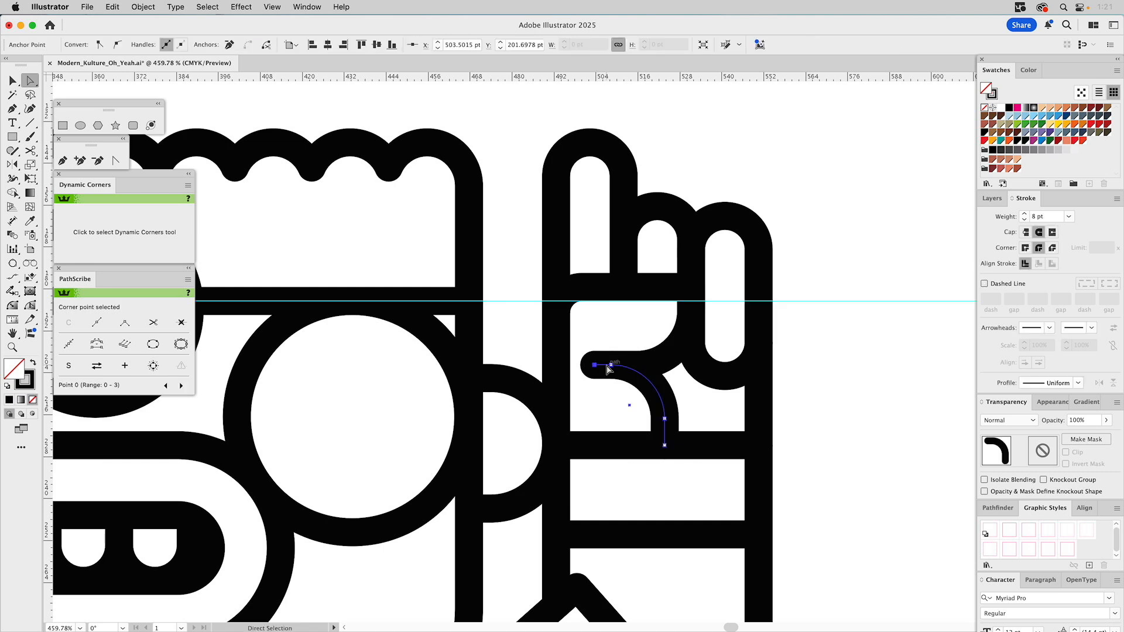
key("Right")
key("Right")
key("Right")
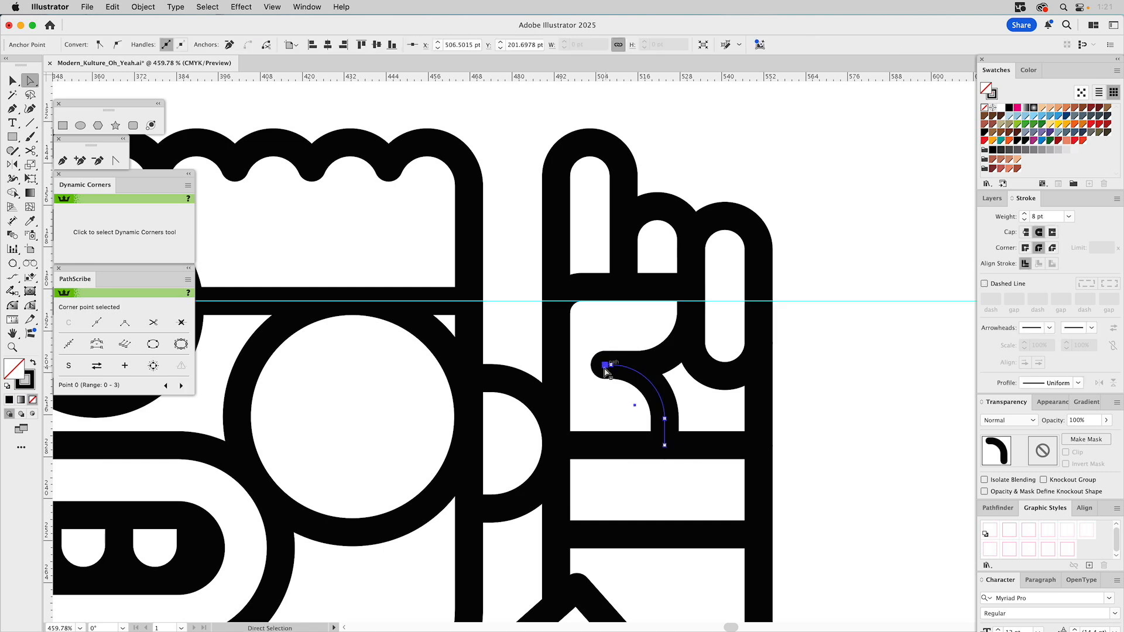
left_click(821, 369)
Step: Shorten the matching thumb curve on the left-hand hand by nudging its rounded end back toward the fingers
scroll(572, 327, "left", 10)
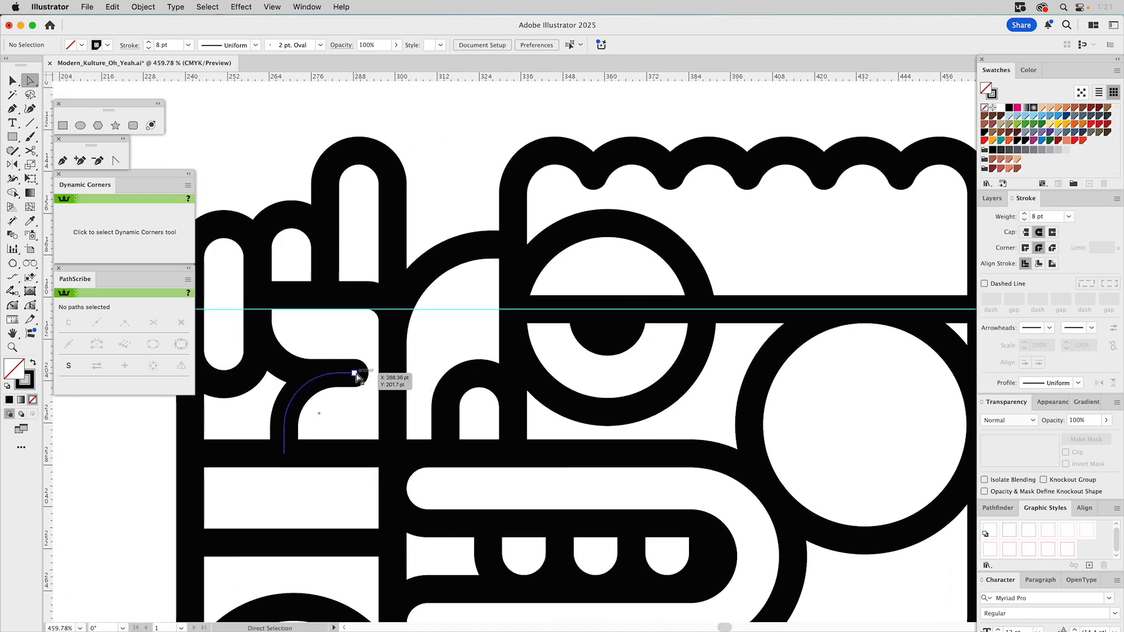
left_click(356, 375)
key("Left")
key("Left")
key("Left")
key("Left")
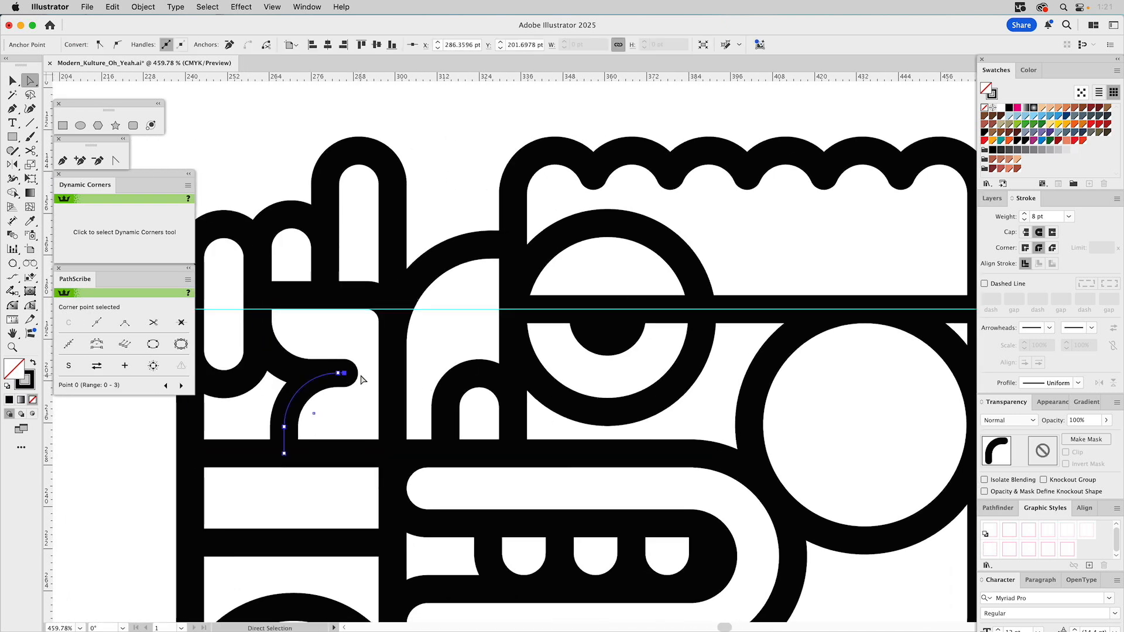
Step: Move the three anchor points of the left-hand palm's upper edge down so the edge sits on the guide
left_click(284, 296)
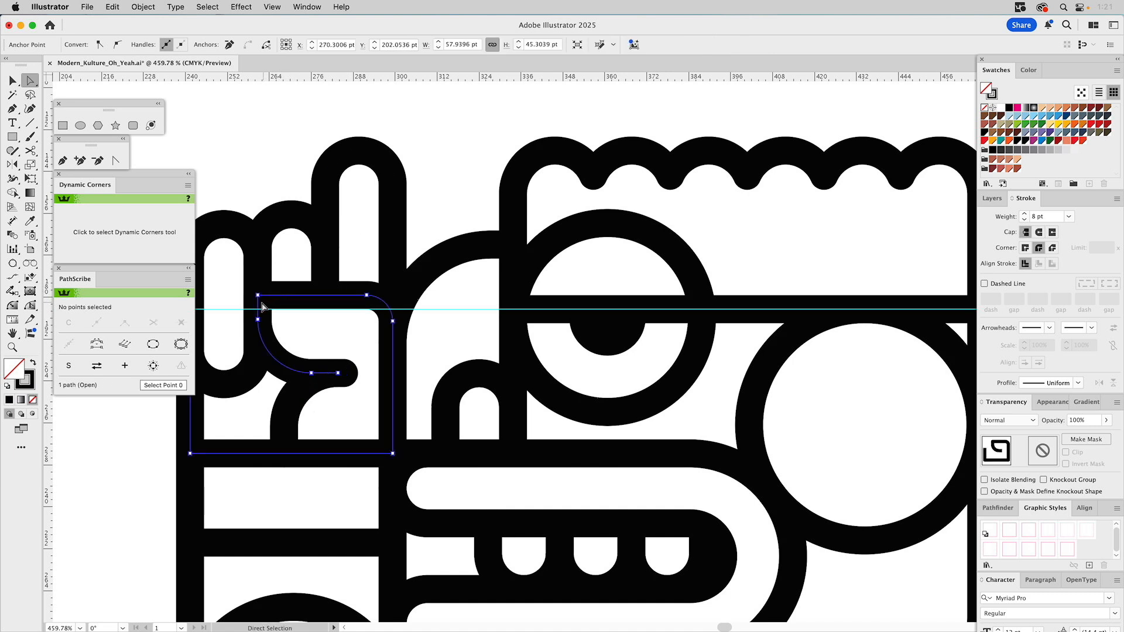
left_click(258, 295)
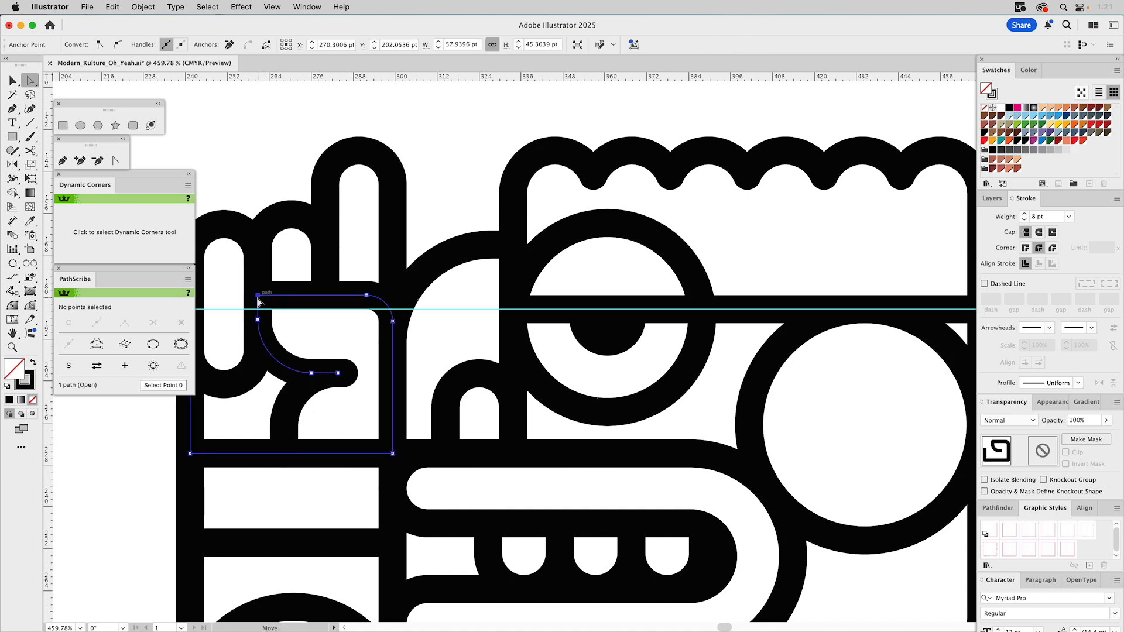
left_click(366, 296, "shift")
left_click(393, 321, "shift")
left_click_drag(387, 305, 369, 307)
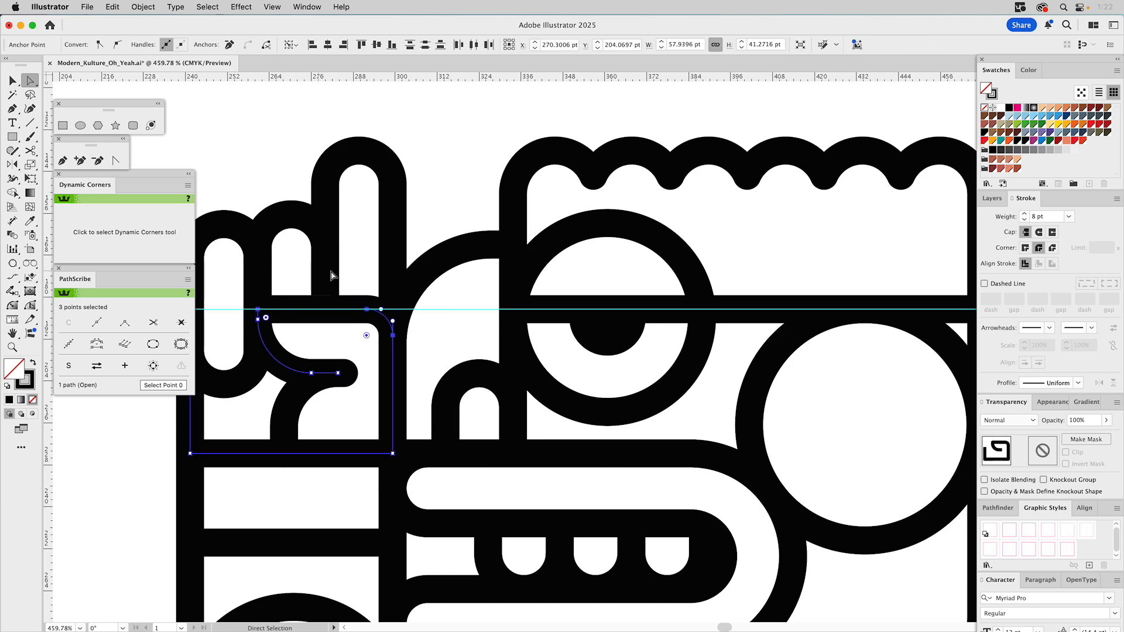
Step: Extend the inner line of the left-hand hand's tallest finger down to the guide, and deselect
left_click(328, 276)
left_click_drag(326, 297, 325, 309)
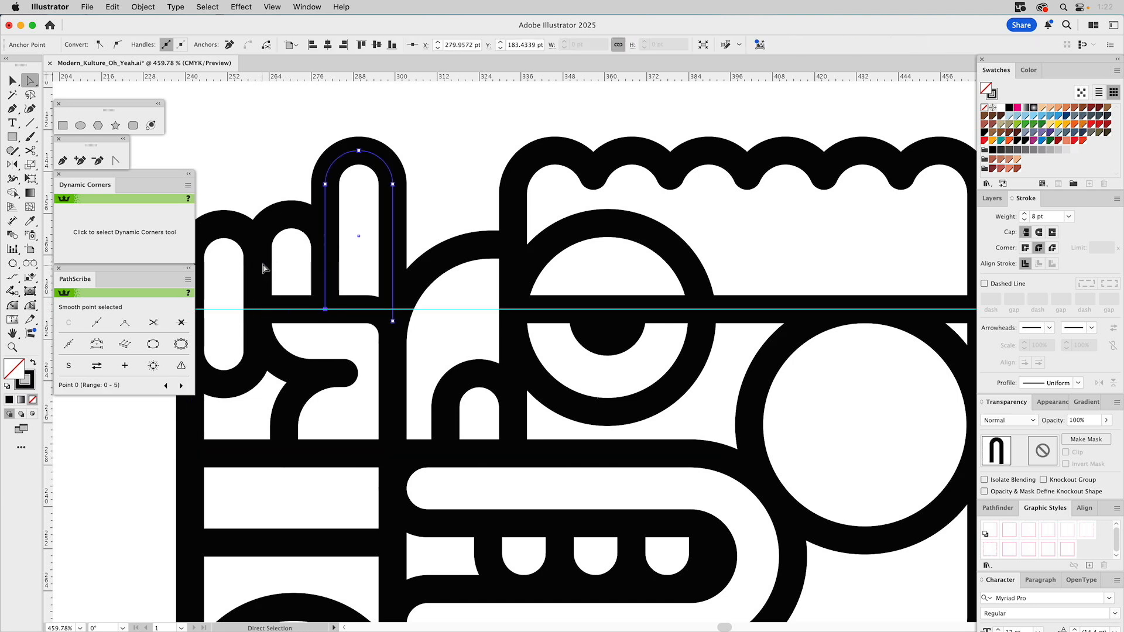
left_click(269, 221)
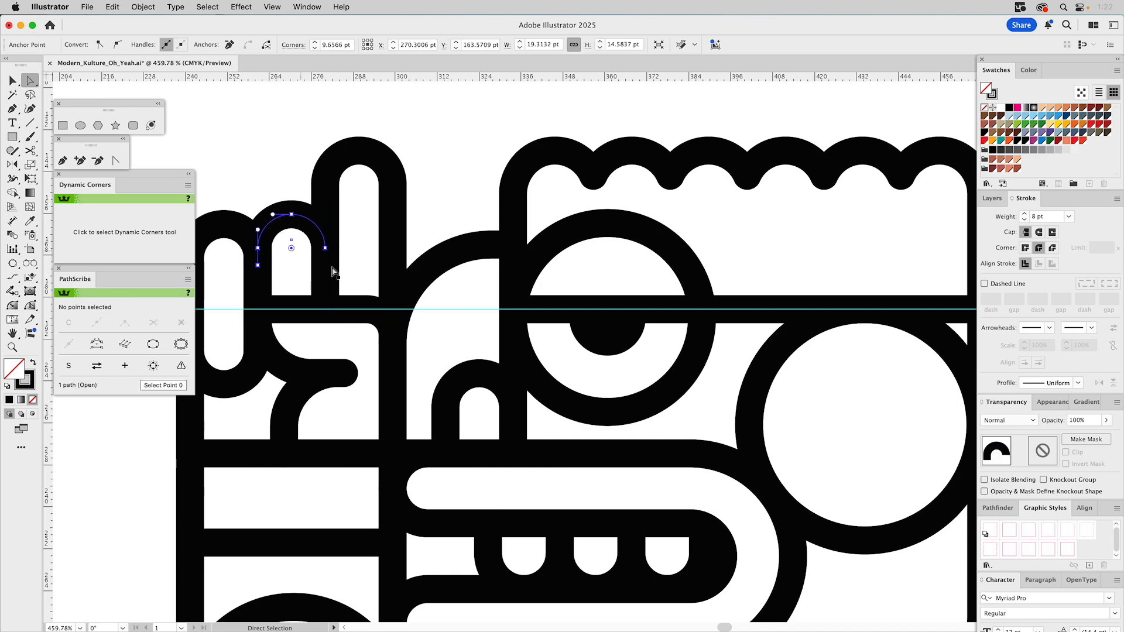
left_click(441, 190)
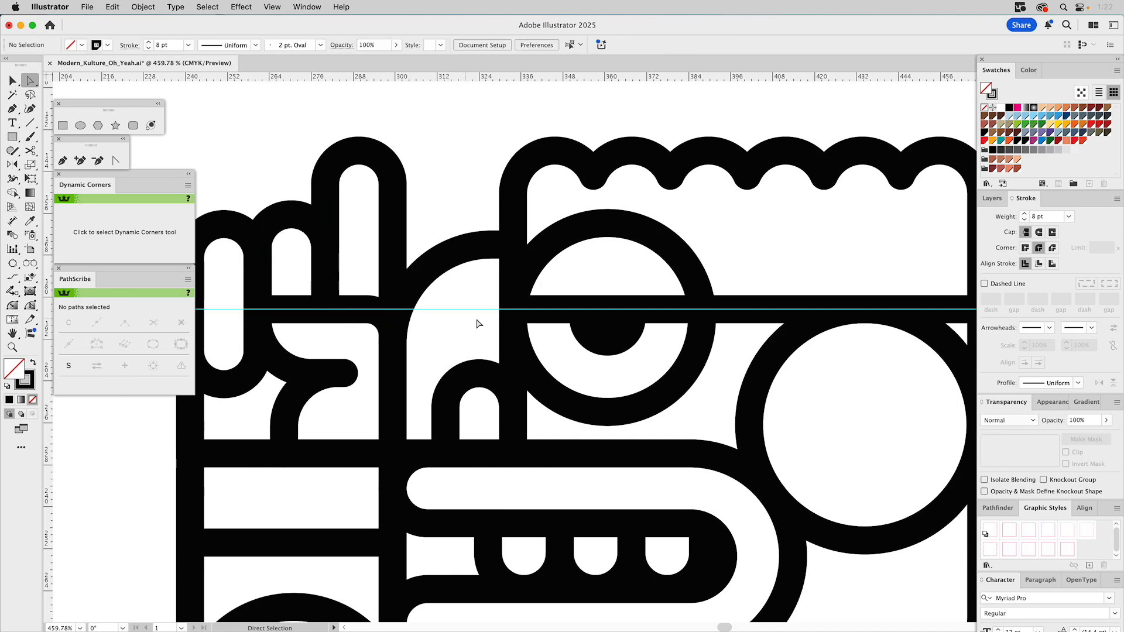
Step: Move the three anchor points of the right-hand palm's upper edge down so the edge sits on the guide
left_click_drag(806, 277, 317, 275)
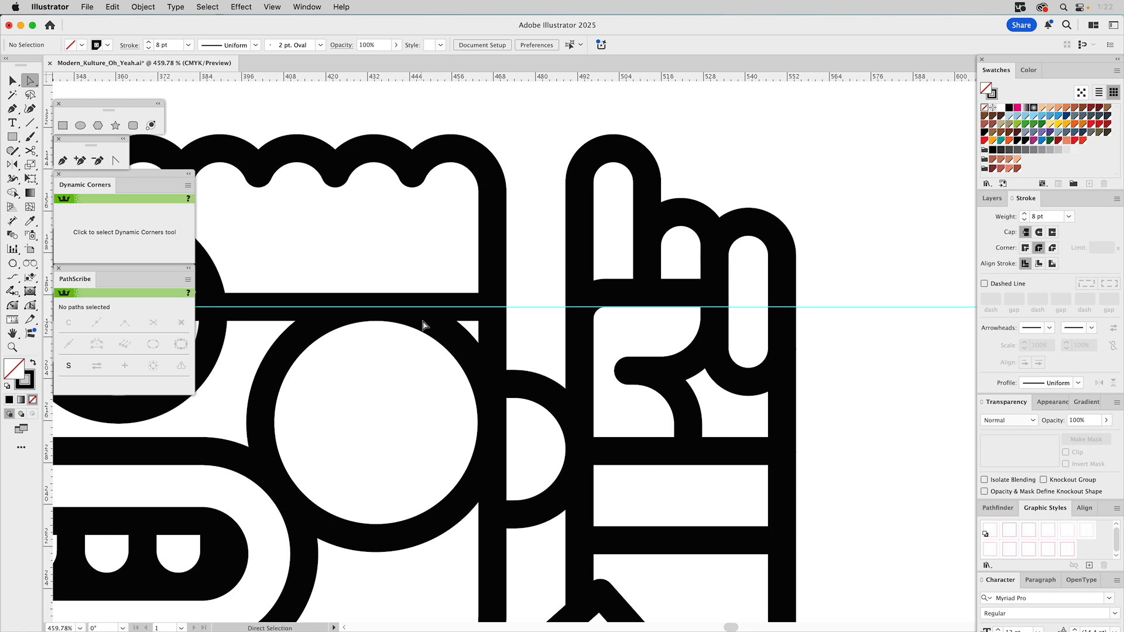
left_click(623, 298)
left_click(582, 320)
left_click(582, 321, "shift")
left_click(715, 294, "shift")
left_click_drag(715, 295, 712, 309)
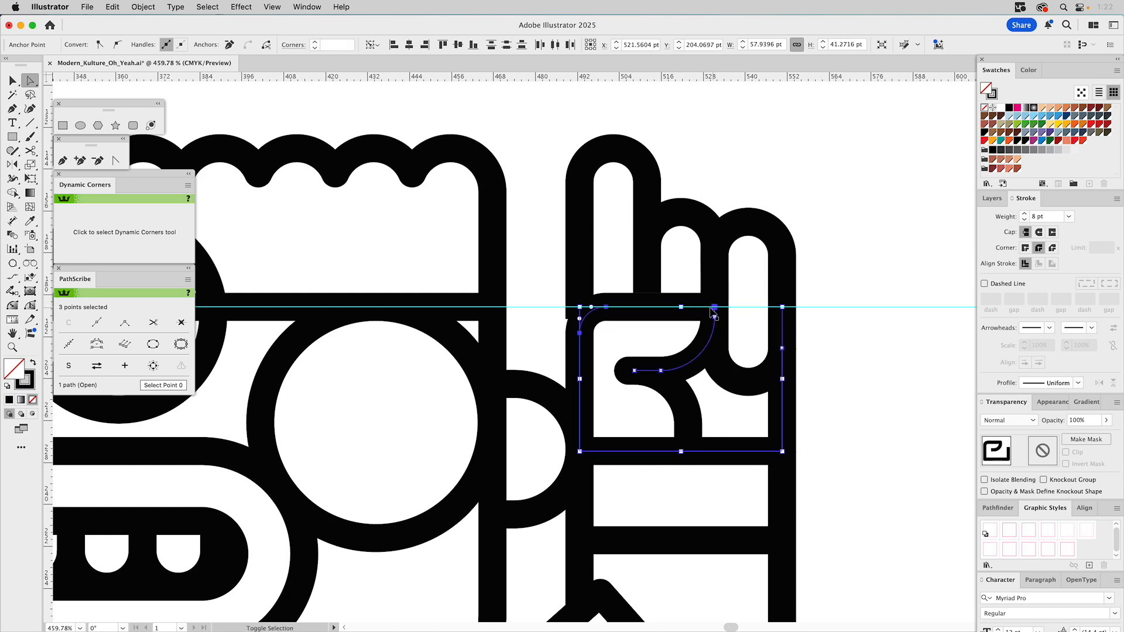
Step: Extend the outer line of the right-hand hand's tallest finger down to the palm's rounded corner, and deselect
left_click(580, 321)
left_click_drag(579, 321, 580, 334)
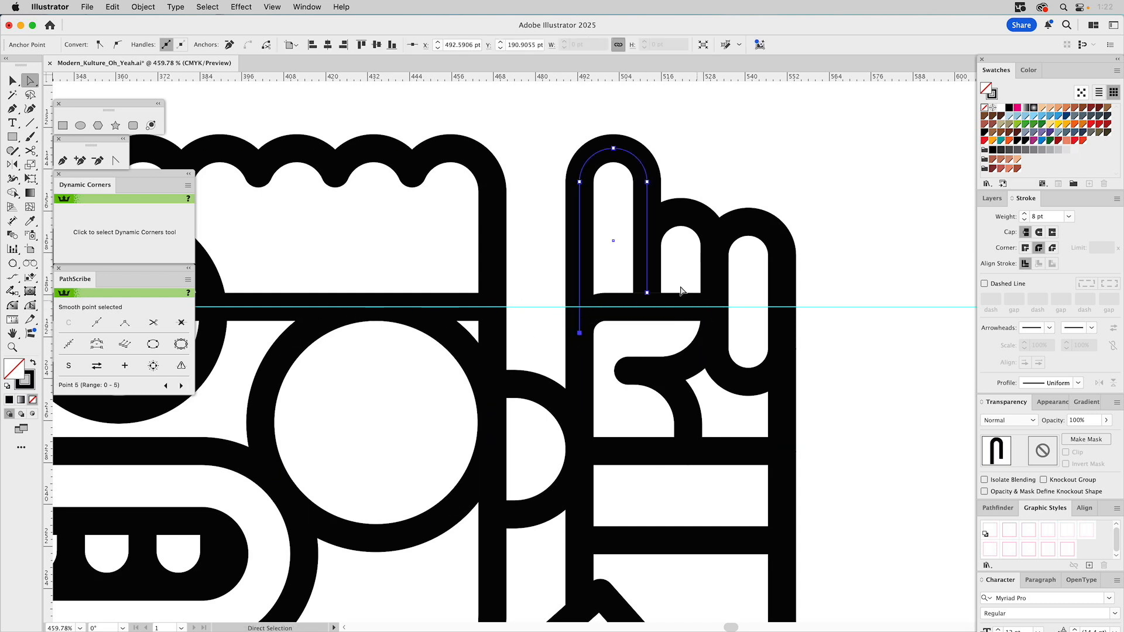
left_click(677, 217)
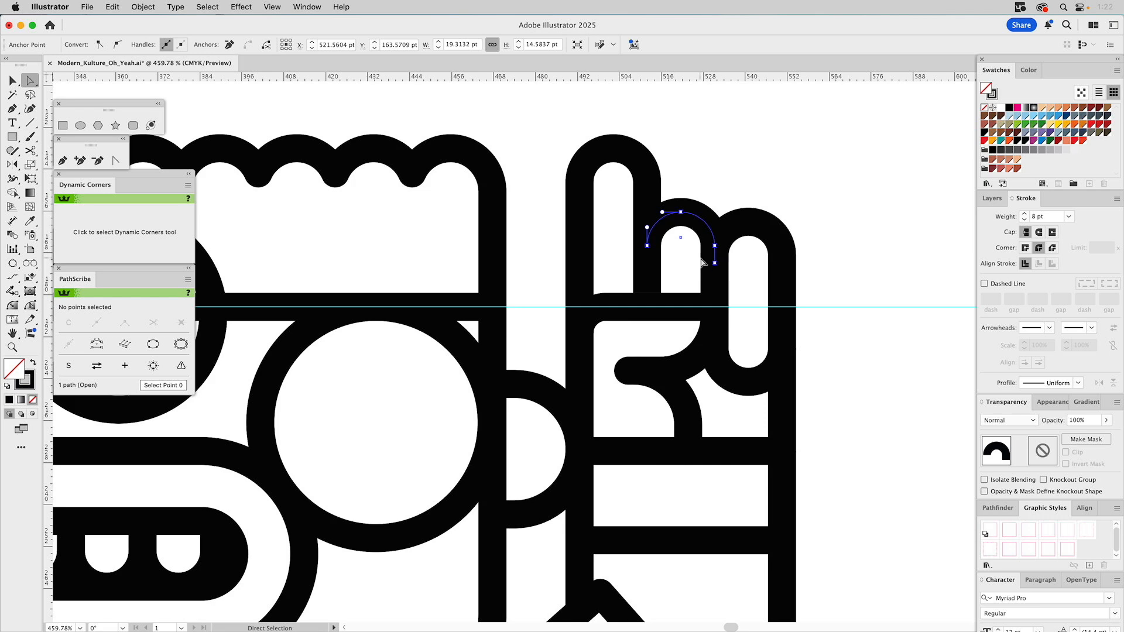
left_click(735, 165)
Step: Delete the horizontal guide crossing the hands and head
left_click_drag(518, 210, 738, 192)
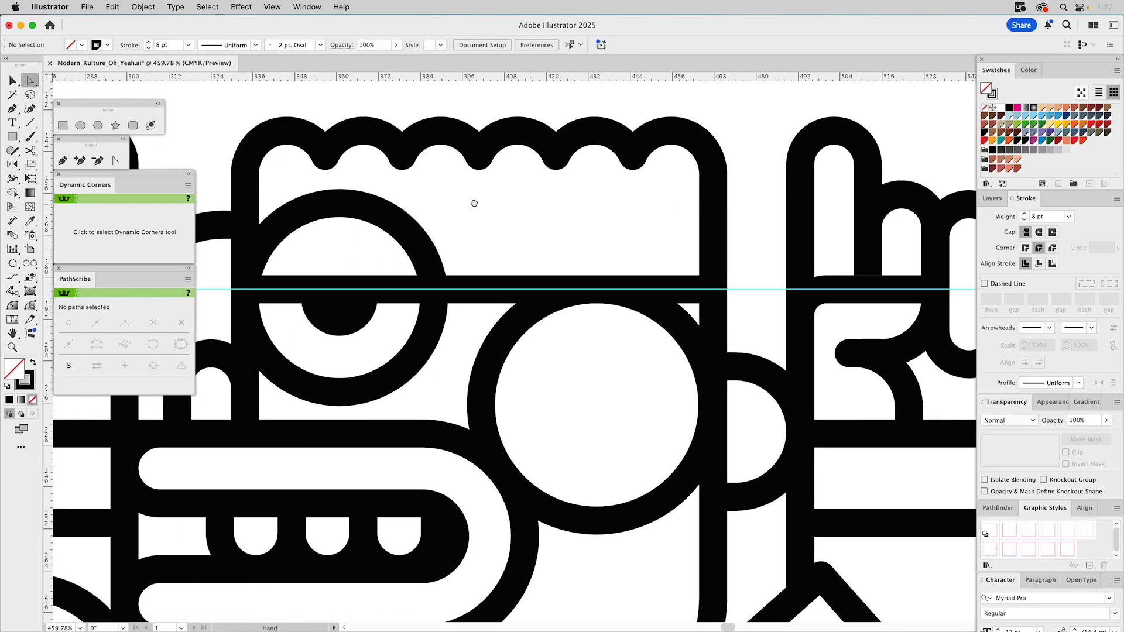
left_click_drag(474, 203, 772, 196)
left_click_drag(561, 212, 643, 210)
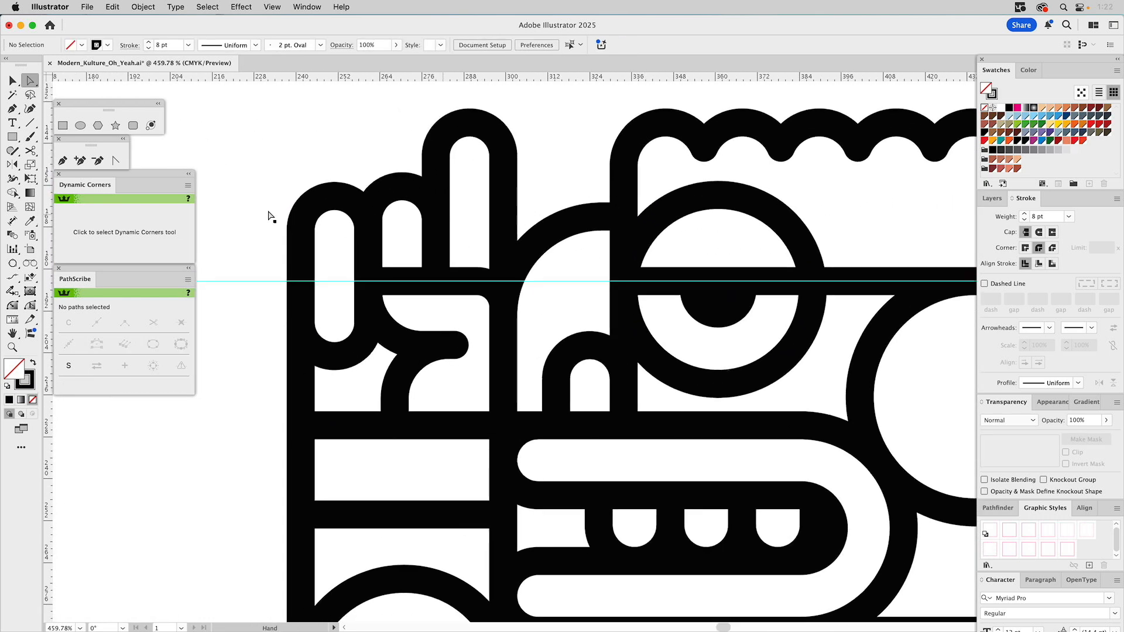
left_click(12, 347)
left_click(668, 355, "alt")
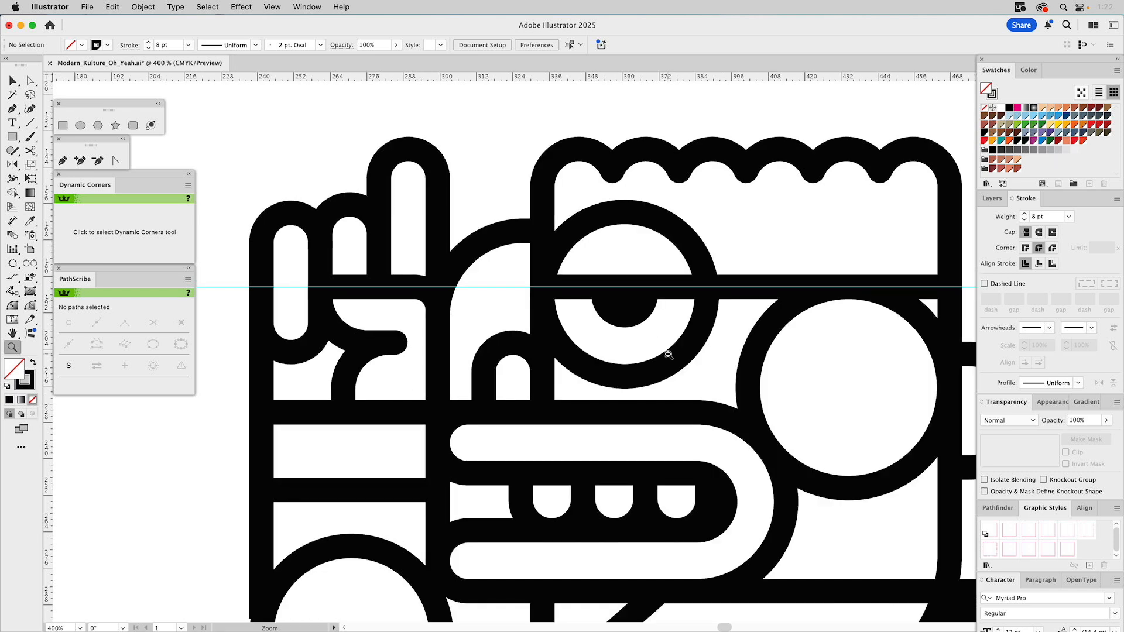
left_click(668, 355, "alt")
left_click(668, 354, "alt")
left_click(667, 353, "alt")
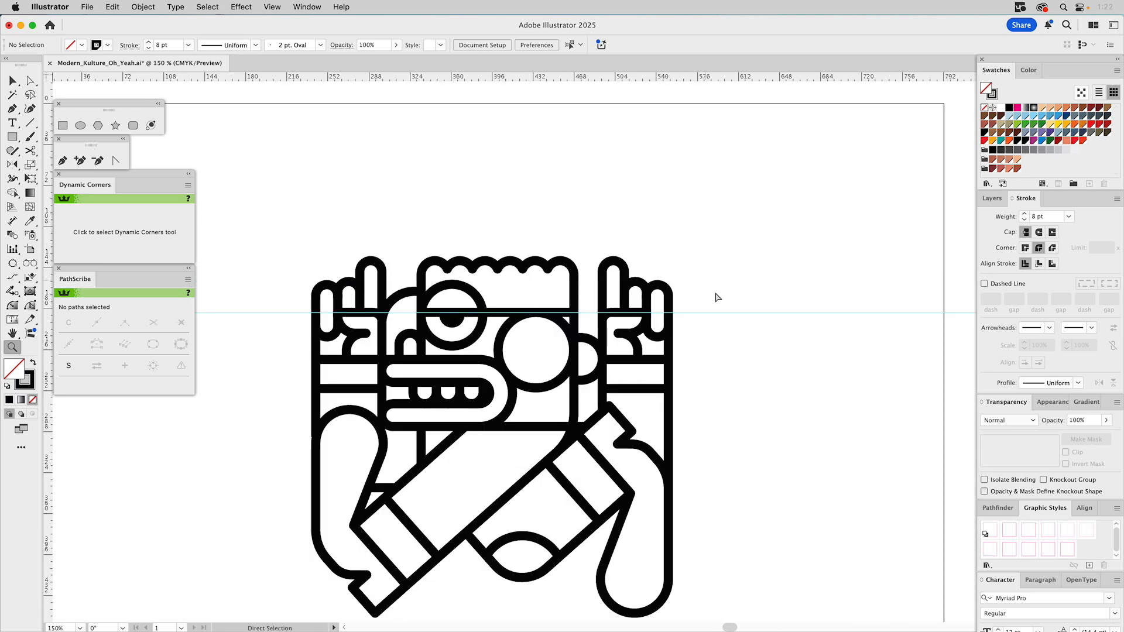
left_click_drag(716, 295, 743, 334)
key("Delete")
left_click_drag(653, 352, 692, 258)
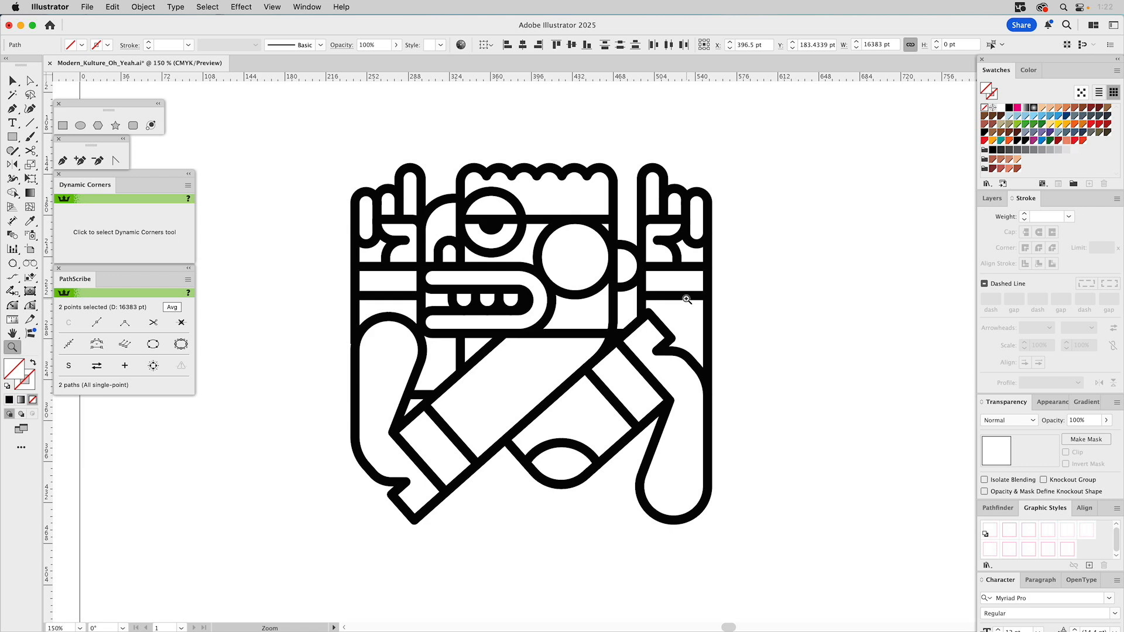
Step: Duplicate the "200% - 8pts" layer, name the copy "New Detail", and hide the original layer
key("v")
left_click(987, 200)
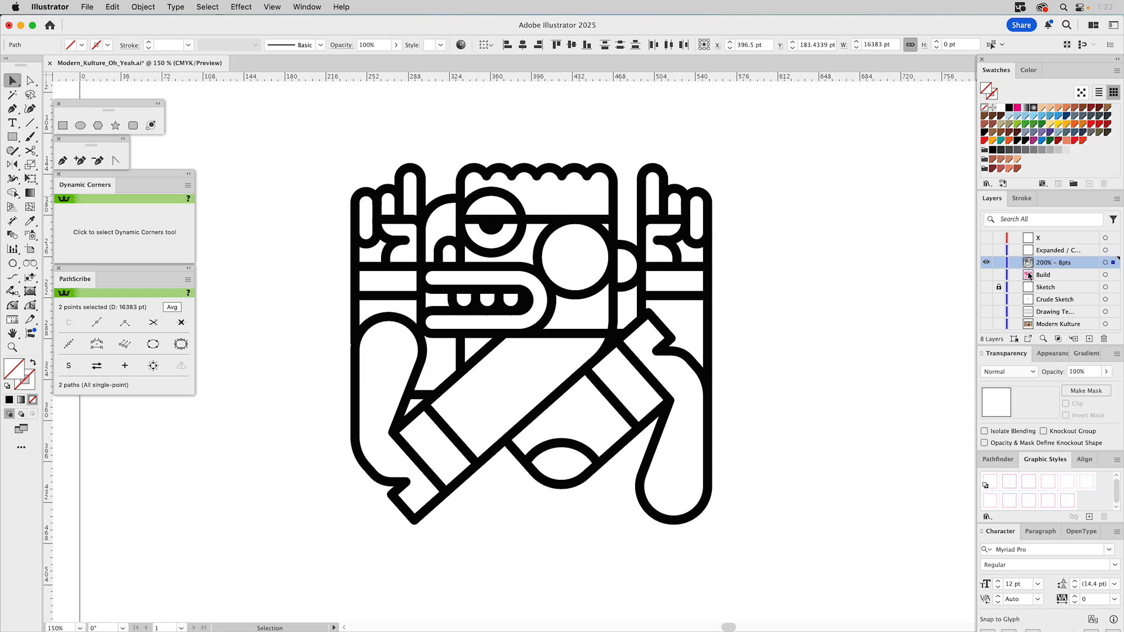
left_click(1117, 199)
left_click(1058, 228)
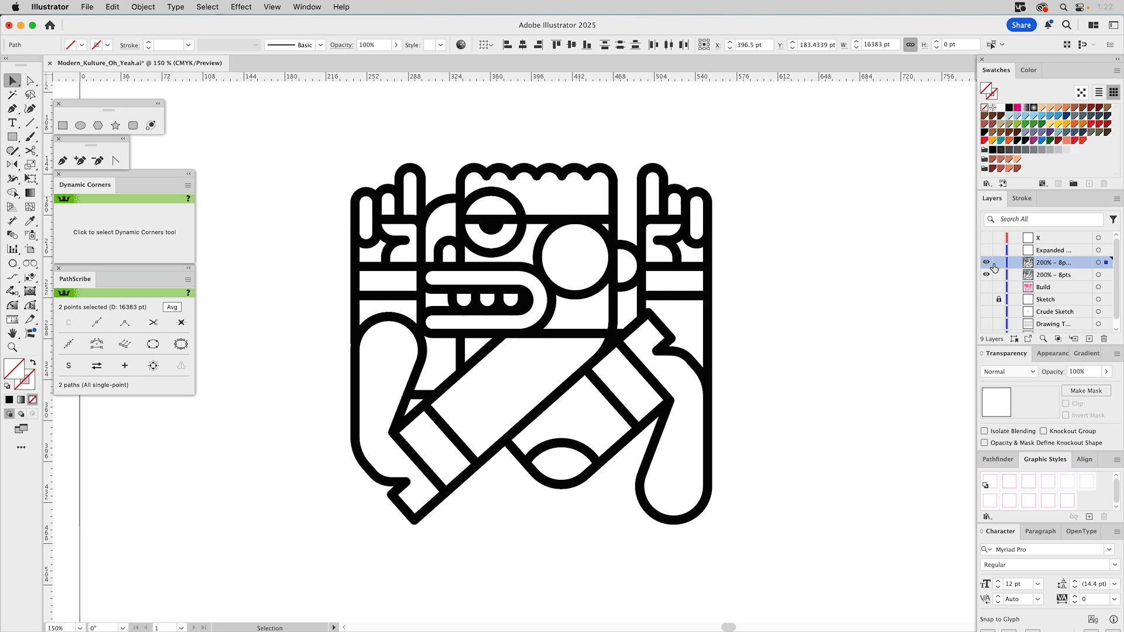
double_click(1049, 263)
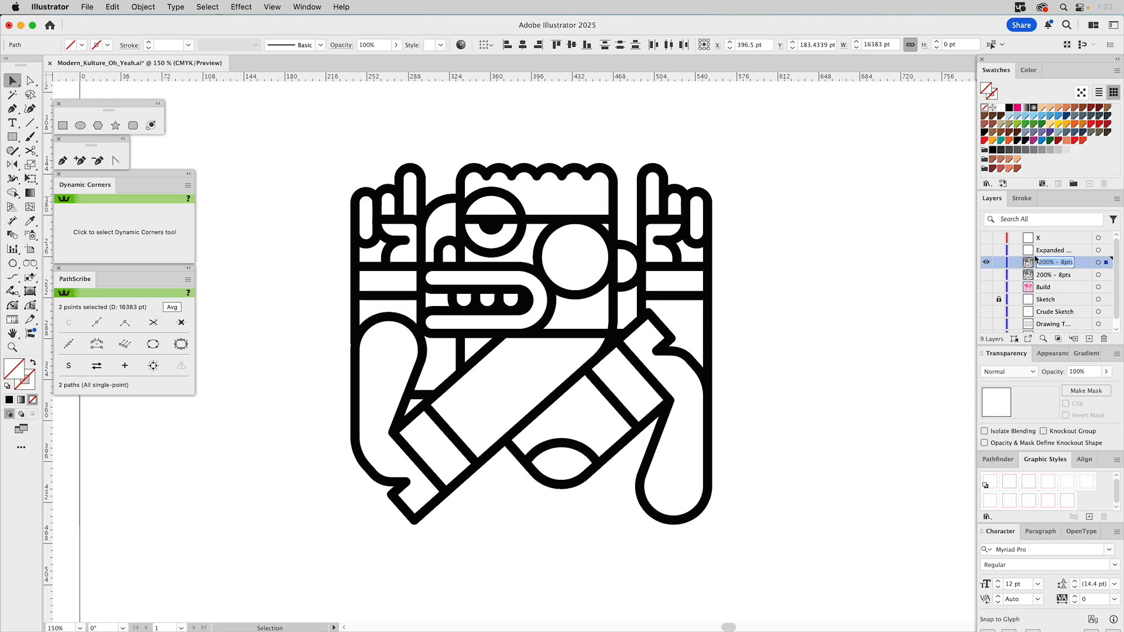
type("New Detail")
key("Return")
Step: Extend the lower end of the left-hand forearm's outer vertical line slightly downward to overlap the arm below, and deselect
key("s")
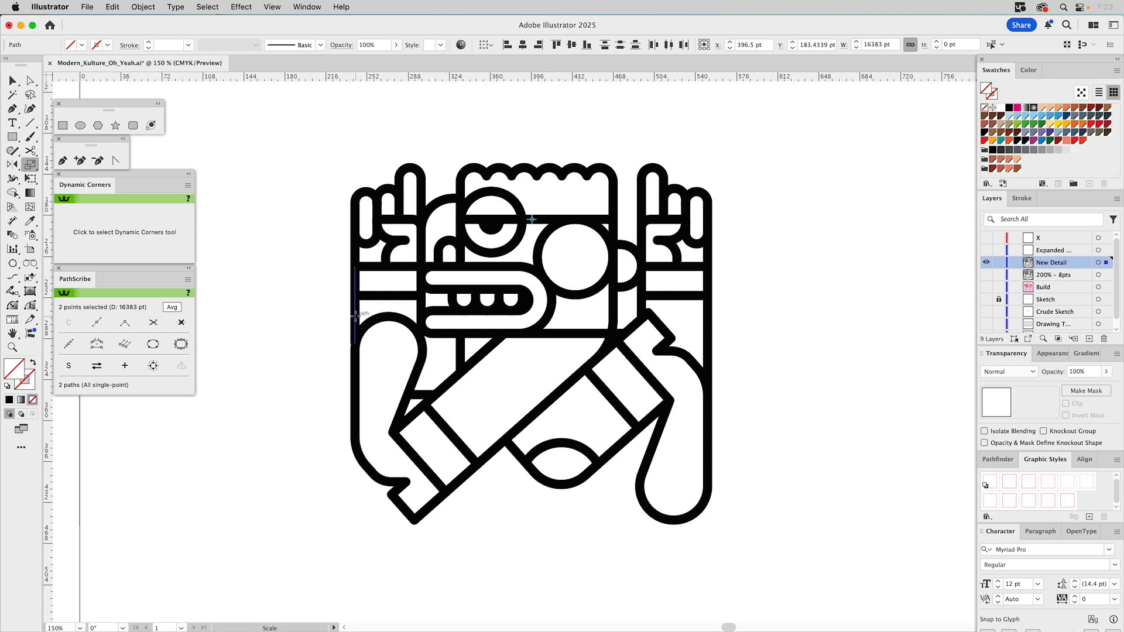
key("a")
left_click(356, 344)
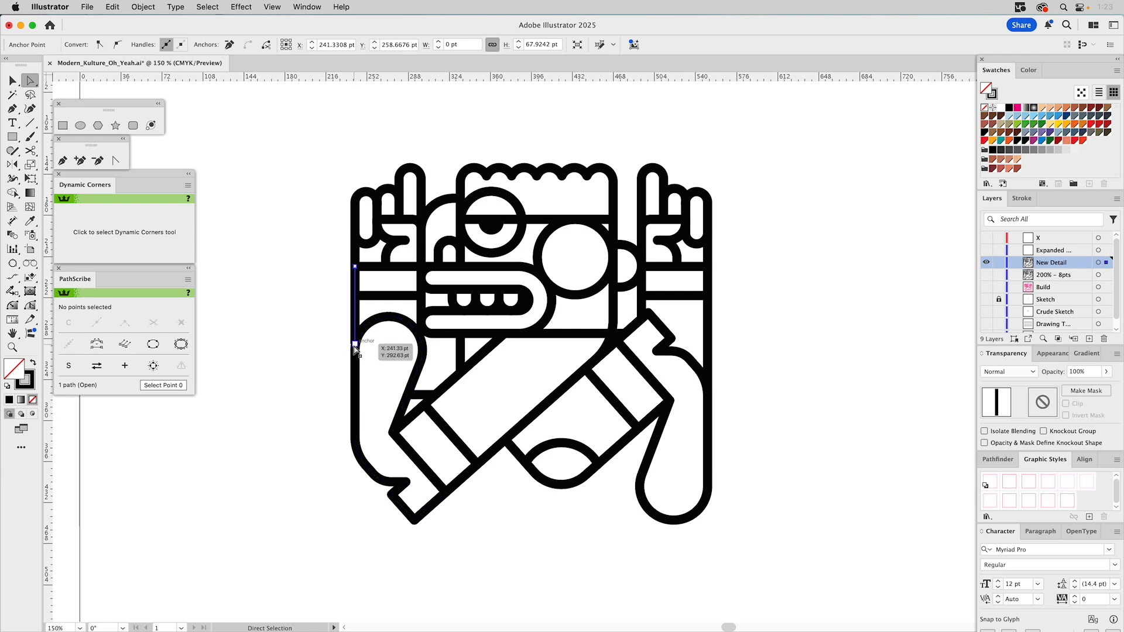
left_click_drag(355, 344, 356, 355)
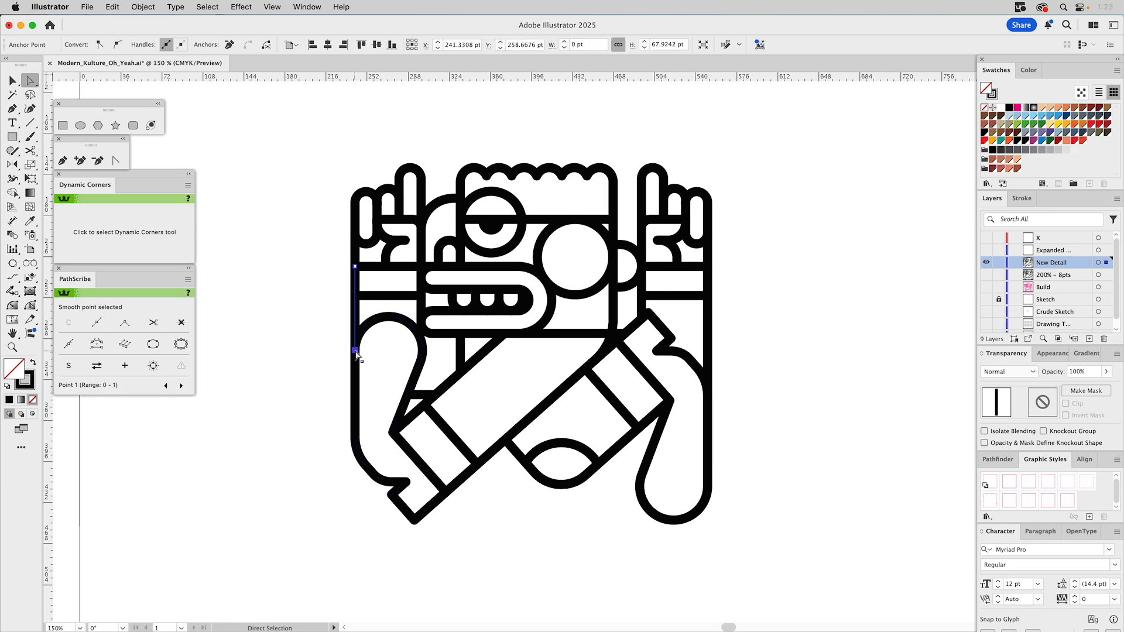
left_click(294, 334)
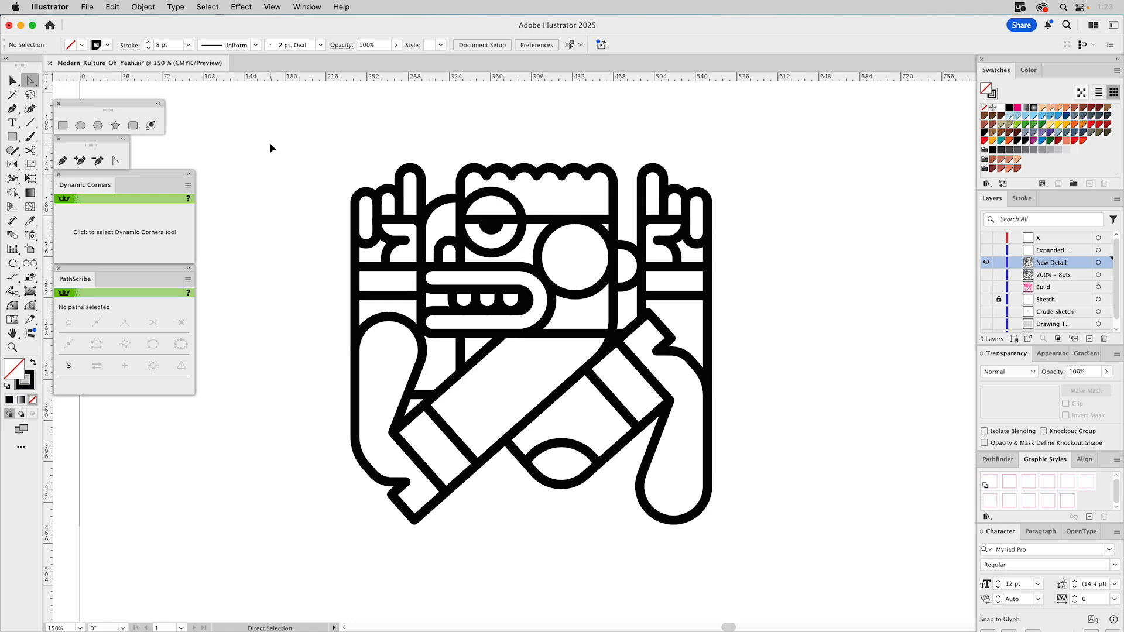
Step: Convert all of the character's strokes to outlines and unite them into one shape
key("v")
left_click_drag(268, 138, 813, 568)
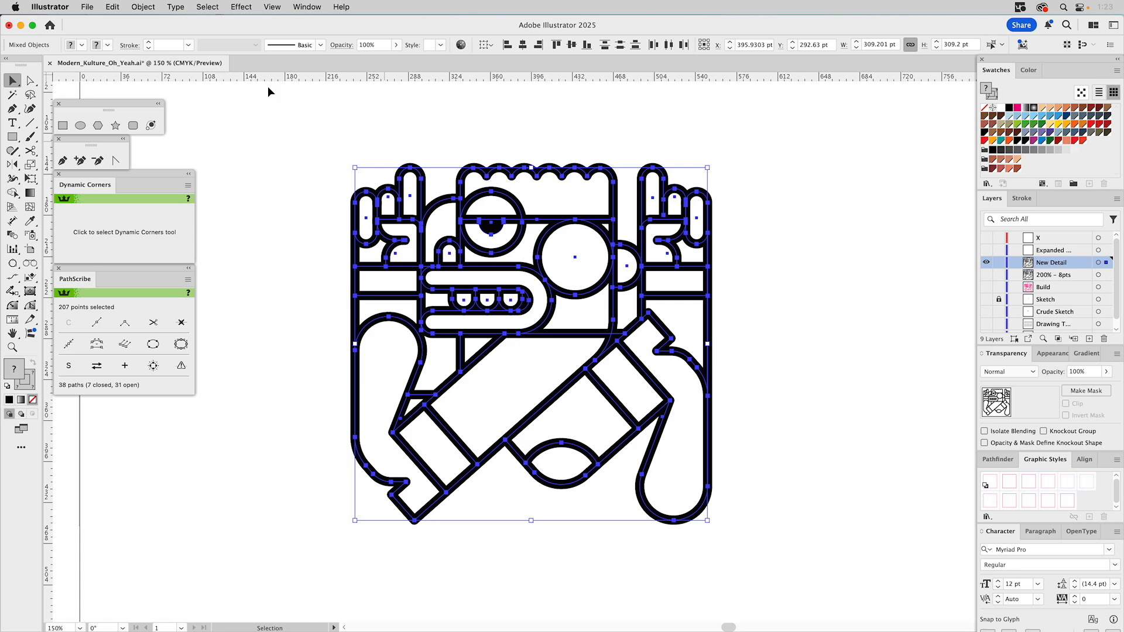
left_click(148, 6)
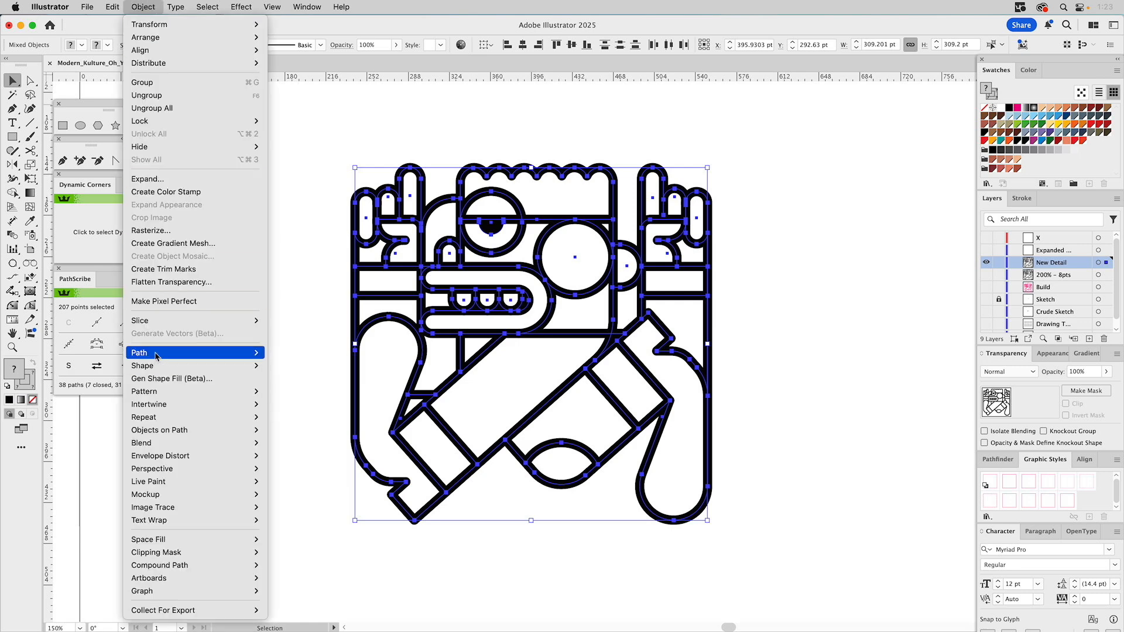
mouse_move(157, 358)
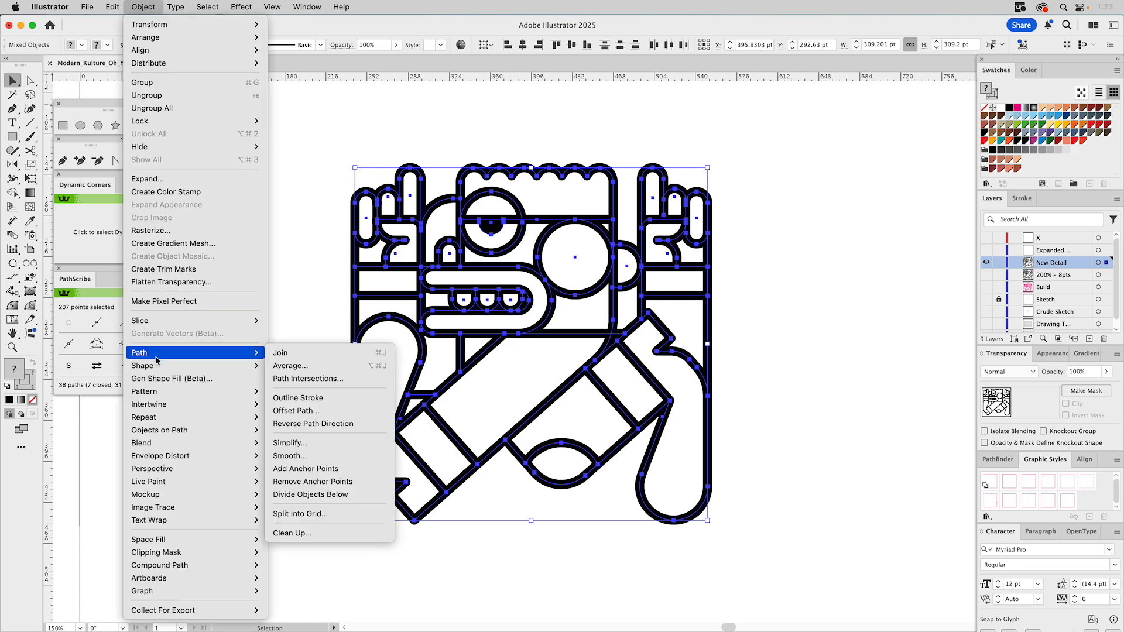
left_click(280, 398)
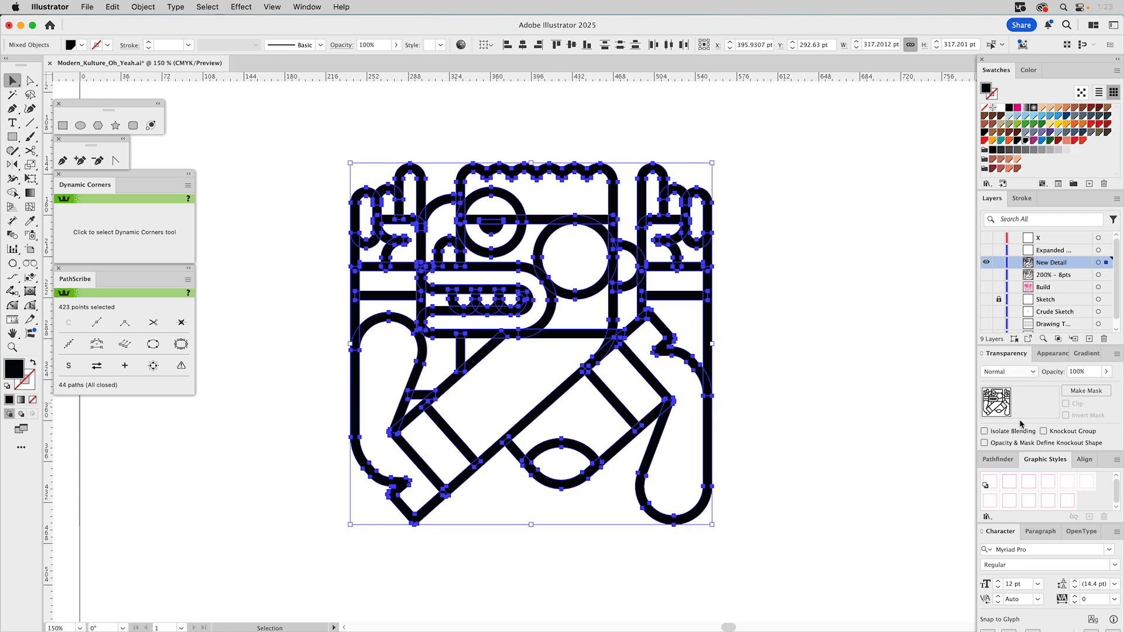
left_click(999, 463)
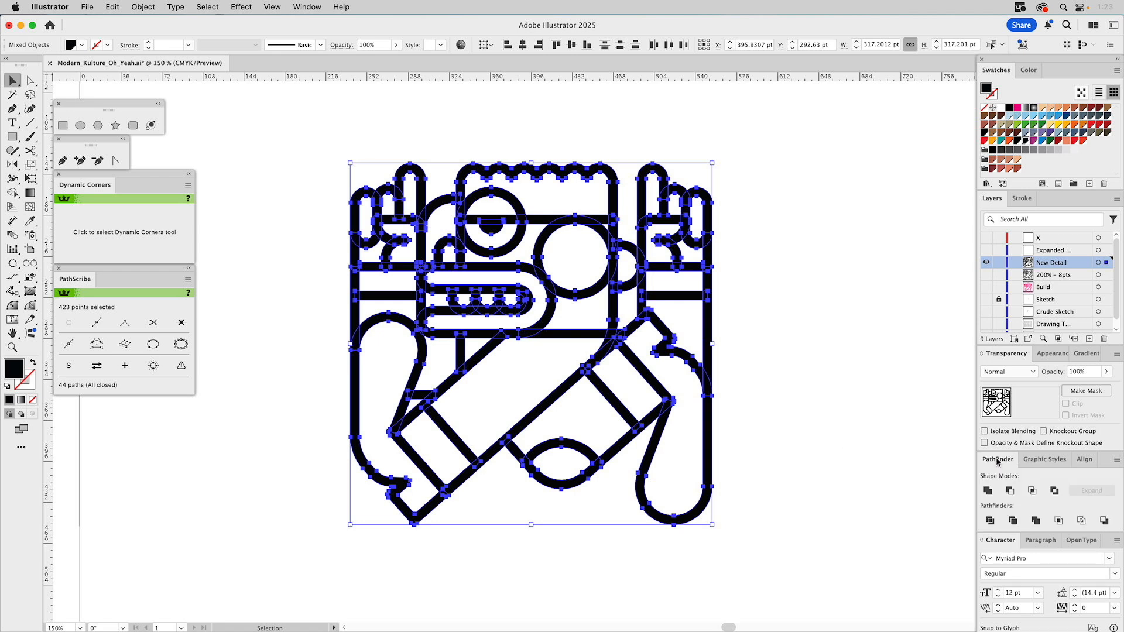
left_click(987, 491)
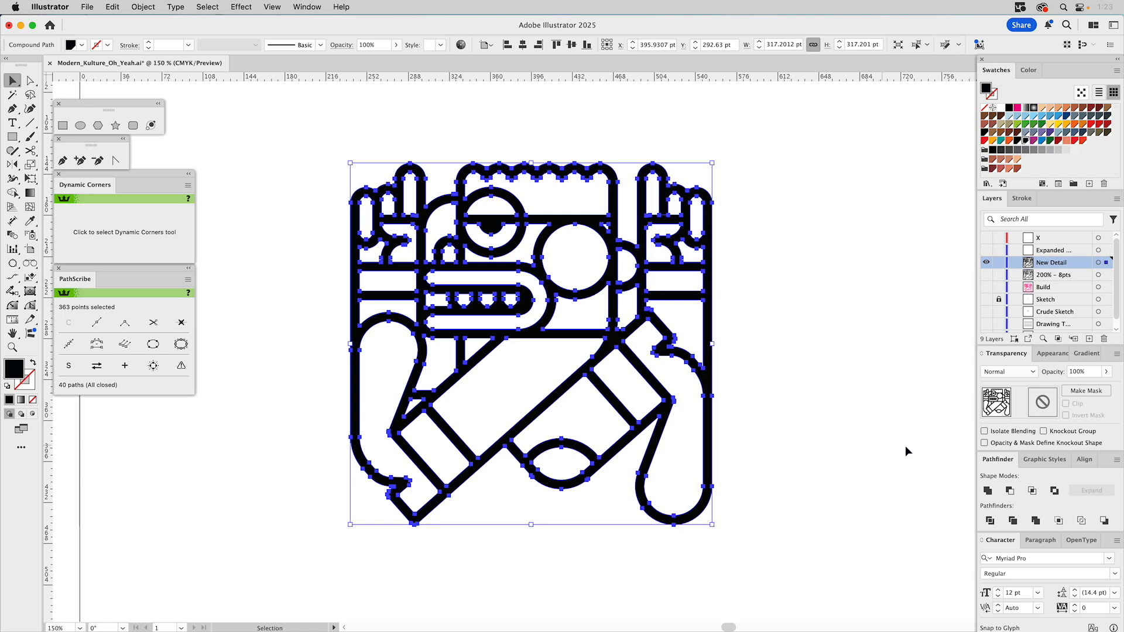
Step: Review the Pathfinder precision and redundant-point options without changing them
left_click(1117, 460)
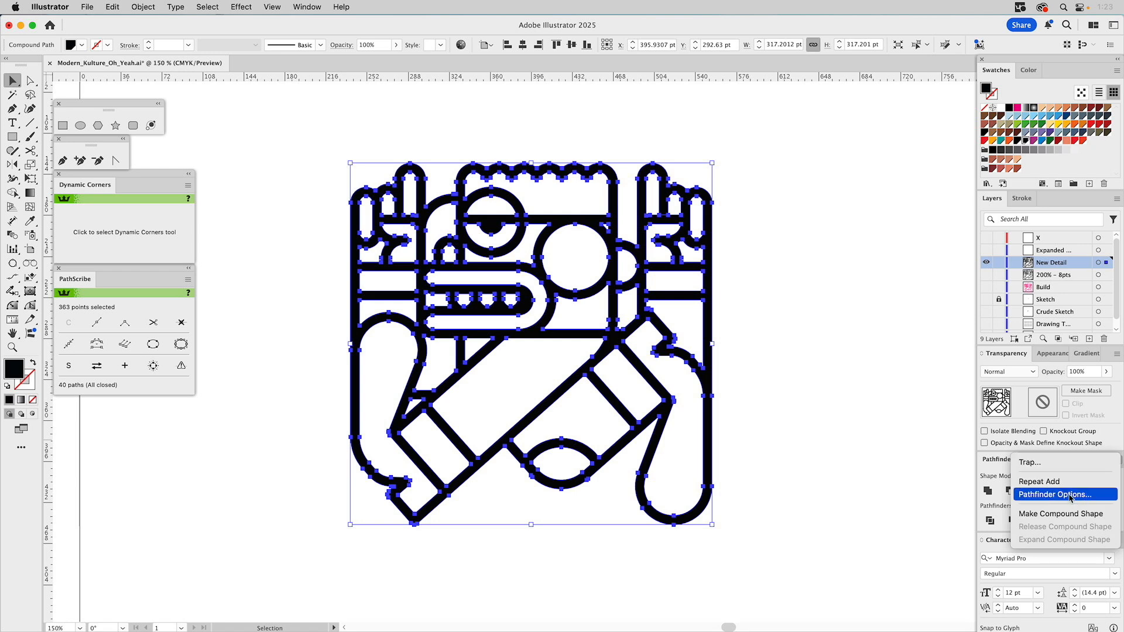
left_click(1050, 495)
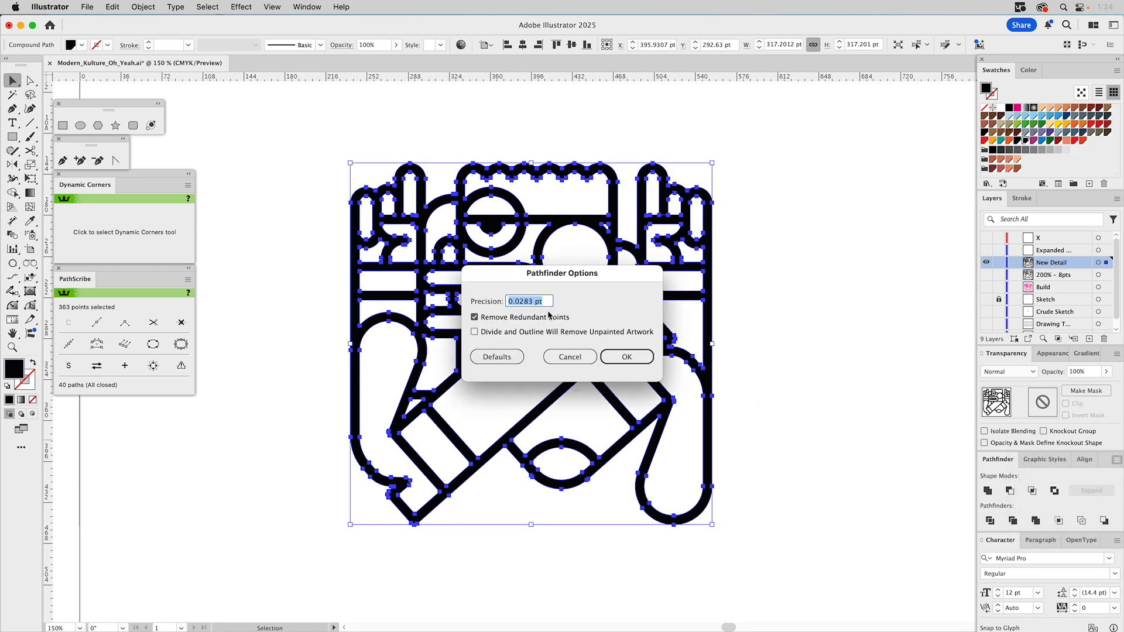
left_click(571, 356)
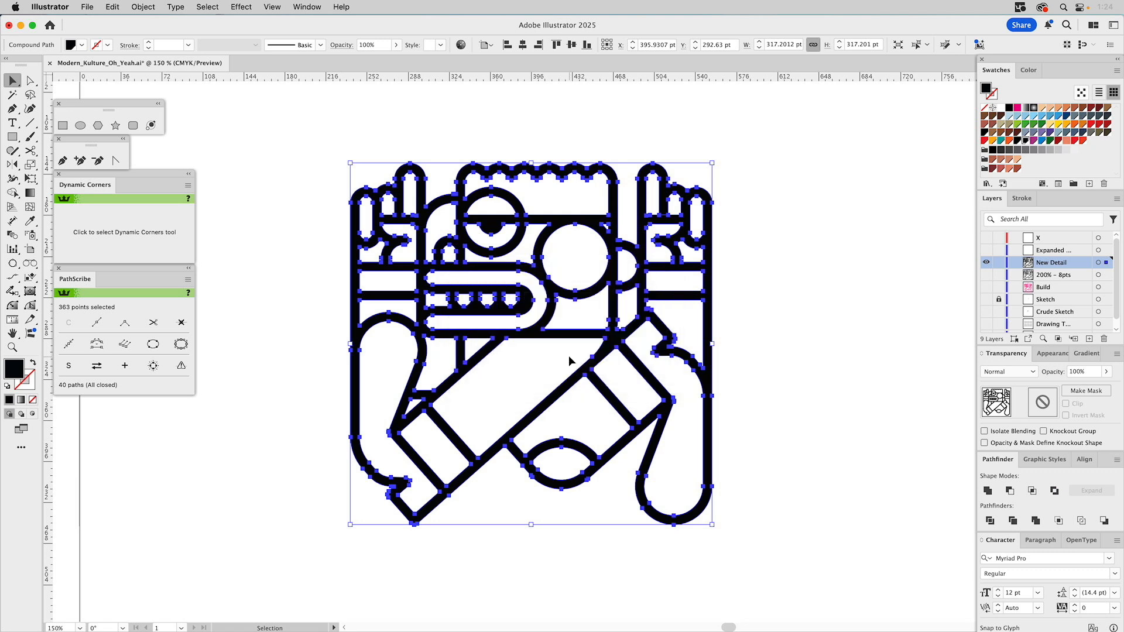
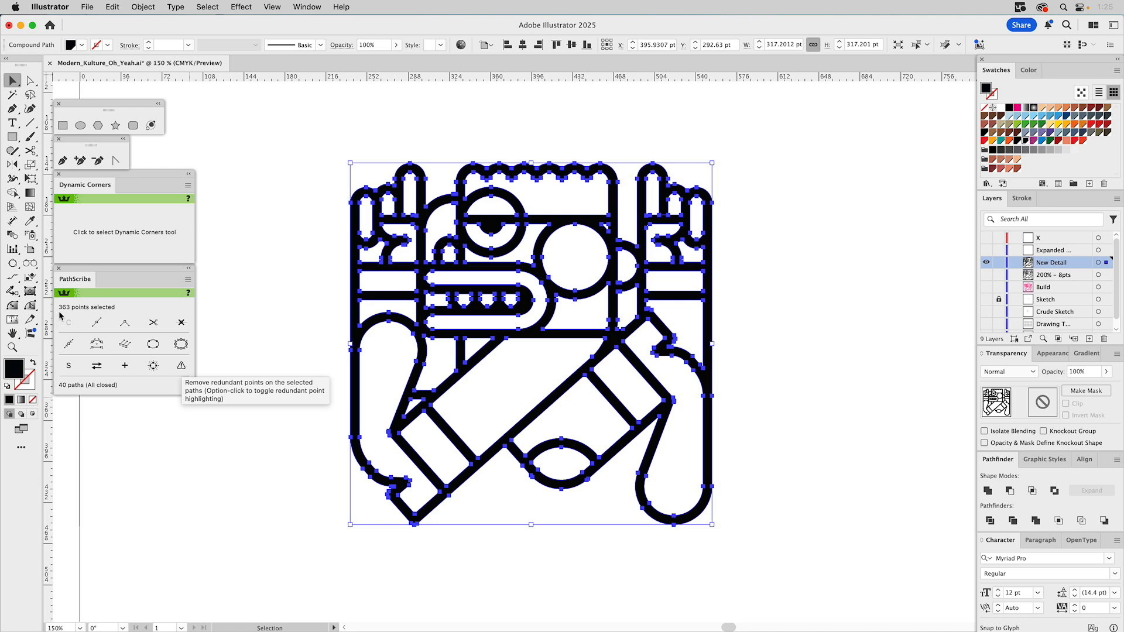
Step: Remove redundant points from the united outline and delete the leftover anchor point on the left-hand arm's straight outer edge
left_click(182, 367)
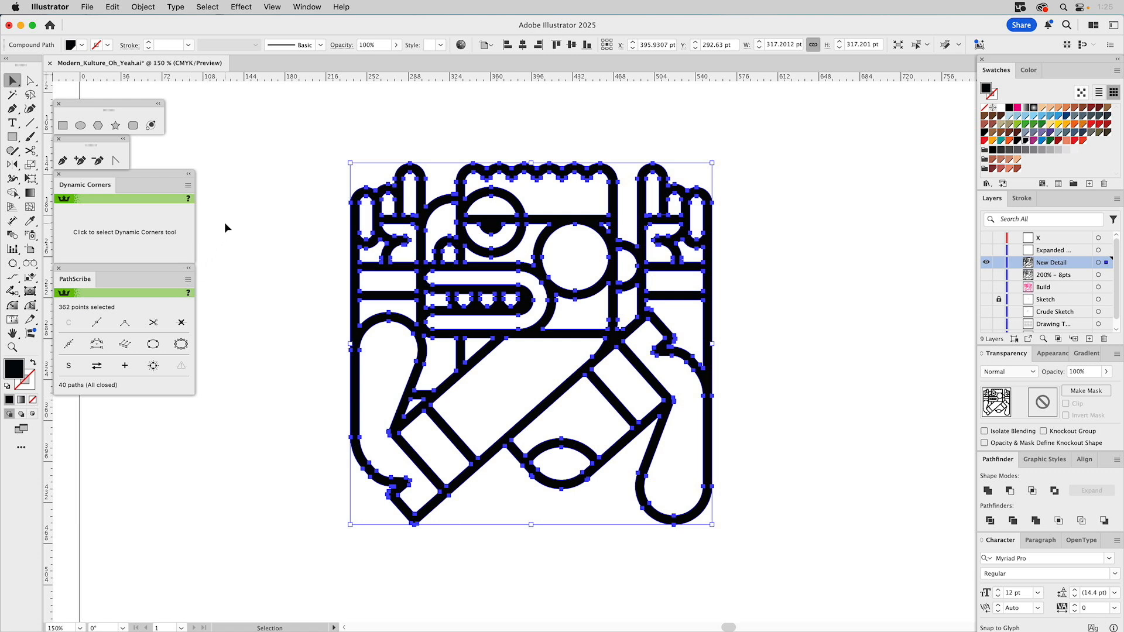
left_click(255, 194)
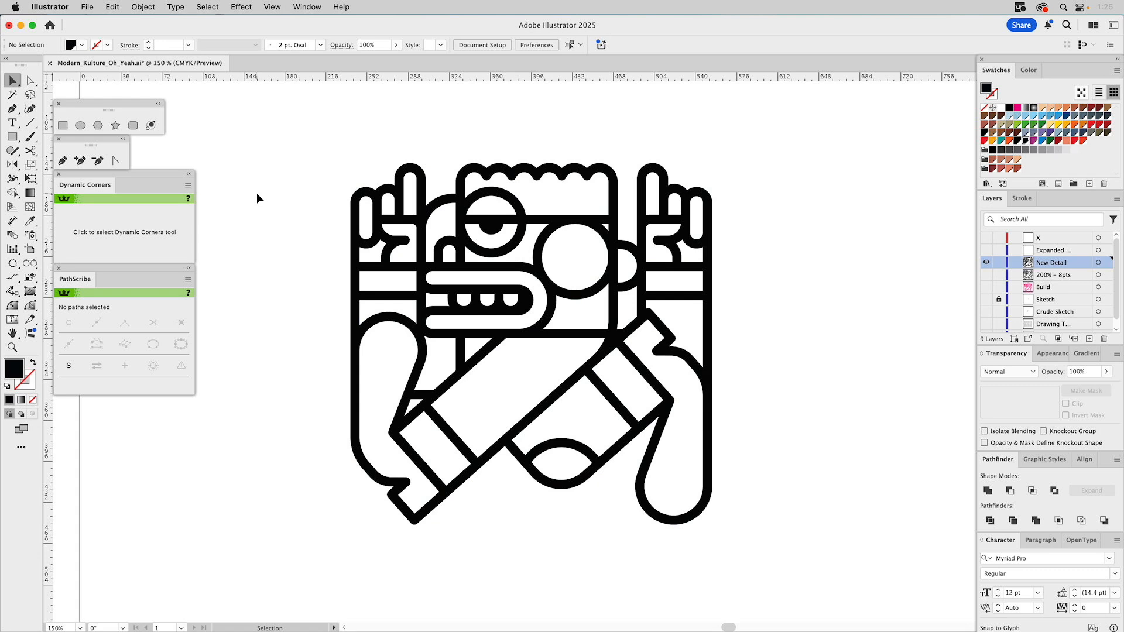
key("a")
left_click(352, 375)
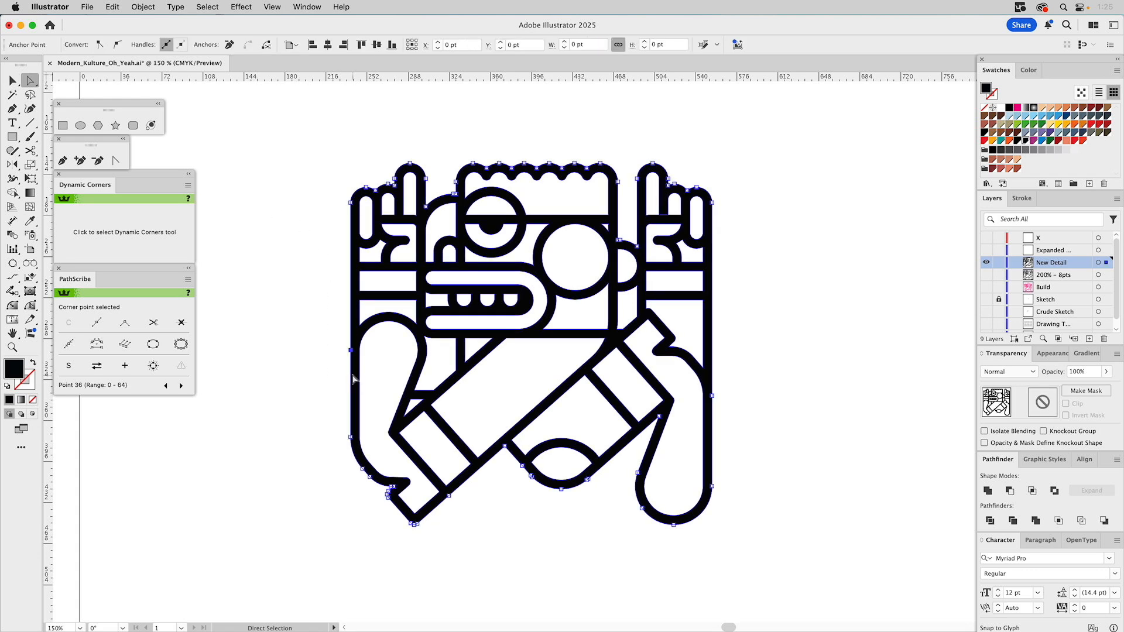
key("Delete")
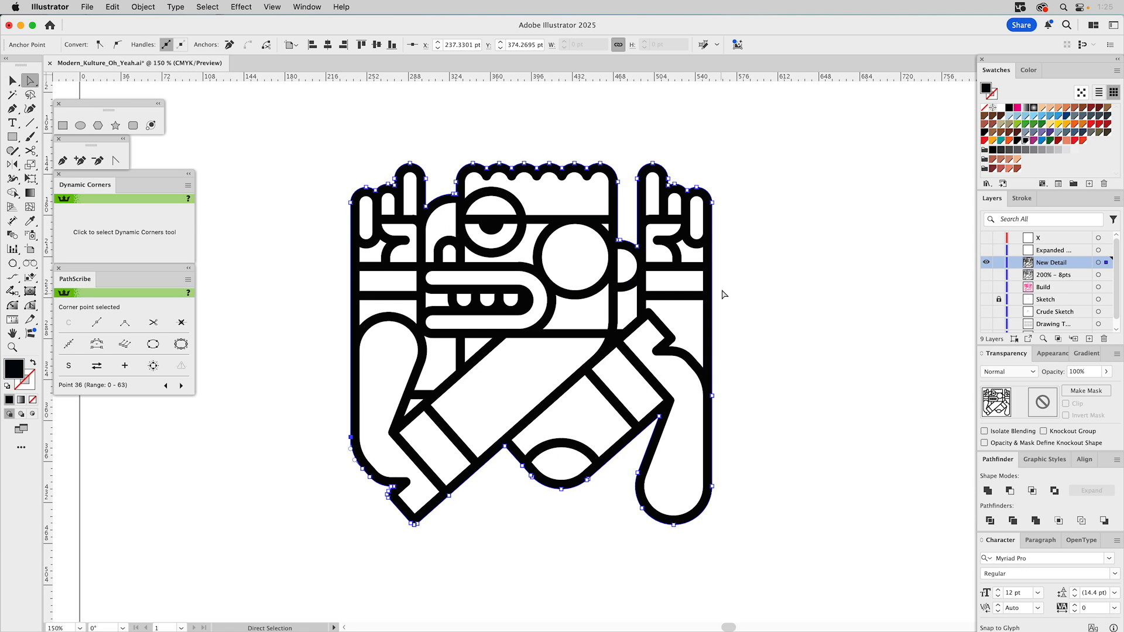
Step: Remove the surplus anchor points on the right-hand arm's outer edge, the lower diagonal arm's edge and the line beside the bottom oval, and deselect
left_click_drag(733, 386, 707, 404)
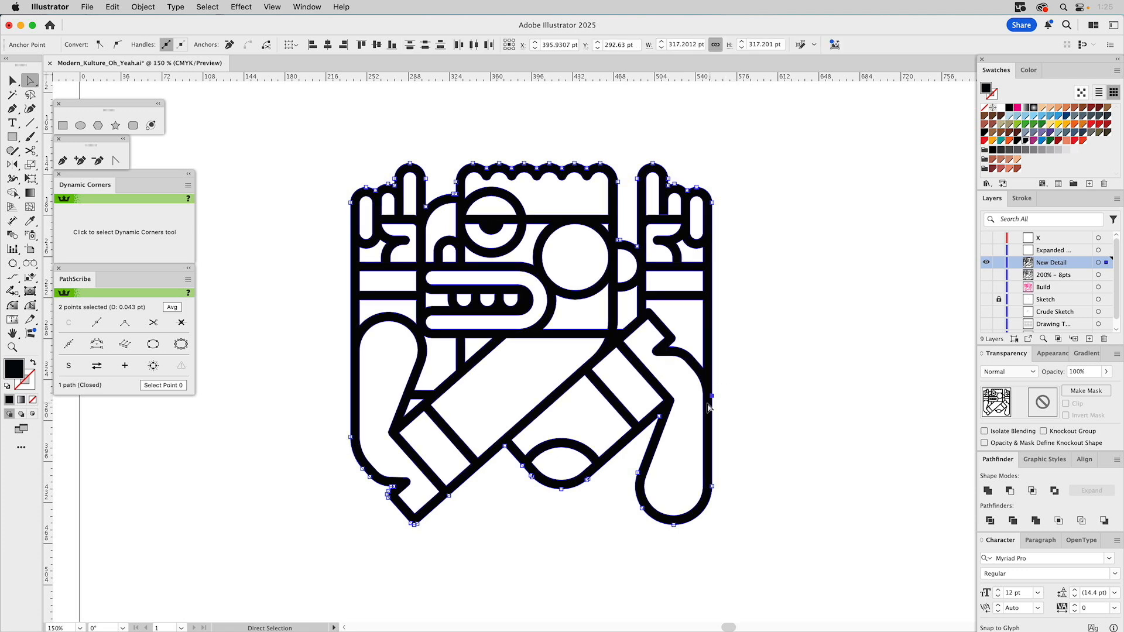
left_click_drag(470, 488, 449, 506)
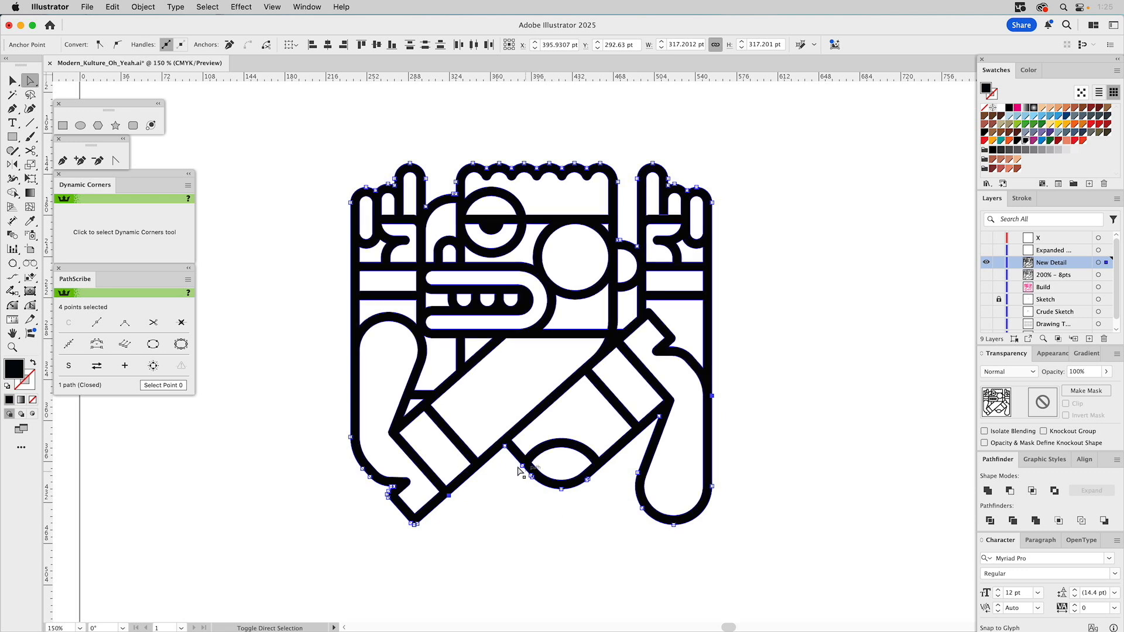
left_click_drag(518, 471, 535, 460)
left_click(230, 46)
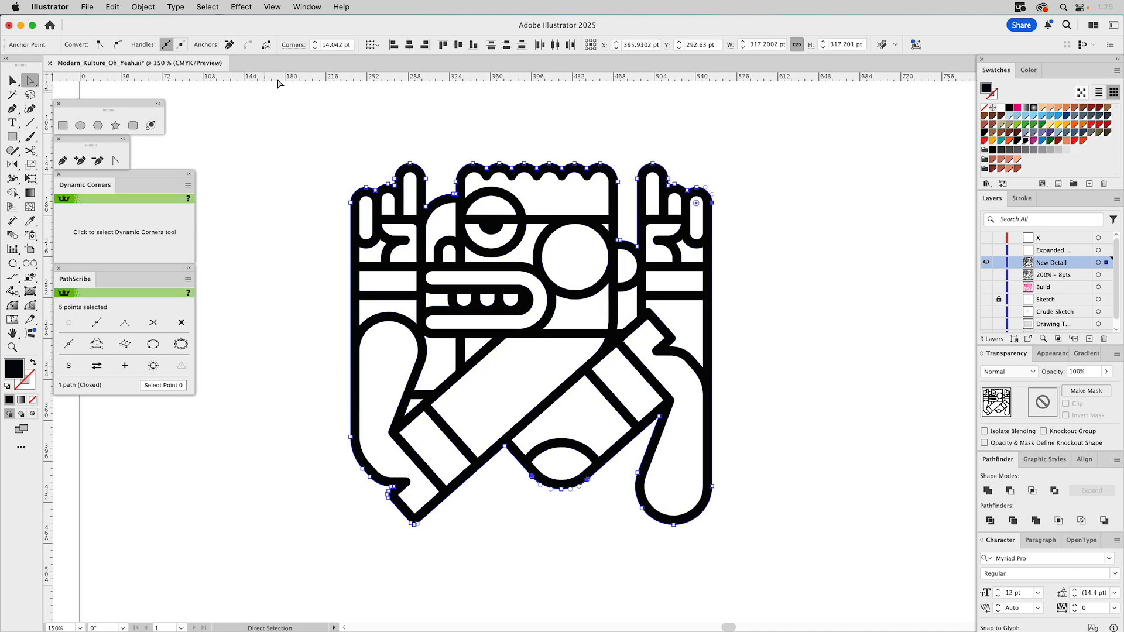
left_click(845, 349)
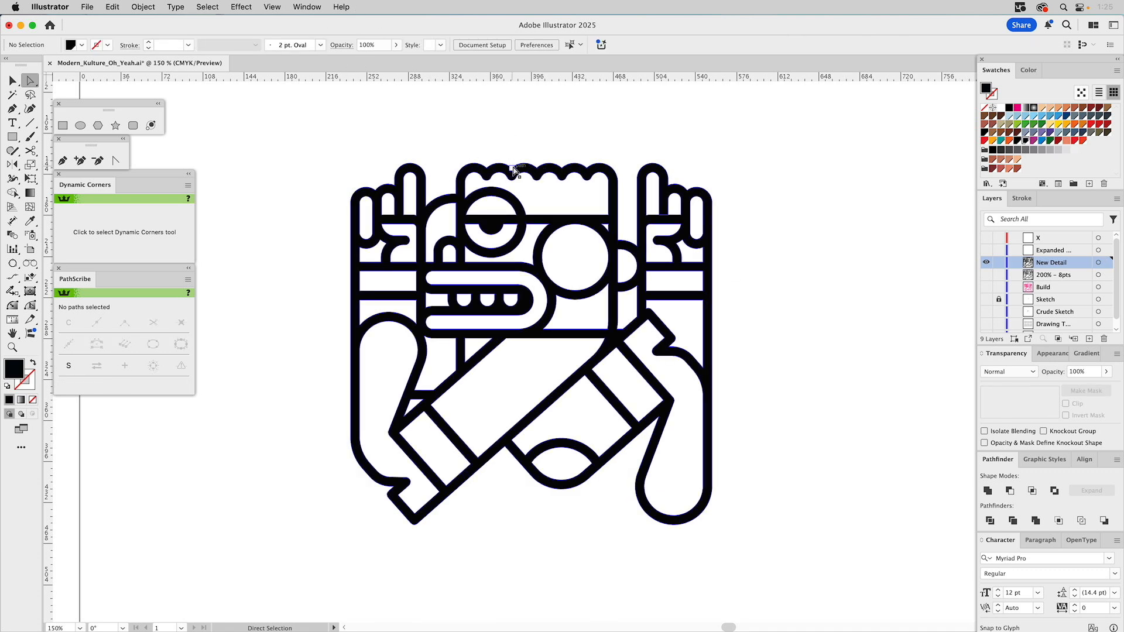
Step: Release the character artwork's compound path into separate paths
key("super+y")
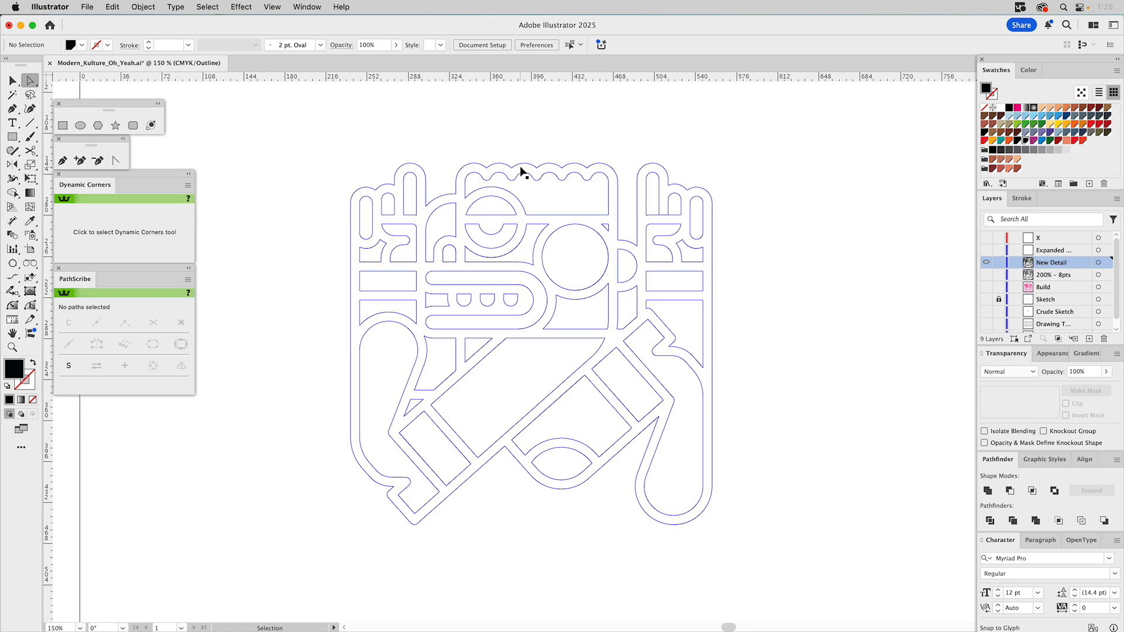
key("super+y")
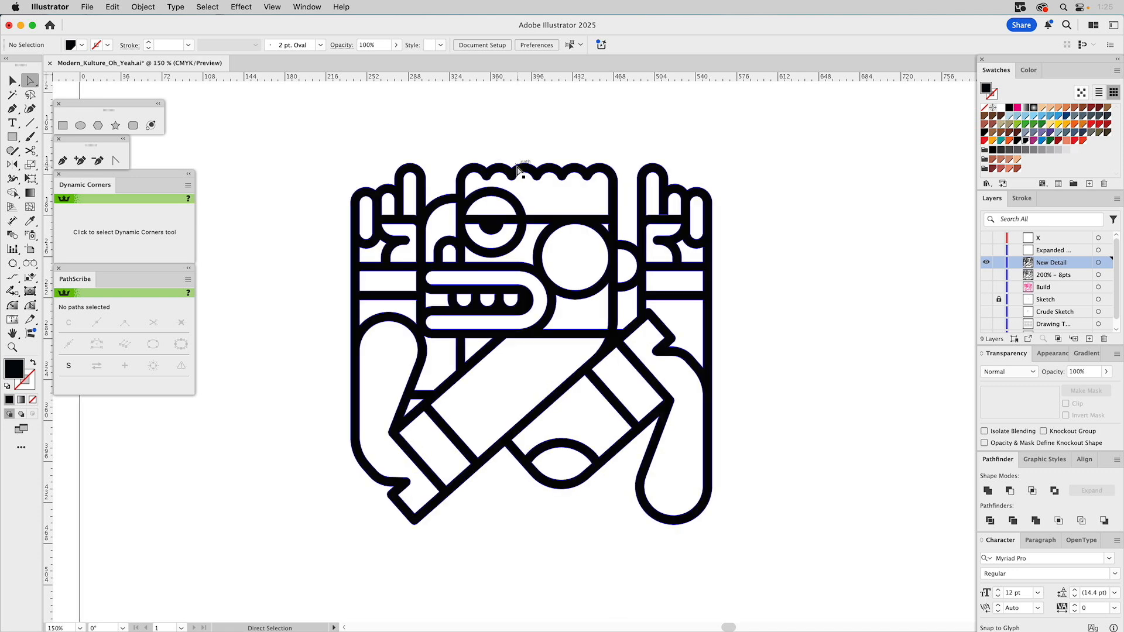
key("v")
left_click(517, 168)
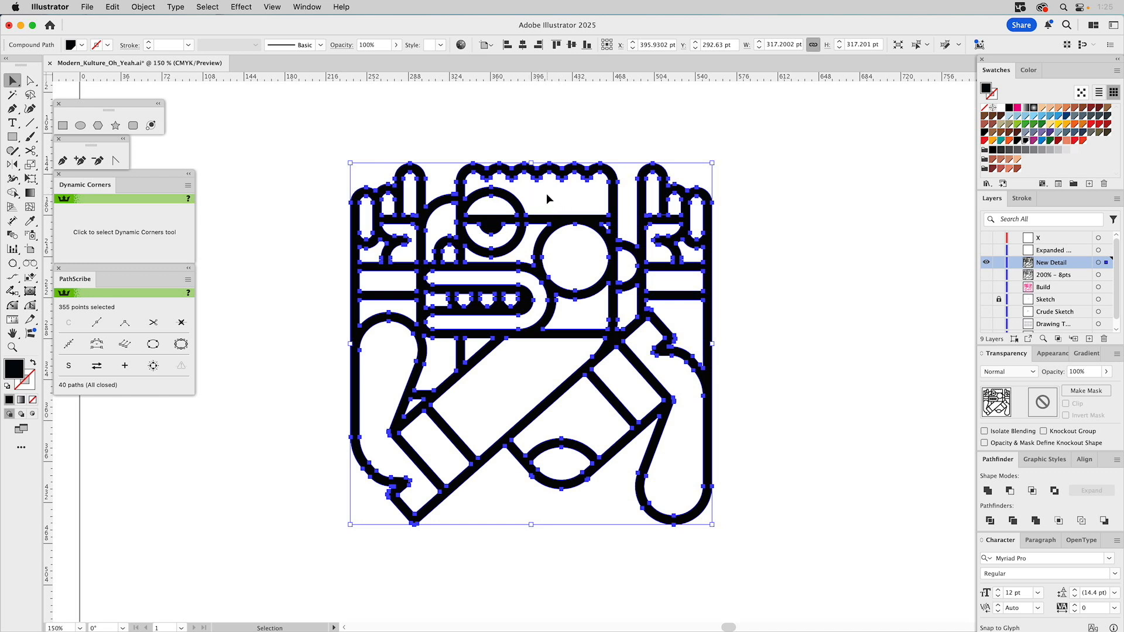
left_click(136, 7)
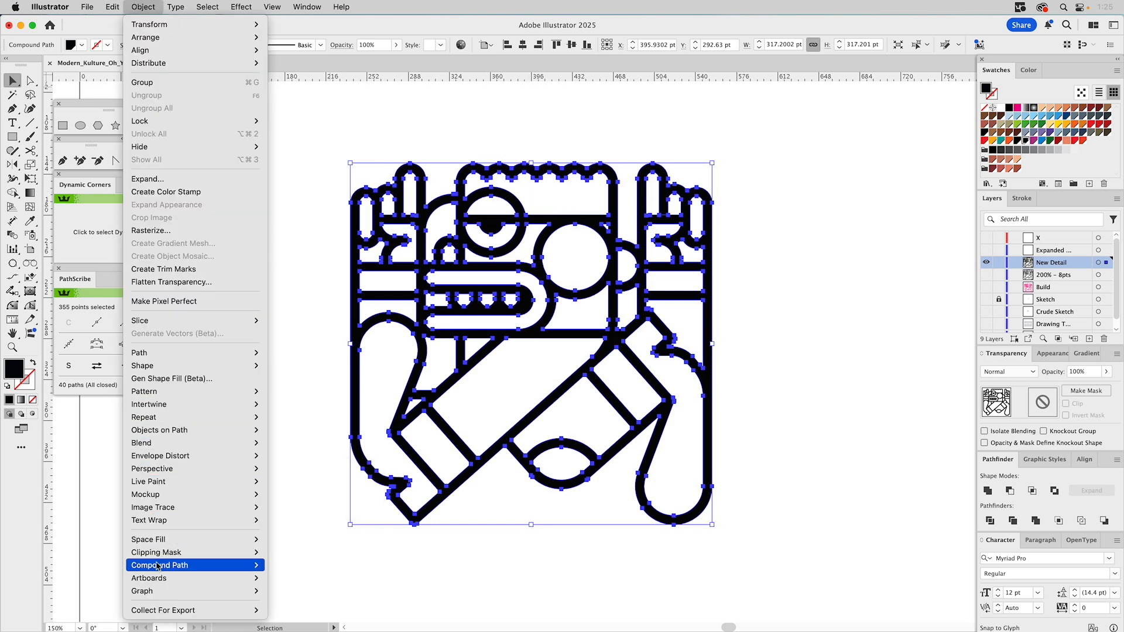
mouse_move(157, 567)
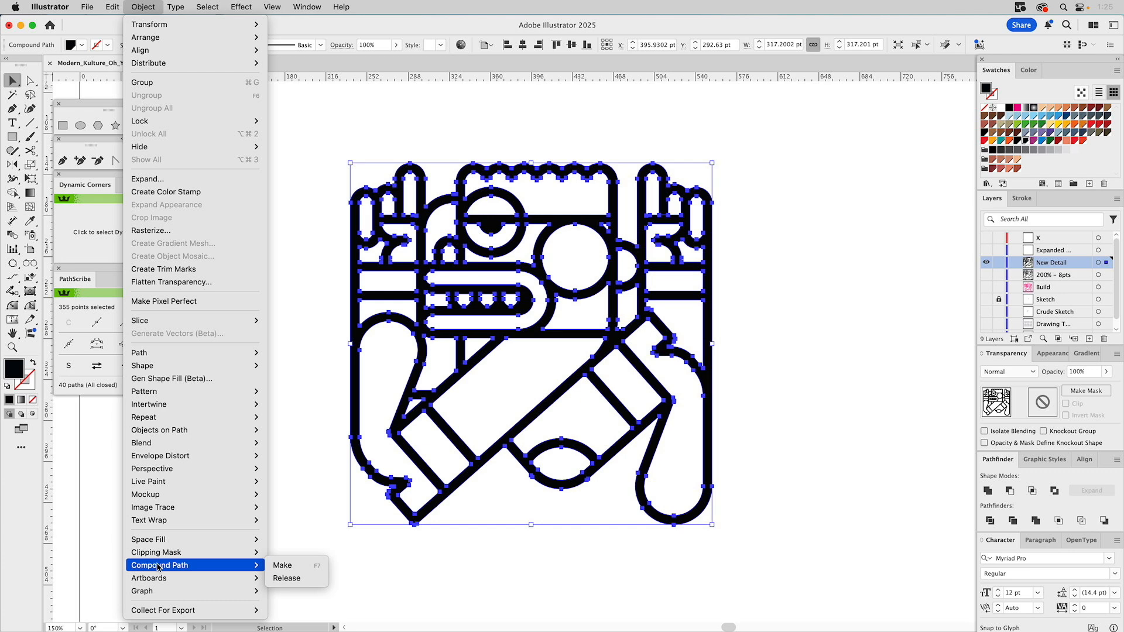
left_click(284, 578)
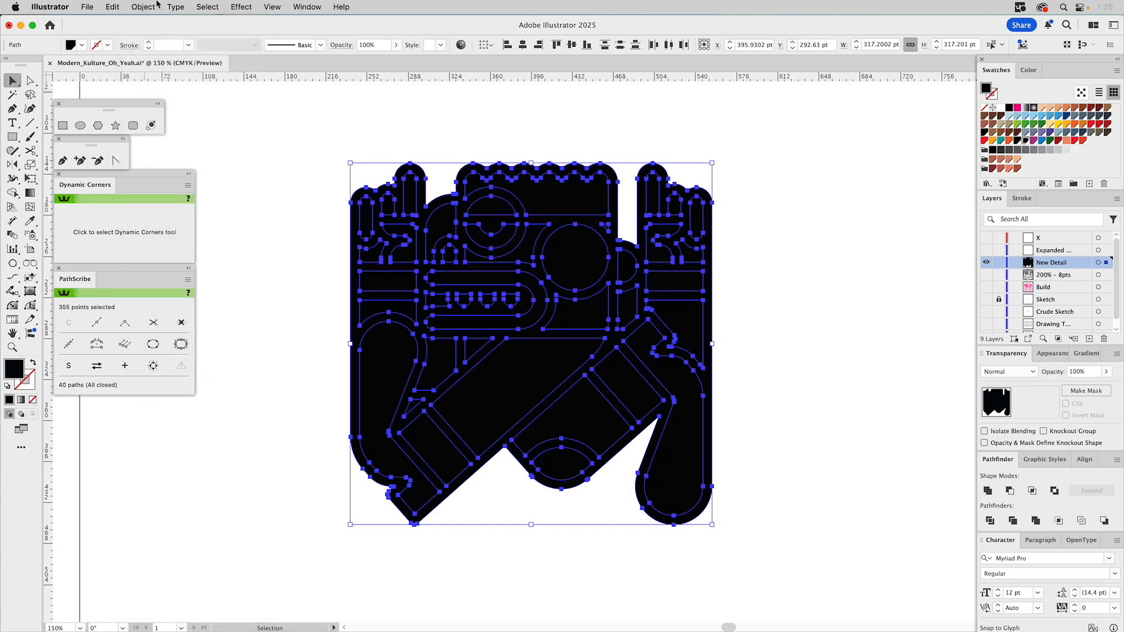
Step: Fill all the released inner shapes with white, leaving the outer silhouette out of the selection
left_click(149, 7)
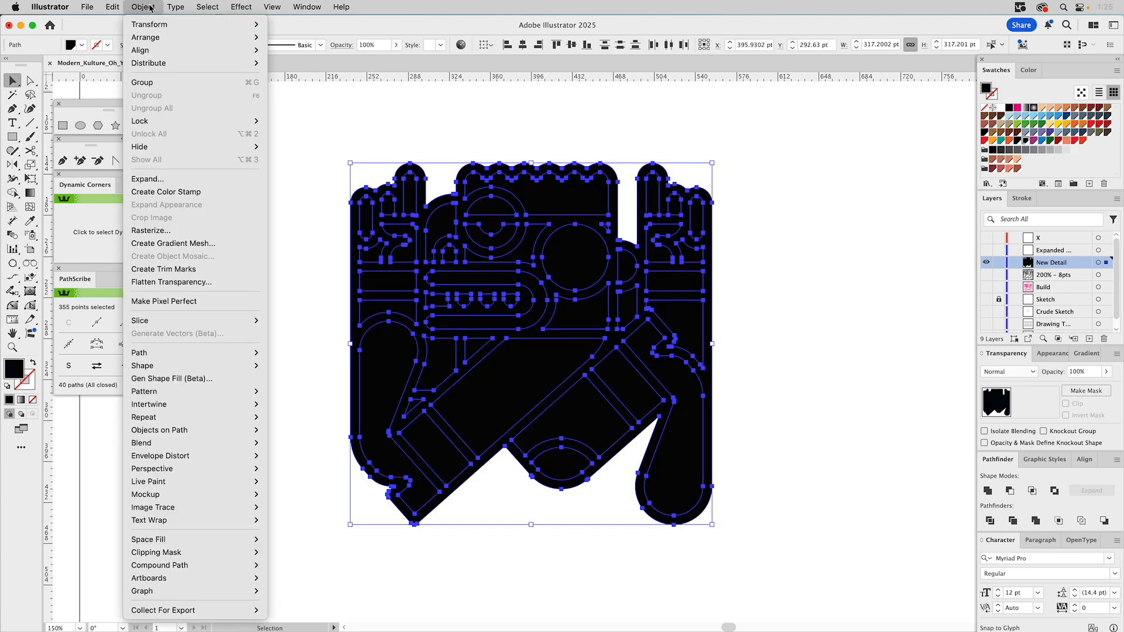
left_click(386, 130)
left_click(413, 170, "shift")
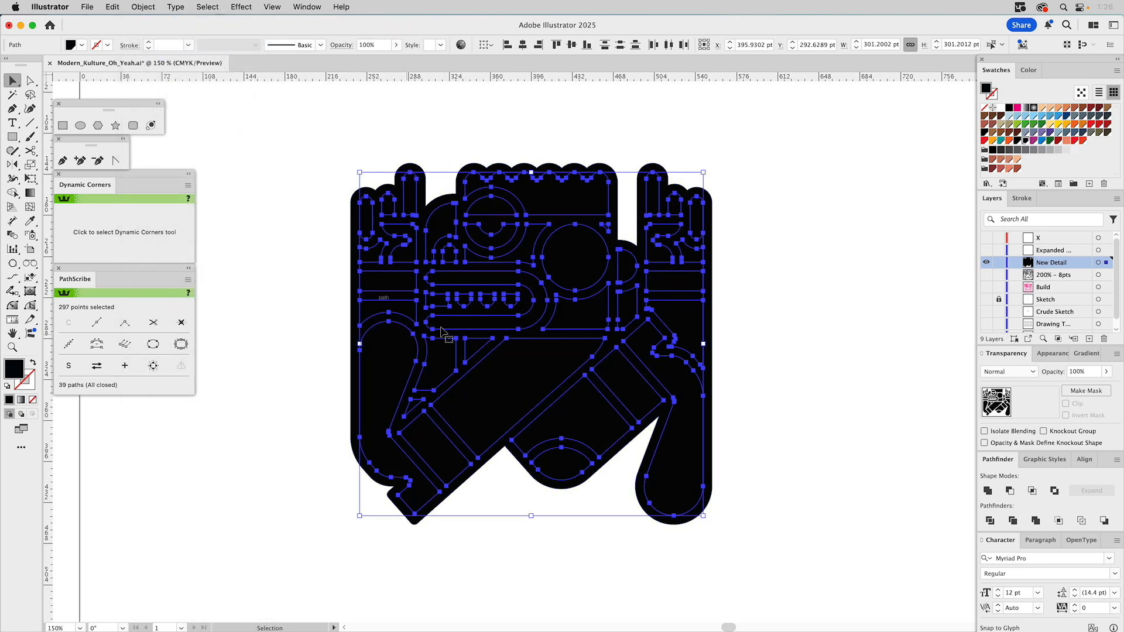
left_click(1001, 107)
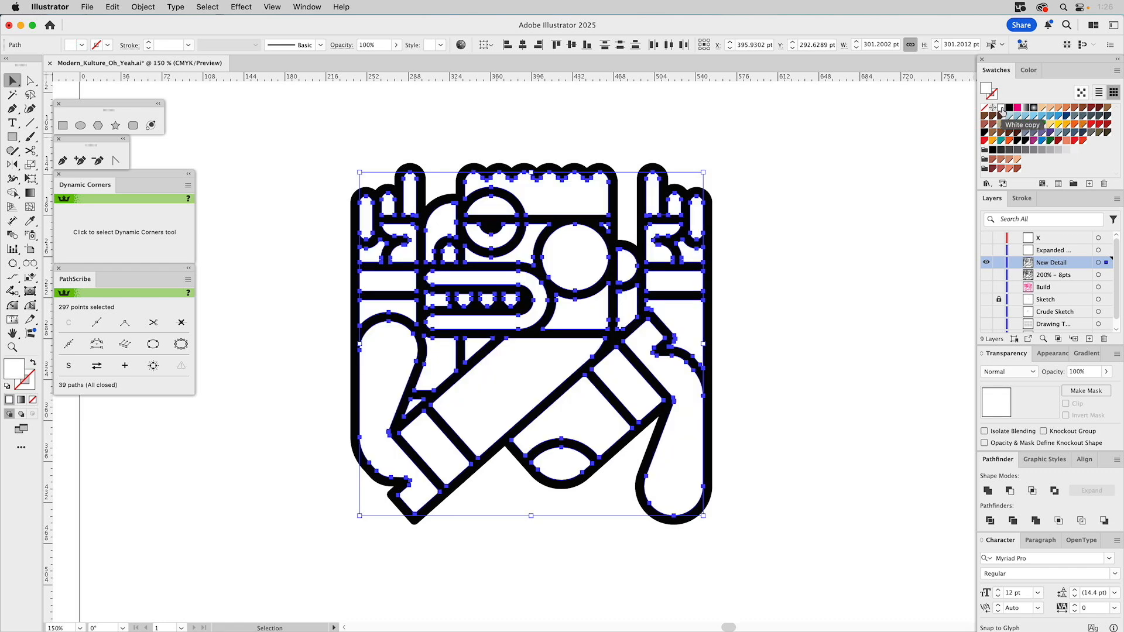
left_click(813, 159)
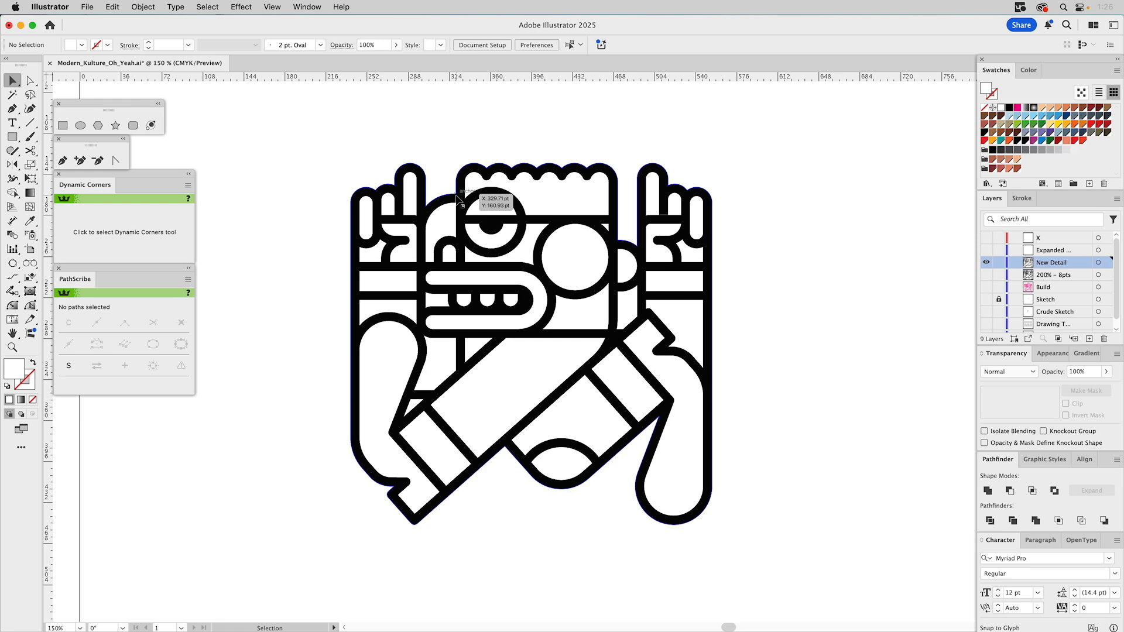
Step: Delete the small white triangle beside the diagonal leg, the white gap below the ear and the white shape left of the teeth
left_click_drag(432, 394, 404, 416)
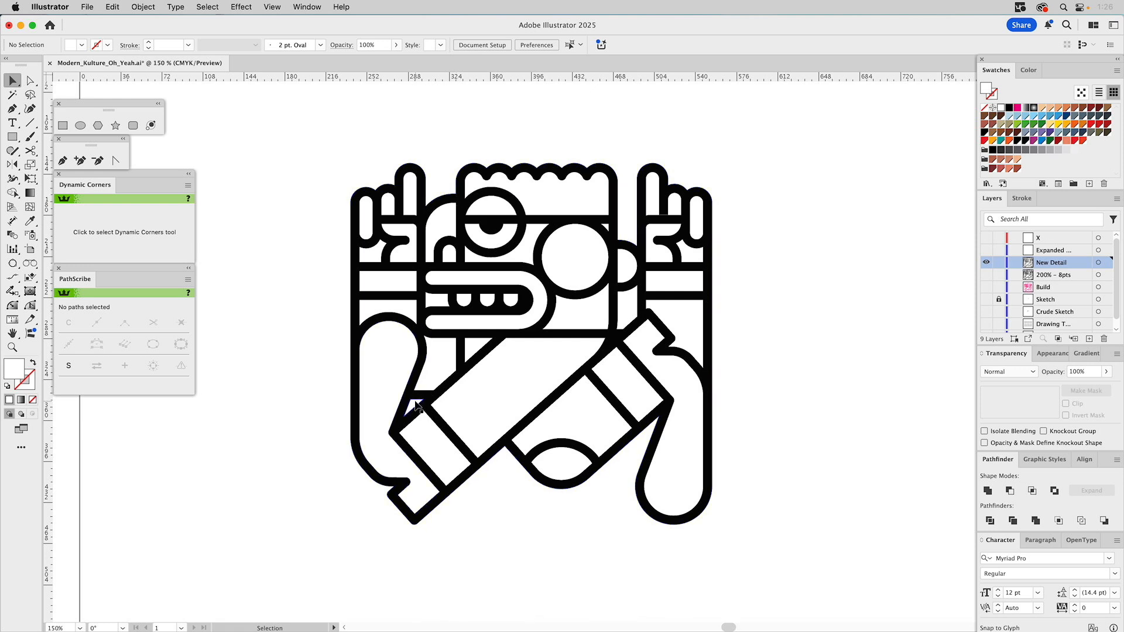
left_click(625, 297, "shift")
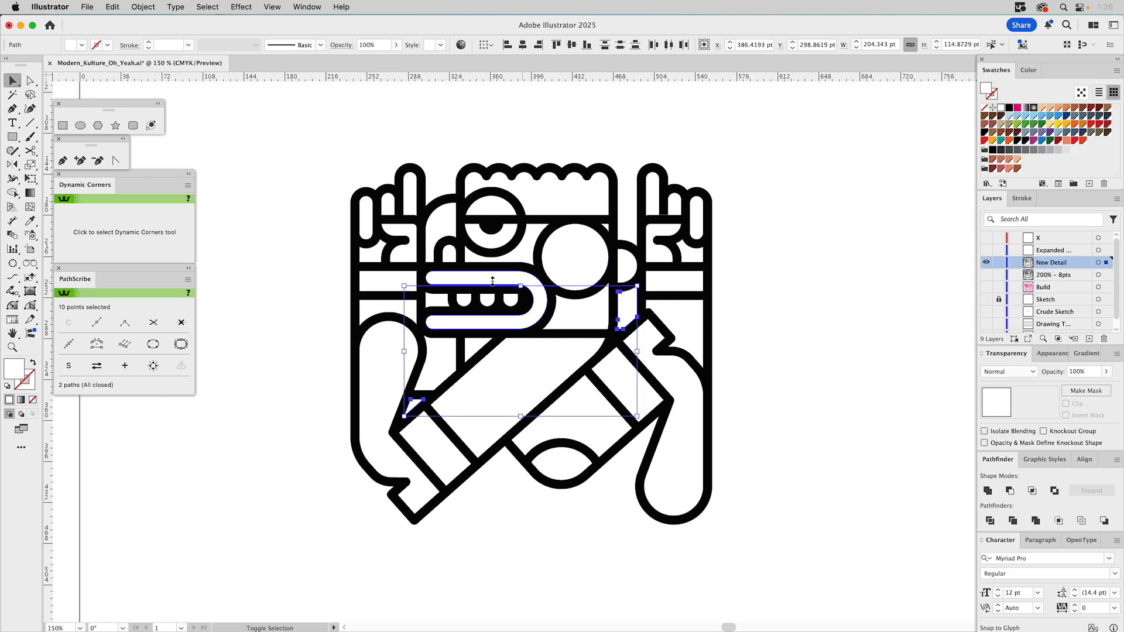
left_click(439, 299, "shift")
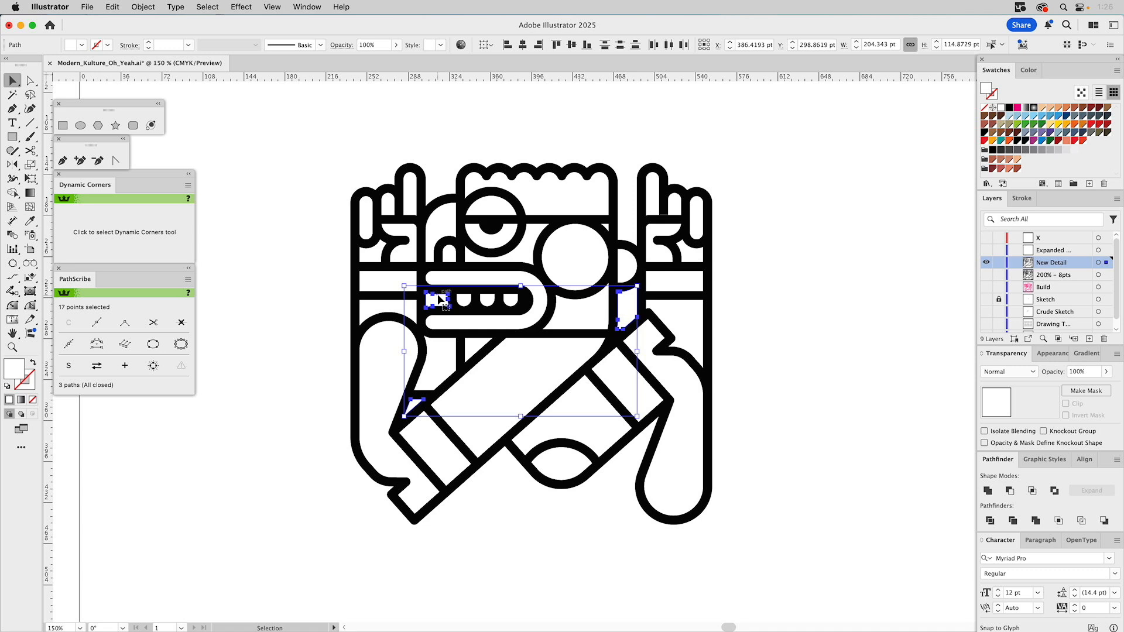
key("Delete")
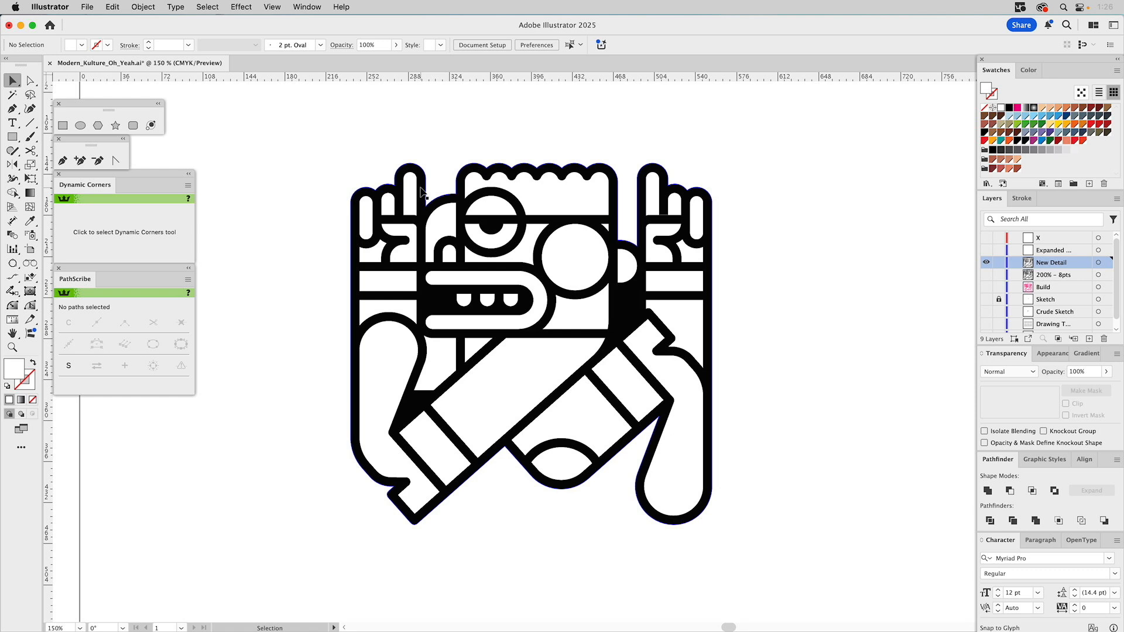
Step: View the finished icon collection on the bottom layer in place of the New Detail layer, and show New Detail again
left_click(986, 263)
scroll(1042, 292, "down", 1)
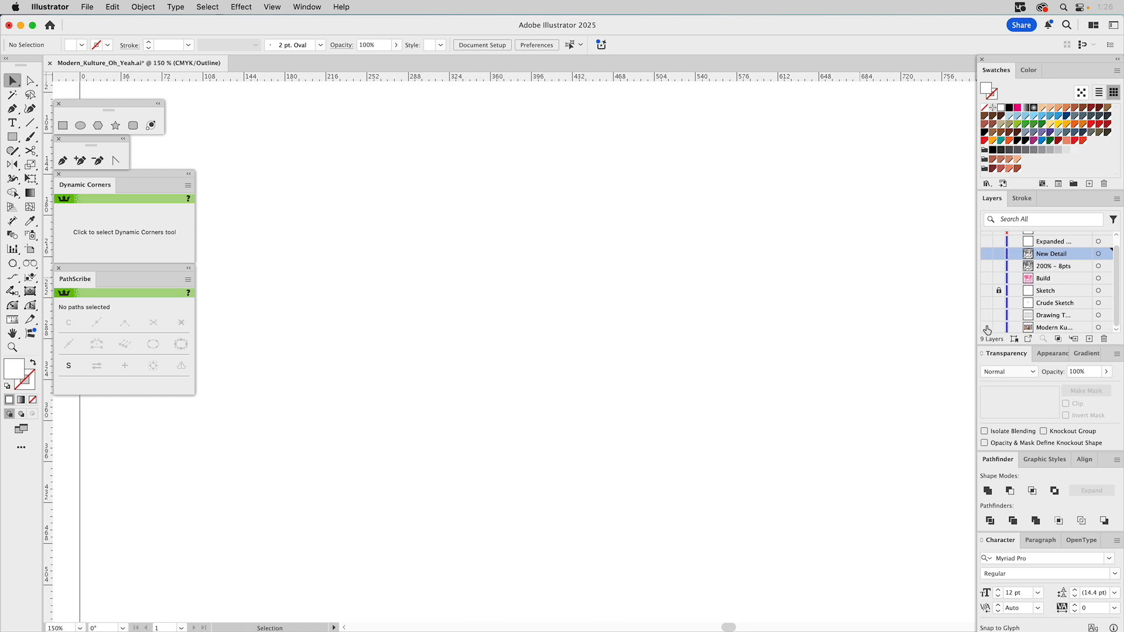
left_click(987, 327)
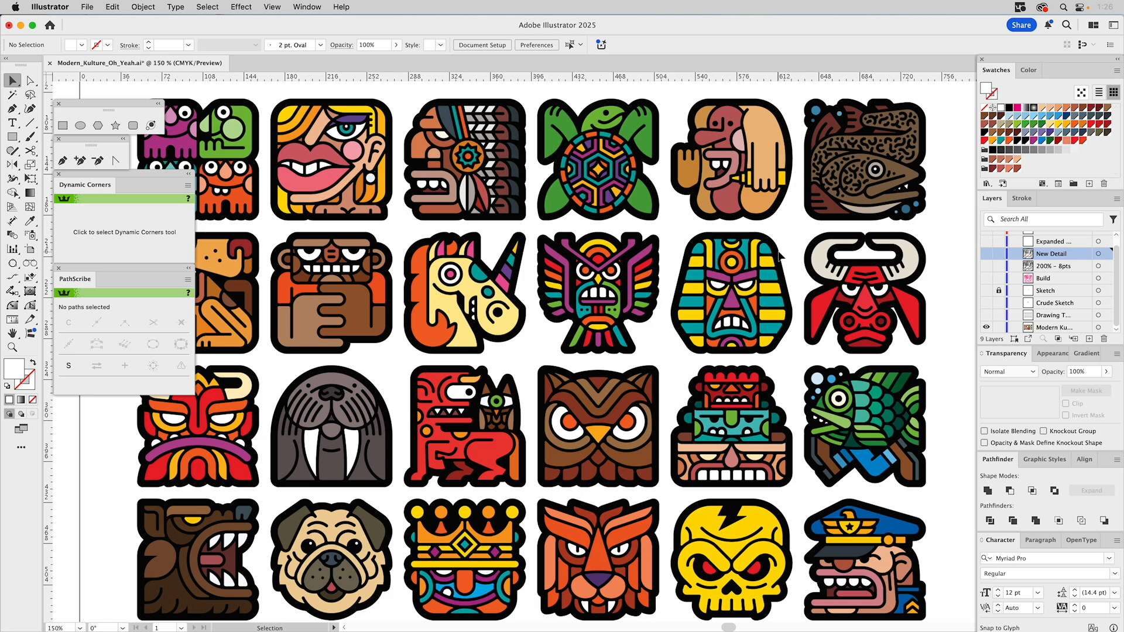
left_click(987, 328)
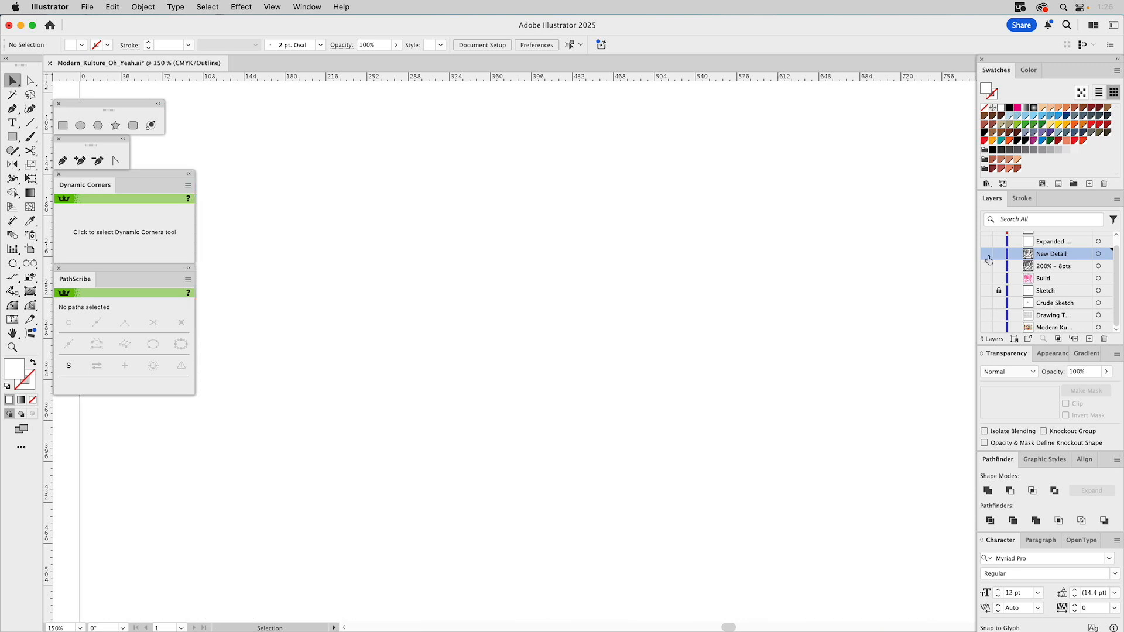
left_click(986, 253)
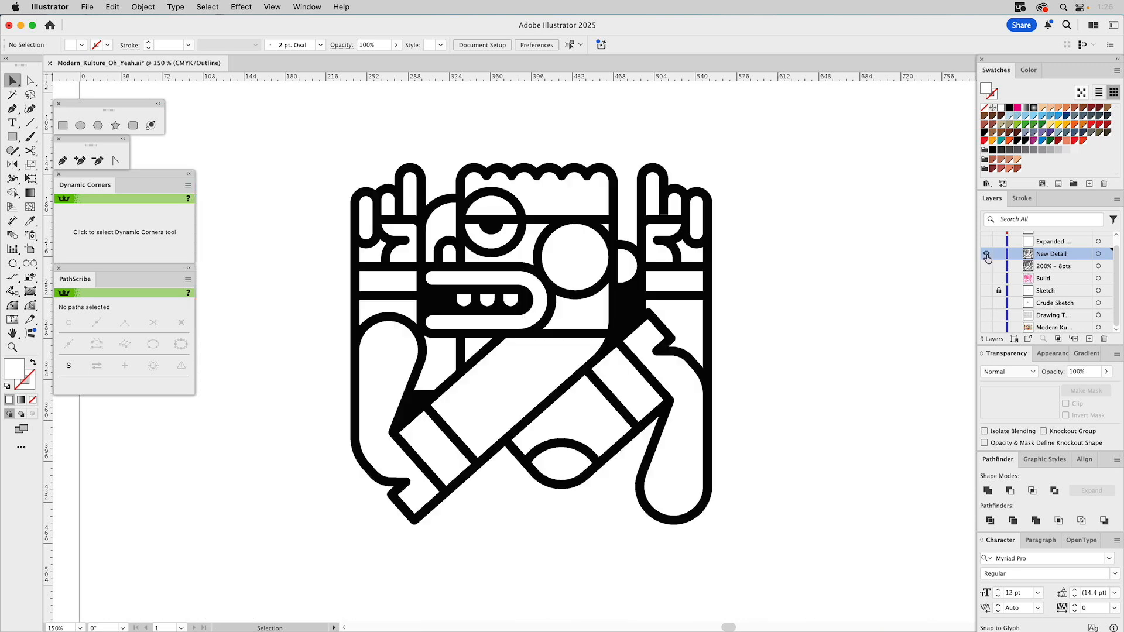
Step: Add a 1 pt black stroke to the character's outer silhouette
left_click(673, 182)
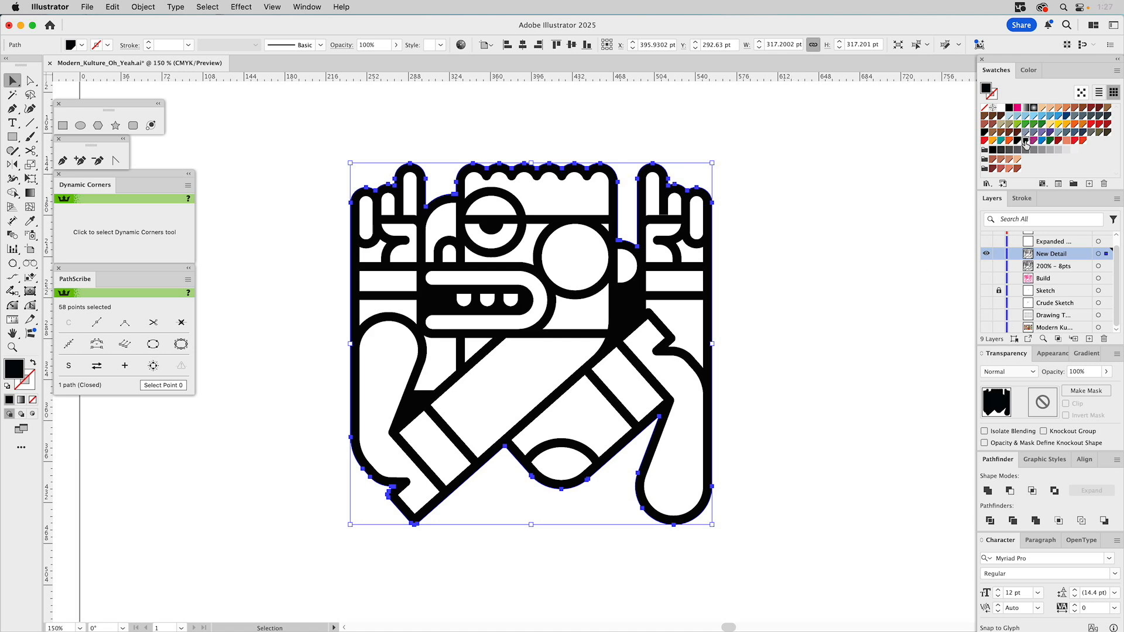
left_click_drag(1024, 138, 995, 92)
left_click(810, 226)
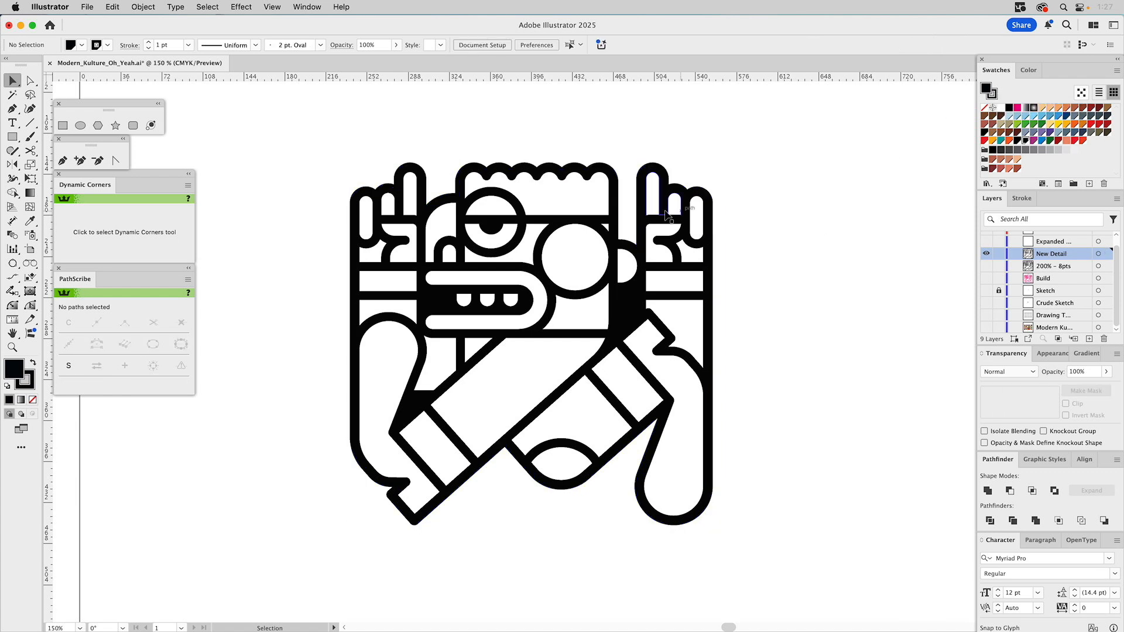
Step: Pull down the two anchor points of the hairline sliver joining the two white finger shapes on the character's right-side hand
key("a")
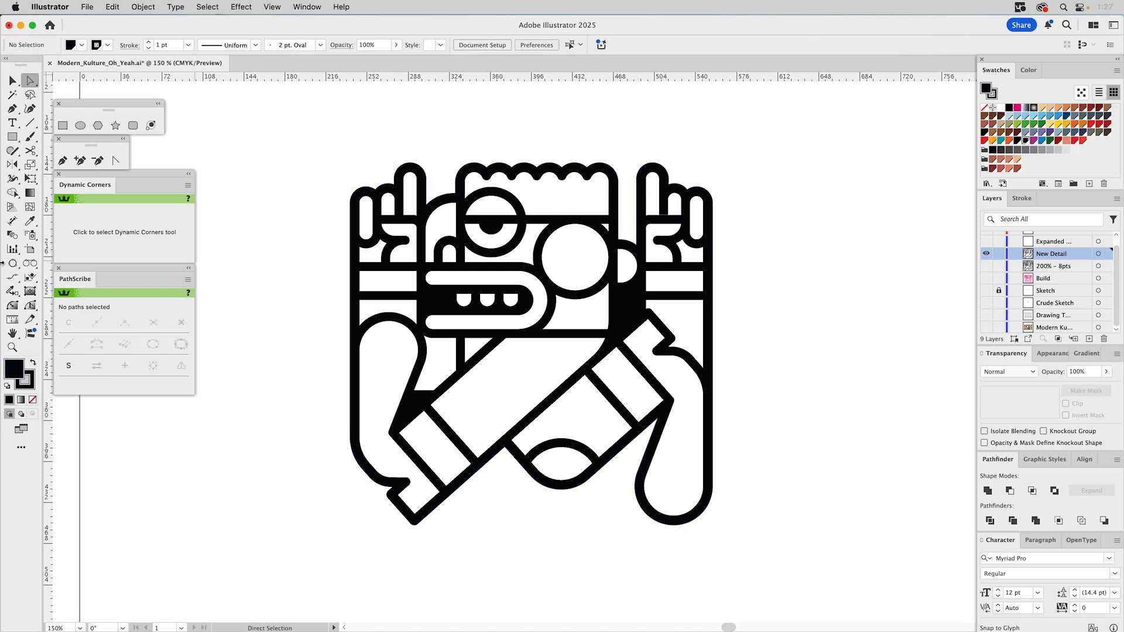
left_click(12, 347)
left_click_drag(615, 178, 698, 250)
key("a")
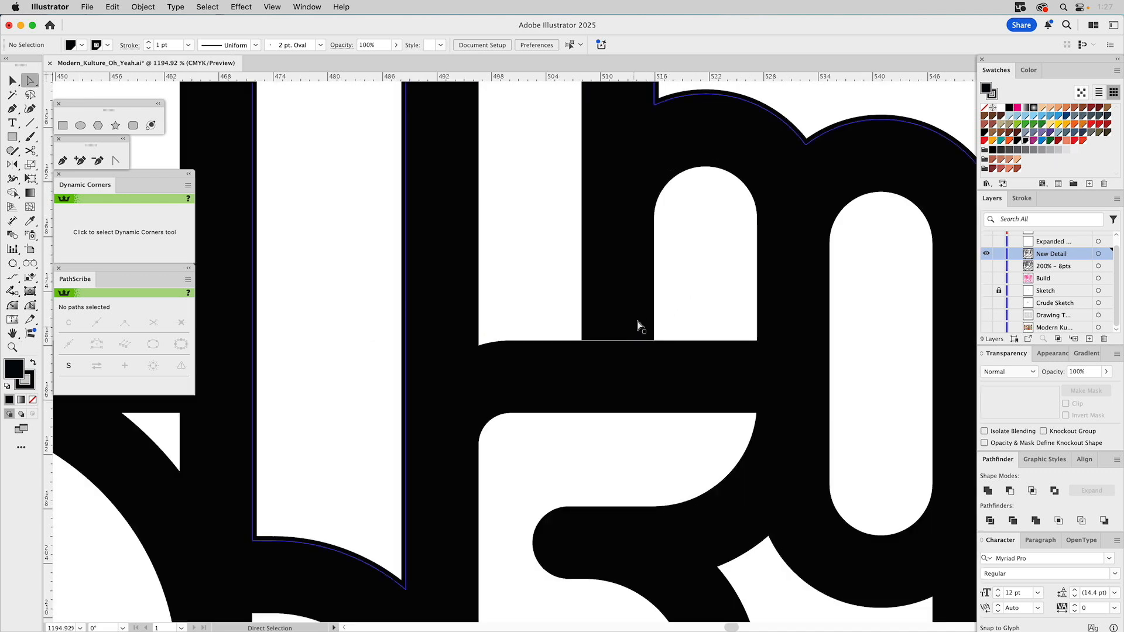
left_click(597, 320)
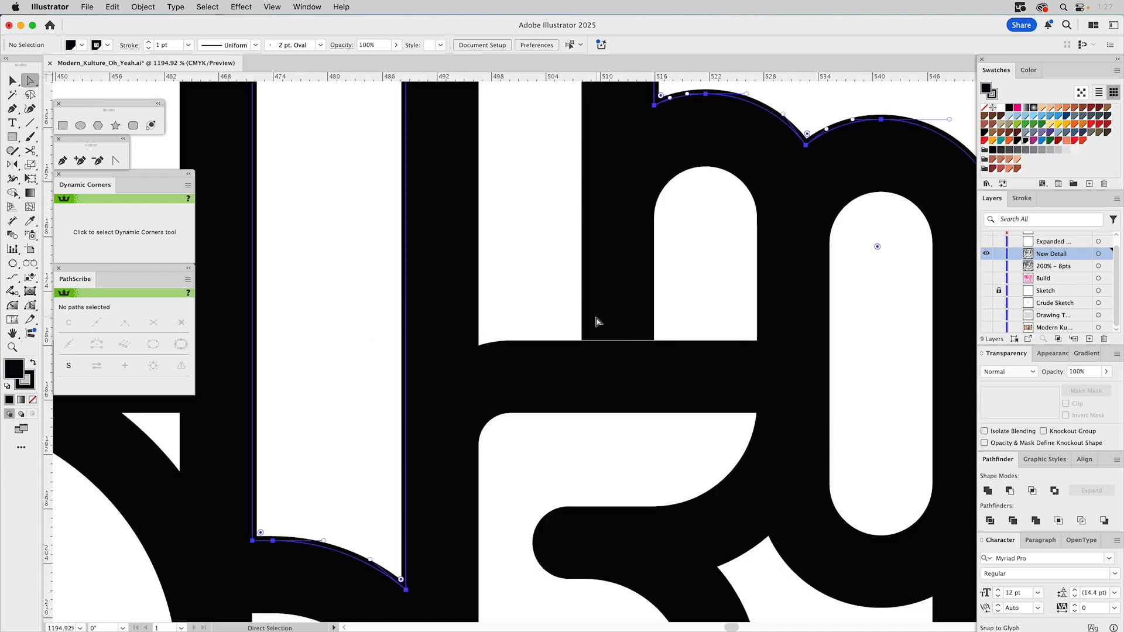
left_click(586, 343)
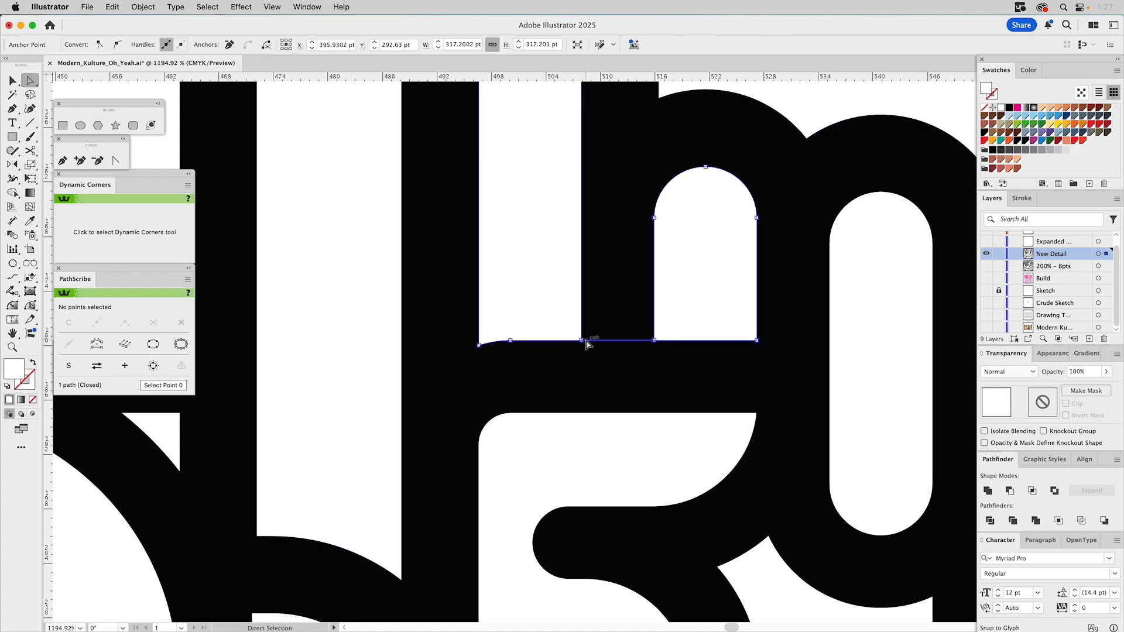
left_click_drag(582, 340, 581, 361)
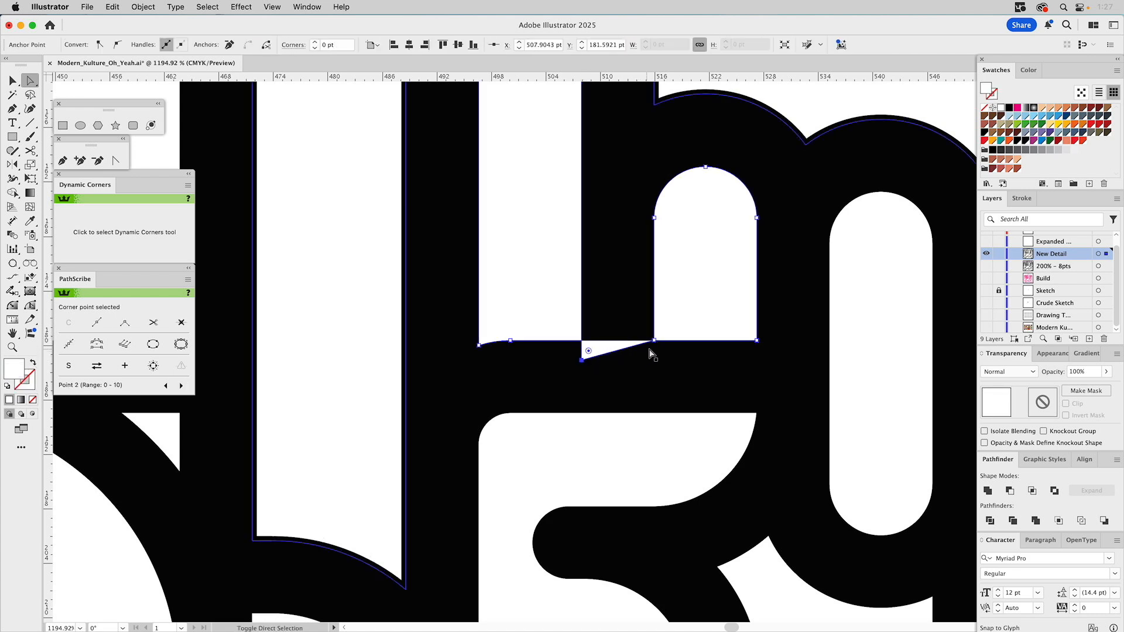
left_click_drag(654, 341, 654, 357)
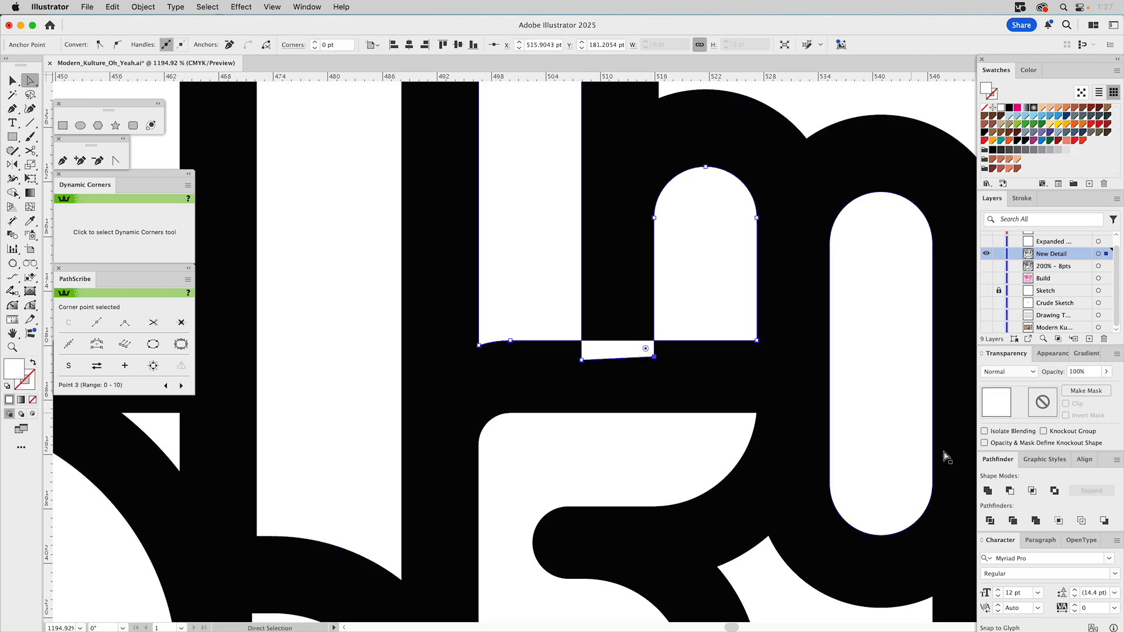
Step: Unite the finger shape and delete the leftover white sliver between the two fingers
left_click(988, 491)
left_click(808, 107)
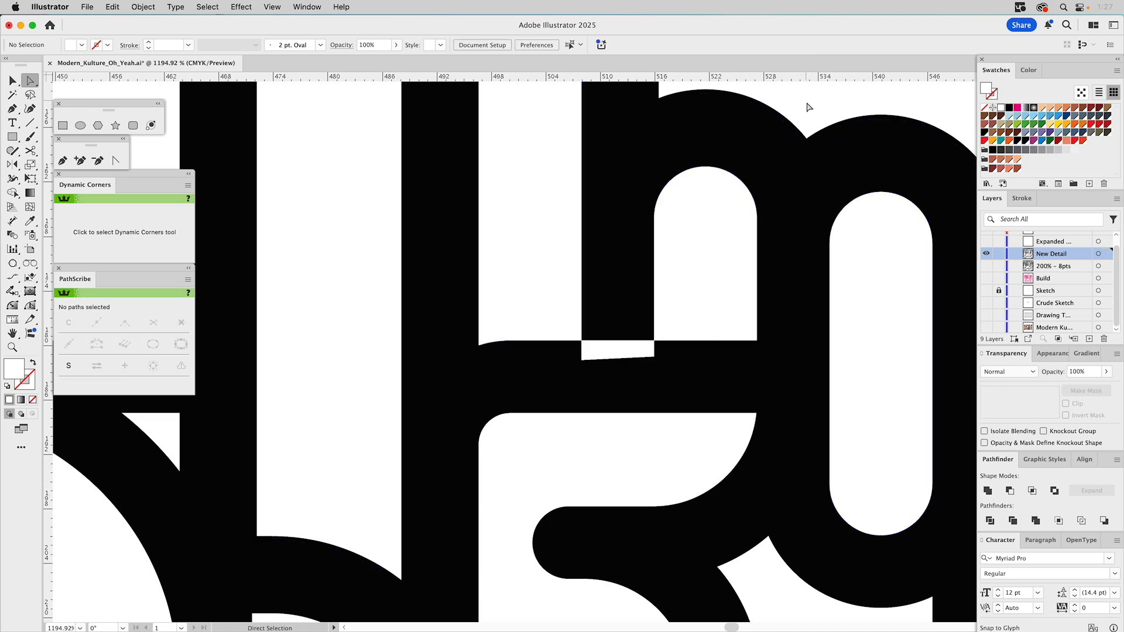
left_click(622, 345)
key("Delete")
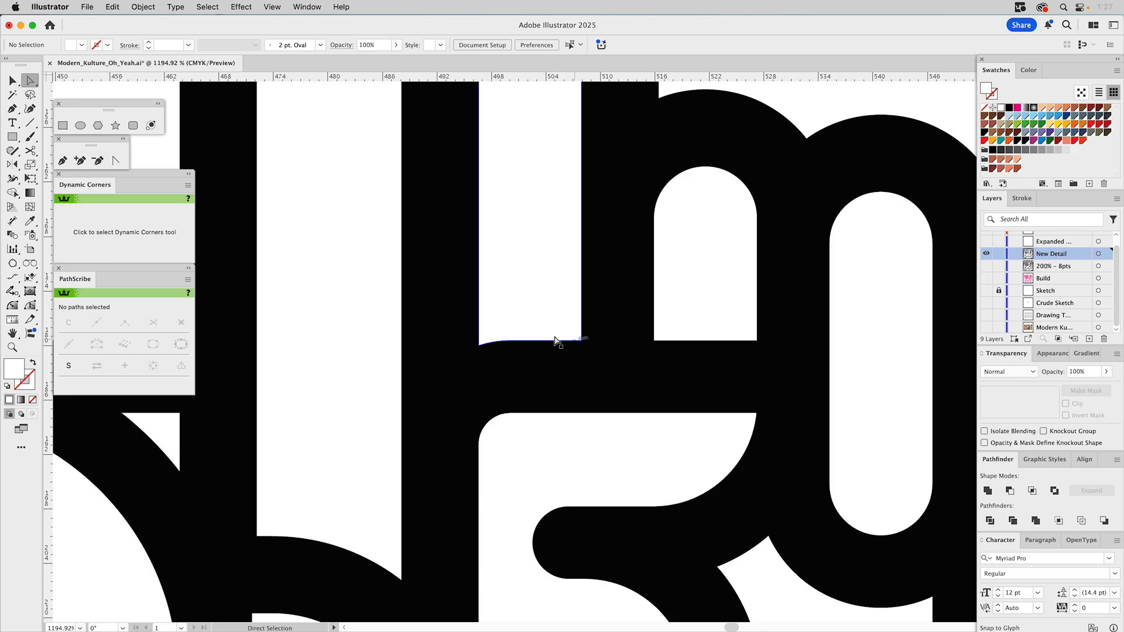
Step: Align the outer silhouette's stroke to the outside of its path
key("z")
left_click(587, 383, "alt")
left_click(617, 389, "alt")
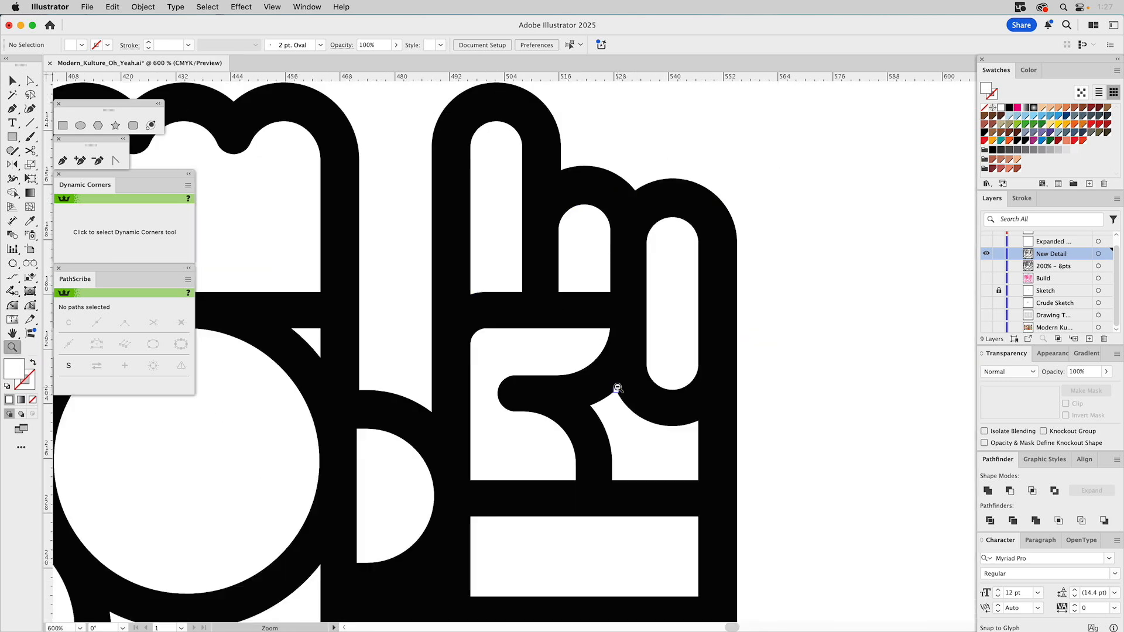
left_click(611, 389, "alt")
left_click(525, 361, "alt")
left_click(526, 361, "alt")
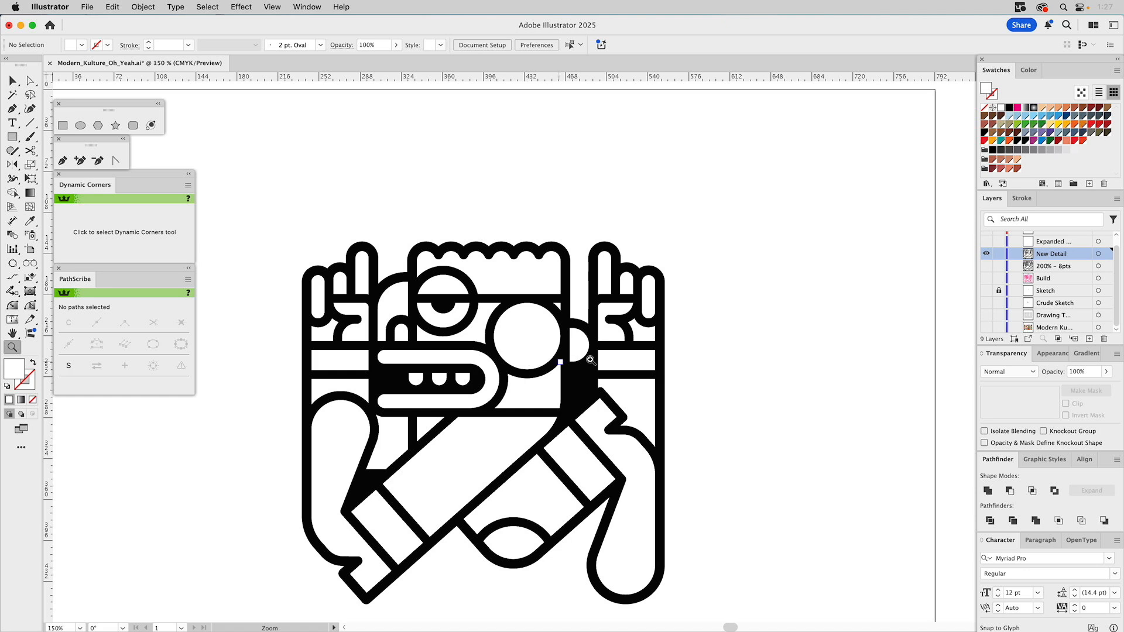
key("a")
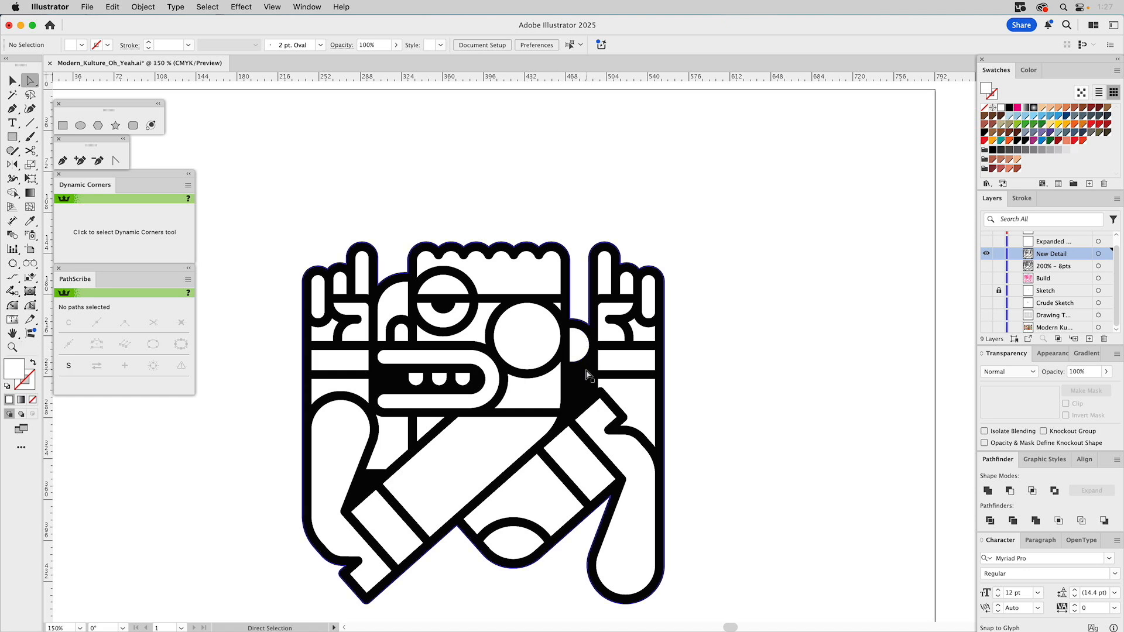
left_click(588, 376)
left_click(995, 93)
left_click(1022, 198)
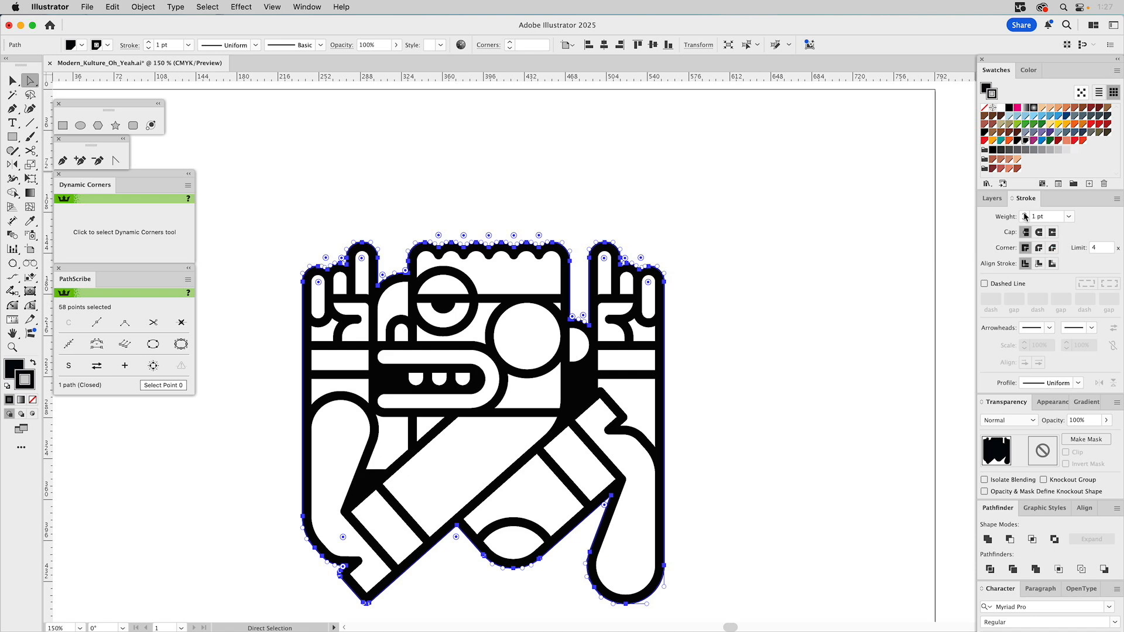
left_click(1052, 264)
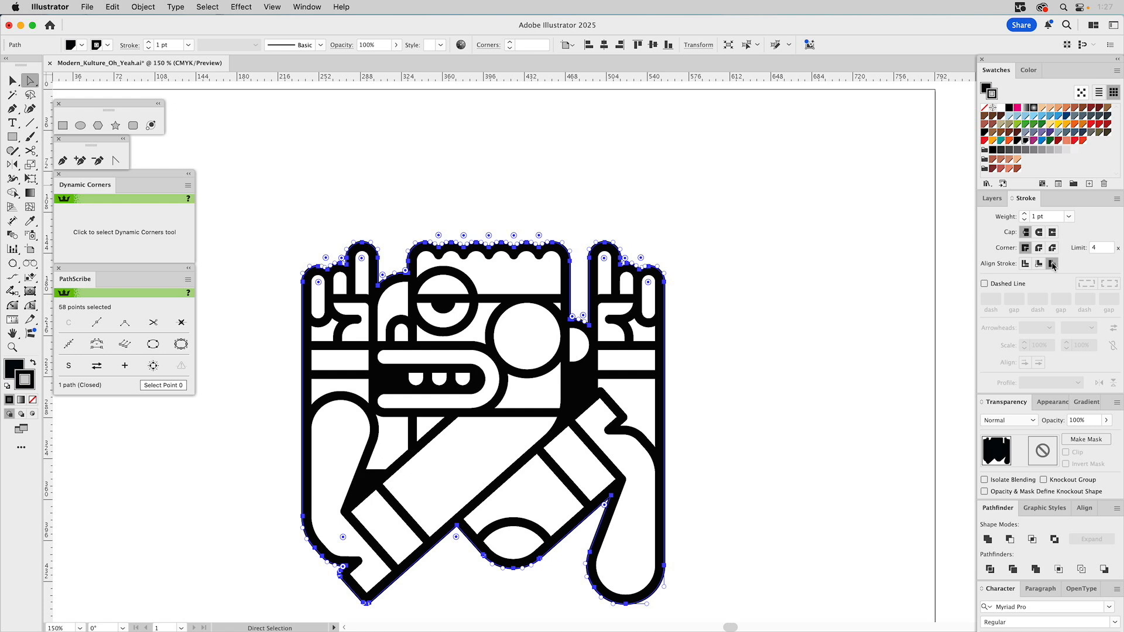
Step: Set the outer silhouette's stroke weight to 6 pt
left_click(1025, 214)
left_click(1025, 214)
left_click(1025, 215)
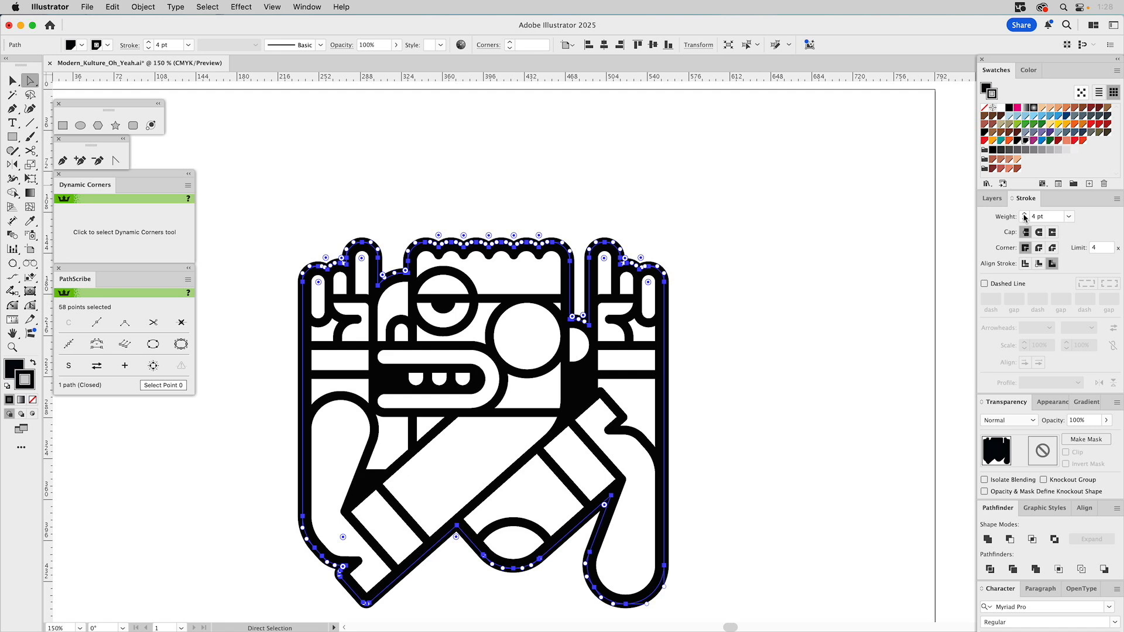
left_click(1024, 214)
left_click(1024, 214)
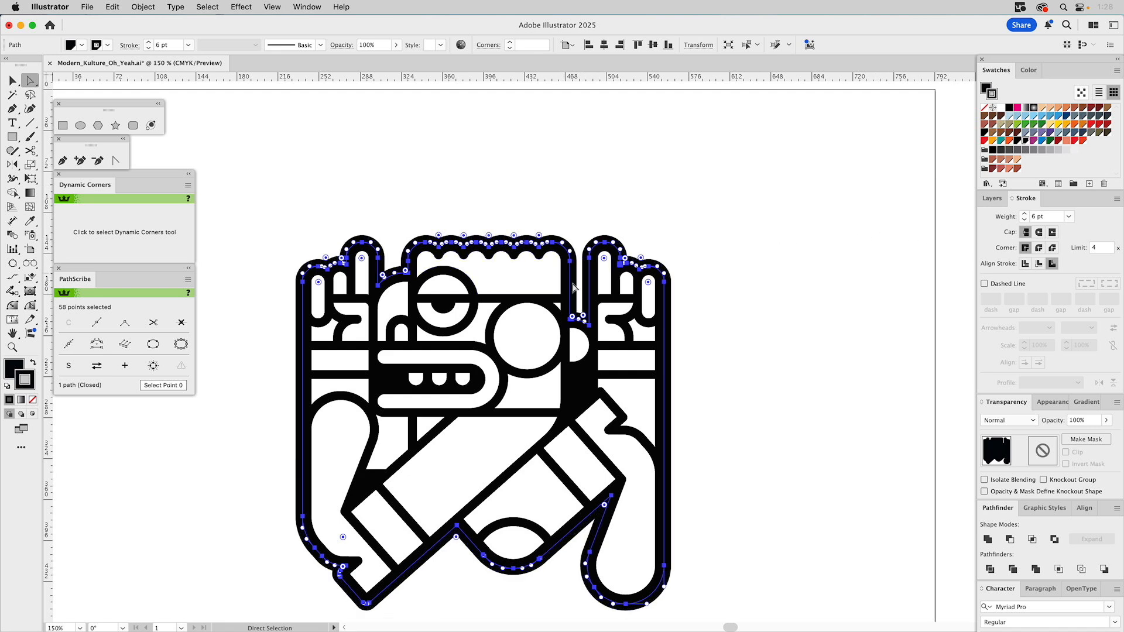
Step: Reduce the outer silhouette's stroke weight to 4 pt
left_click(1024, 220)
left_click(791, 258)
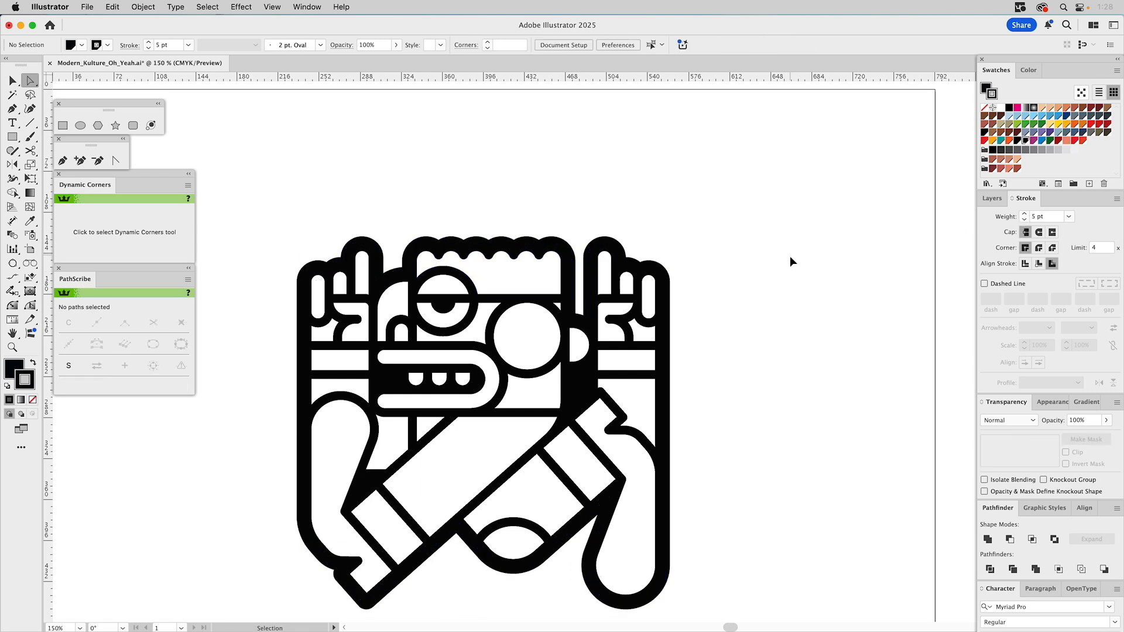
key("v")
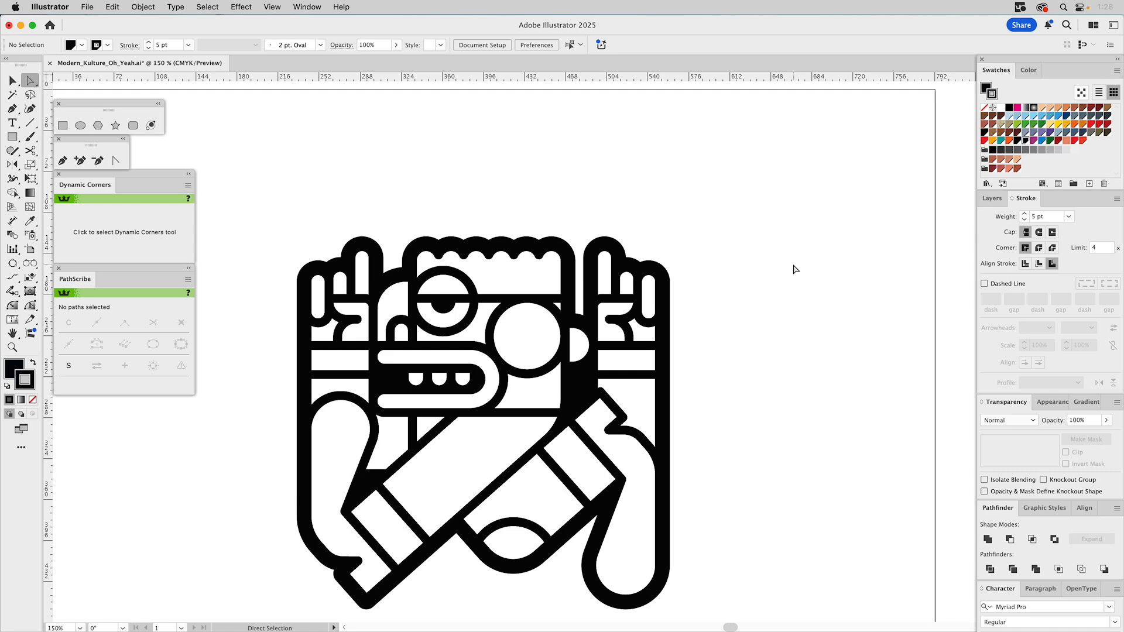
key("space")
left_click_drag(603, 287, 646, 226)
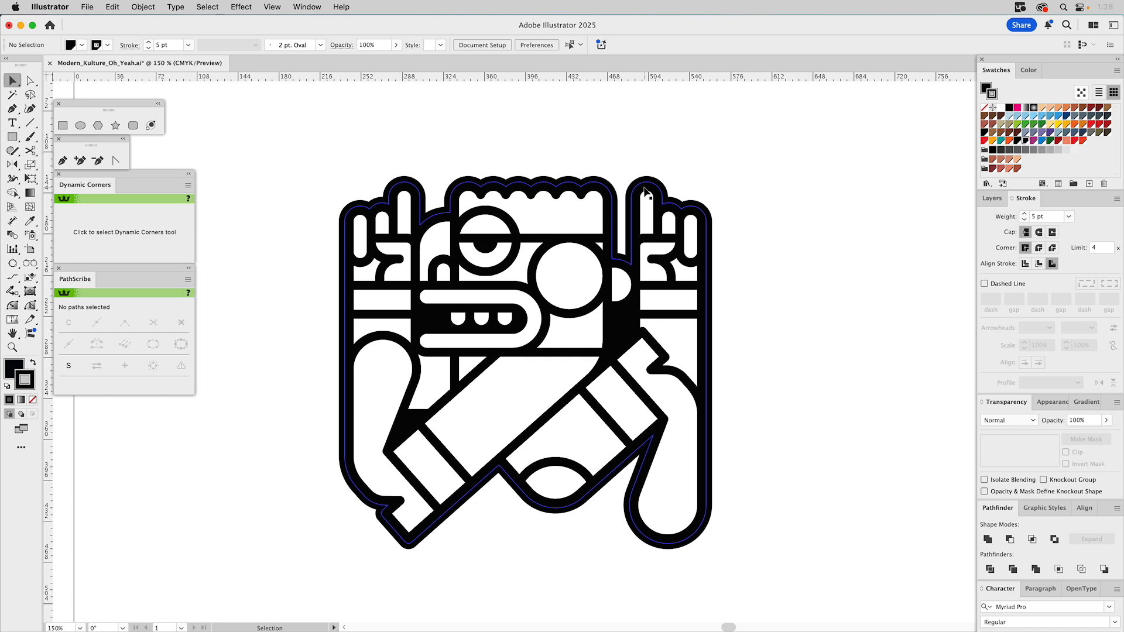
left_click(645, 190)
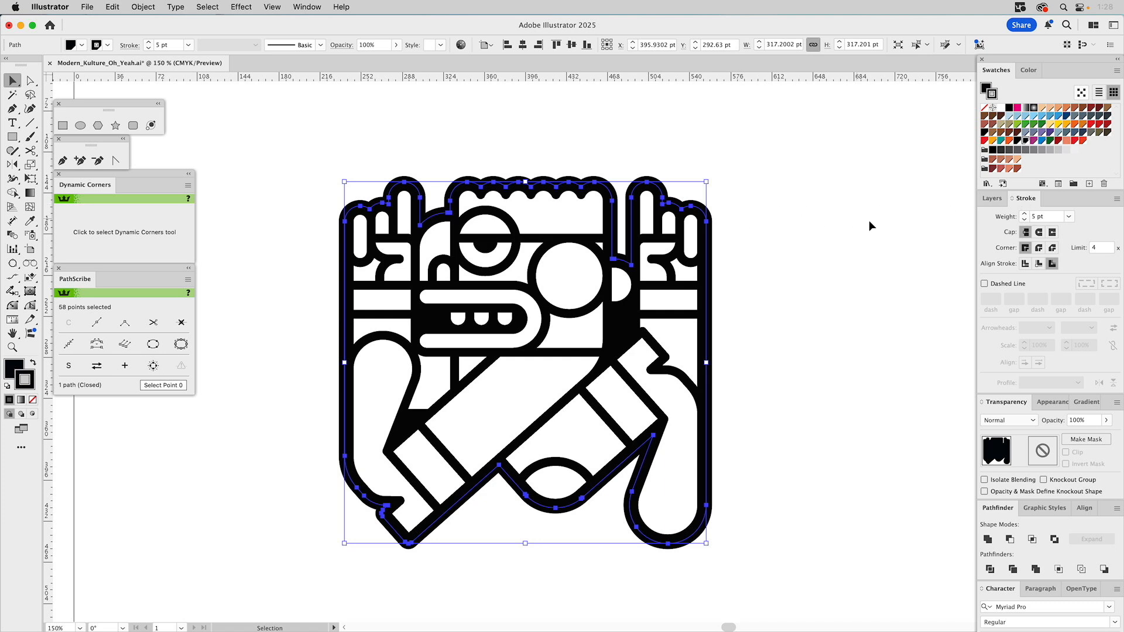
left_click(1024, 220)
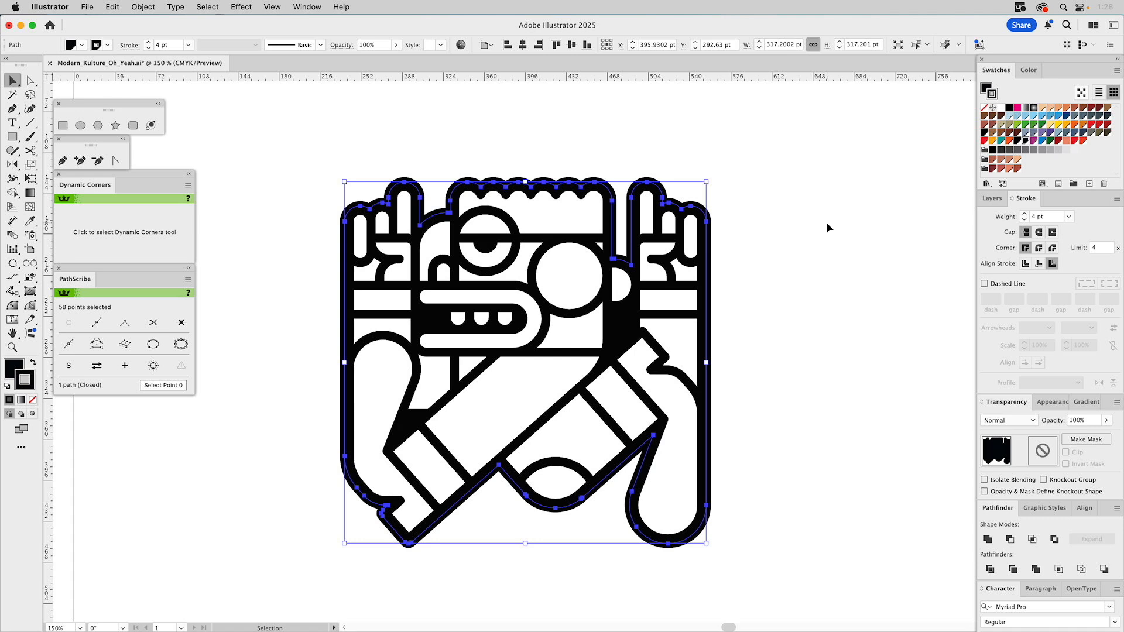
left_click(827, 221)
Step: Outline the outer silhouette's stroke and unite the expanded stroke with the black fill into one shape
left_click(628, 263)
left_click(141, 6)
mouse_move(139, 353)
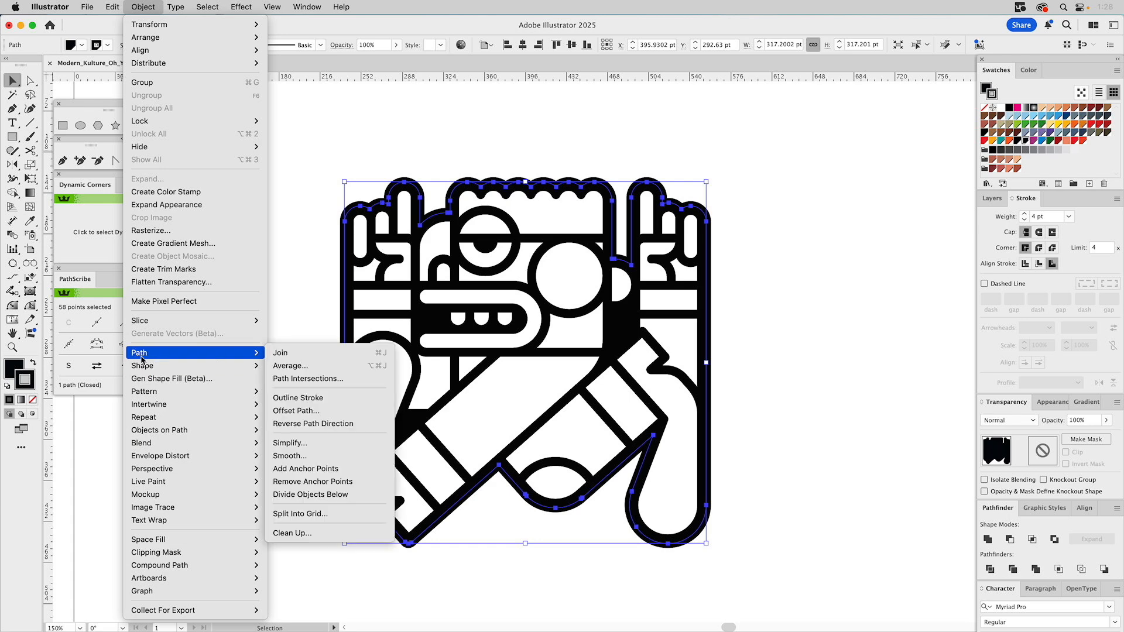
left_click(285, 399)
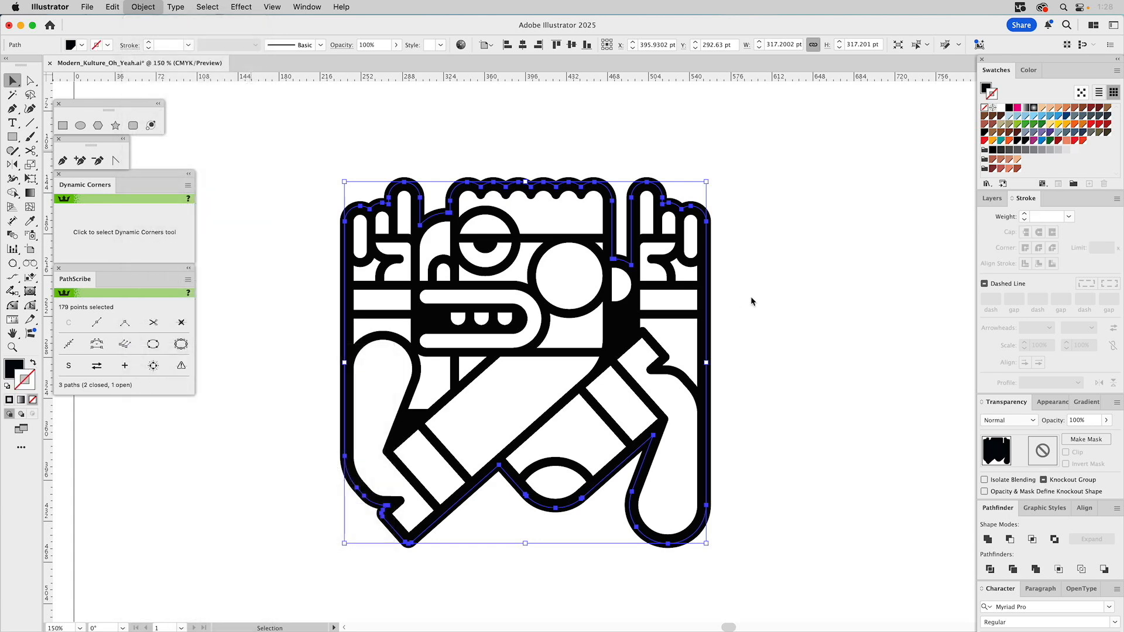
left_click(988, 539)
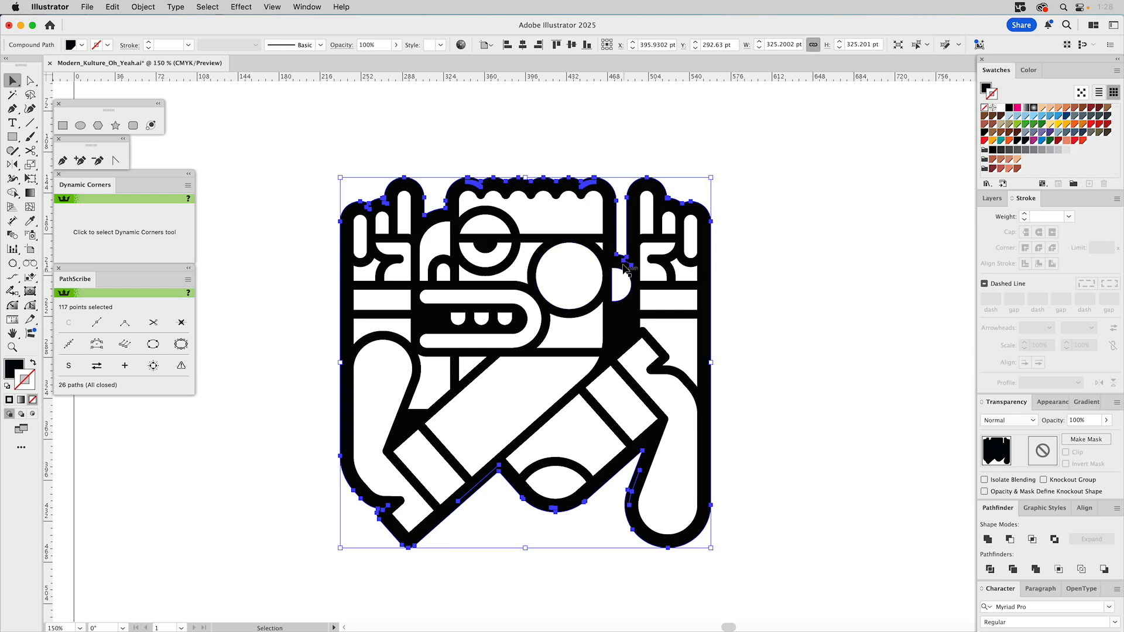
Step: Isolate the united black silhouette and delete its leftover inner paths, keeping only the outer contour
double_click(636, 216)
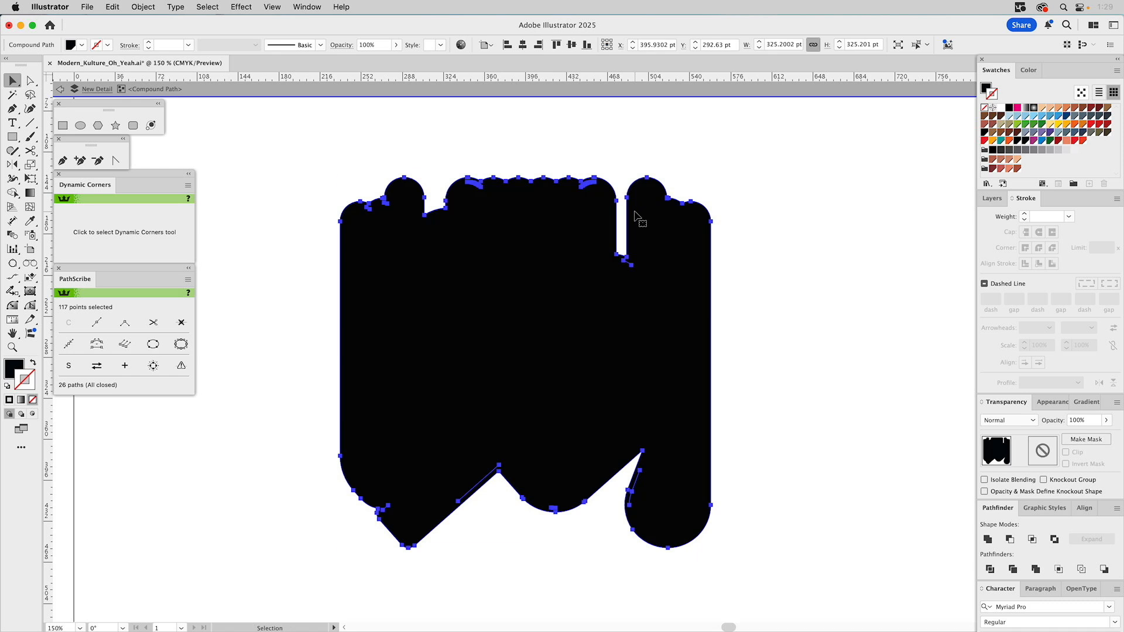
left_click(639, 215, "shift")
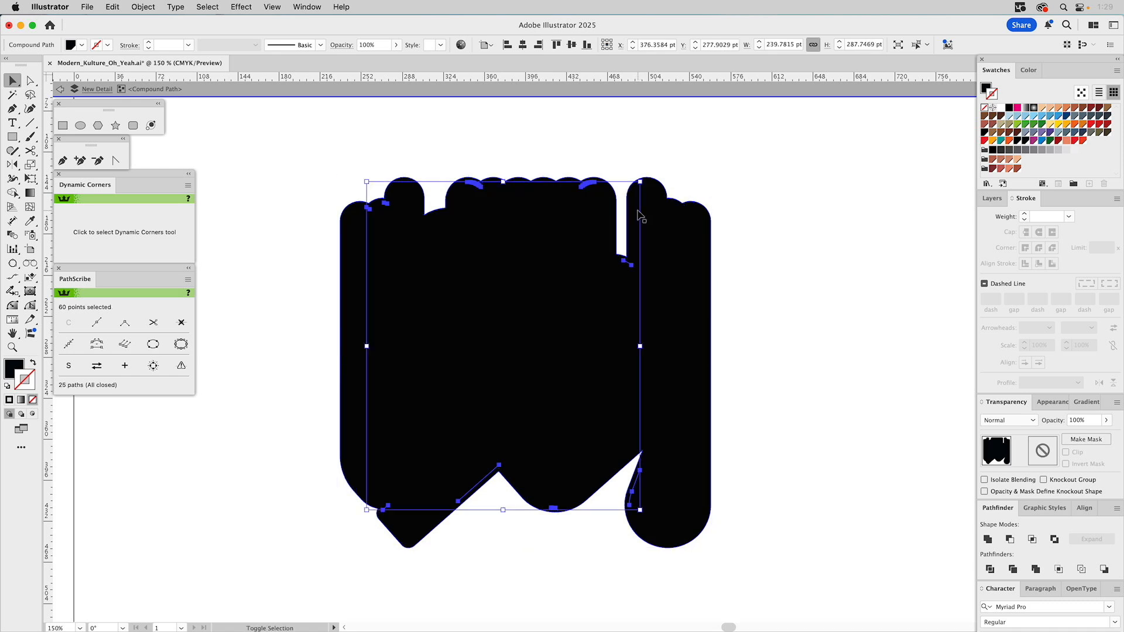
key("super+shift+a")
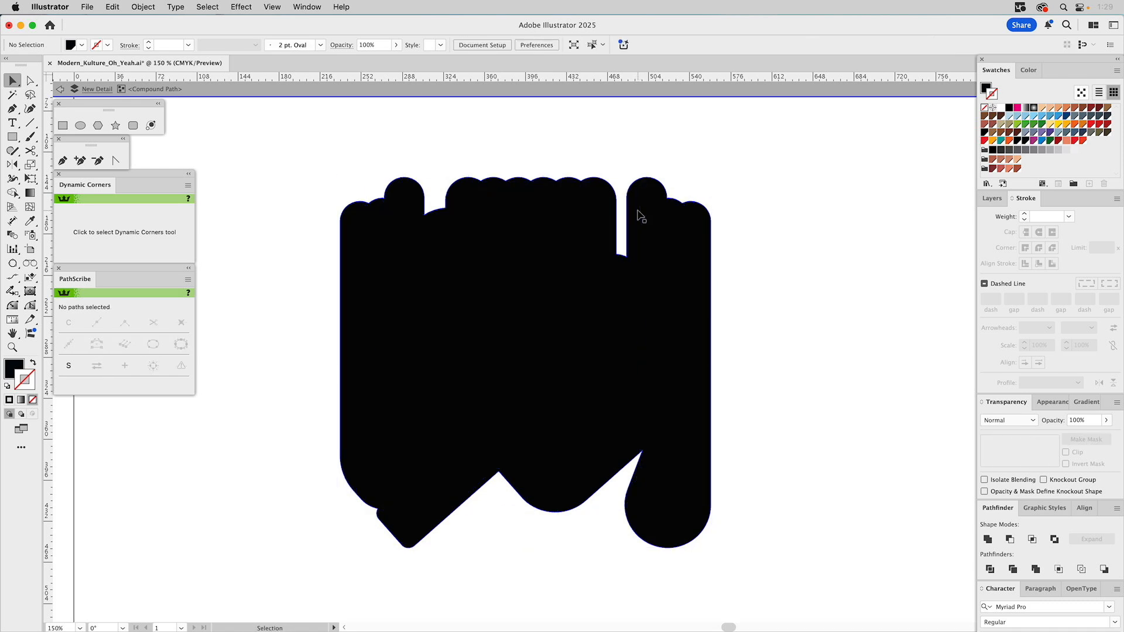
double_click(760, 231)
left_click(719, 231)
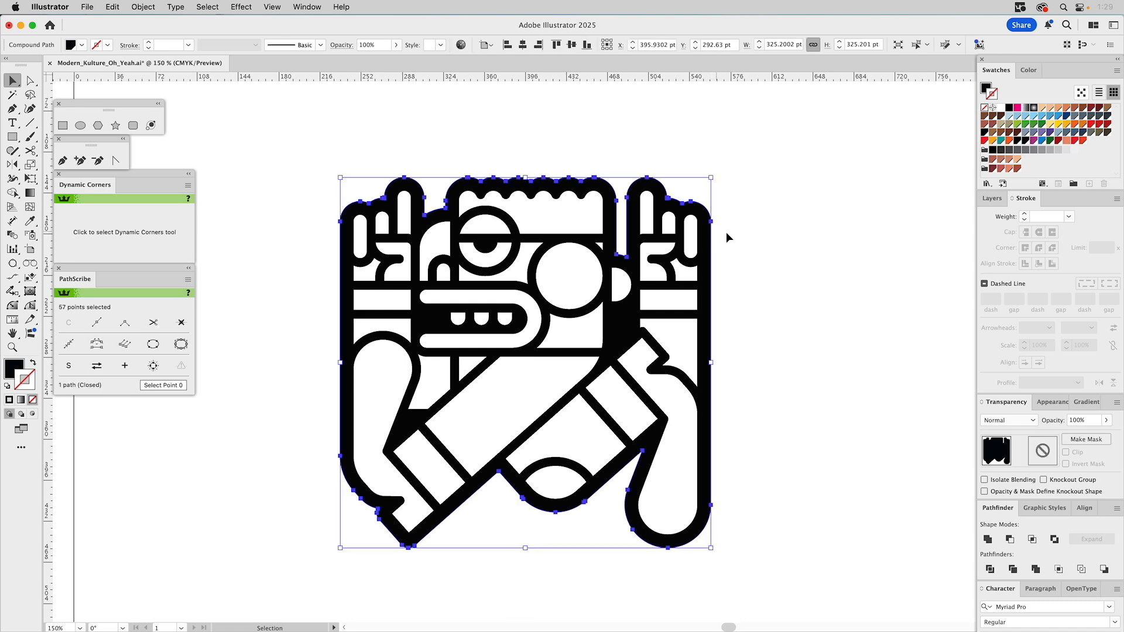
left_click(810, 249)
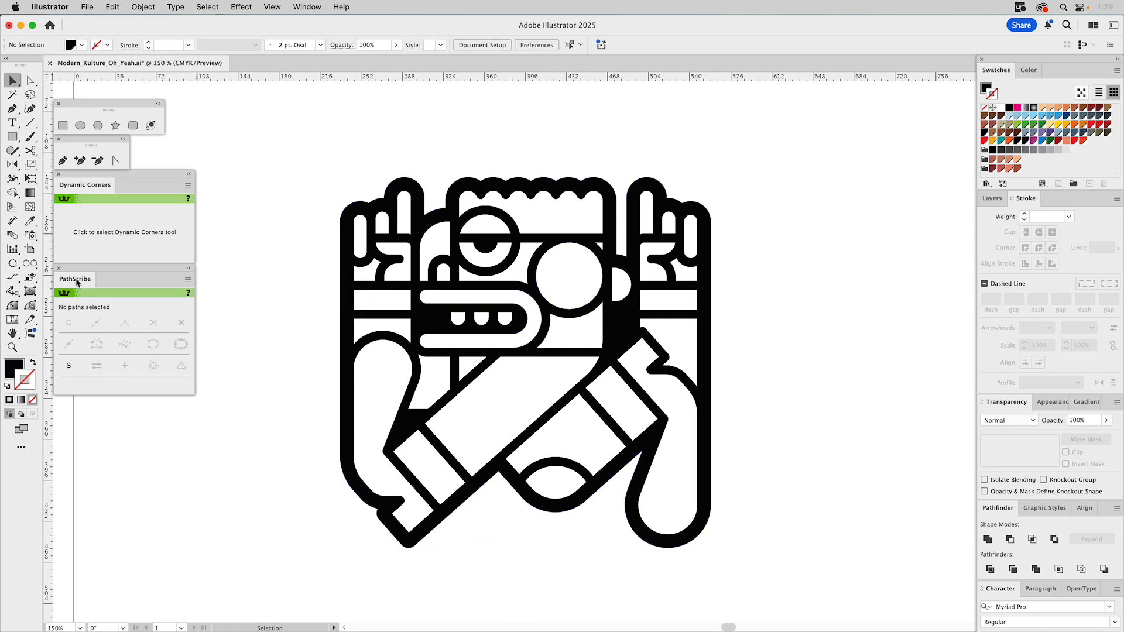
Step: Try rounding the two lower corners of the short finger on the character's left-side hand by about 1.4 pt, and undo it
left_click(13, 347)
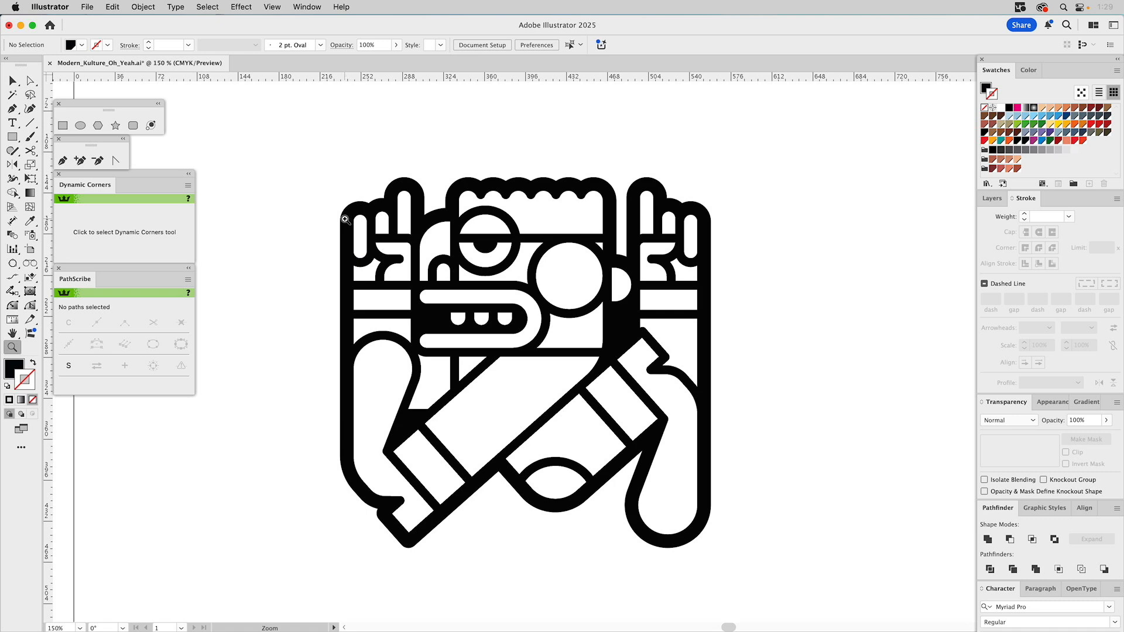
left_click_drag(349, 183, 433, 257)
key("a")
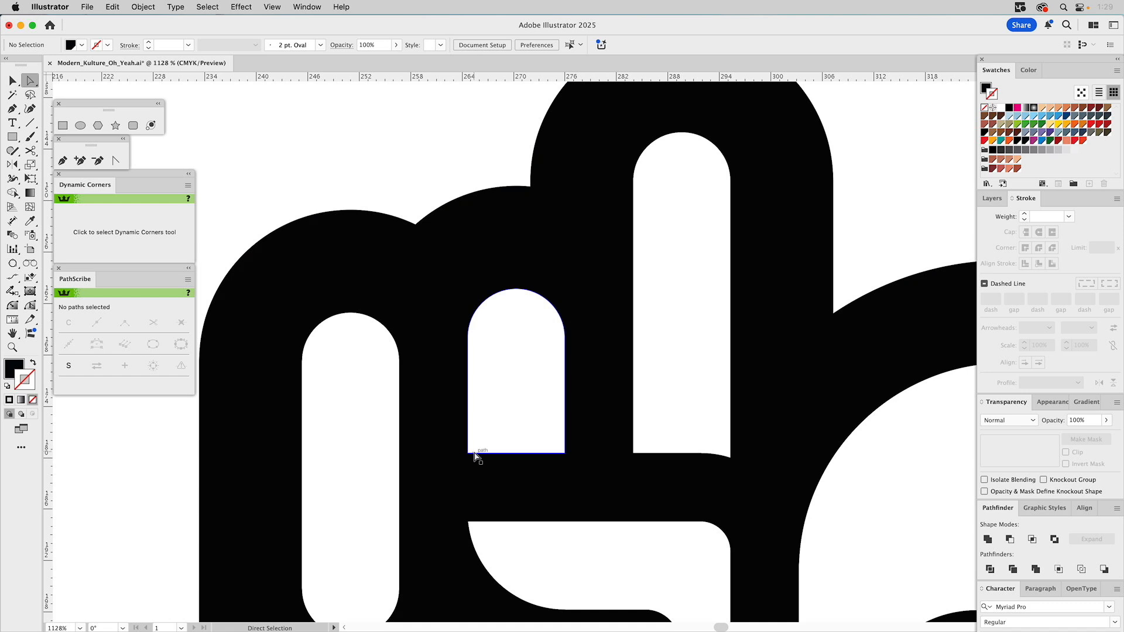
left_click(468, 453)
left_click(564, 453, "shift")
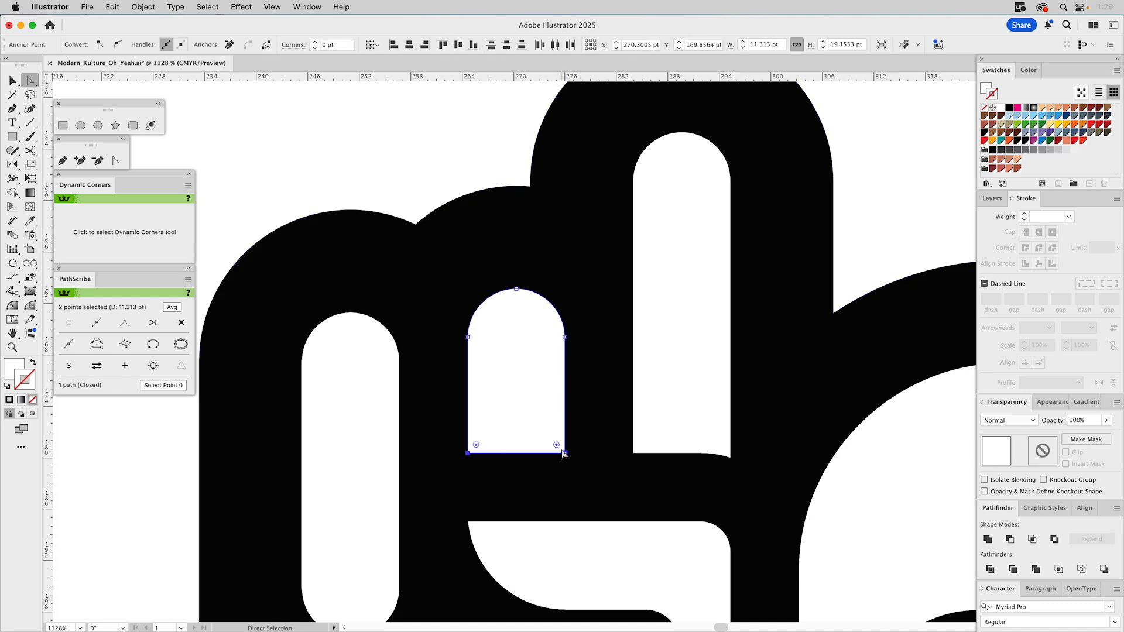
left_click_drag(559, 450, 552, 447)
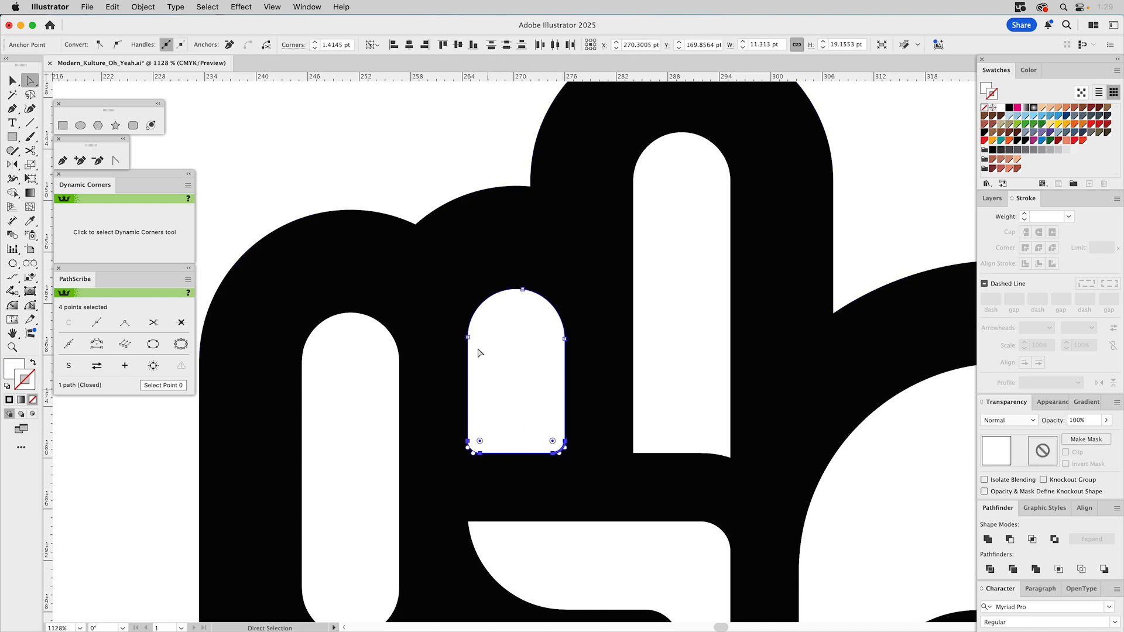
left_click(421, 156)
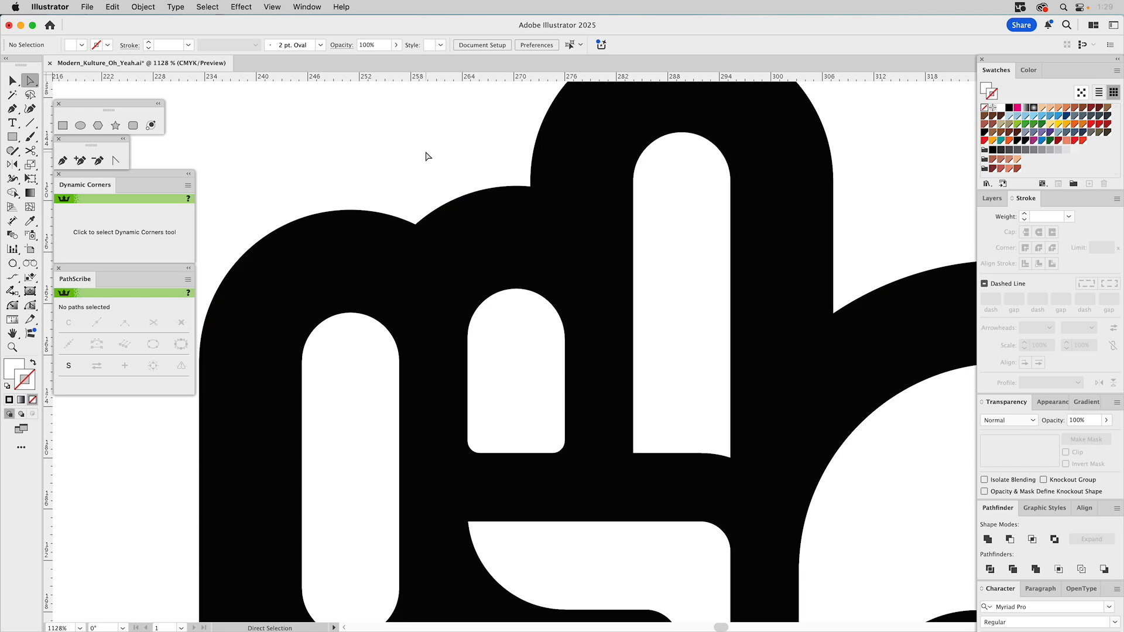
key("super+z")
key("super+0")
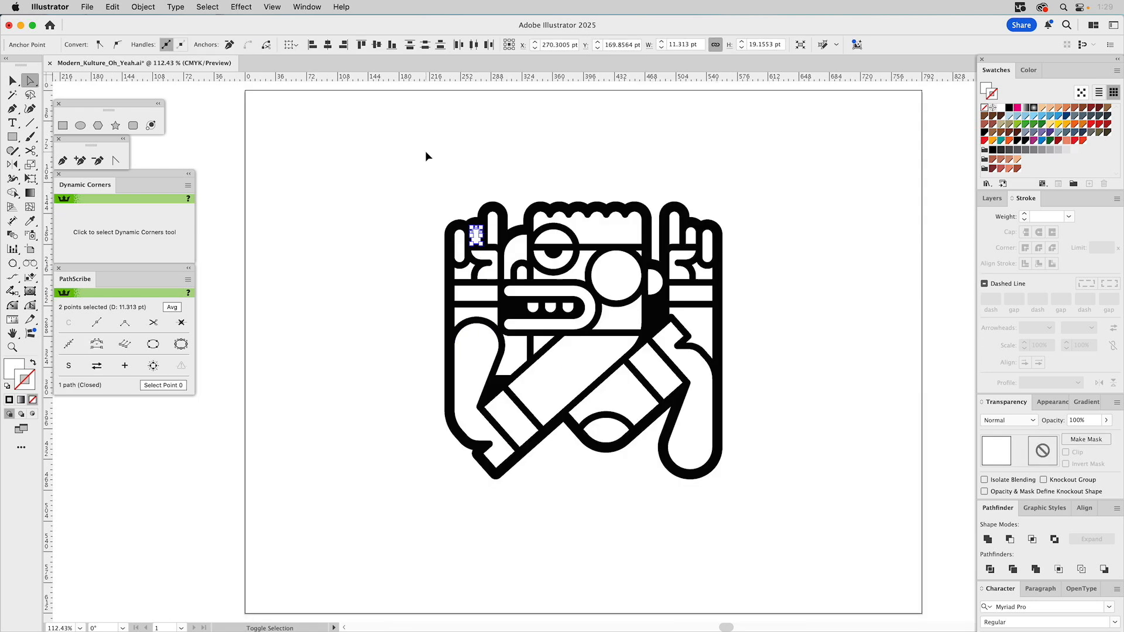
left_click(481, 157)
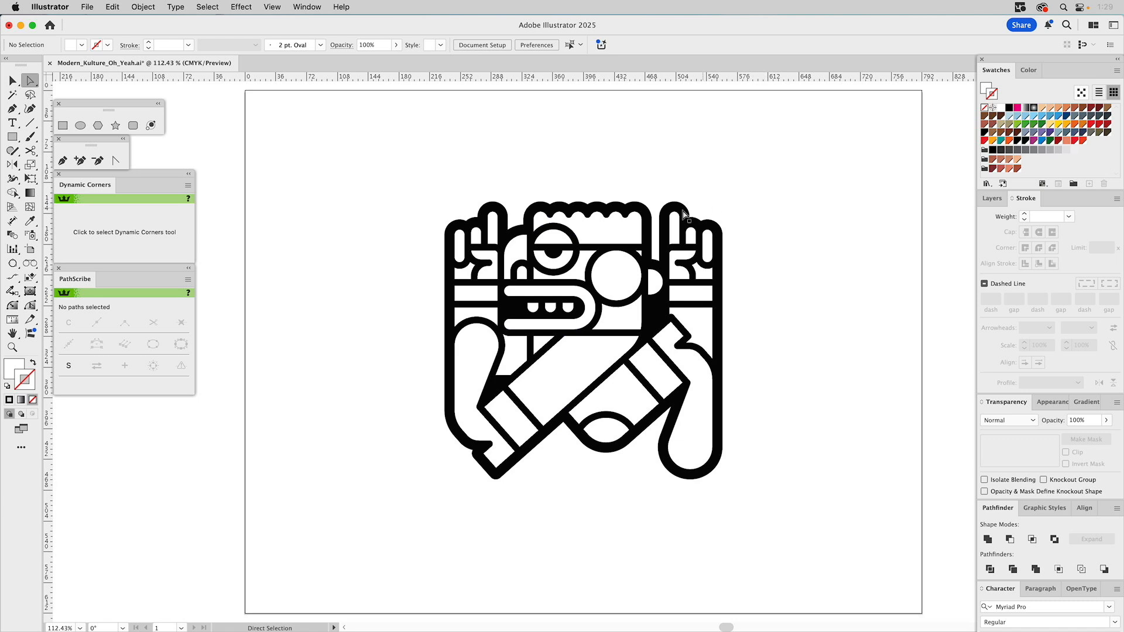
Step: Fill the lips shape with reddish brown and the arched nose shape beside the half-closed eye with bright red
left_click(568, 294)
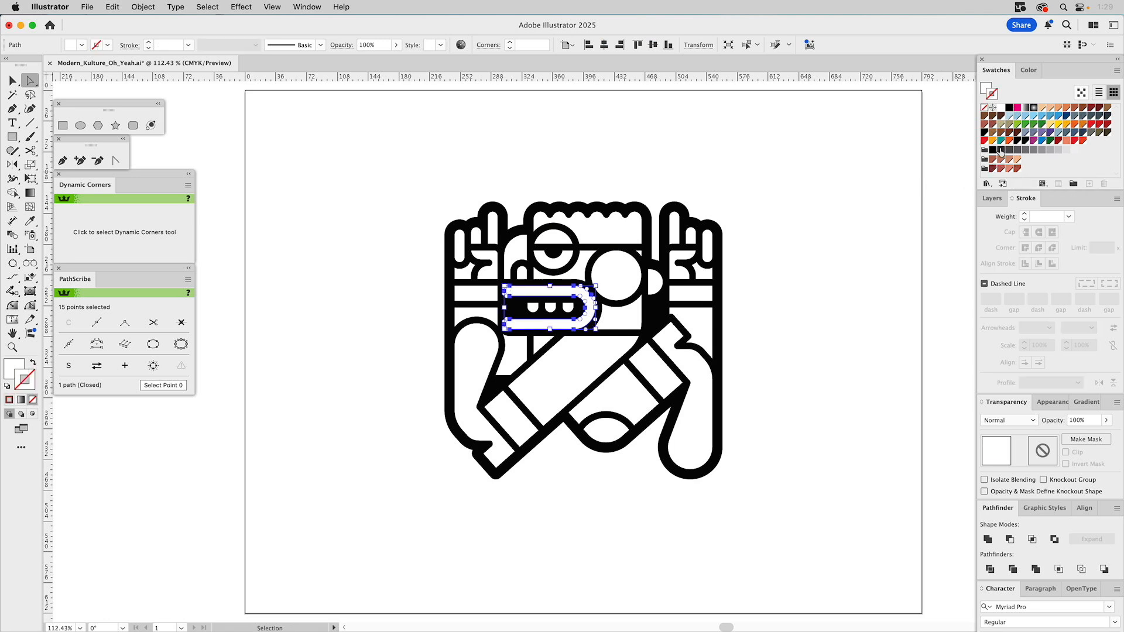
left_click(987, 90)
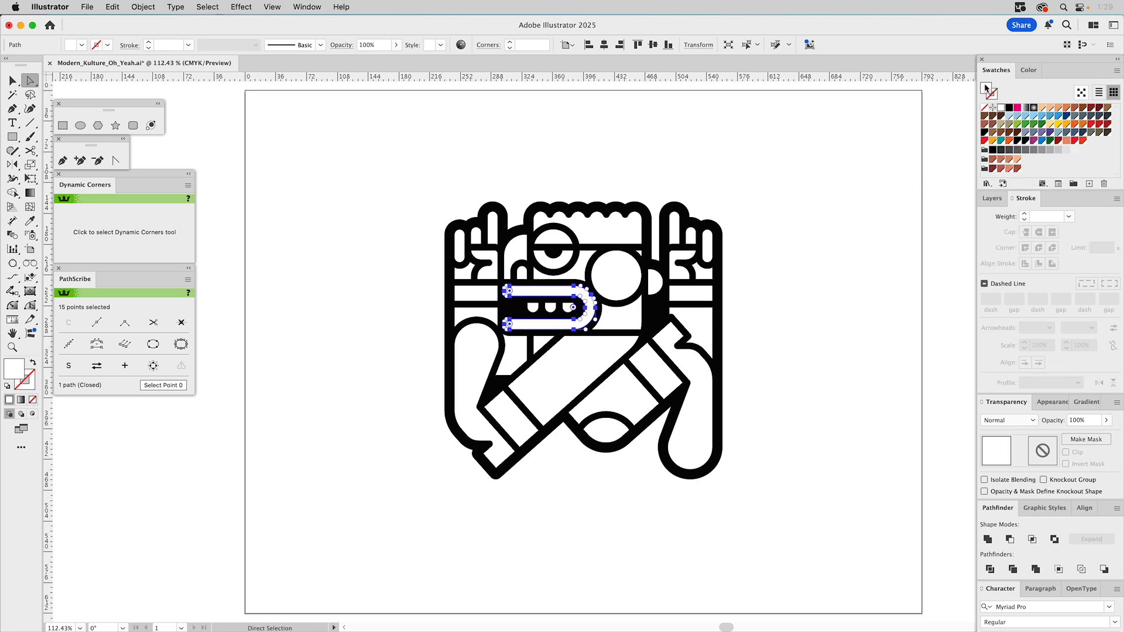
left_click(1018, 169)
left_click(848, 233)
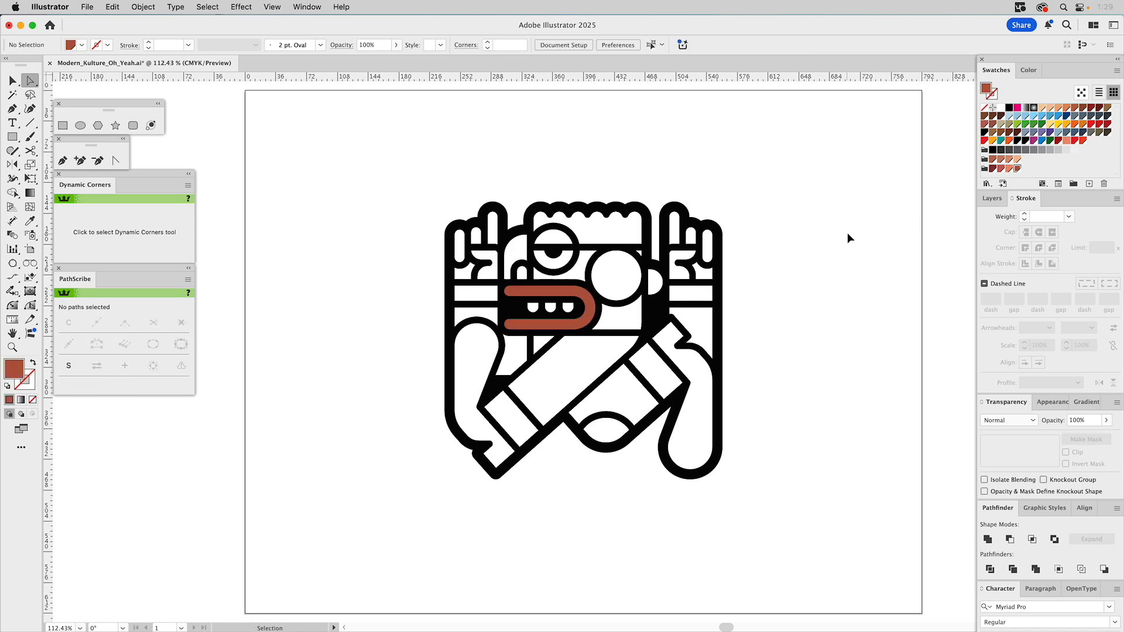
left_click(518, 251)
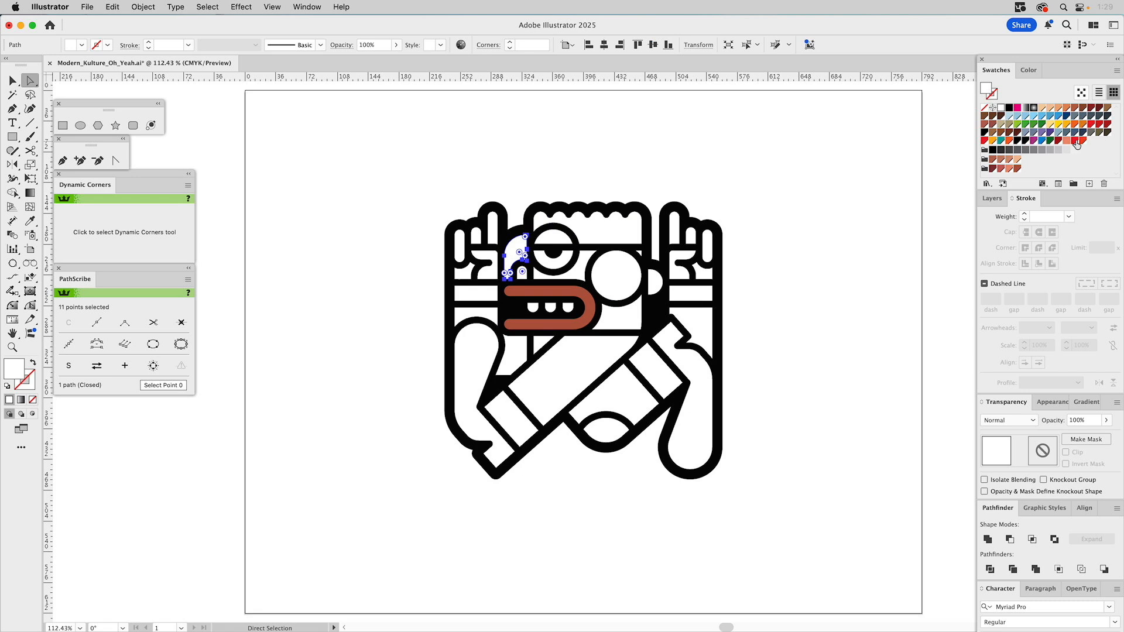
left_click(1077, 142)
left_click(890, 132)
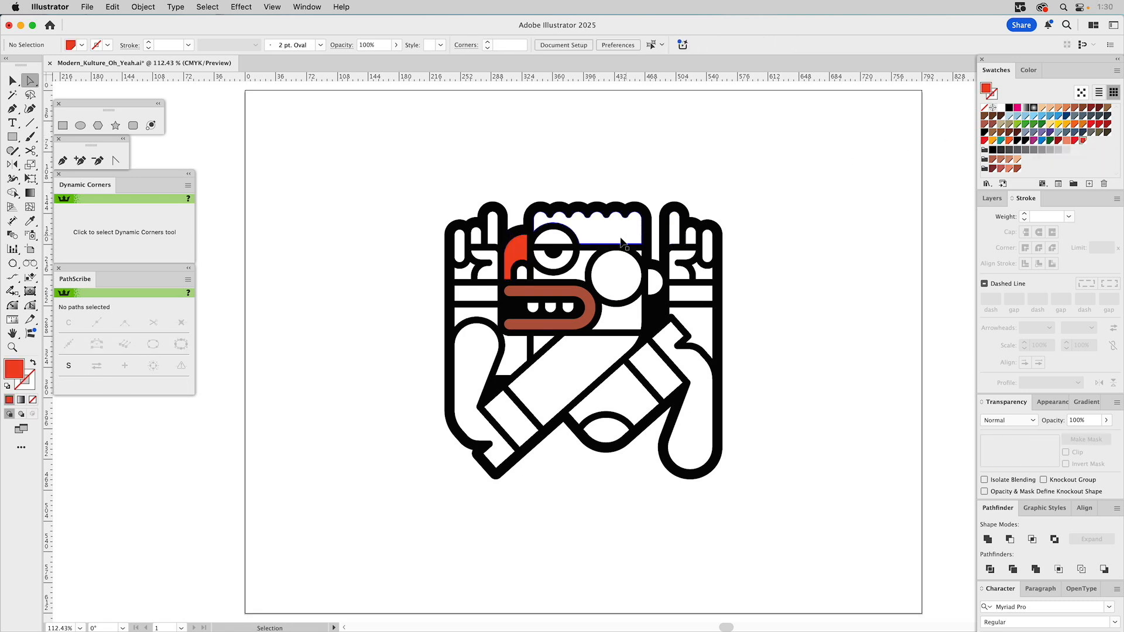
Step: Fill the face area between the two eyes with teal and the large round eye with orange
left_click(604, 258)
key("a")
left_click(1002, 141)
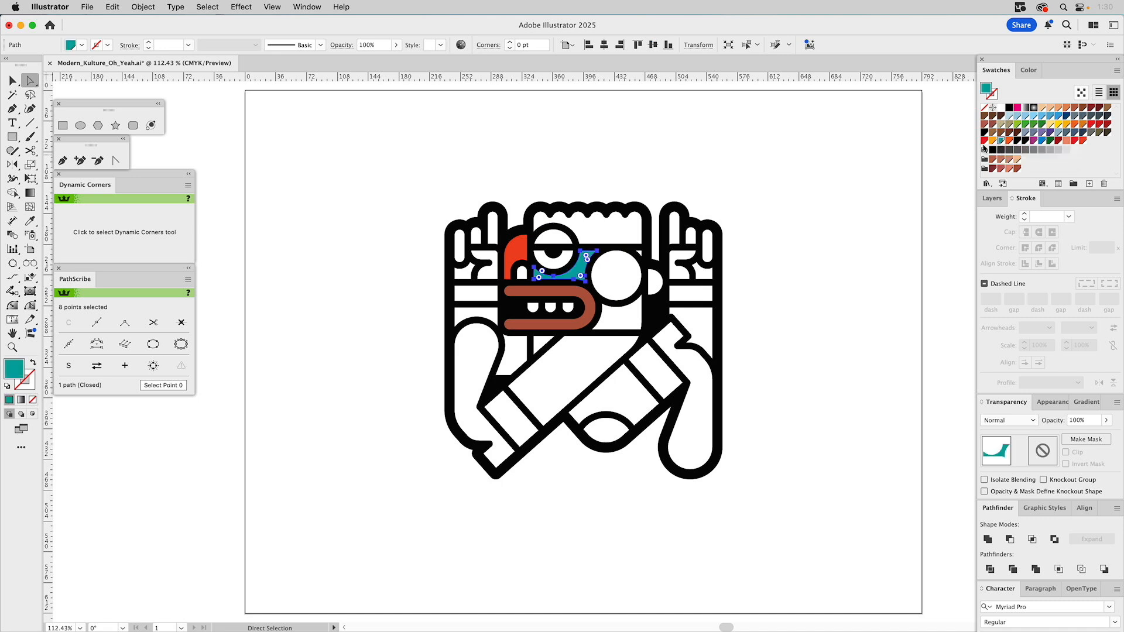
left_click(856, 151)
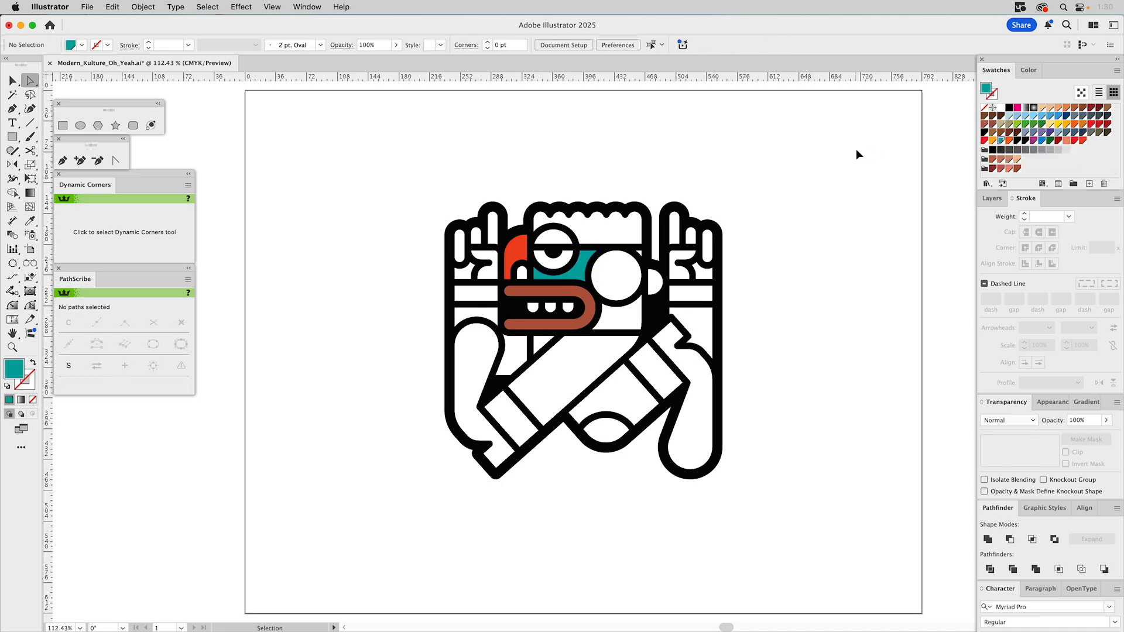
left_click(613, 279)
left_click(994, 141)
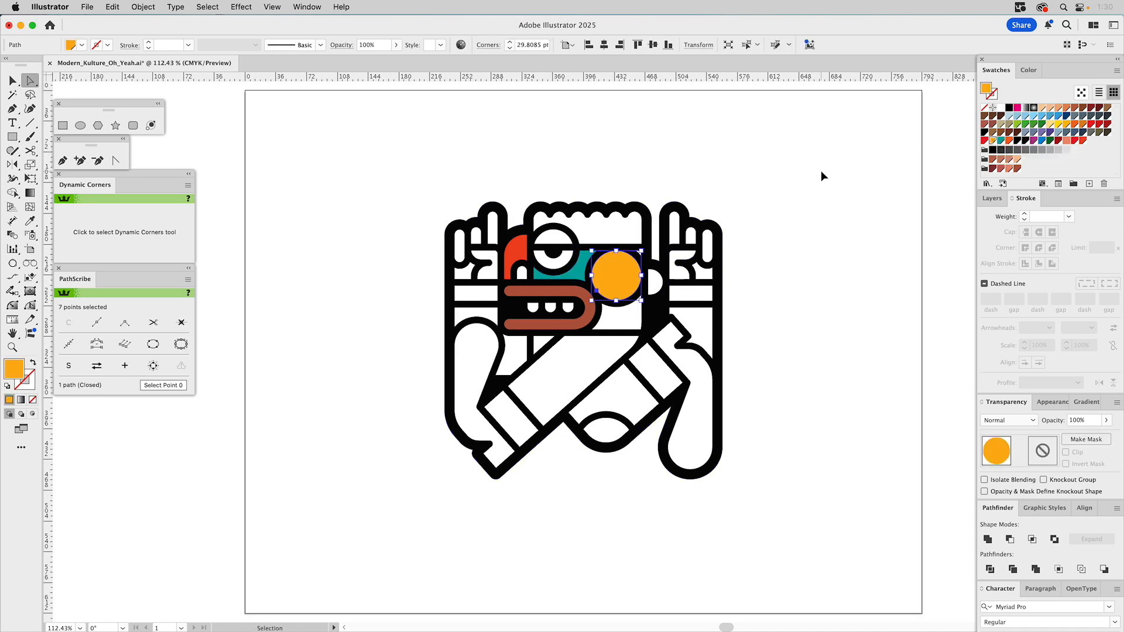
left_click(822, 172)
Step: Sample the face's teal with the Eyedropper to fill the half-round ear shape
left_click(656, 285)
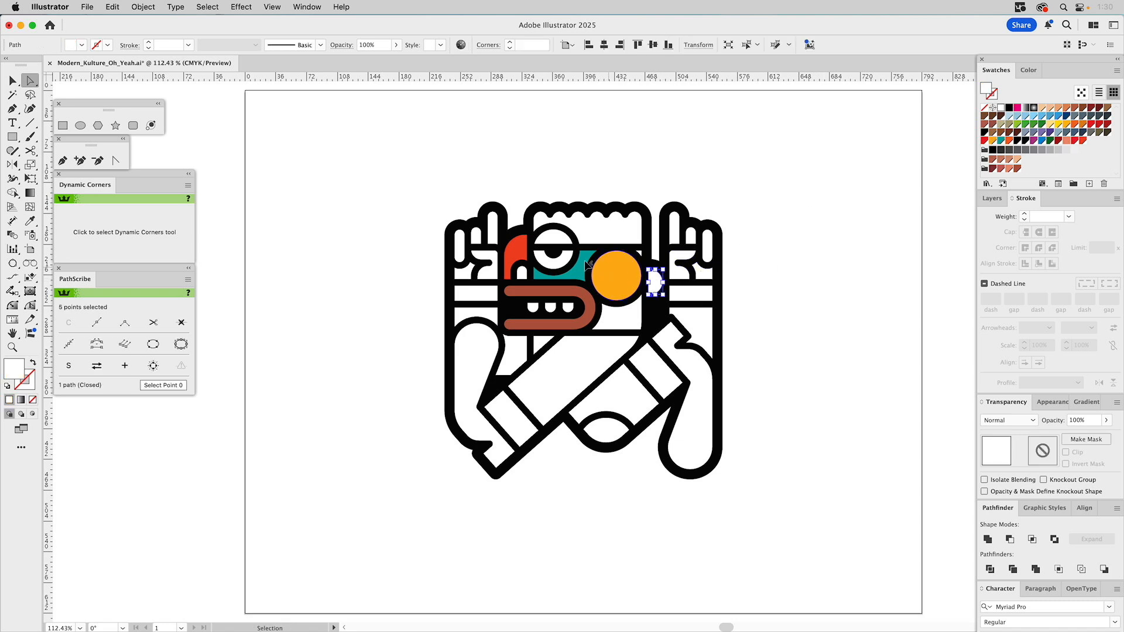
key("i")
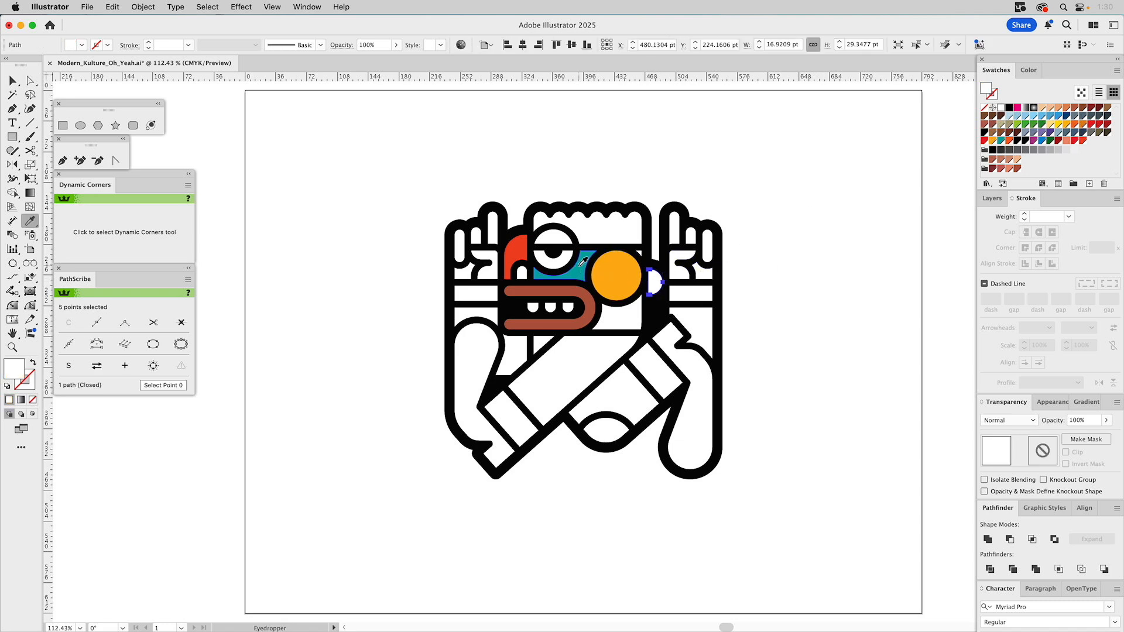
left_click(580, 270)
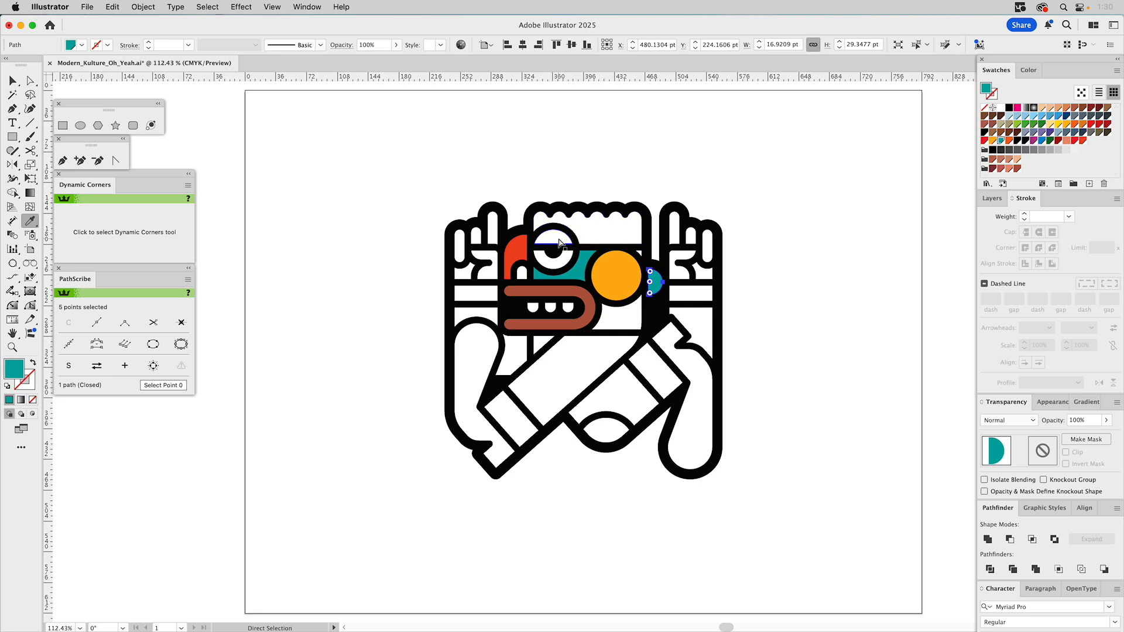
Step: Try several swatches on the scalloped hair shape and fill it with light yellow-green
left_click(594, 238, "super")
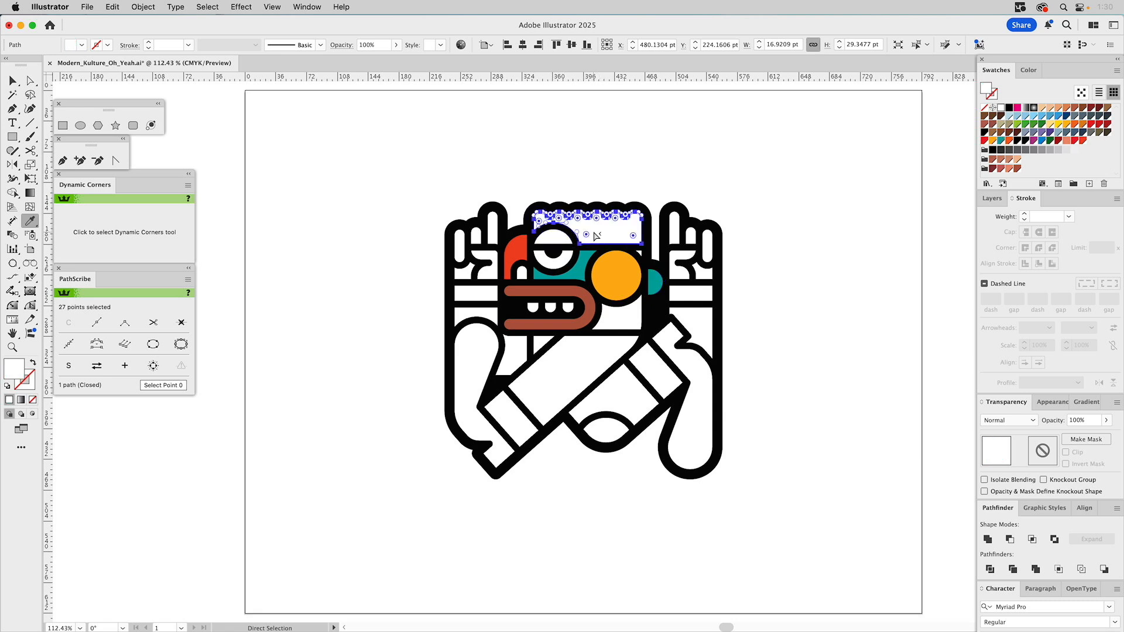
left_click(1042, 141)
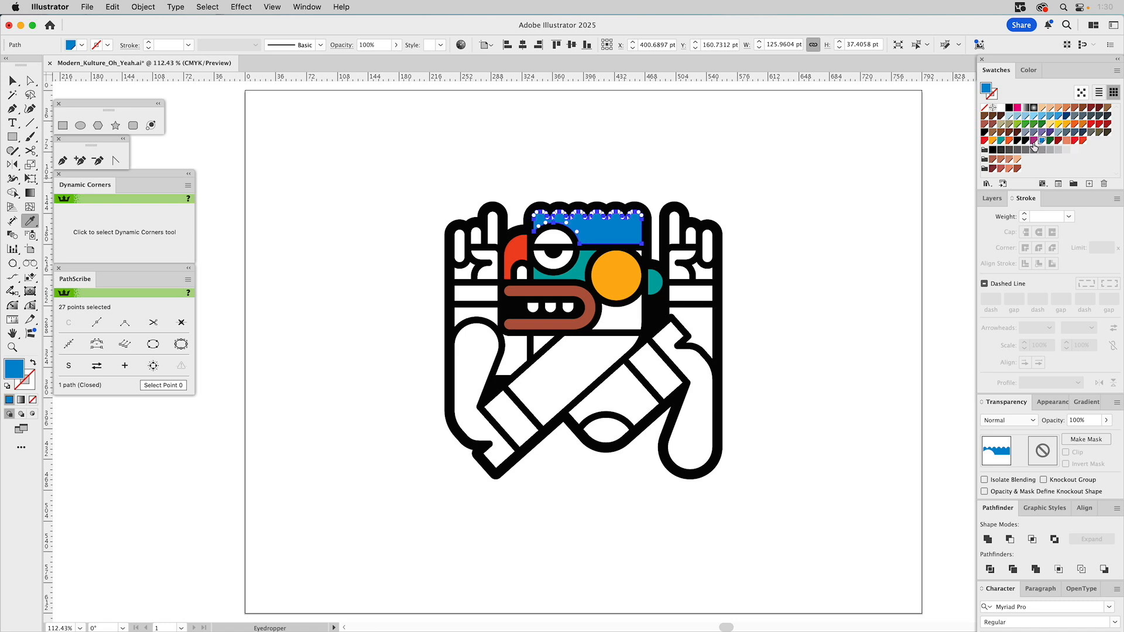
left_click(1033, 142)
left_click(1025, 125)
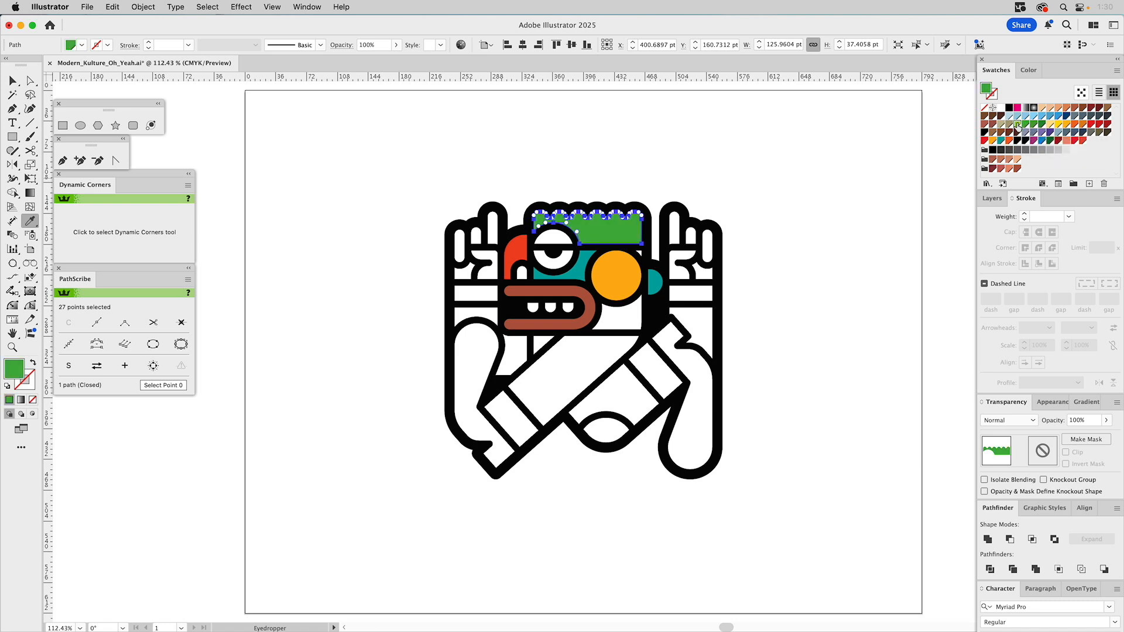
left_click(1019, 125)
left_click(755, 180, "super")
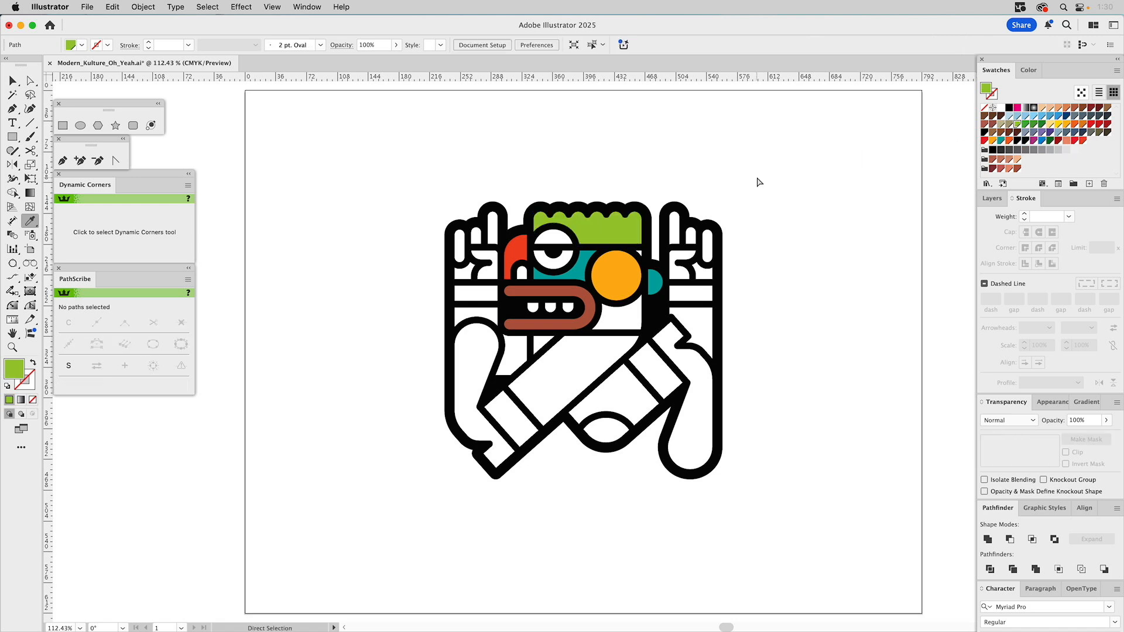
Step: Fill the small arched nostril with the hair's light green and the half-closed eye's upper lid with the large eye's orange, using the Eyedropper
left_click(521, 273, "super")
left_click(598, 228)
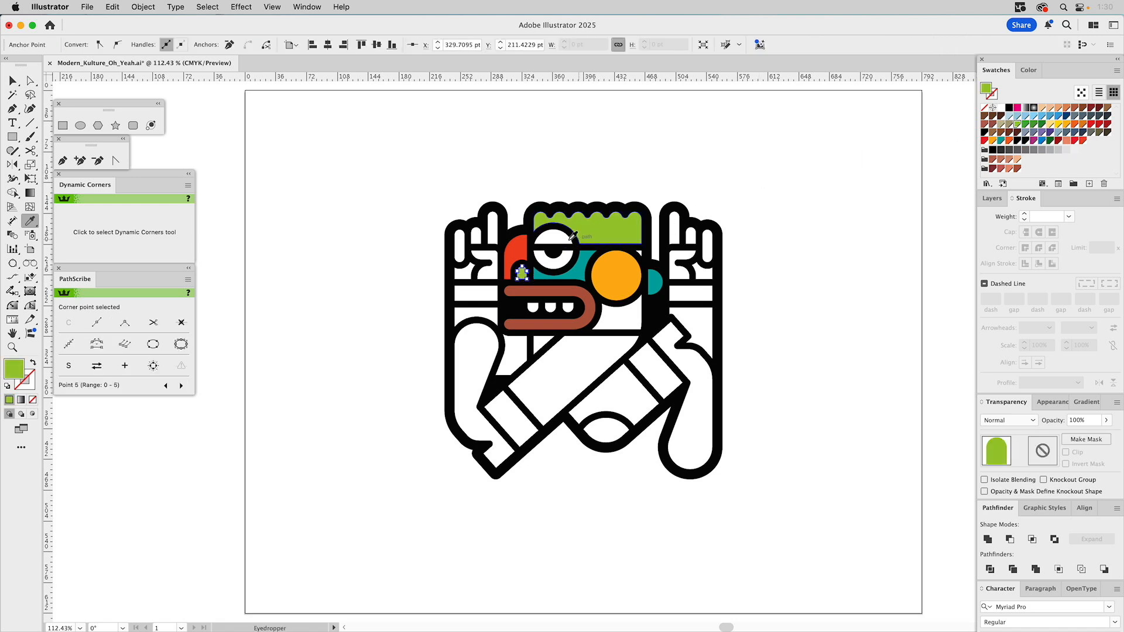
left_click(558, 245, "super")
left_click(626, 271)
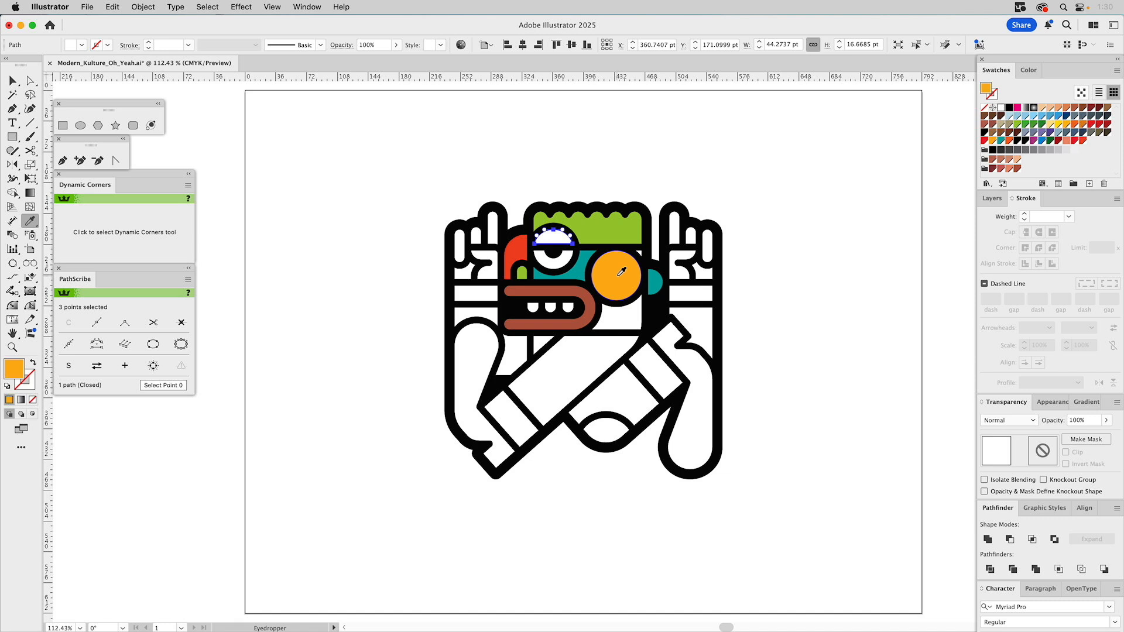
Step: Fill the jaw area beside the lips with bright red sampled from the nose shape
left_click(794, 273, "super")
left_click(623, 319, "super")
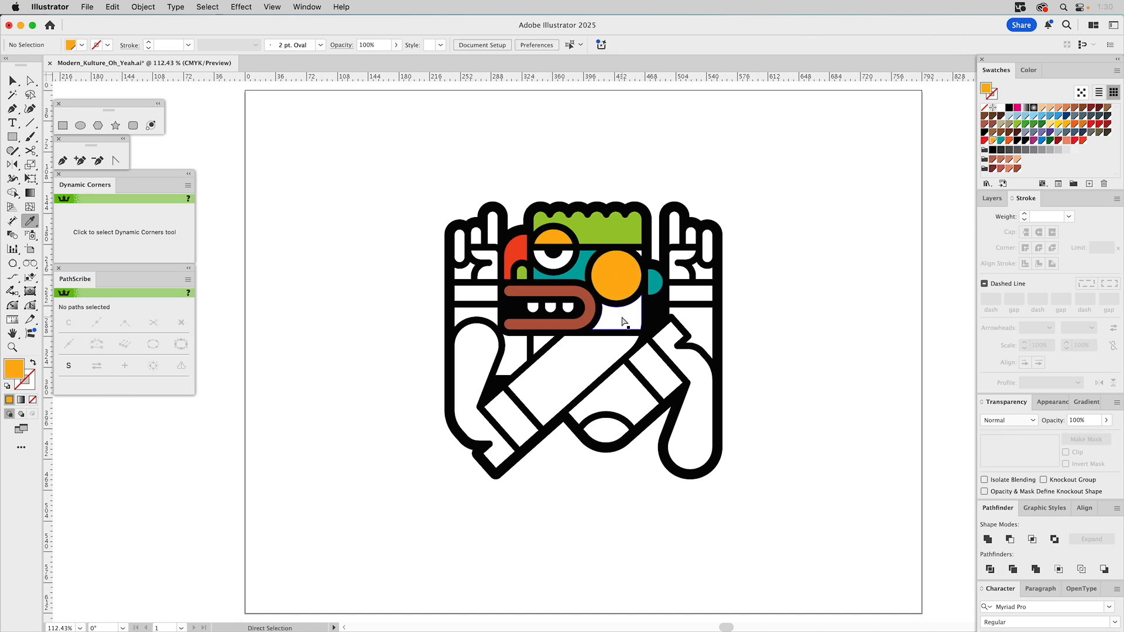
left_click(520, 248)
left_click(835, 266, "super")
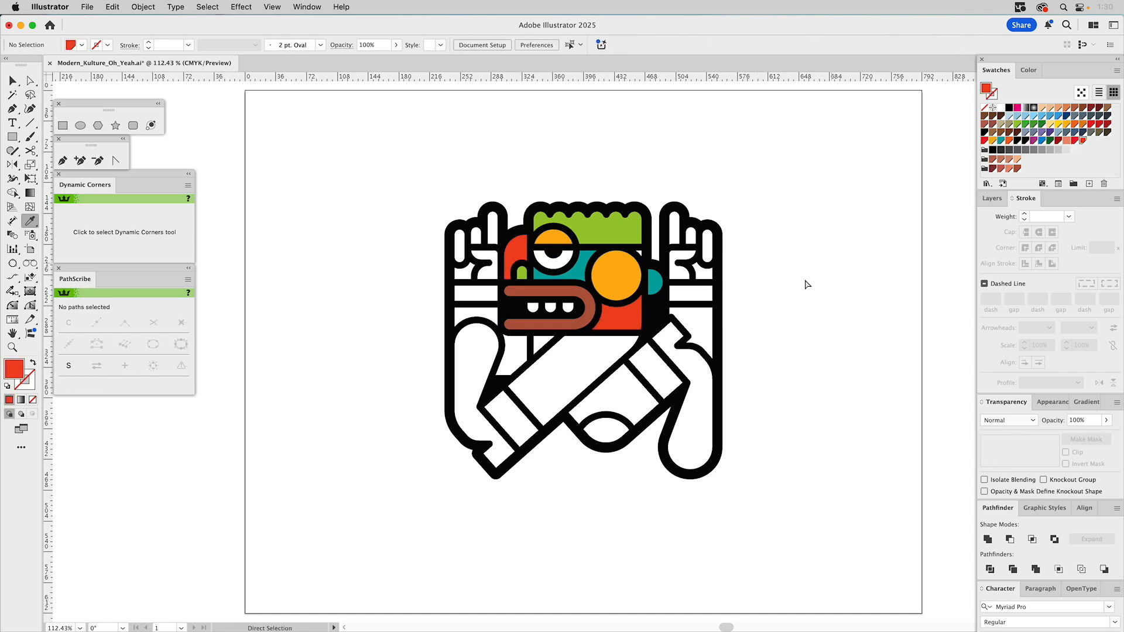
Step: Fill the long diagonal leg band with blue and the cuff at its lower end with a 65% tint of that blue
left_click(596, 354, "super")
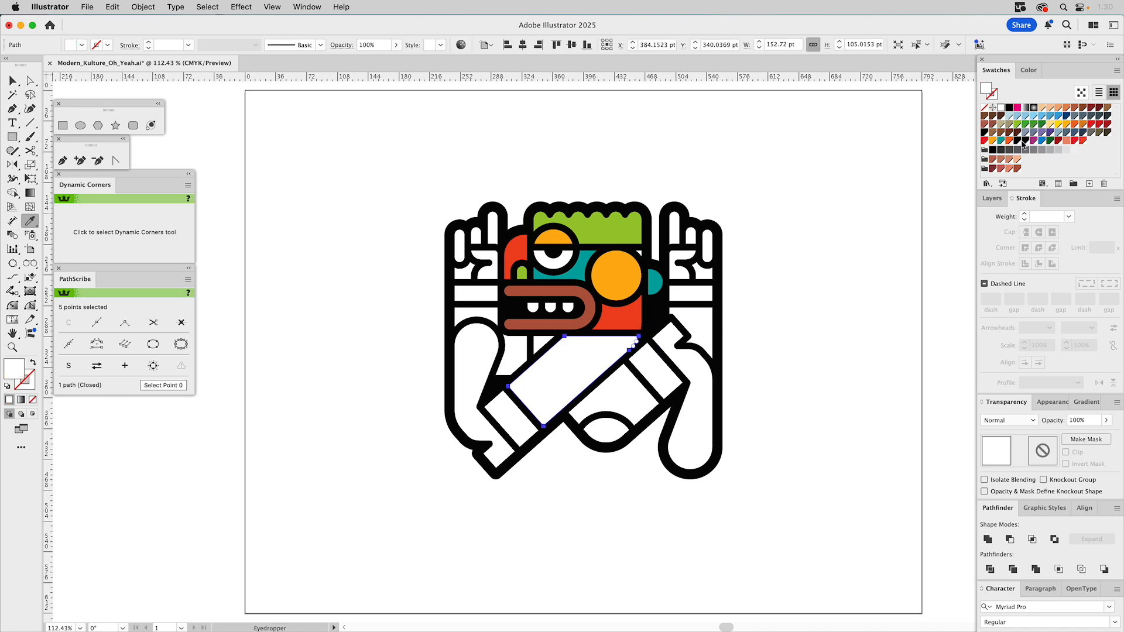
left_click(1042, 142)
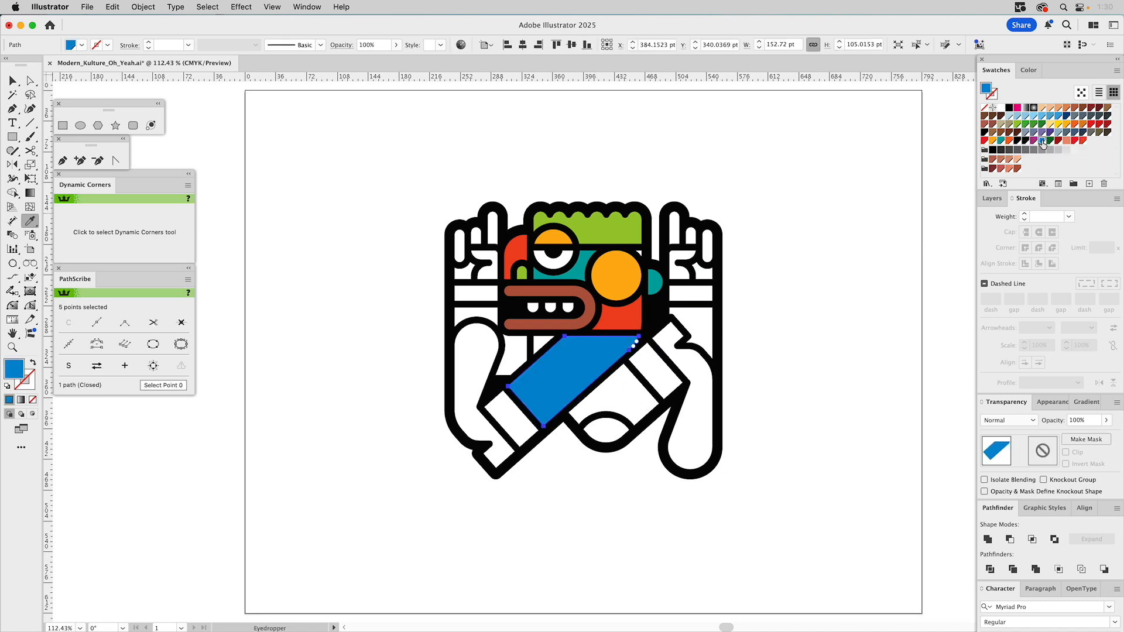
left_click(508, 419, "super")
left_click(541, 389)
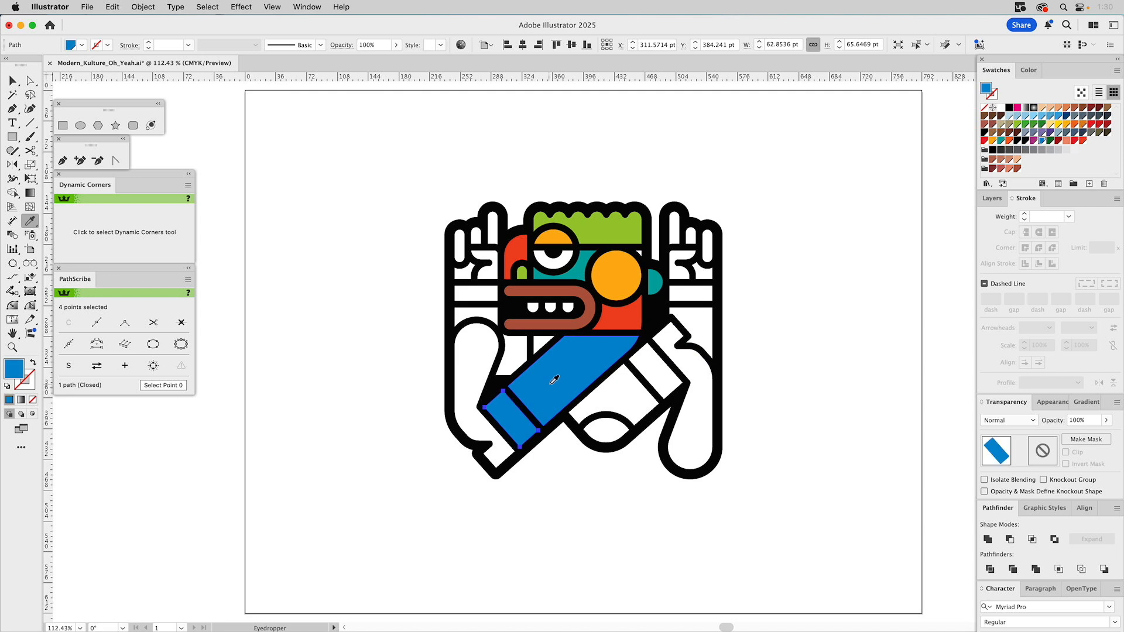
left_click(1030, 71)
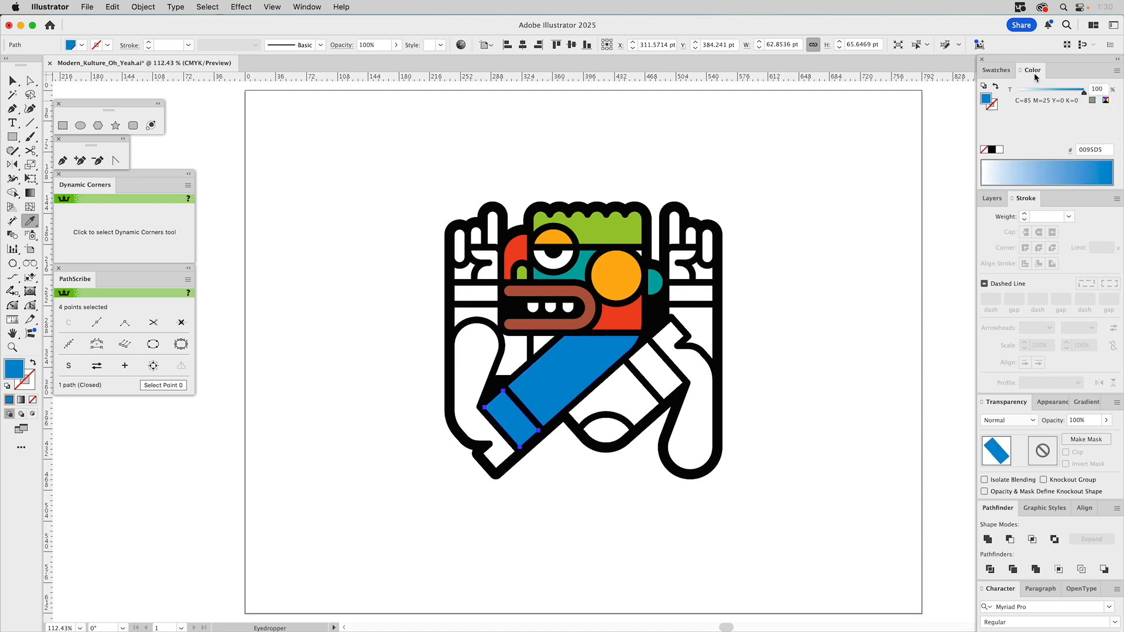
left_click_drag(1065, 94, 1061, 94)
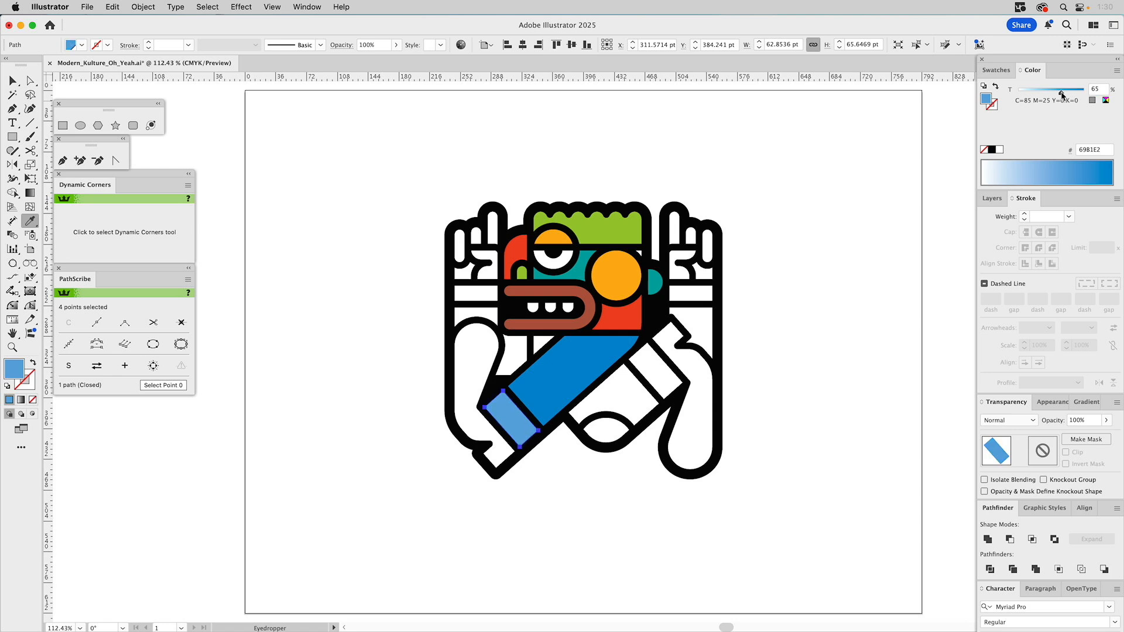
Step: Sample the full blue for the crossing leg and the 65% blue tint for its cuff and the pointed oval patch beneath it
key("a")
left_click(618, 390, "super")
left_click(588, 351)
left_click(653, 365, "super")
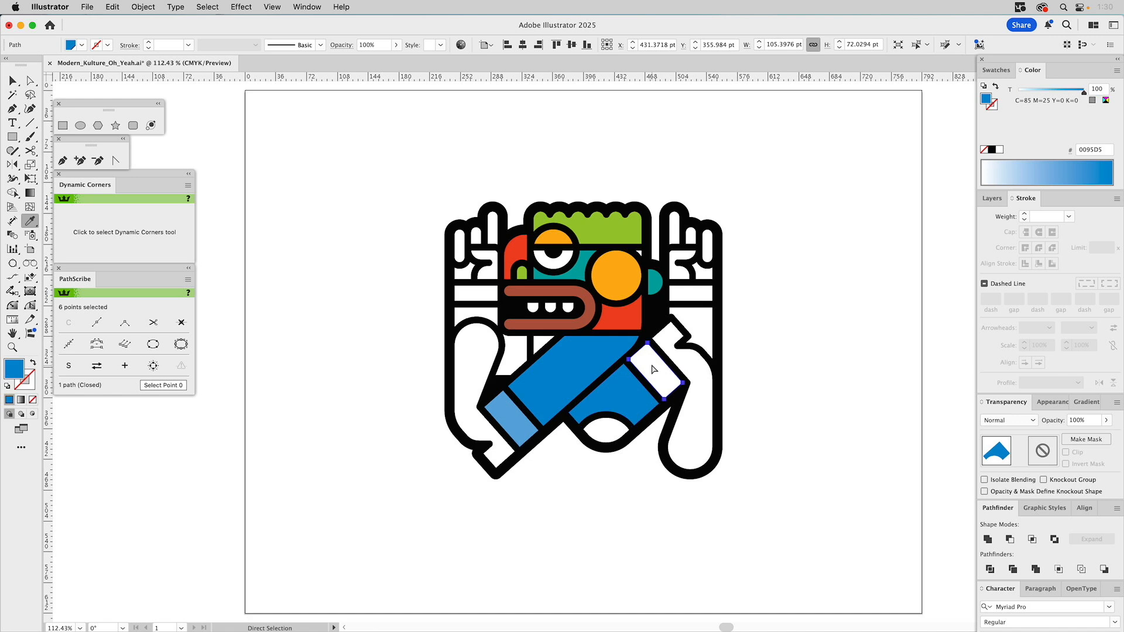
left_click(608, 436, "shift+super")
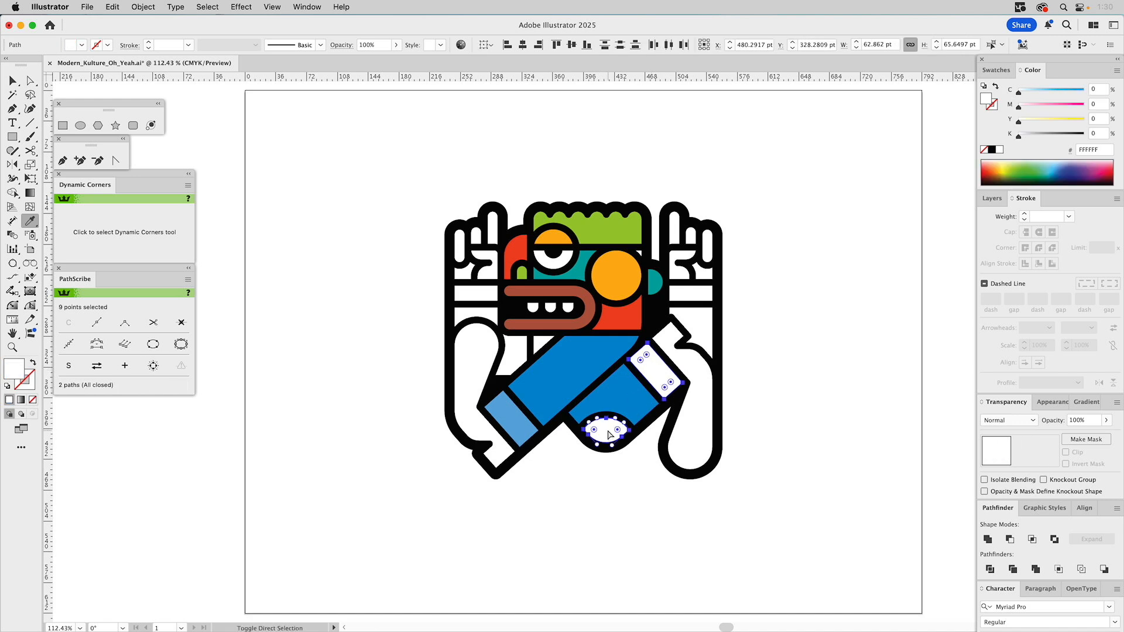
left_click(512, 417)
left_click(822, 343, "super")
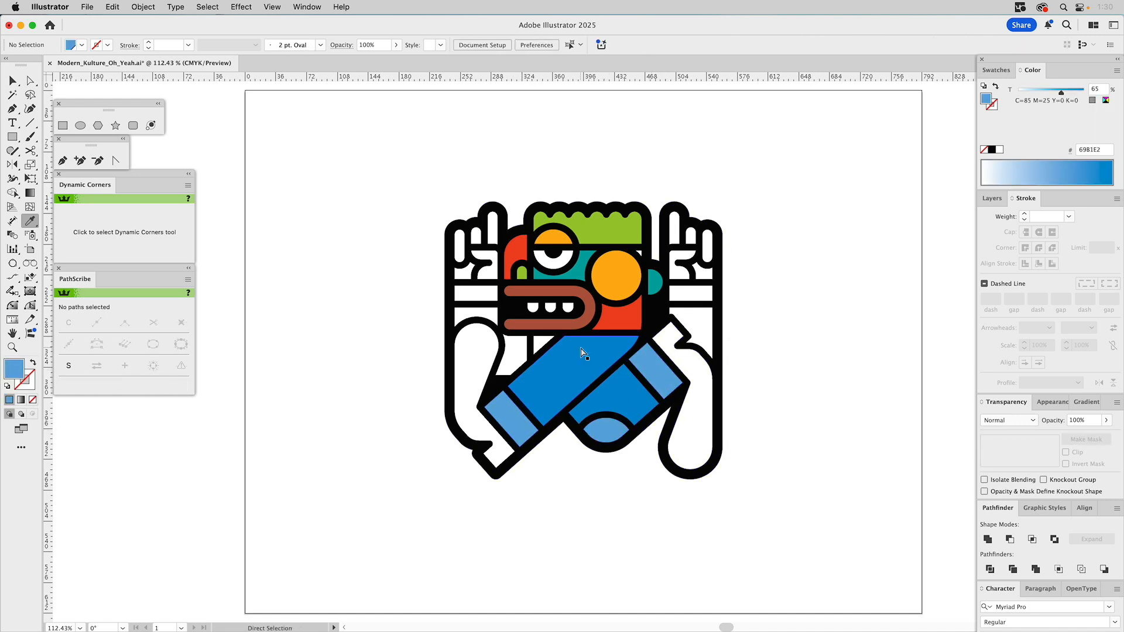
Step: Color the small shape under the mouth like the crossing leg, and darken both to C=85 M=25 Y=0 K=35
left_click(542, 346, "super")
left_click(620, 394)
left_click(619, 395, "shift+super")
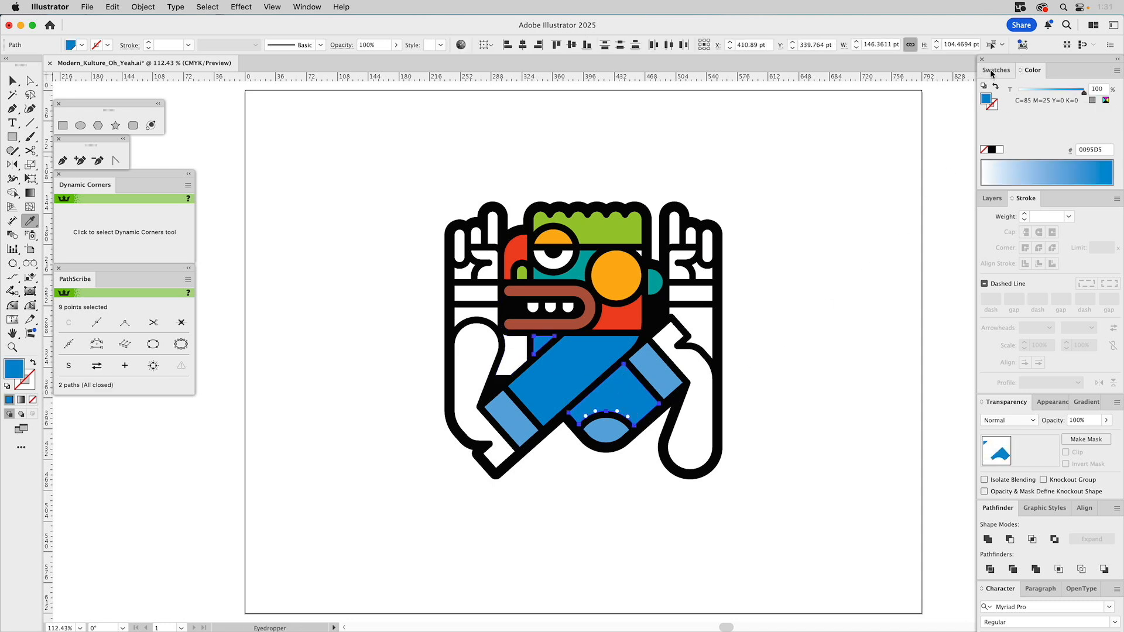
left_click(1106, 102)
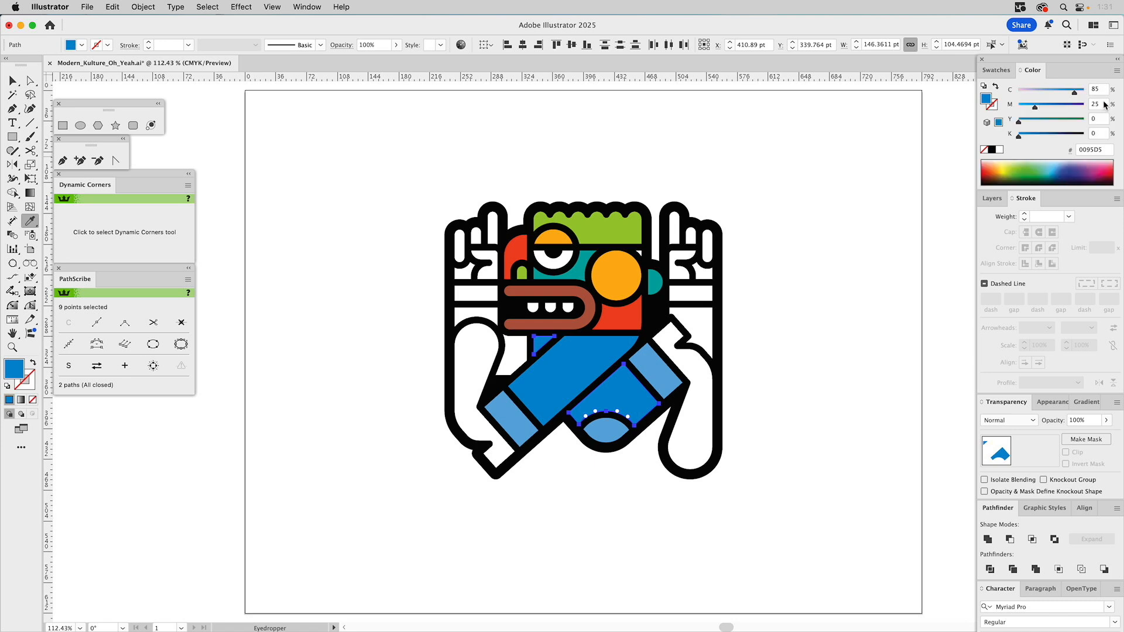
left_click_drag(1019, 137, 1043, 139)
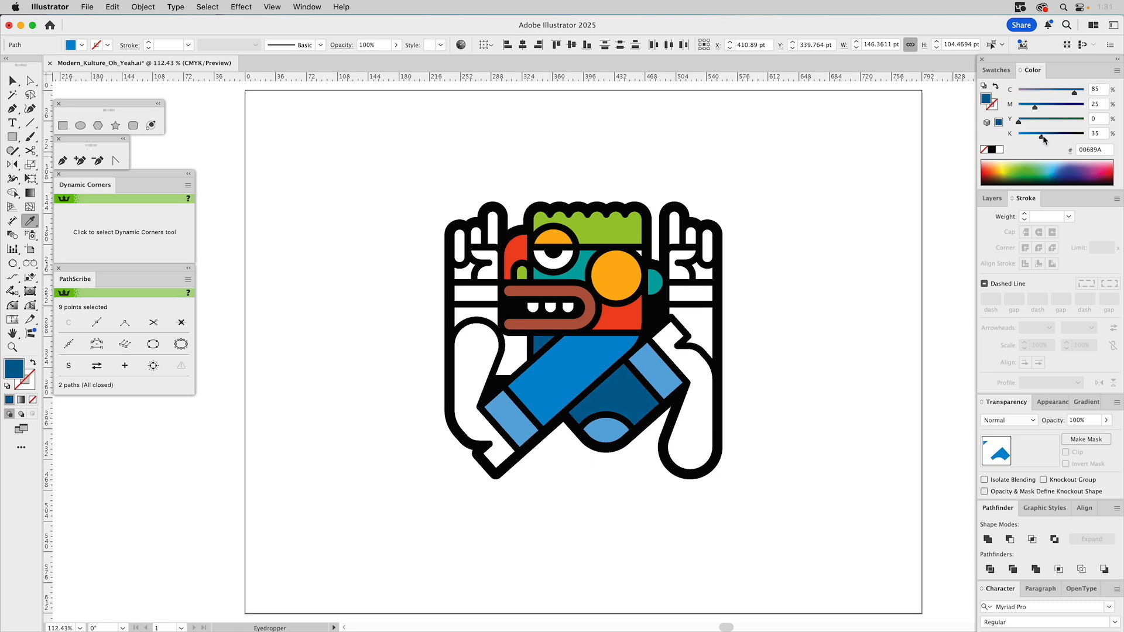
Step: Add the dark blue to the swatches beside the original blue and make it a global color
left_click(996, 70)
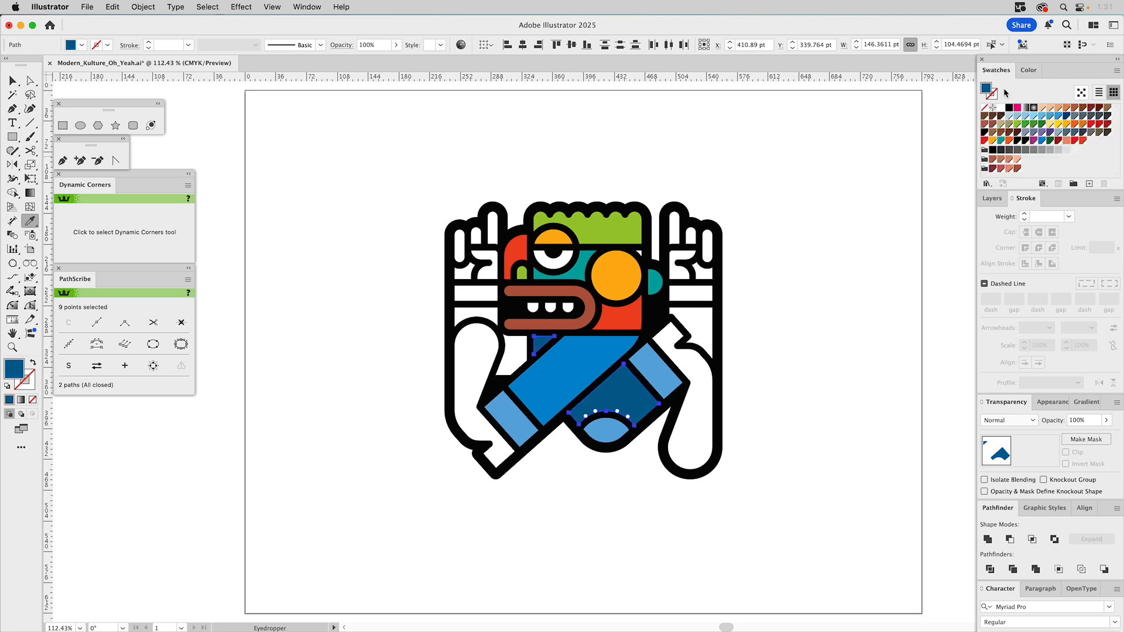
left_click_drag(988, 93, 1050, 147)
double_click(1050, 146)
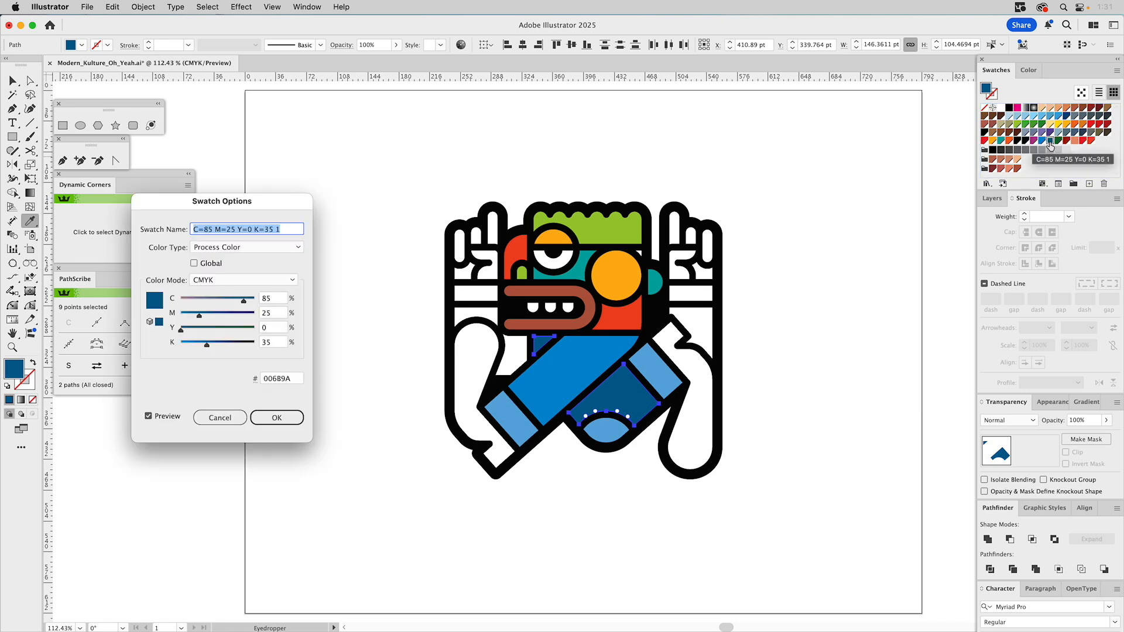
left_click(199, 264)
left_click(276, 414)
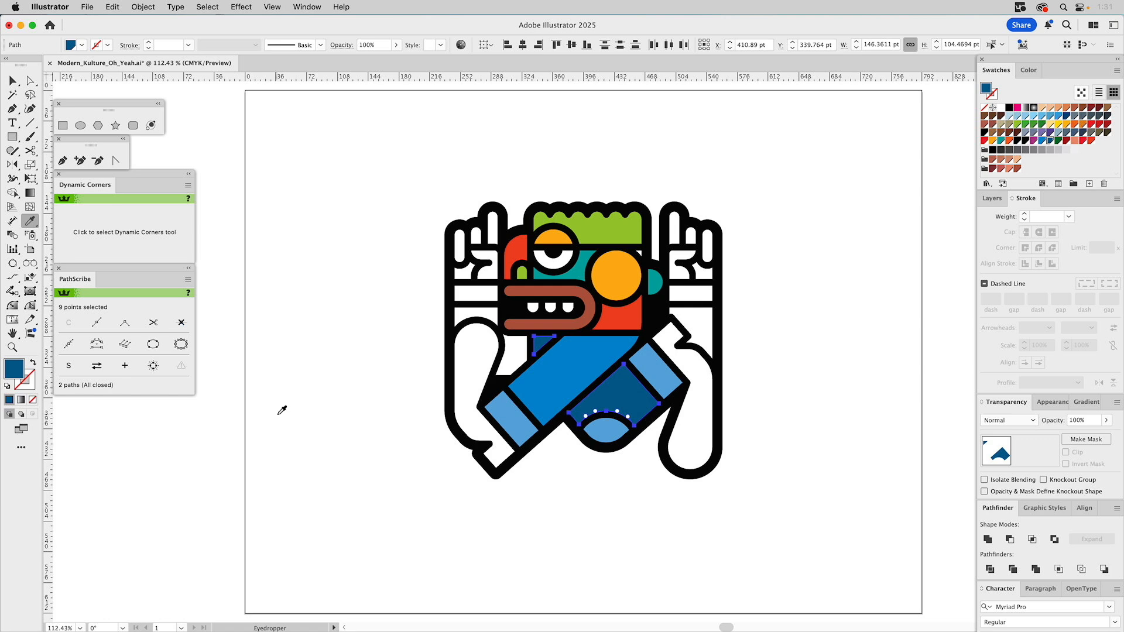
Step: Recolor the crossing leg's cuff and the pointed oval patch with a tint of the new dark blue swatch
key("a")
left_click(626, 415)
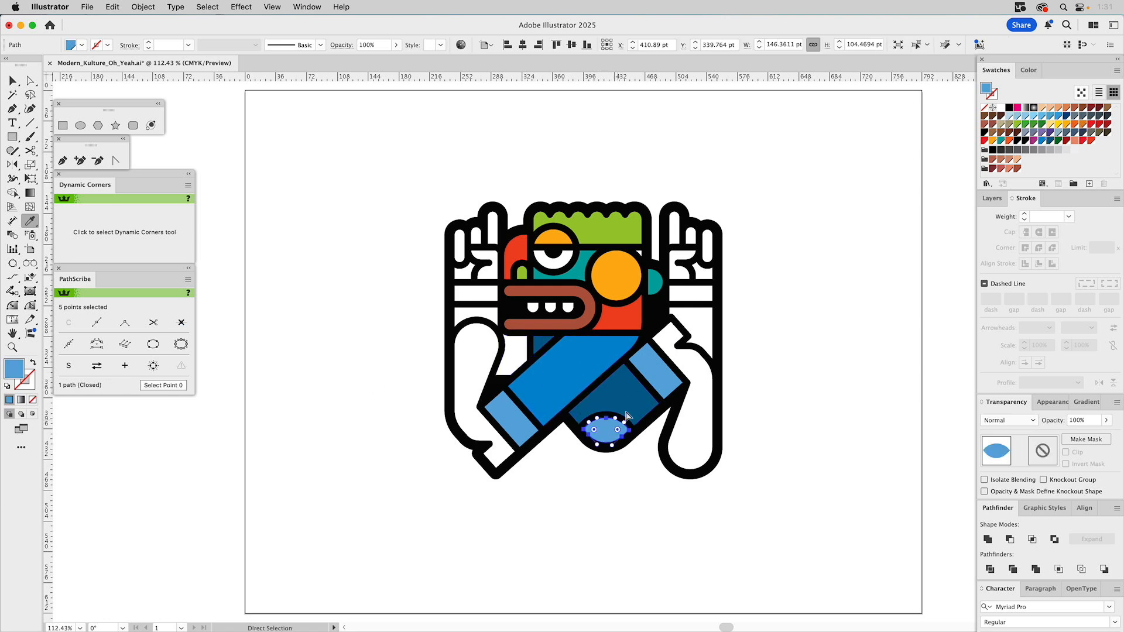
left_click(650, 358, "shift")
key("i")
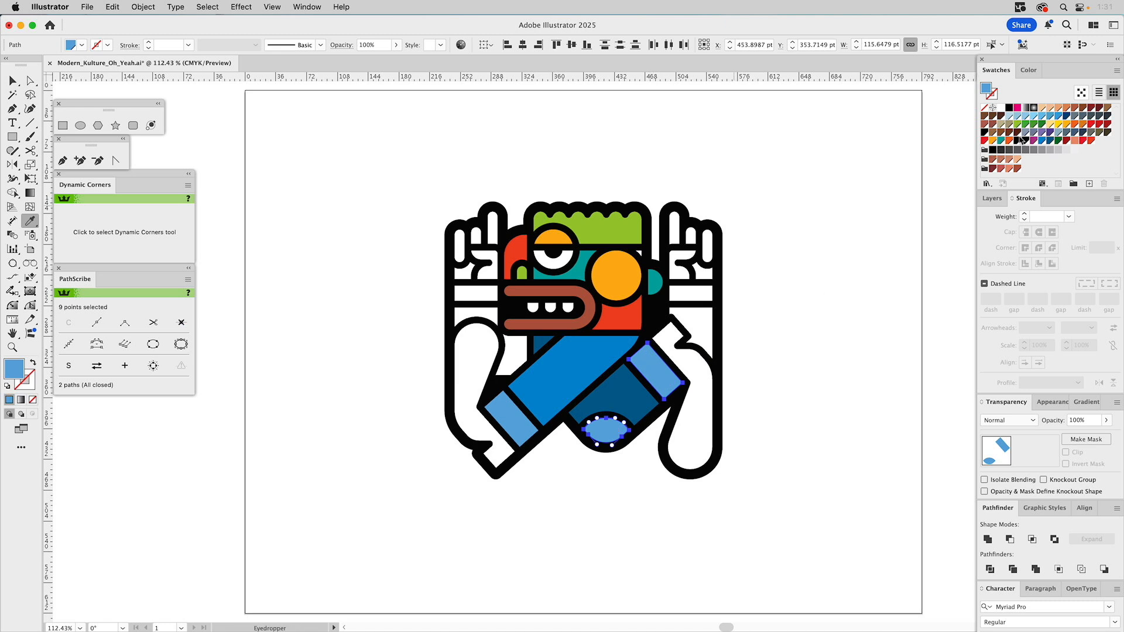
left_click(1051, 143)
key("a")
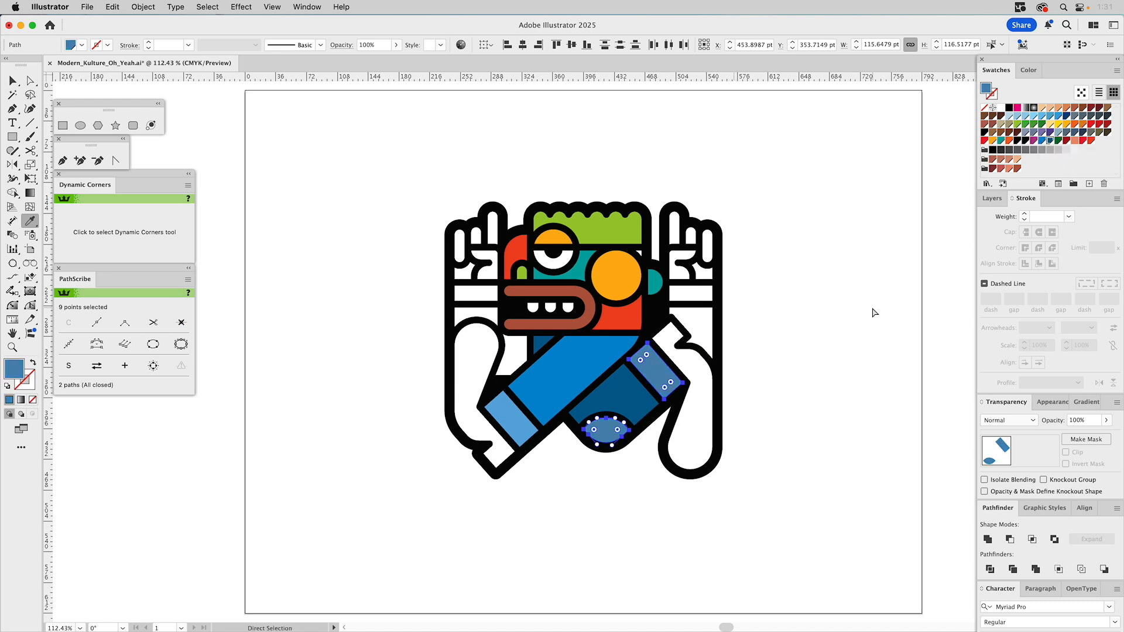
left_click(871, 313)
key("i")
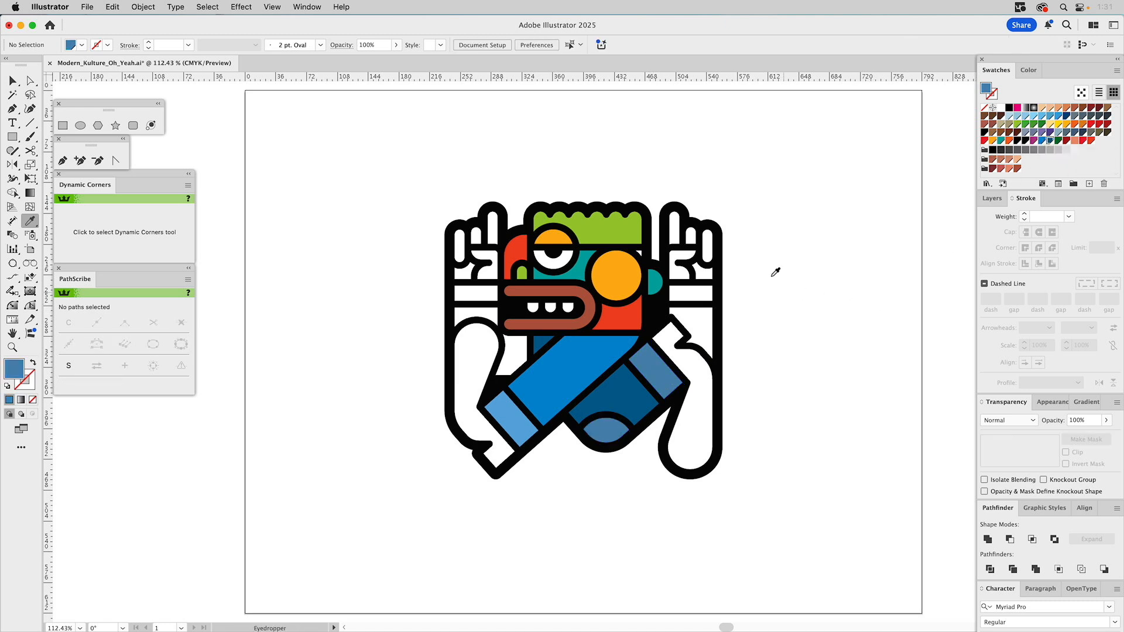
Step: Try bright red on the lips shape and fill it with the salmon swatch
key("a")
left_click(595, 310)
key("i")
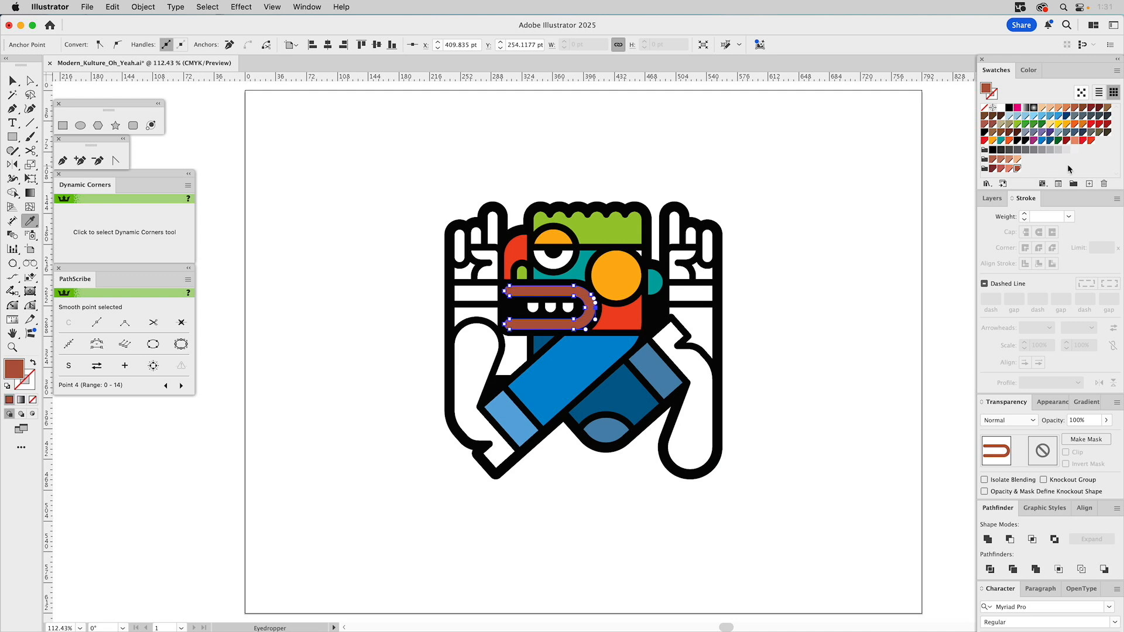
left_click(1091, 141)
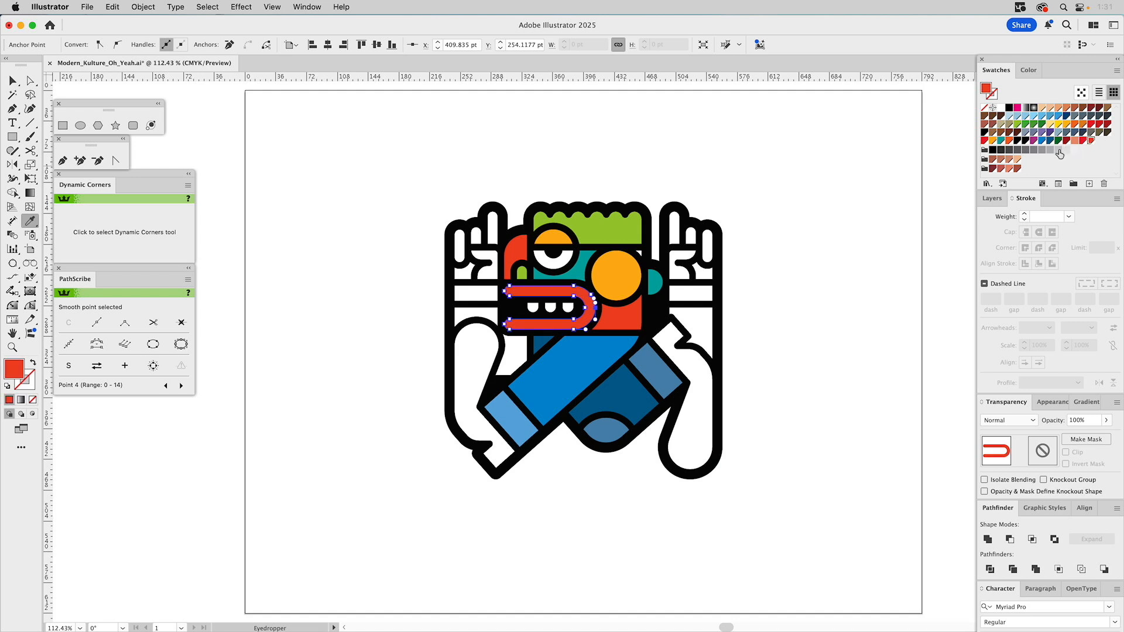
left_click(1009, 170)
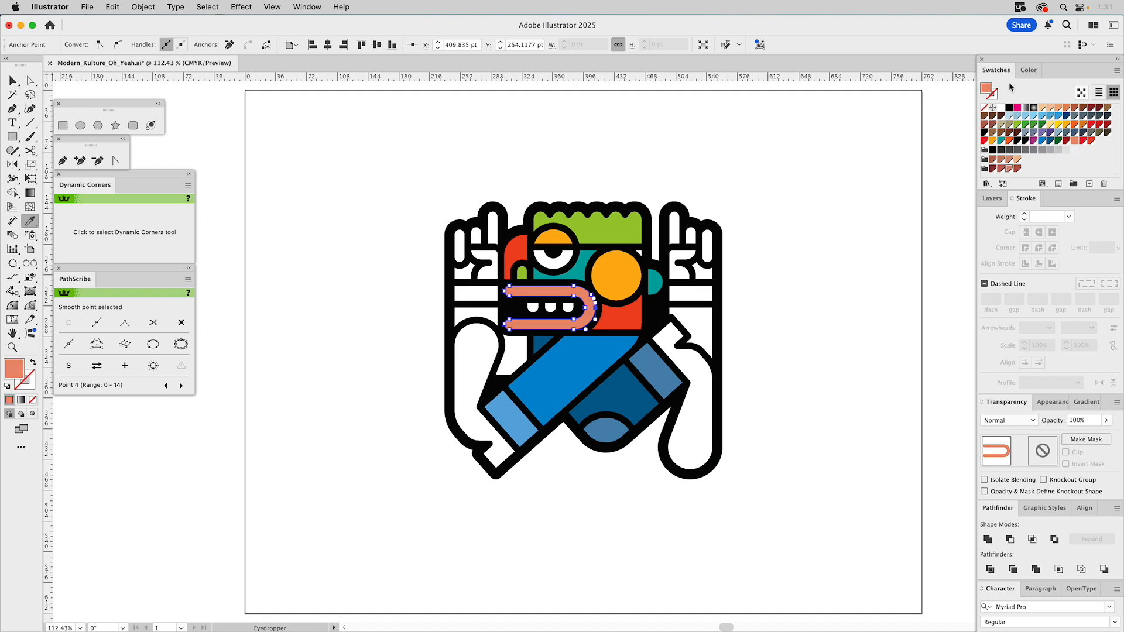
Step: Adjust the lips color to 65% magenta and 0% black
left_click(1028, 70)
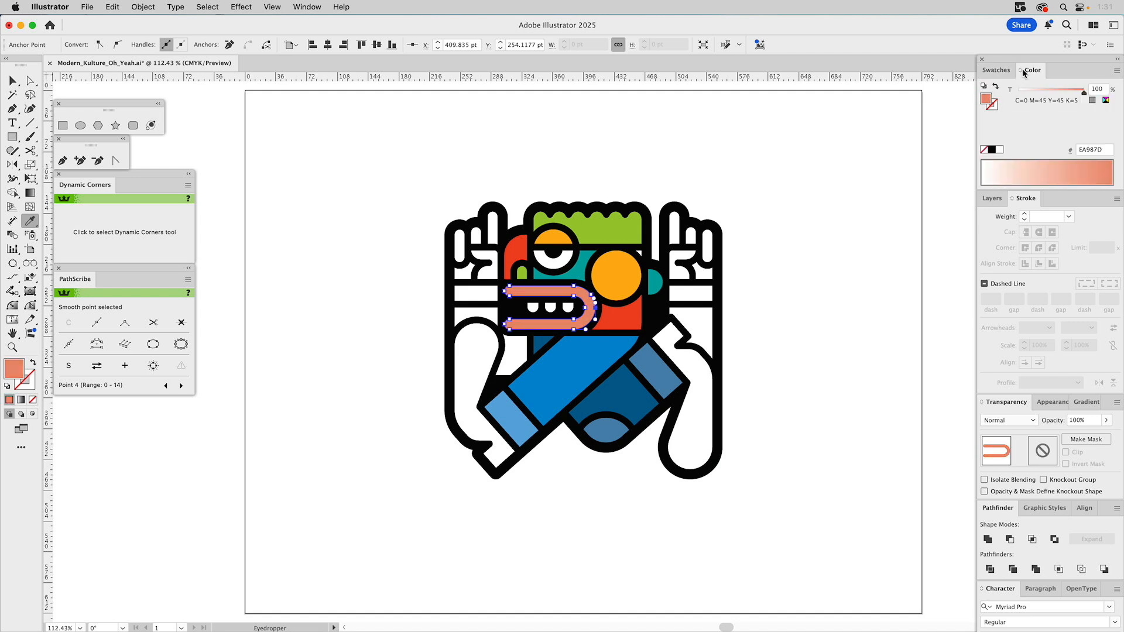
left_click(1103, 101)
left_click_drag(1049, 111, 1064, 112)
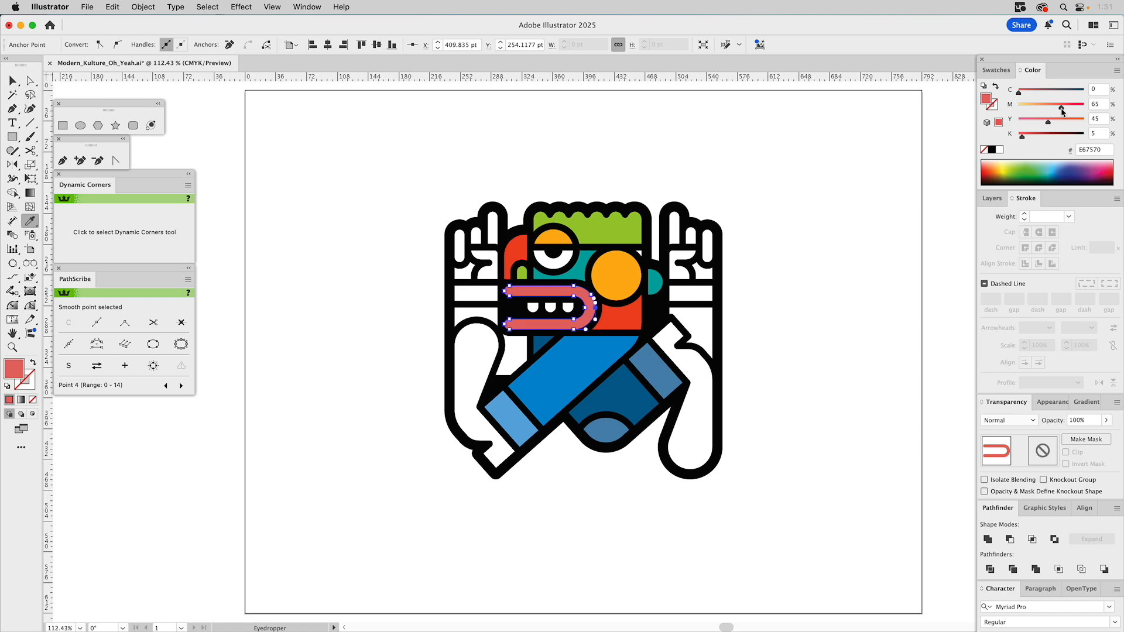
left_click_drag(1021, 138, 996, 141)
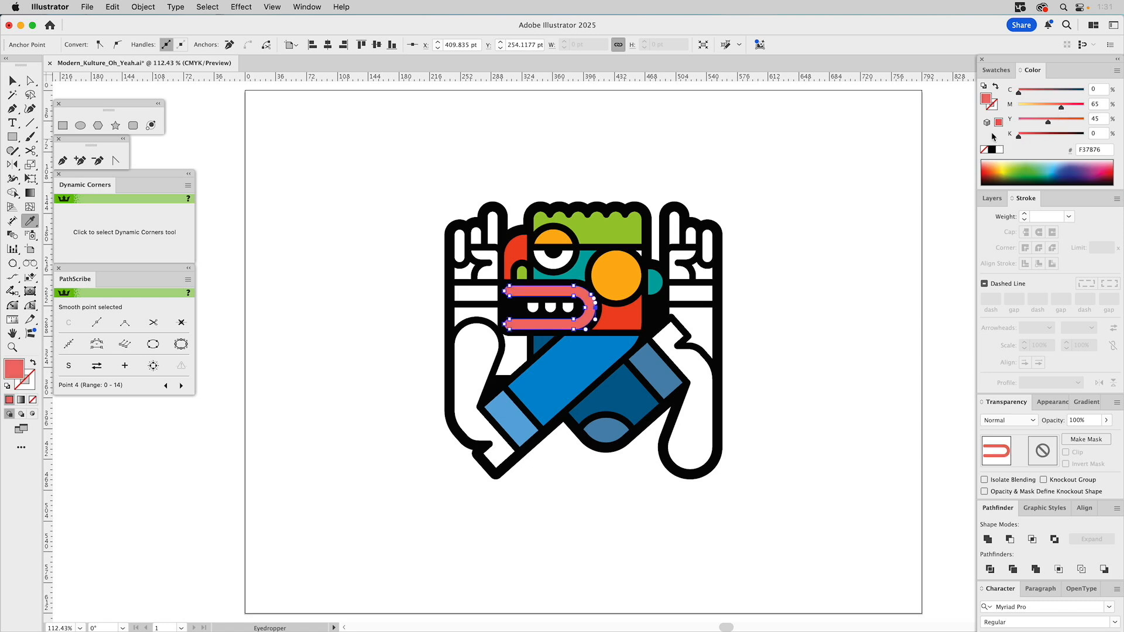
Step: Add the lips' coral pink to the swatches, make it a global color and deselect the lips
left_click(996, 70)
left_click_drag(987, 92, 1099, 145)
double_click(1099, 144)
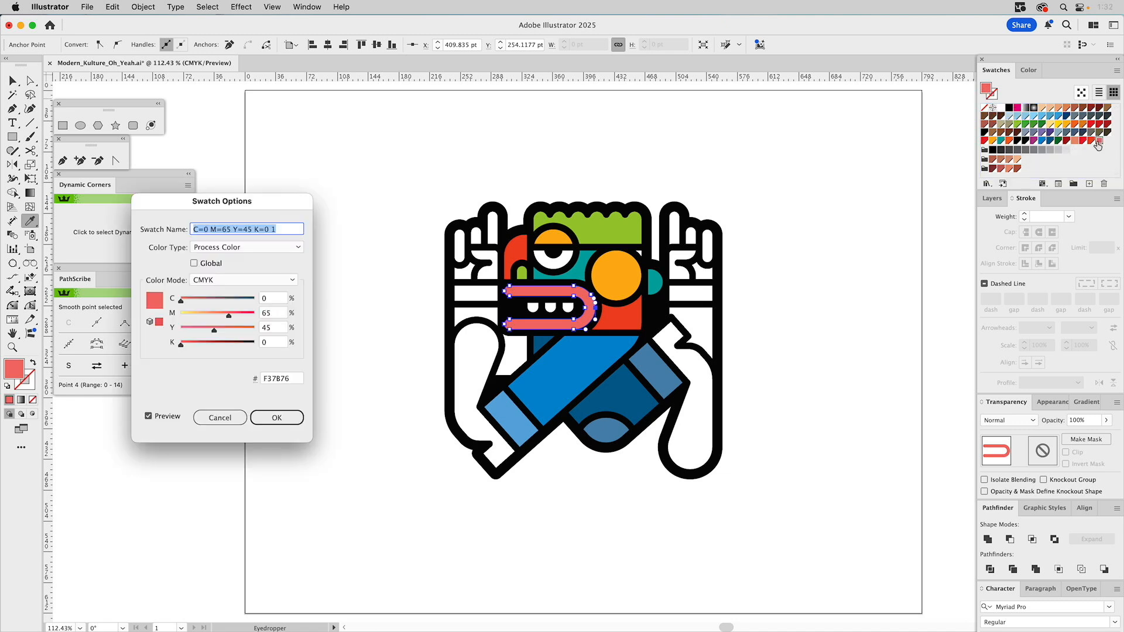
left_click(194, 263)
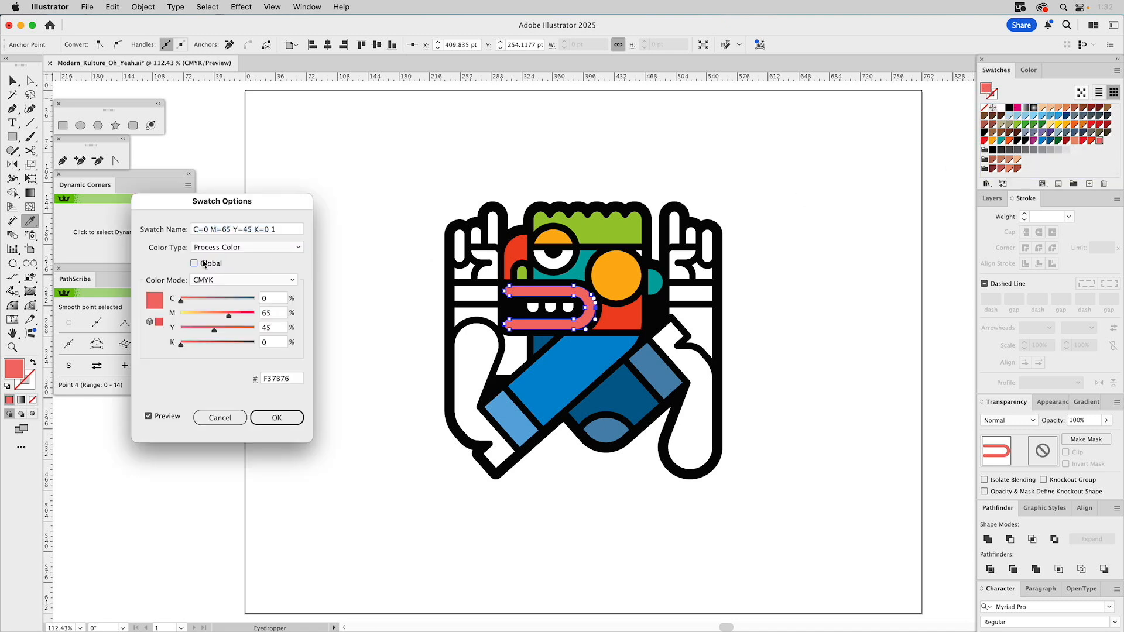
left_click(276, 418)
left_click(377, 282, "super")
Step: Try a medium brown swatch on the two white curved foot shapes beyond the leg cuffs
key("a")
left_click(472, 347)
left_click(695, 370, "shift")
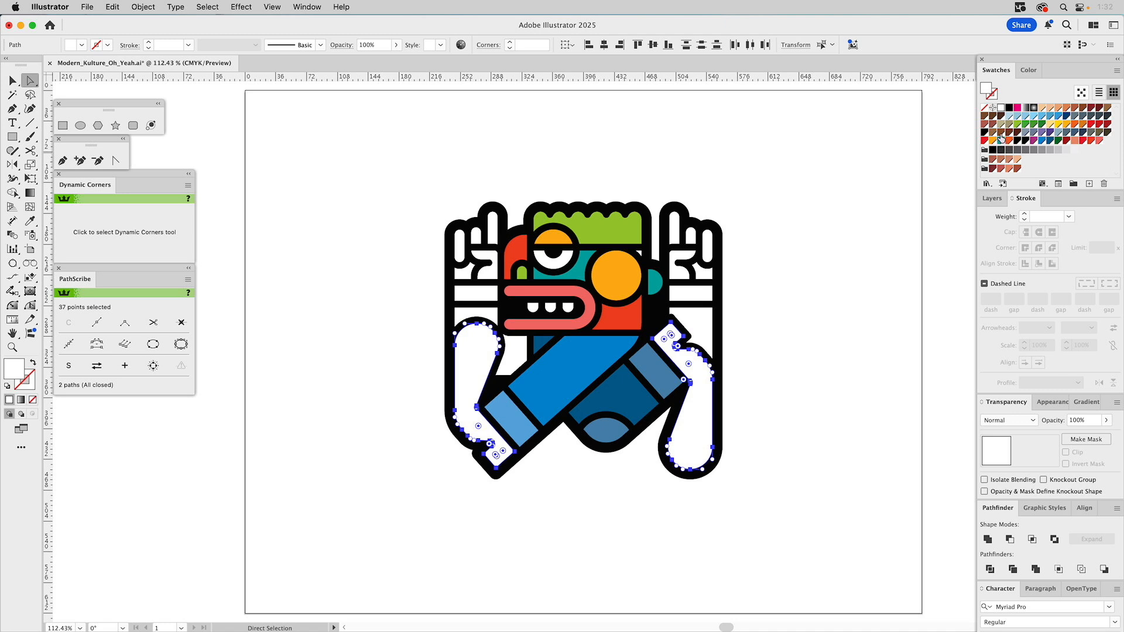
left_click(993, 134)
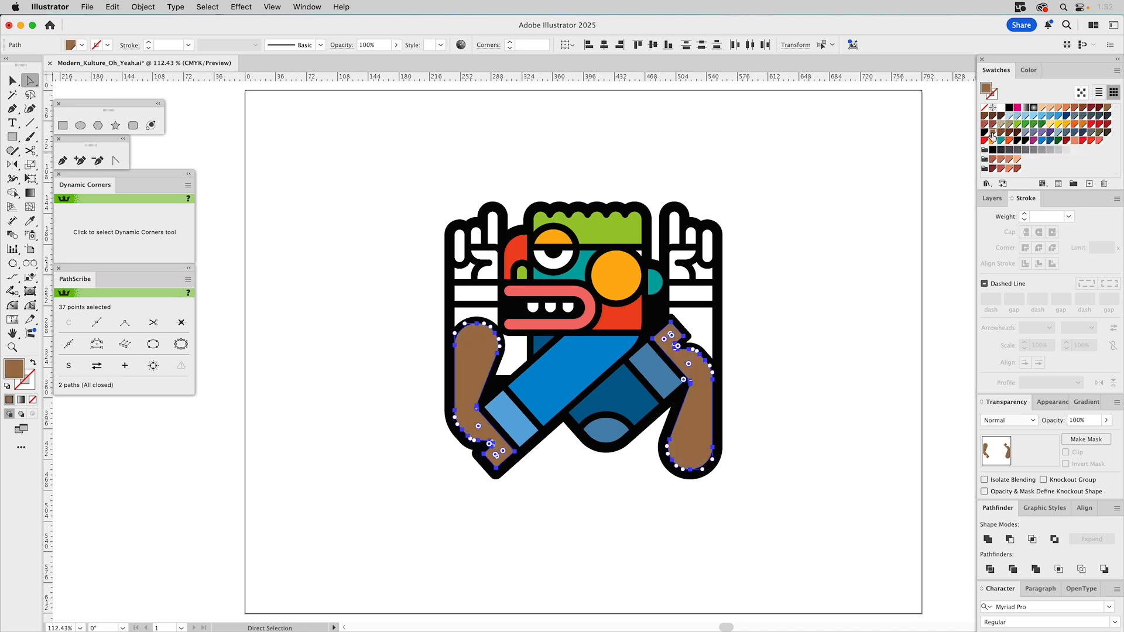
left_click(813, 289, "super")
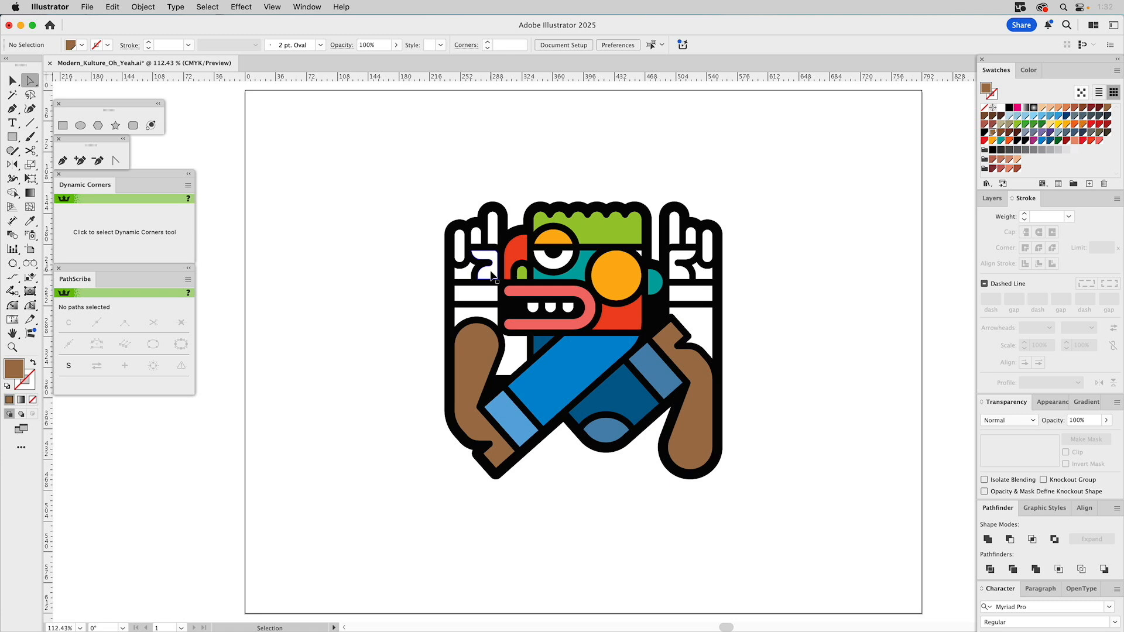
Step: Undo the brown fill on the two foot shapes
left_click(468, 274)
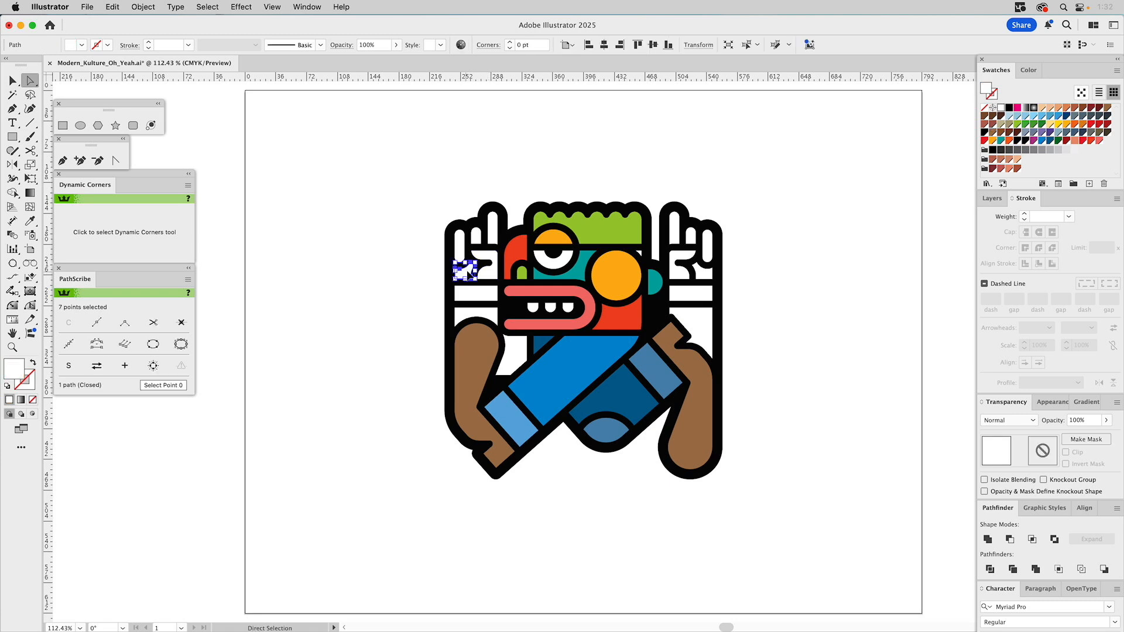
left_click(517, 256)
key("super+z")
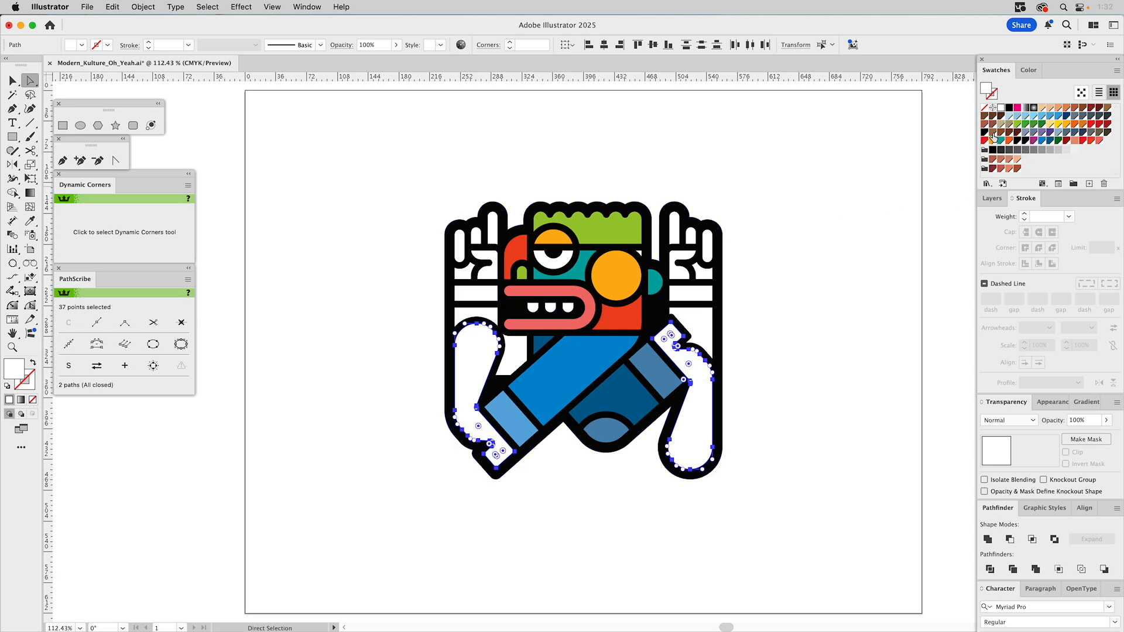
Step: Fill the two selected foot shapes with the medium brown swatch and deselect them
left_click(992, 136)
left_click(873, 233)
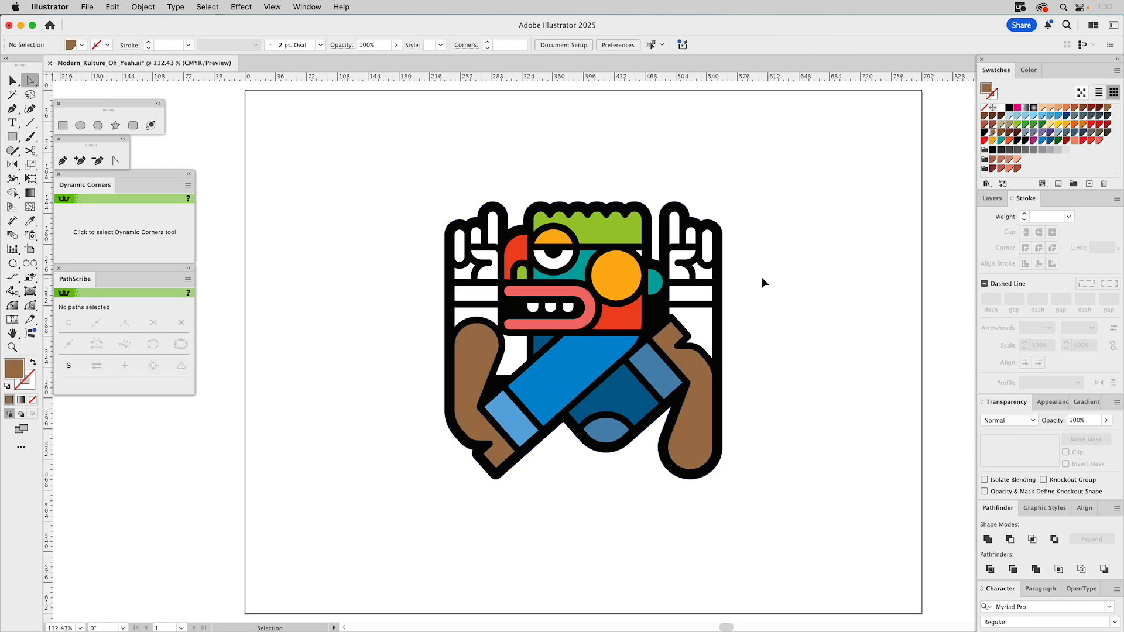
Step: Fill the small white outer palm shapes of both hands with the face's red using the Eyedropper, and deselect them
left_click(698, 266)
left_click(464, 272, "shift")
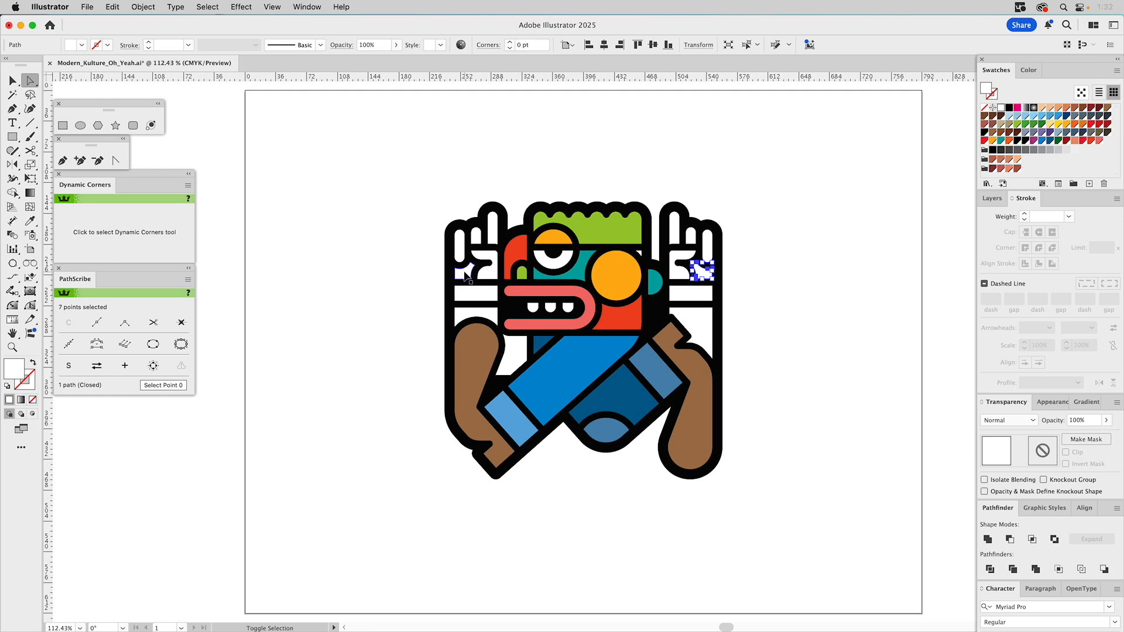
key("i")
left_click(521, 240)
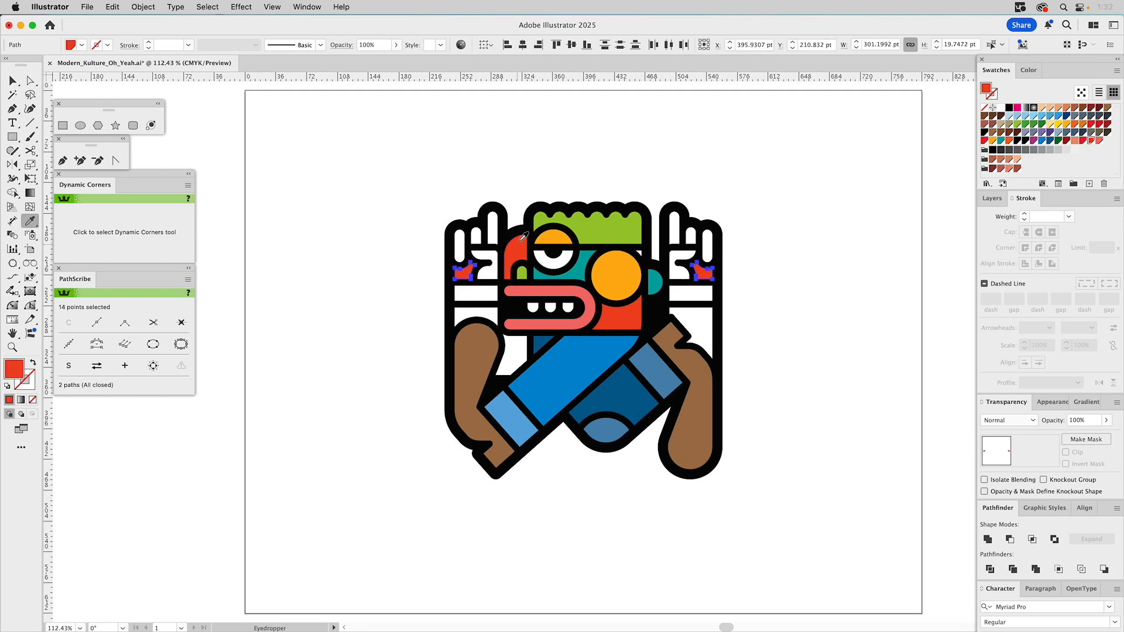
left_click(567, 177, "super")
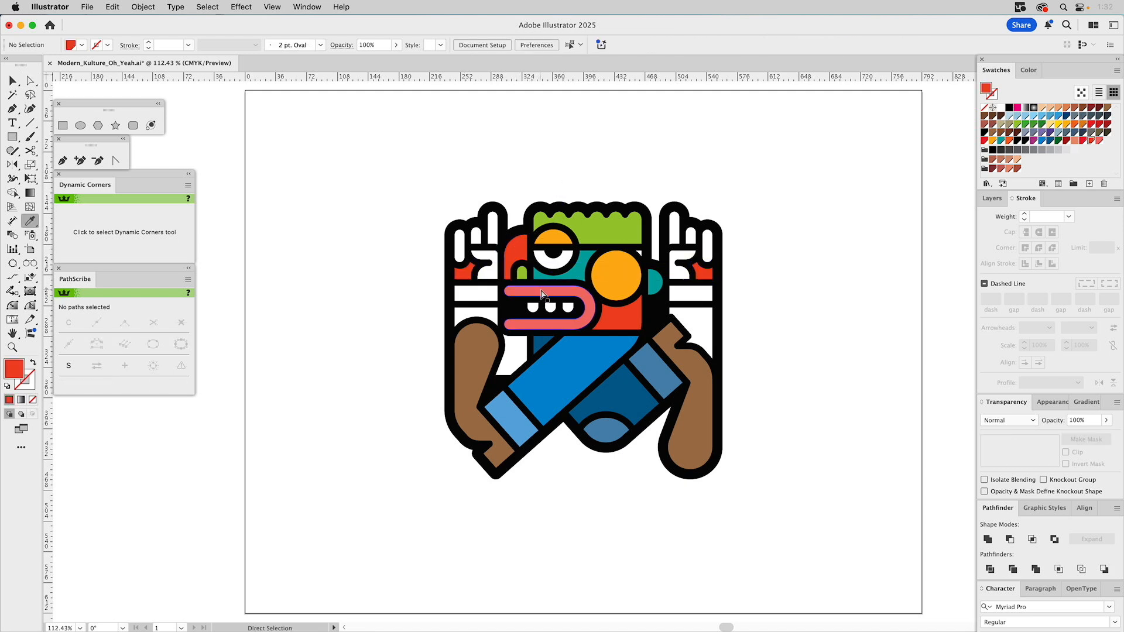
Step: Edit the lips' global coral swatch to 50% magenta and 35% yellow
double_click(1100, 142)
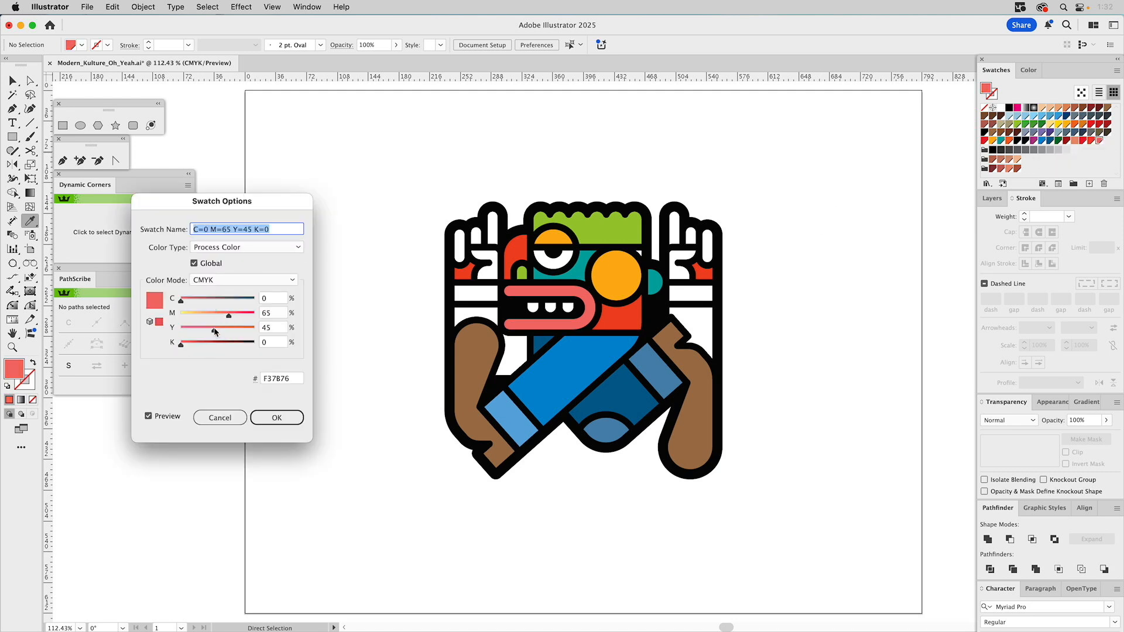
left_click_drag(213, 333, 195, 339)
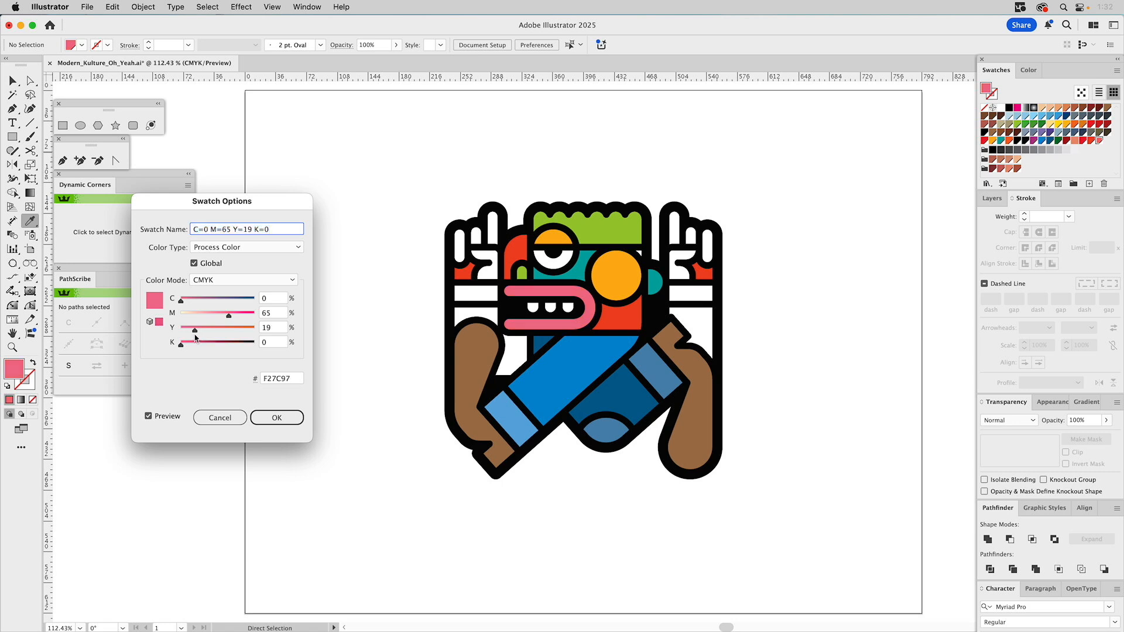
left_click_drag(230, 318, 222, 322)
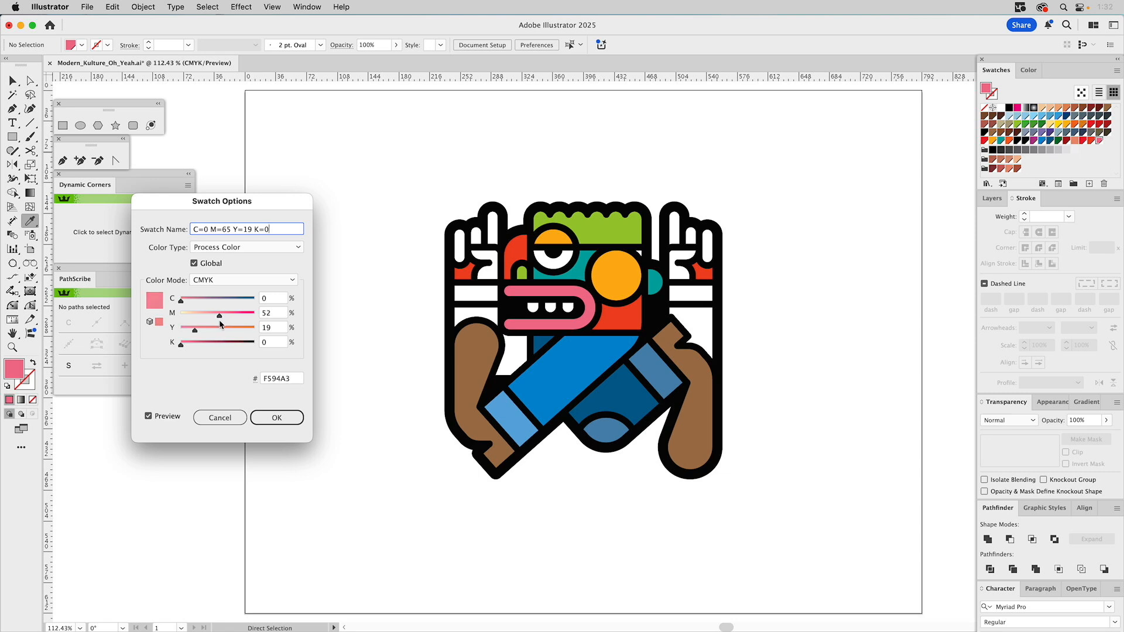
left_click_drag(218, 320, 209, 332)
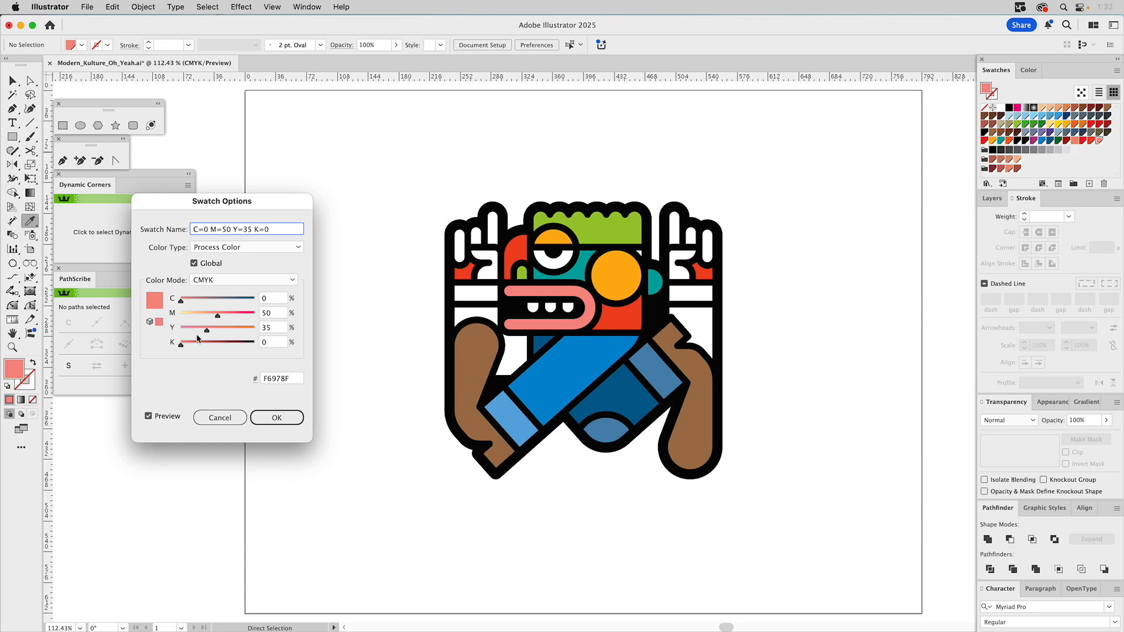
left_click(263, 419)
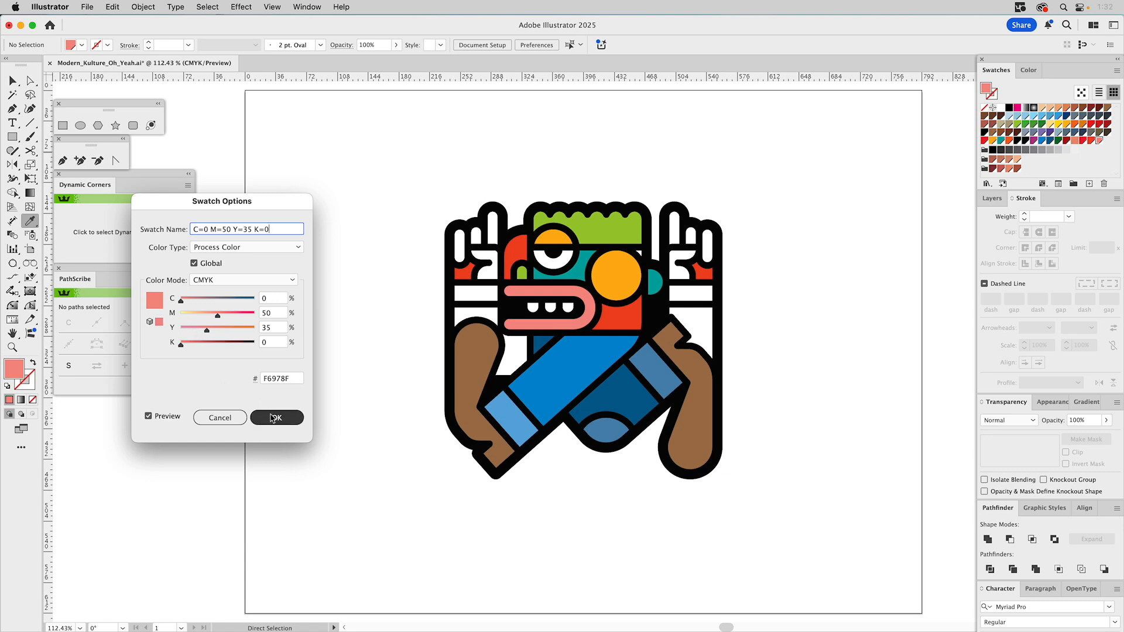
left_click(280, 418)
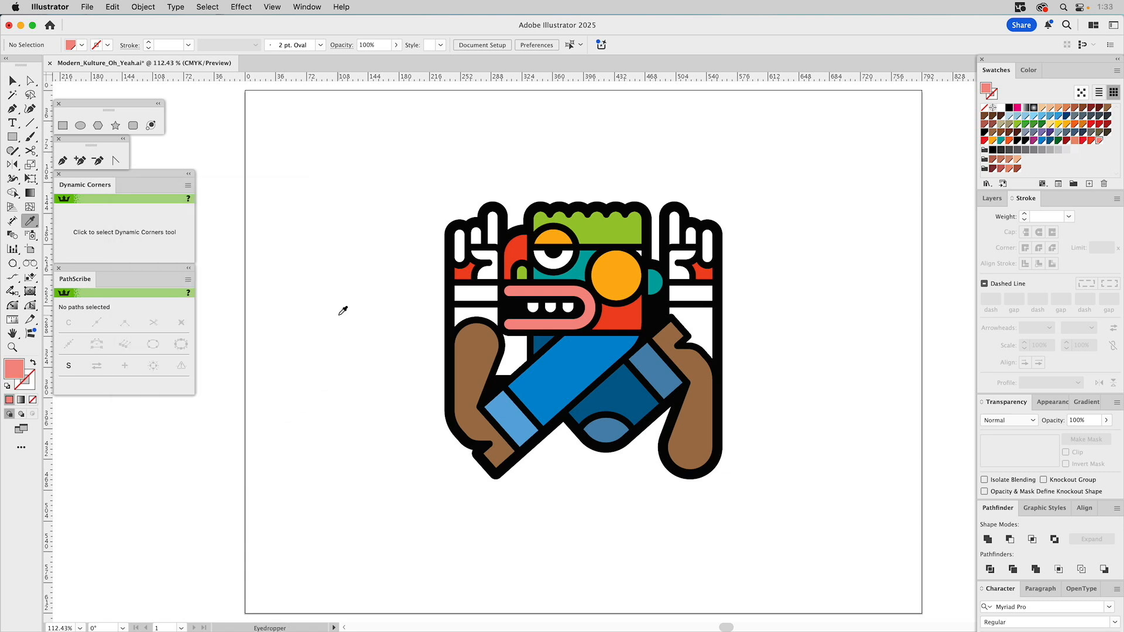
Step: Fill the three white fingers of the left-hand raised hand with the orange sampled from the face
key("a")
left_click(495, 232)
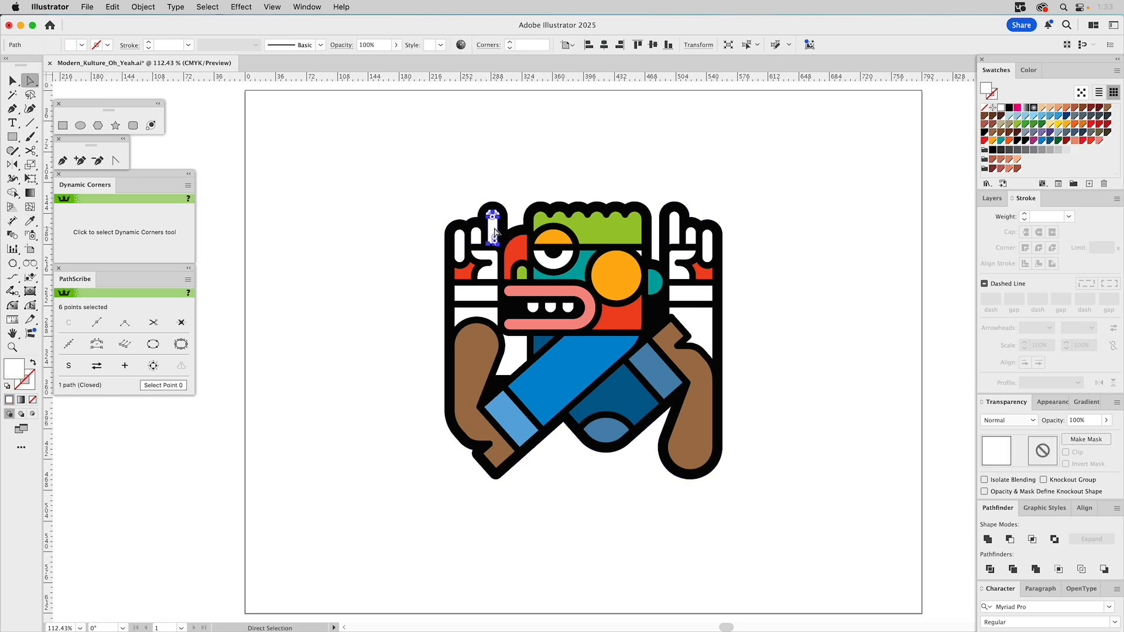
key("i")
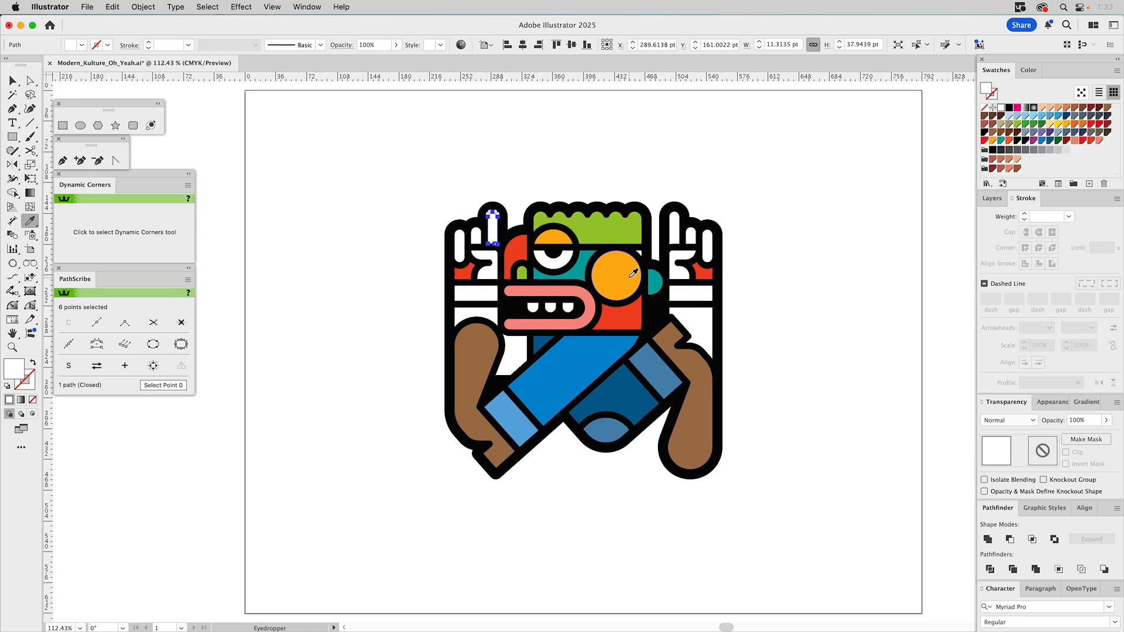
left_click(632, 274)
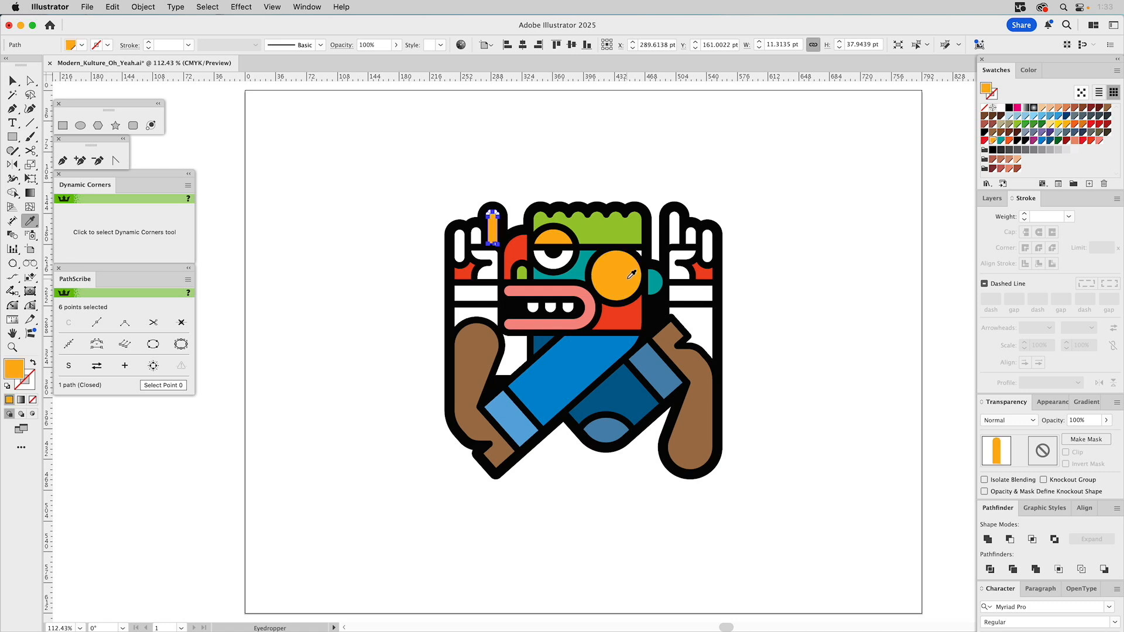
key("a")
left_click(477, 240)
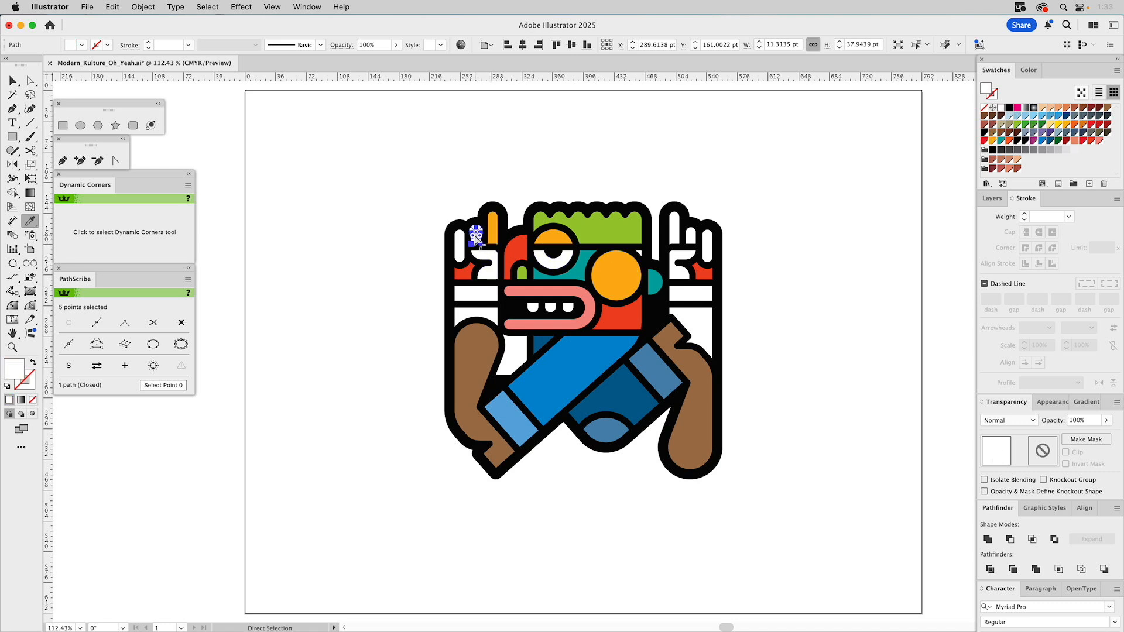
left_click(462, 248, "shift")
key("i")
left_click(557, 232)
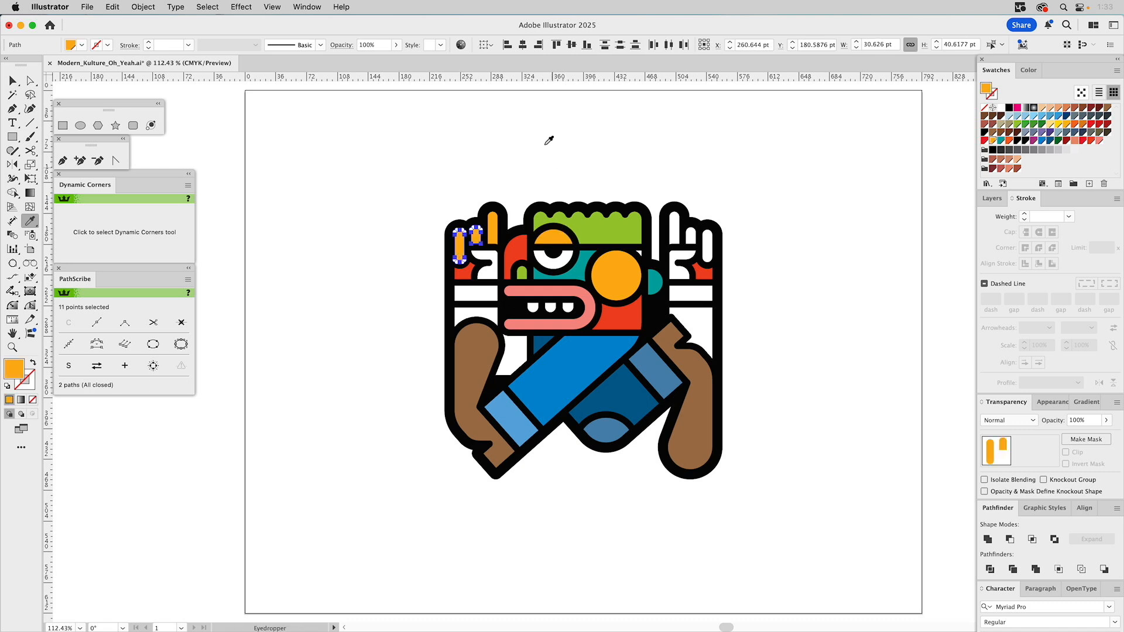
key("a")
left_click(635, 166)
Step: Fill the white thumb shapes of both hands with the green sampled from the hair
left_click(489, 270)
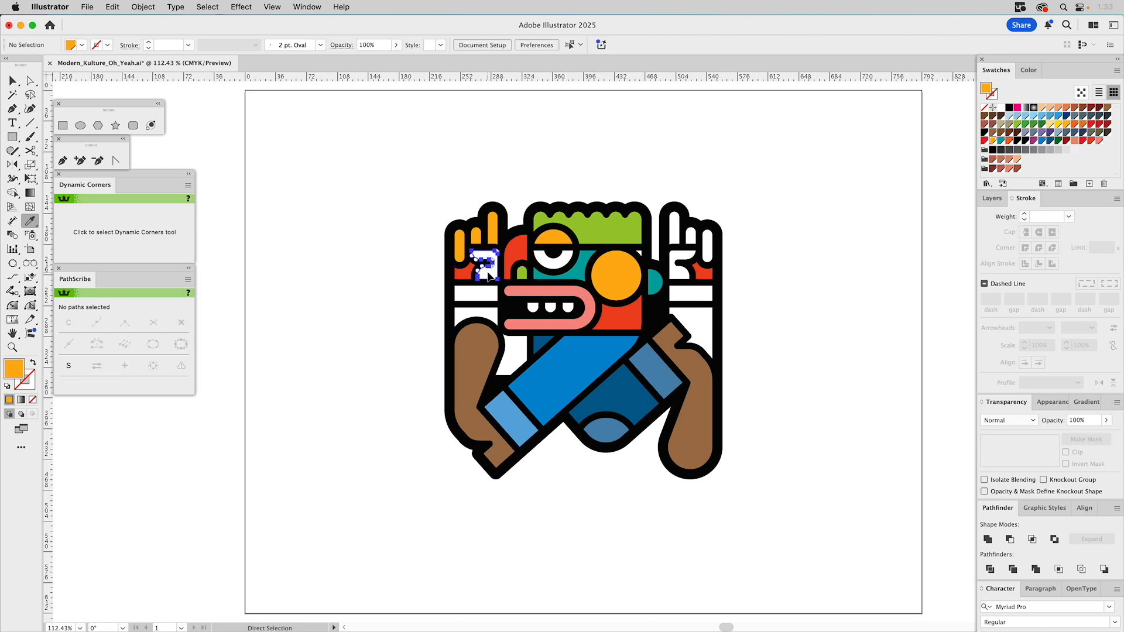
key("i")
left_click(612, 230)
key("a")
left_click(589, 144)
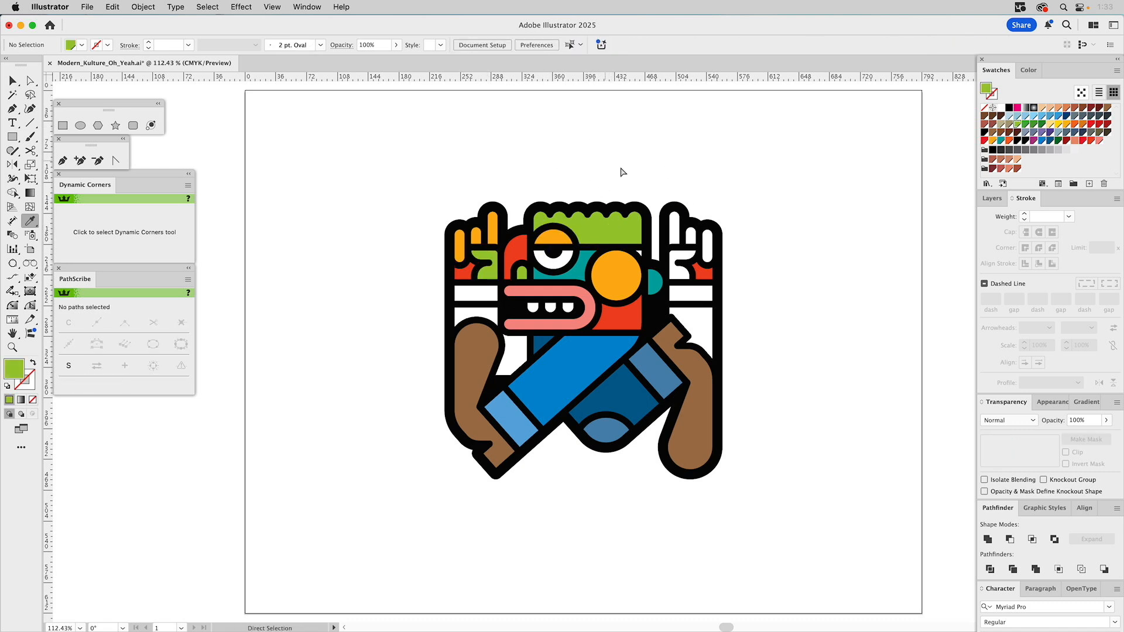
left_click(677, 256, "super")
left_click(625, 230)
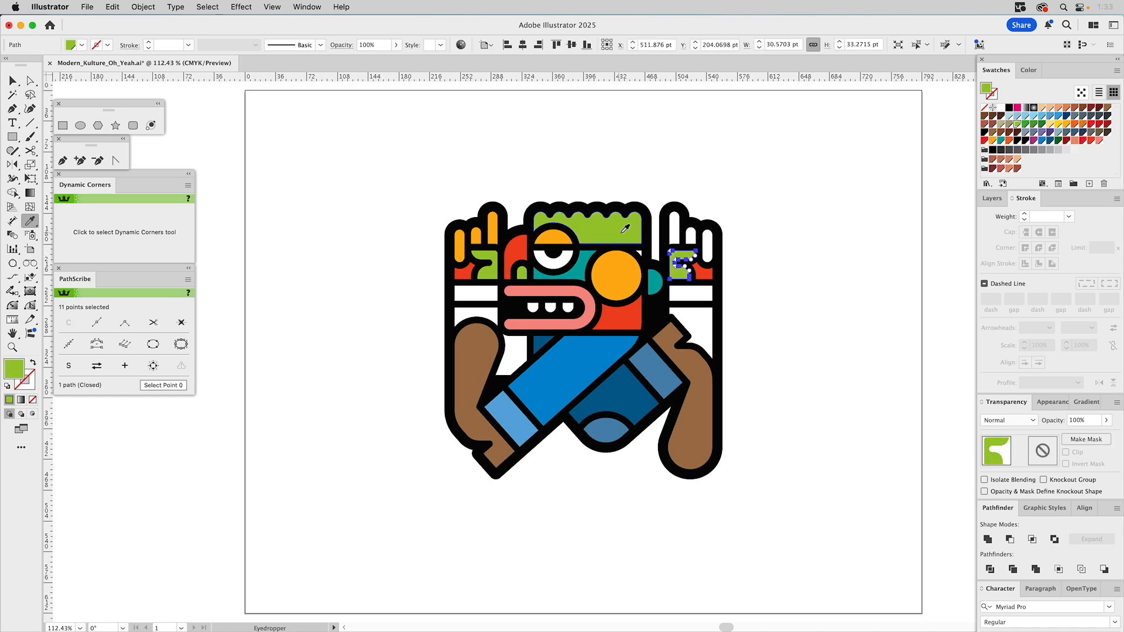
Step: Fill the three white fingers of the right-hand raised hand with the orange of the opposite fingers
left_click(676, 228, "super")
left_click(691, 237, "shift+super")
left_click(708, 245, "shift+super")
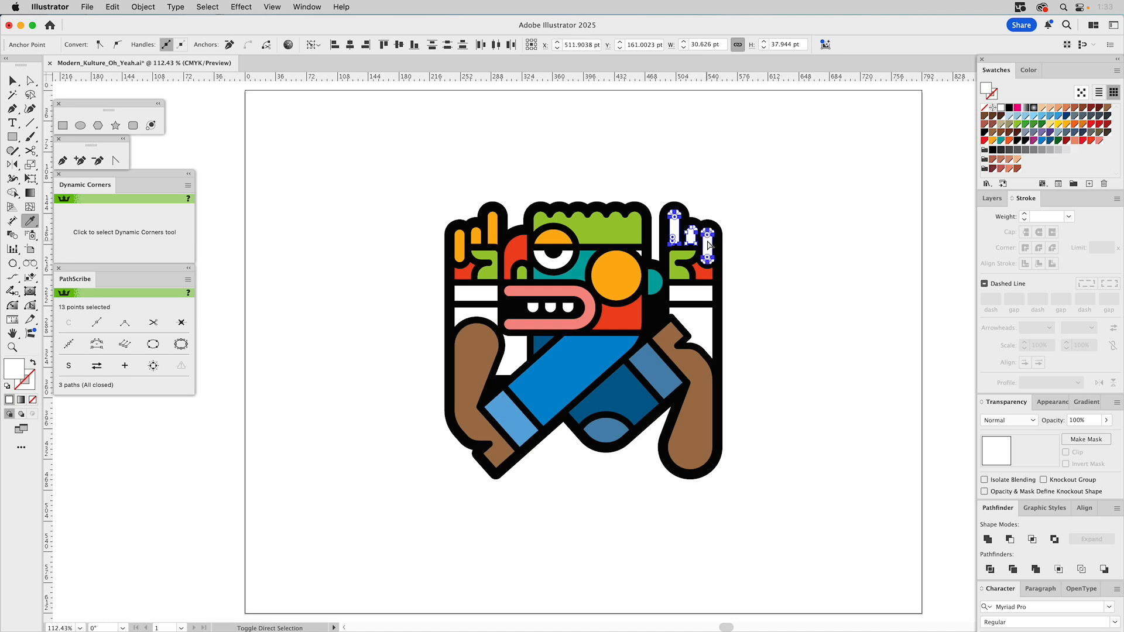
left_click(481, 232)
left_click(785, 268, "super")
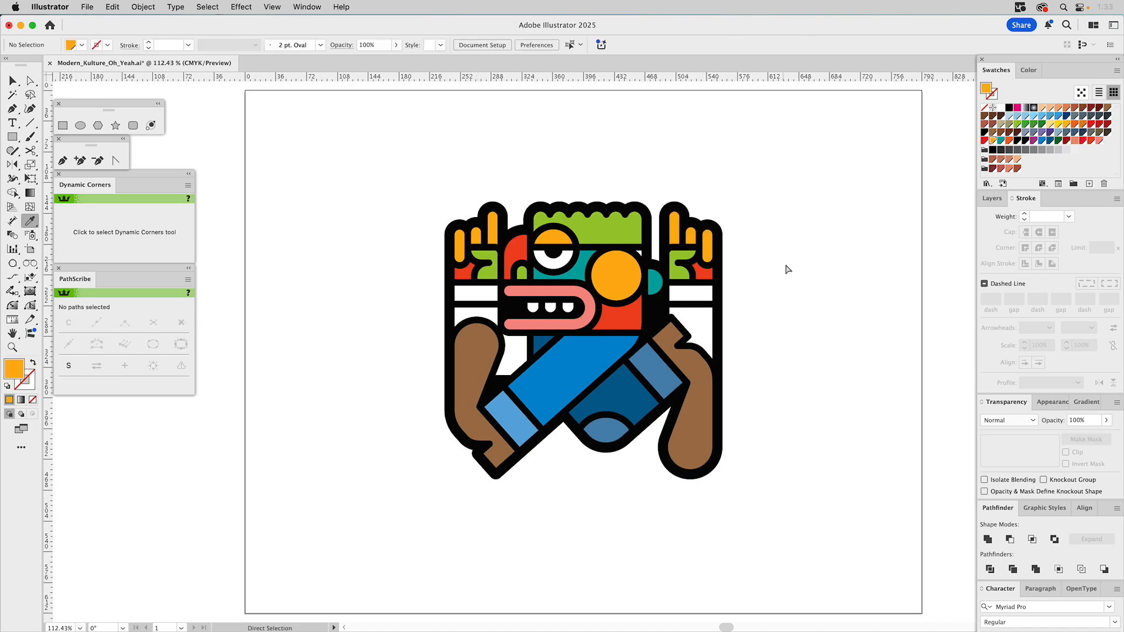
Step: Fill the left arm's wrist band and sleeve, and the white torso piece beside the foot, with the face's teal
left_click(481, 301, "super")
left_click(465, 319, "shift+super")
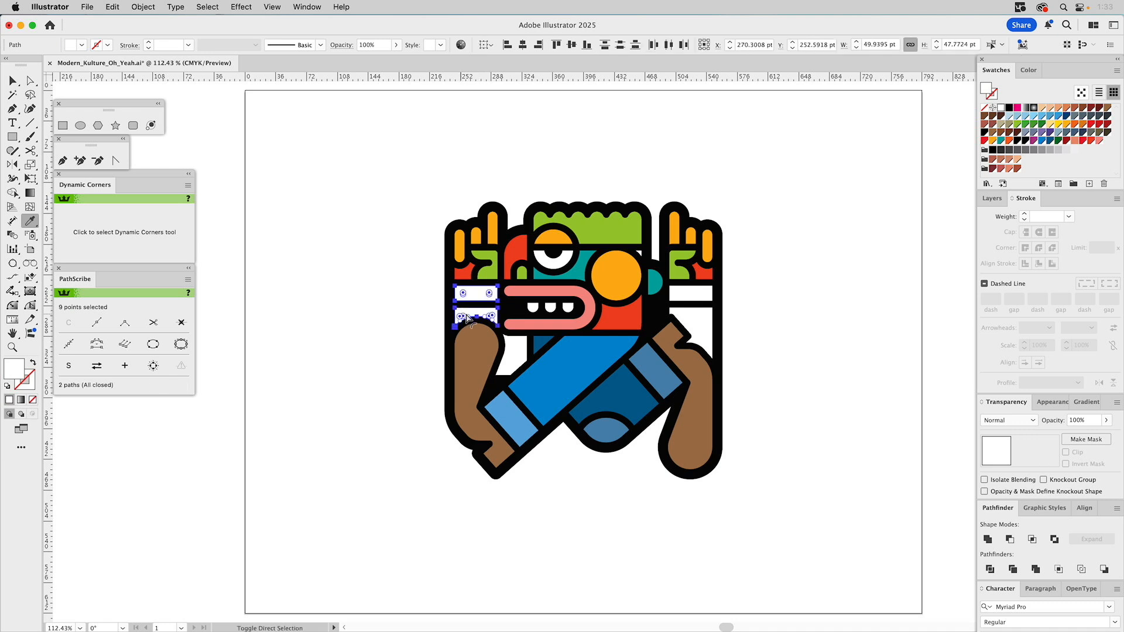
left_click(582, 267)
left_click(511, 353, "super")
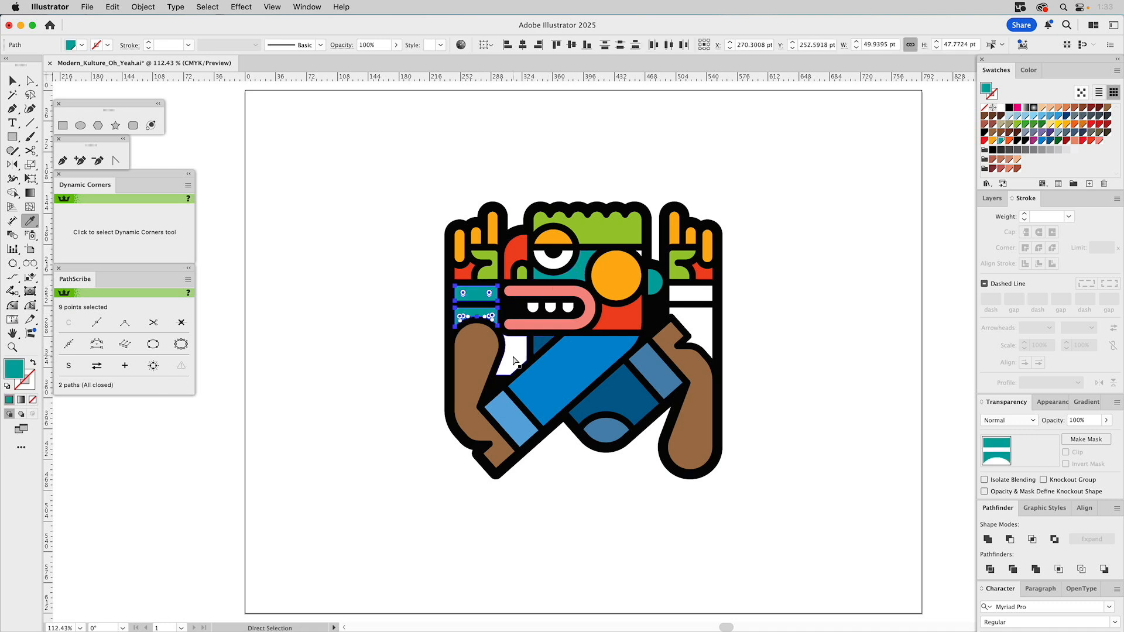
left_click(582, 268)
Step: Fill the small white corner above the large orange circle with the face's teal, and recolor the ear with the face's red
left_click(656, 287, "super")
left_click(639, 252, "super")
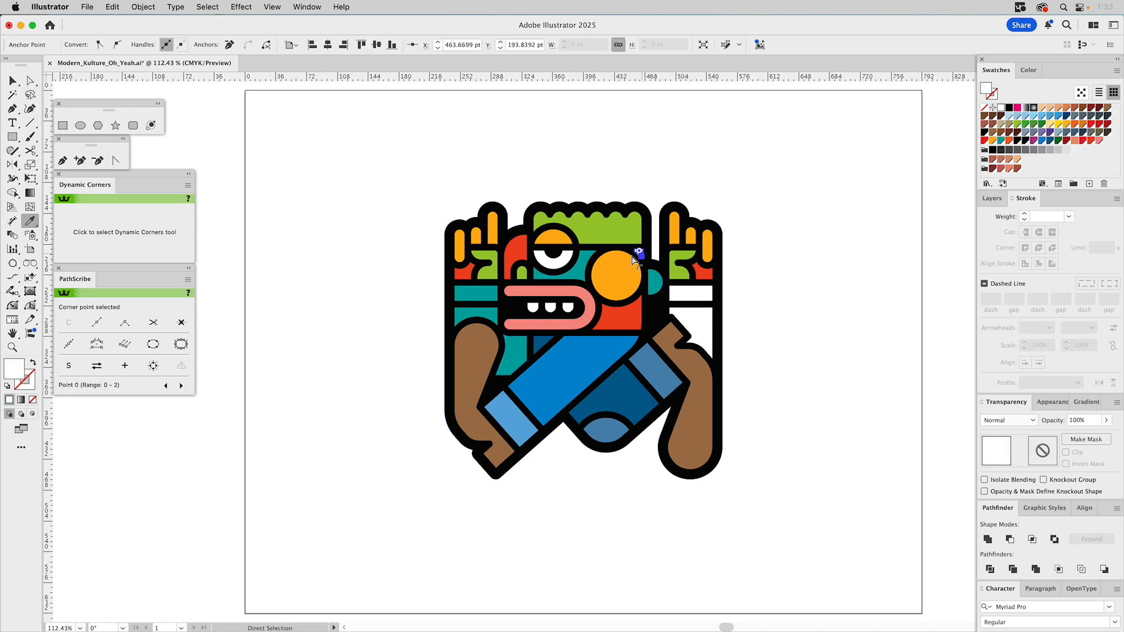
left_click(597, 250)
left_click(656, 286, "super")
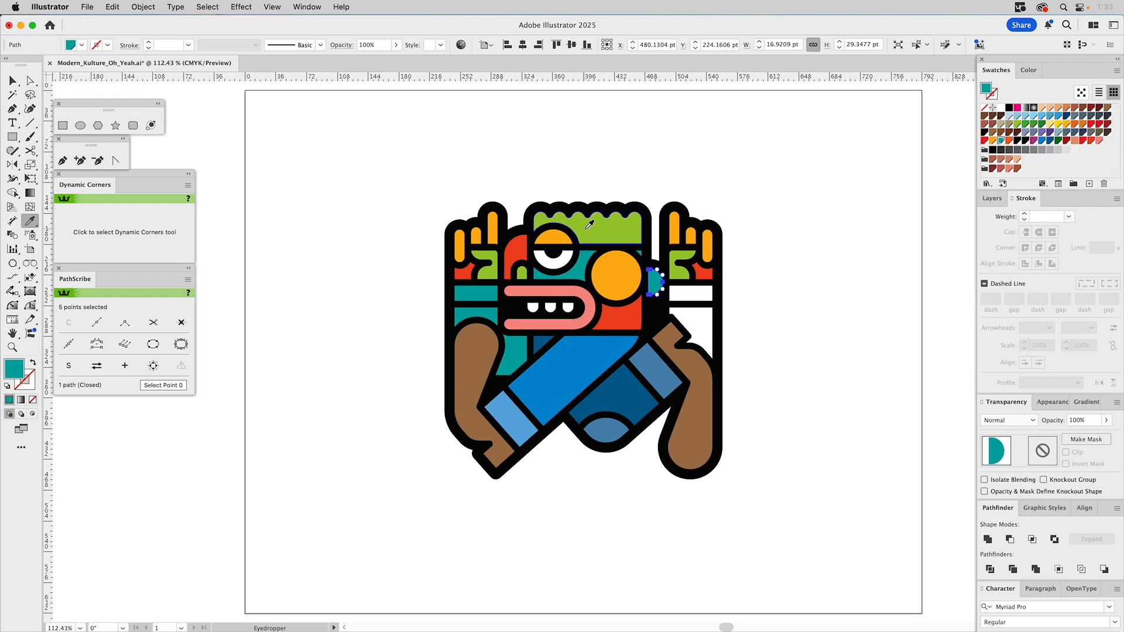
left_click(614, 312)
key("a")
left_click(810, 328)
Step: Fill the right arm's white wrist band and sleeve with the teal sampled from the face
left_click(693, 299)
left_click(700, 324, "shift")
key("i")
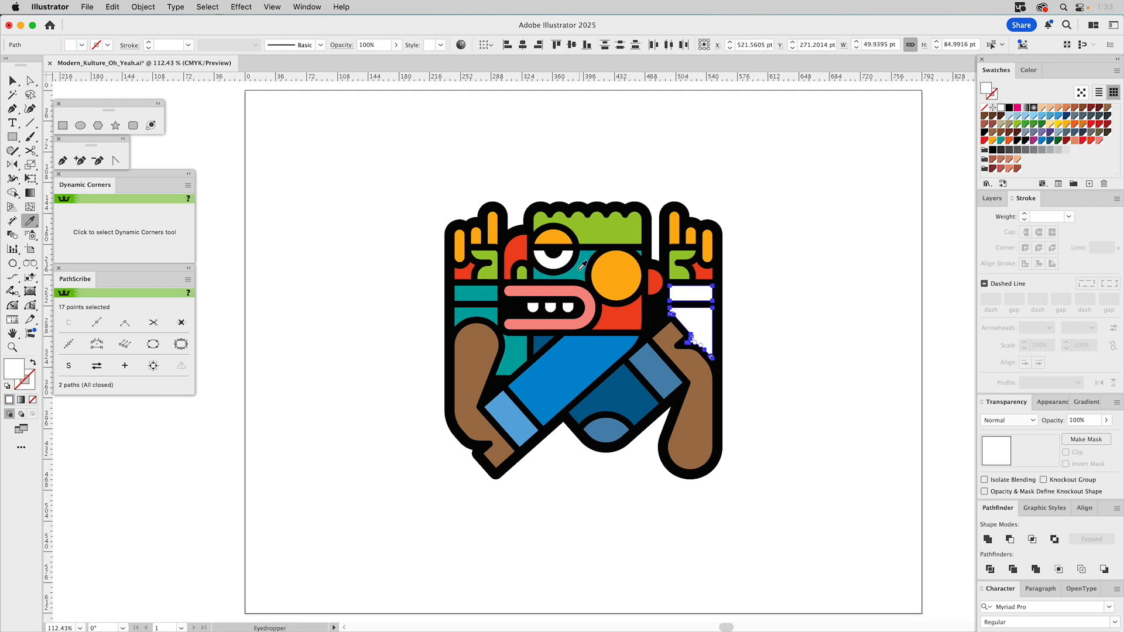
left_click(581, 264)
Step: Lighten both teal wrist bands to a 60% tint and deselect them
left_click(479, 296, "super")
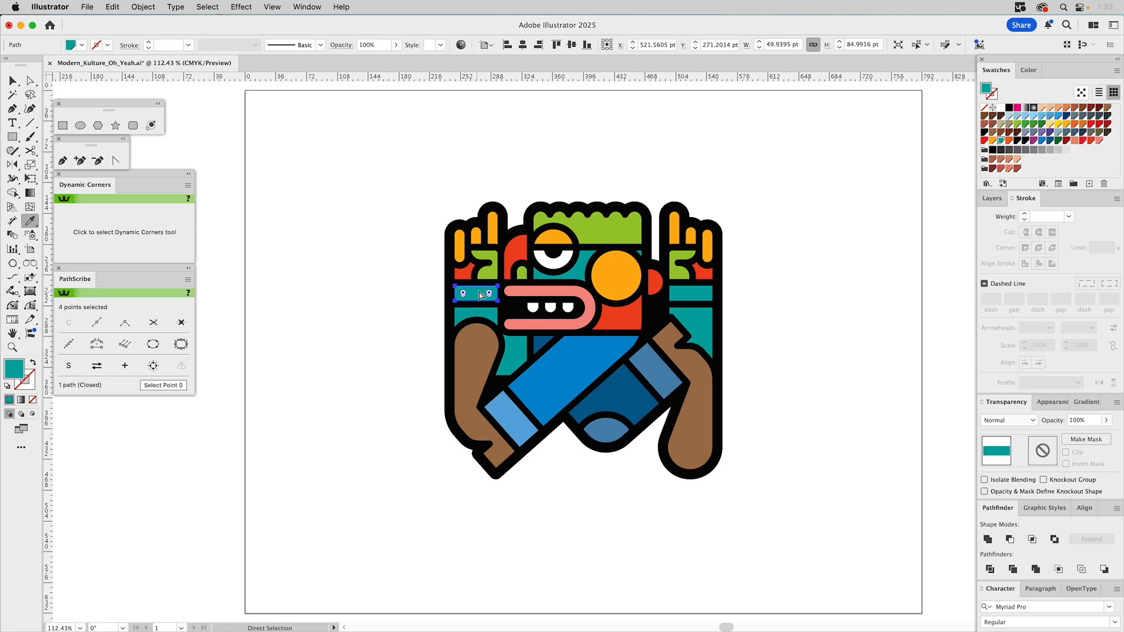
left_click(688, 296, "shift+super")
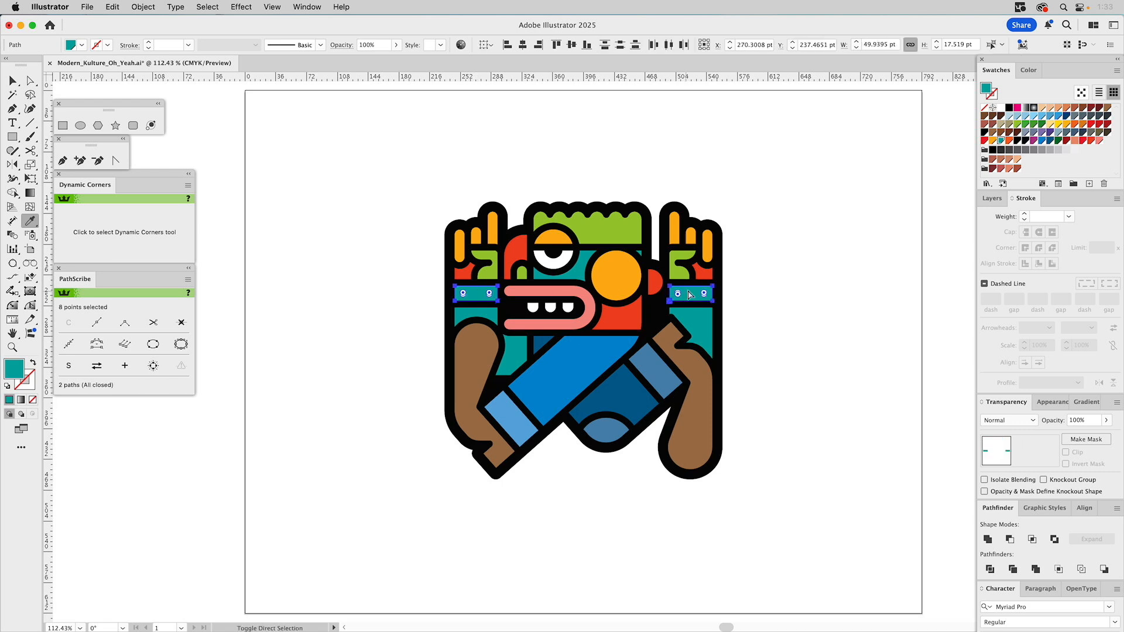
left_click(1029, 70)
left_click(1062, 90)
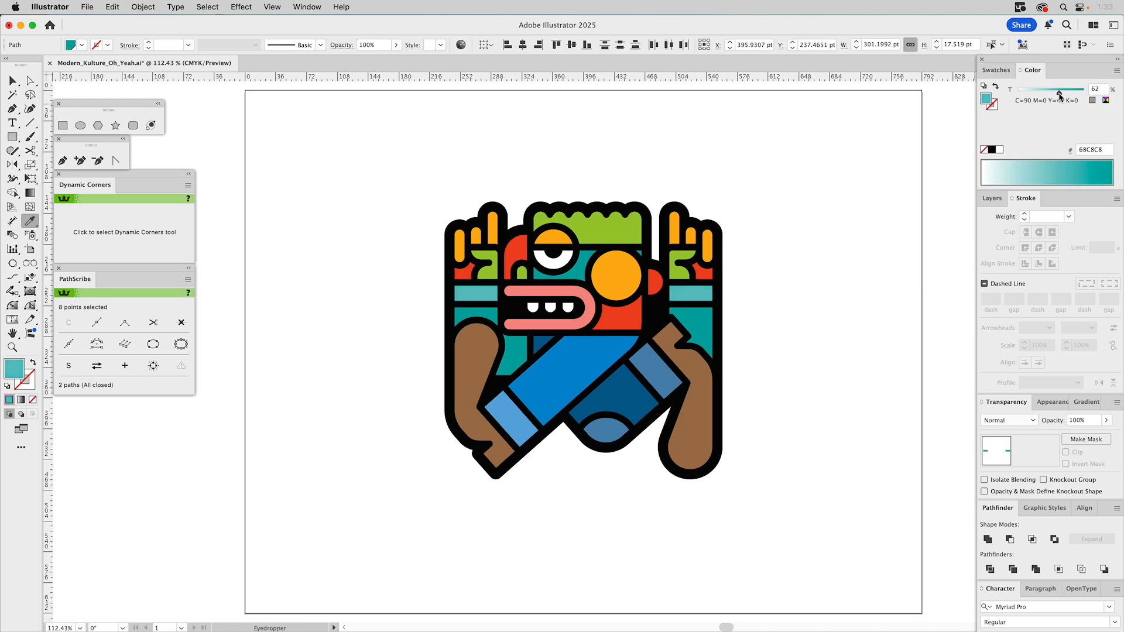
left_click_drag(1059, 92, 1059, 93)
key("super+shift+a")
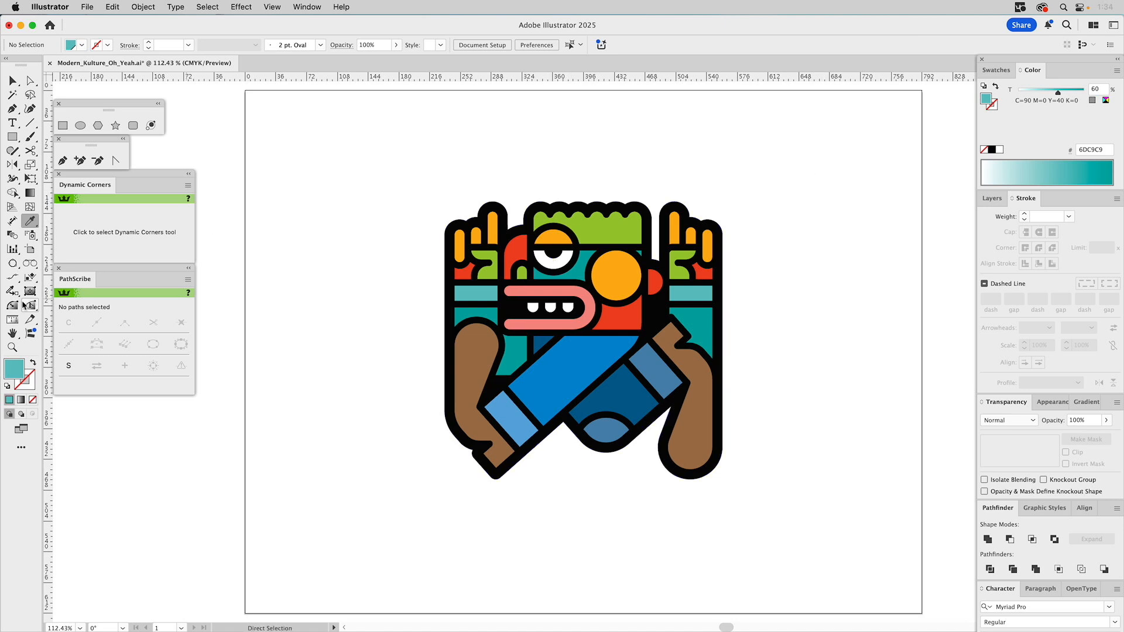
Step: Round the two upper corners of all three teeth together to a radius of about 1.26 pt
left_click(12, 347)
left_click_drag(427, 188, 726, 436)
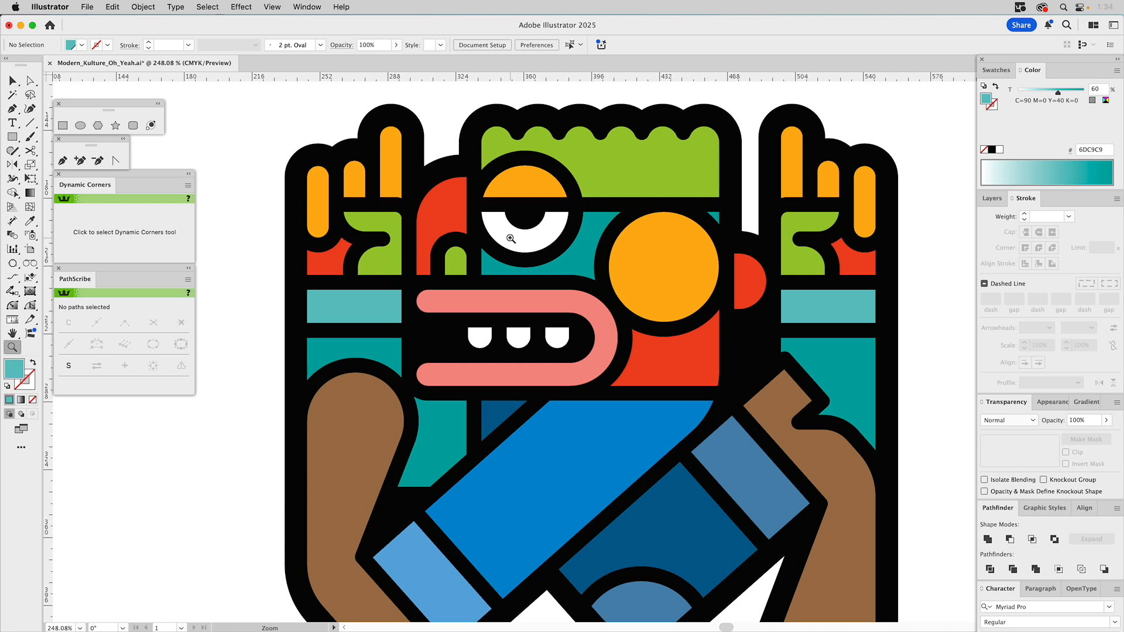
left_click_drag(416, 271, 649, 393)
key("a")
left_click(305, 342)
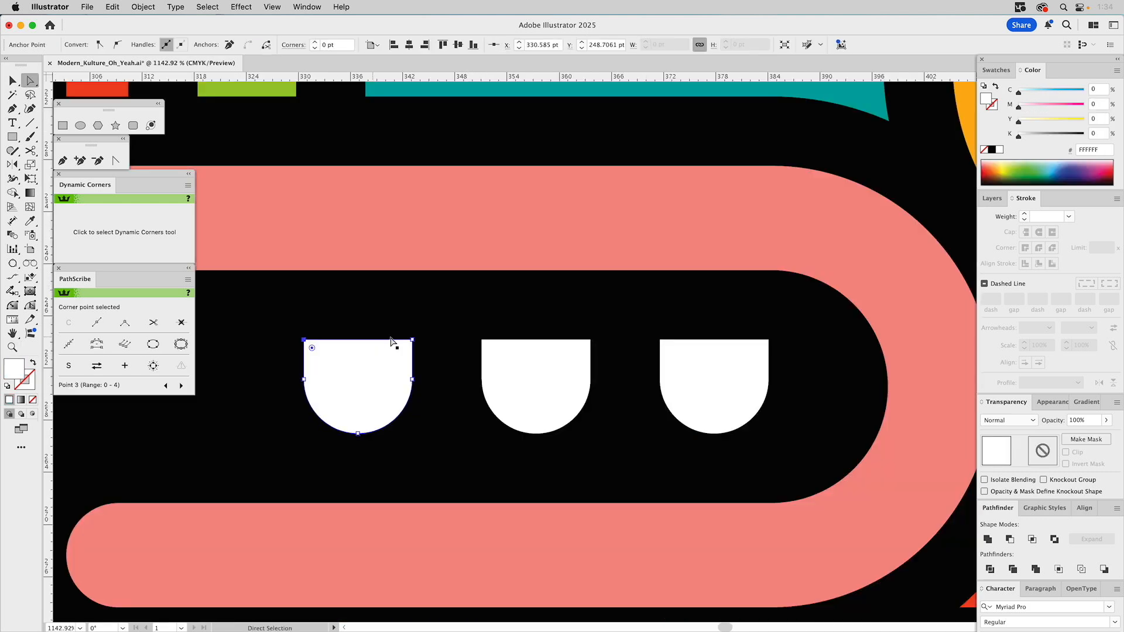
left_click(412, 340, "shift")
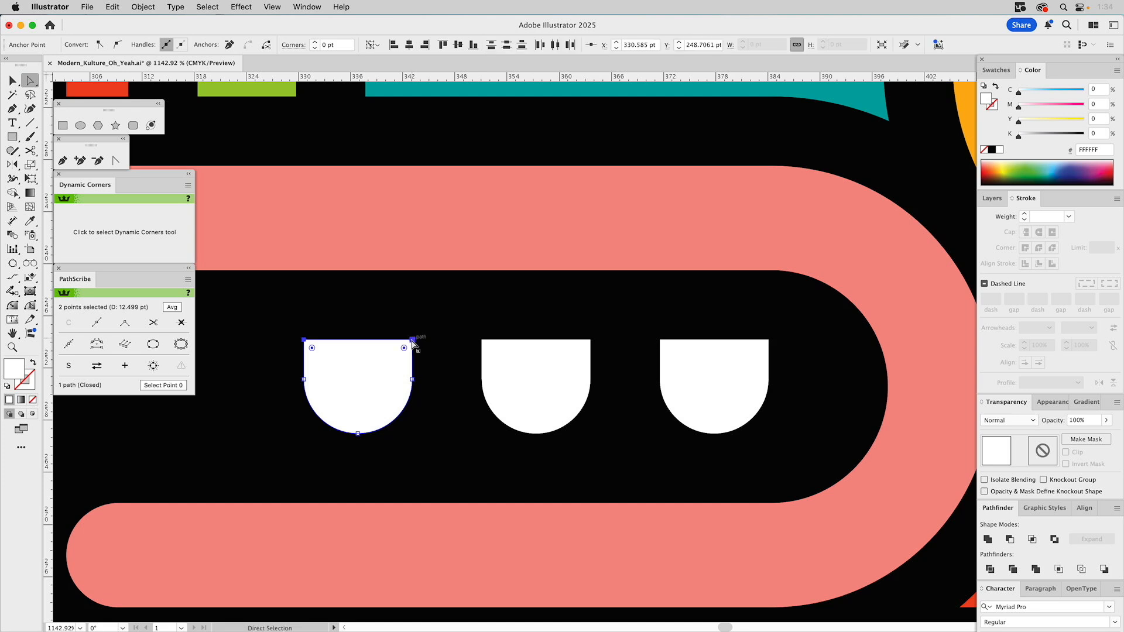
left_click(482, 340, "shift")
left_click(590, 340, "shift")
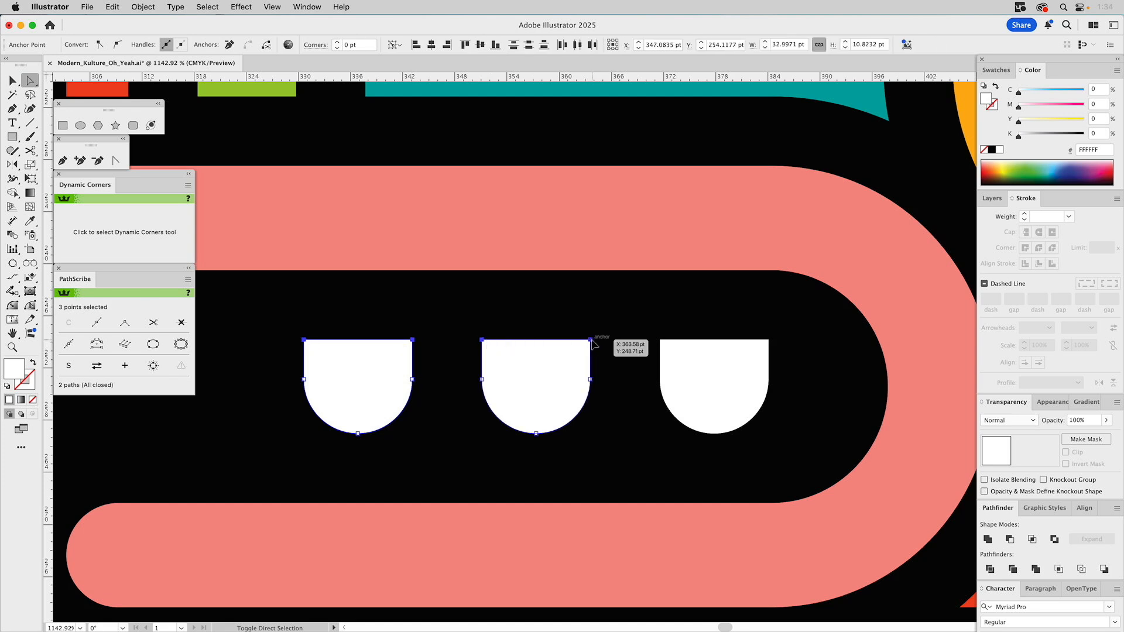
left_click(661, 342, "shift")
left_click(769, 341, "shift")
left_click_drag(760, 348, 758, 352)
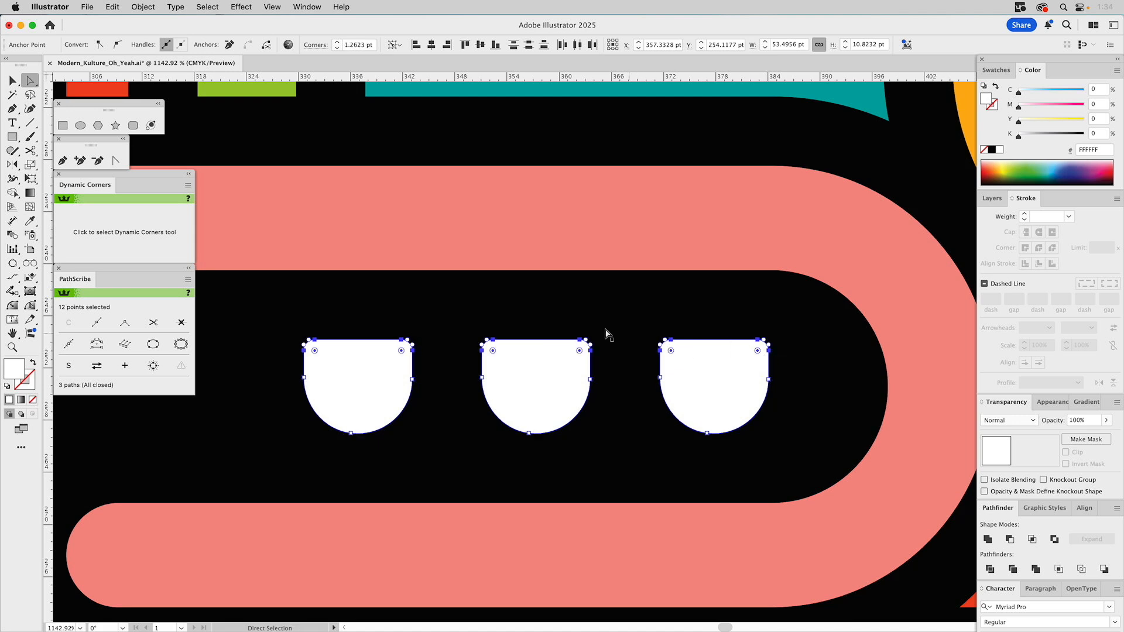
left_click(12, 348)
left_click(342, 398, "alt")
left_click(384, 401, "alt")
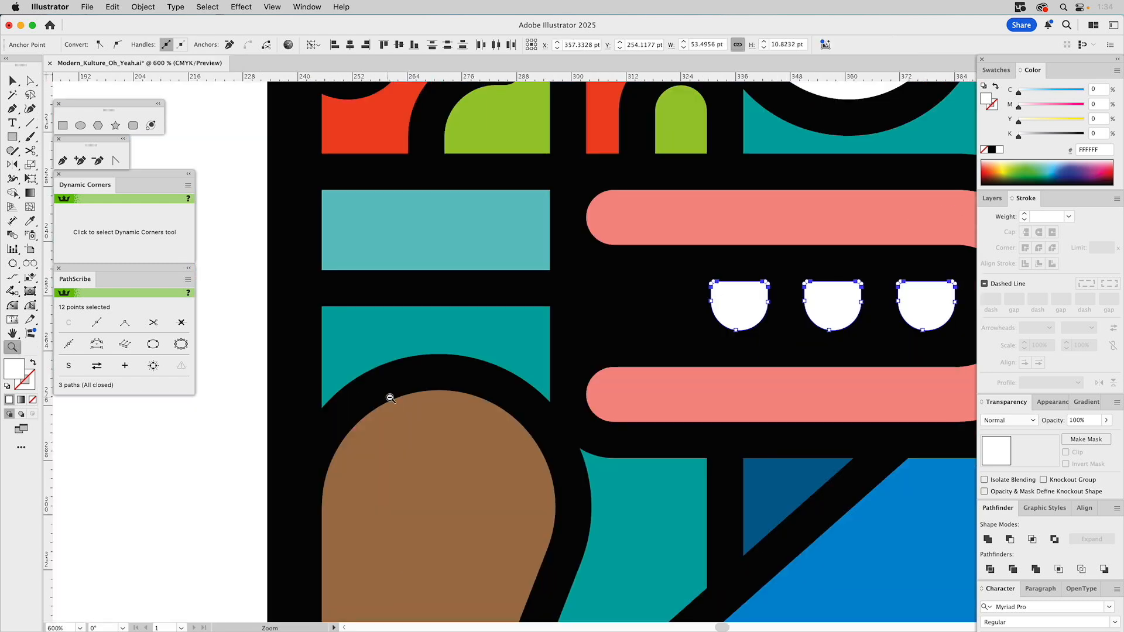
Step: Remove the middle anchor point from the rounded notch between the right brown leg's foot and its calf
left_click(412, 396, "alt")
left_click(295, 377, "super")
scroll(343, 372, "right", 5)
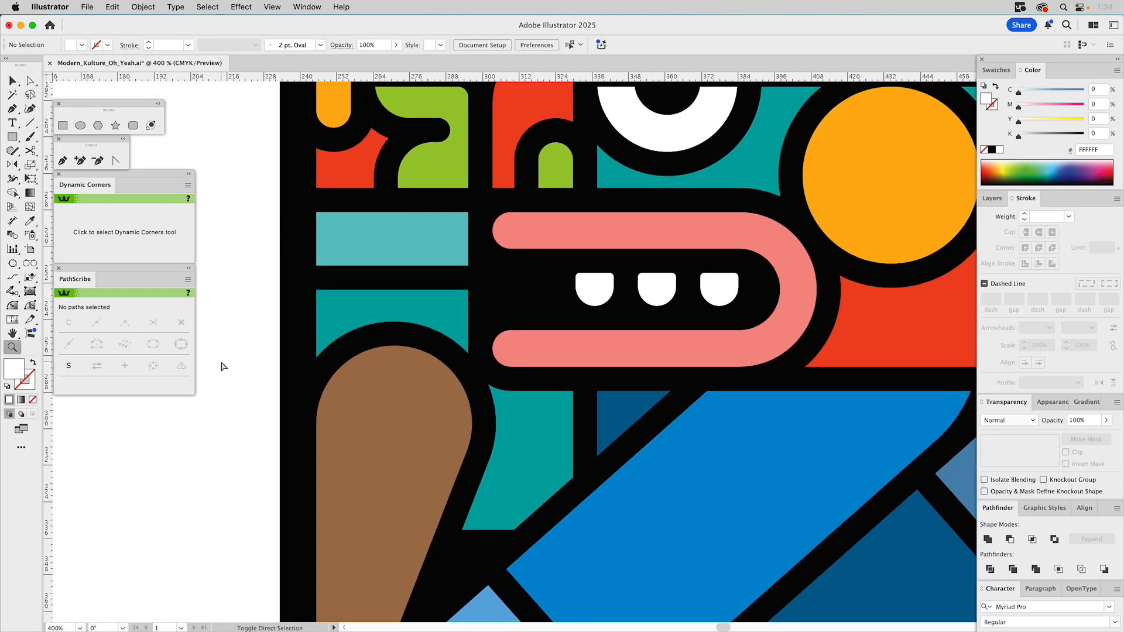
key("super+0")
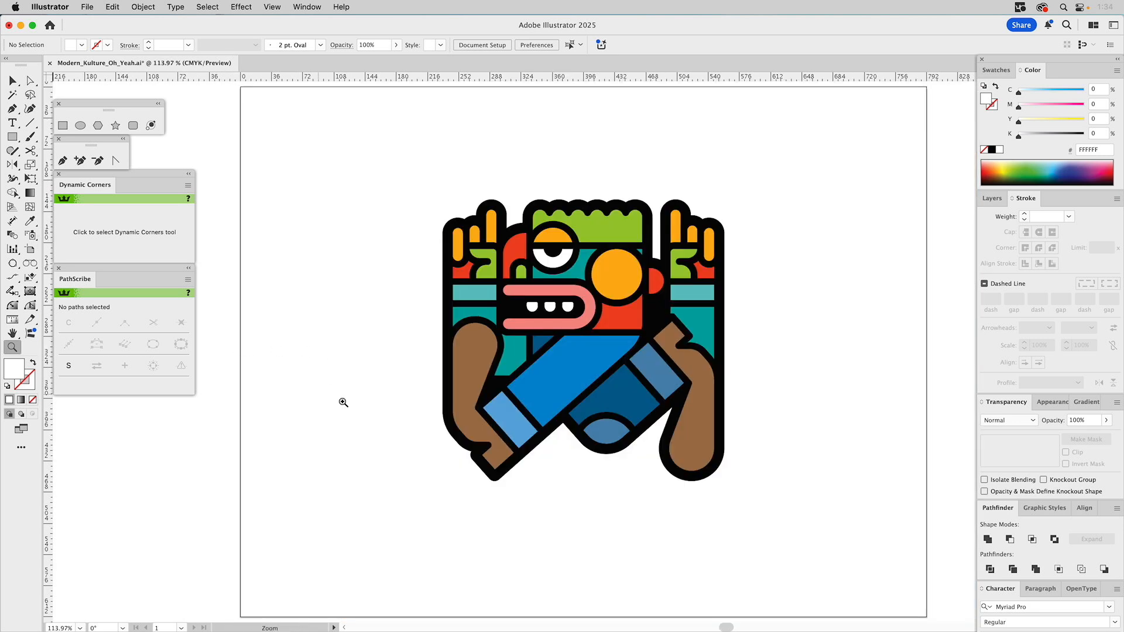
left_click_drag(652, 313, 740, 389)
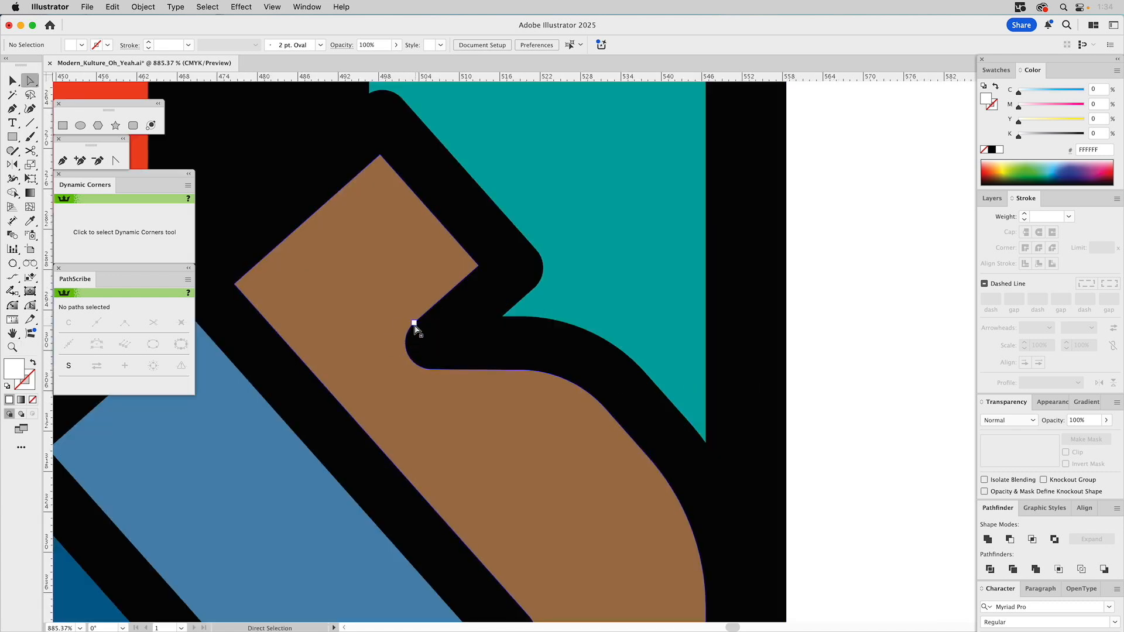
left_click(413, 325)
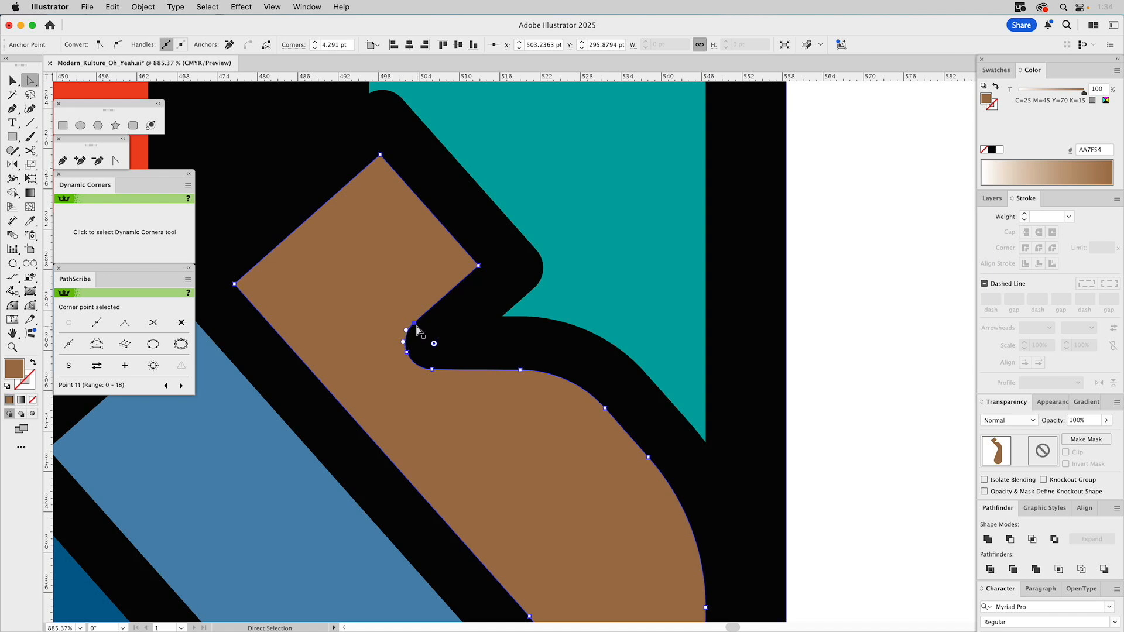
left_click(408, 353)
left_click(229, 45)
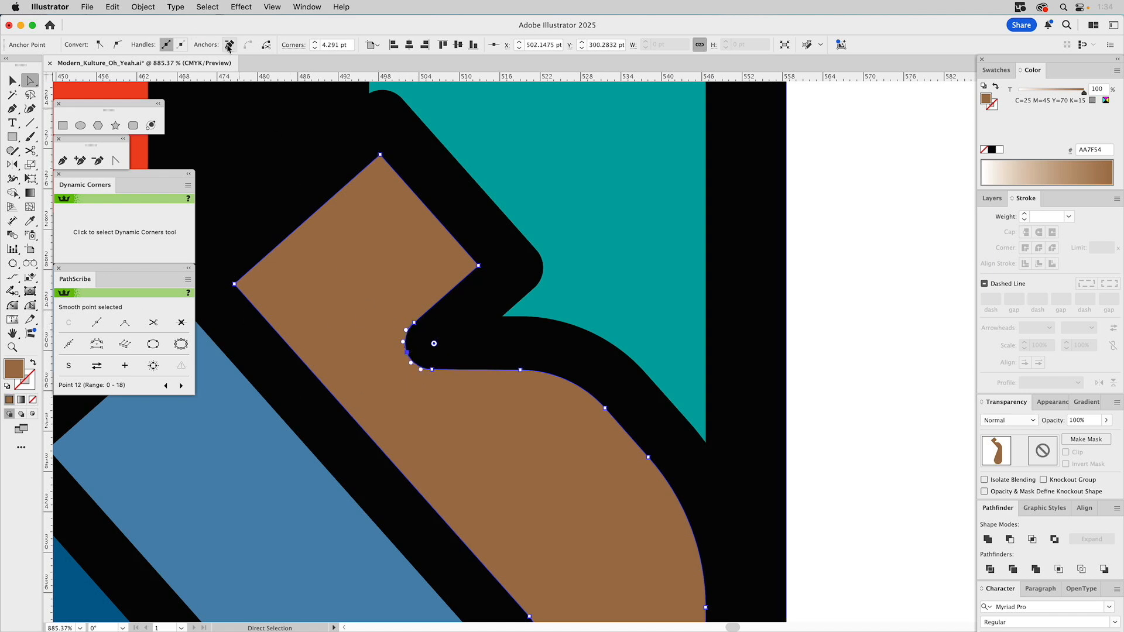
Step: Extend both edges of the right foot's notch until they cross, and unite the path into one sharp inner corner
left_click(414, 323)
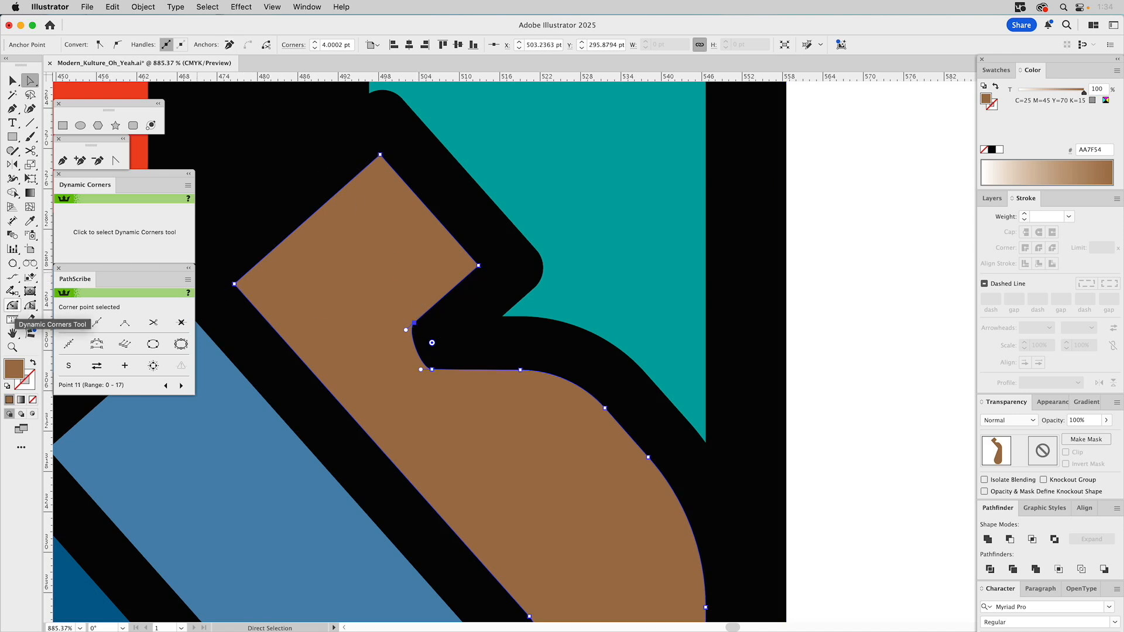
left_click(30, 306)
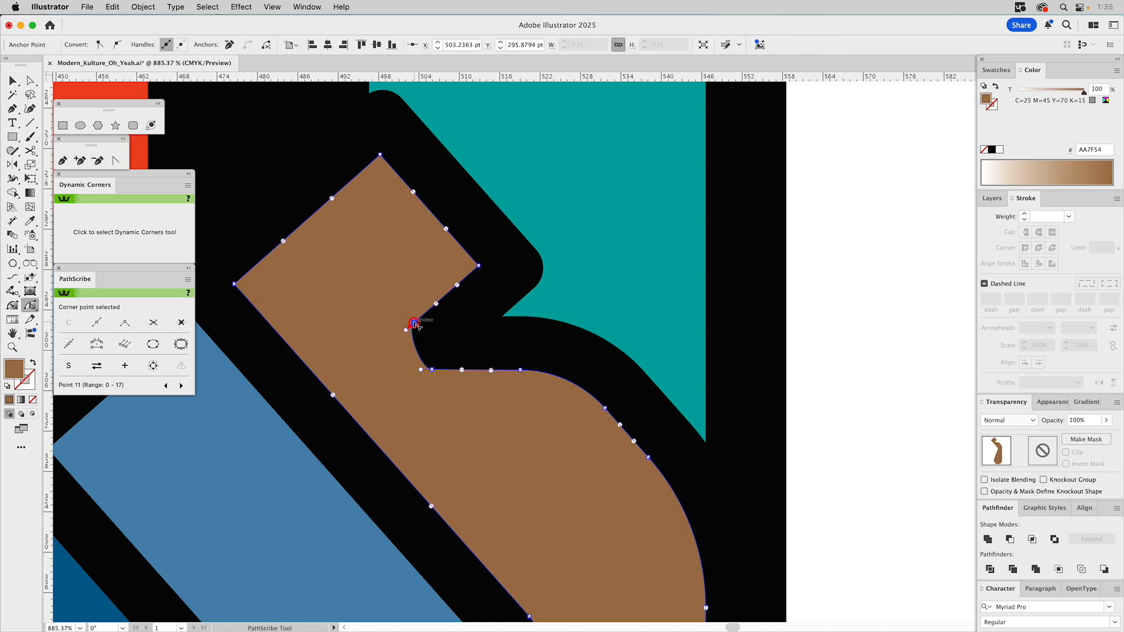
left_click_drag(414, 323, 359, 382)
key("l")
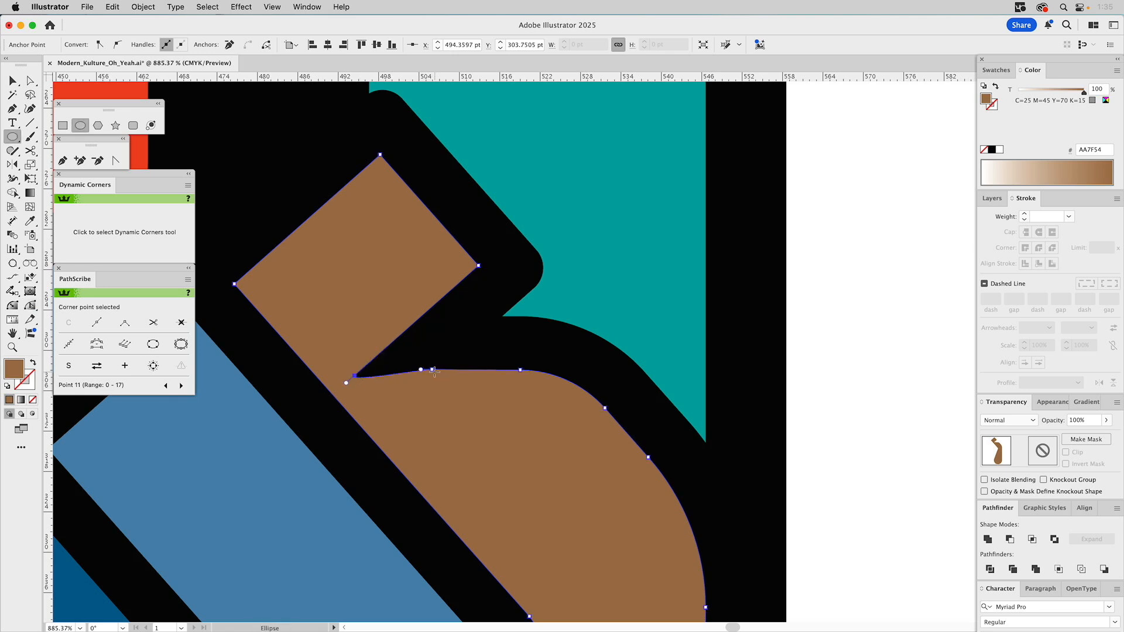
key("a")
left_click_drag(432, 370, 350, 364)
left_click(987, 540)
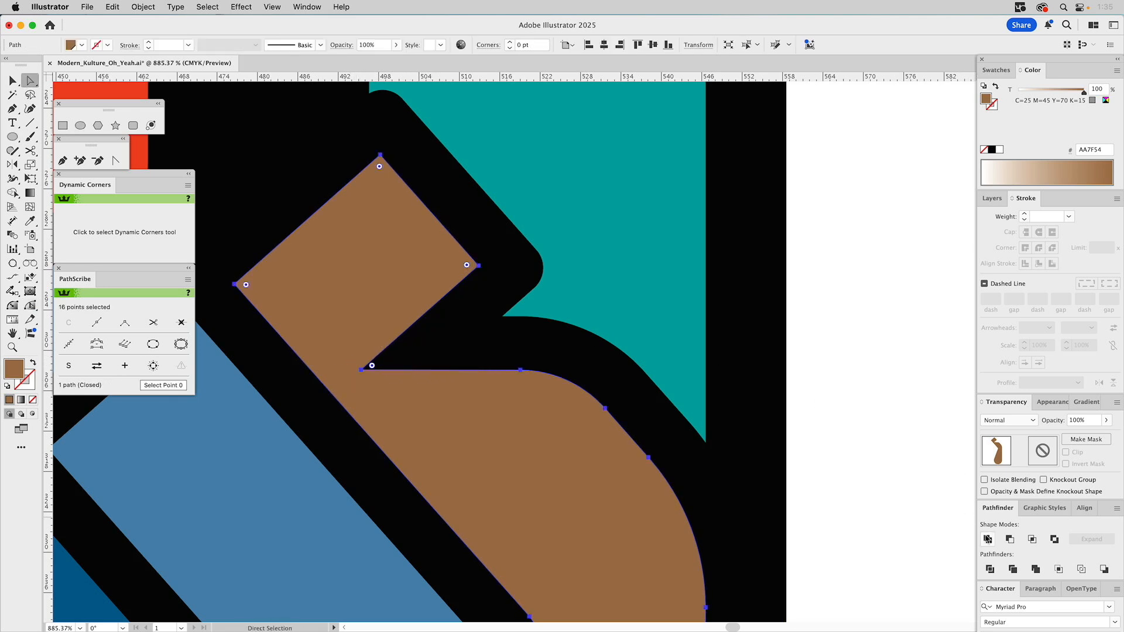
left_click(928, 347)
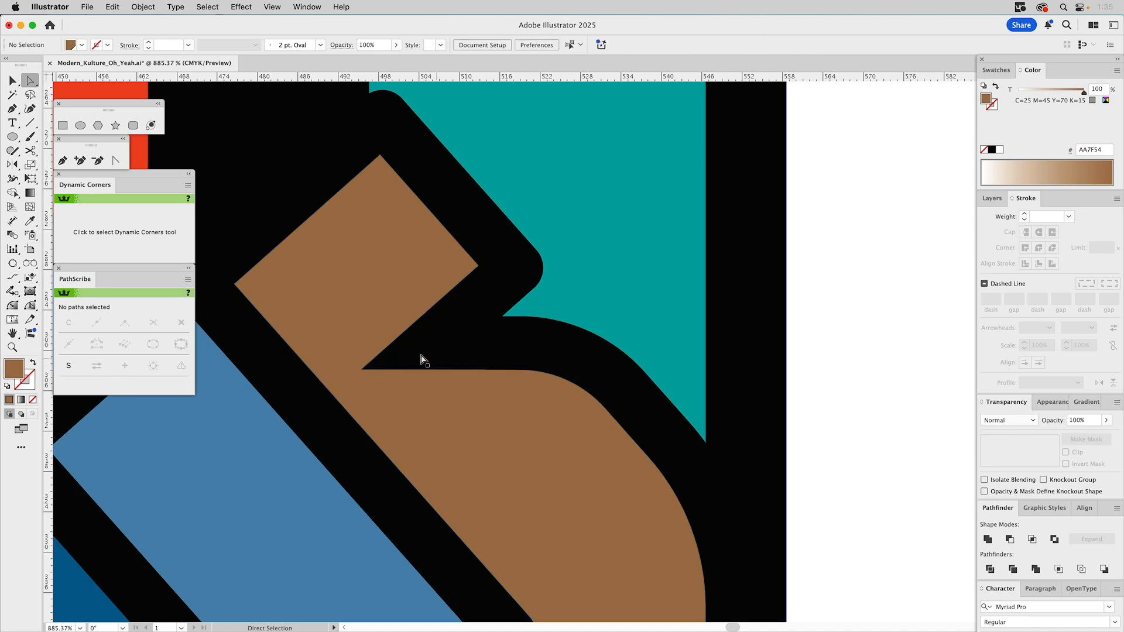
Step: Round the sharp inner notch corner of the right brown leg and deselect the shape
left_click(362, 369)
left_click_drag(373, 365, 406, 362)
key("v")
left_click(828, 324)
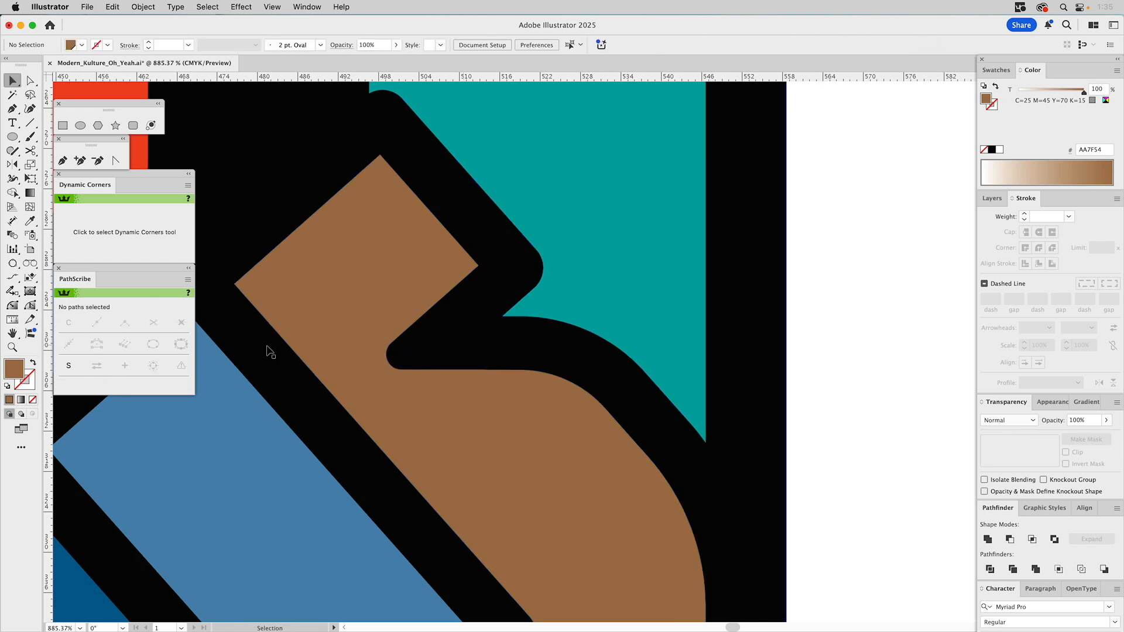
Step: Slightly round the two outer corners on the free side of the right brown foot together
key("a")
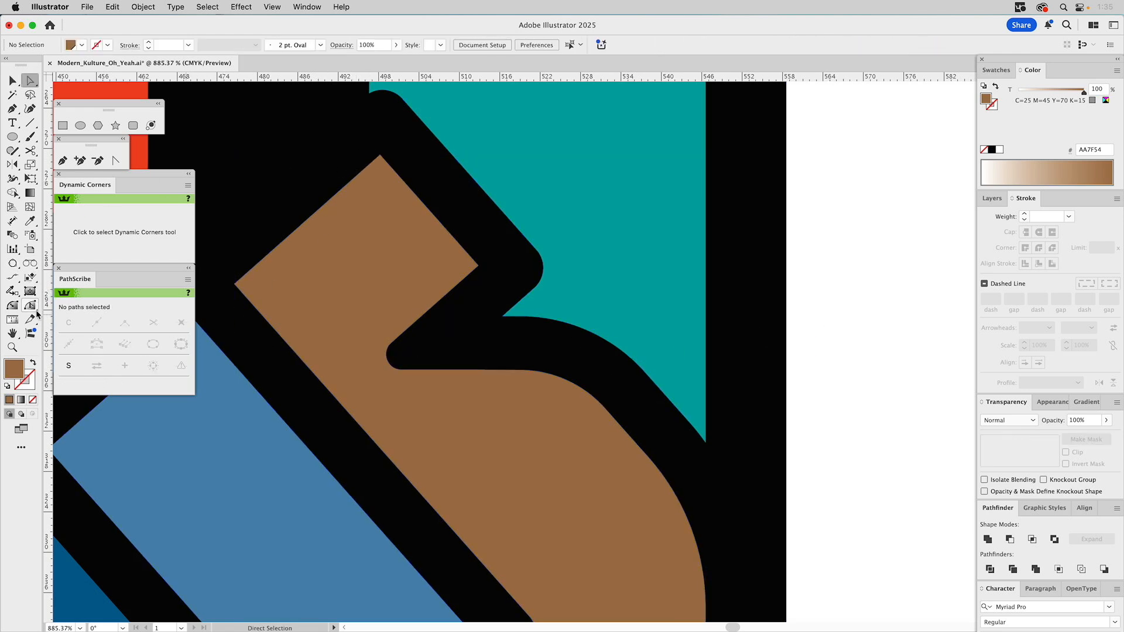
left_click(30, 306)
left_click(381, 156, "super")
left_click(479, 266, "shift")
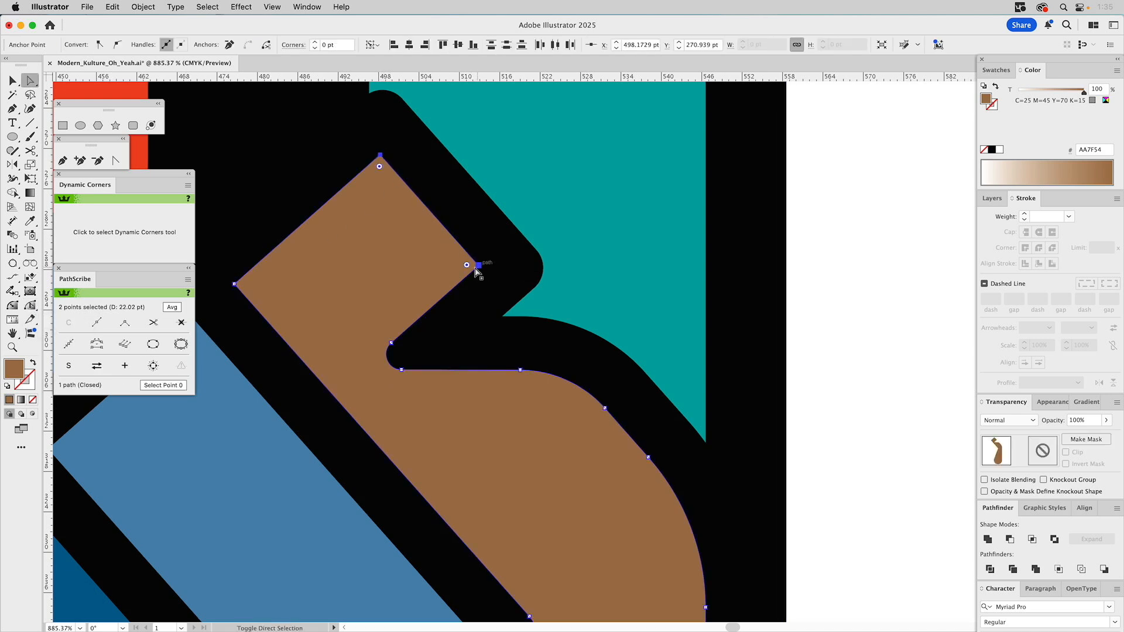
left_click_drag(472, 264, 466, 270)
key("v")
left_click(919, 309)
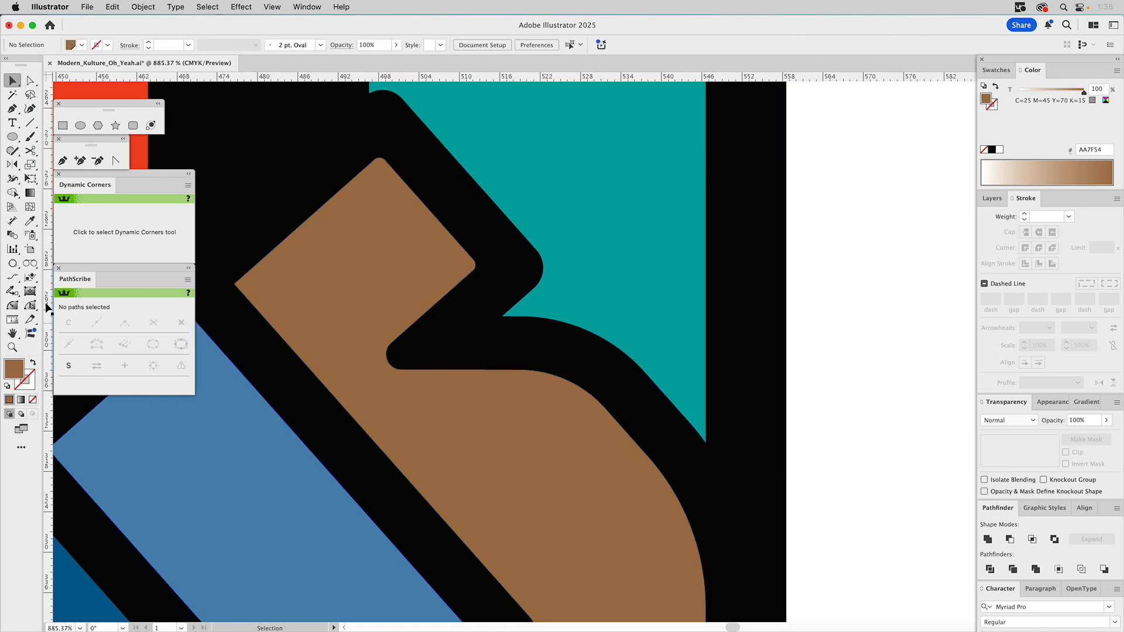
Step: Duplicate the right brown leg, rotate the copy 180°, and place it just below and beside the left brown leg
key("z")
left_click(436, 358, "alt")
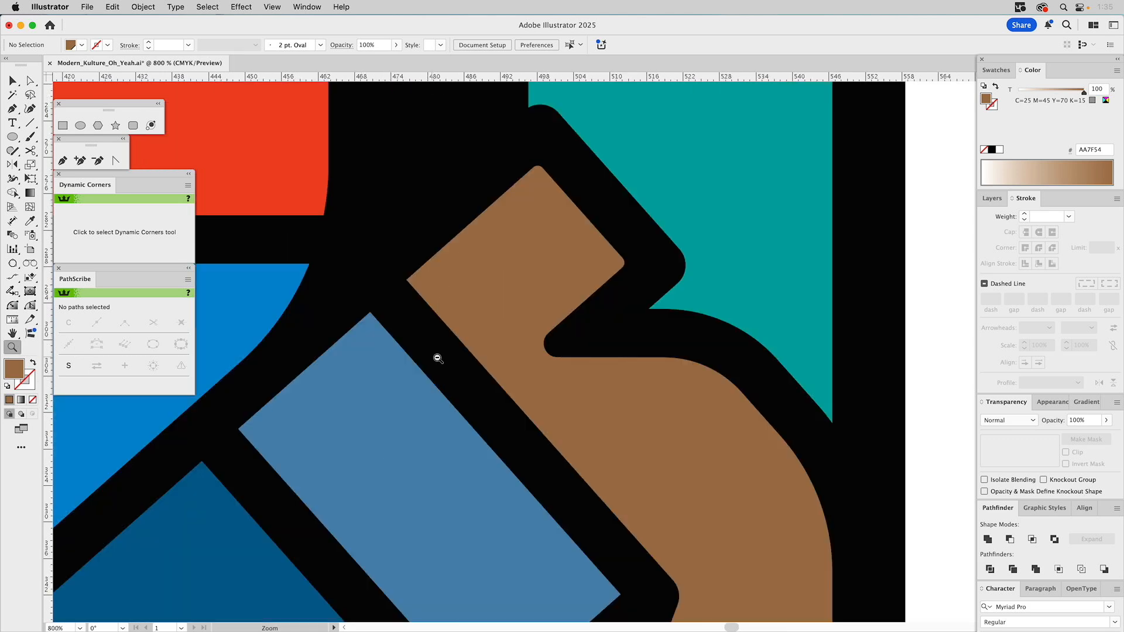
left_click(527, 369, "alt")
left_click(533, 371, "alt")
left_click(536, 373, "alt")
left_click(537, 372, "alt")
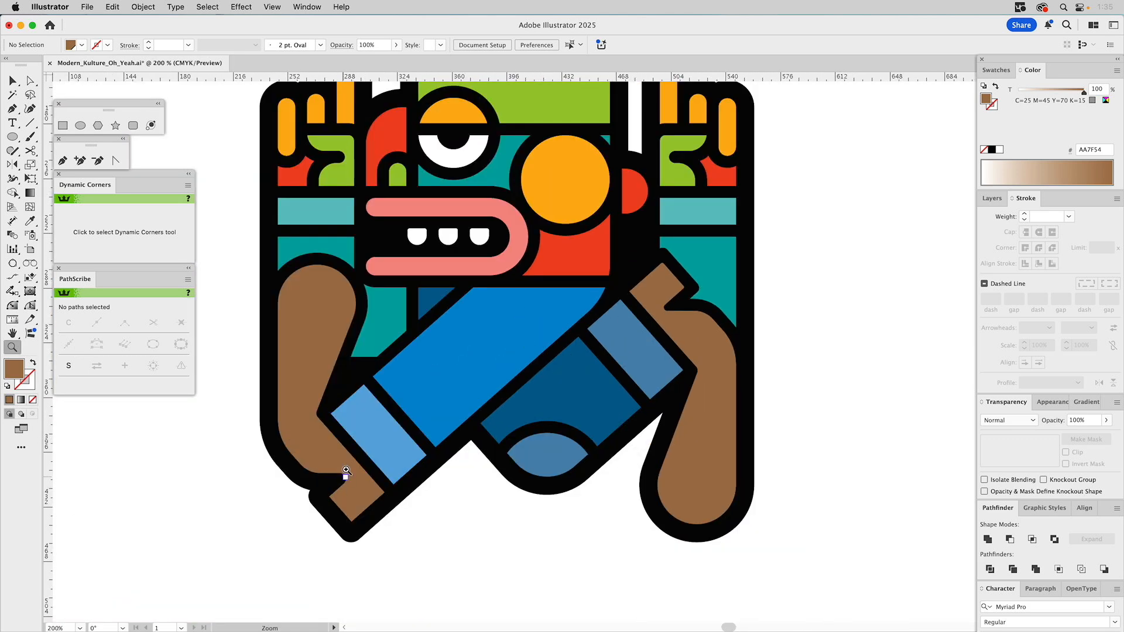
key("v")
left_click(664, 278)
left_click_drag(665, 285, 258, 331)
scroll(318, 333, "left", 5)
left_click_drag(436, 305, 426, 577)
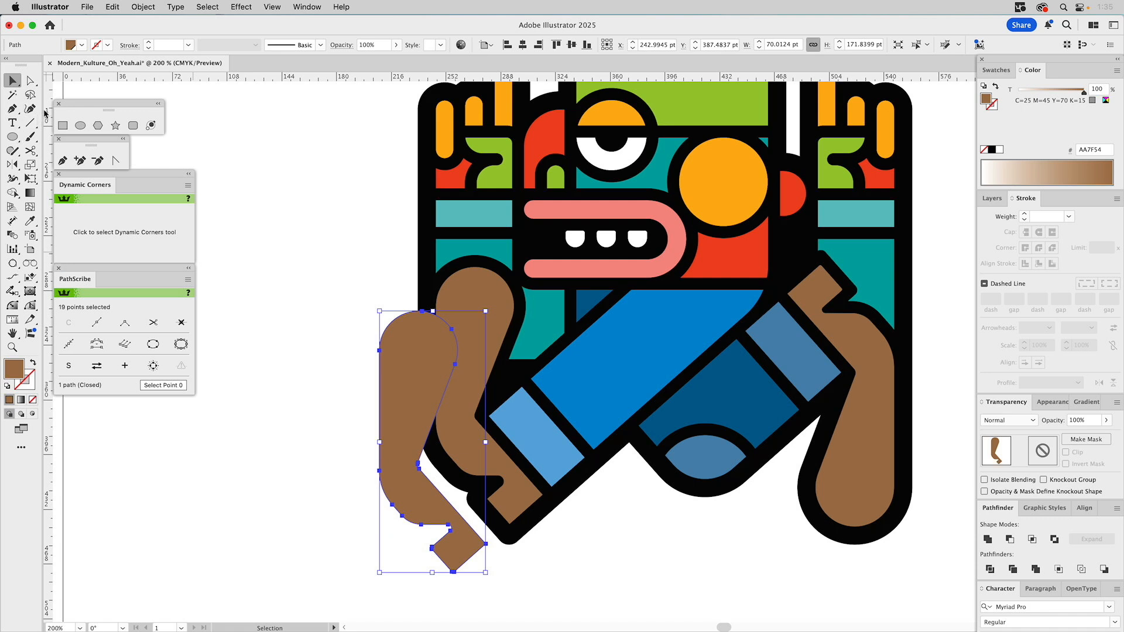
Step: Draw a closed five-point shape around the copied leg's foot and intersect it with the copy to keep only the foot
left_click(63, 159)
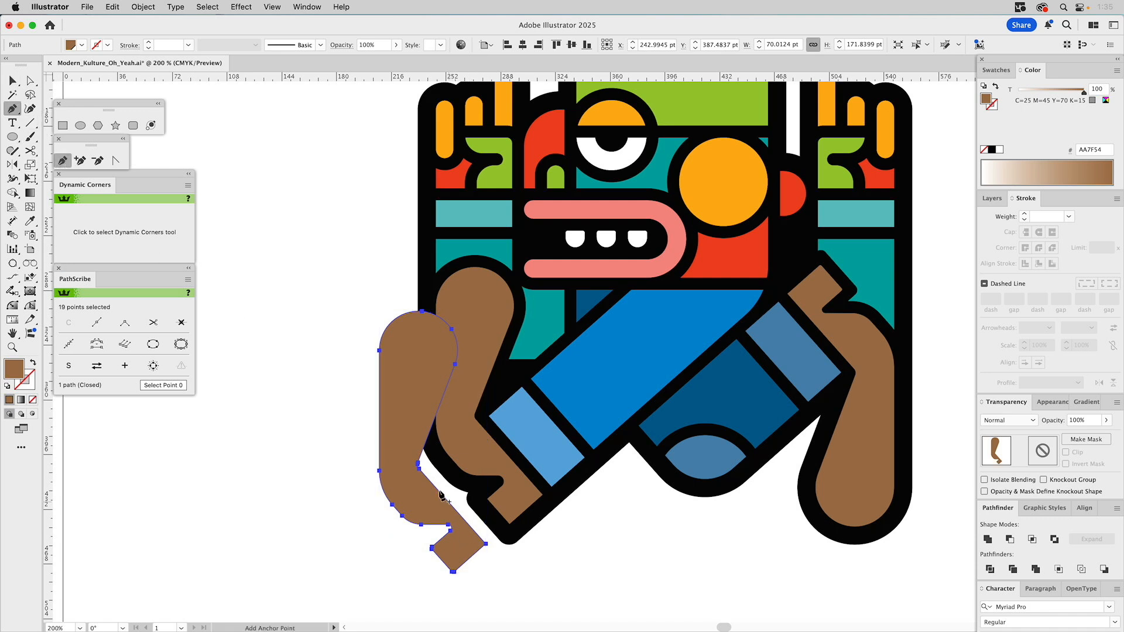
left_click_drag(433, 480, 400, 521)
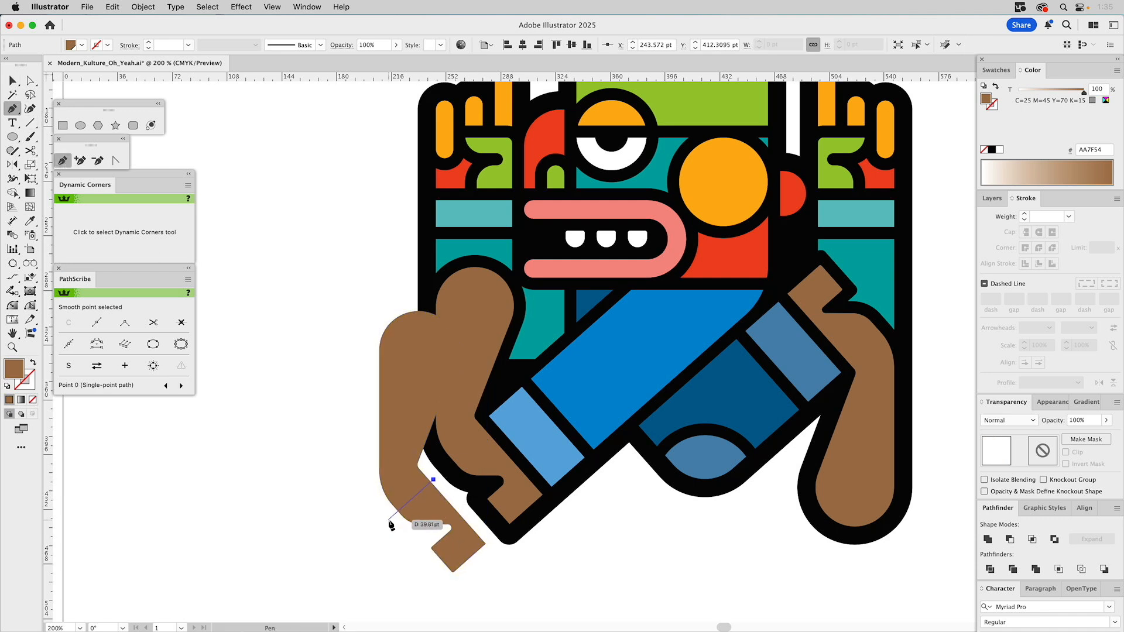
left_click(388, 520)
left_click(432, 586)
left_click(507, 576)
left_click(497, 547)
left_click(433, 480)
key("v")
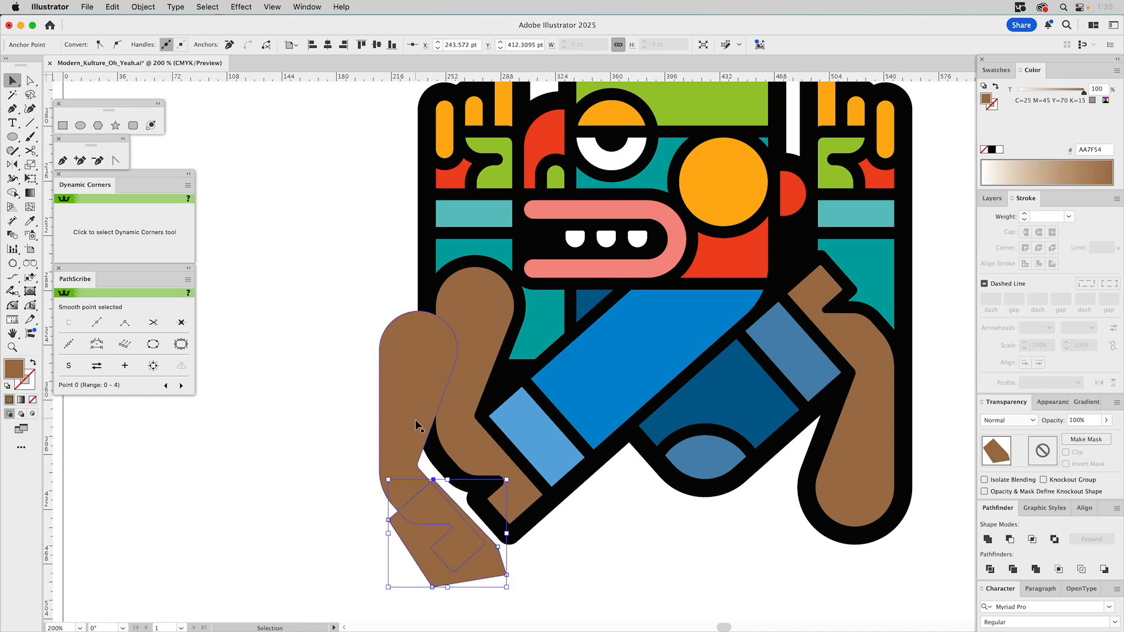
left_click(418, 427, "shift")
left_click(1032, 540)
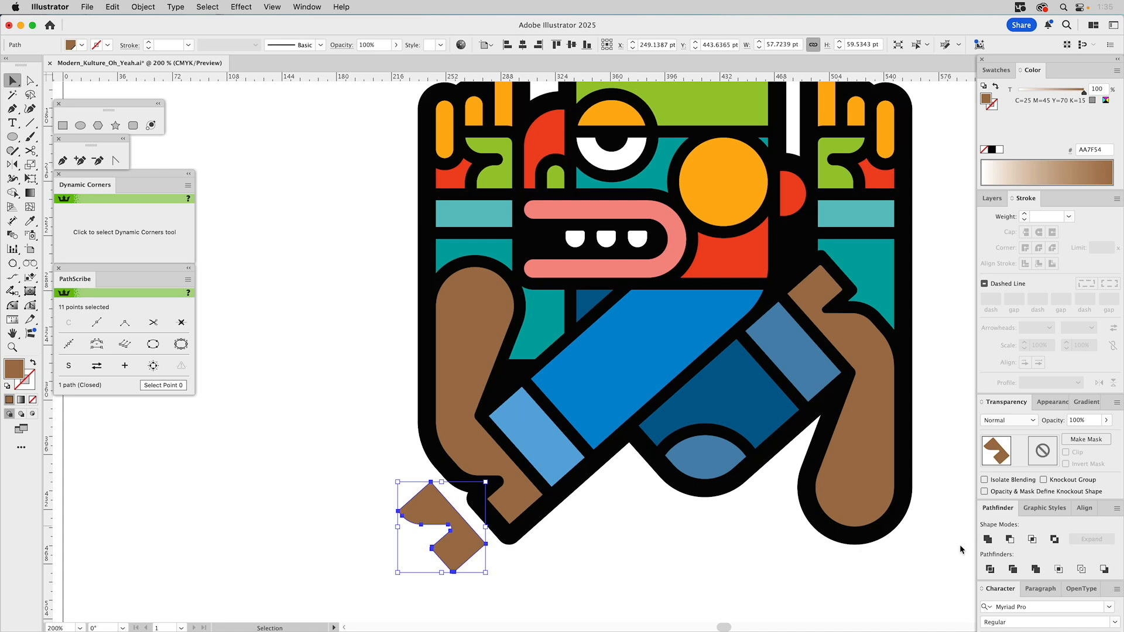
Step: Give the cut-out foot the unfilled 0.5 pt magenta stroke graphic style and align it over the left leg's foot
left_click(578, 580)
left_click(455, 524)
left_click(1044, 508)
left_click(1045, 529)
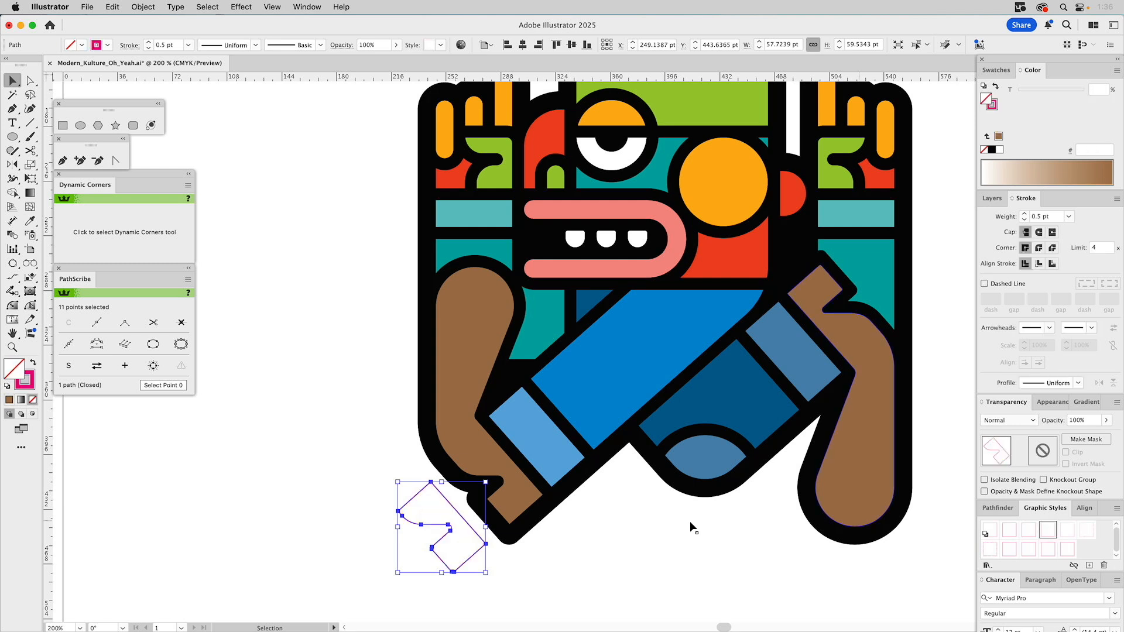
left_click(516, 553)
left_click_drag(486, 548, 543, 494)
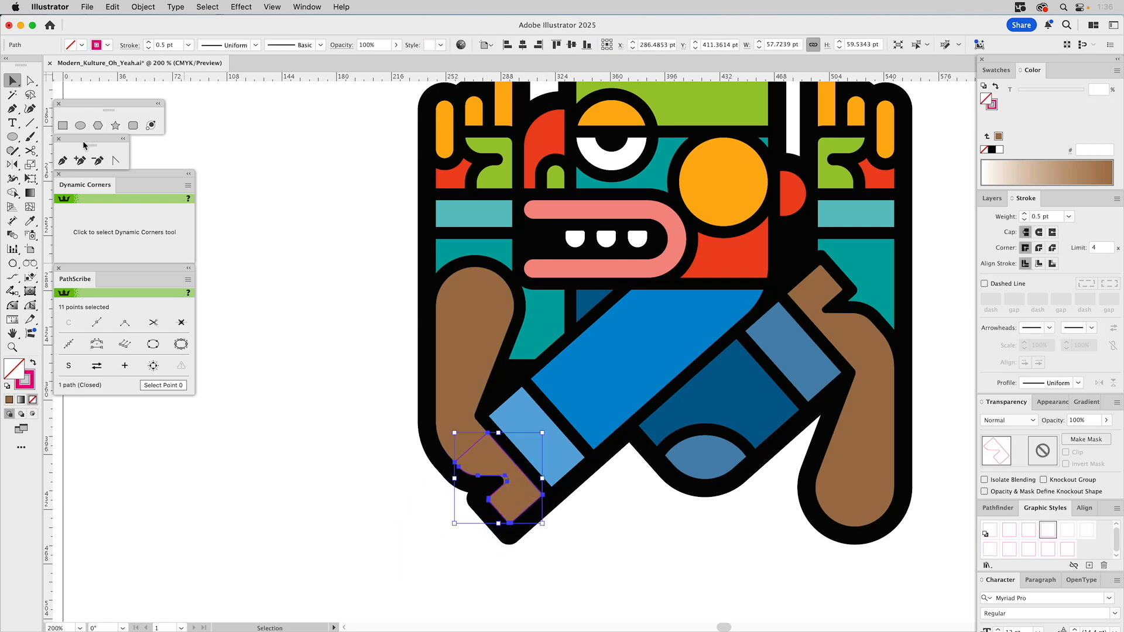
Step: Draw a closed outline with the Pen tool around the left leg's old foot, and select it together with the leg
left_click(63, 160)
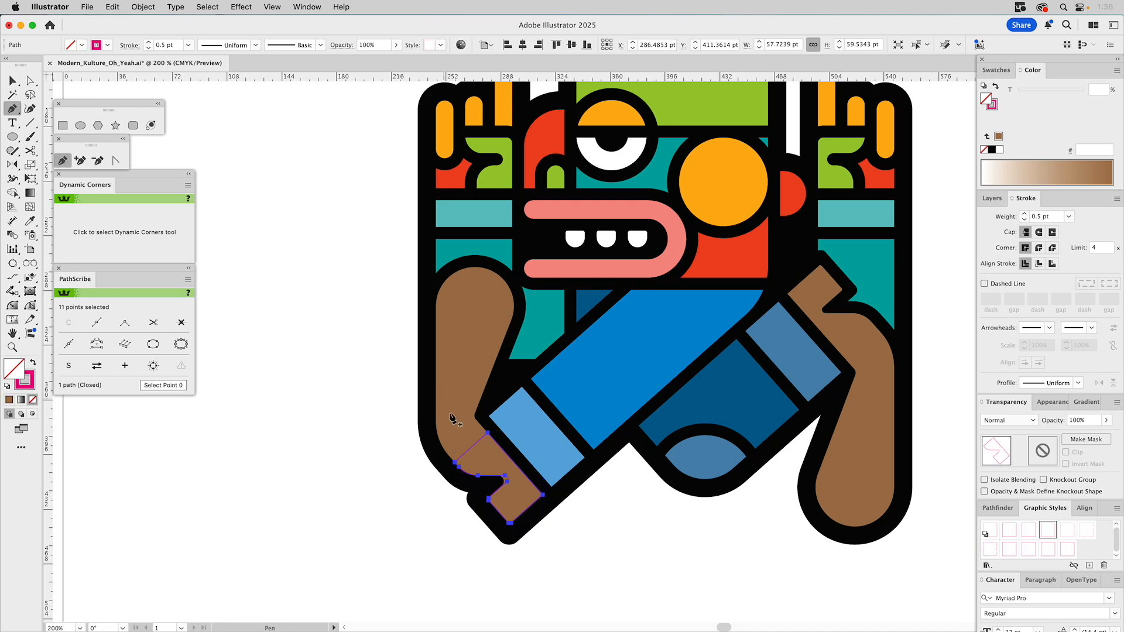
left_click_drag(416, 488, 468, 461)
left_click(467, 459)
left_click(497, 430)
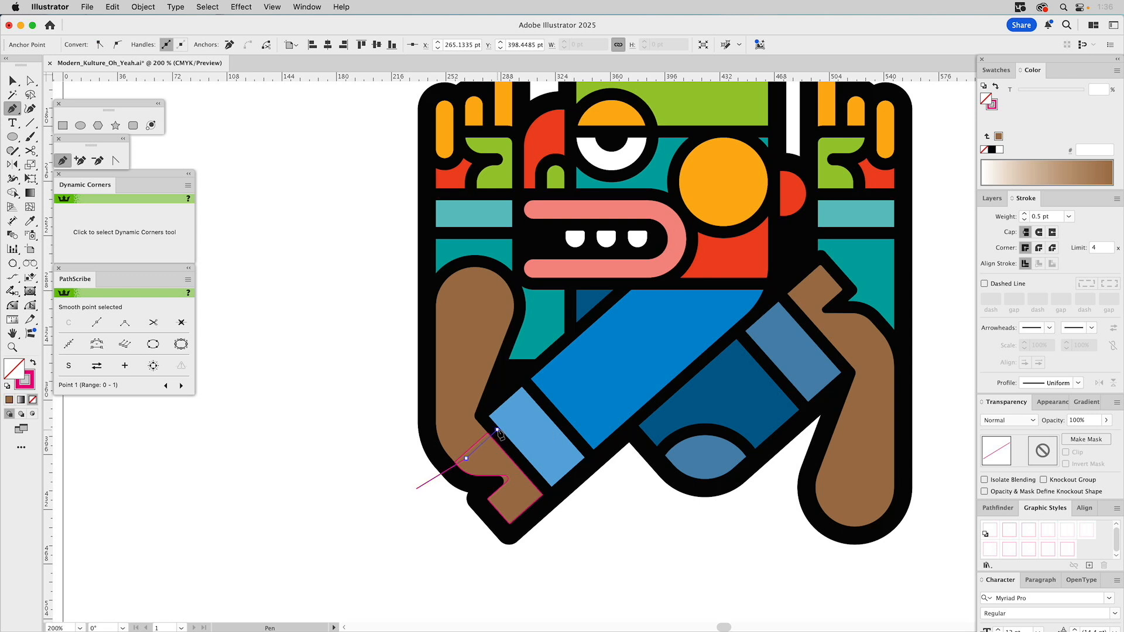
left_click(583, 515)
left_click(497, 586)
left_click(416, 488)
key("v")
left_click(472, 349, "shift")
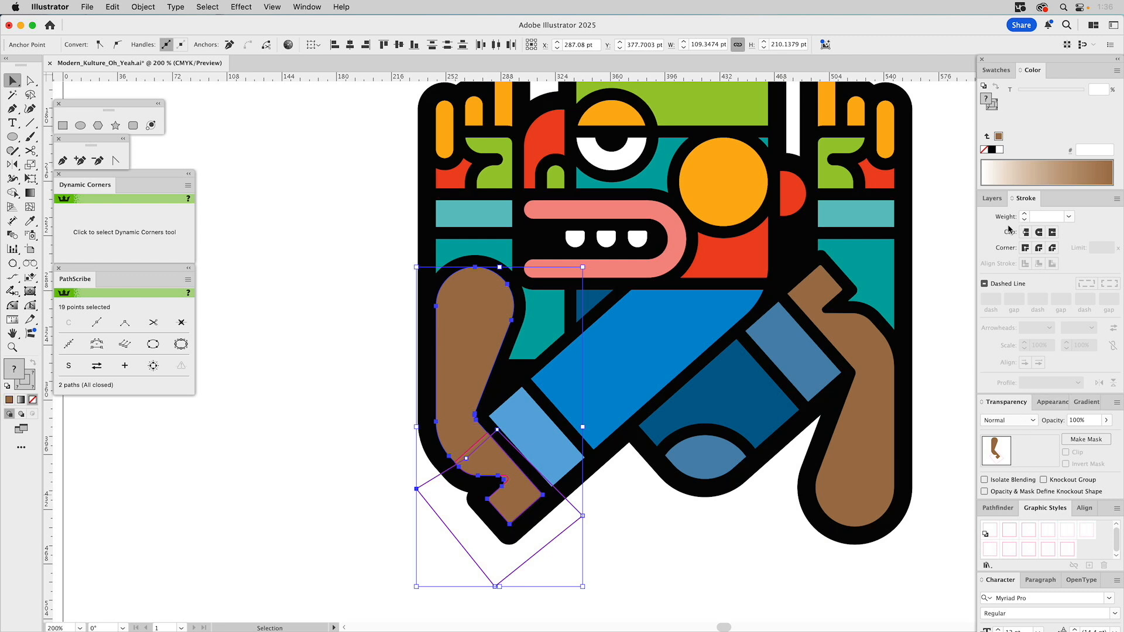
Step: Subtract the drawn outline from the left leg, and unite the remaining leg with the replacement foot
left_click(995, 508)
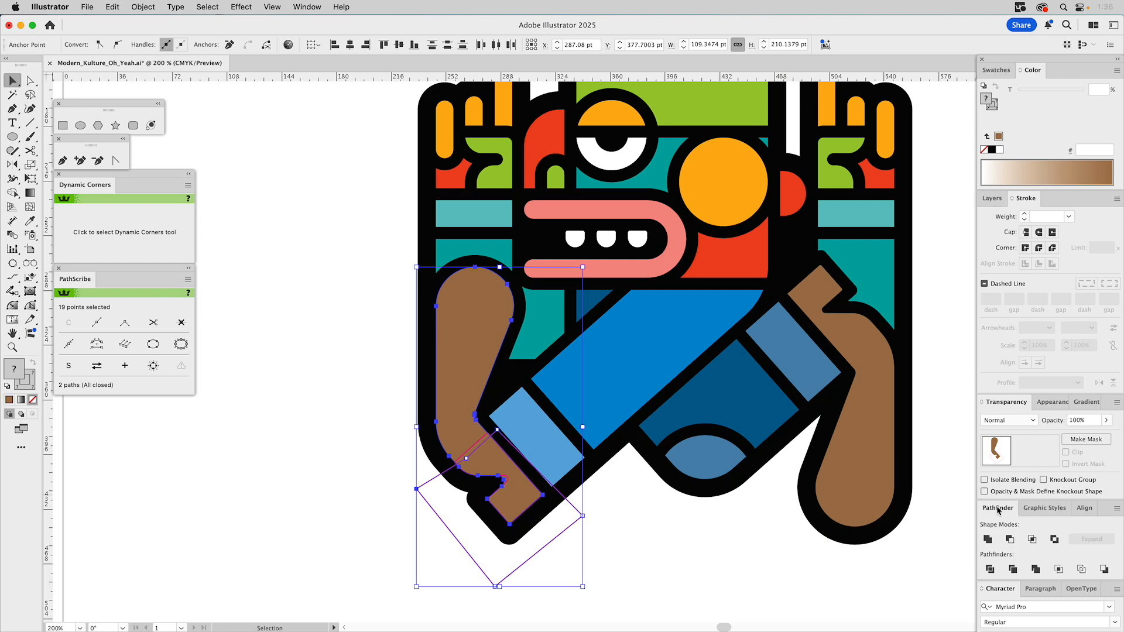
left_click(1010, 539)
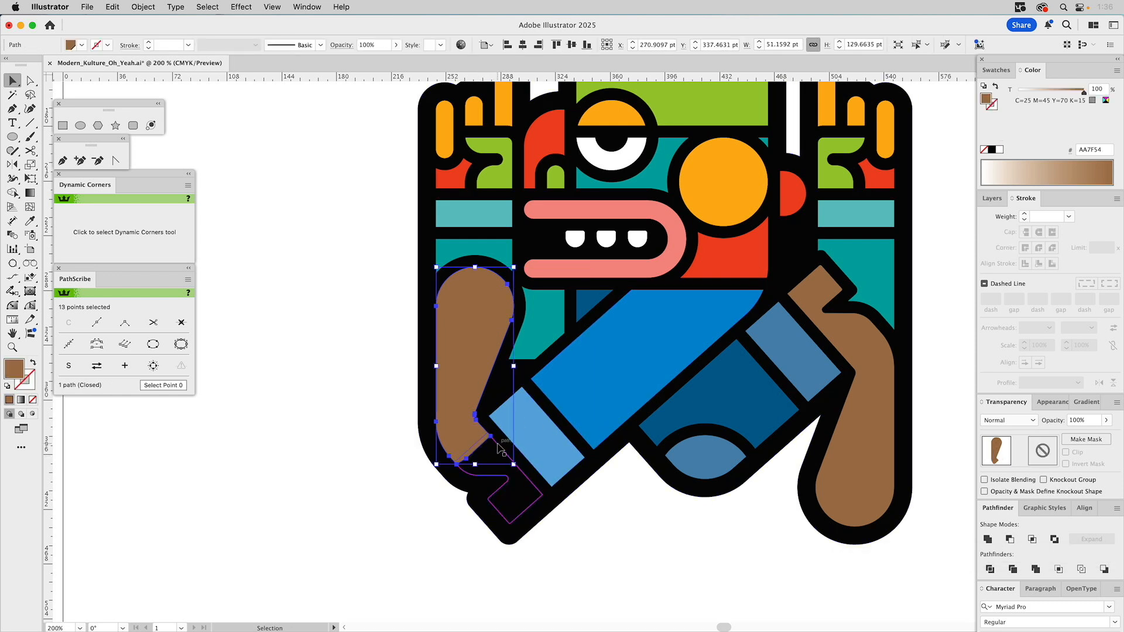
left_click(498, 448, "shift")
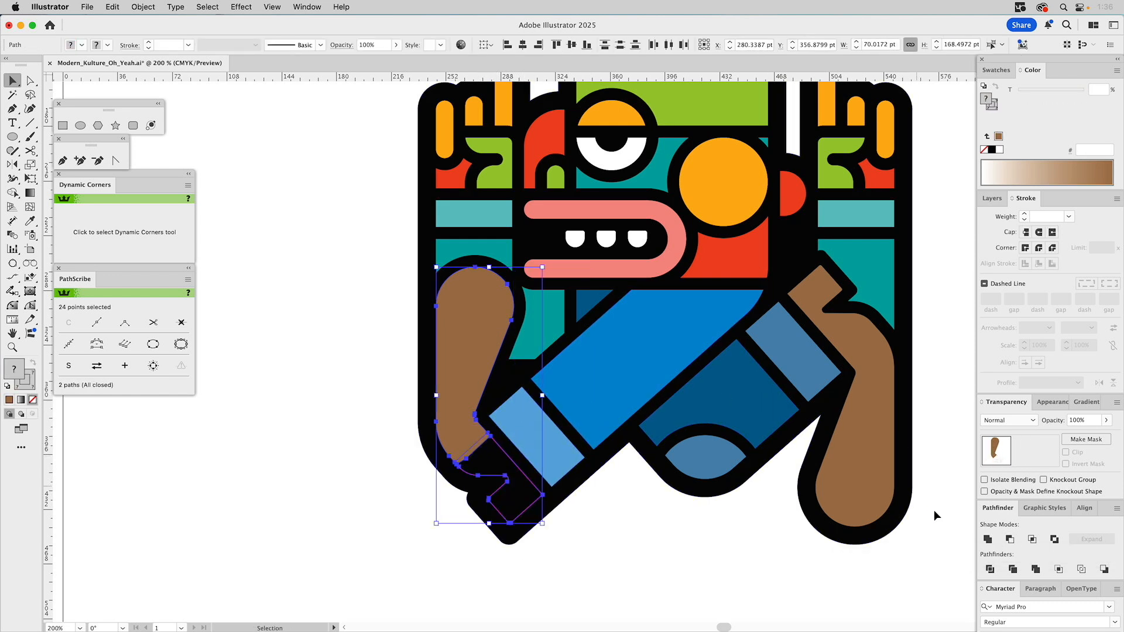
left_click(989, 540)
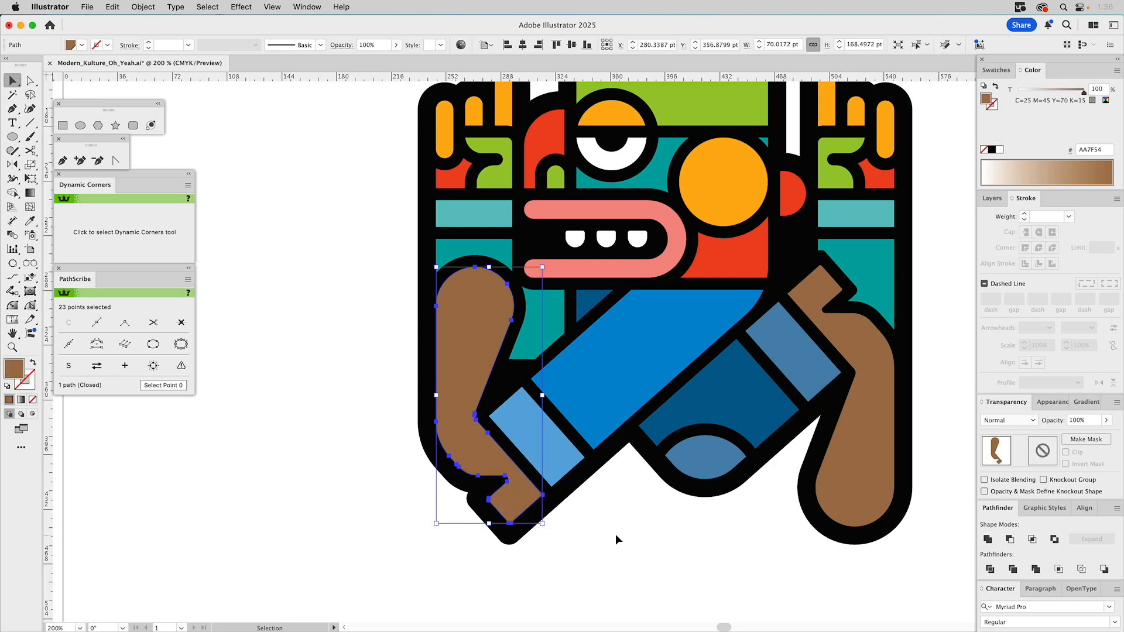
Step: Isolate the brown left leg path for point editing around its lower outer curve
key("z")
left_click_drag(393, 398, 580, 539)
key("a")
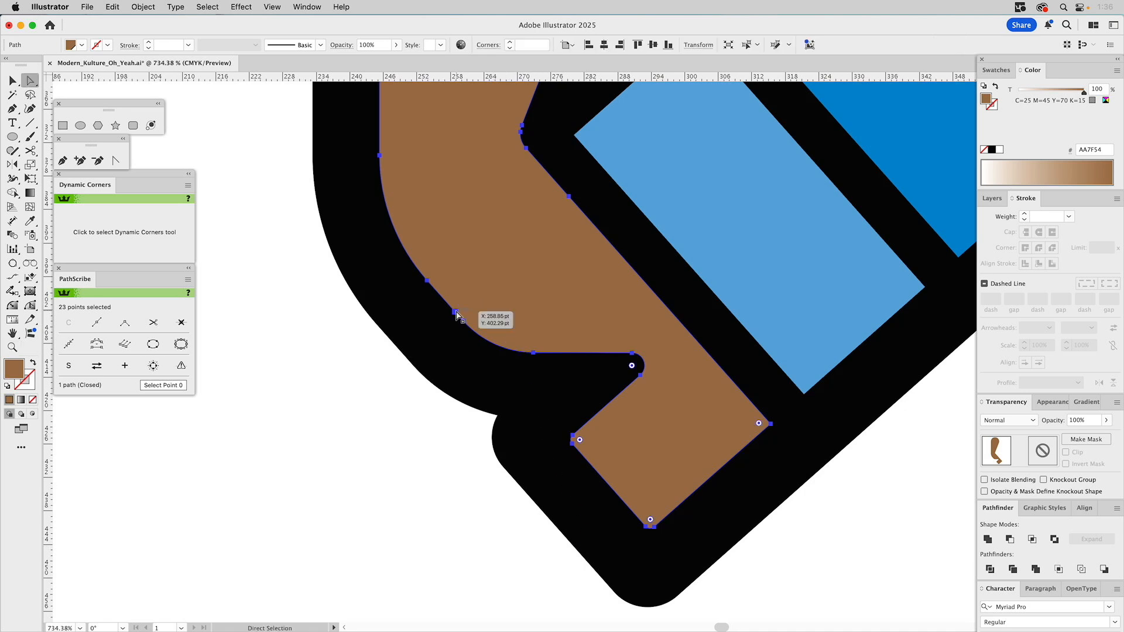
left_click(456, 313)
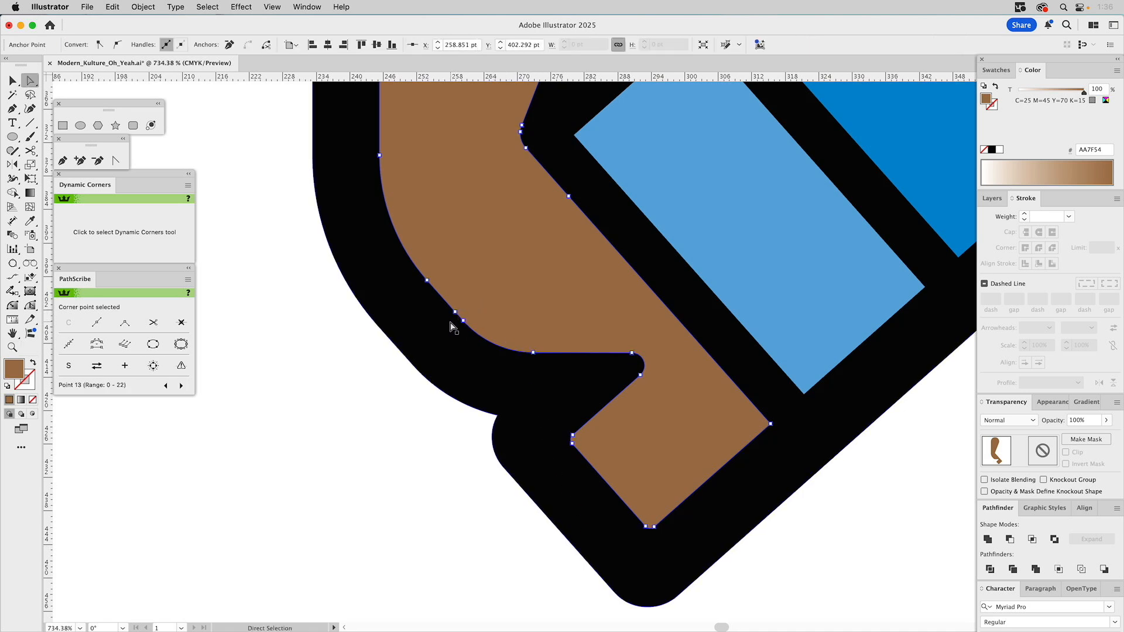
key("super")
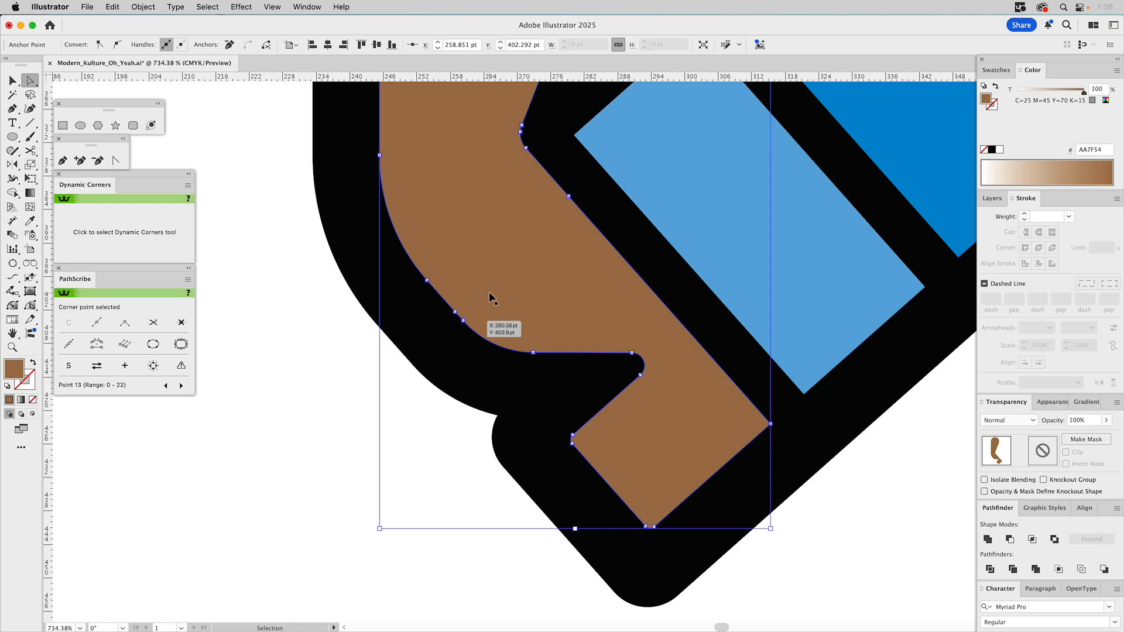
double_click(489, 291, "super")
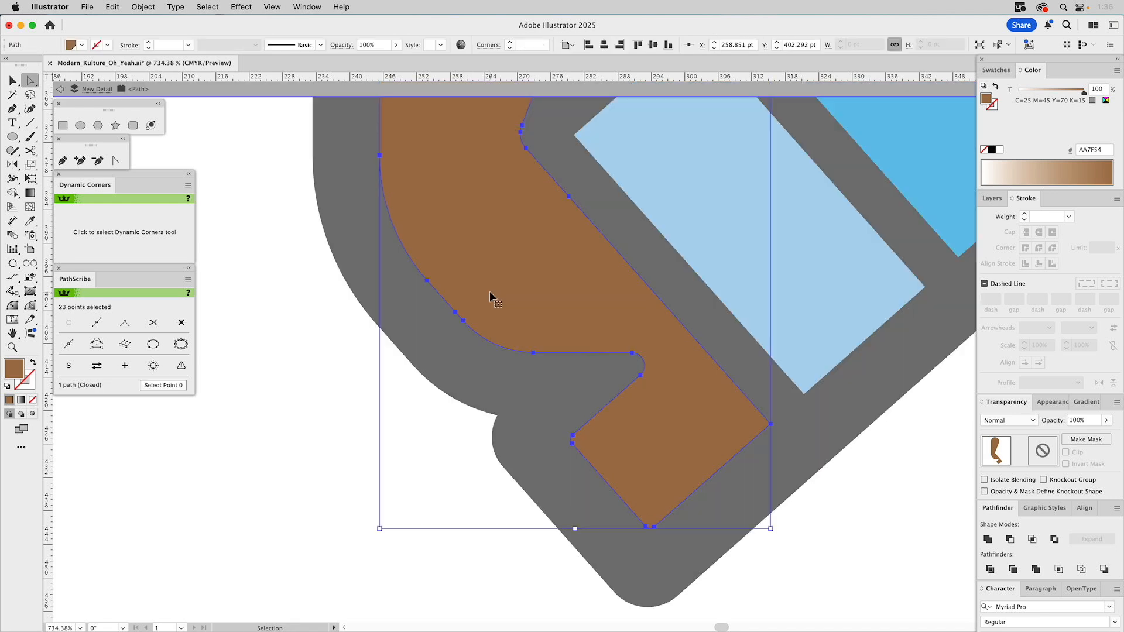
Step: Select the two overlapping anchor points on the left leg's lower outer edge and remove them from the path
left_click(458, 311)
left_click(440, 325)
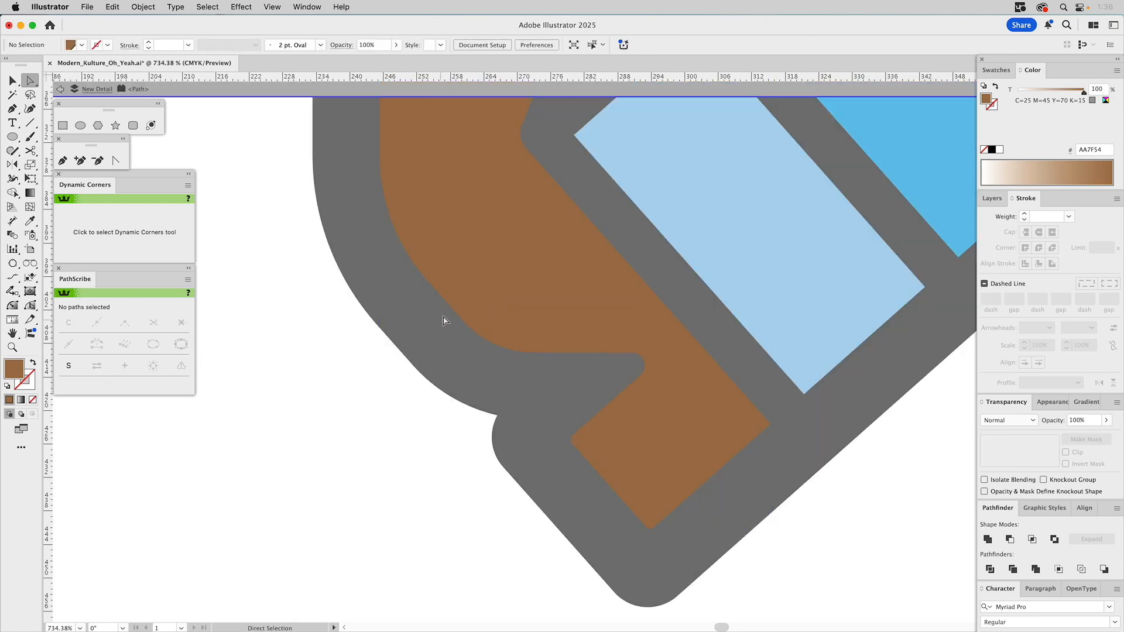
left_click(456, 312)
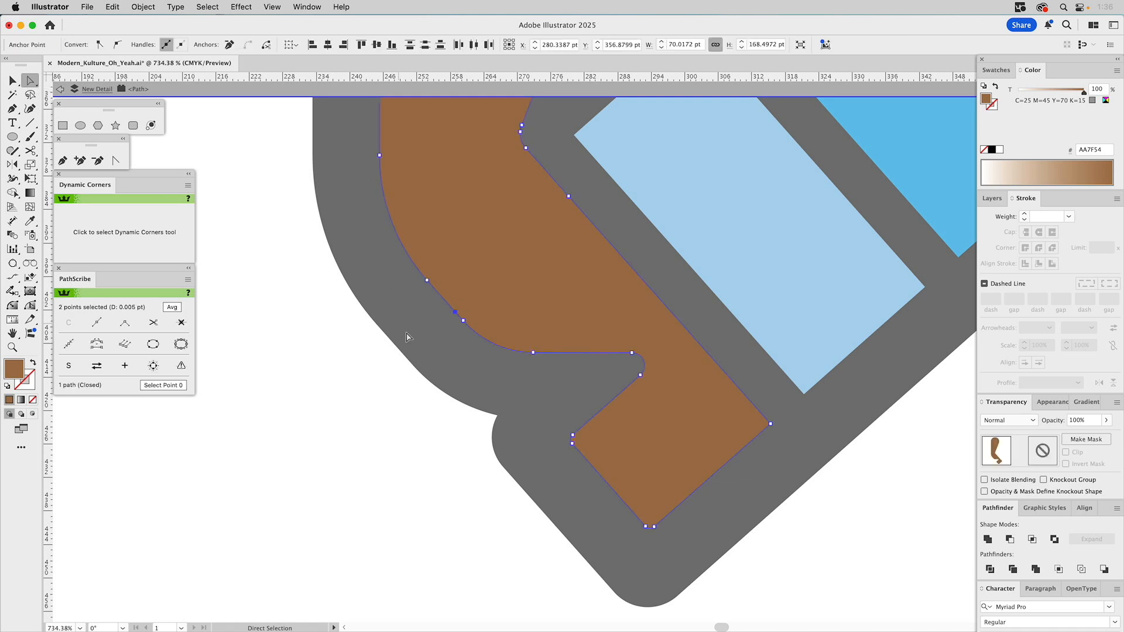
left_click(429, 316)
left_click_drag(315, 304, 358, 340)
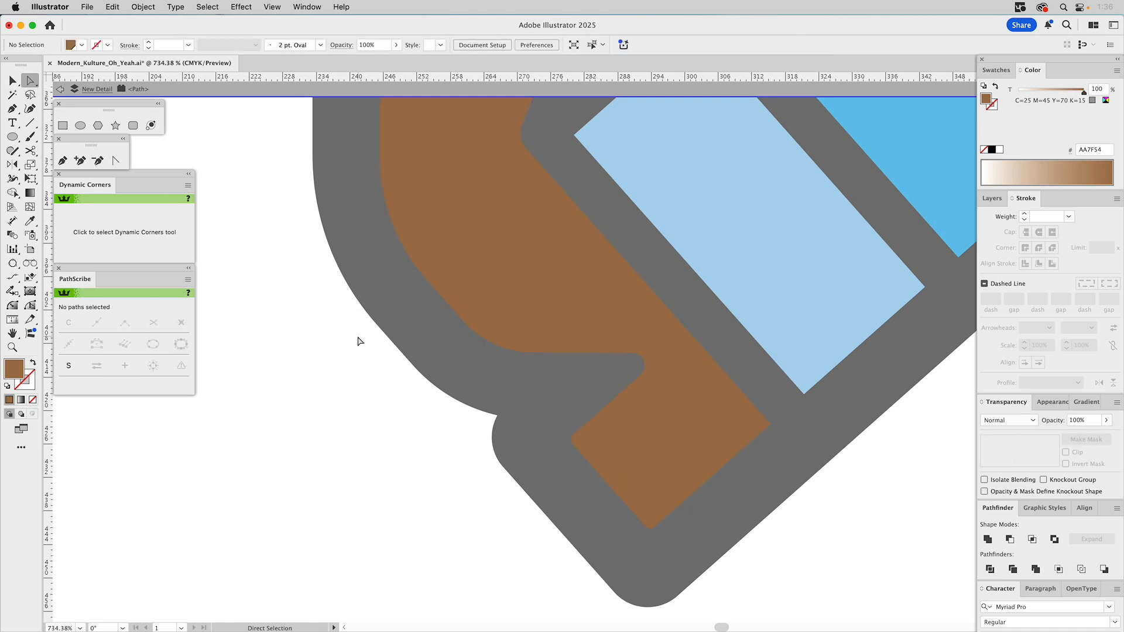
left_click_drag(313, 301, 472, 352)
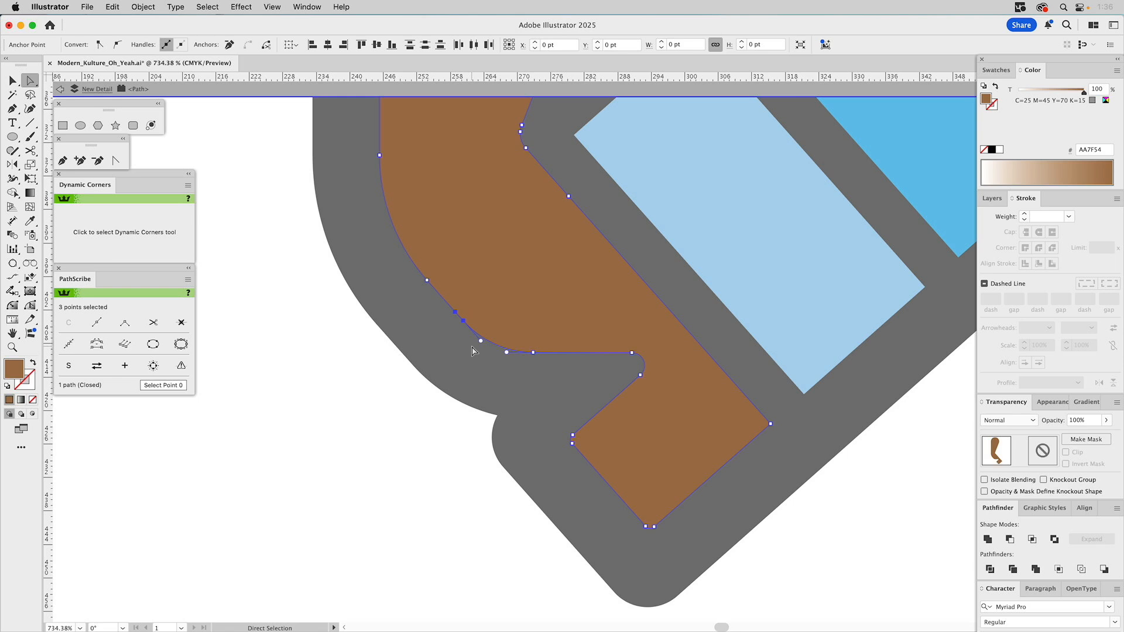
left_click(463, 321, "shift")
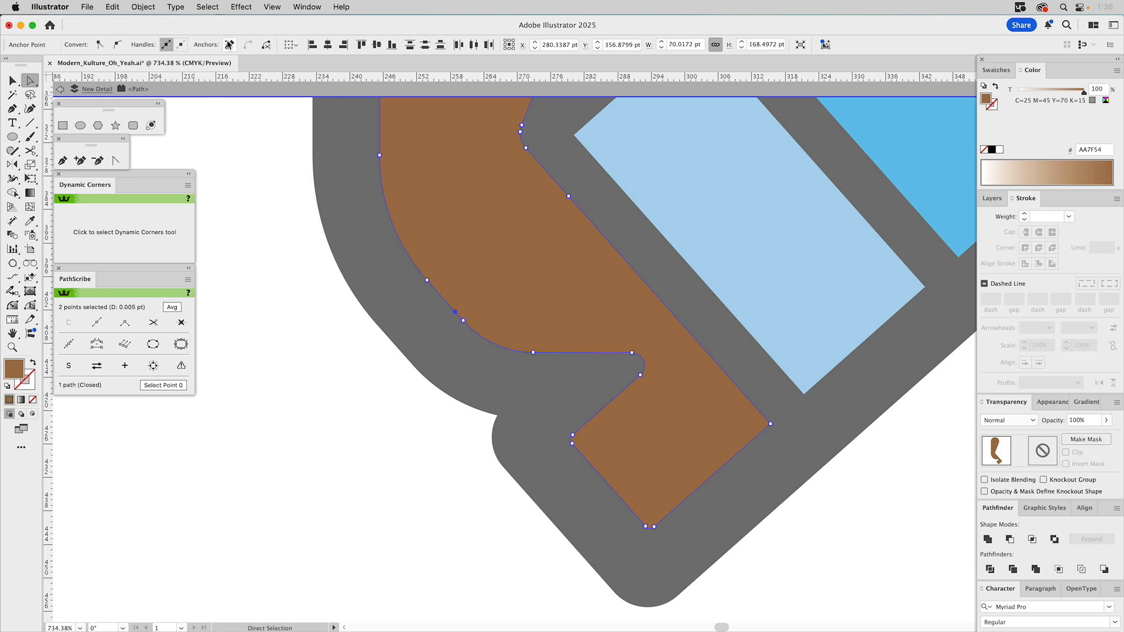
left_click(229, 45)
Step: Remove the surplus anchor point on the left leg's straight inner edge and leave isolation mode
left_click(575, 199)
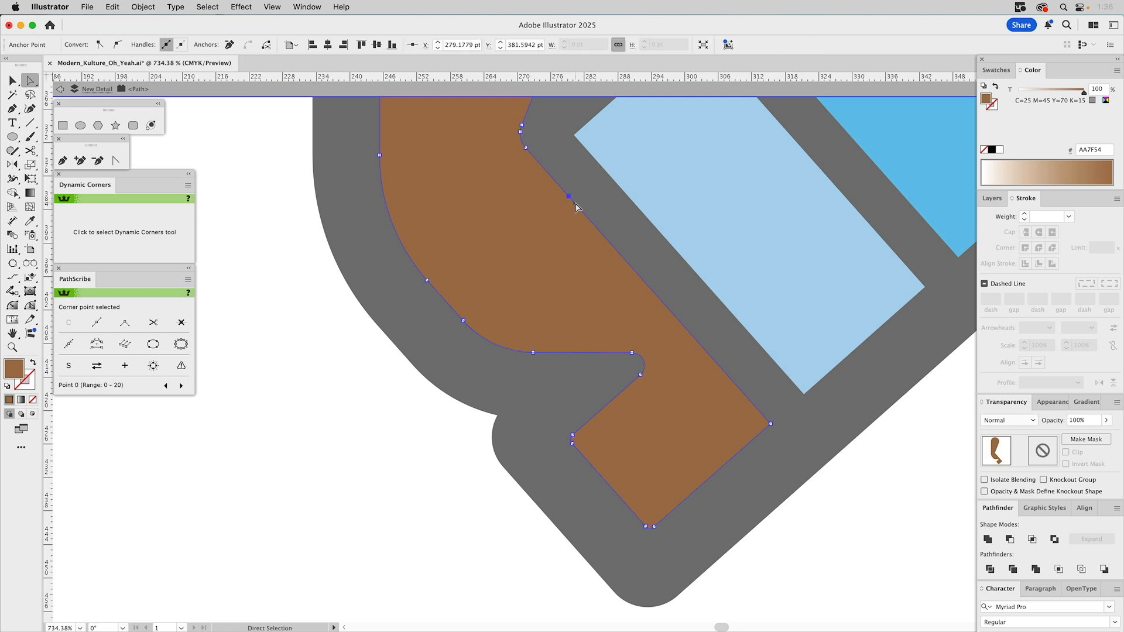
left_click(230, 46)
left_click(254, 384)
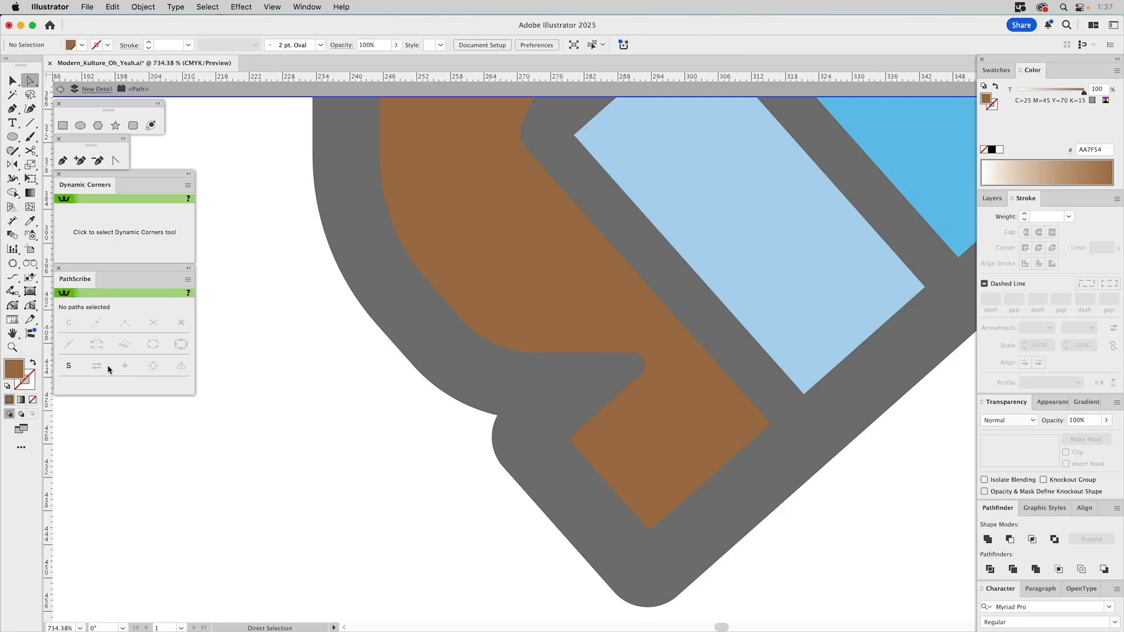
double_click(263, 390)
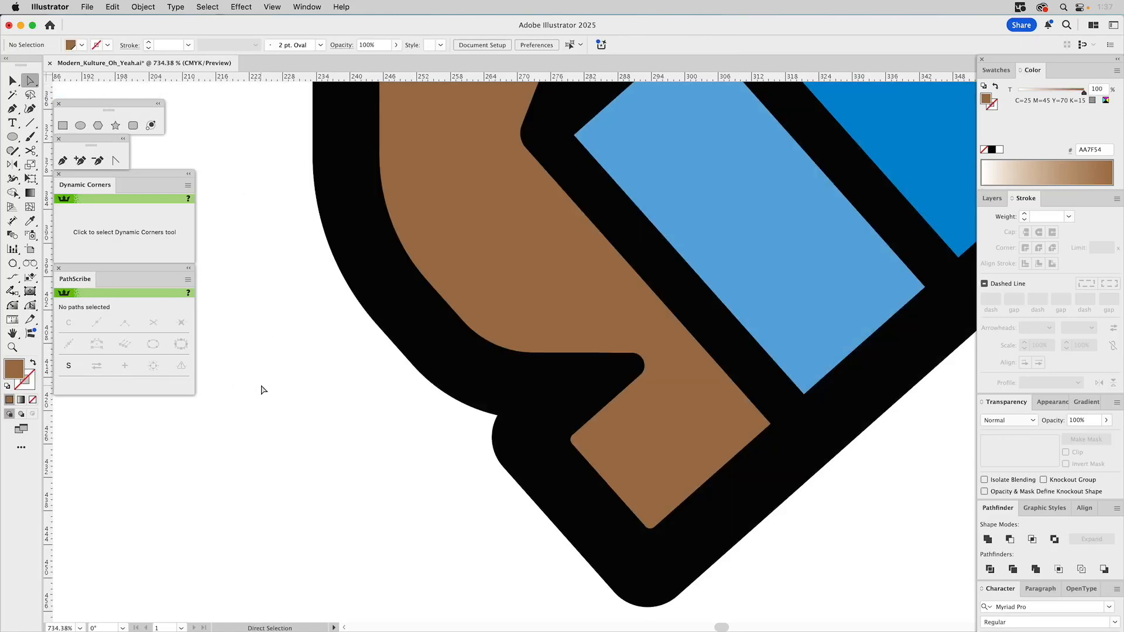
Step: Select the entire colored character on the artboard and group all its shapes
left_click(12, 347)
left_click(501, 346, "alt")
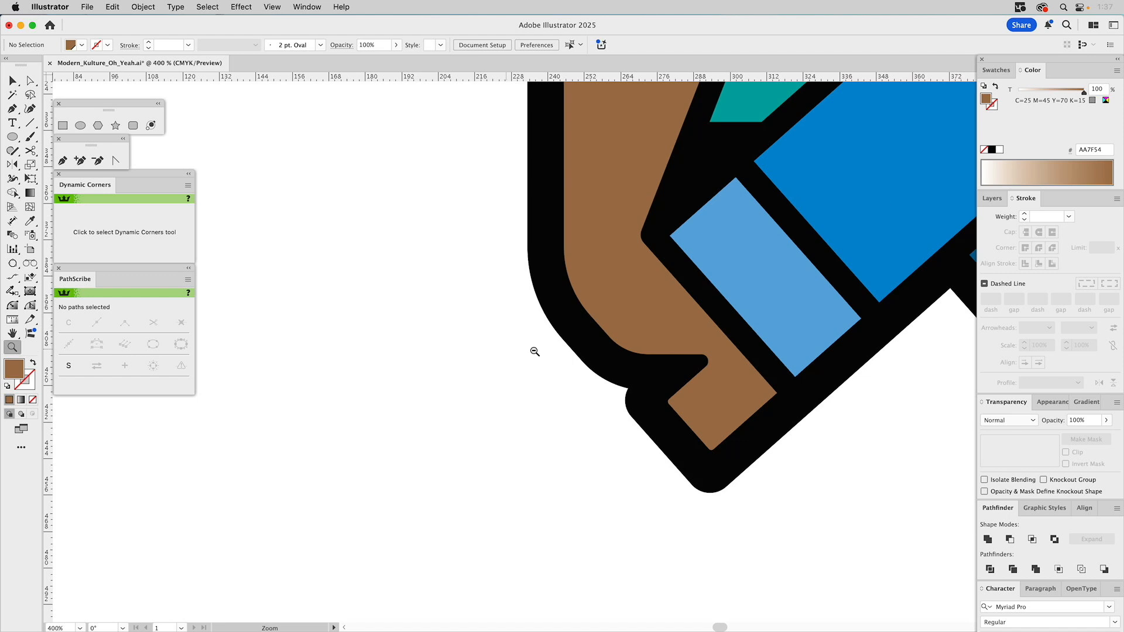
left_click(575, 350, "alt")
left_click(576, 350, "alt")
left_click(575, 351, "alt")
left_click(576, 350, "alt")
left_click_drag(699, 251, 582, 329)
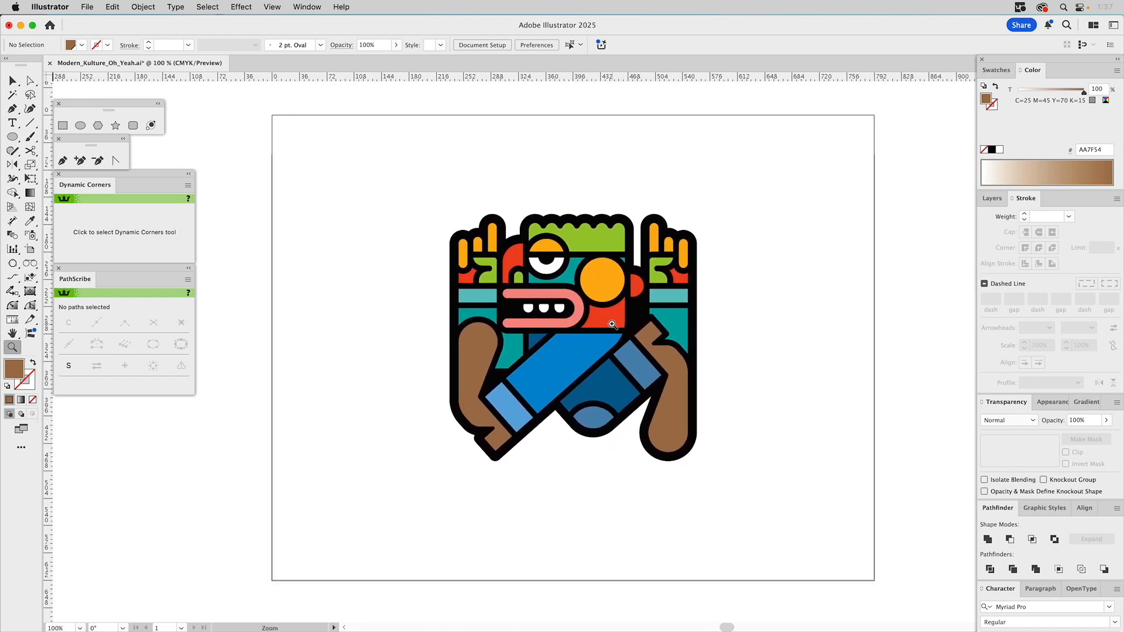
key("v")
left_click(994, 199)
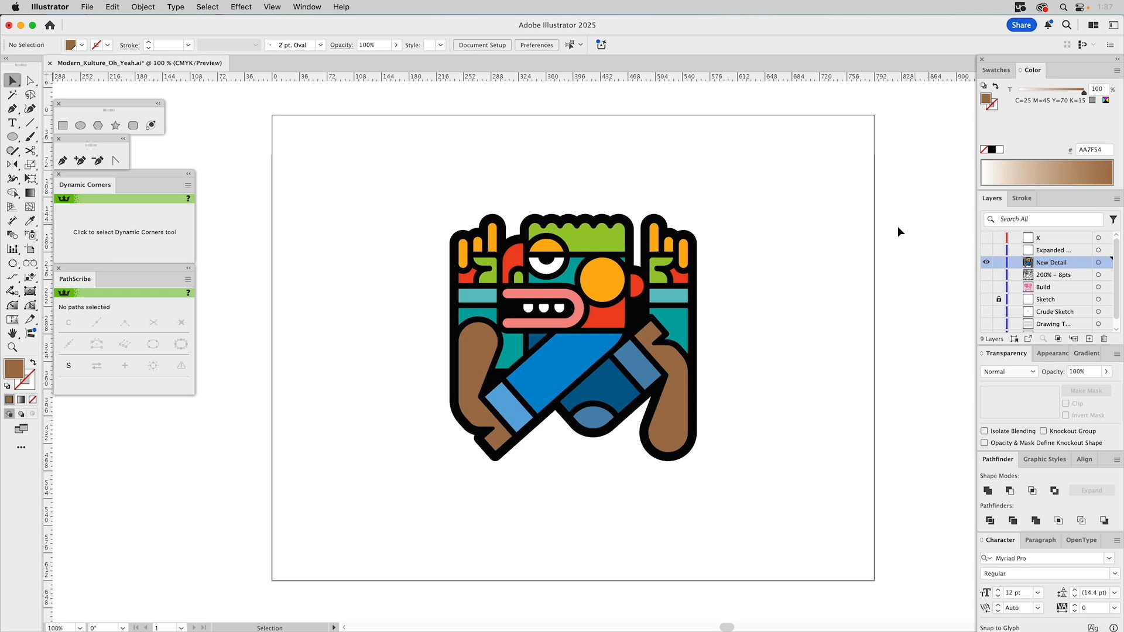
left_click_drag(415, 183, 732, 495)
key("super+g")
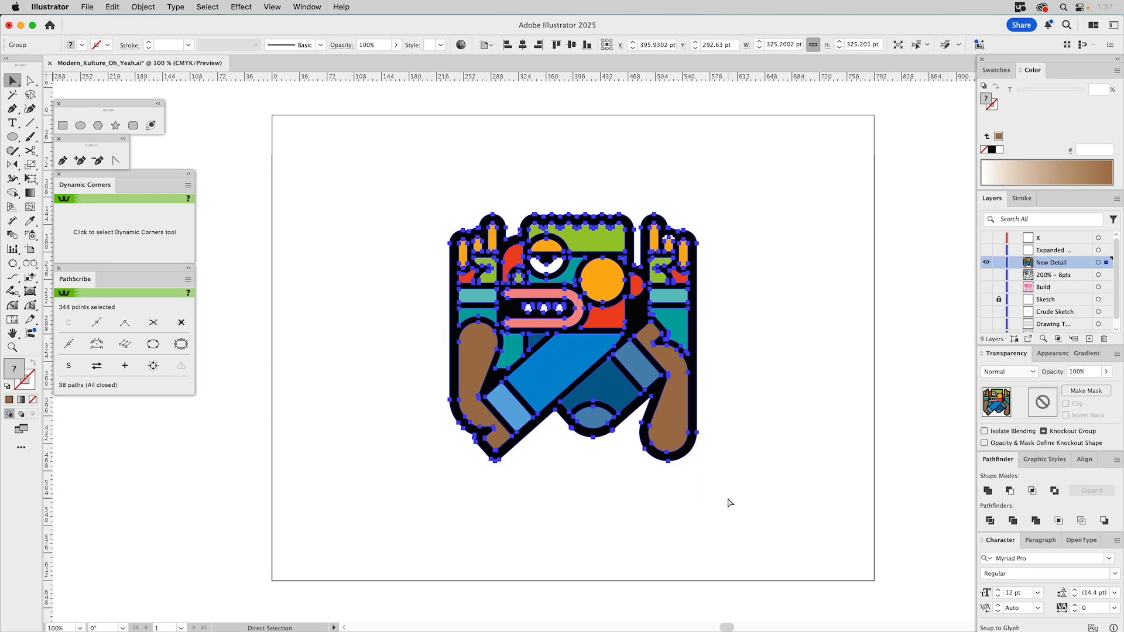
Step: Hide the New Detail layer, show the empty layer above it and rename that layer Pattern
key("v")
left_click(988, 264)
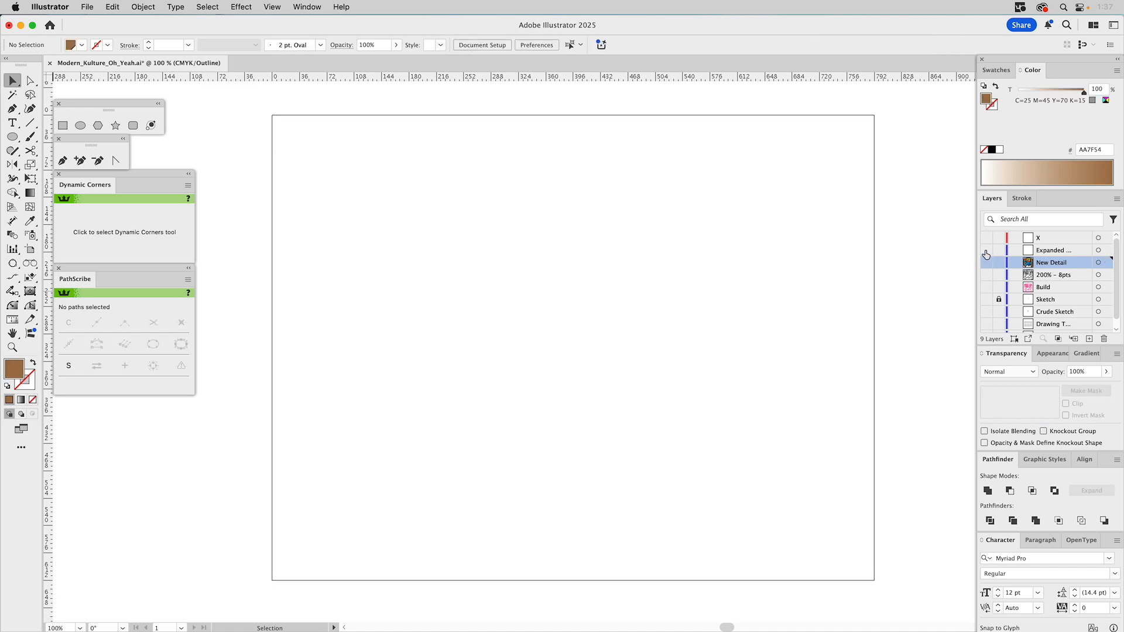
left_click(987, 250)
key("super+y")
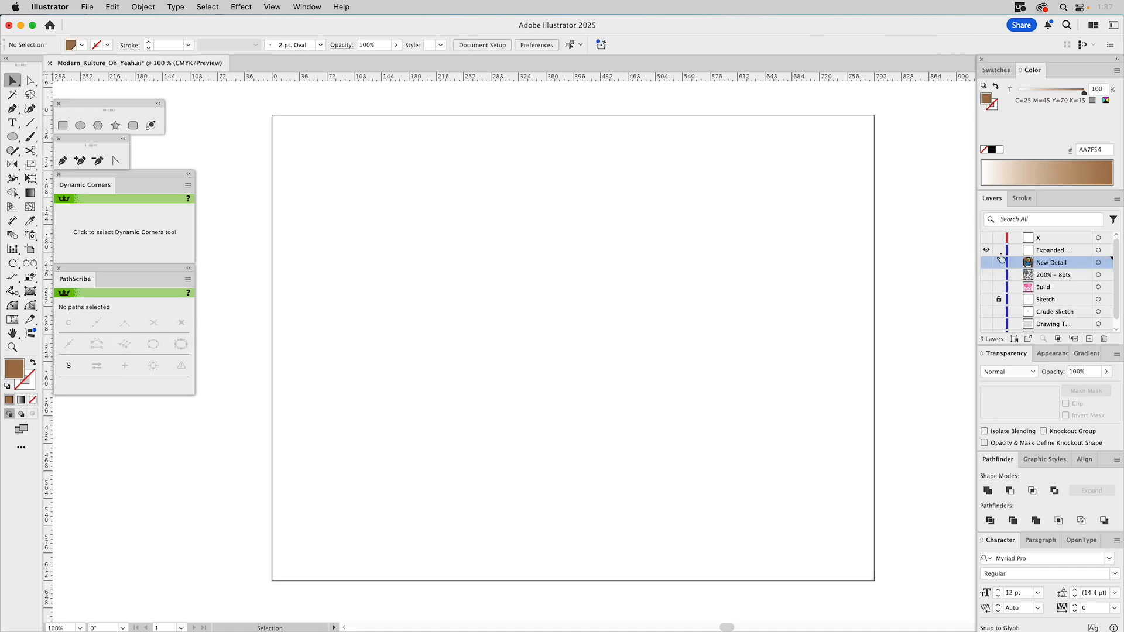
double_click(1046, 252)
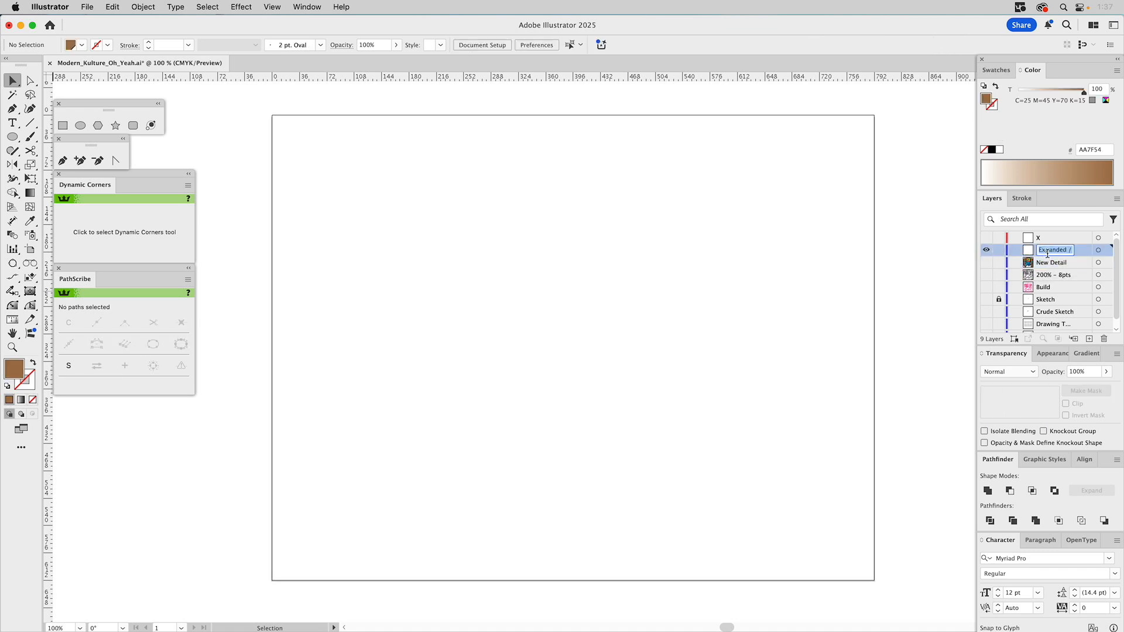
type("Pa")
key("Return")
Step: Paste the grouped character into the Pattern layer and scale it uniformly to 50%
key("super+v")
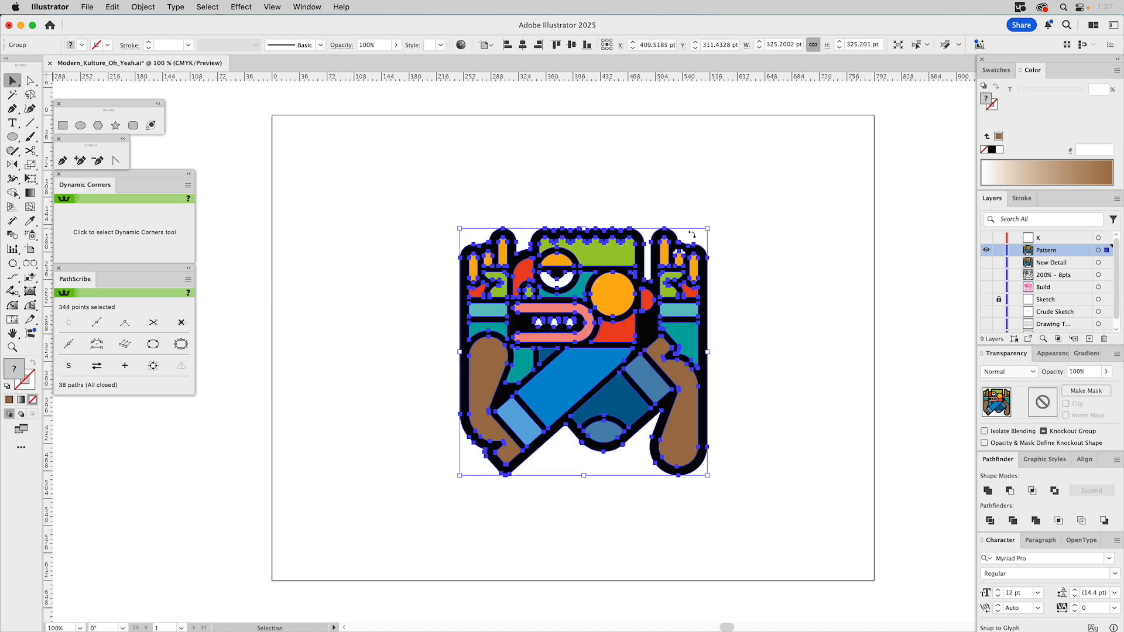
double_click(30, 165)
type("5")
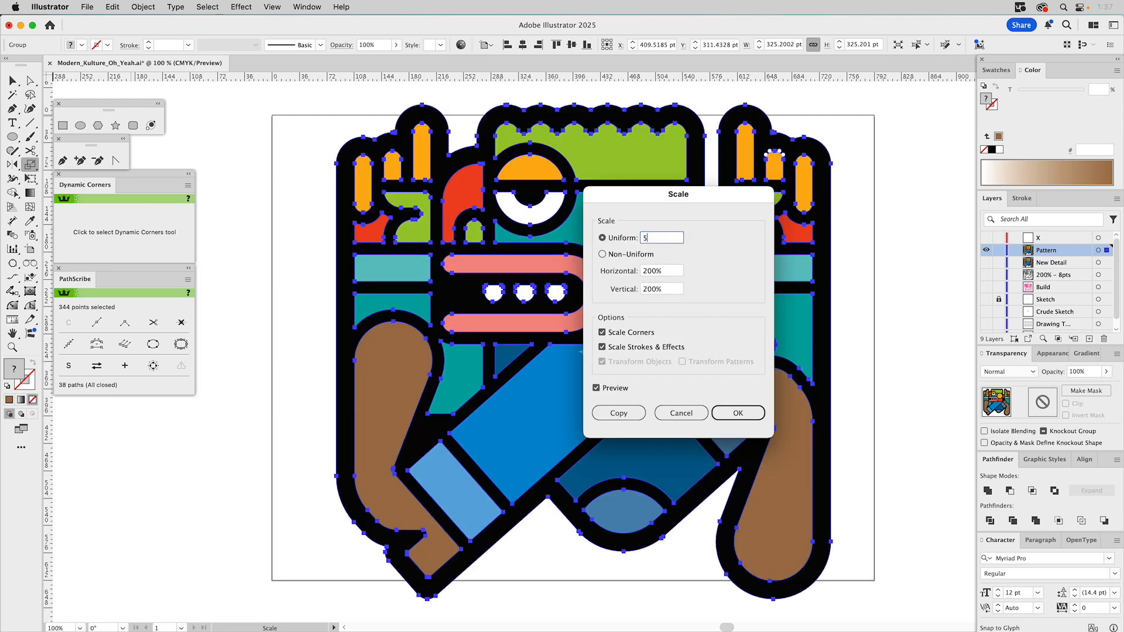
type(".20")
key("Return")
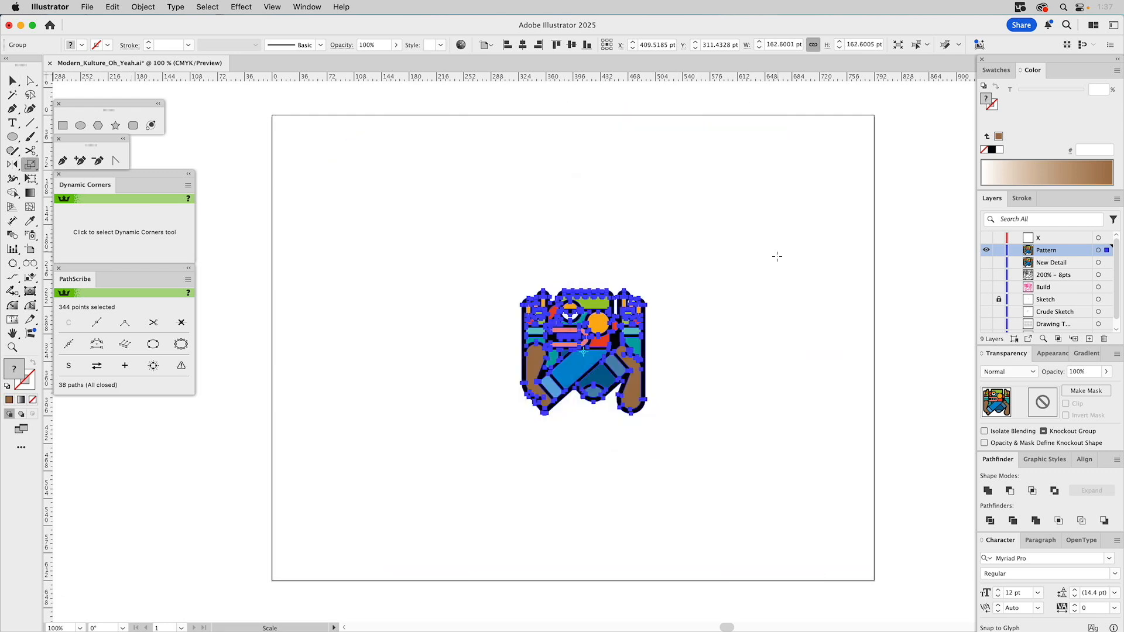
Step: Move the scaled character up and left toward the artboard's upper-left area and deselect it
key("v")
left_click(767, 272)
left_click_drag(587, 316, 494, 266)
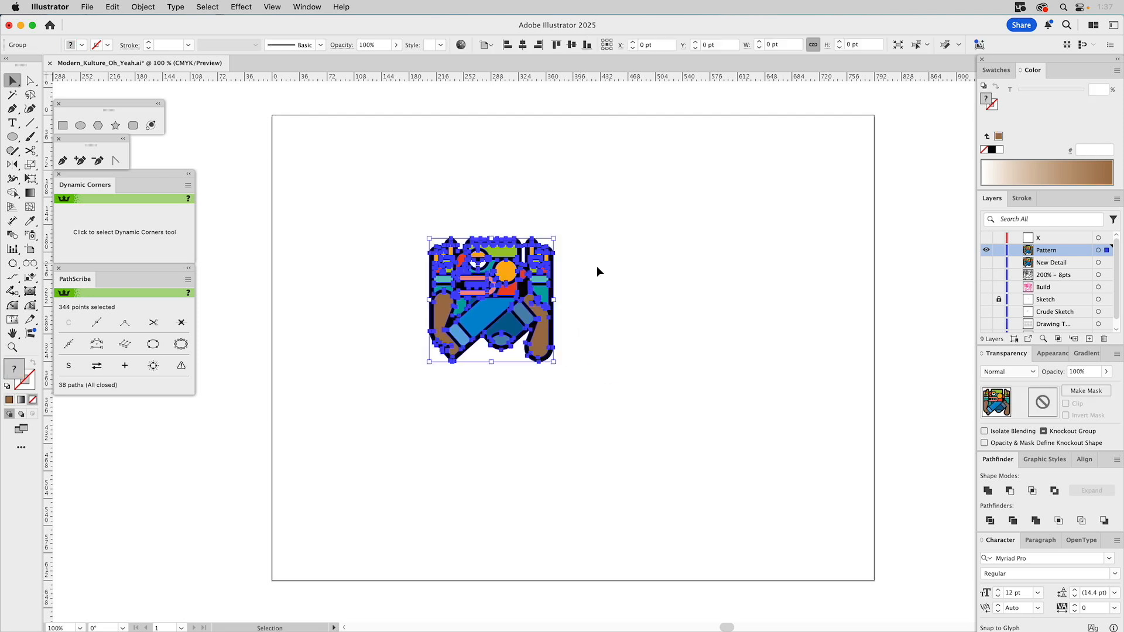
left_click(619, 246)
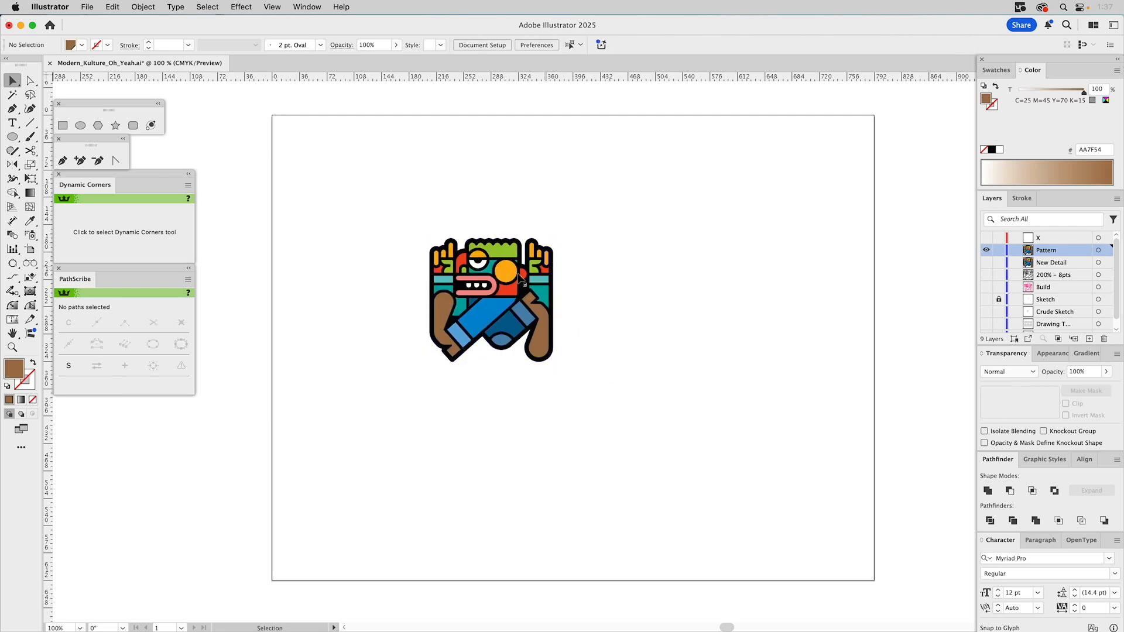
Step: Draw a small brown spacer rectangle, 6 pt wide and about 15 pt tall, above the character's right-hand side
left_click(13, 348)
left_click_drag(461, 217, 606, 418)
left_click(63, 125)
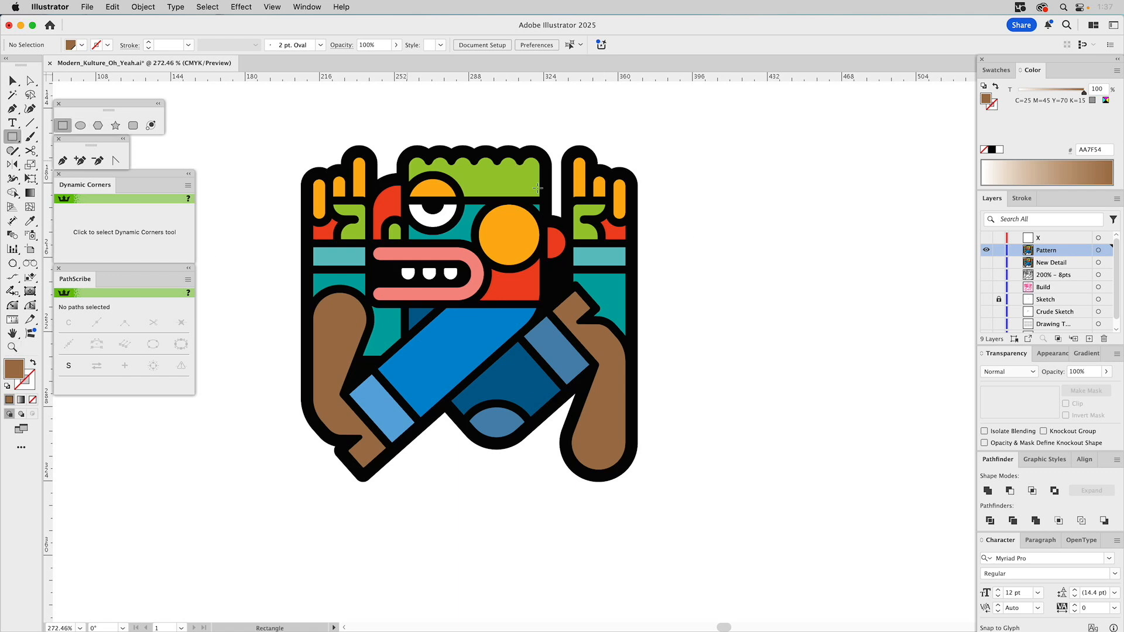
left_click_drag(624, 254, 639, 108)
key("v")
left_click(652, 263)
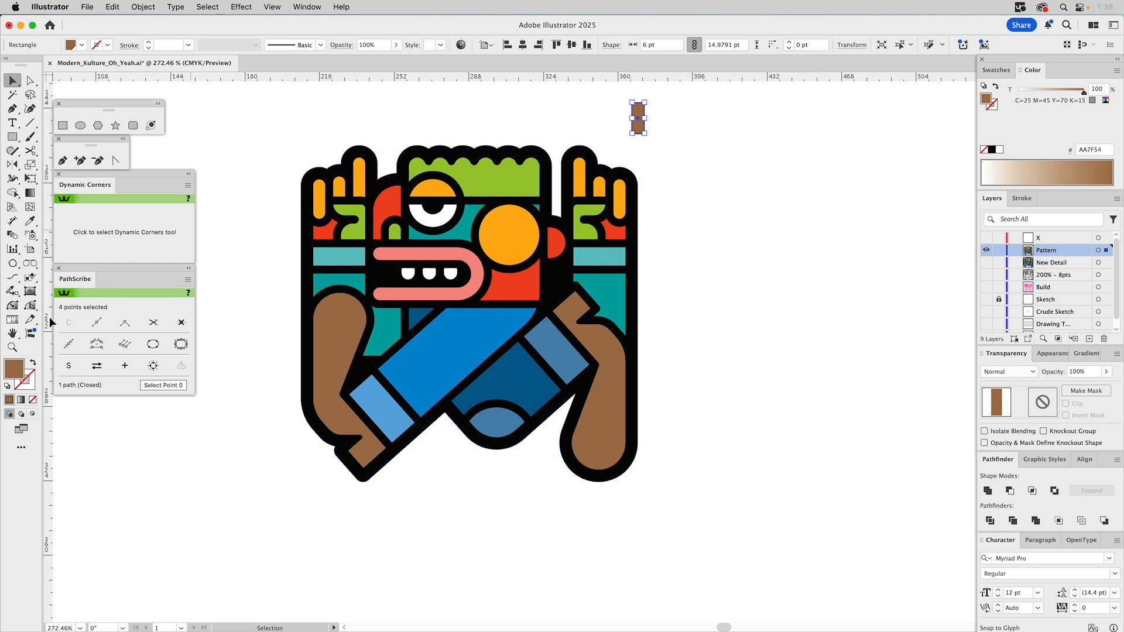
Step: Narrow the spacer rectangle to 3 pt wide by pulling in its right edge
left_click(18, 346)
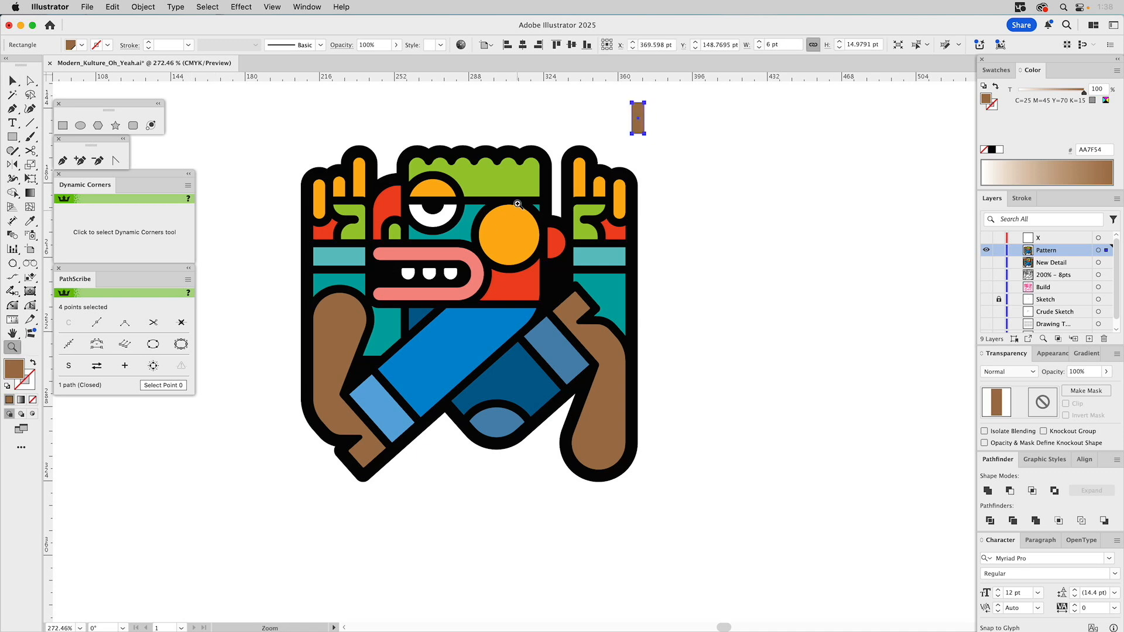
left_click_drag(594, 98, 686, 180)
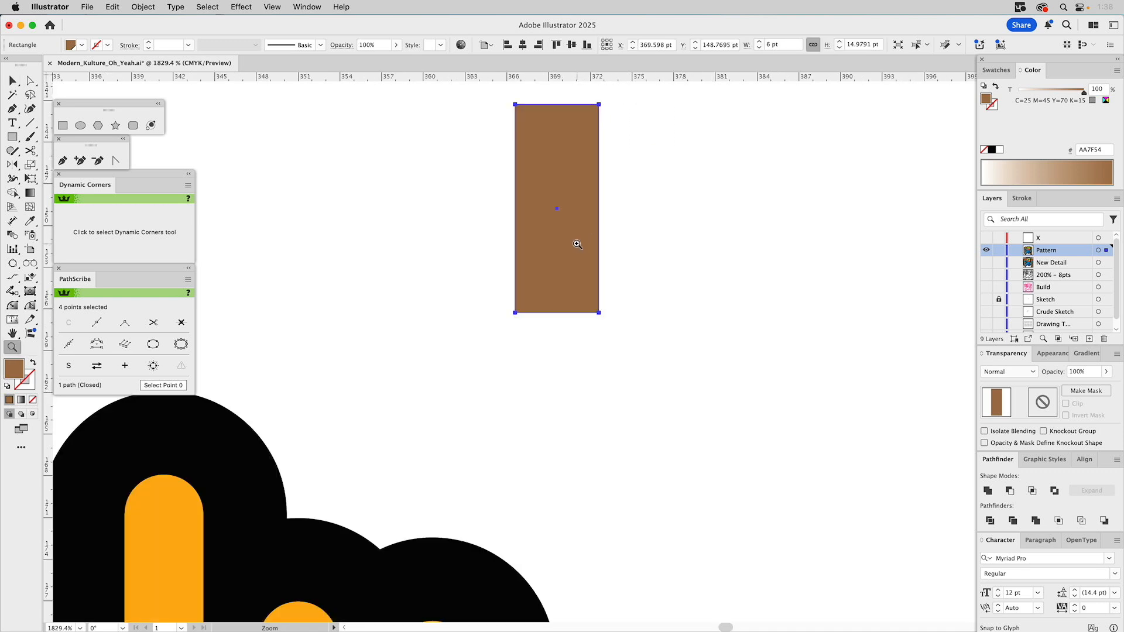
key("v")
left_click_drag(600, 208, 560, 209)
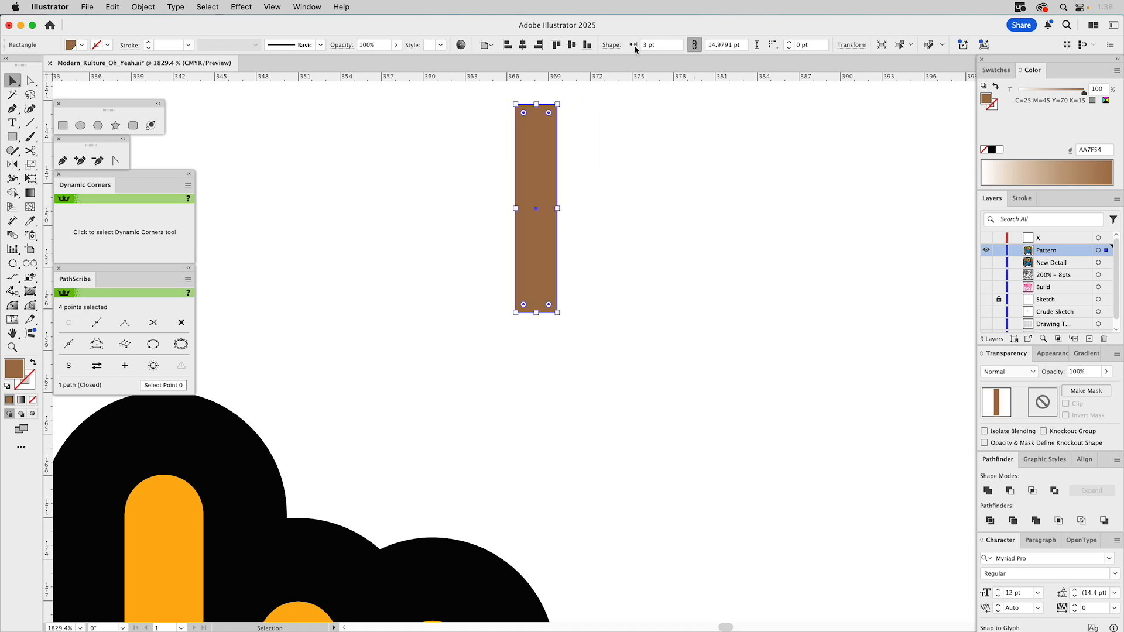
Step: Place the 3 pt spacer over the black outline beside the outermost finger of the hand on the right
left_click(12, 346)
left_click(522, 422, "alt")
left_click(530, 425, "alt")
left_click(530, 425, "alt")
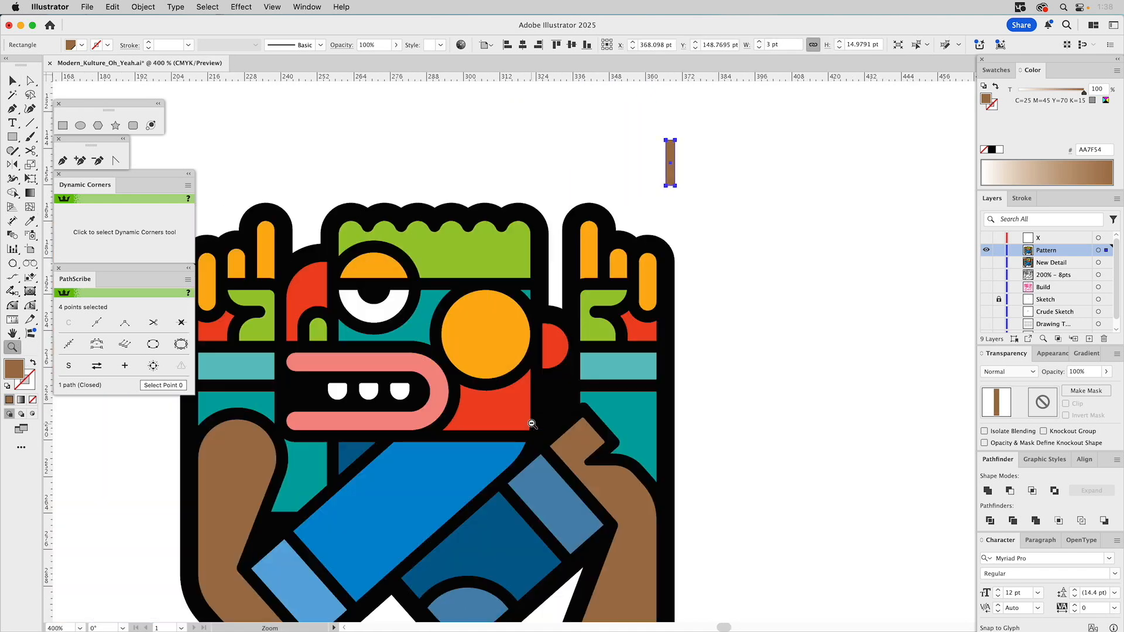
left_click(530, 425, "alt")
key("v")
left_click(766, 203)
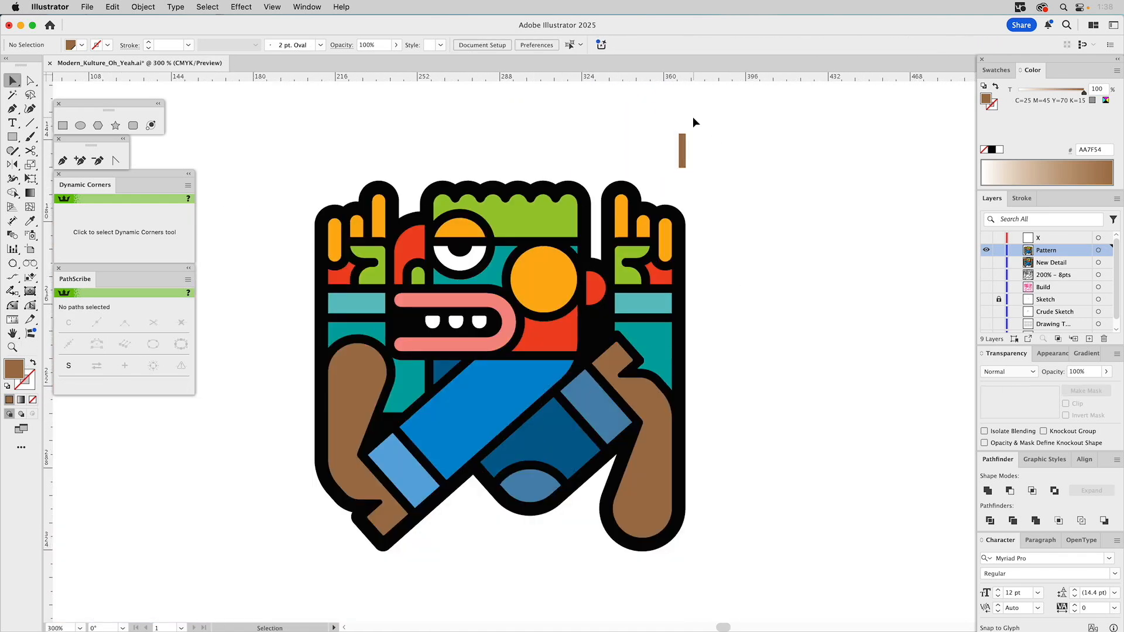
left_click_drag(683, 136, 675, 231)
Step: Ungroup the character and offset its black outline shape by -3 pt with miter joins
left_click(677, 212)
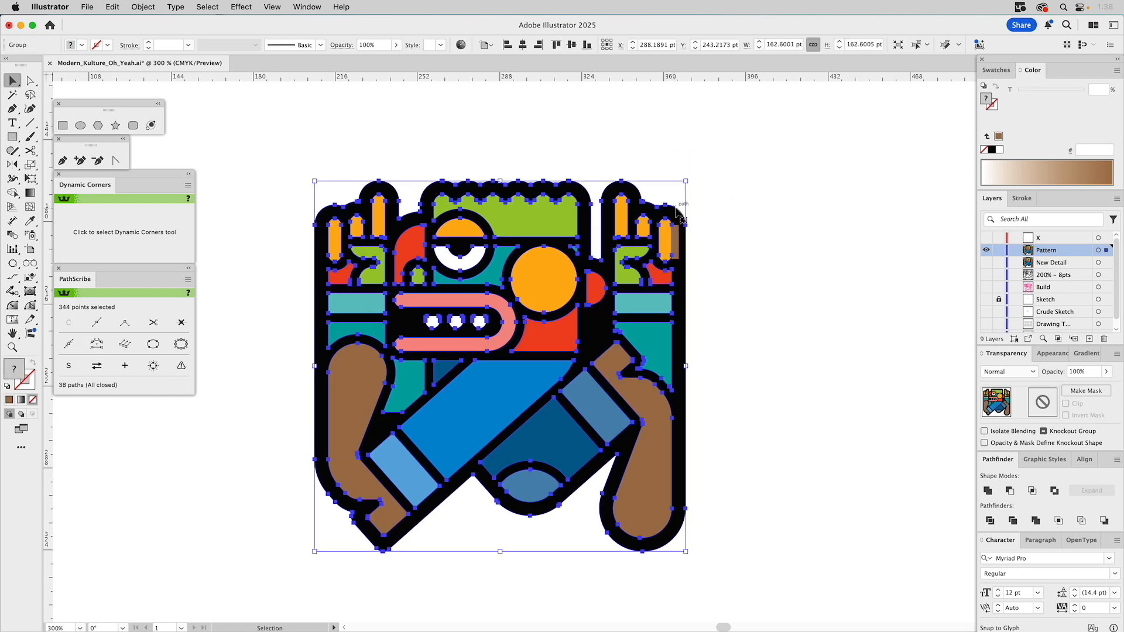
left_click(732, 203)
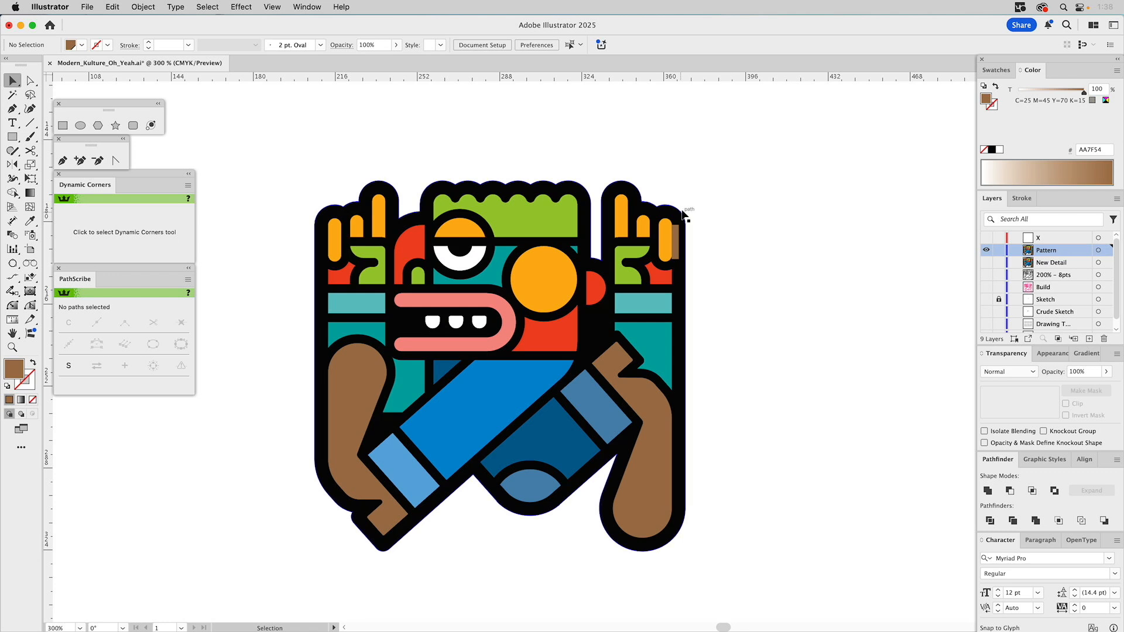
left_click(671, 214)
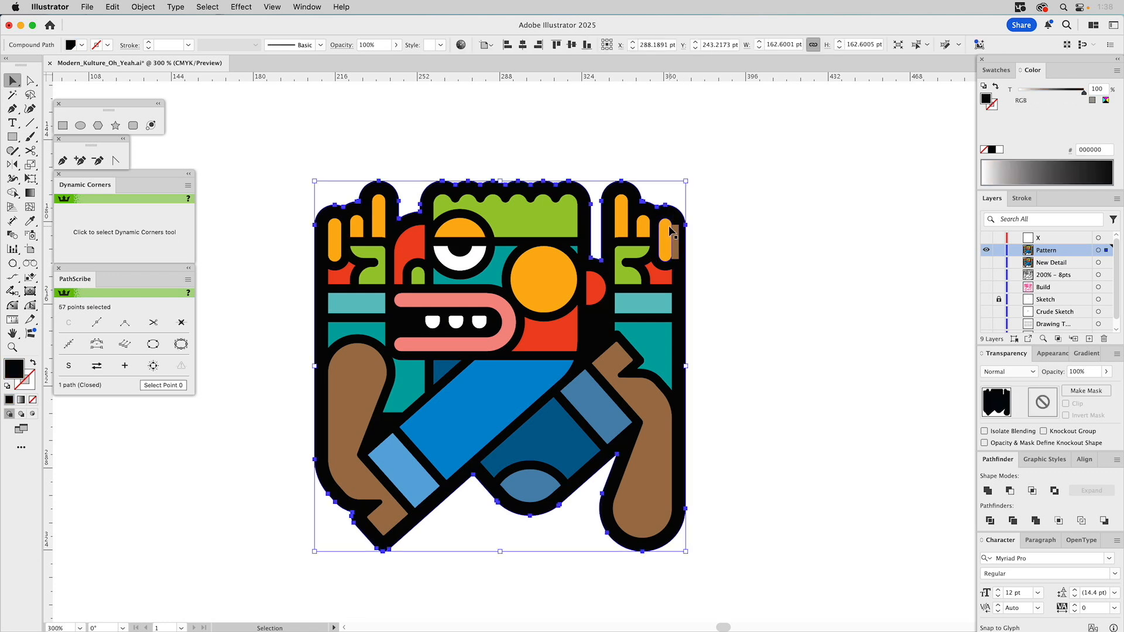
left_click(145, 8)
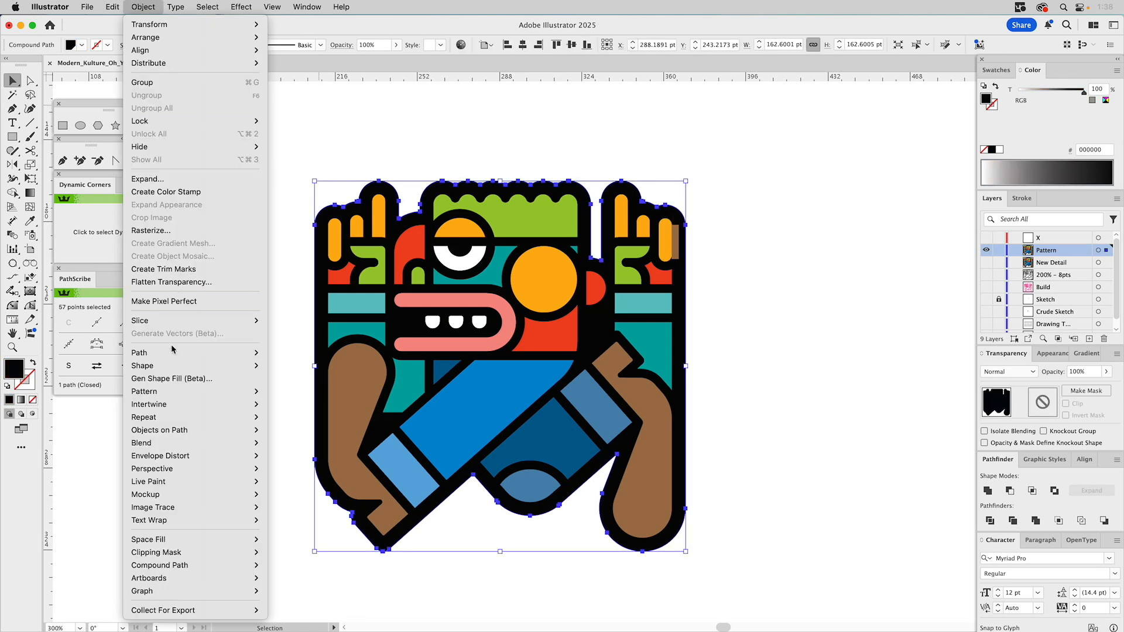
mouse_move(171, 353)
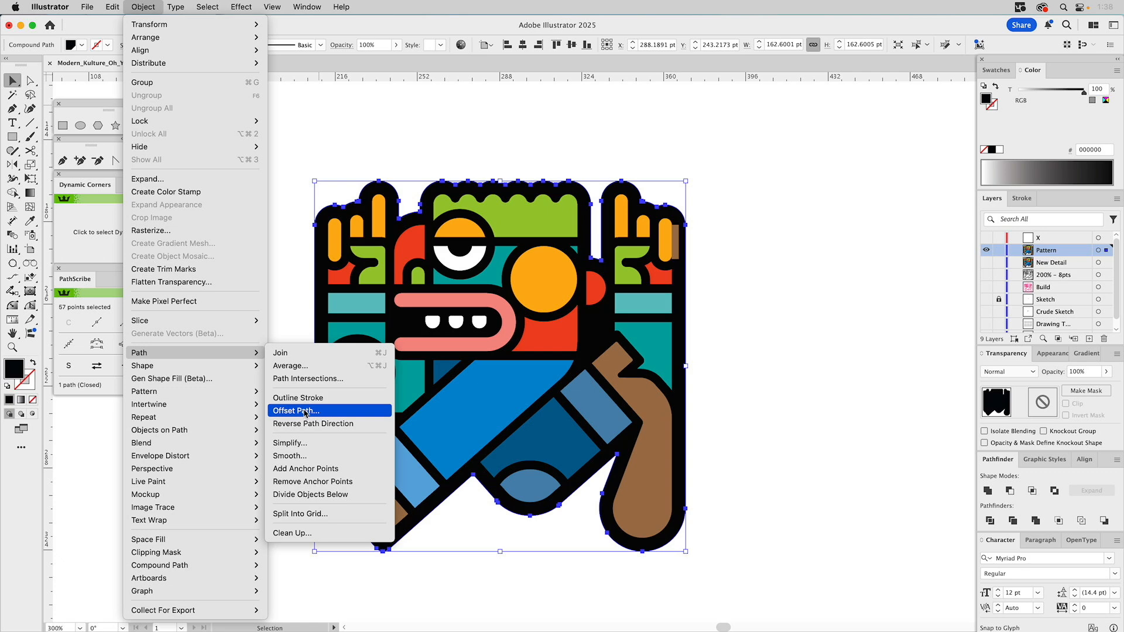
left_click(305, 411)
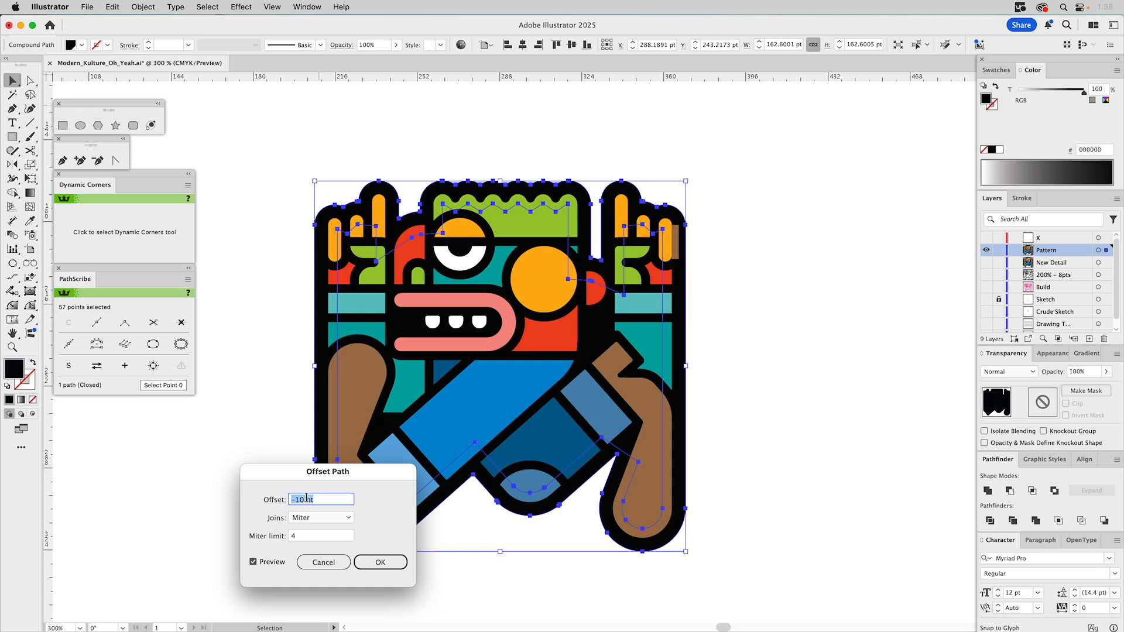
type("-3")
left_click(372, 561)
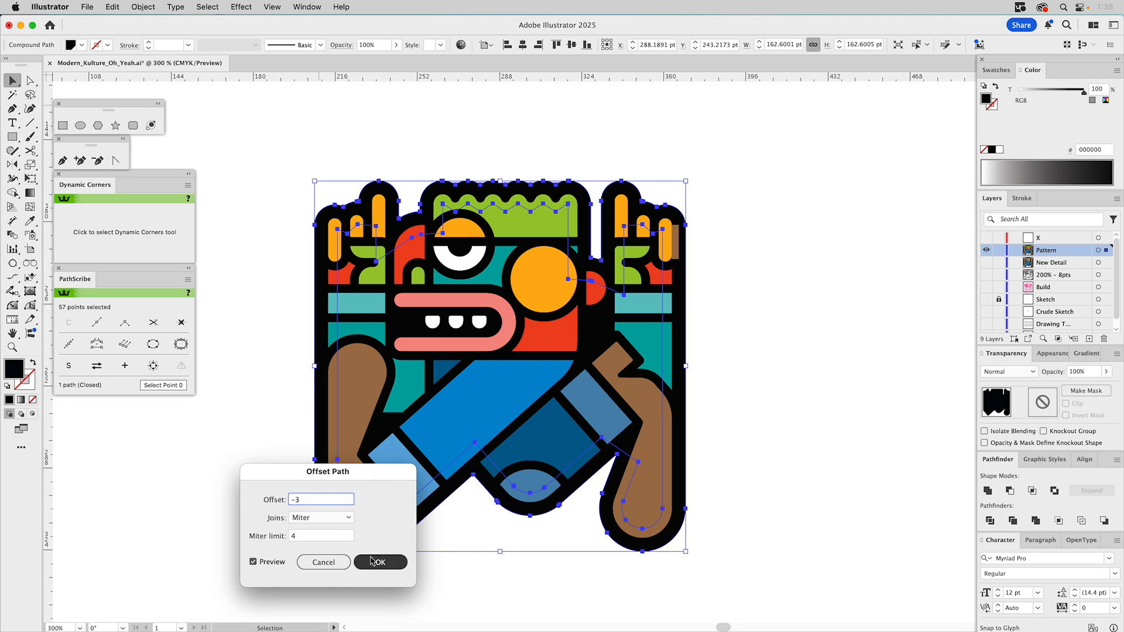
left_click(699, 311)
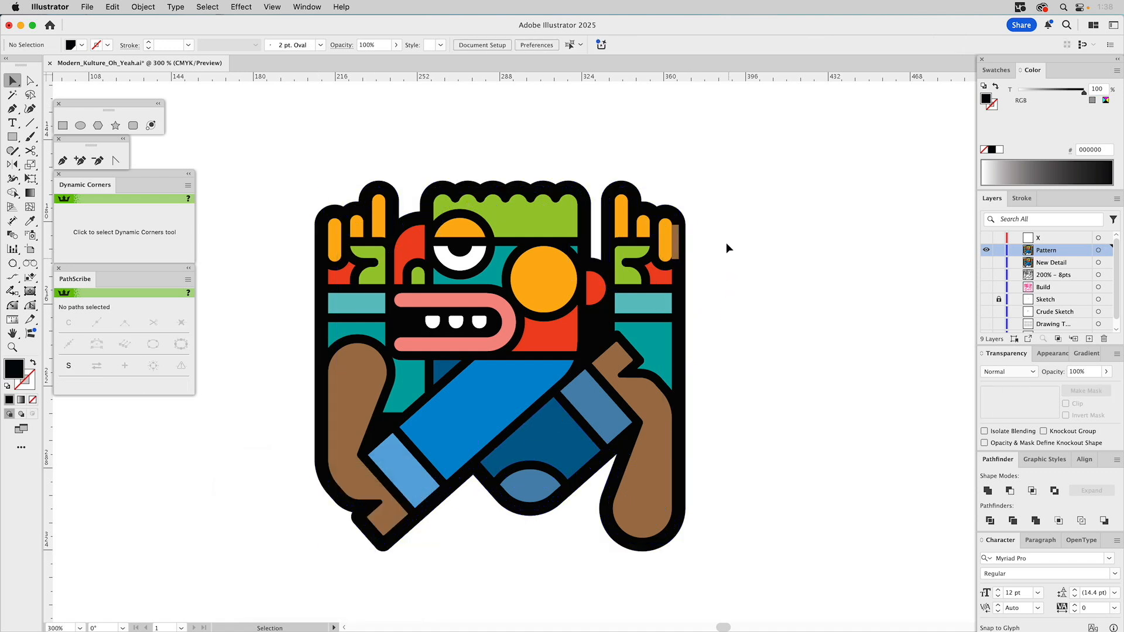
Step: Delete the original thicker black outline and move the brown spacer off the hand to above the character
left_click(685, 219)
key("Delete")
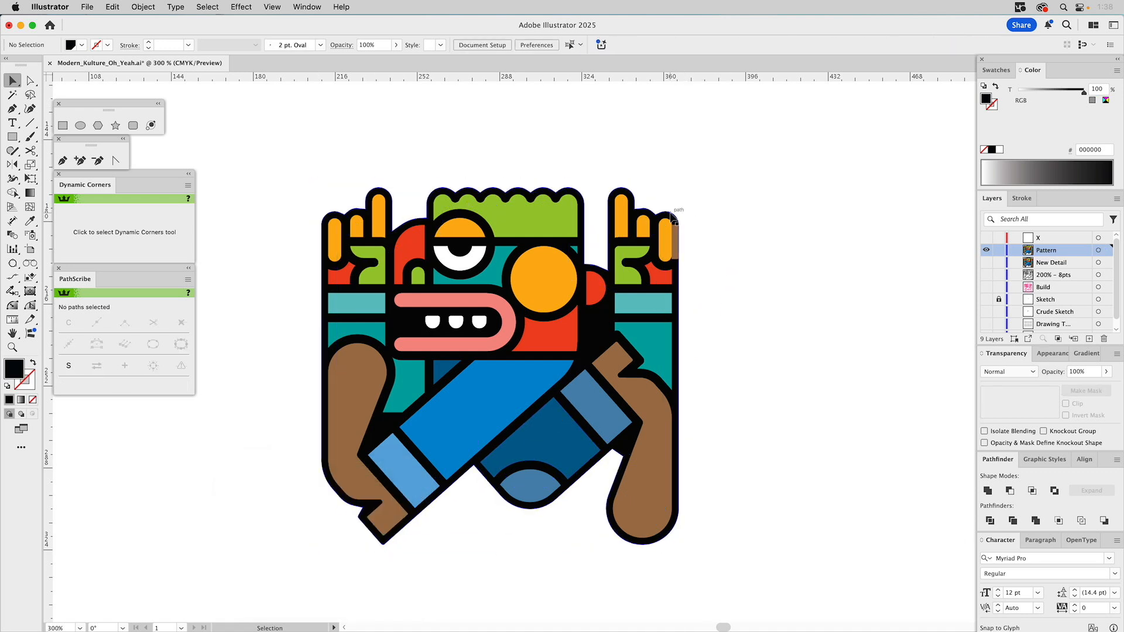
left_click(673, 218)
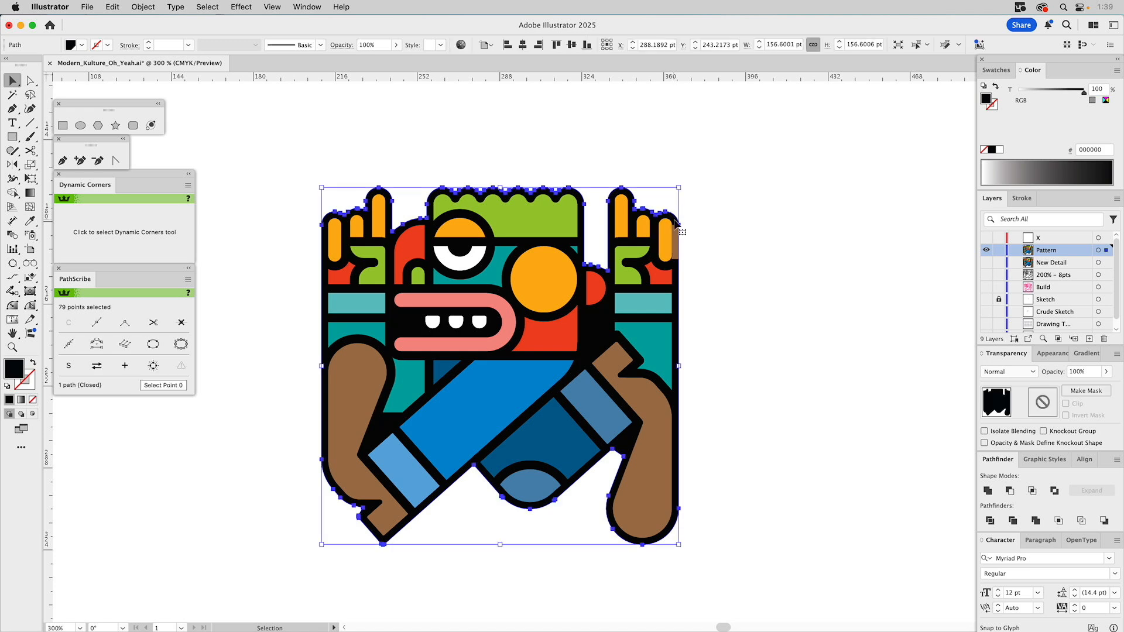
left_click_drag(675, 240, 682, 120)
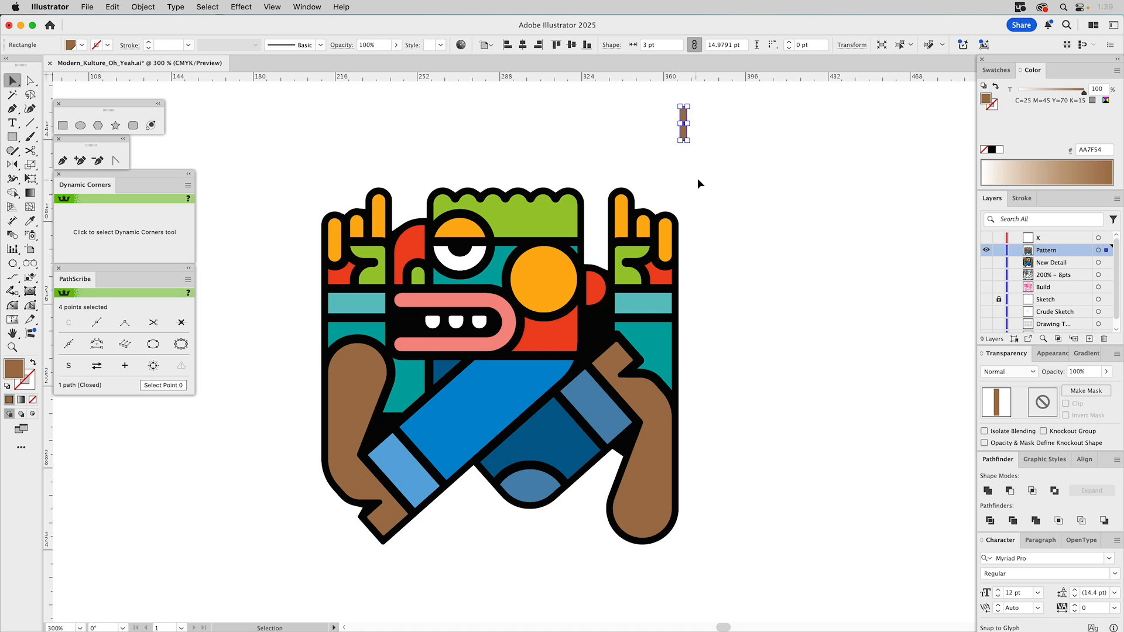
Step: Group all of the character's colored shapes, leaving the black outline shape out of the group
left_click_drag(697, 175, 273, 561)
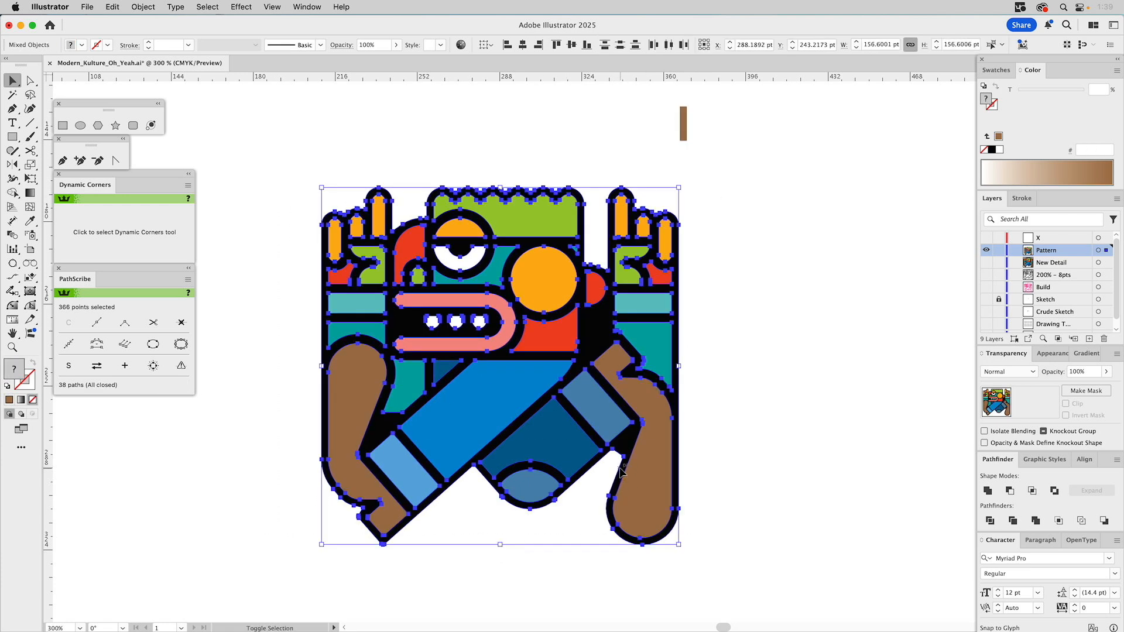
left_click(620, 468, "shift")
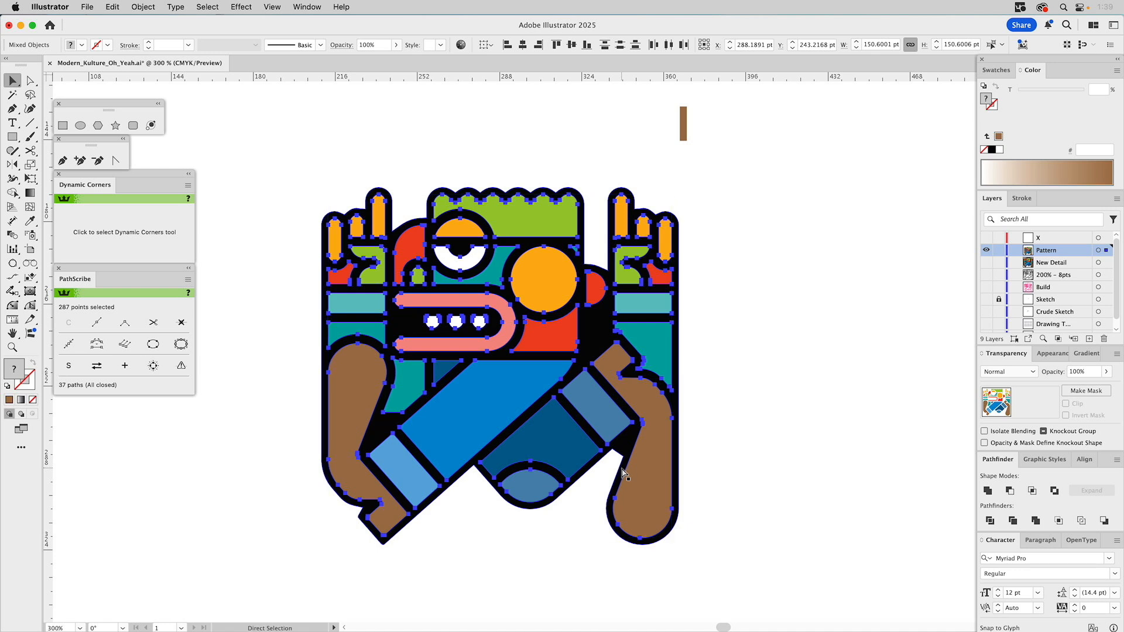
key("super+g")
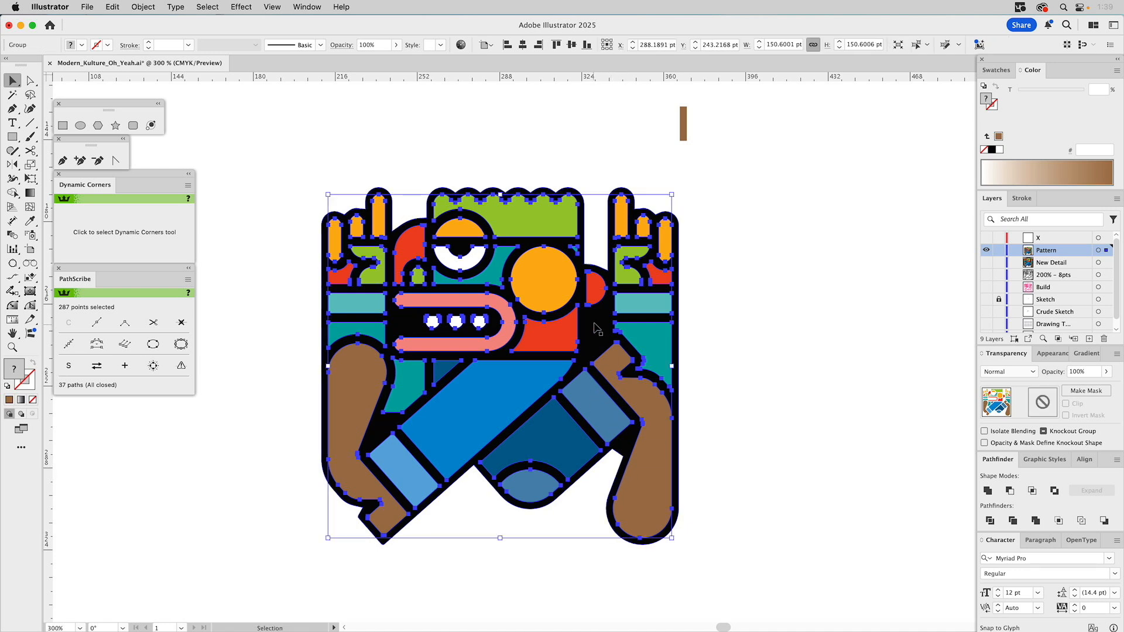
Step: Apply the thin magenta outline graphic style to the black outline shape and delete the brown spacer rectangle
left_click(597, 326)
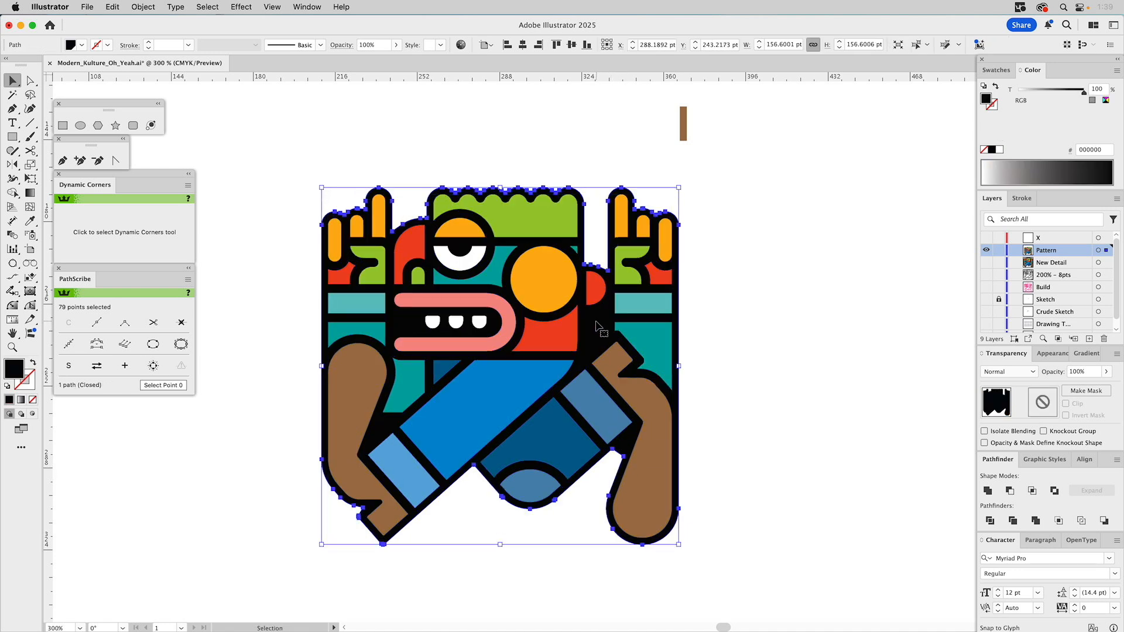
left_click(1046, 463)
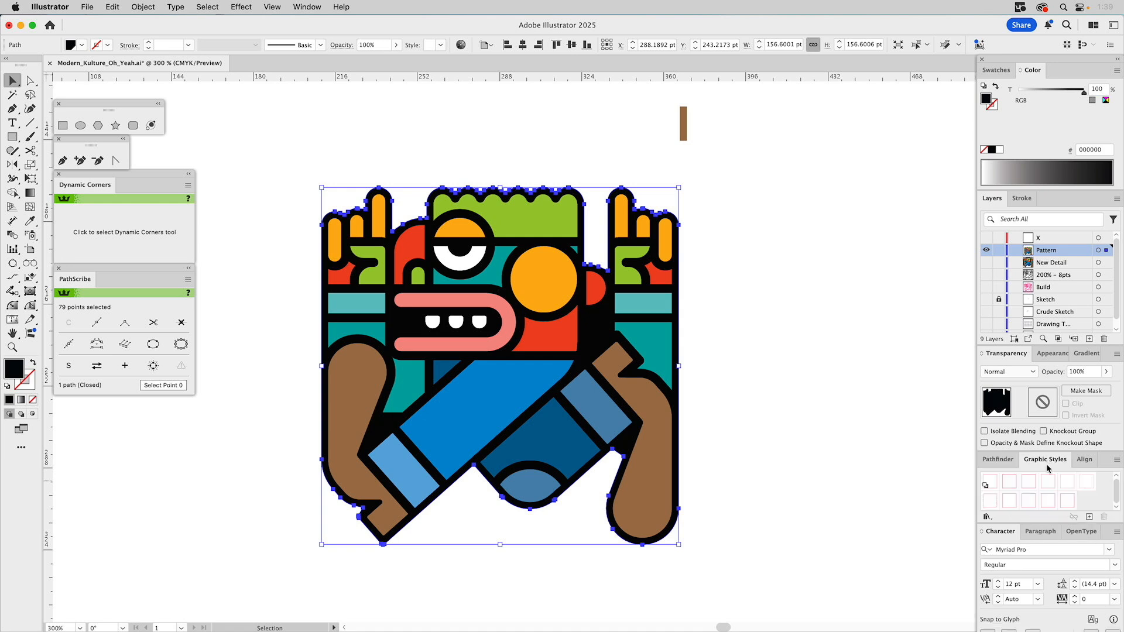
left_click(1047, 480)
left_click(821, 341)
left_click(684, 123)
key("Delete")
Step: Duplicate the whole character with its outline, rotated 90° clockwise, and place the copy just right of the original
scroll(647, 192, "down", 1)
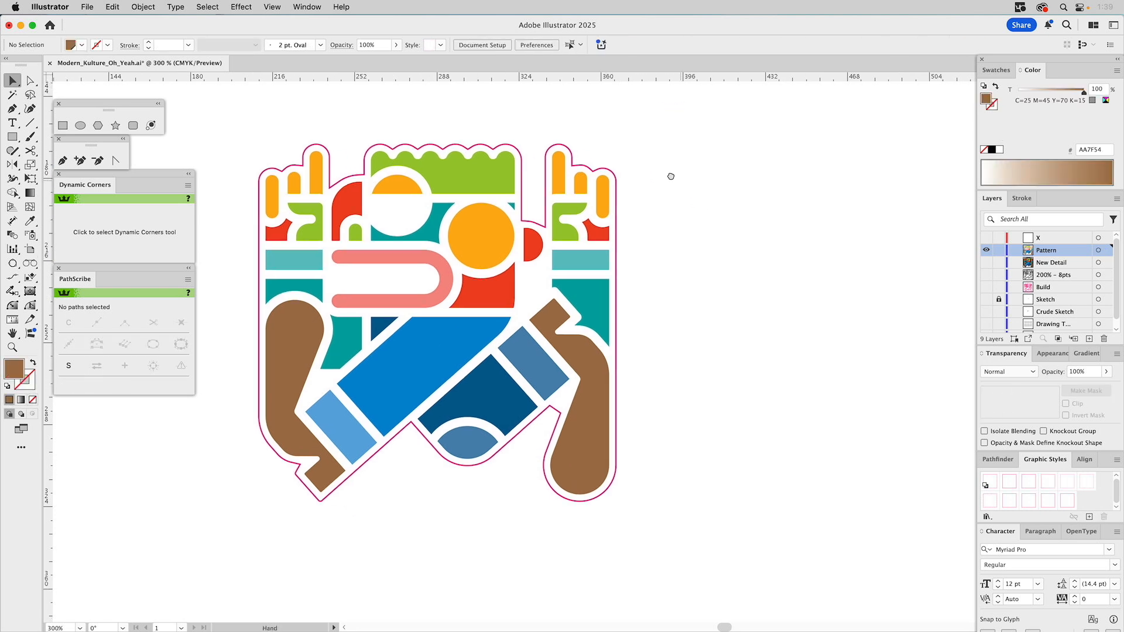
key("super+0")
left_click_drag(575, 202, 421, 339)
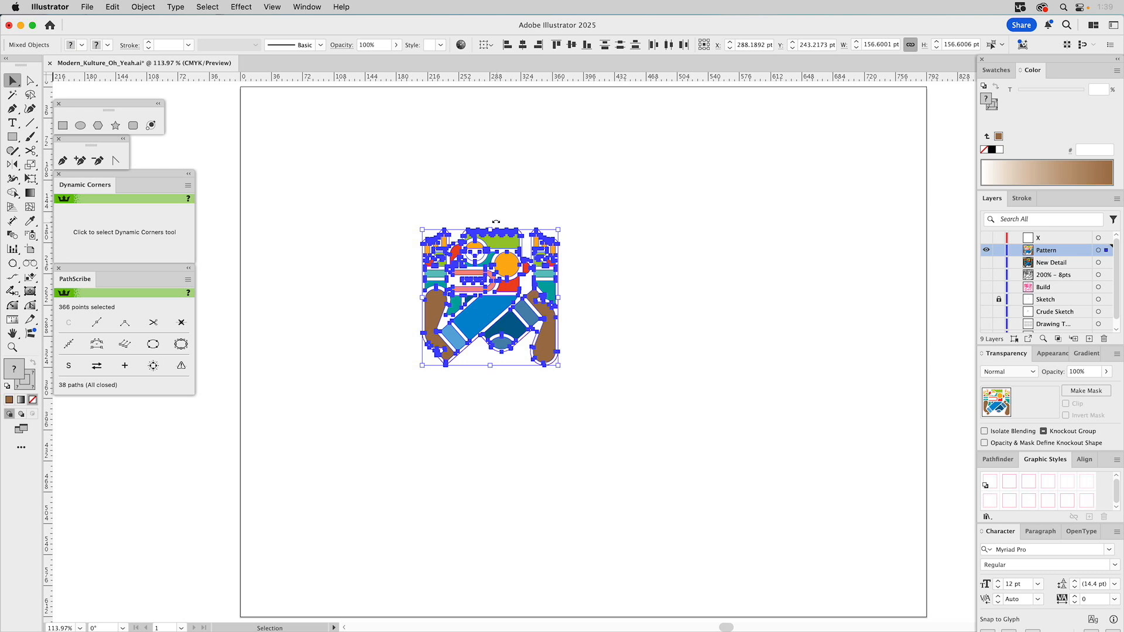
left_click_drag(493, 224, 613, 316)
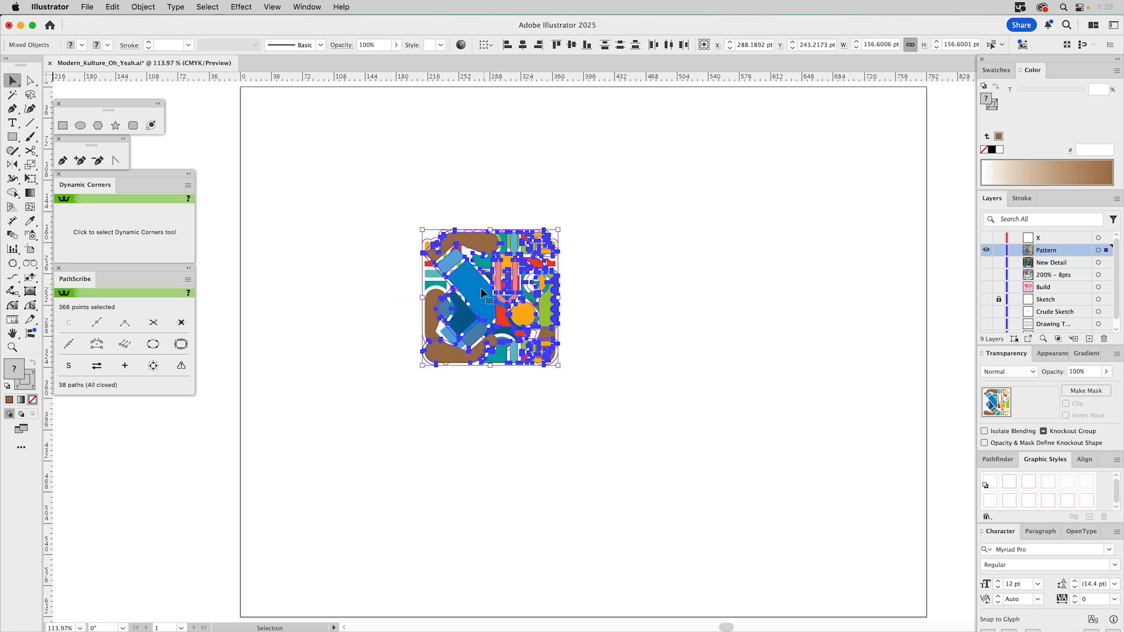
left_click_drag(476, 288, 616, 303)
Step: Snap the rotated copy's leftmost outline point onto the right edge of the original character's outline
left_click(12, 347)
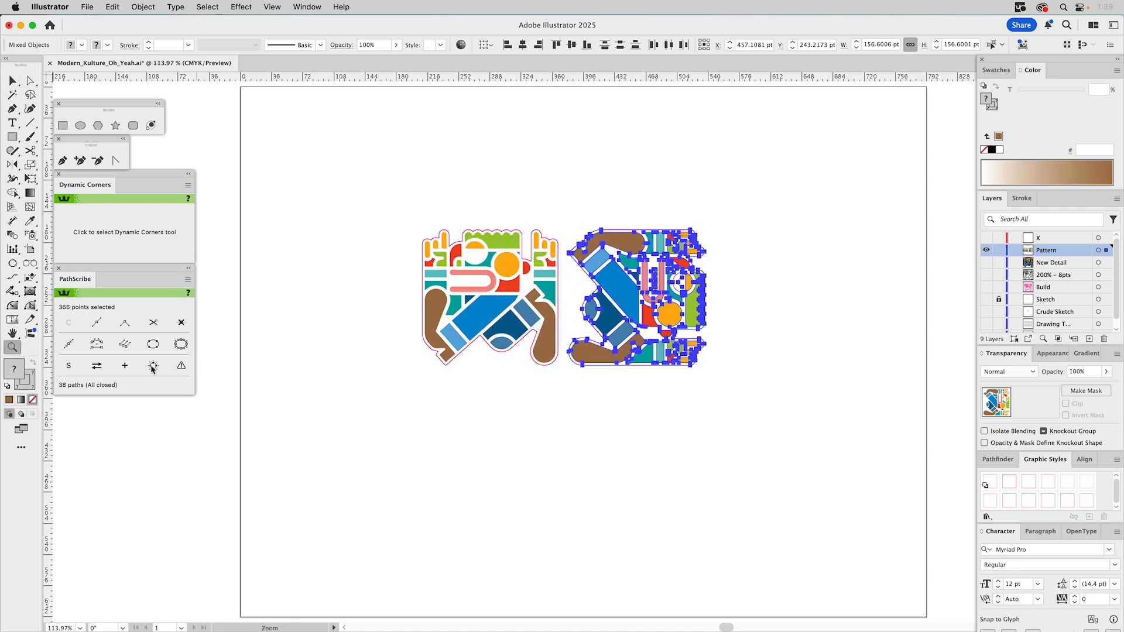
left_click_drag(525, 292, 642, 402)
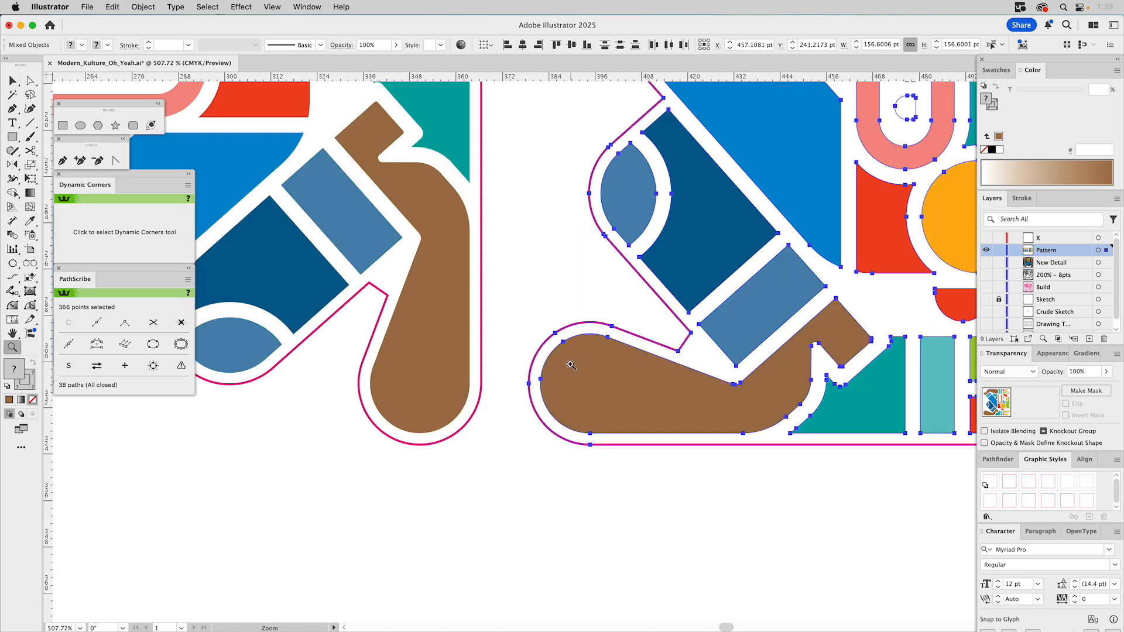
key("v")
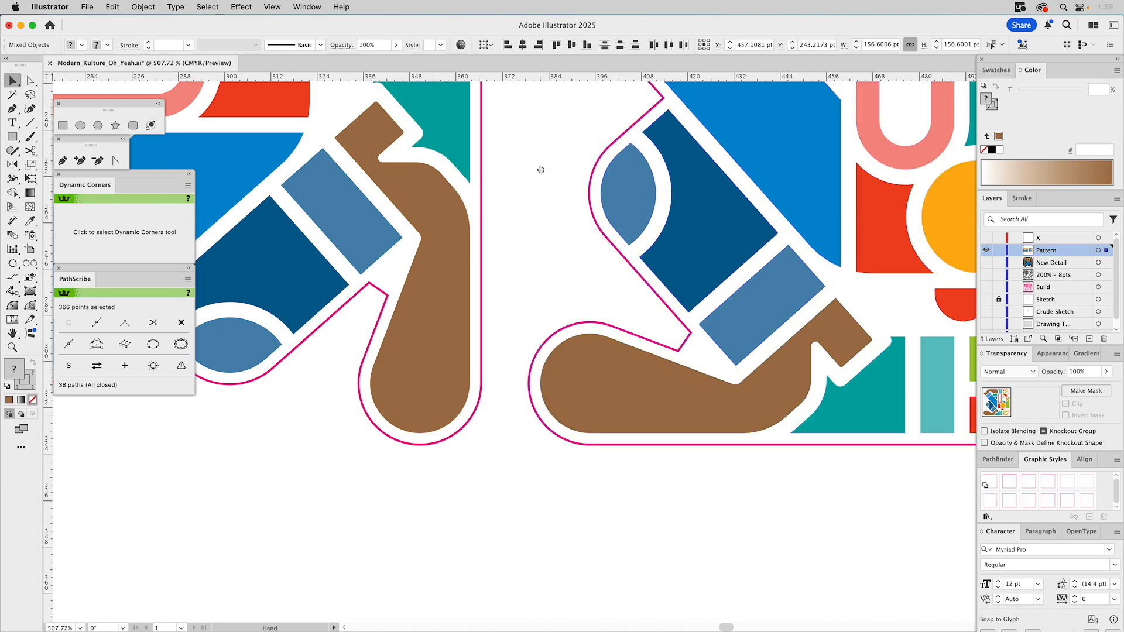
scroll(529, 219, "up", 10)
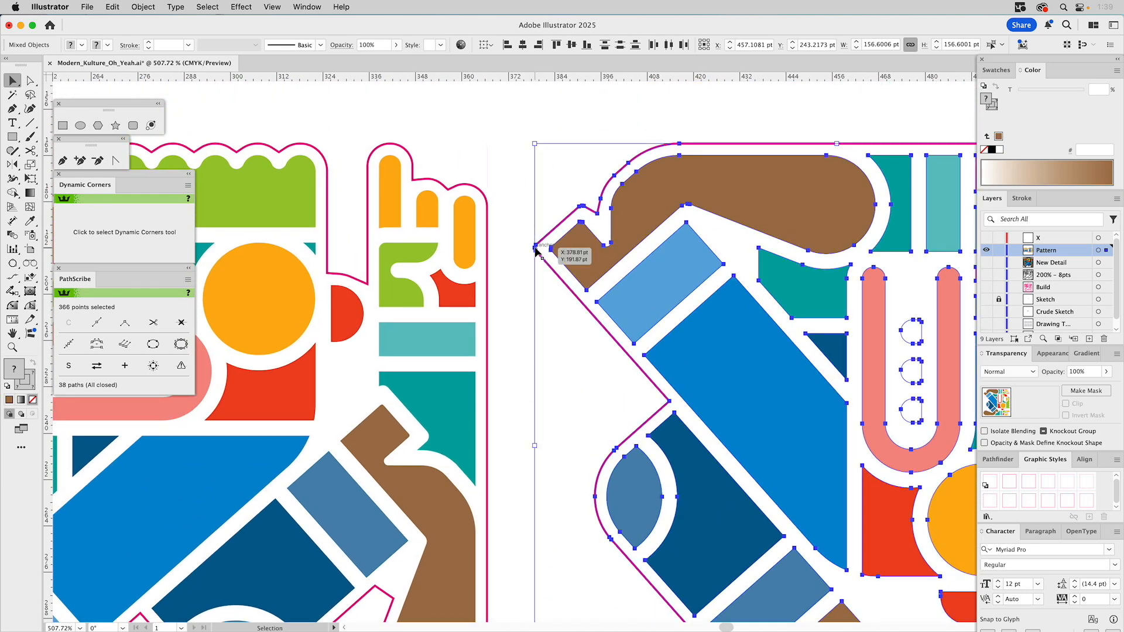
left_click_drag(535, 249, 488, 250)
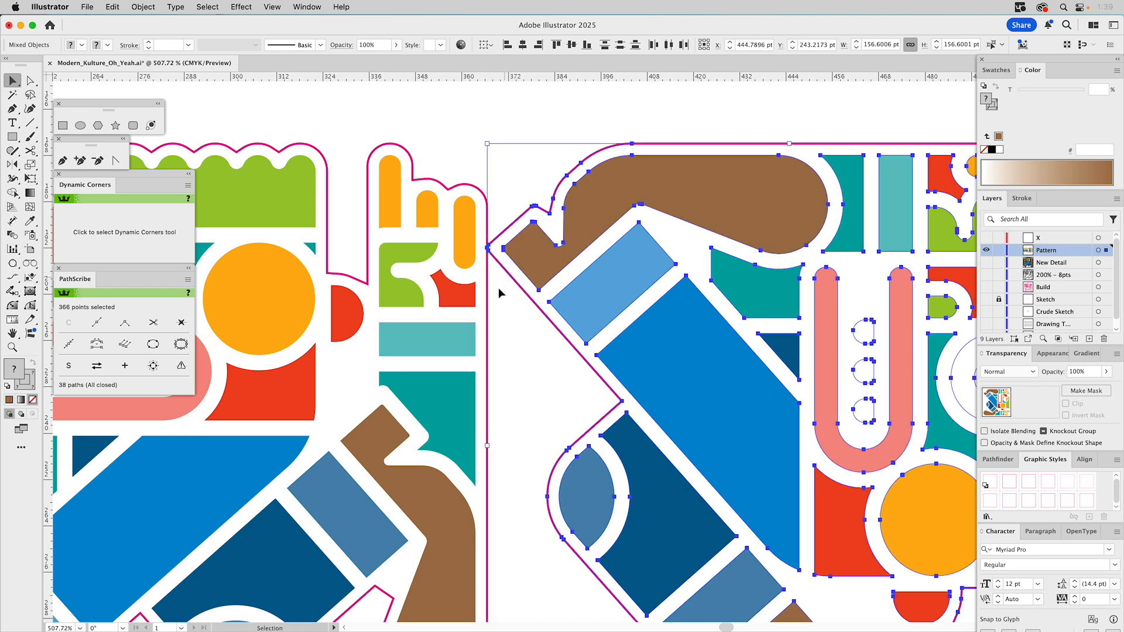
key("super+0")
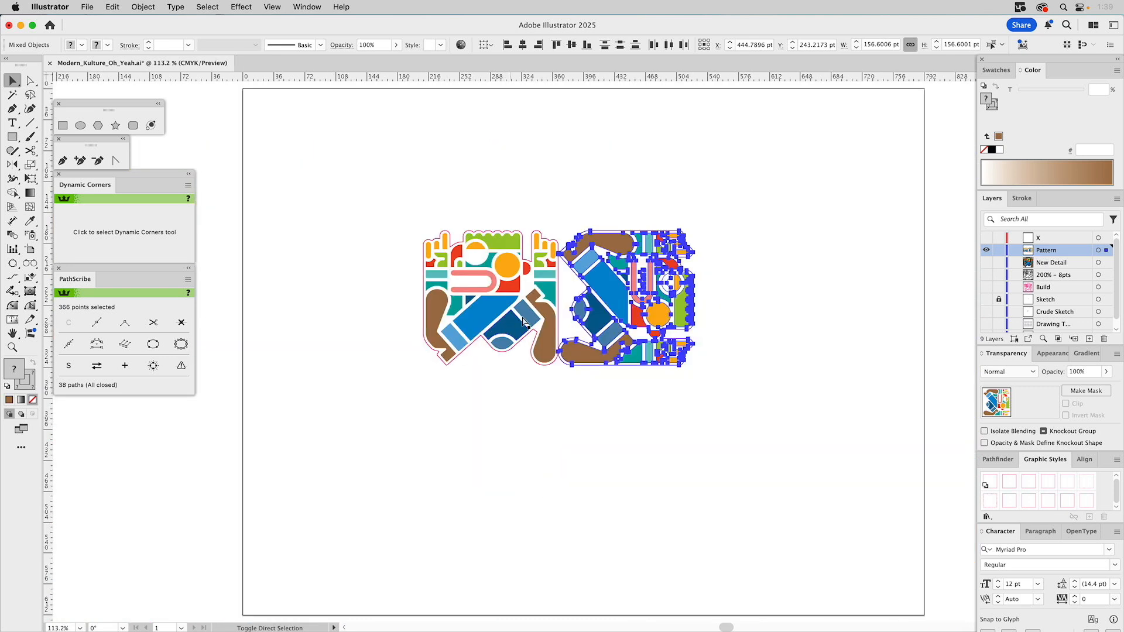
left_click(582, 182)
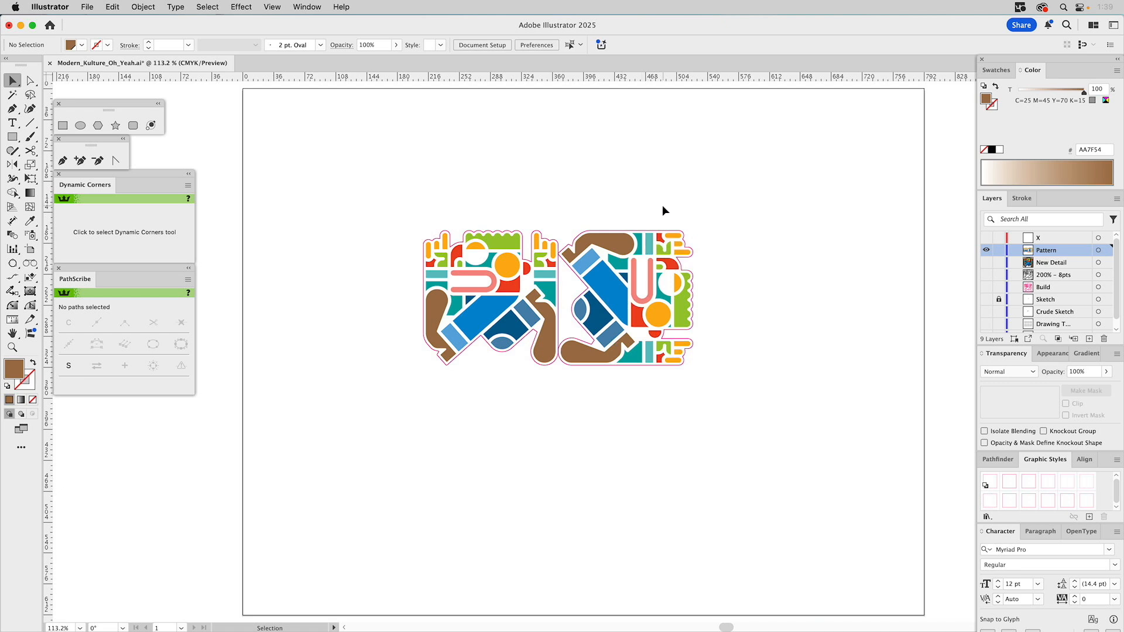
Step: Duplicate both characters together, rotated 180°, and place the copied pair just below the first pair
left_click_drag(626, 205, 458, 357)
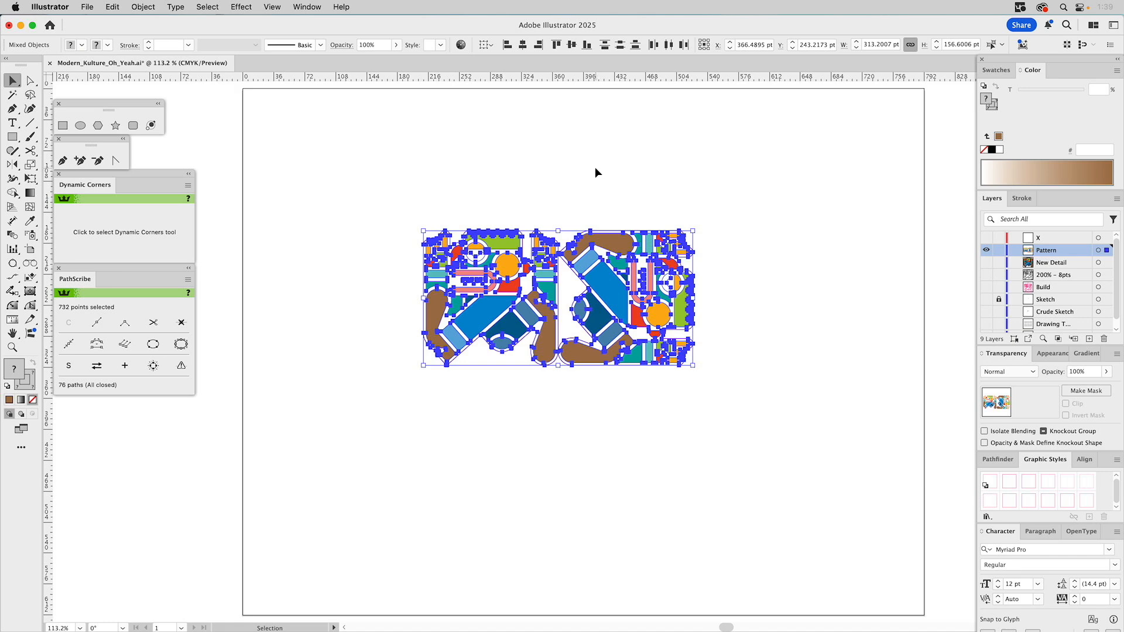
left_click_drag(425, 224, 736, 378)
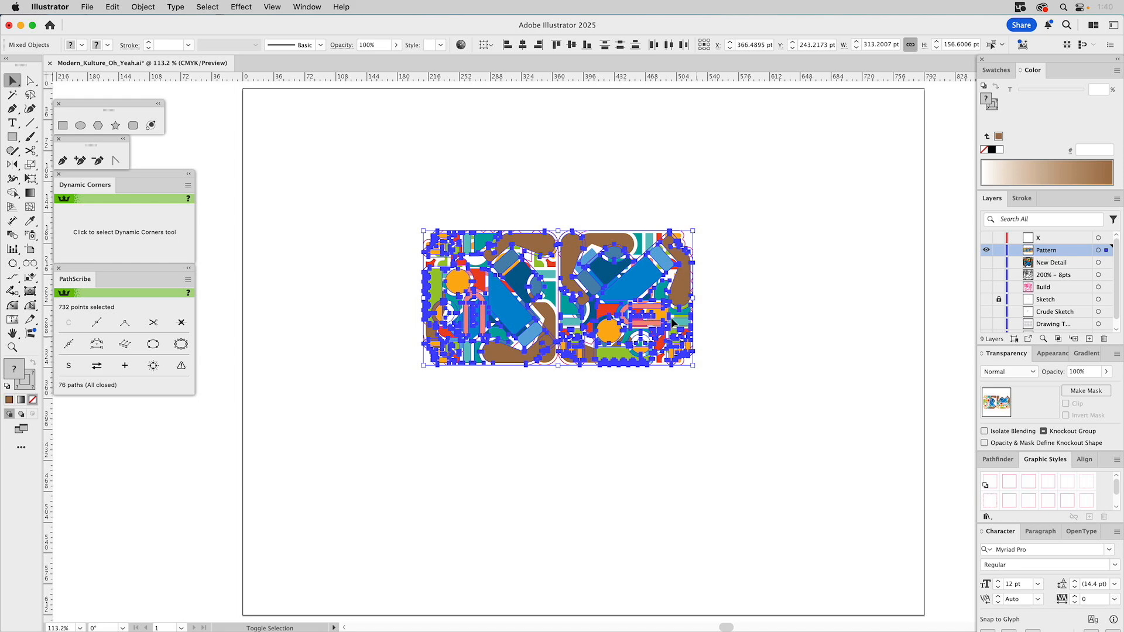
left_click_drag(645, 317, 637, 422)
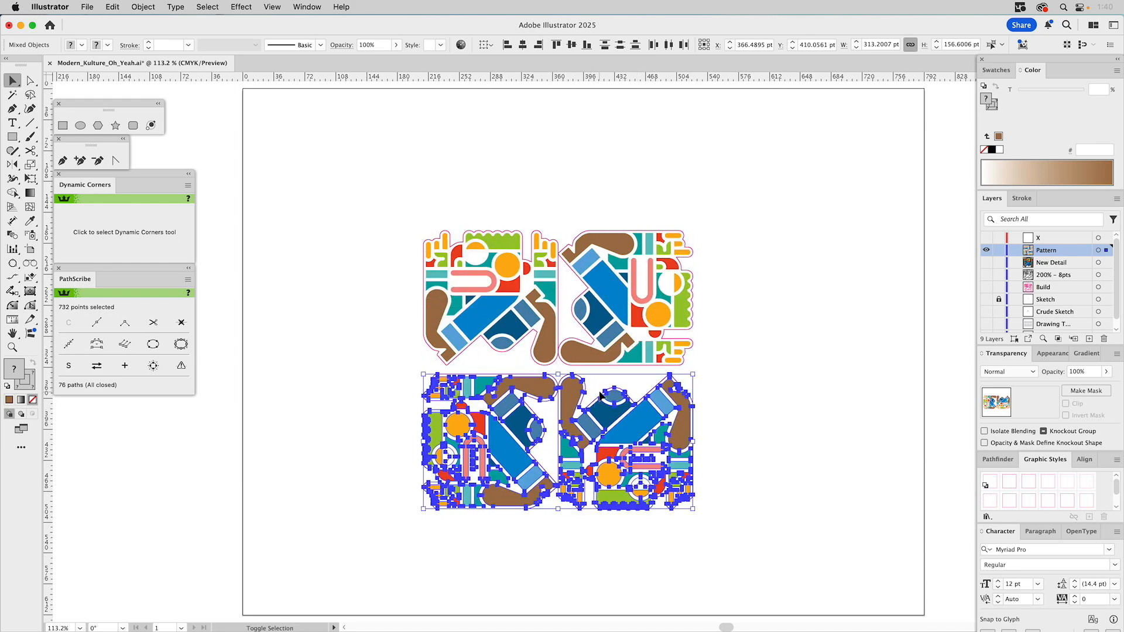
Step: Snap the lower pair's topmost outline point up onto the bottom outline edge of the upper pair
left_click(12, 347)
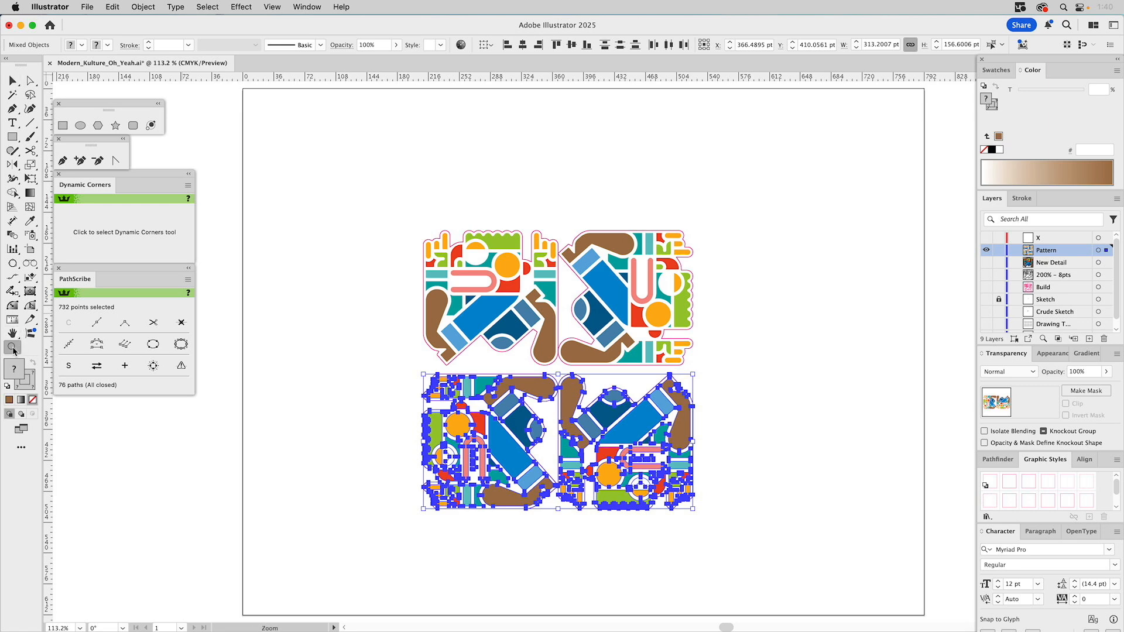
left_click_drag(558, 325, 728, 447)
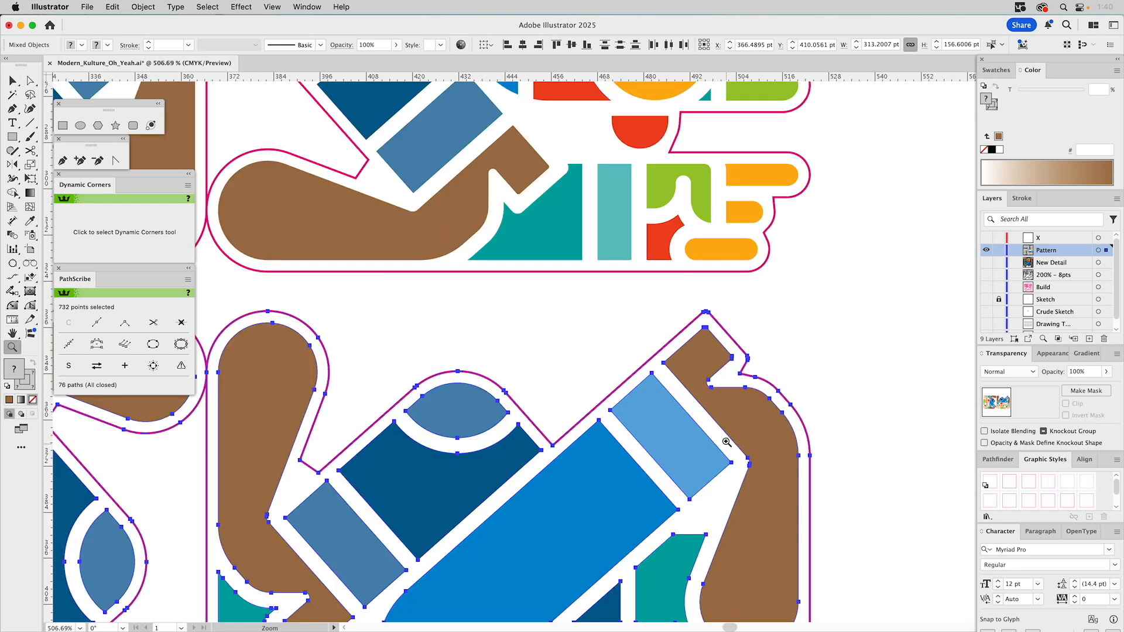
key("v")
left_click_drag(706, 311, 707, 273)
left_click(864, 286)
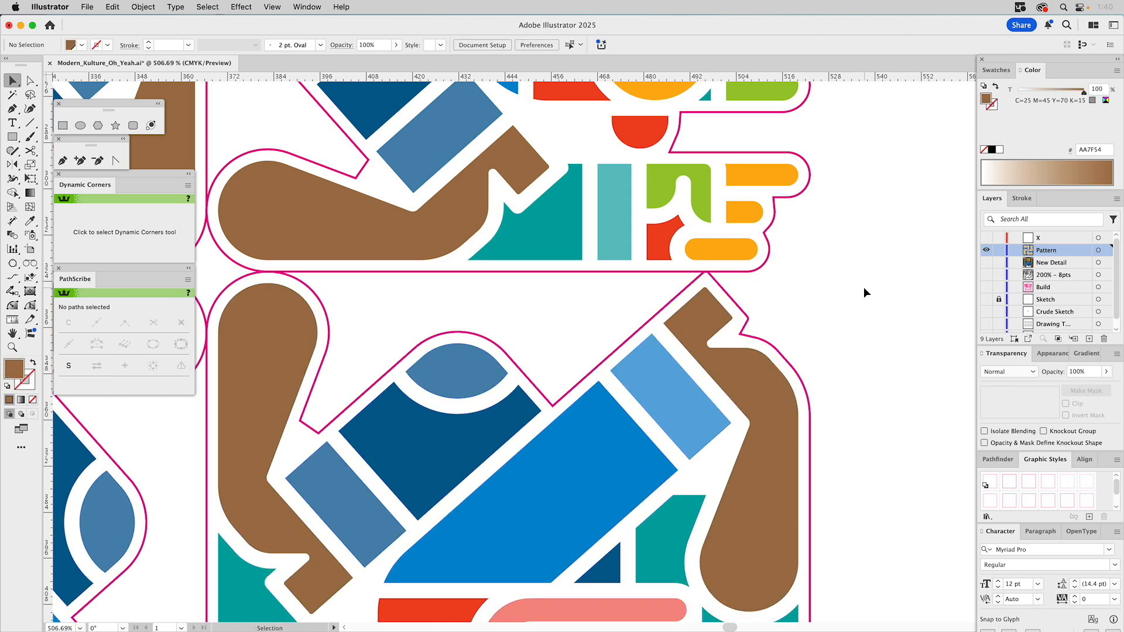
key("super+0")
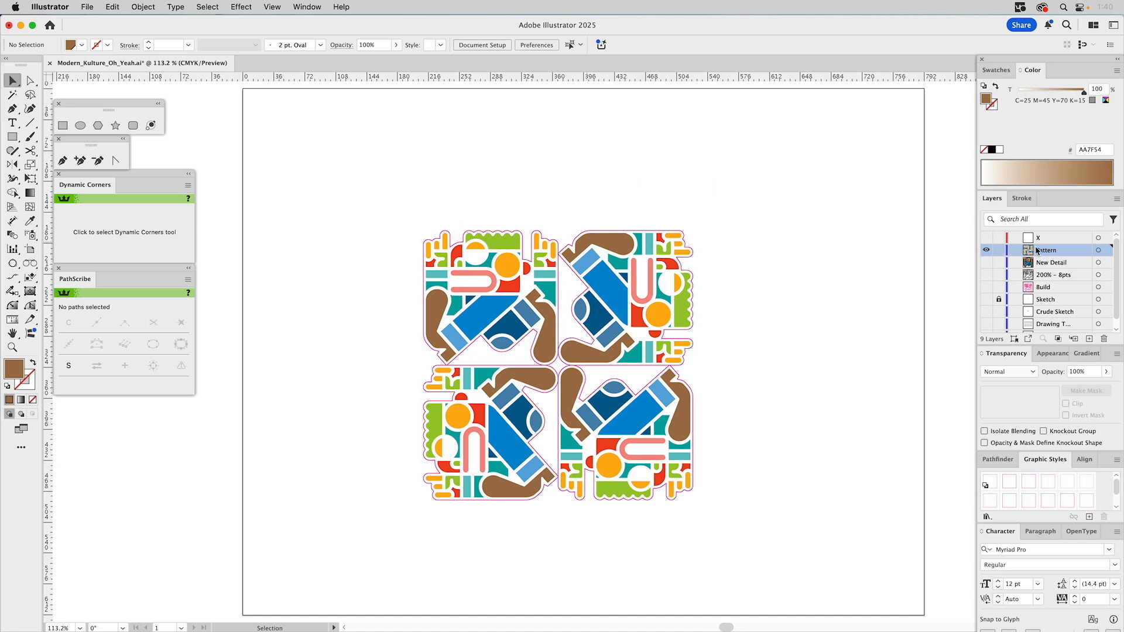
Step: Add a new layer directly above the Pattern layer, named "Pattern Fill" and coloured Medium Blue
left_click(1089, 339)
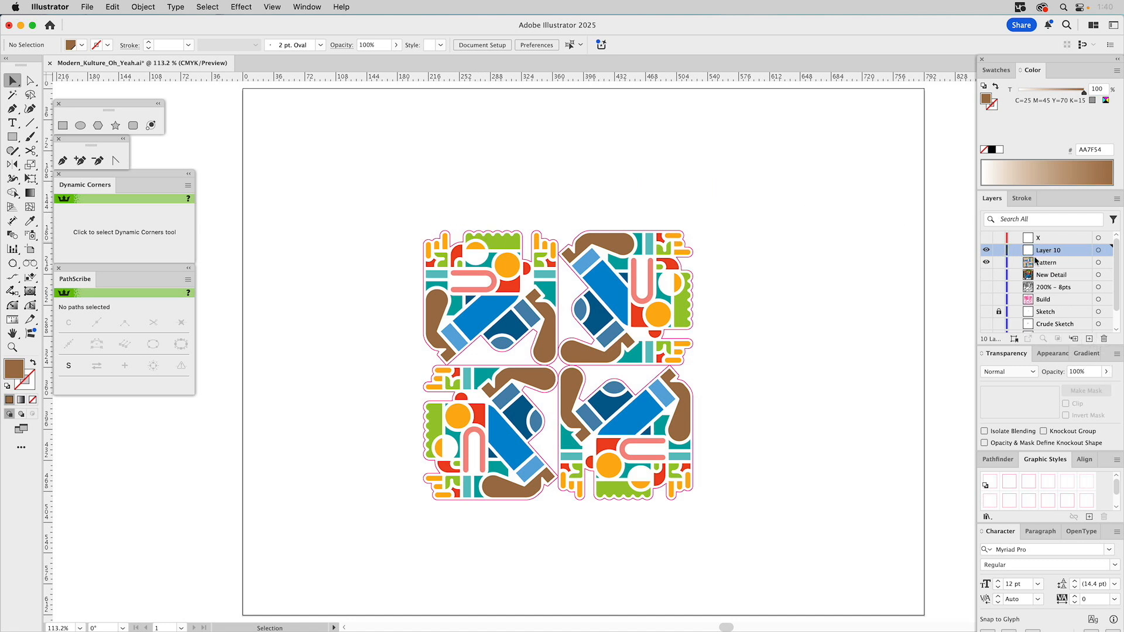
double_click(1052, 250)
double_click(1077, 248)
left_click(842, 281)
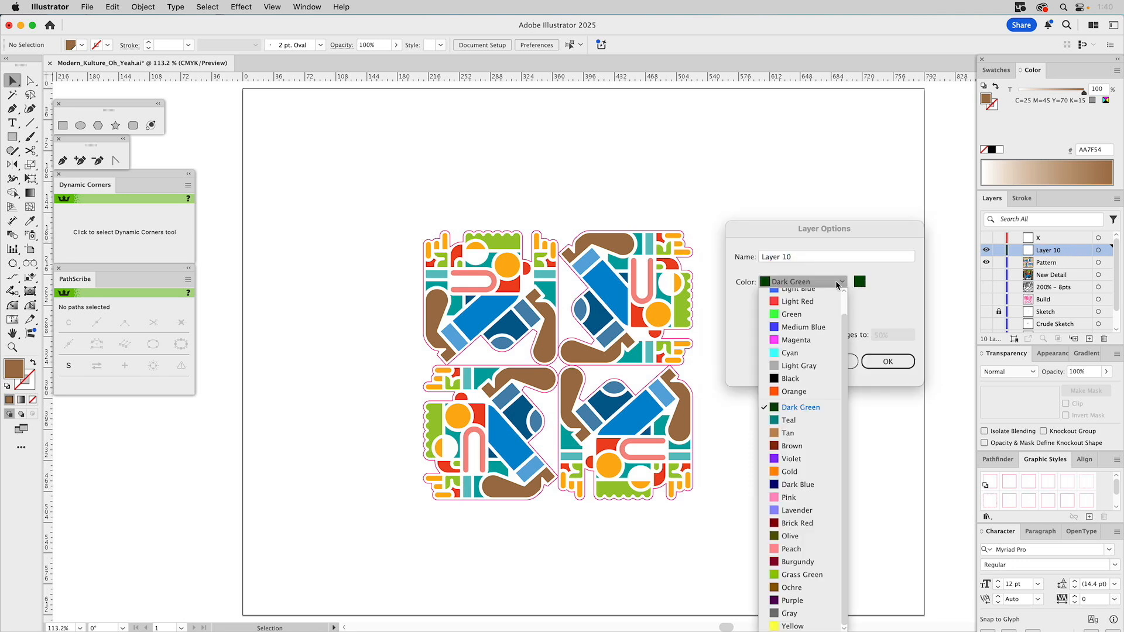
left_click(810, 324)
left_click(801, 257)
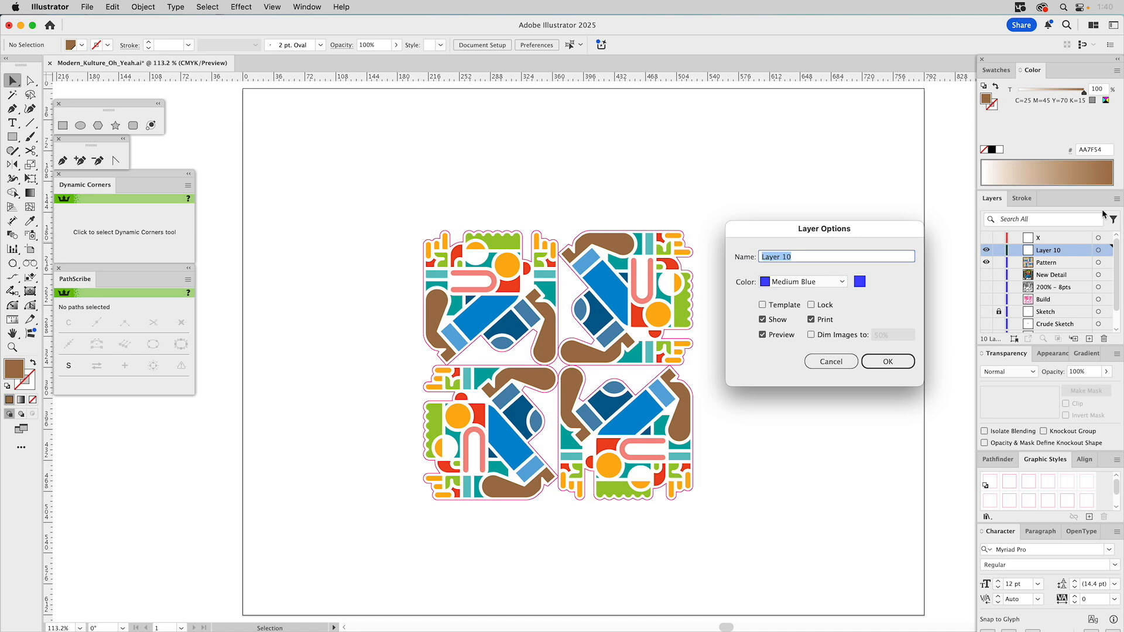
type("Pattern Fill")
key("Return")
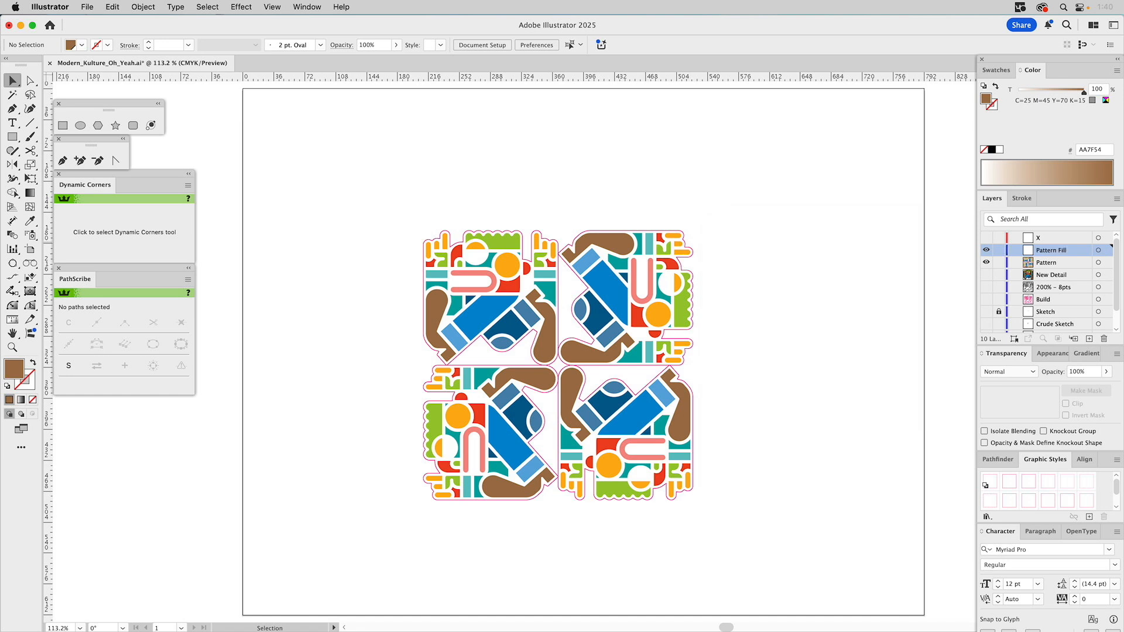
Step: Hide the Pattern Fill layer, save all four characters with their outlines as a pattern swatch, and open that swatch for editing
left_click(987, 251)
left_click_drag(730, 207, 365, 547)
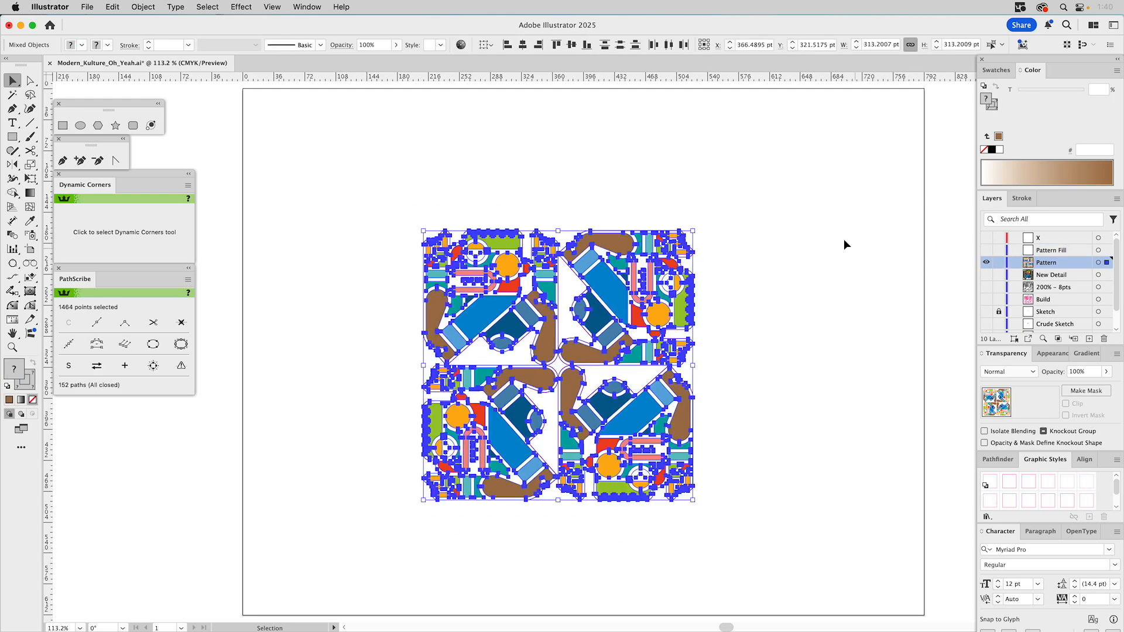
left_click(1004, 71)
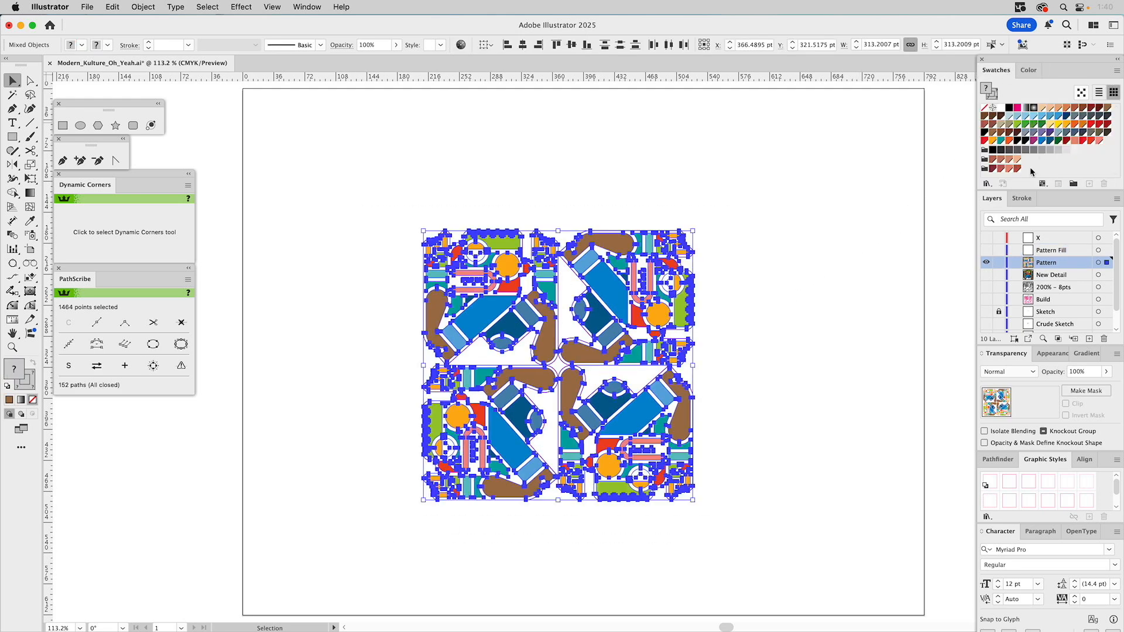
left_click_drag(685, 257, 1073, 167)
left_click(809, 213)
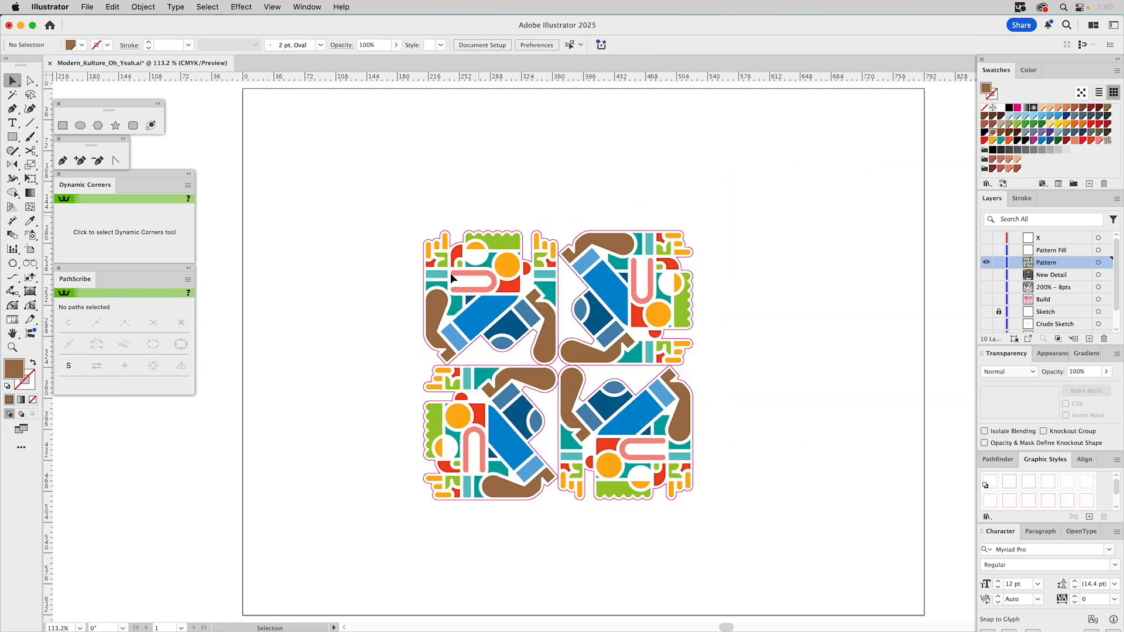
double_click(1108, 144)
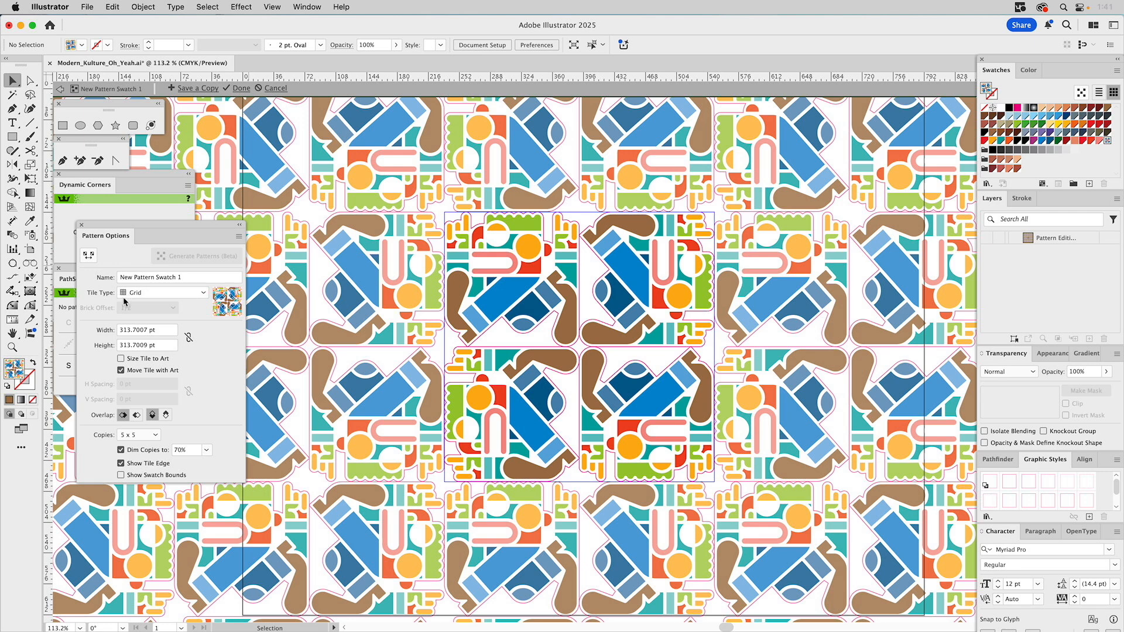
Step: Resize the pattern tile to 313.2005 by 313.1999 pt, fitting its edges to the outer extremes of the character outlines
left_click(89, 255)
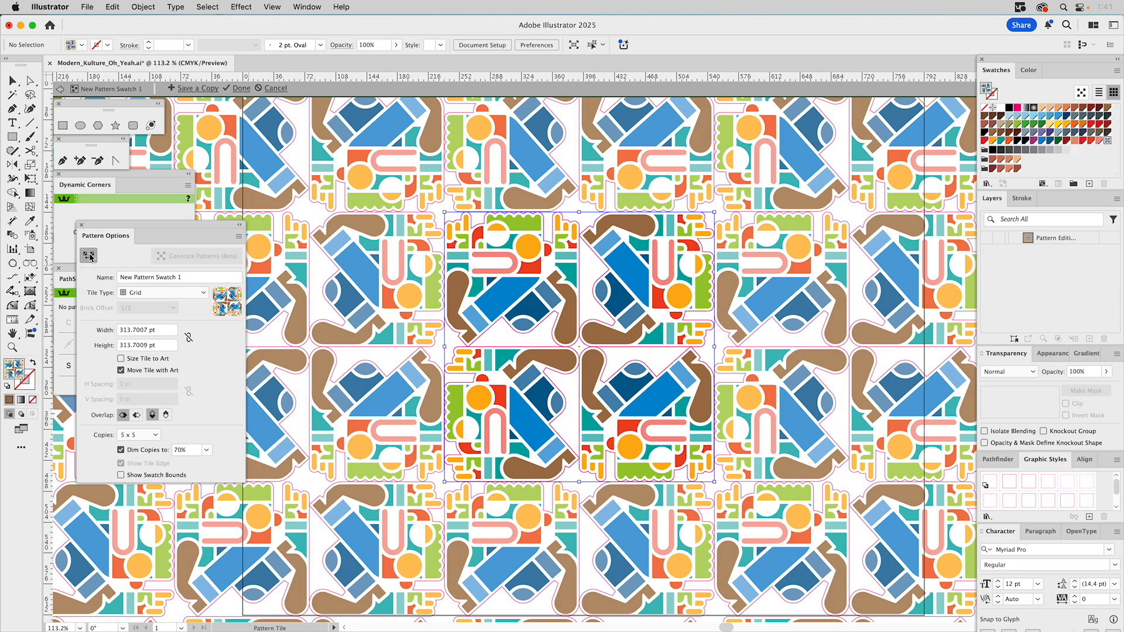
left_click_drag(444, 212, 436, 202)
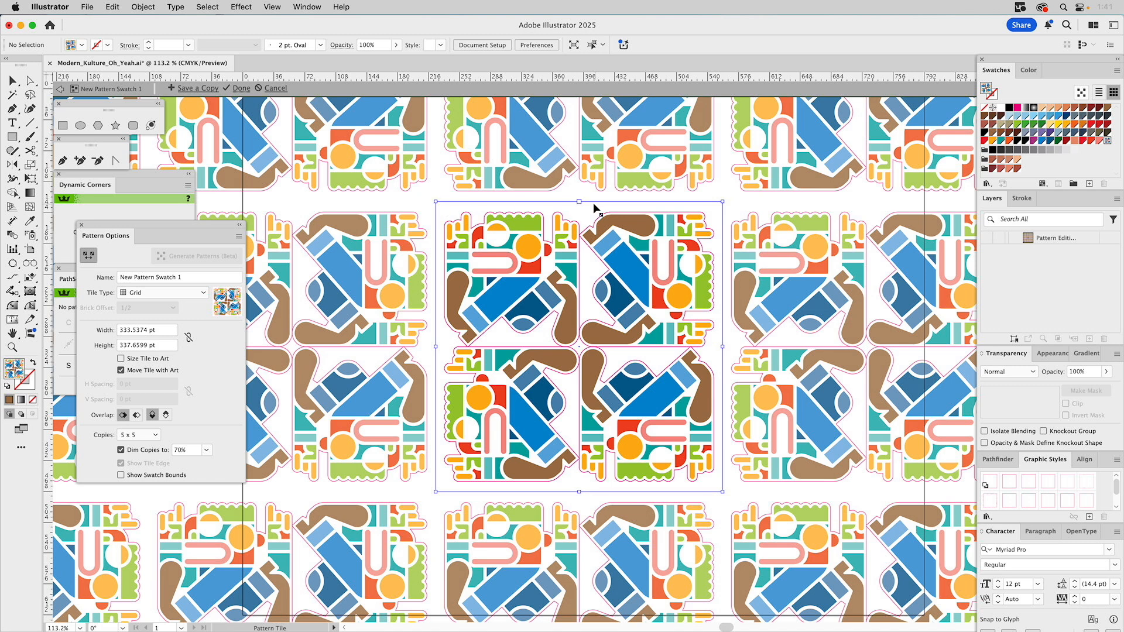
left_click_drag(581, 202, 623, 212)
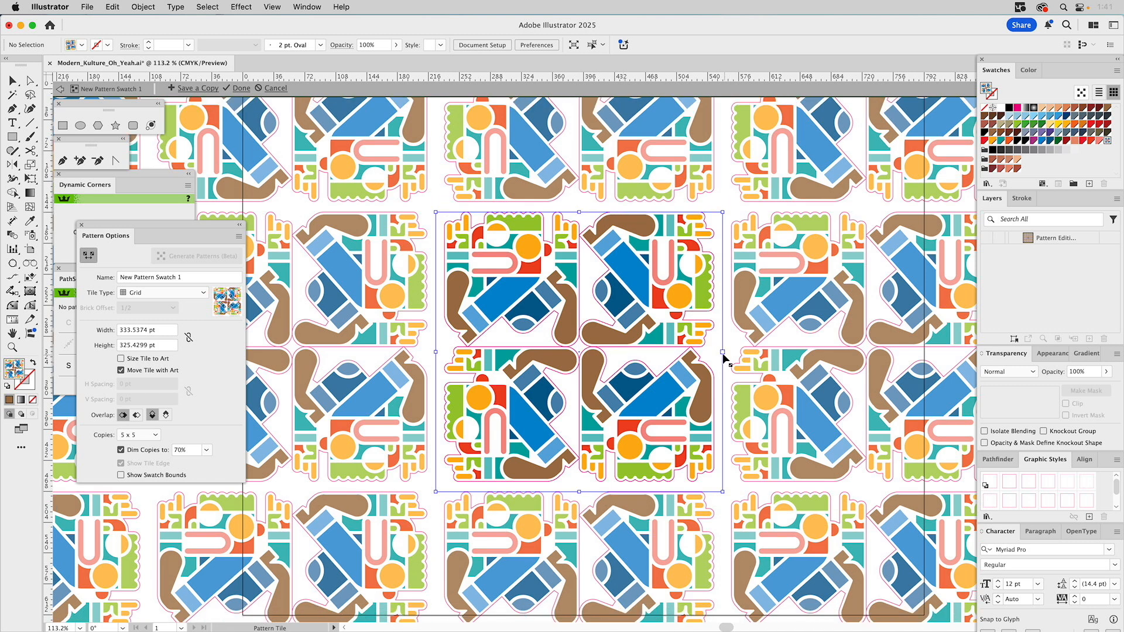
left_click_drag(436, 352, 442, 292)
left_click_drag(583, 492, 464, 483)
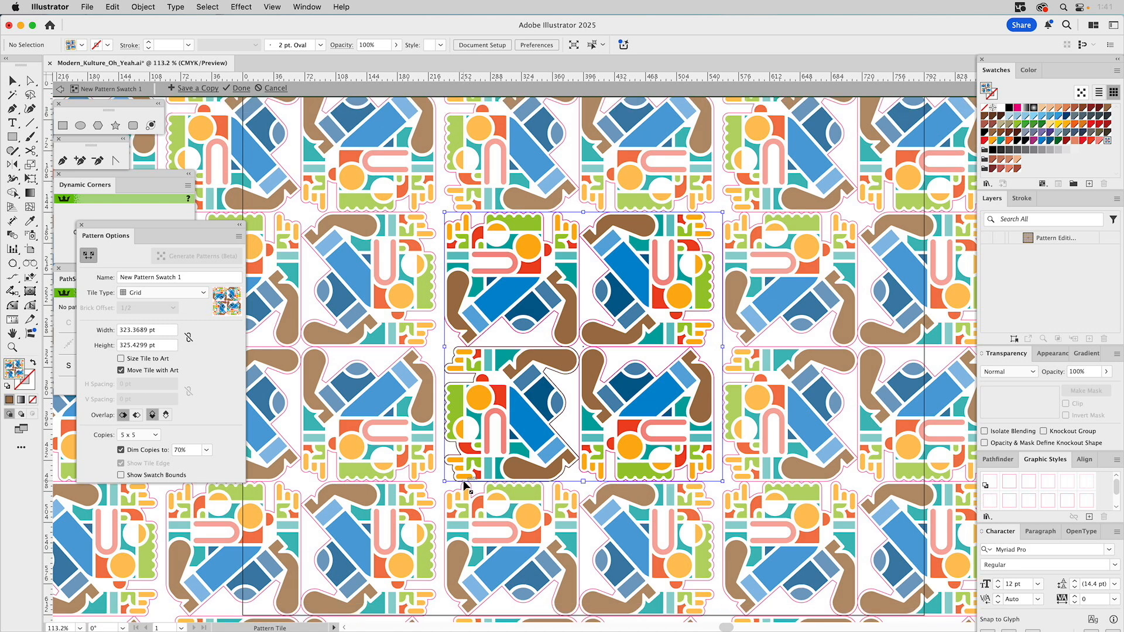
left_click_drag(724, 349, 715, 381)
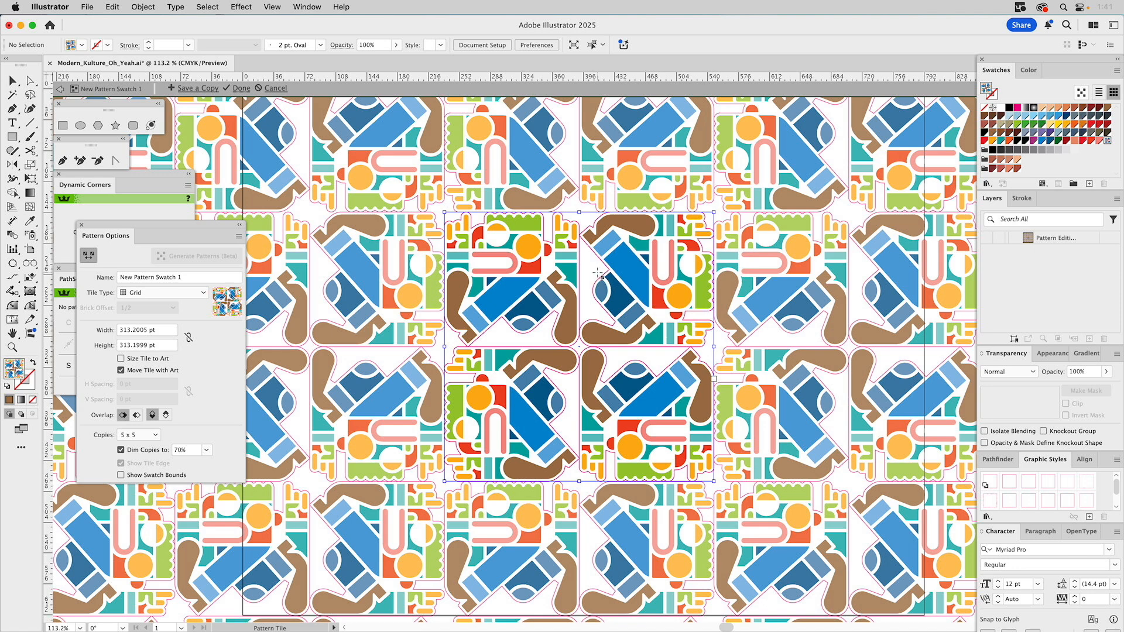
Step: Select all four magenta offset outlines in the pattern tile and delete them
key("v")
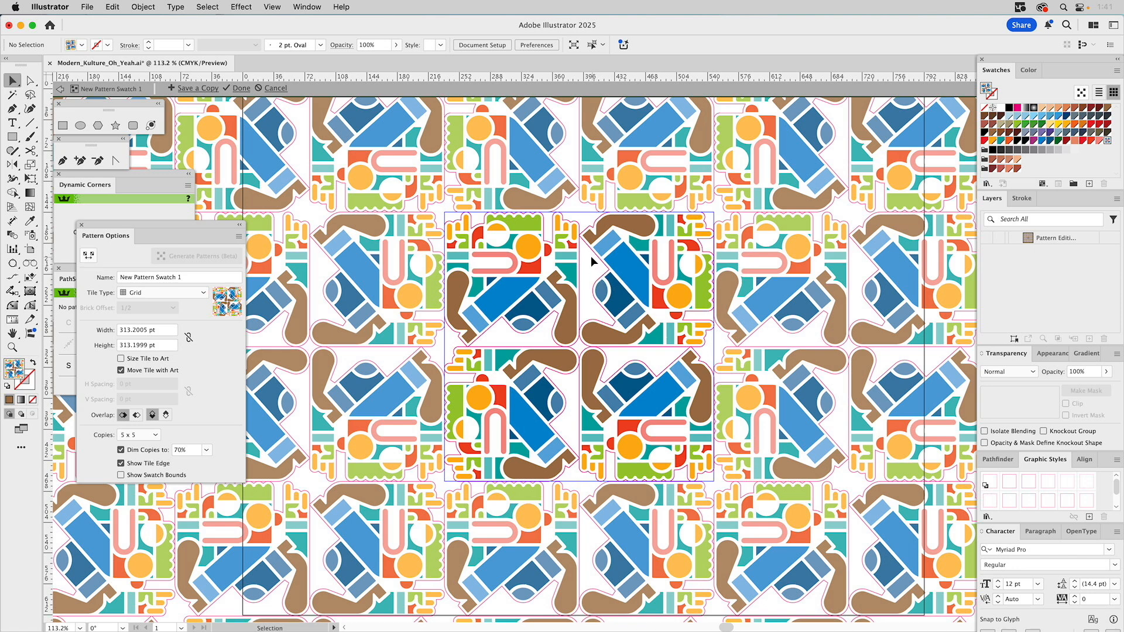
left_click(581, 258)
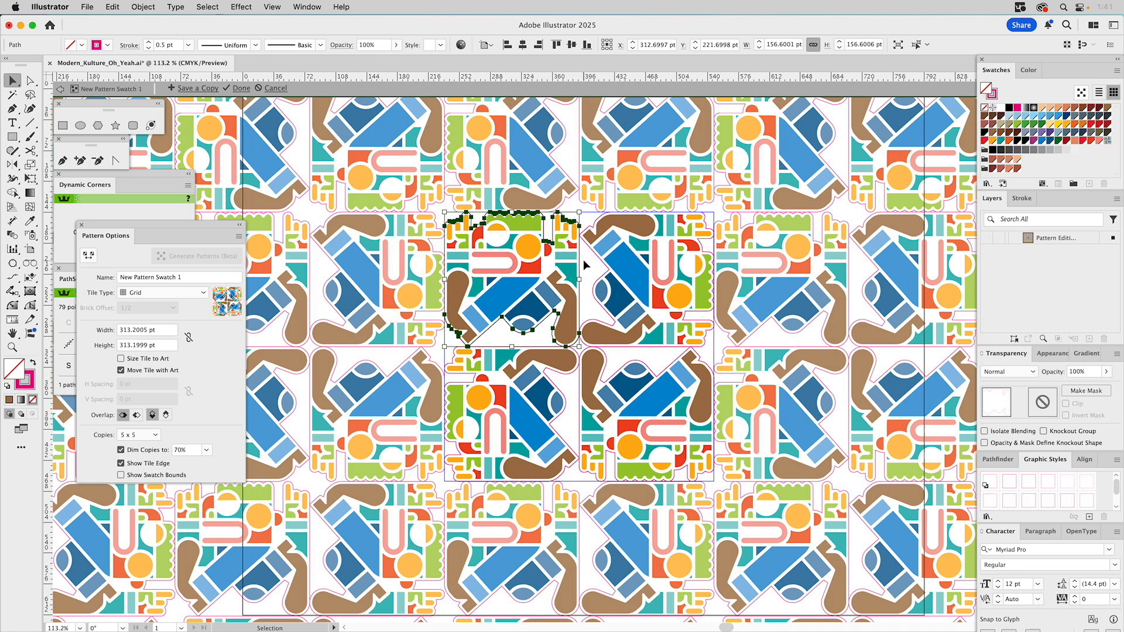
key("super+a")
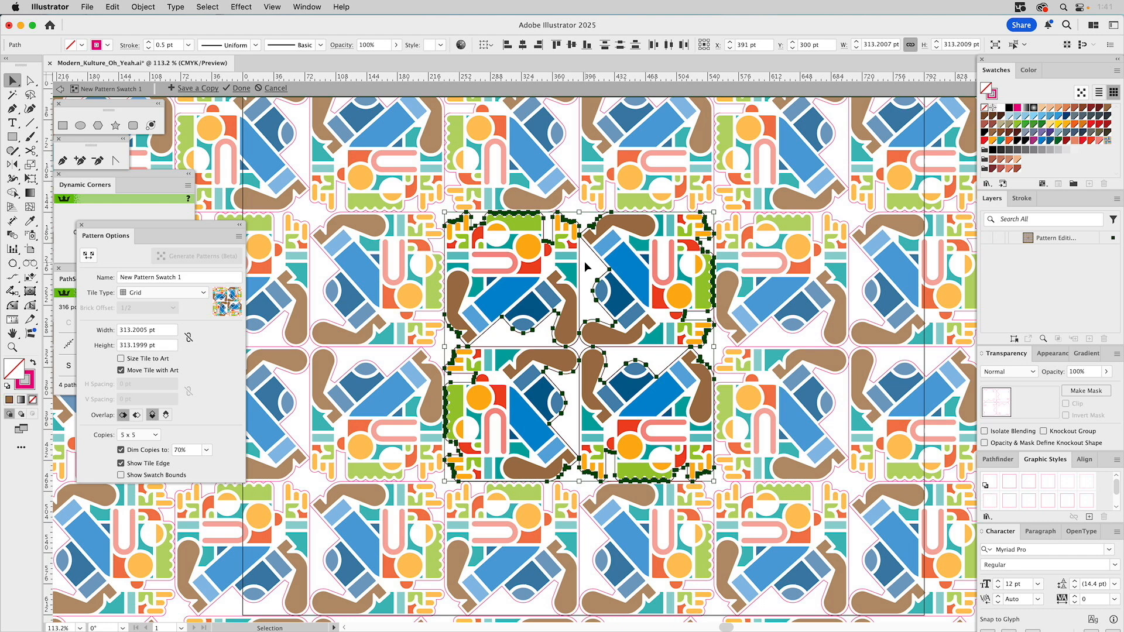
key("super+shift+a")
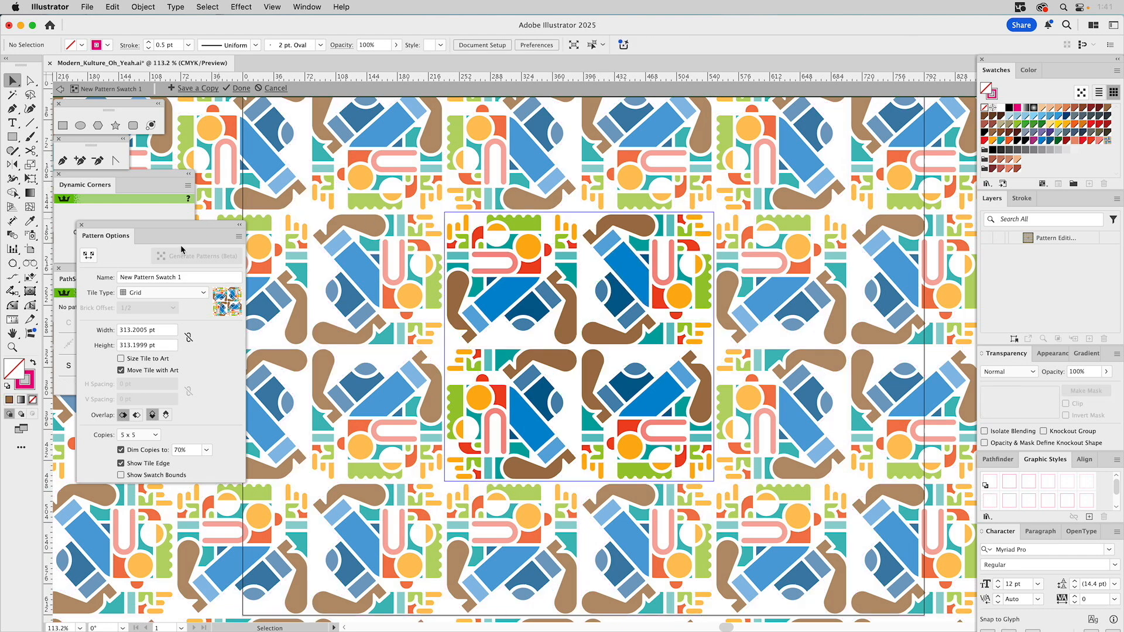
Step: Name the pattern "Oh Yeah Pattern" and exit pattern editing
left_click(151, 277)
left_click_drag(183, 277, 116, 276)
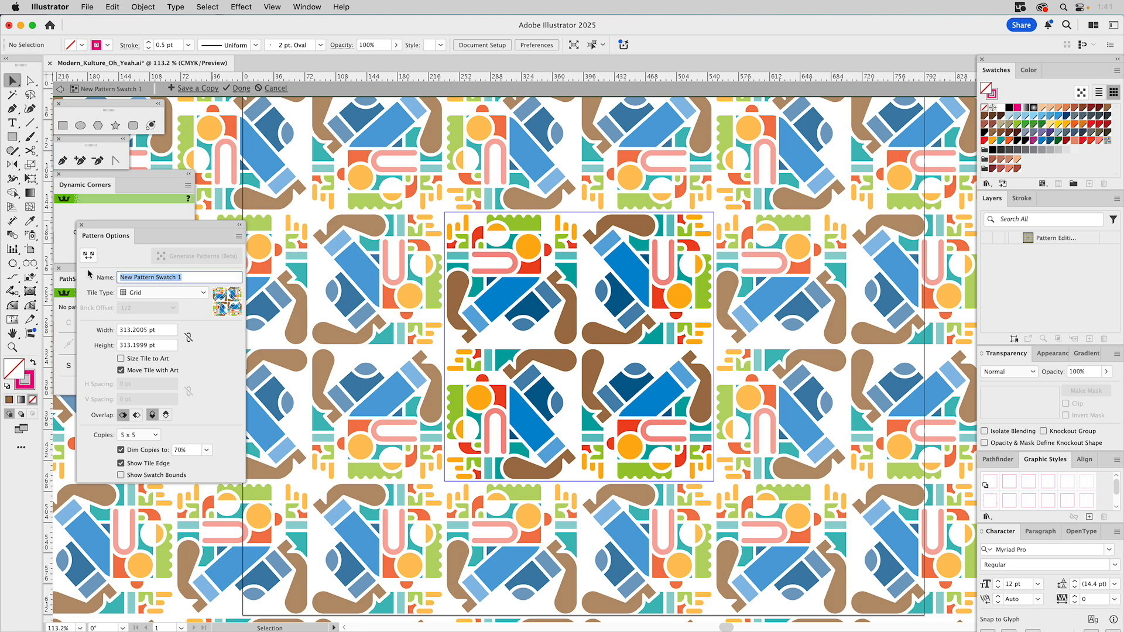
type("Oh Yeah Pattern")
key("Return")
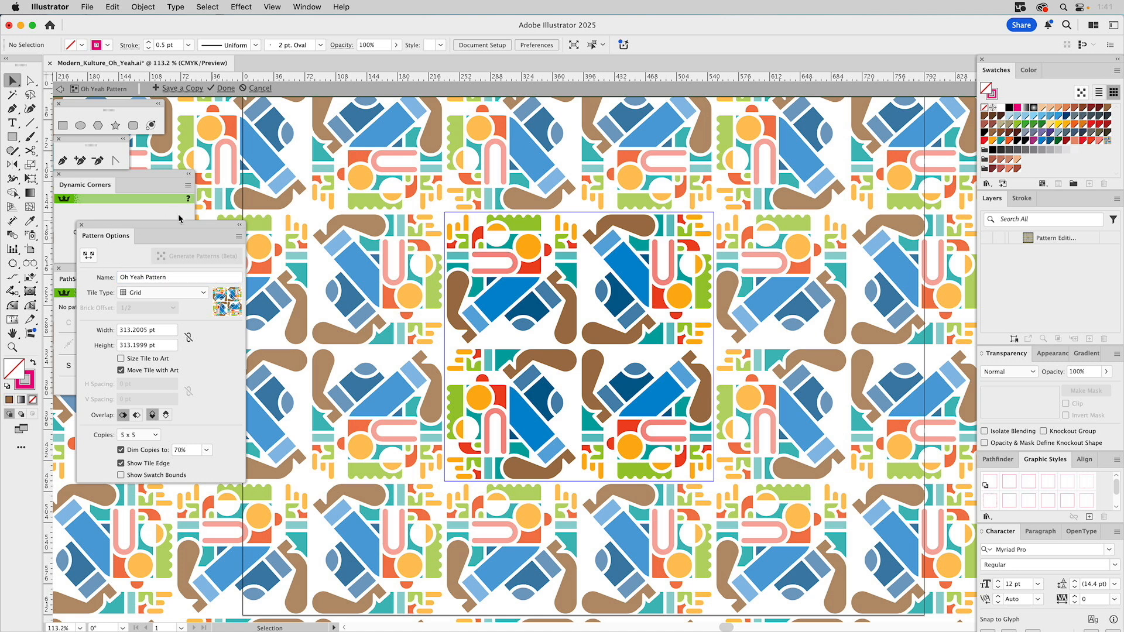
key("Escape")
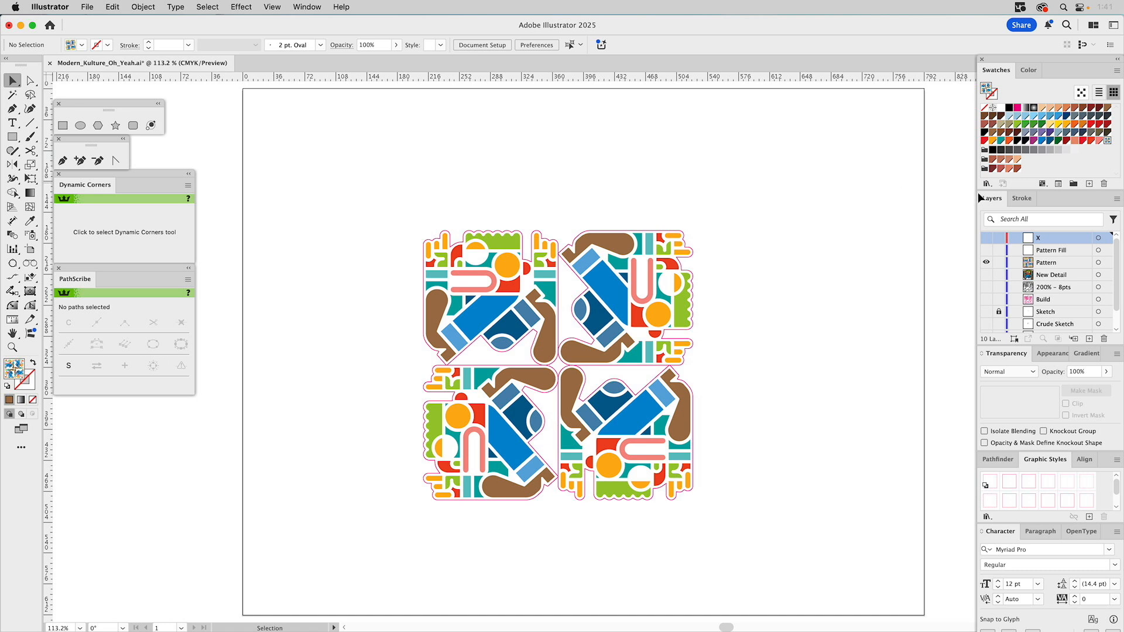
Step: Hide the Pattern layer and draw a pattern-filled 792 by 612 pt rectangle covering the artboard on the visible Pattern Fill layer
left_click(986, 262)
left_click(986, 250)
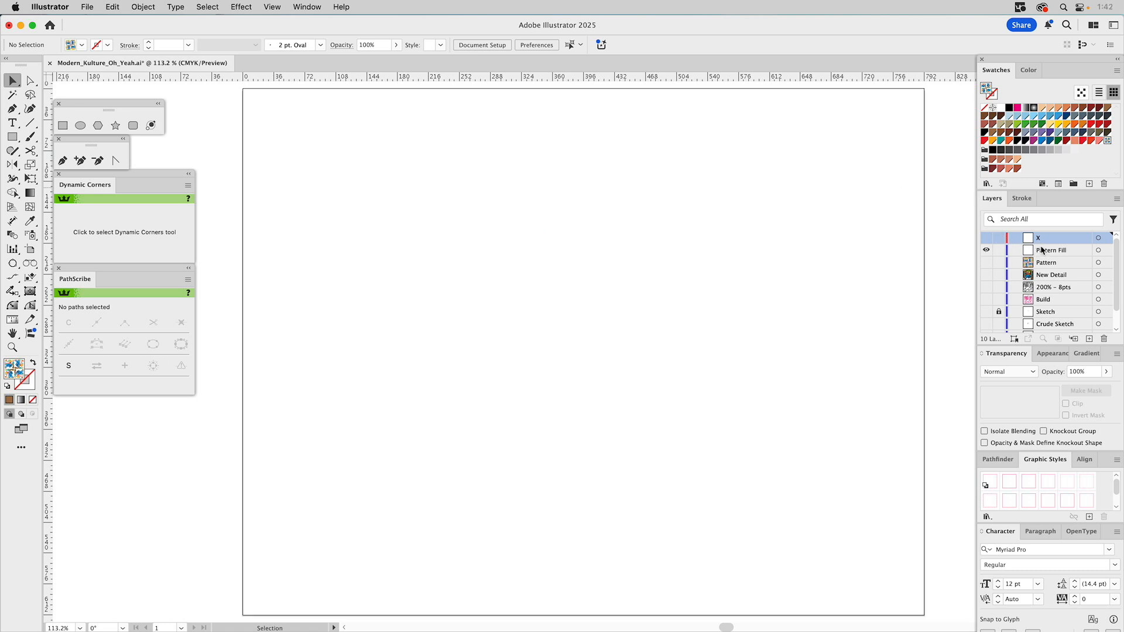
left_click(1041, 251)
left_click(62, 125)
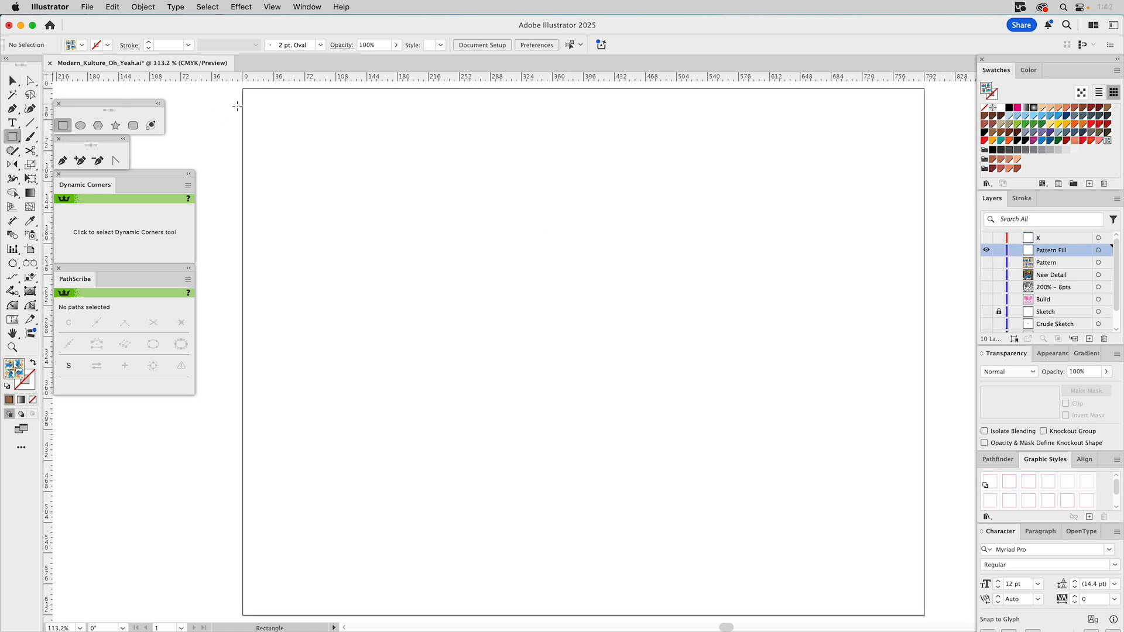
left_click_drag(243, 88, 924, 615)
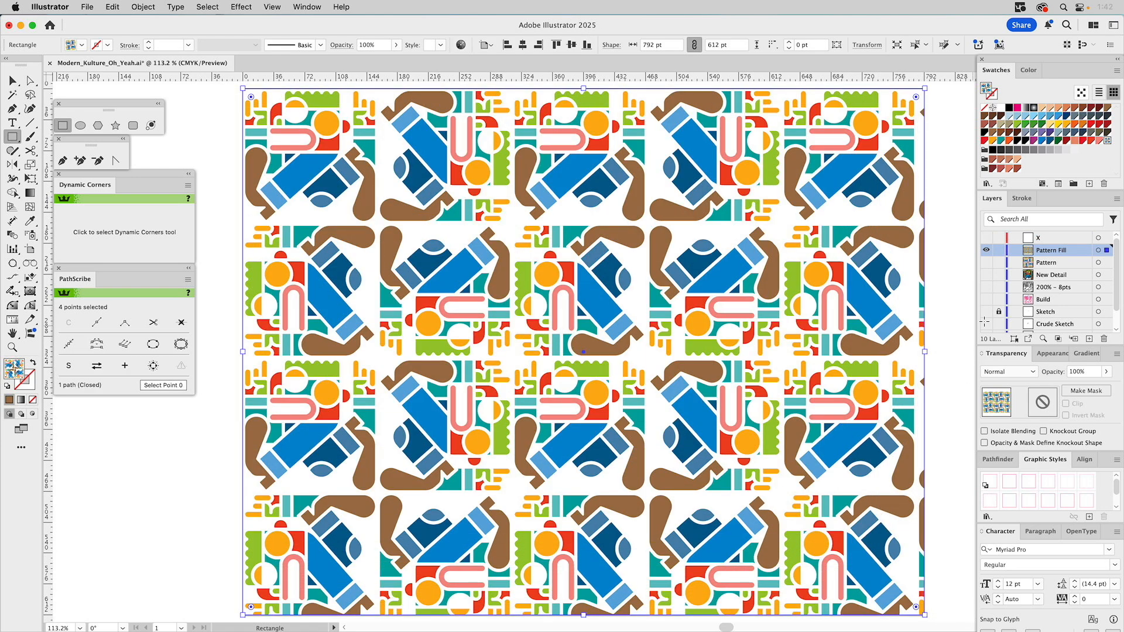
Step: Add a second fill to the rectangle and set the lower fill to Black behind the pattern
left_click(1046, 353)
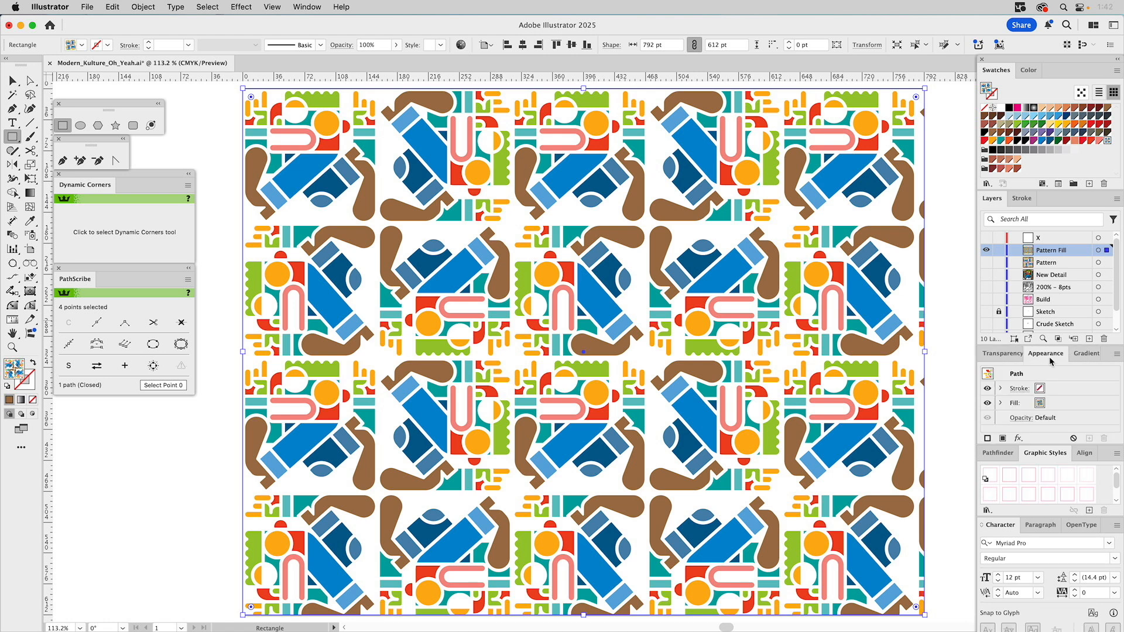
left_click(1062, 408)
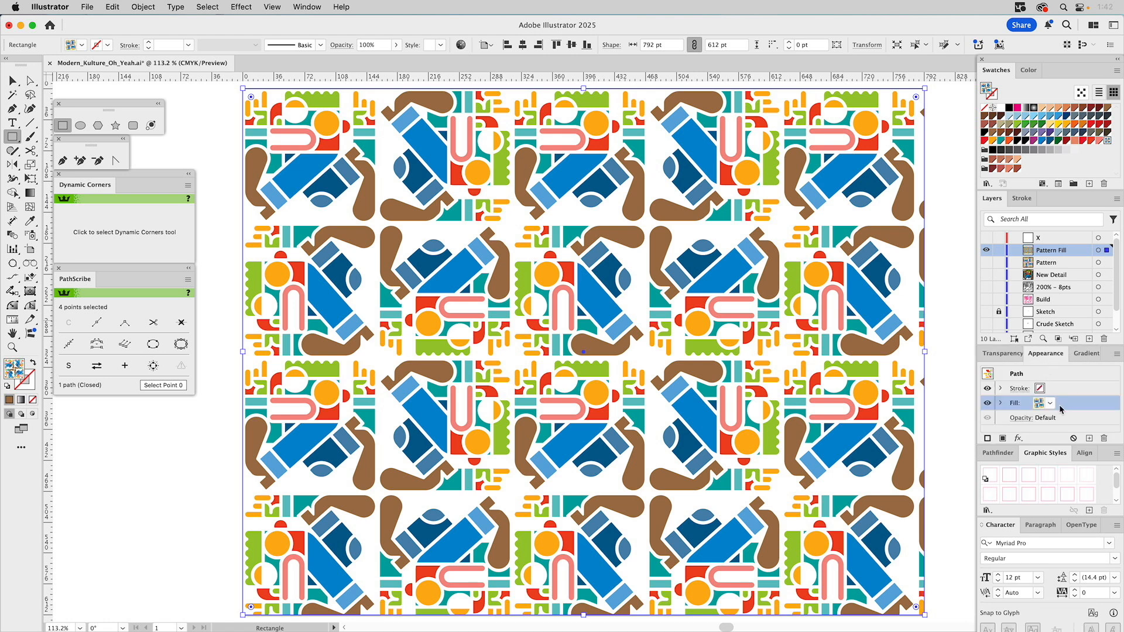
left_click(1116, 356)
left_click(1049, 358)
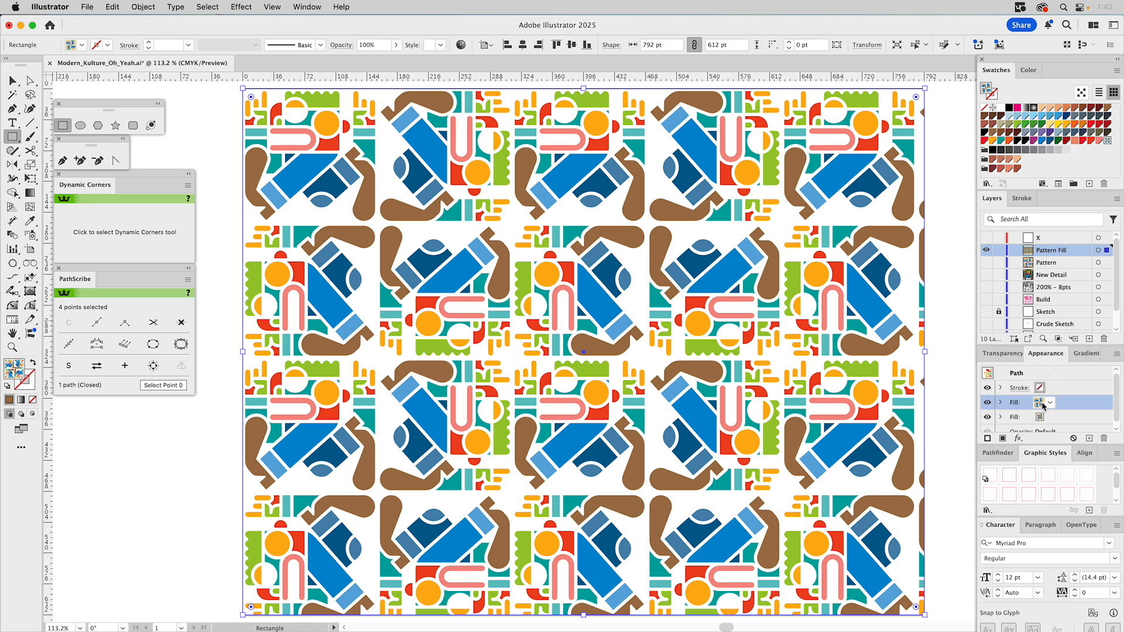
left_click(1050, 418)
left_click(1049, 418)
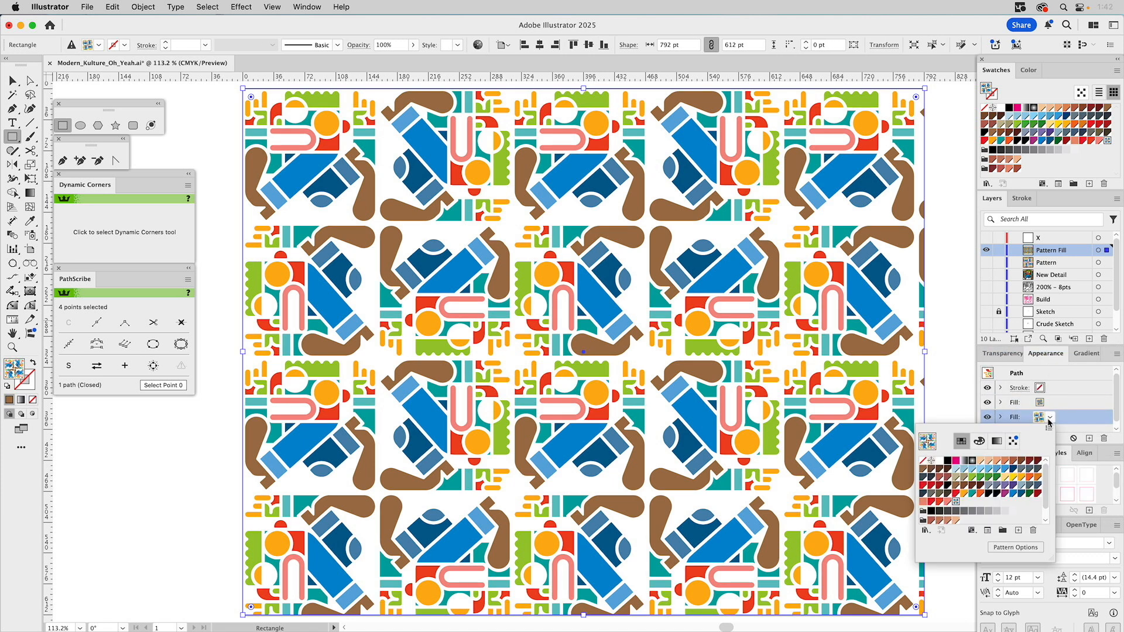
left_click(989, 496)
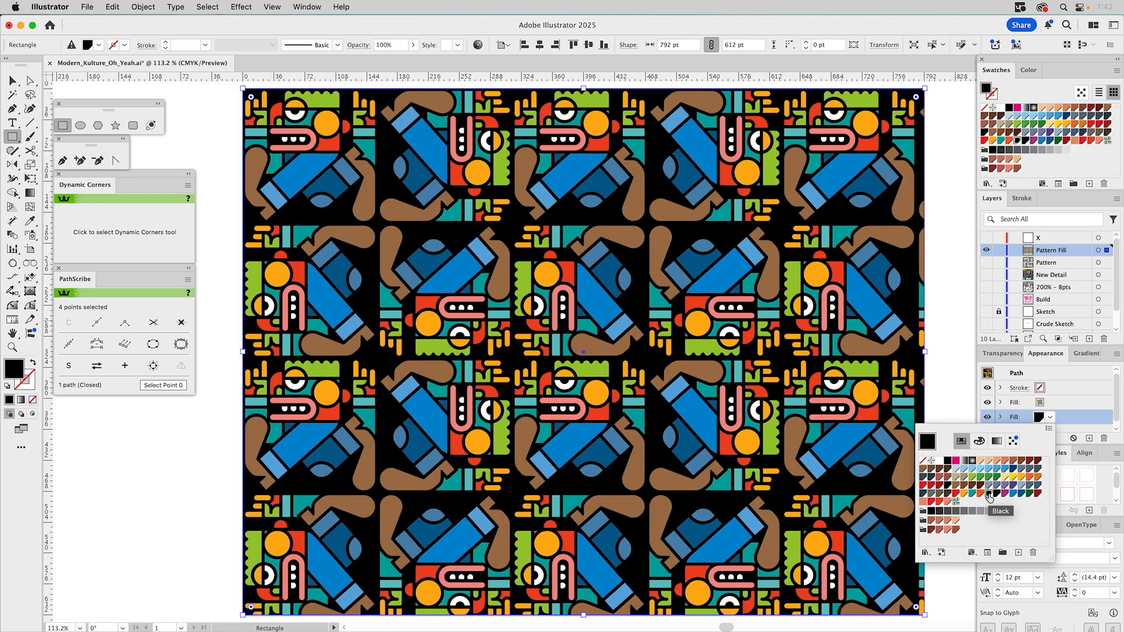
left_click(949, 331)
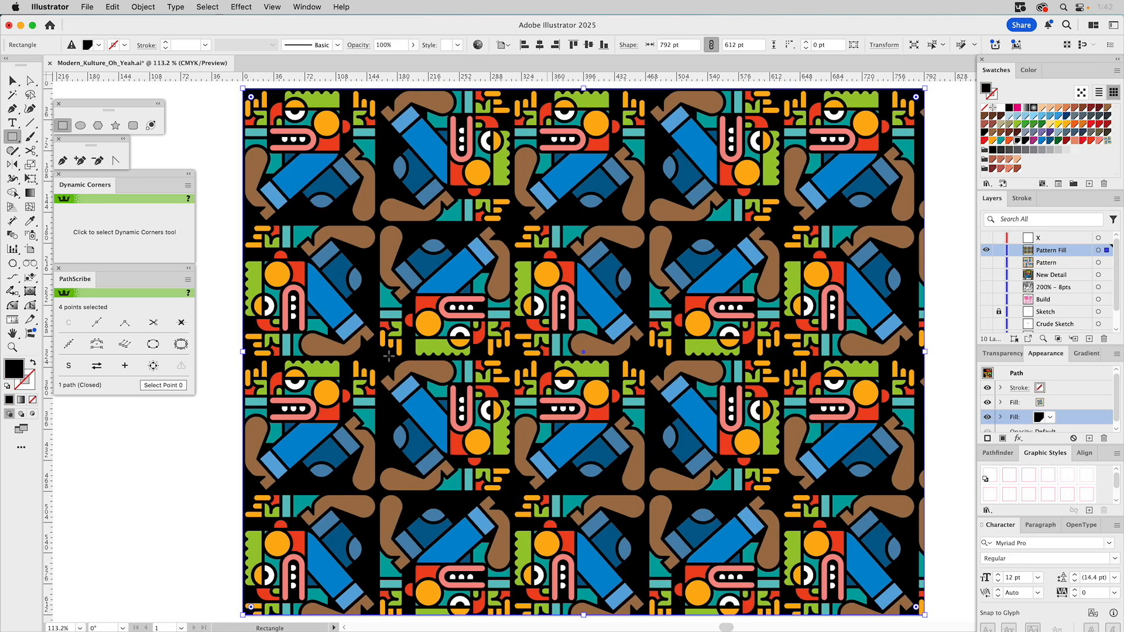
Step: Target the rectangle's pattern fill and scale only the pattern uniformly to 50%, with Transform Objects off and Transform Patterns on
left_click(12, 347)
left_click(546, 343, "alt")
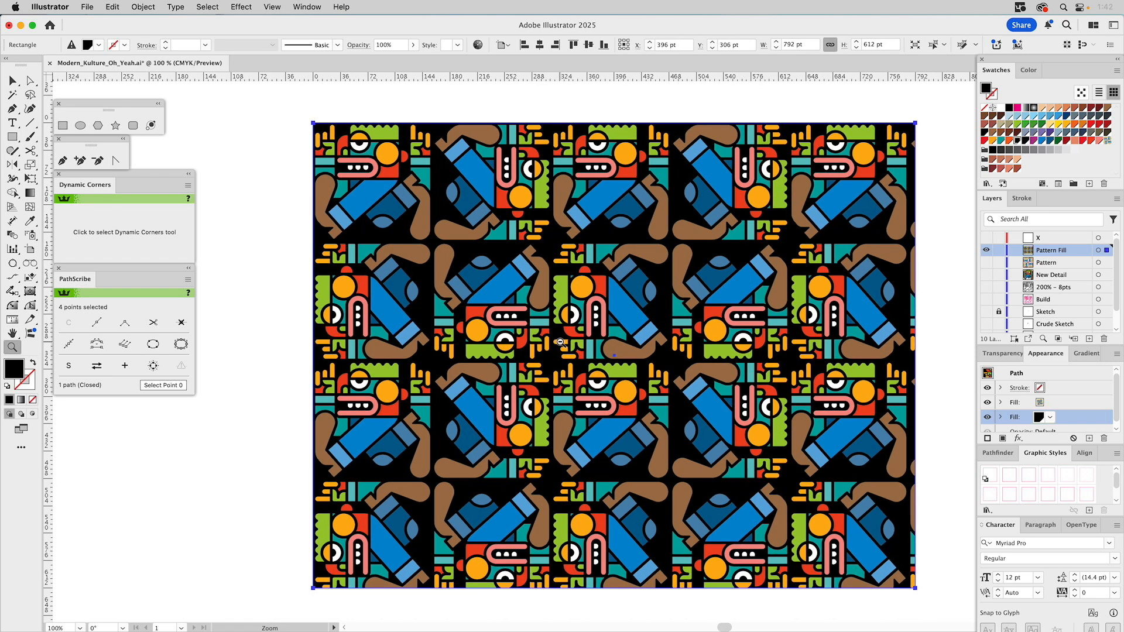
left_click(560, 343, "alt")
key("v")
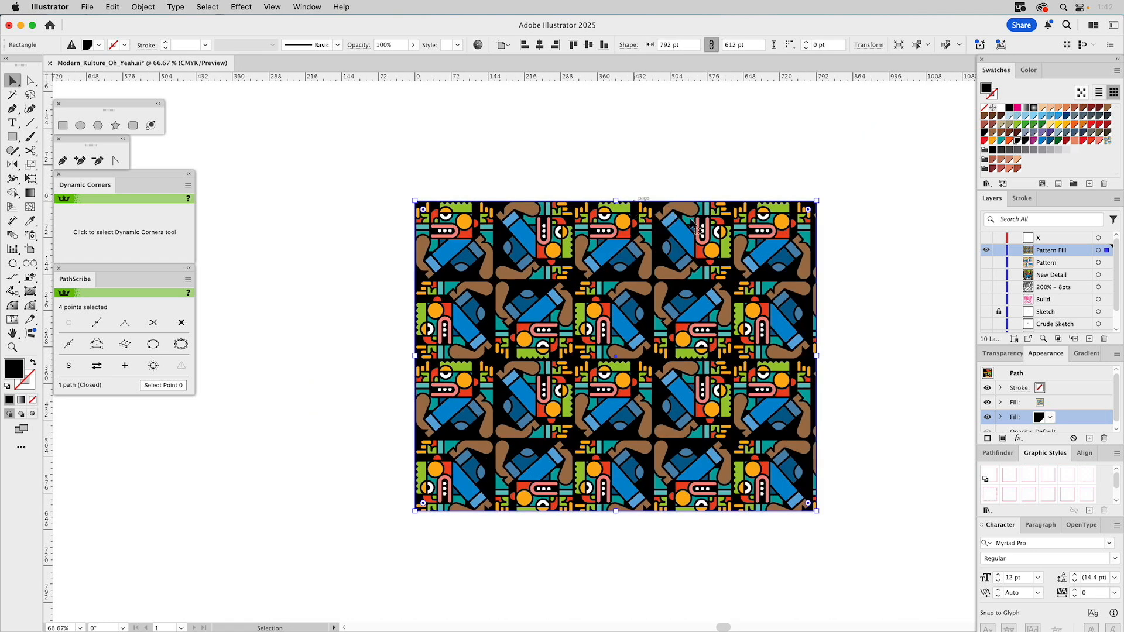
left_click(1054, 404)
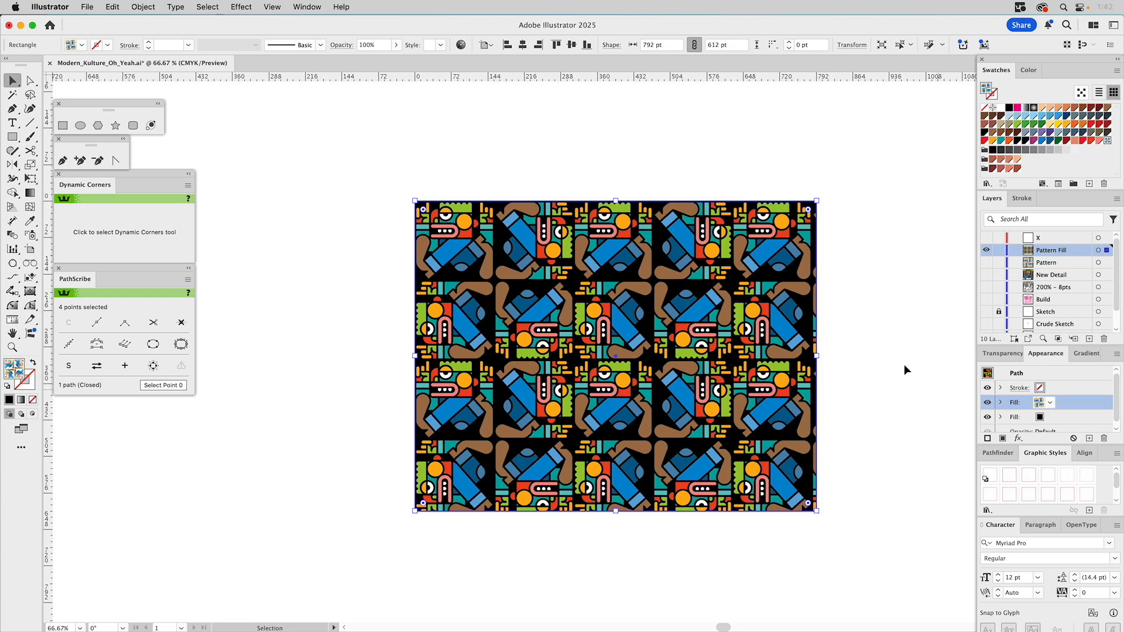
key("a")
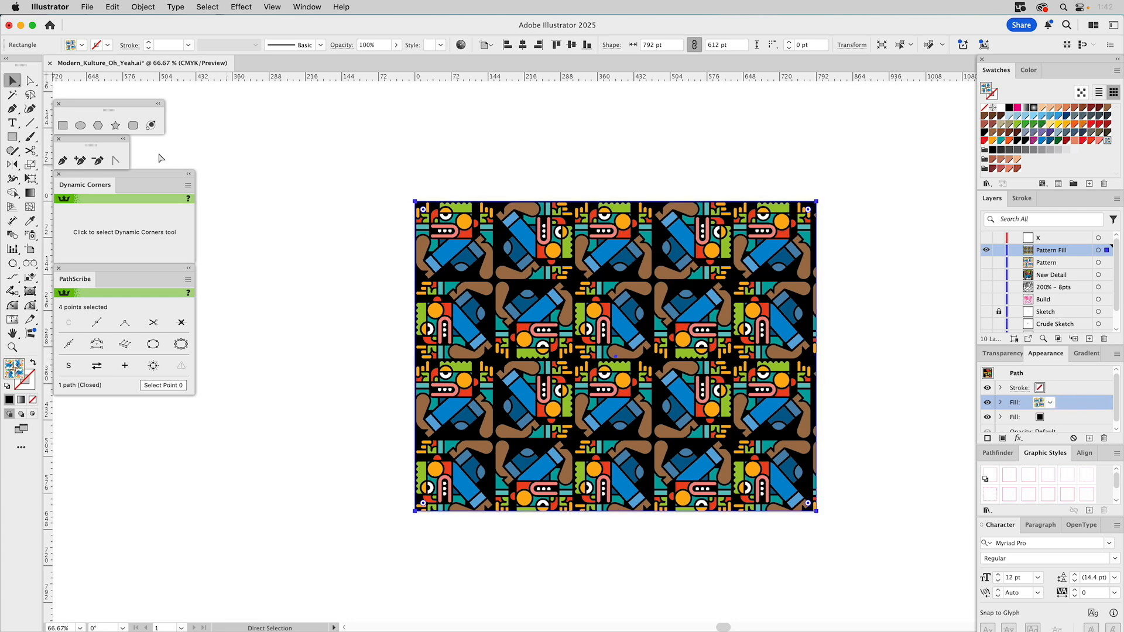
key("z")
left_click_drag(379, 169, 862, 550)
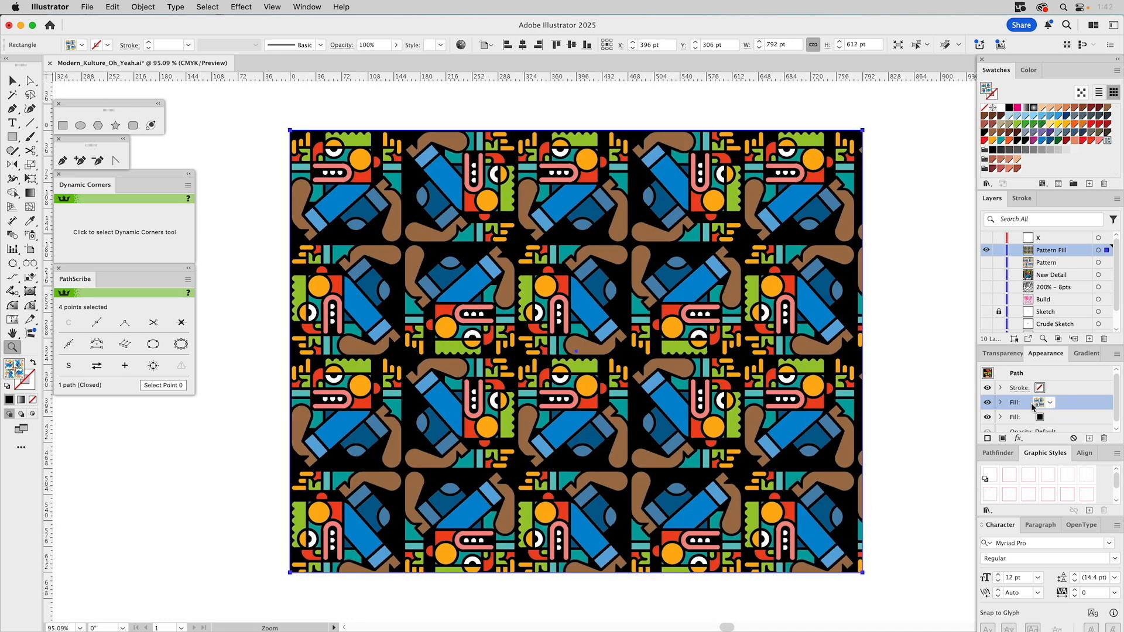
key("v")
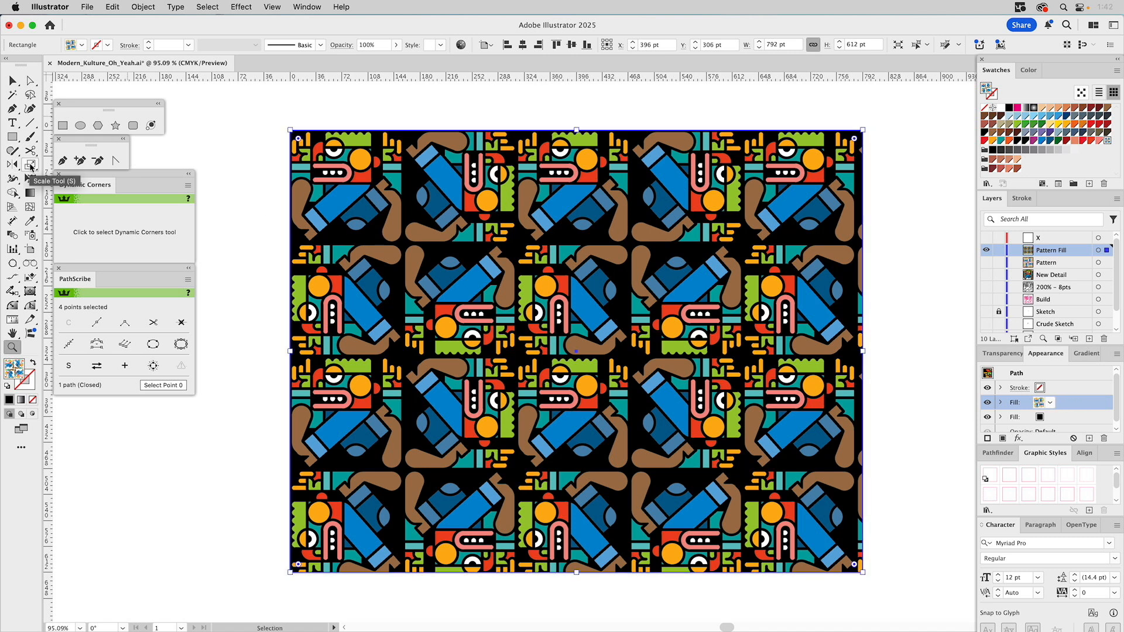
double_click(30, 167)
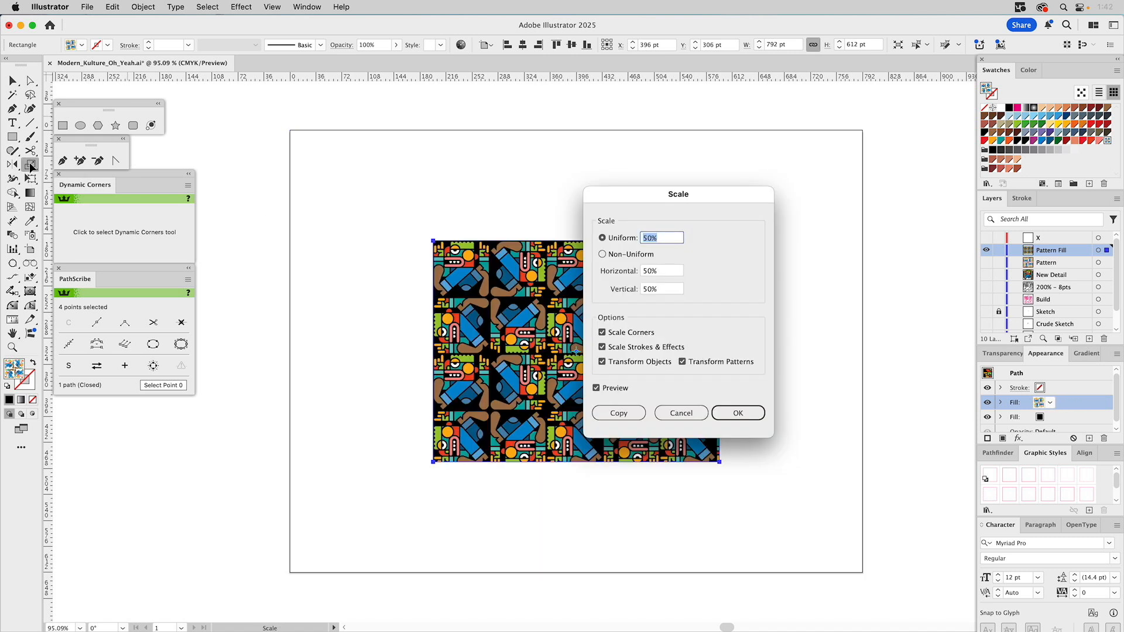
left_click(623, 366)
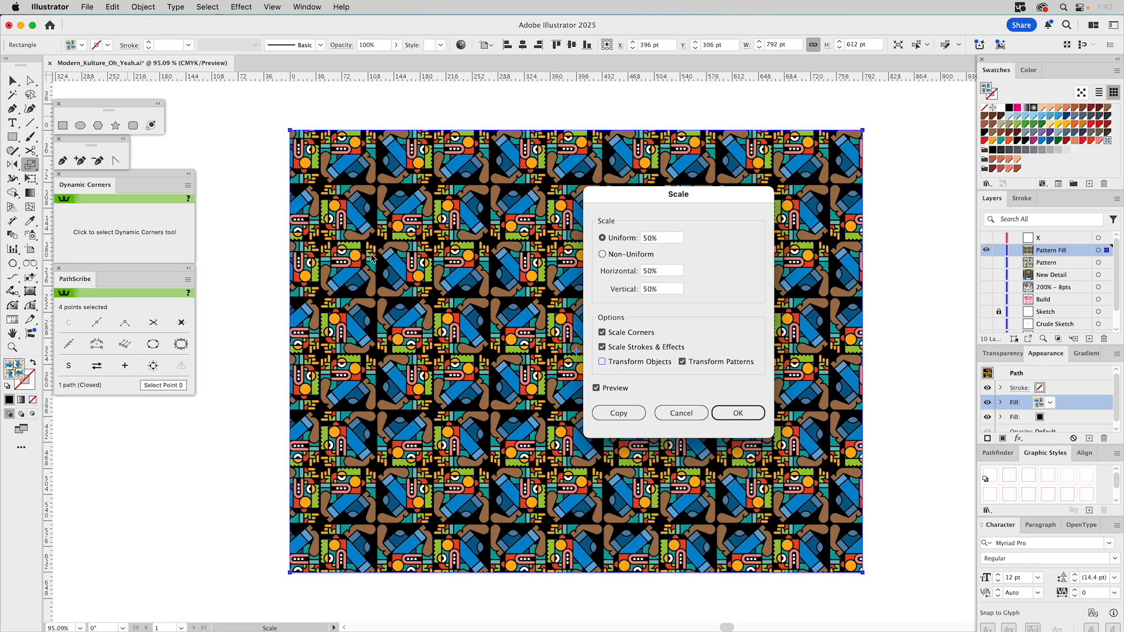
left_click(741, 414)
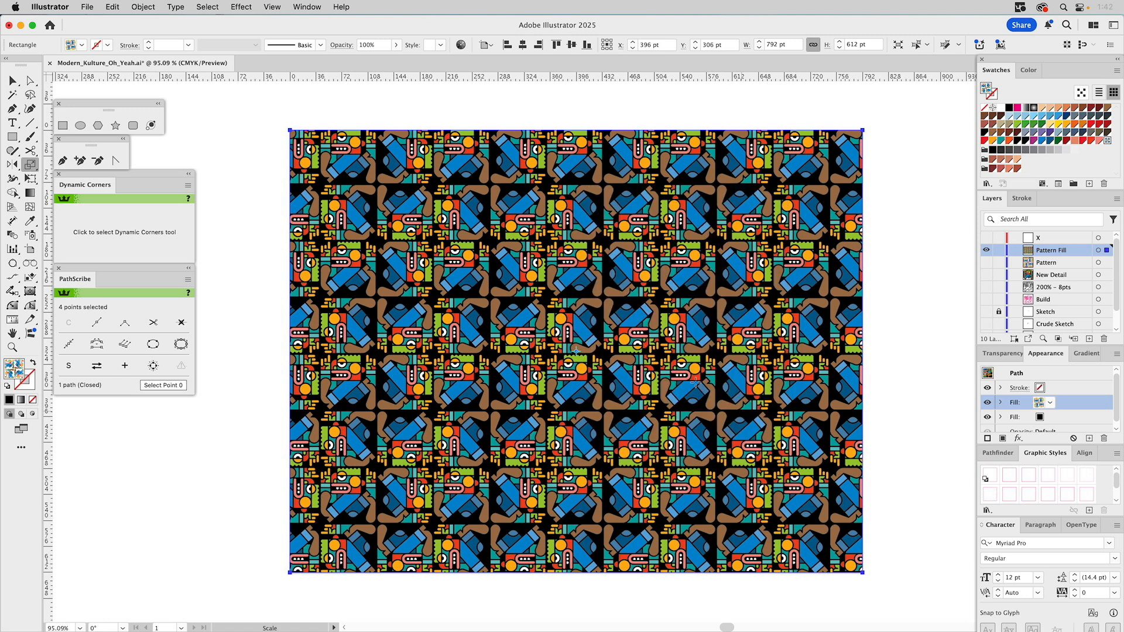
Step: Rotate only the pattern inside the rectangle by 23° without transforming the object, and deselect the rectangle
left_click_drag(11, 167, 61, 167)
double_click(12, 168)
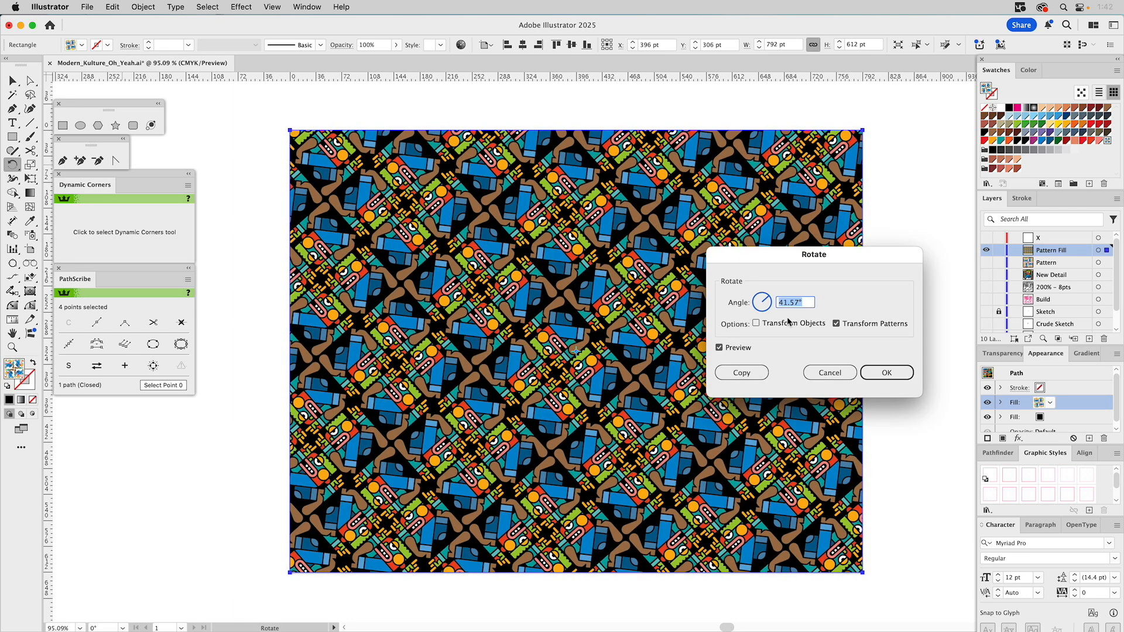
type("23")
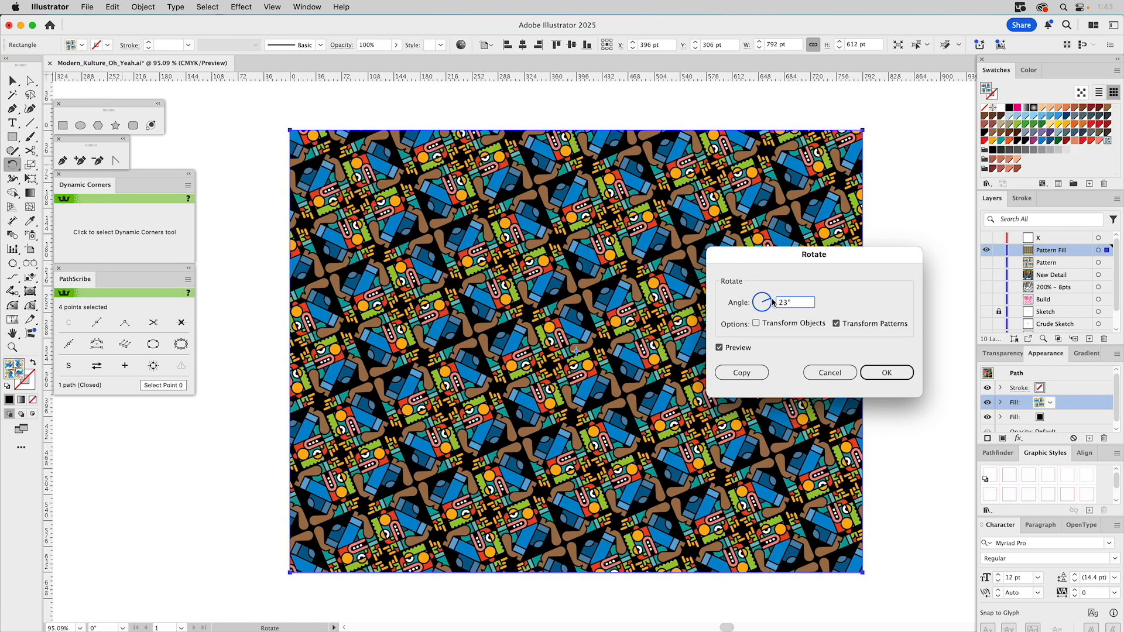
left_click(881, 378)
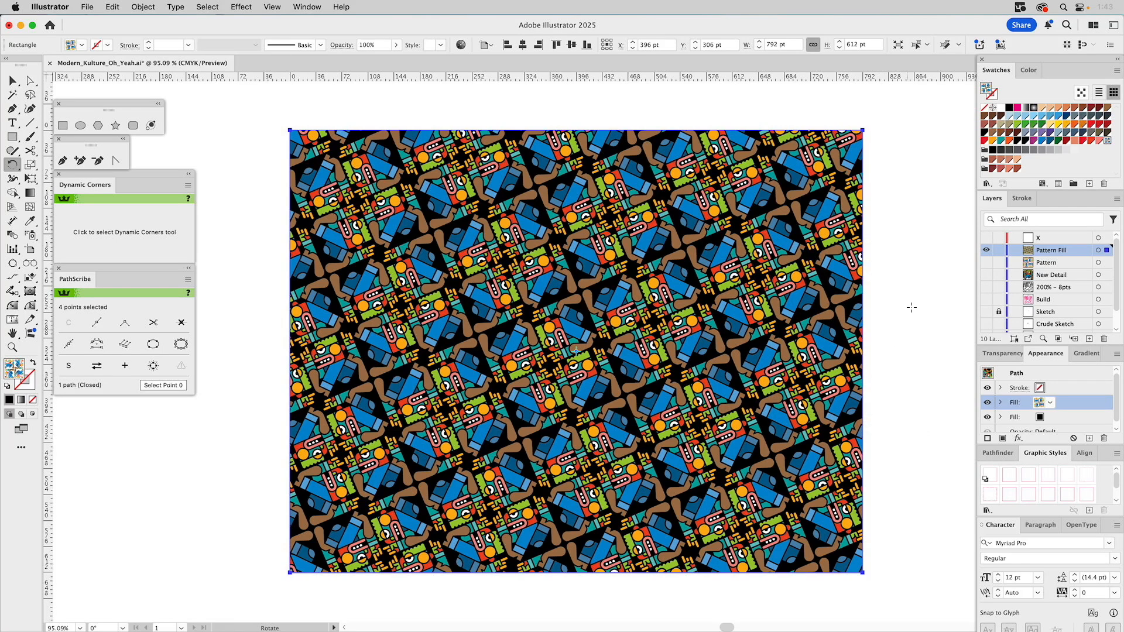
key("v")
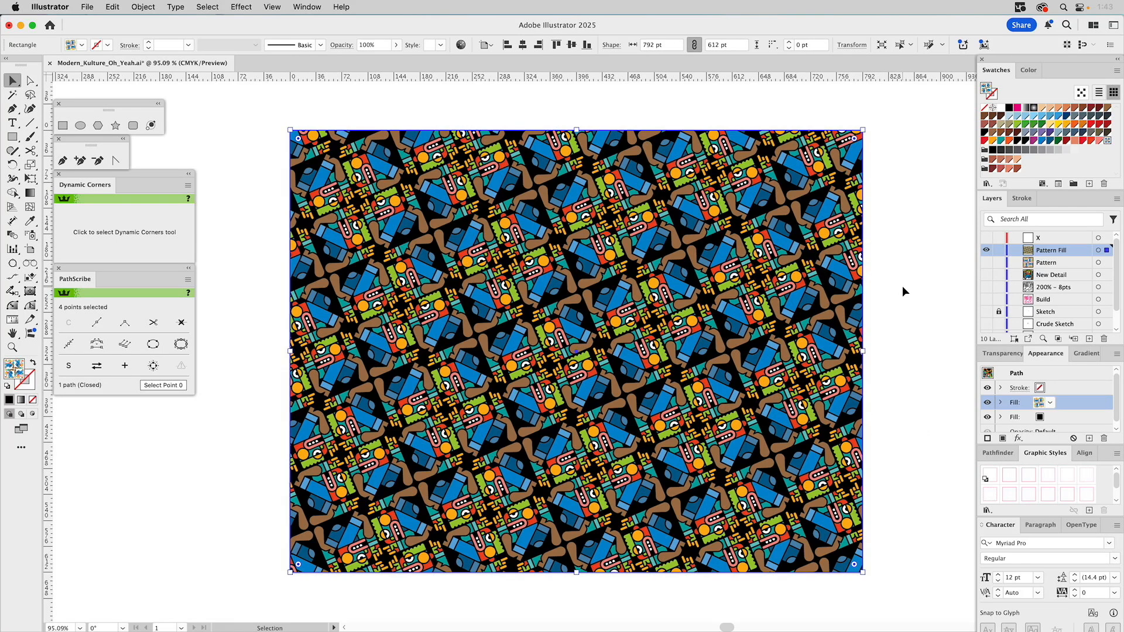
left_click(902, 292)
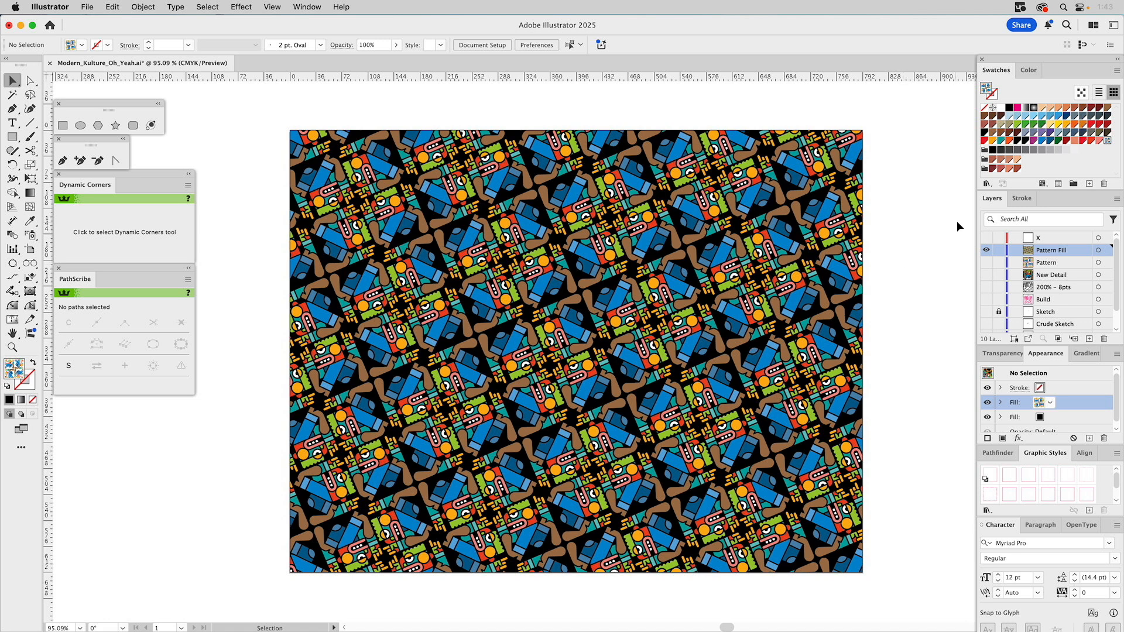
Step: Hide the Pattern Fill layer, briefly check the Crude Sketch layer, and leave only the New Detail layer visible
left_click(986, 252, "super")
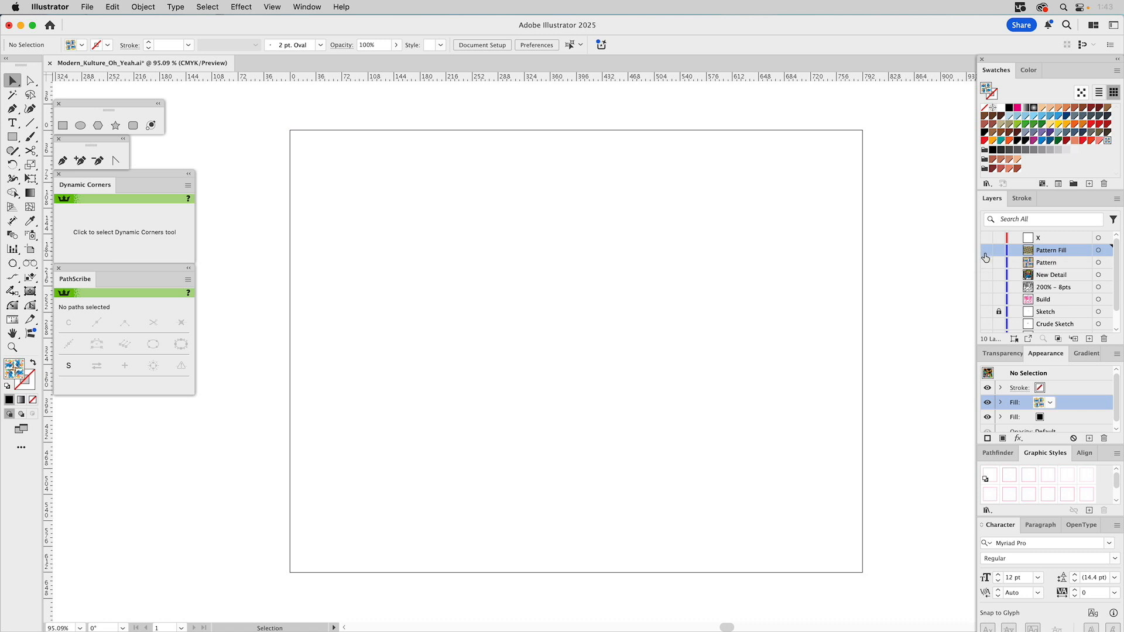
left_click(985, 275, "super")
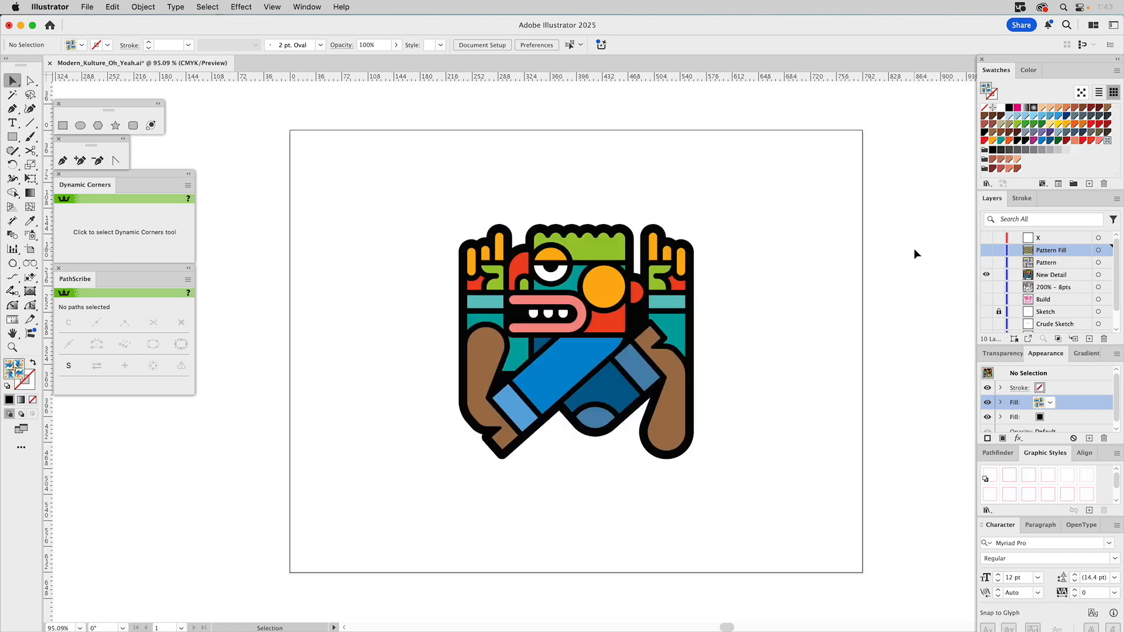
left_click(986, 274, "super")
left_click(986, 324, "super")
left_click(987, 325, "super")
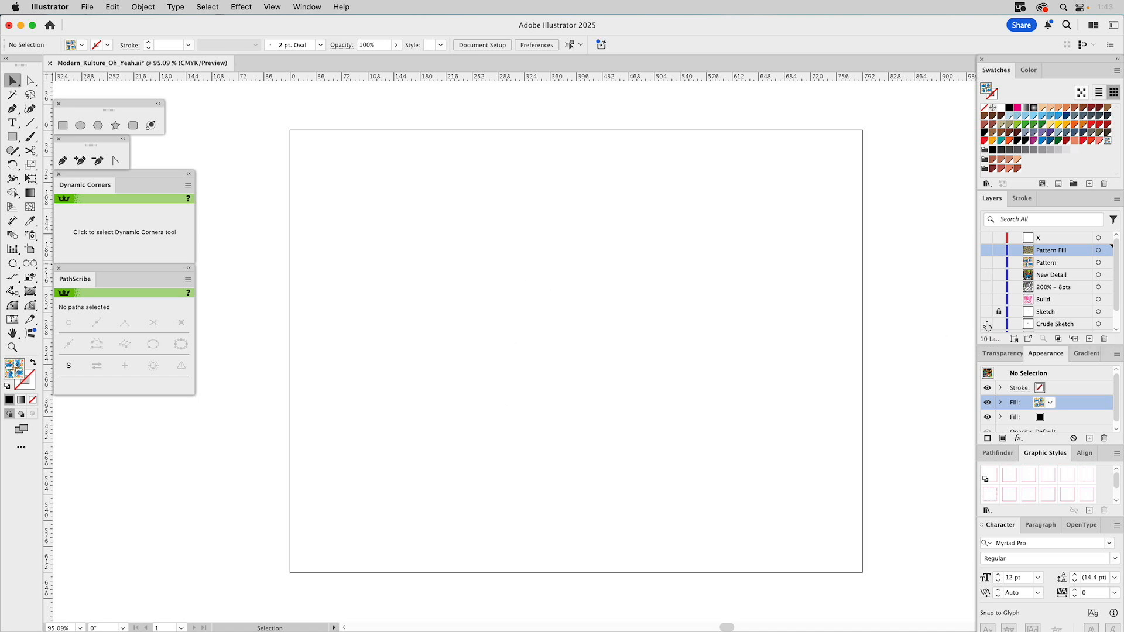
left_click(987, 275, "super")
key("super+equal")
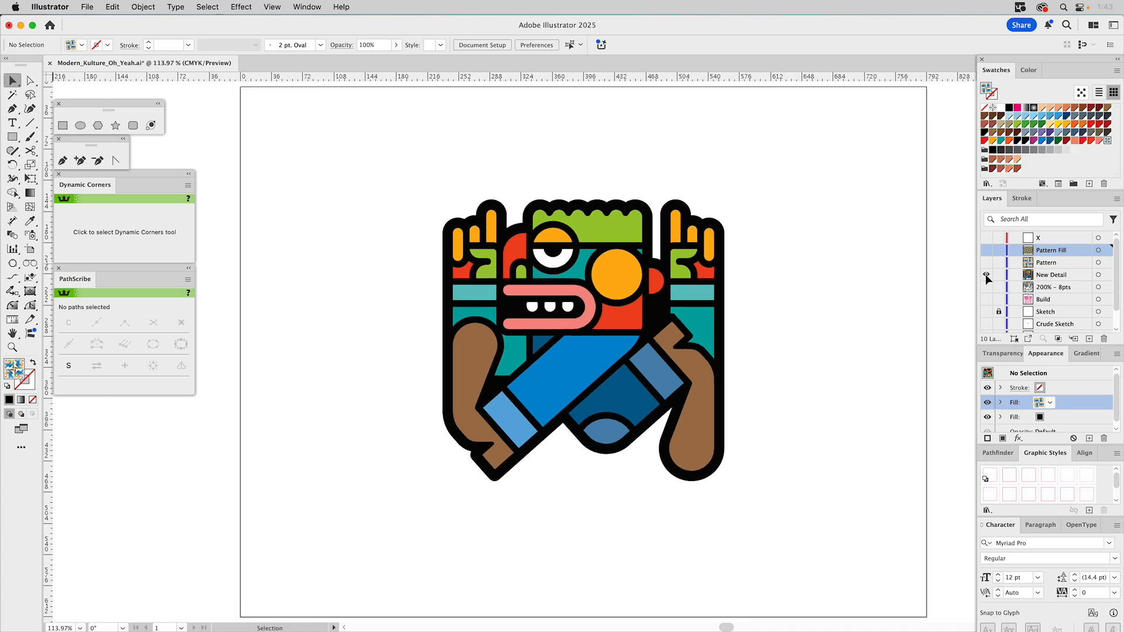